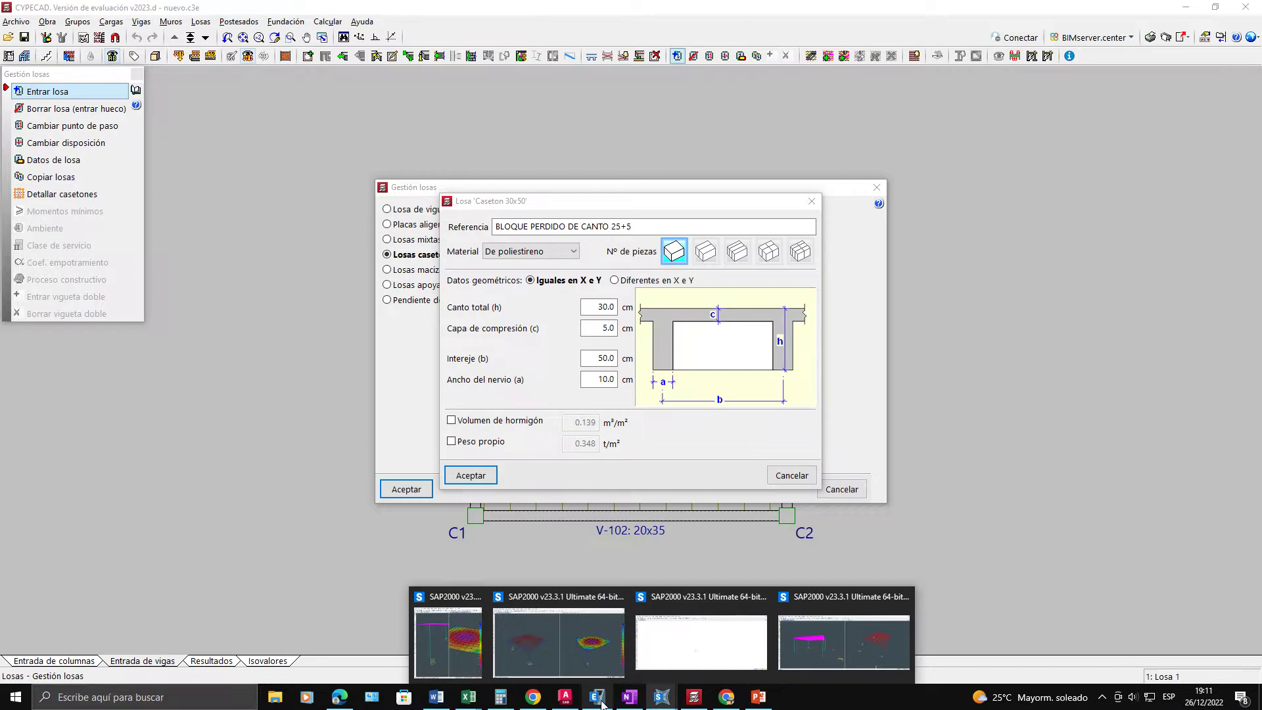
Step: Close the waffle slab and slab management dialogs in CYPECAD, open the building's 3D view and inspect the frame
click(600, 699)
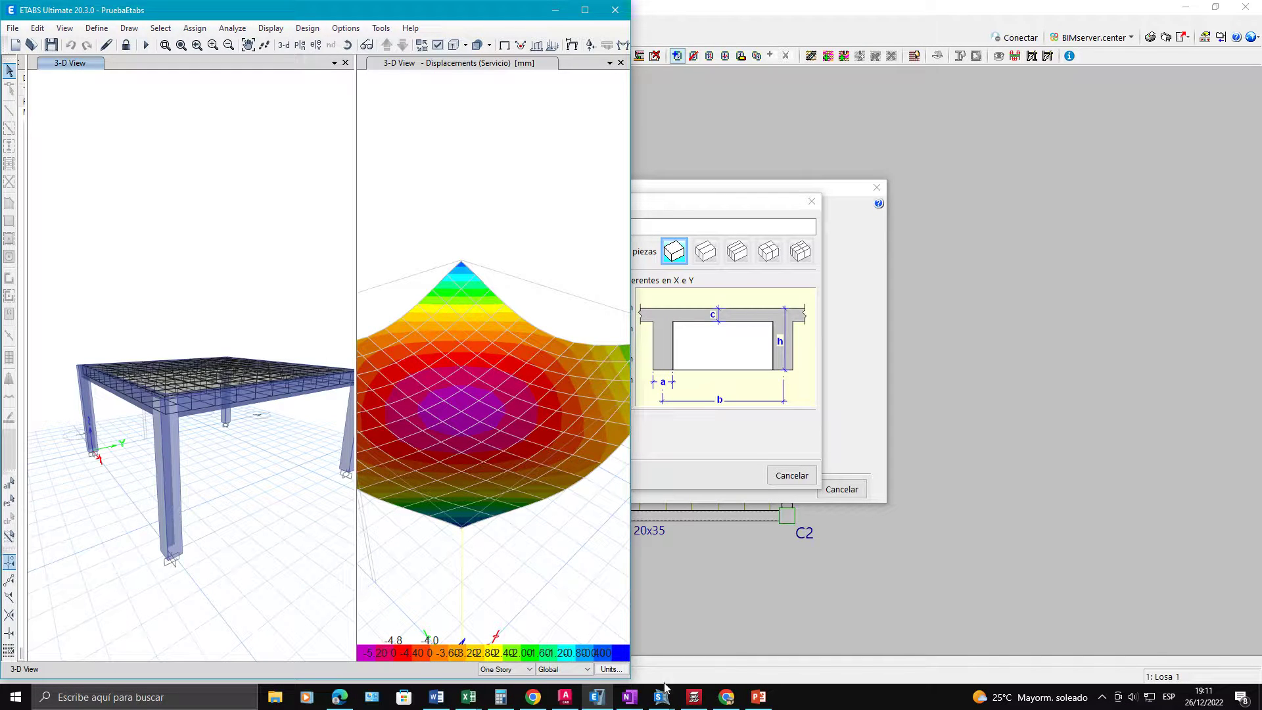
click(694, 696)
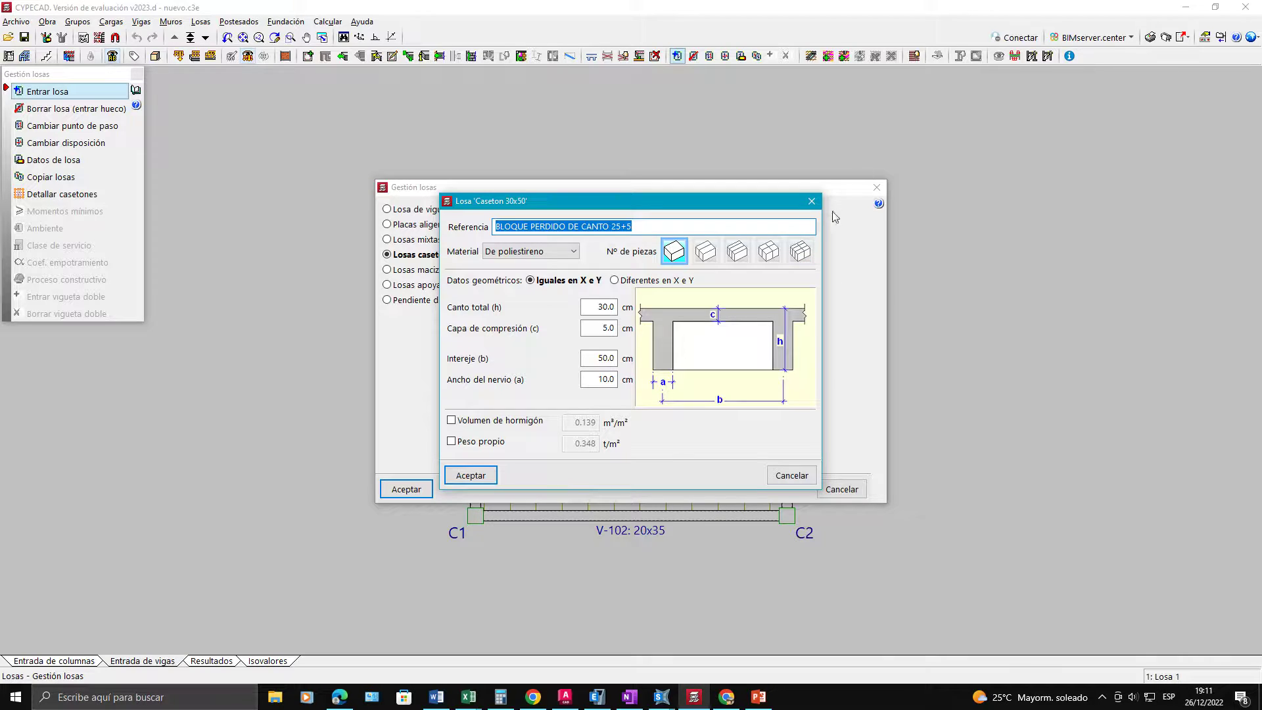
click(812, 201)
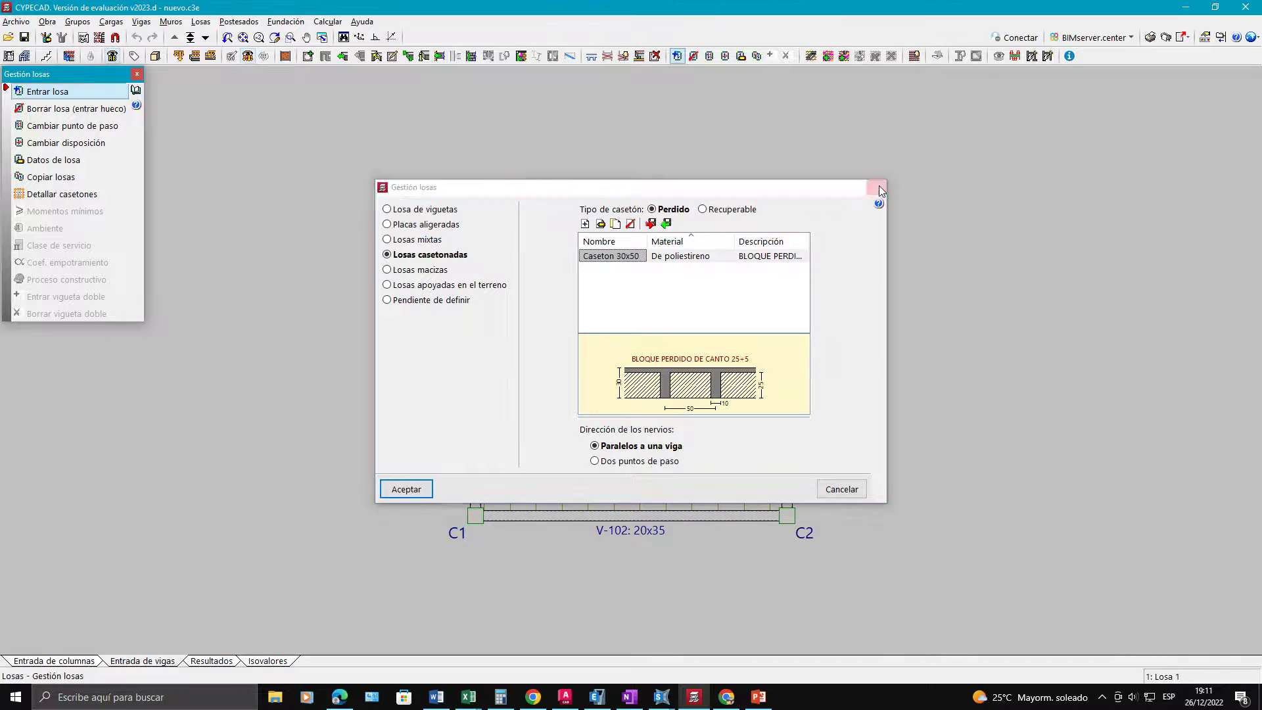
click(877, 187)
click(156, 55)
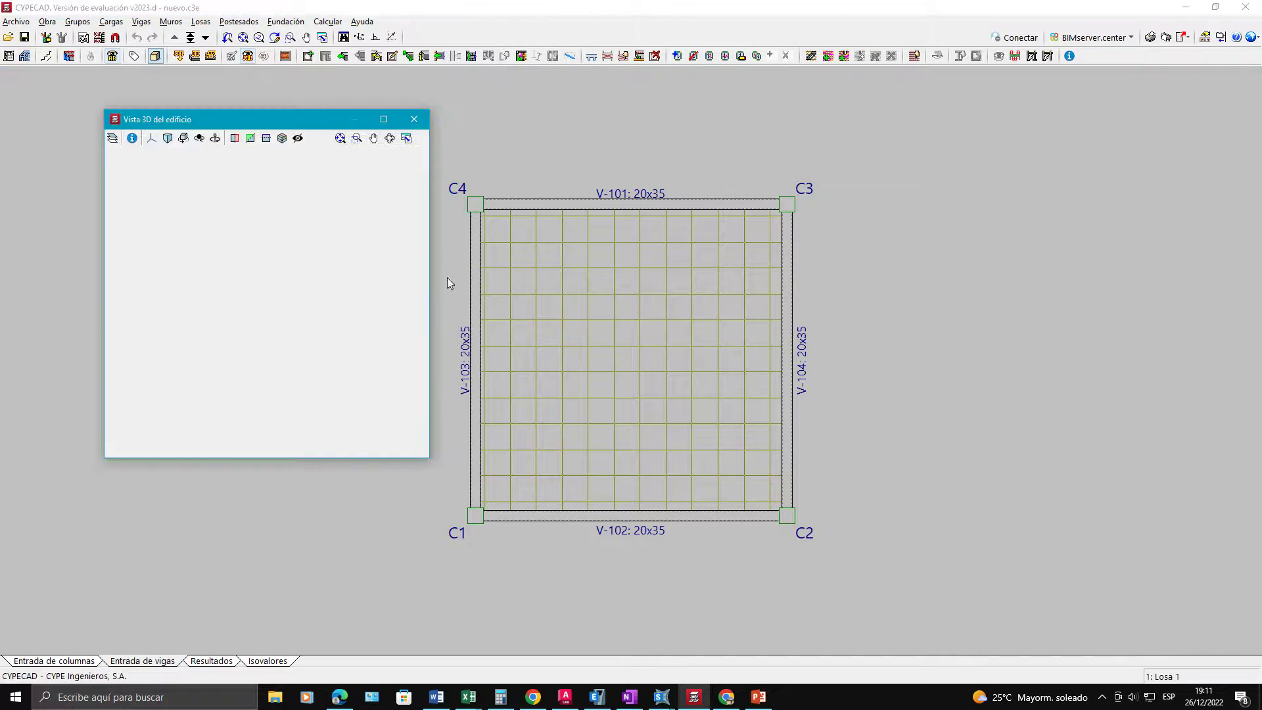
drag(190, 382, 257, 385)
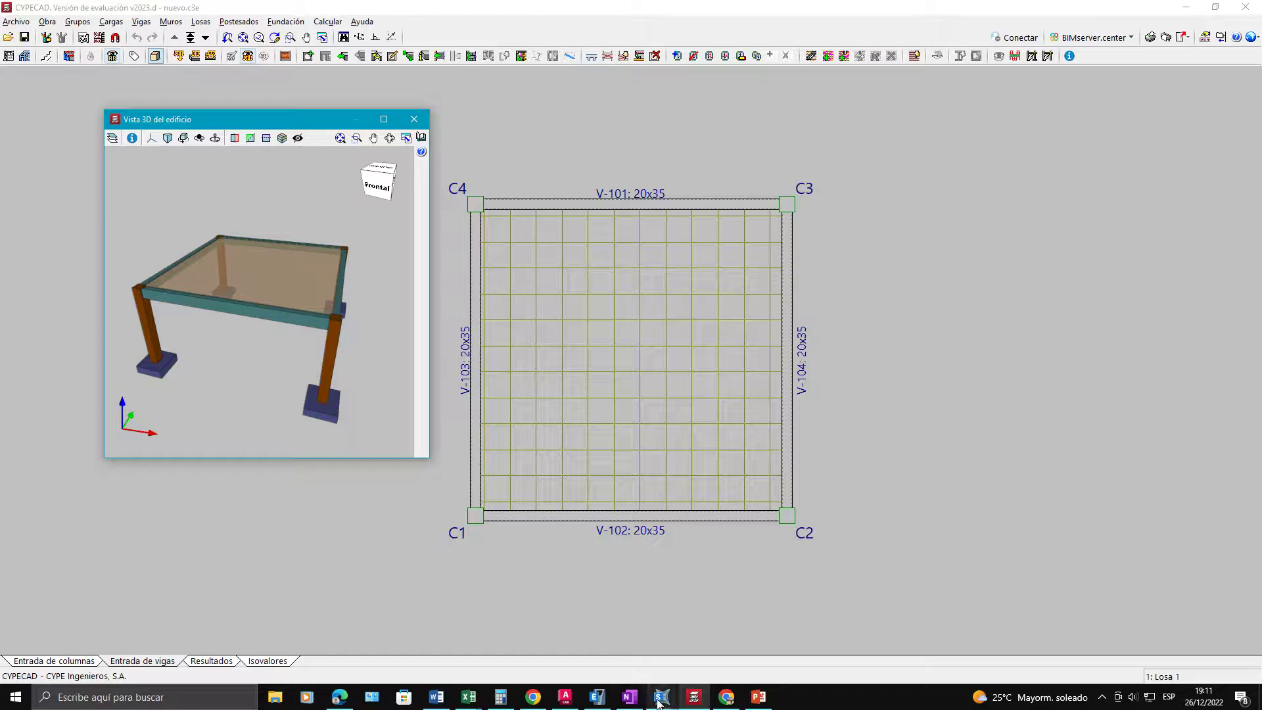
Step: Examine the slab model's 3D view in ETABS, then switch to SAP2000 and inspect the slab's deformed shape
click(597, 696)
drag(229, 529, 235, 598)
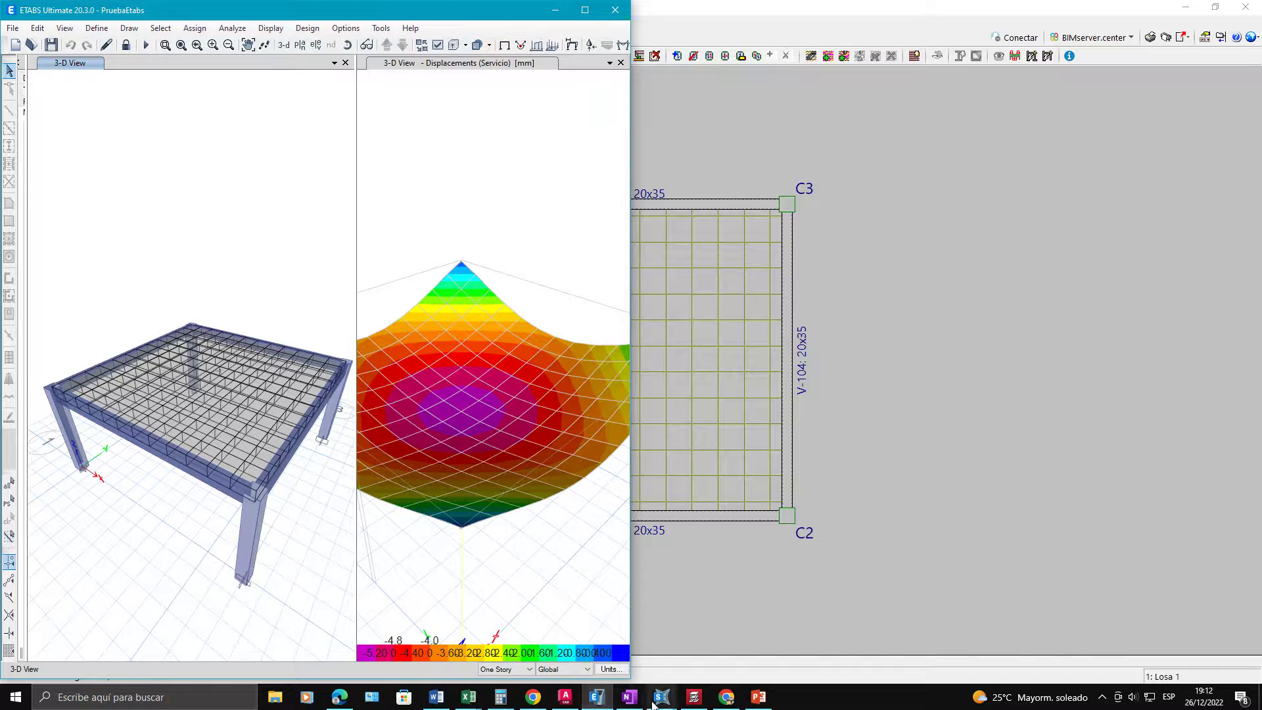
mouse_move(660, 700)
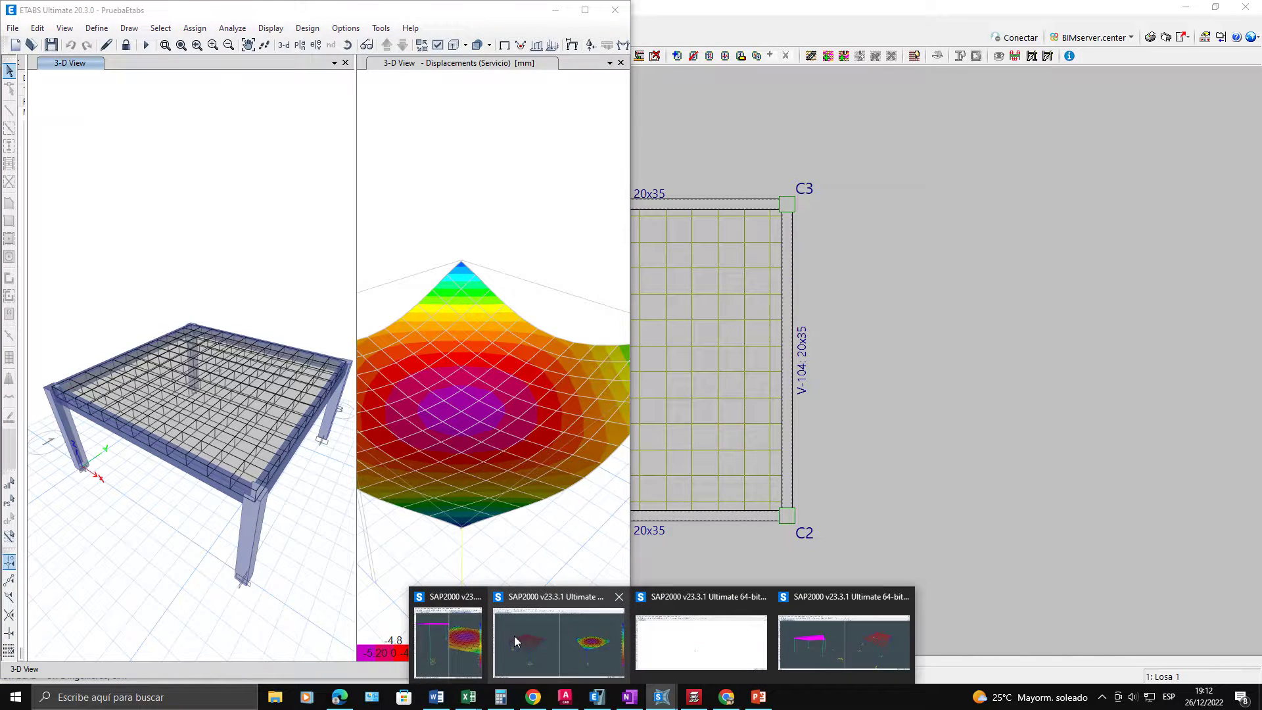
click(452, 633)
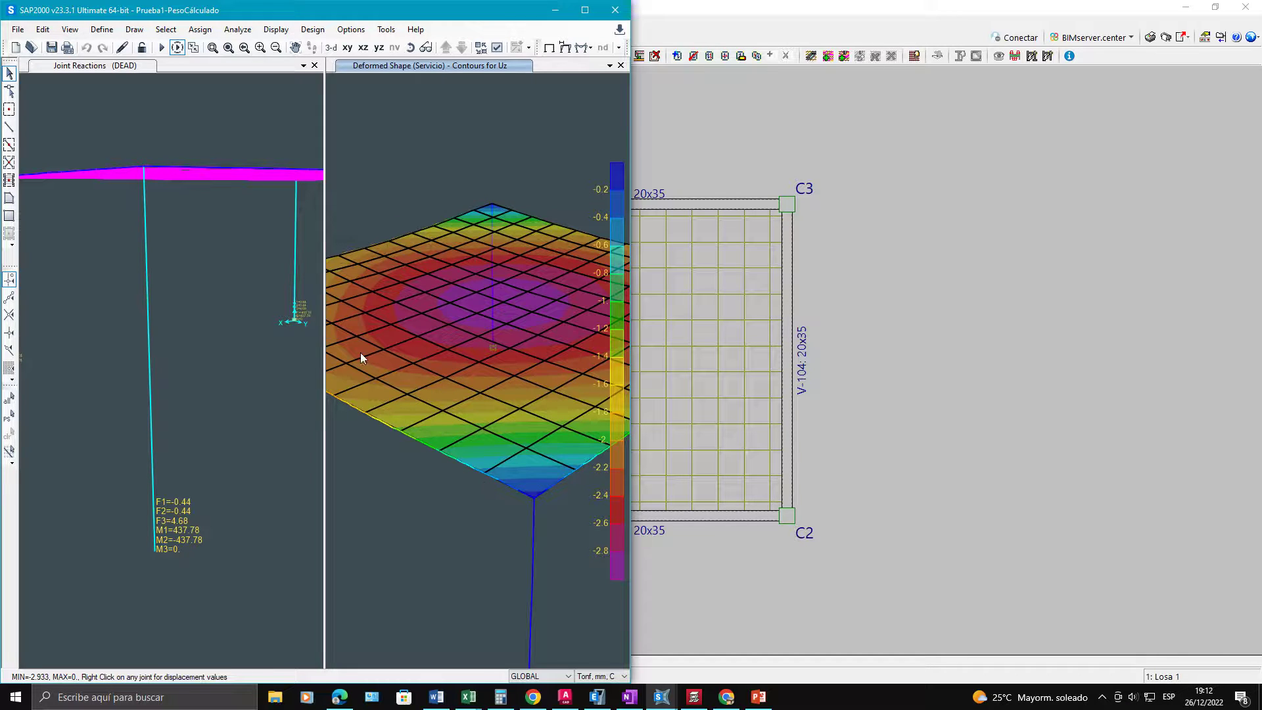
drag(360, 353, 427, 366)
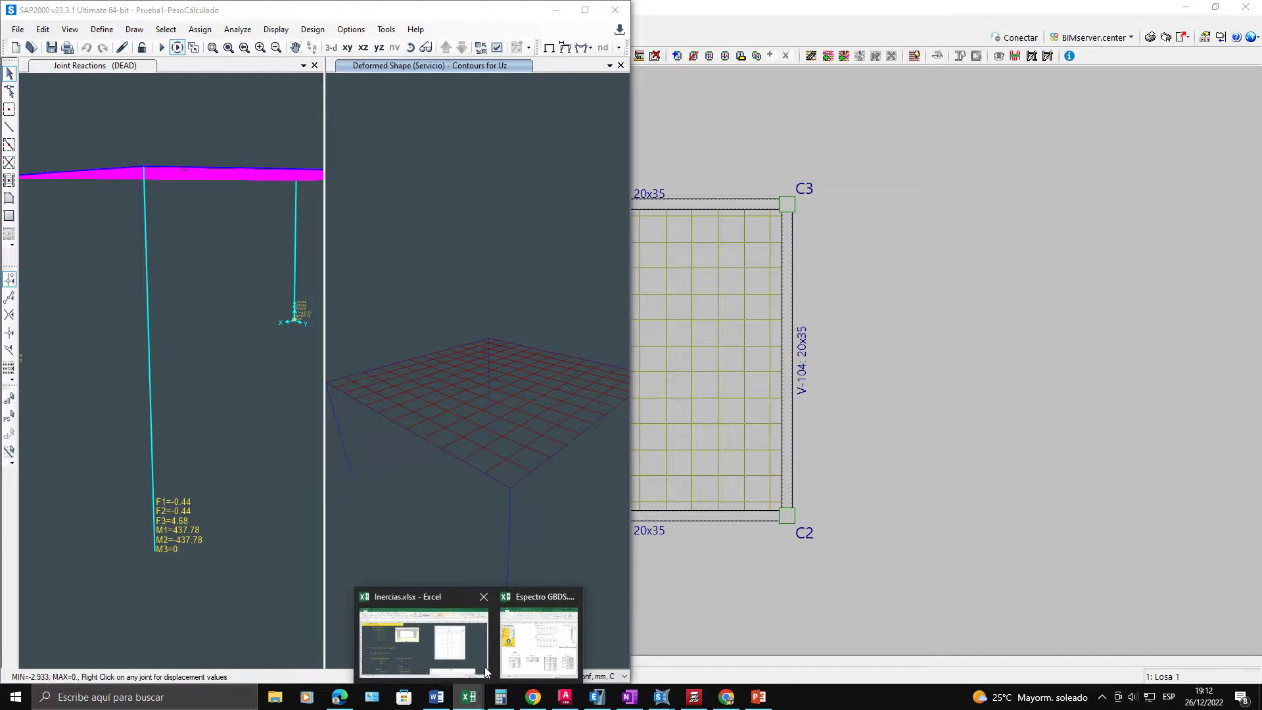
Step: Switch to OneNote and compare the solid 1 m by 0.3 m section with the ribbed slab section and its dimensions
click(629, 698)
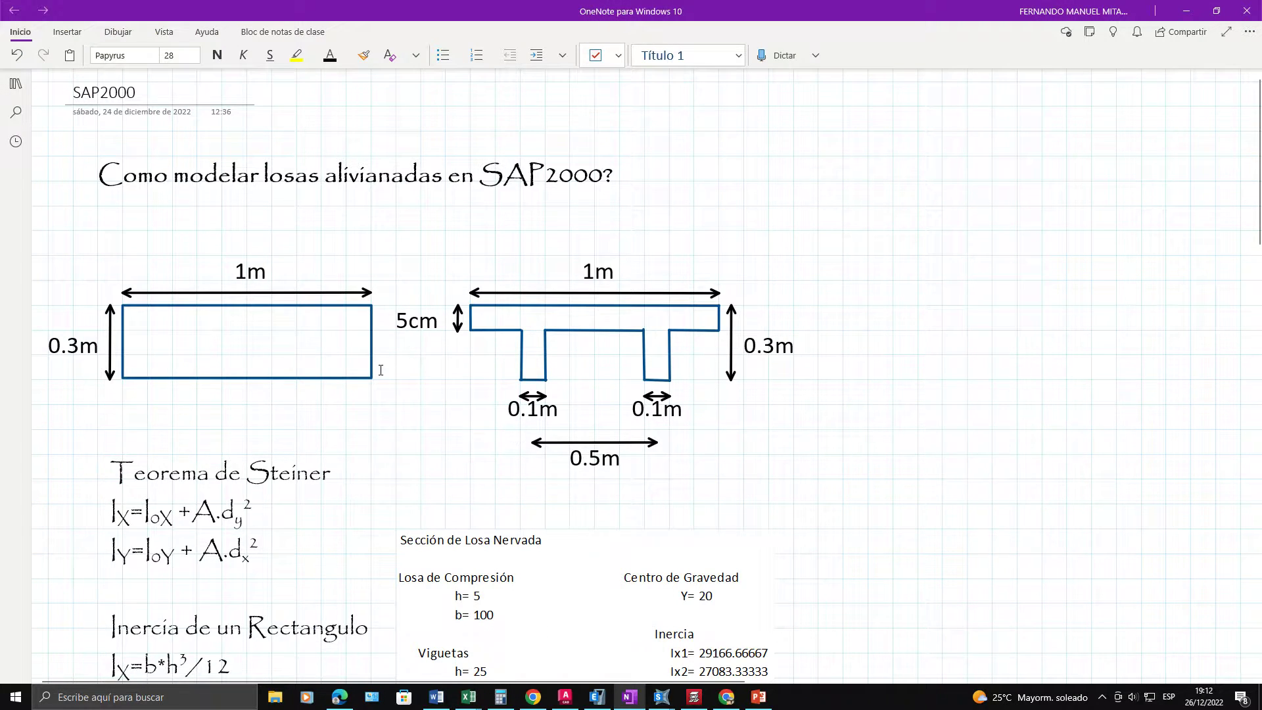
mouse_move(703, 369)
mouse_down()
mouse_move(480, 324)
mouse_move(472, 301)
mouse_move(502, 342)
mouse_up()
click(805, 474)
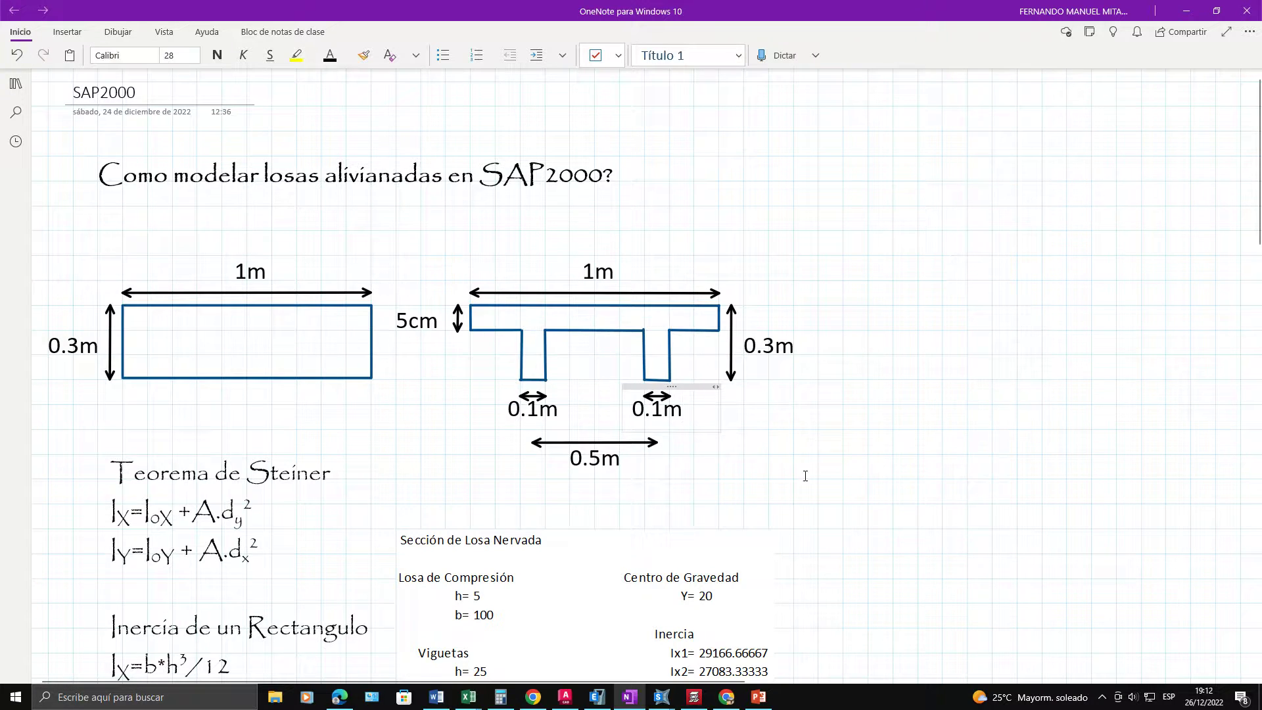
mouse_move(382, 367)
mouse_down()
mouse_move(310, 324)
mouse_move(245, 310)
mouse_move(332, 354)
mouse_up()
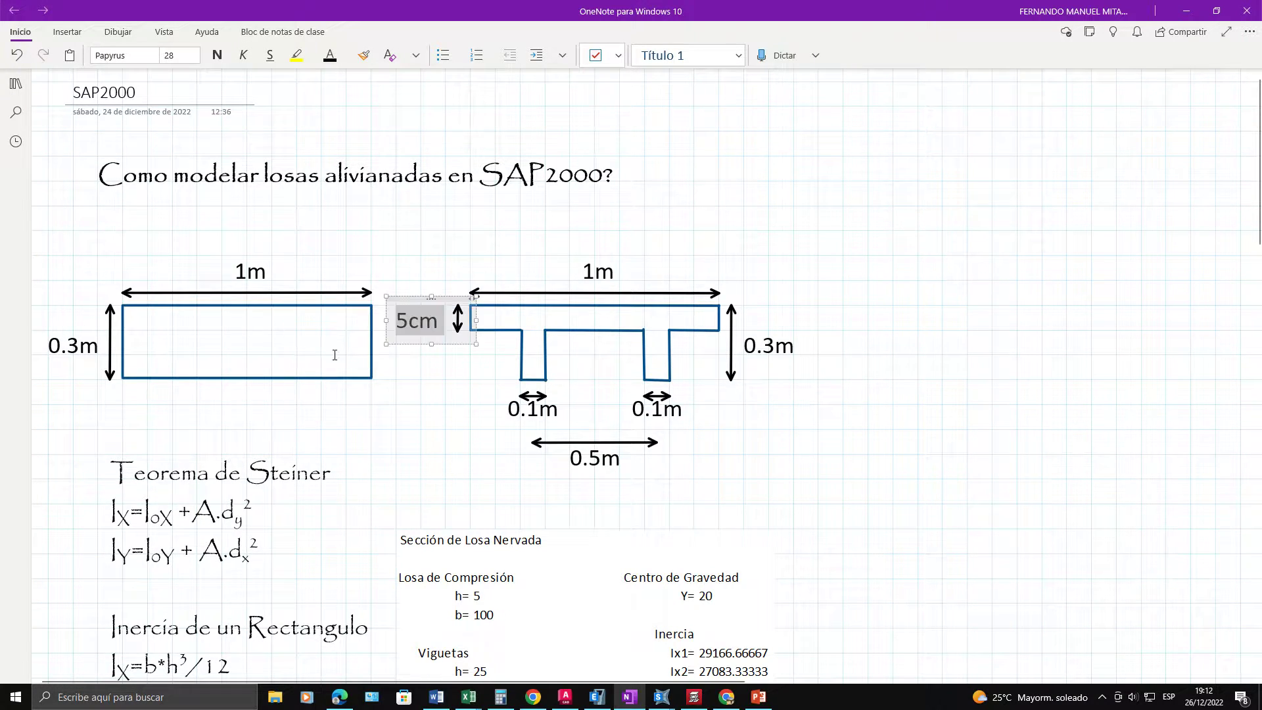
click(409, 394)
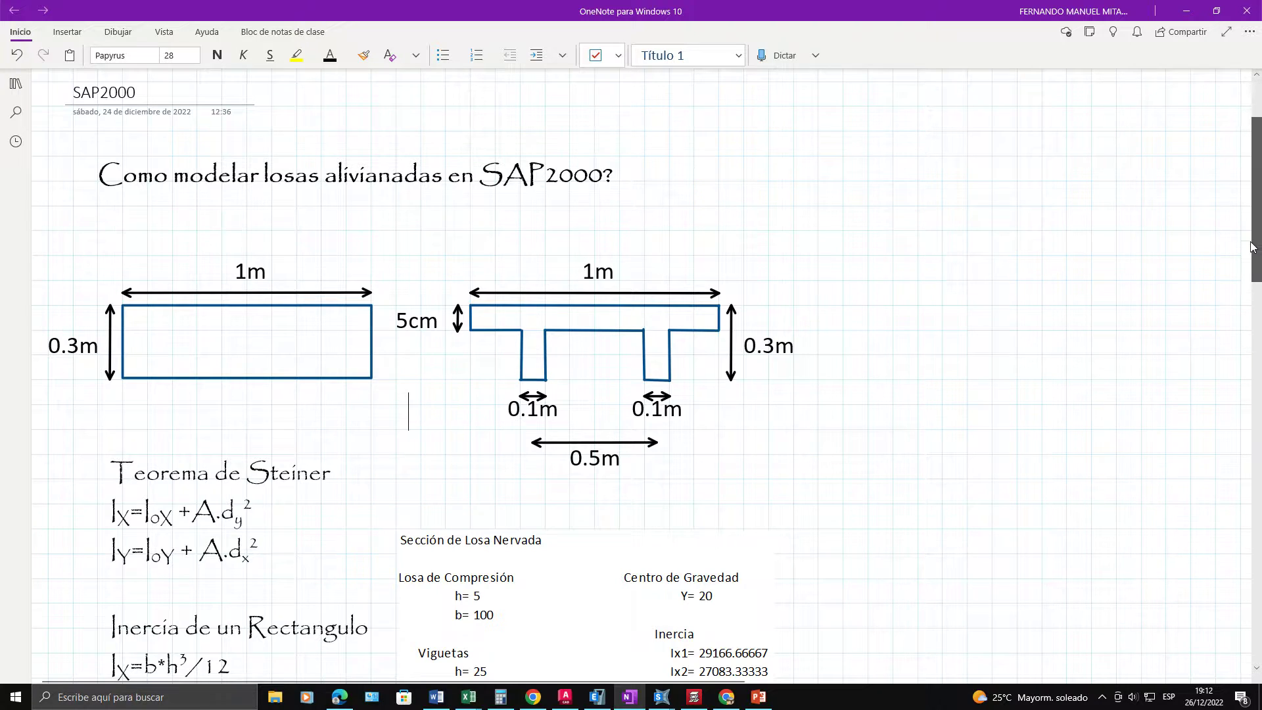
scroll(1251, 247, down, 3)
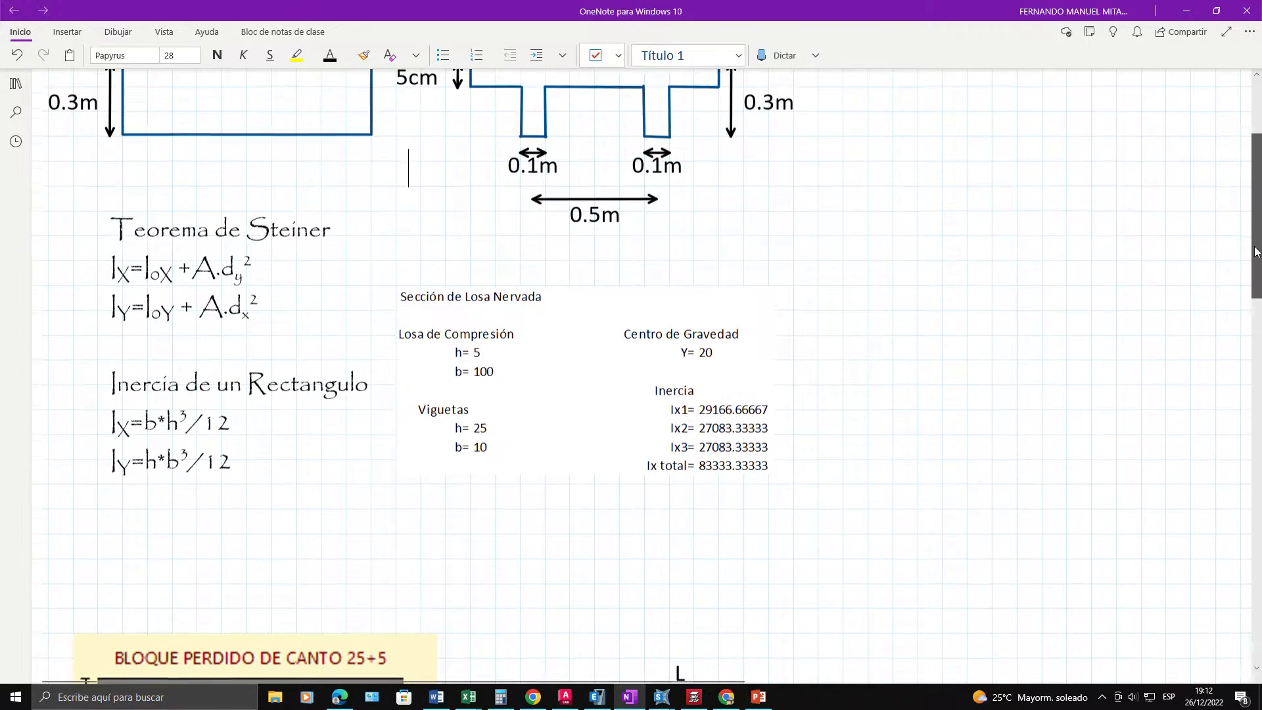
scroll(1255, 252, up, 3)
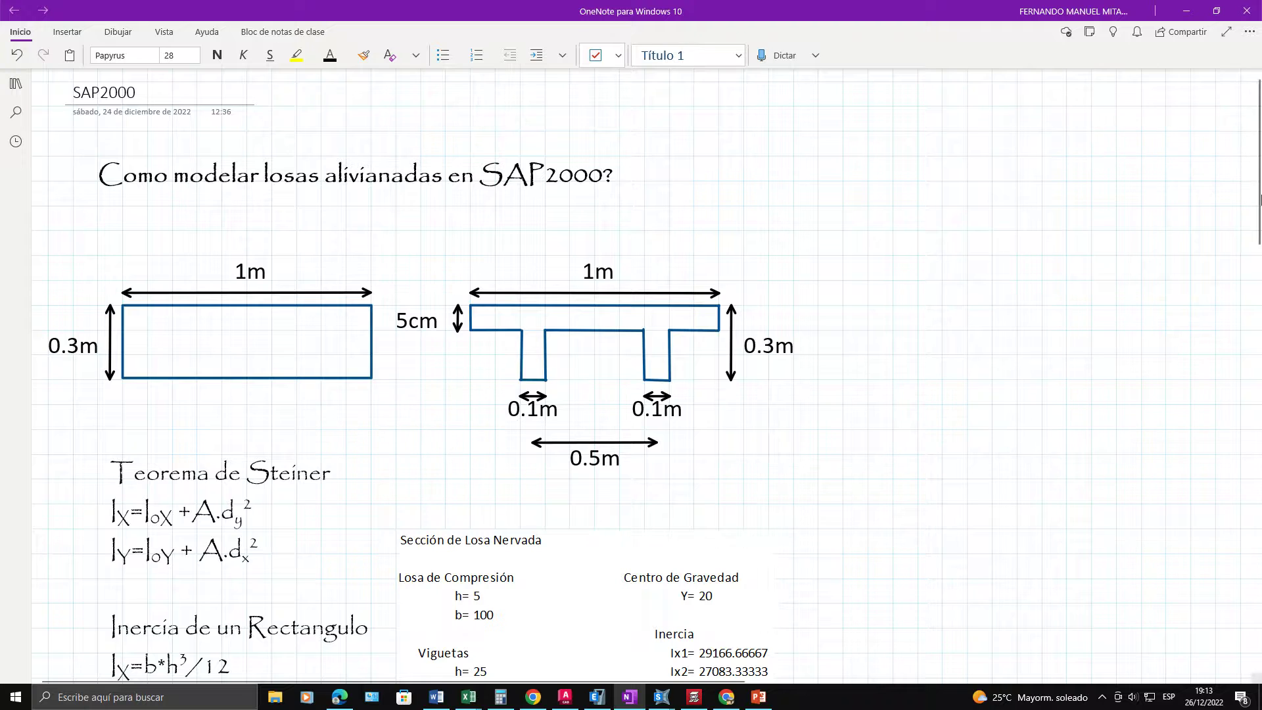
Step: Review the Steiner theorem and rectangle inertia formulas in the SAP2000 notes
scroll(1251, 234, down, 1)
scroll(1250, 234, down, 1)
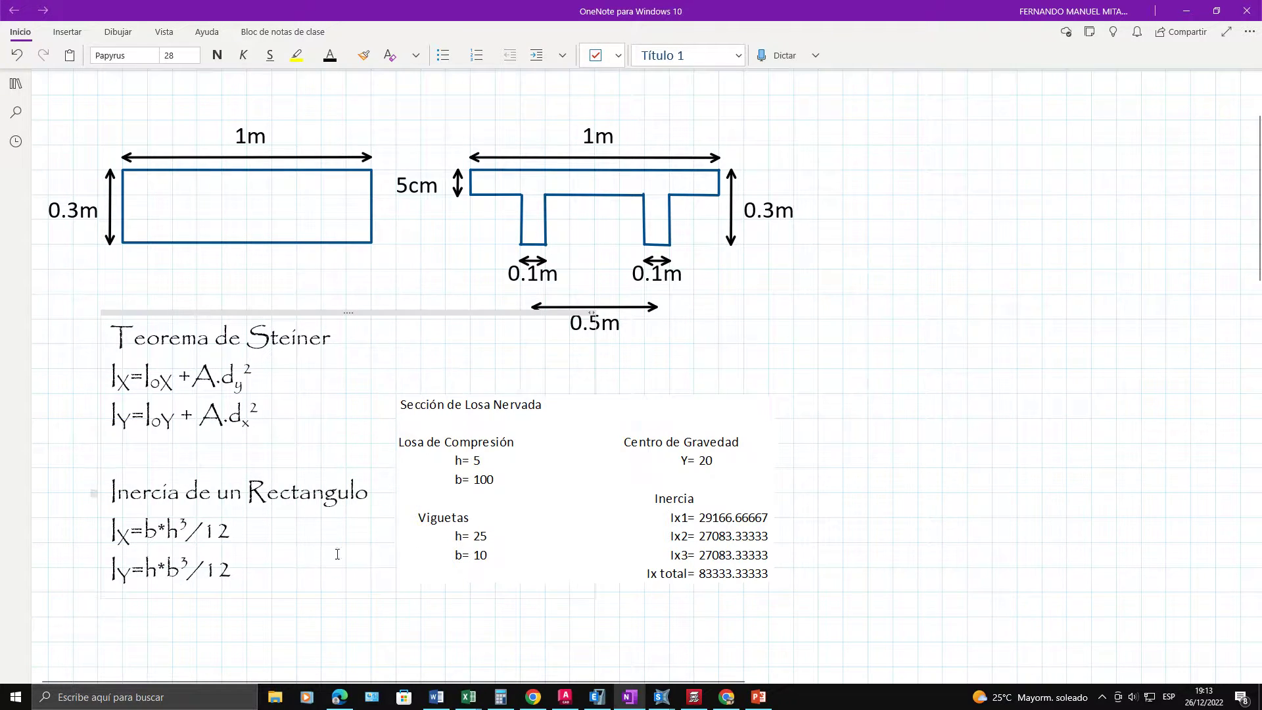
drag(145, 536, 113, 533)
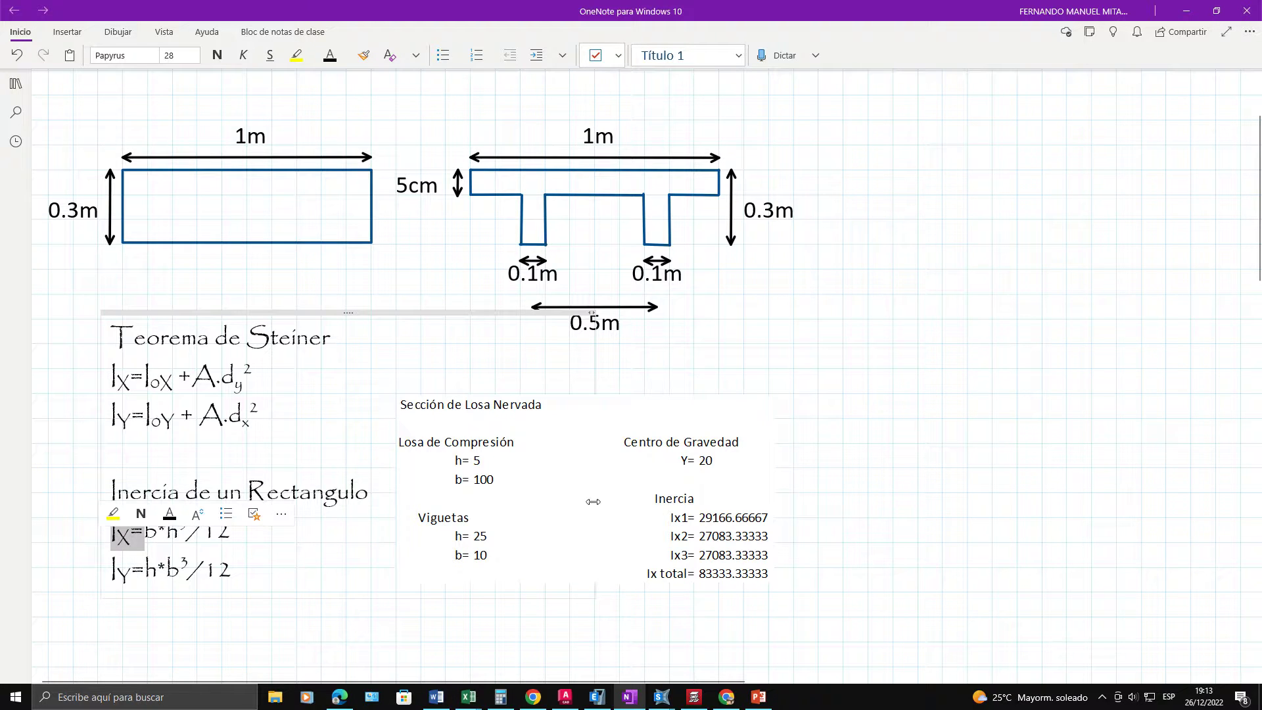
click(397, 455)
click(568, 375)
Step: Examine the ribbed section sketch against the solid section, relating it to the Steiner theorem heading below
scroll(679, 357, up, 2)
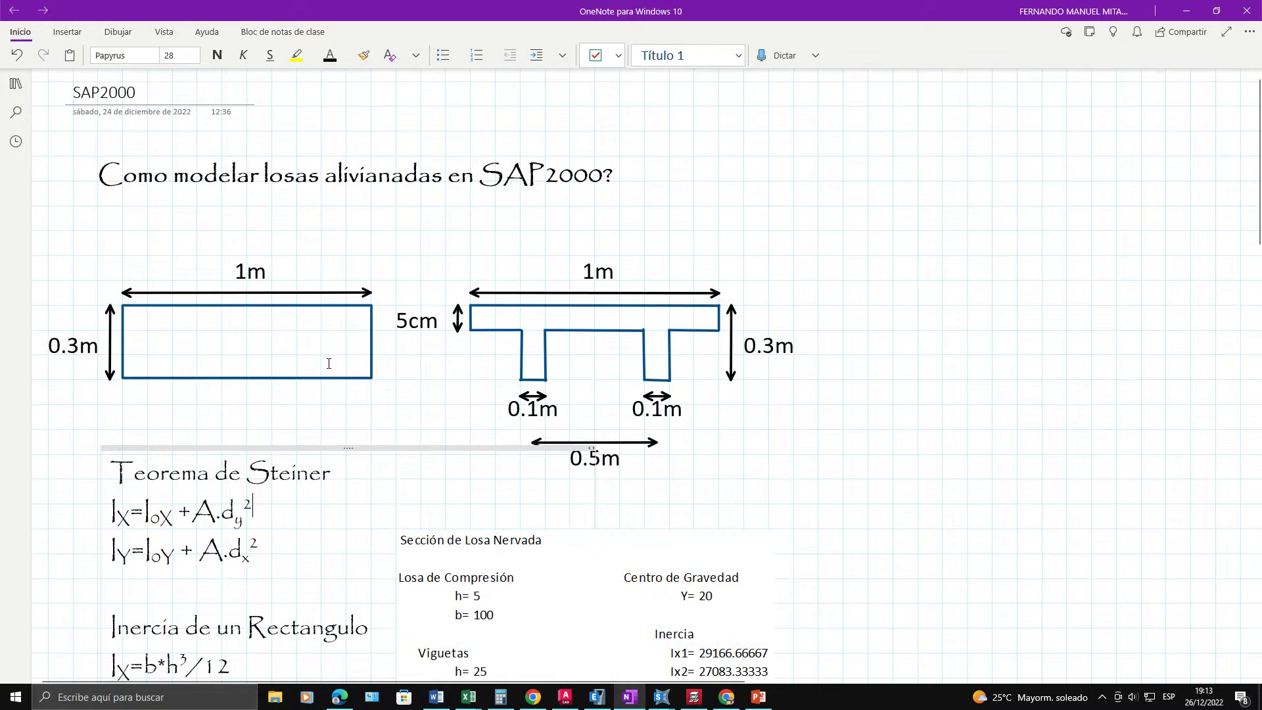
click(802, 410)
mouse_move(804, 409)
mouse_down()
mouse_move(527, 372)
mouse_move(344, 327)
mouse_up()
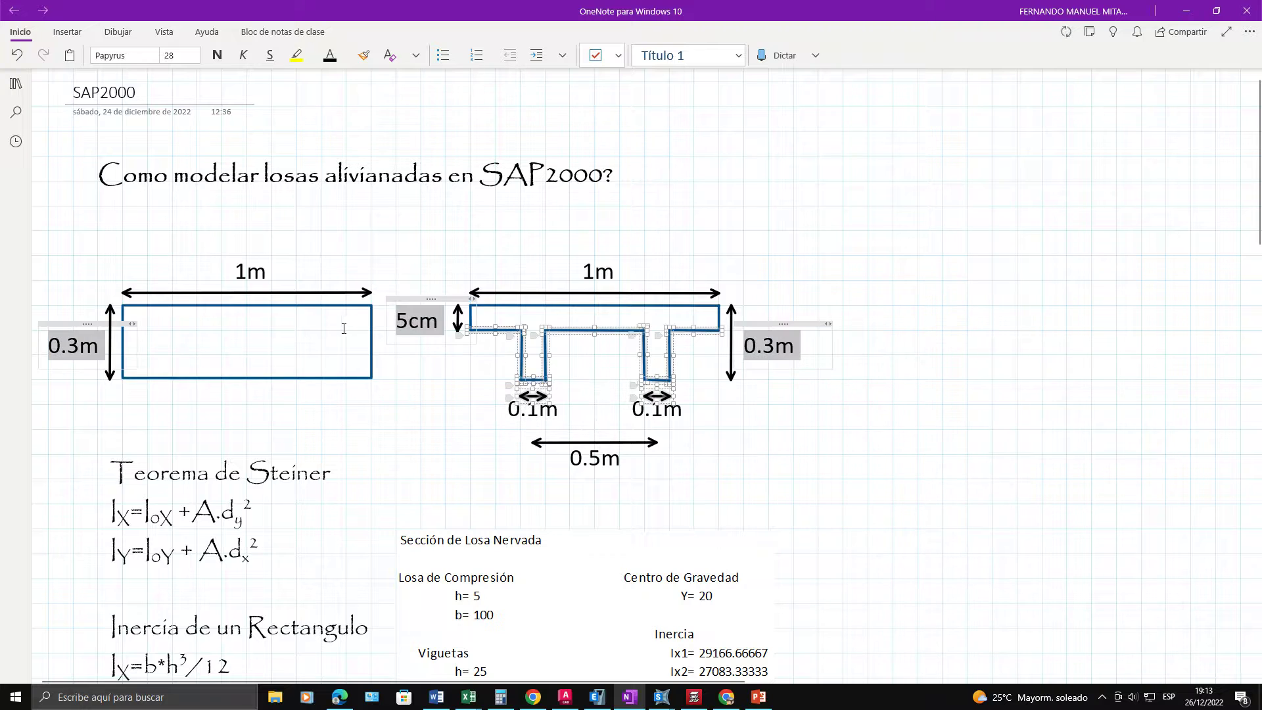
click(934, 408)
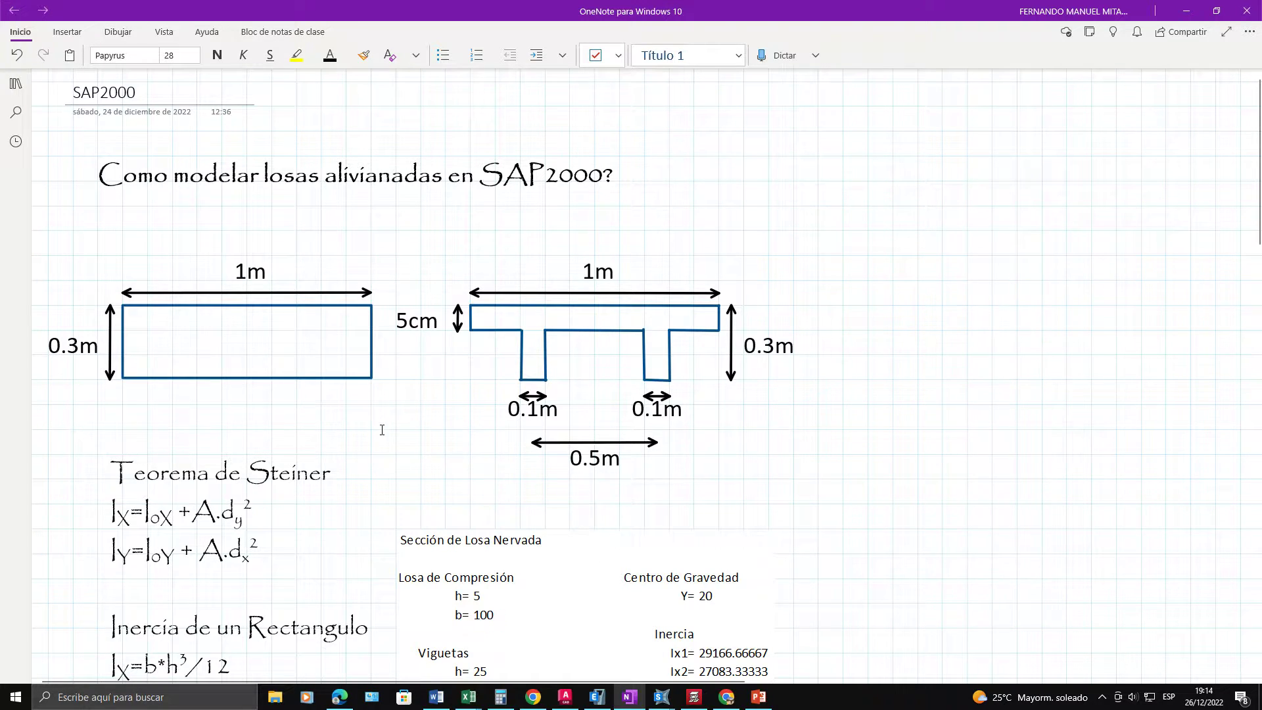
click(353, 408)
drag(408, 406, 211, 416)
drag(388, 486, 108, 474)
click(384, 521)
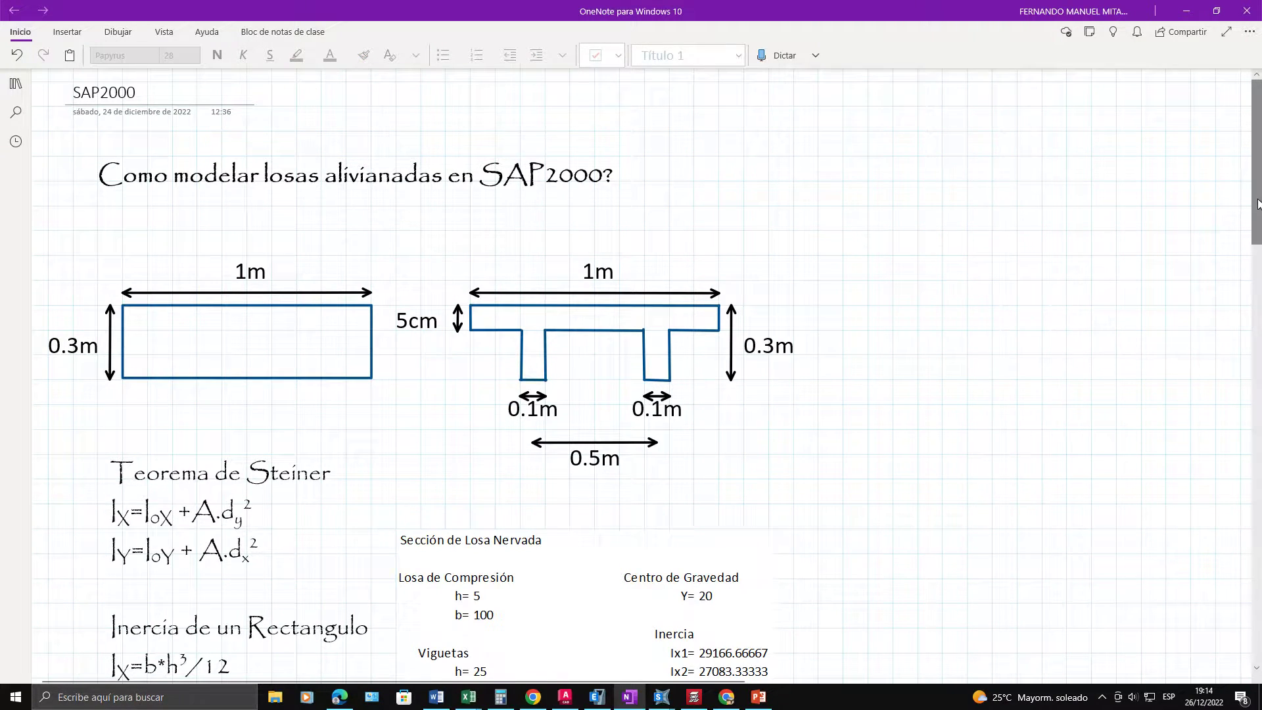
Step: Read the ribbed slab section's calculation table, checking its centre of gravity and total inertia
scroll(1256, 254, down, 2)
scroll(1257, 255, down, 2)
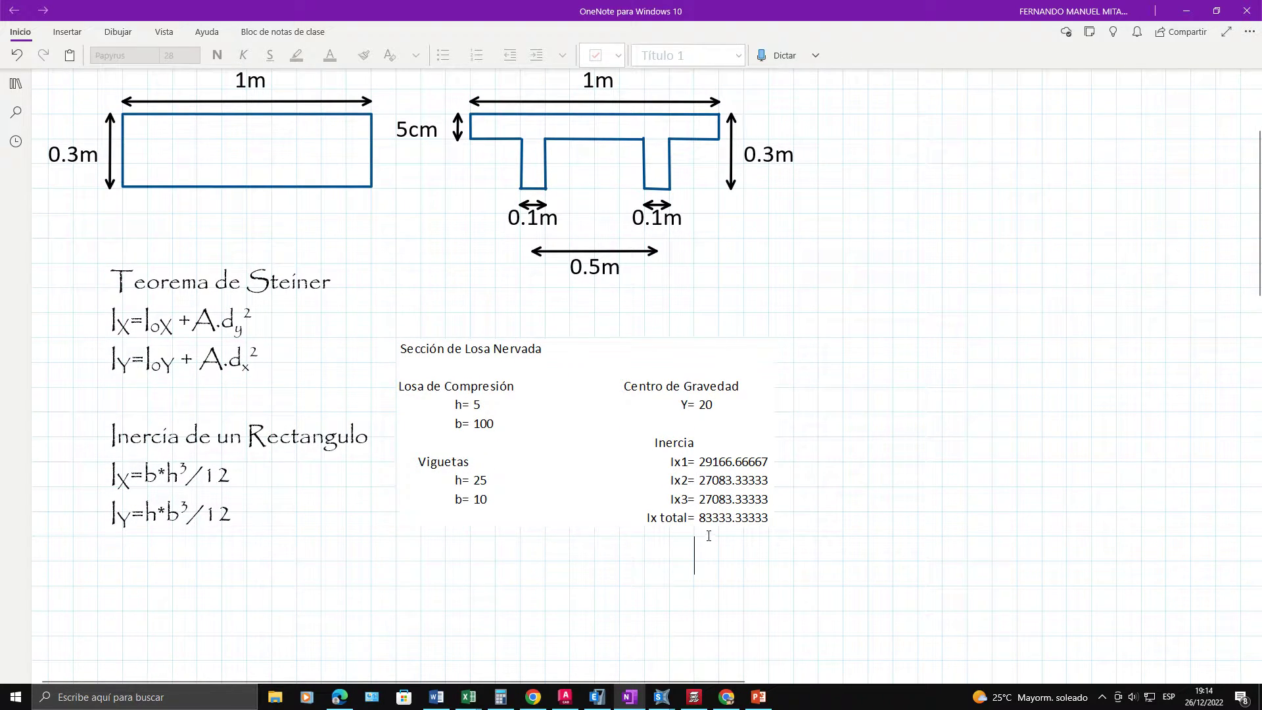
click(709, 524)
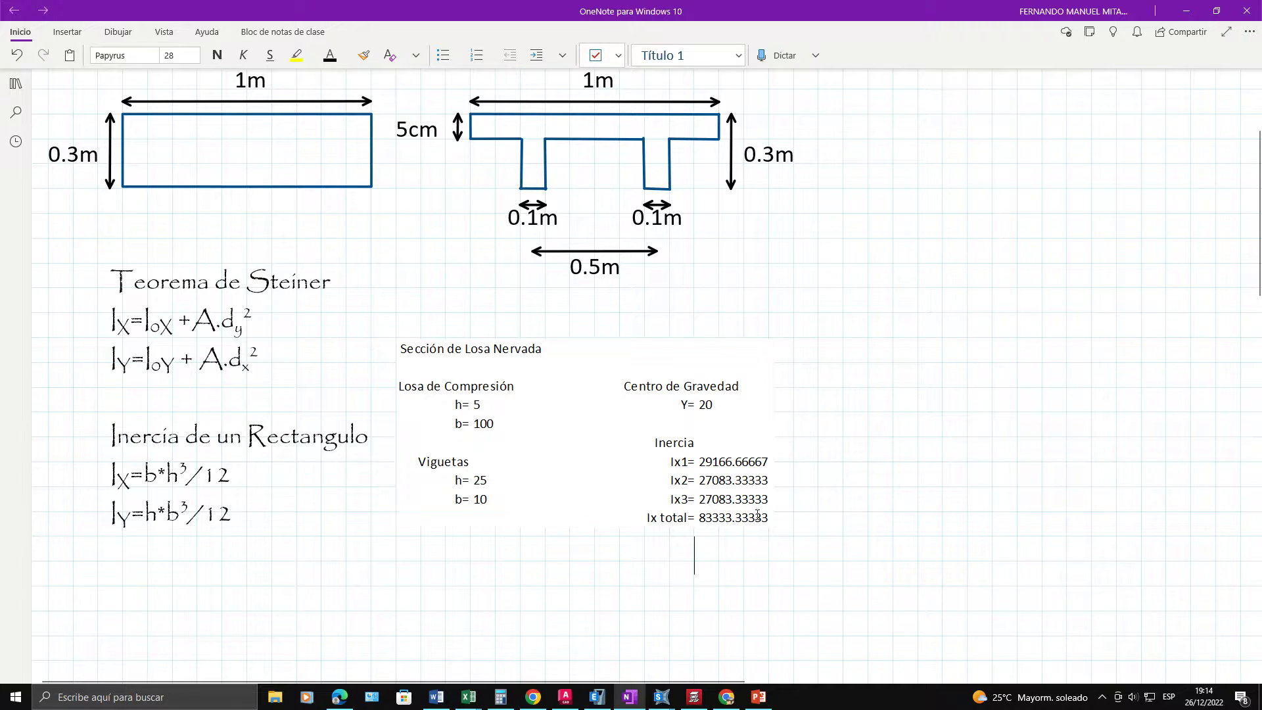
Step: Switch to AutoCAD and bring the fully dimensioned ribbed section in INERCIAS.dwg into close view
click(564, 697)
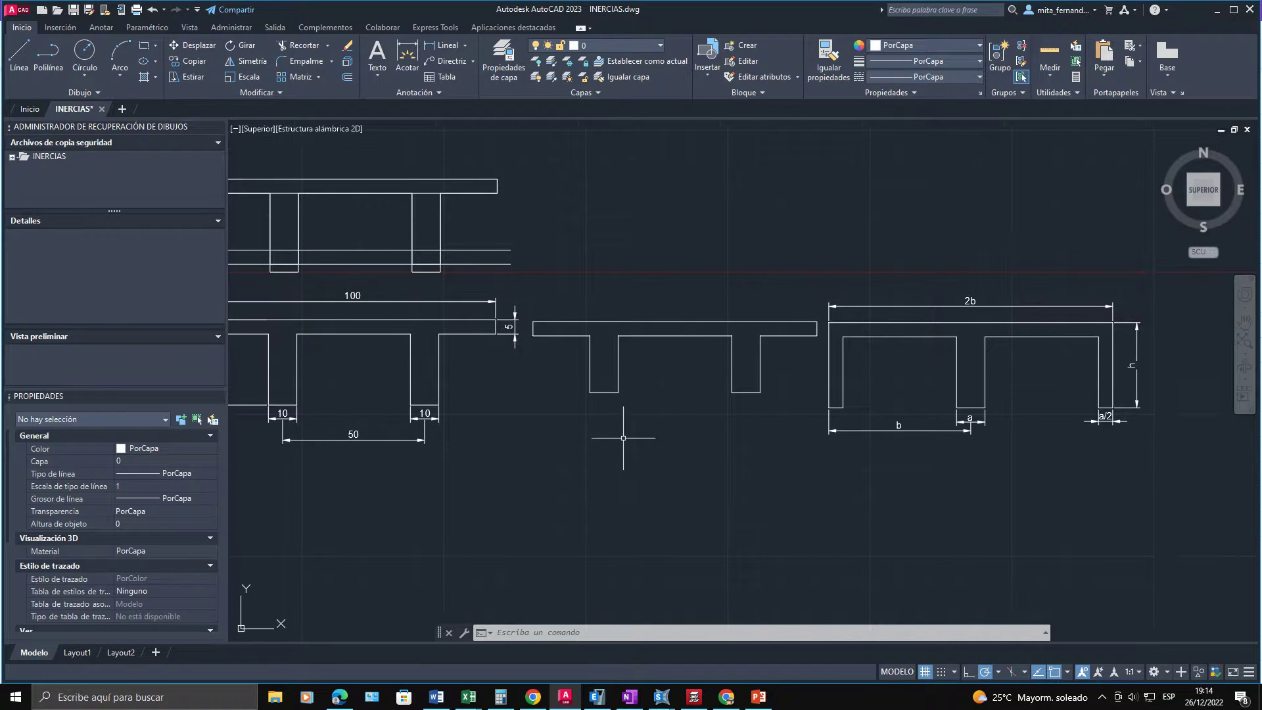
scroll(700, 397, up, 4)
scroll(699, 397, down, 3)
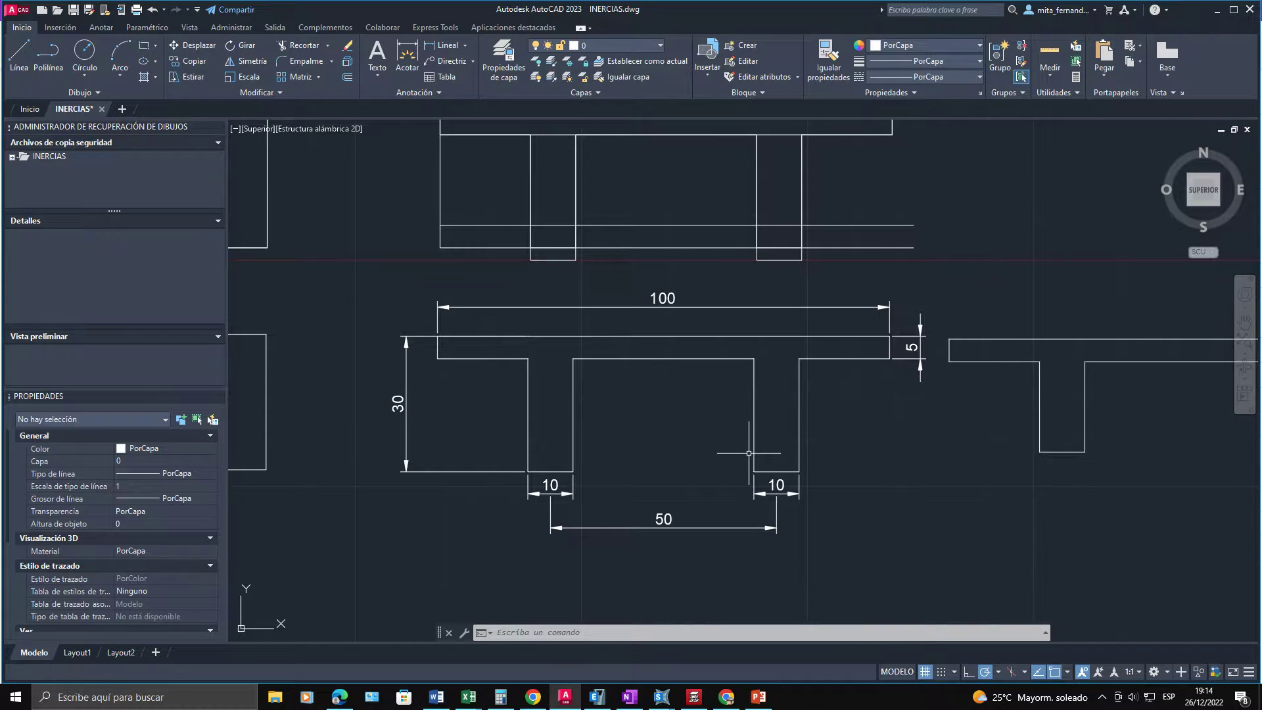
text(_MA)
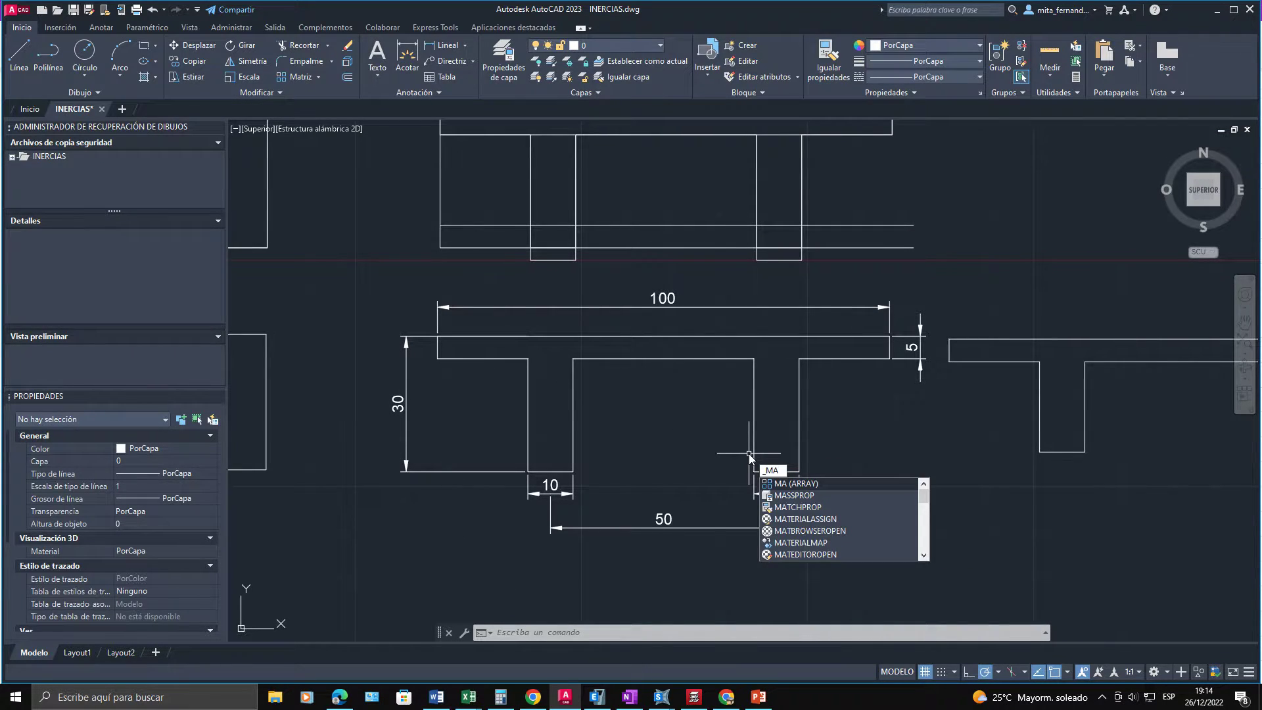
key(BackSpace)
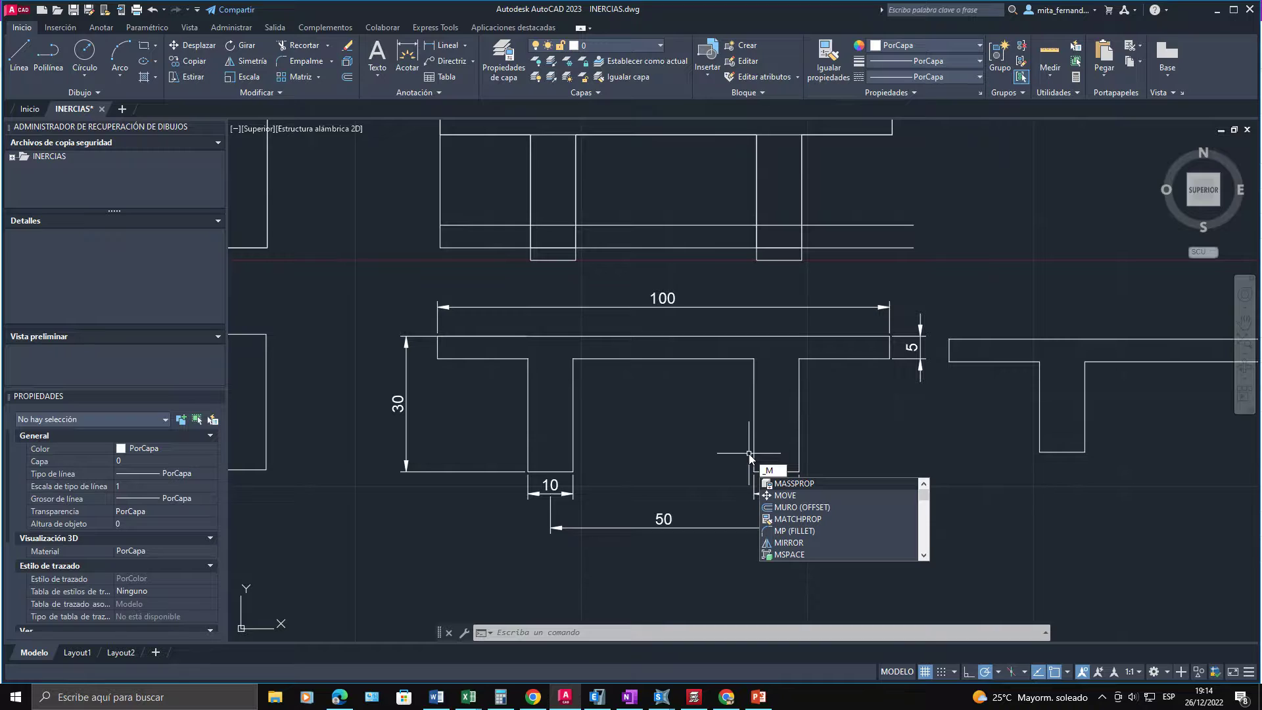
key(Return)
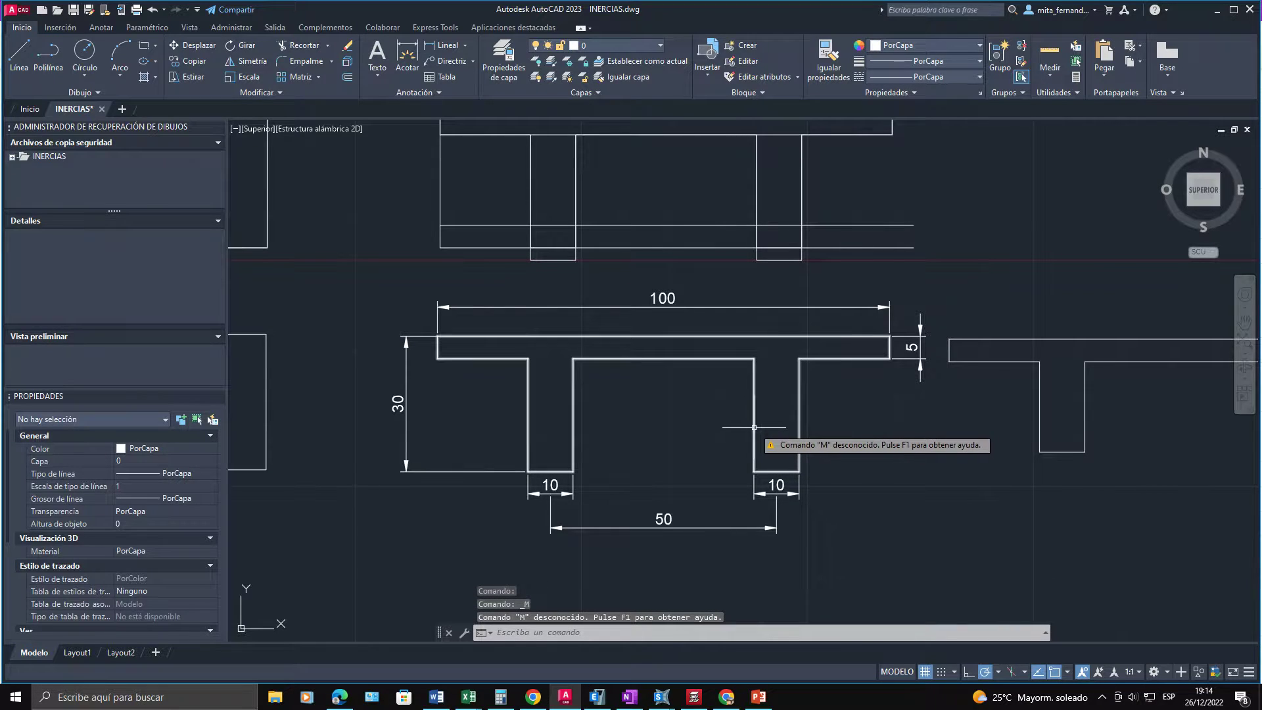
key(Escape)
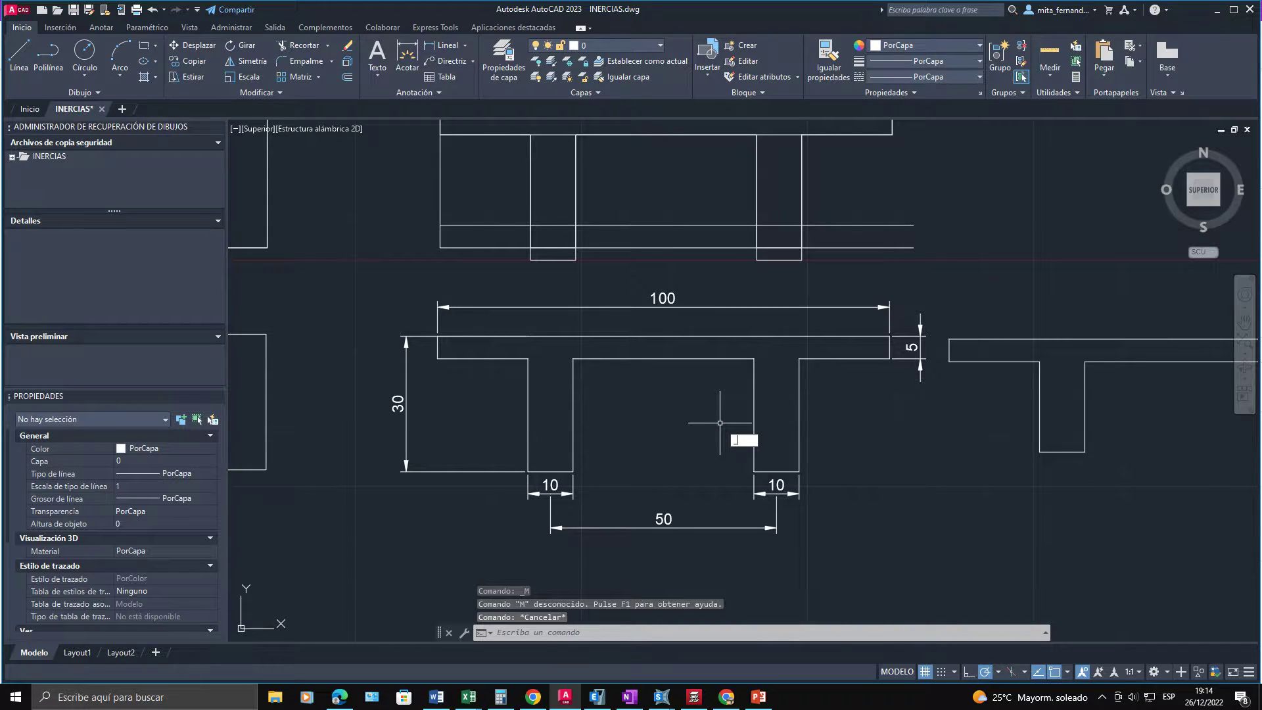
Step: Run MASSPROP on the dimensioned ribbed section region to read its inertia, without writing the analysis to a file
text(_MASSPROP)
key(Return)
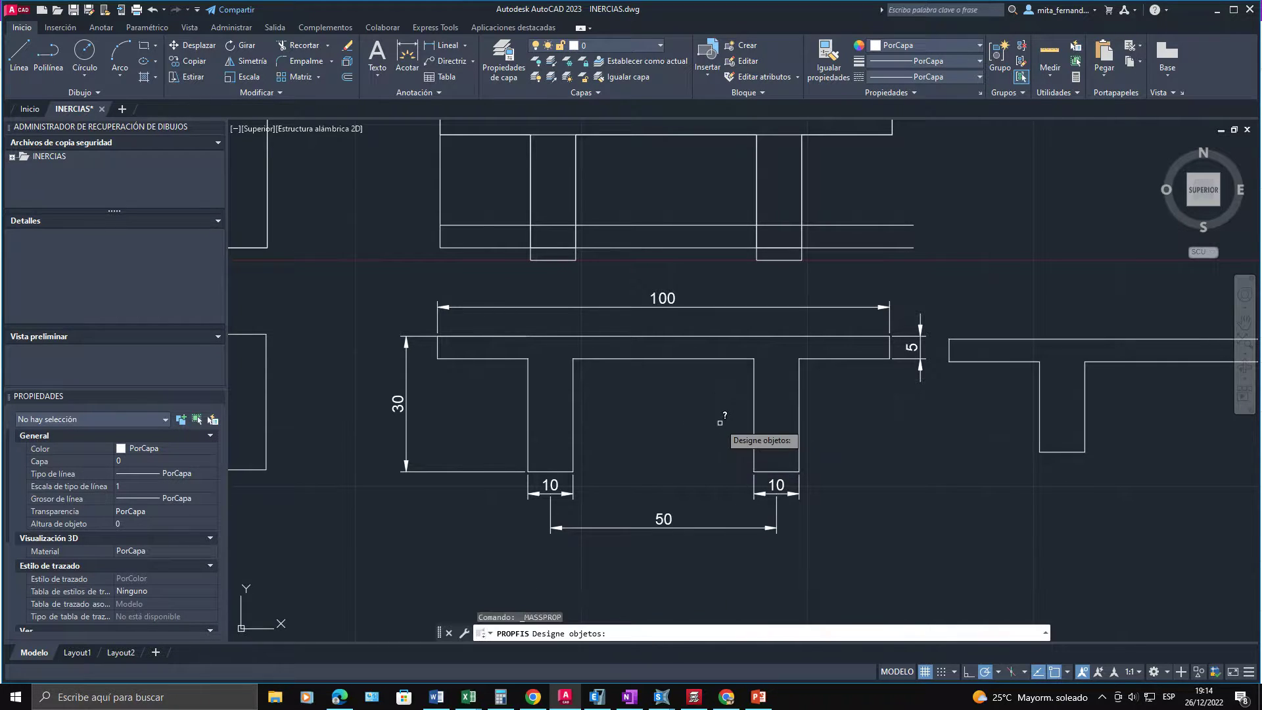
click(682, 358)
key(Return)
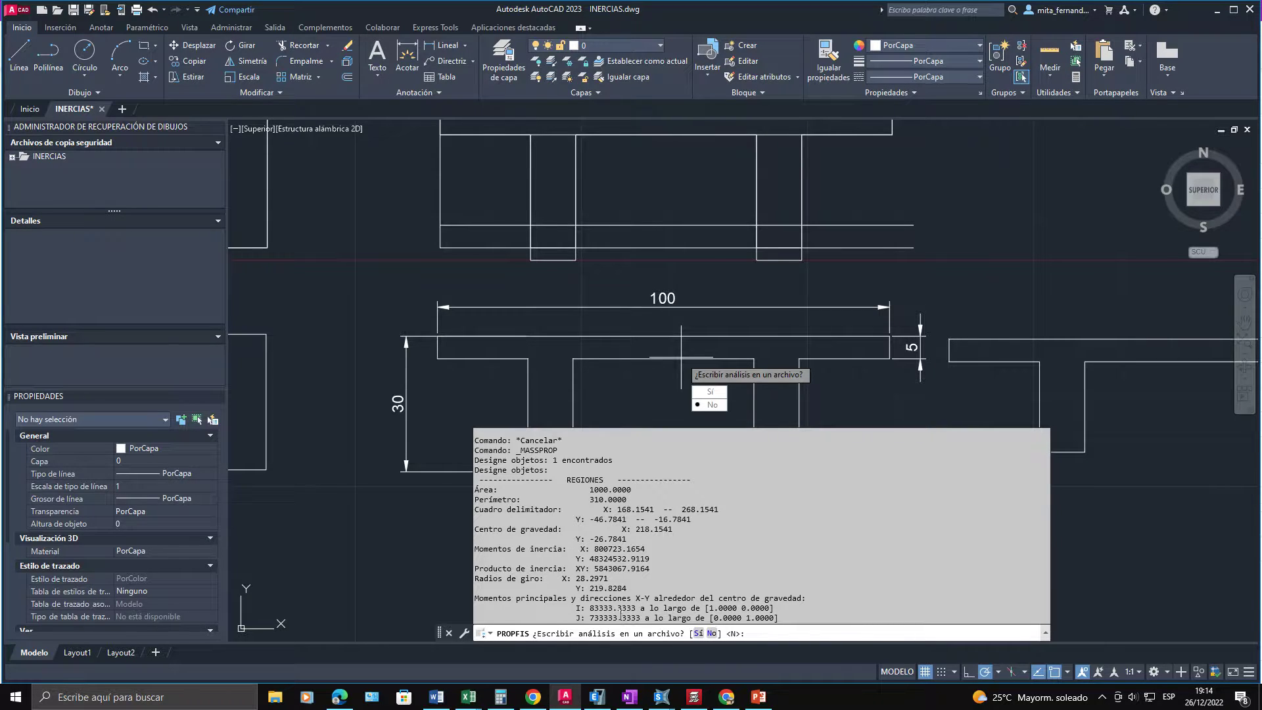
key(Escape)
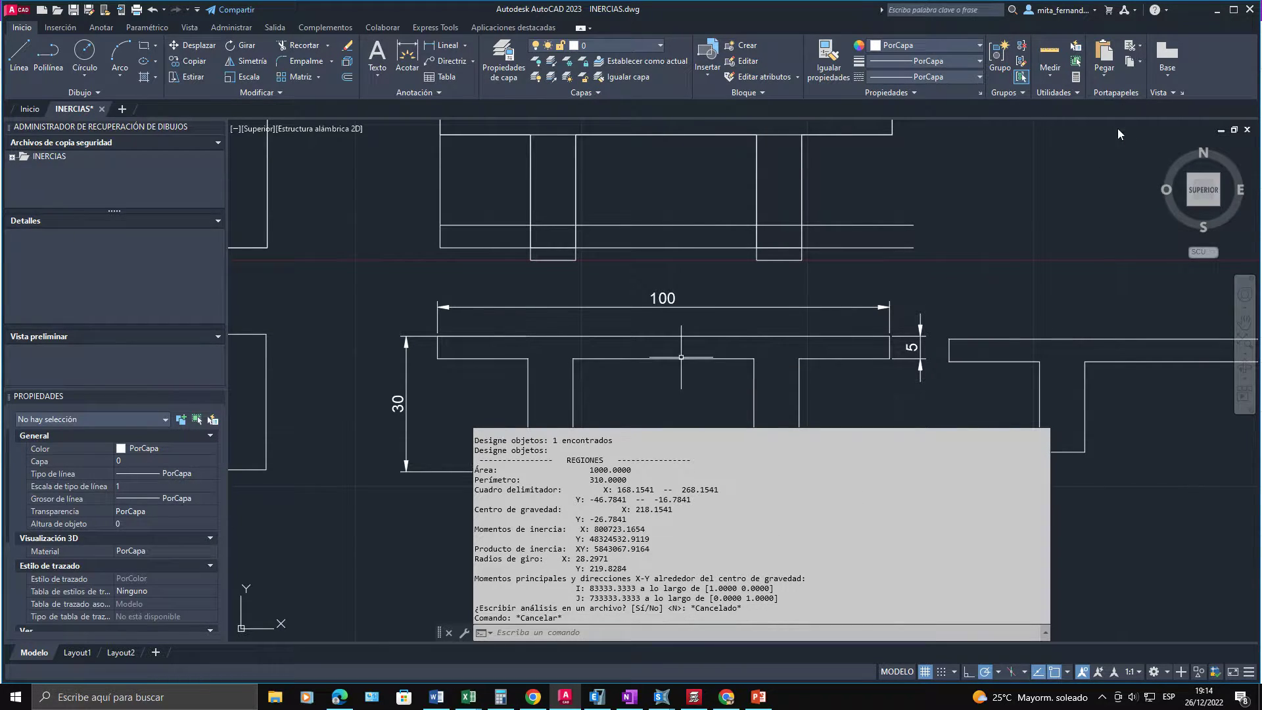
Step: Return to the OneNote notes and review the rib spacing and the tabulated inertia of the ribbed section
click(1216, 10)
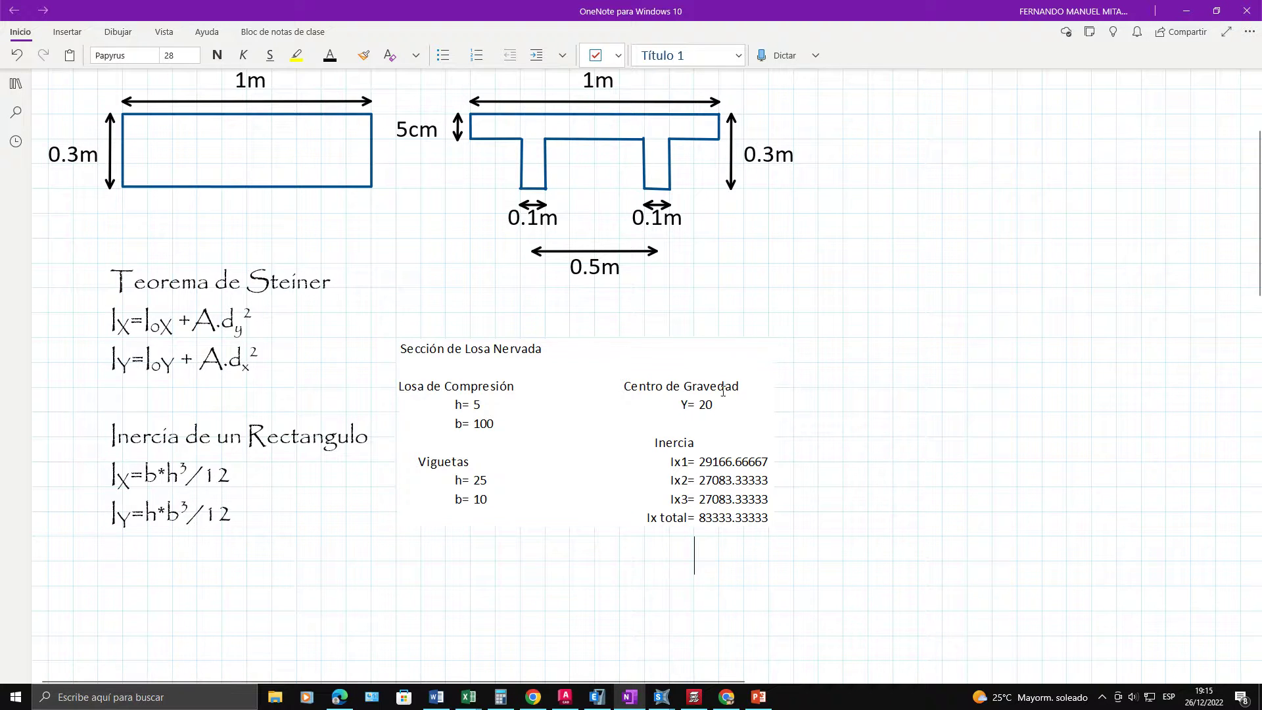
click(572, 212)
click(637, 273)
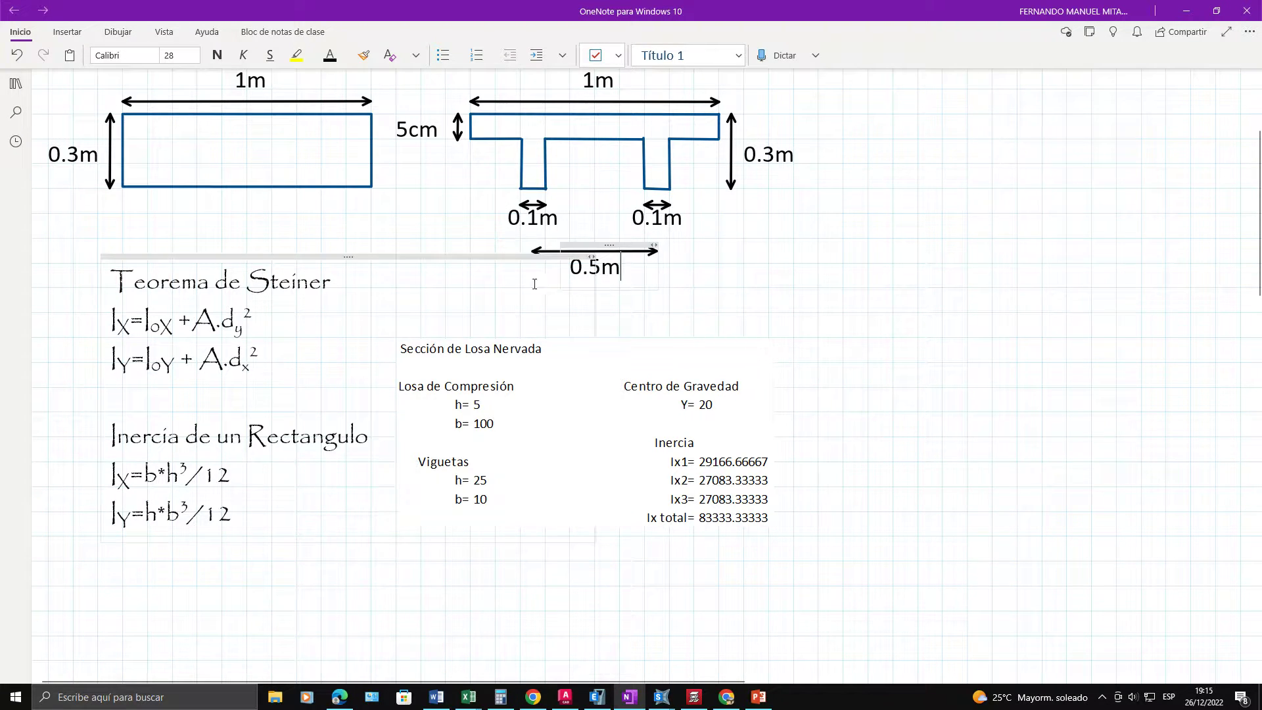
click(589, 555)
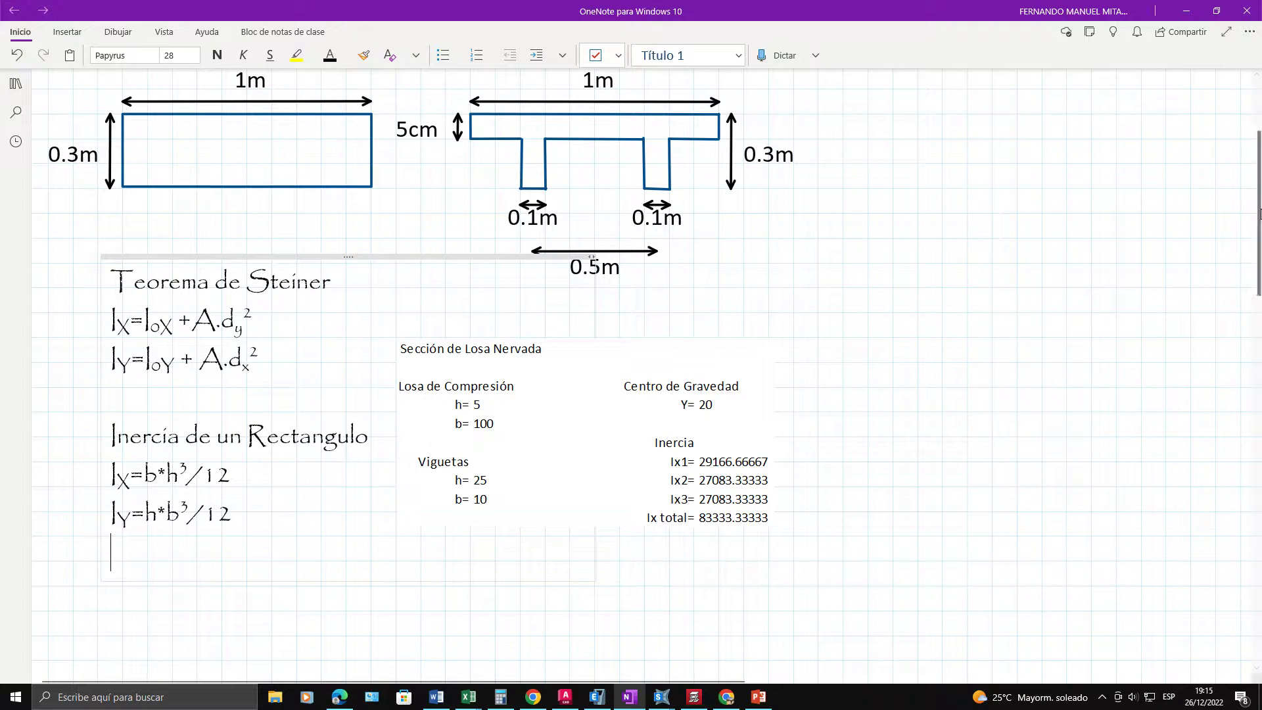
Step: Review the rectangle inertia formula Ix=b*h³/12 alongside the section sketches and the ribbed slab's tabulated total inertia
mouse_move(1256, 217)
mouse_down()
mouse_move(1256, 253)
mouse_move(1256, 236)
mouse_up()
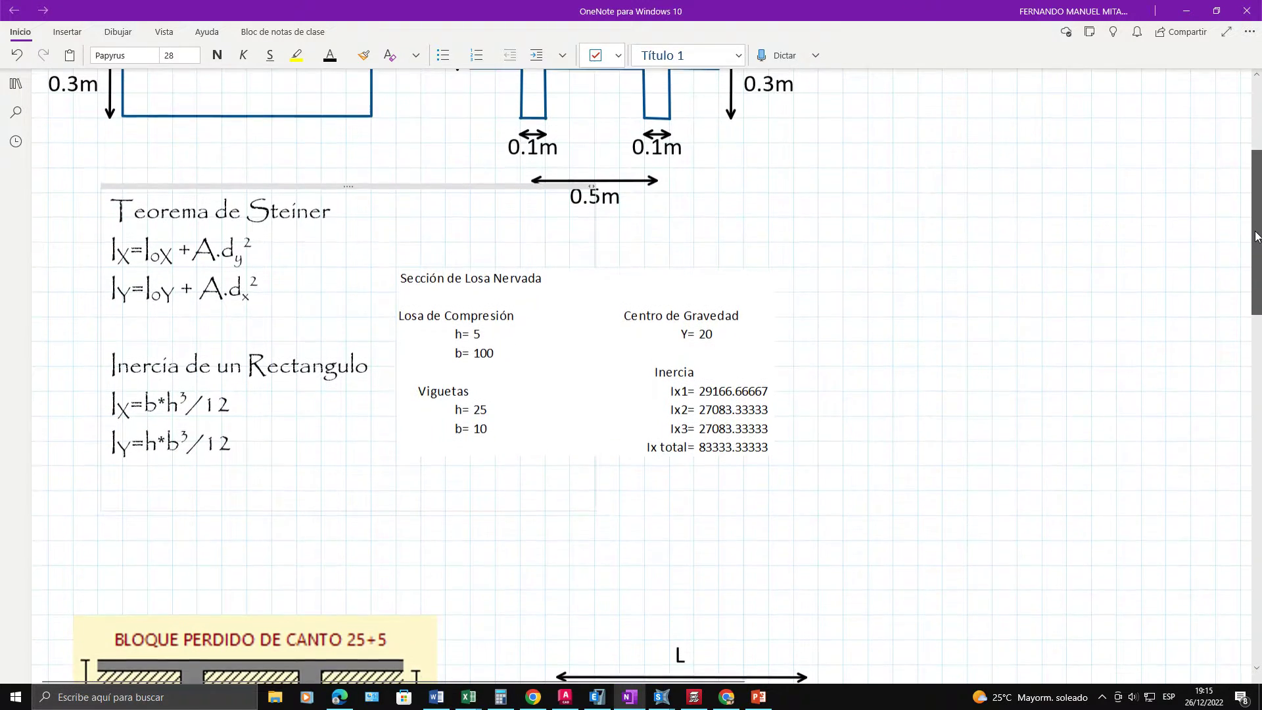
drag(270, 404, 93, 401)
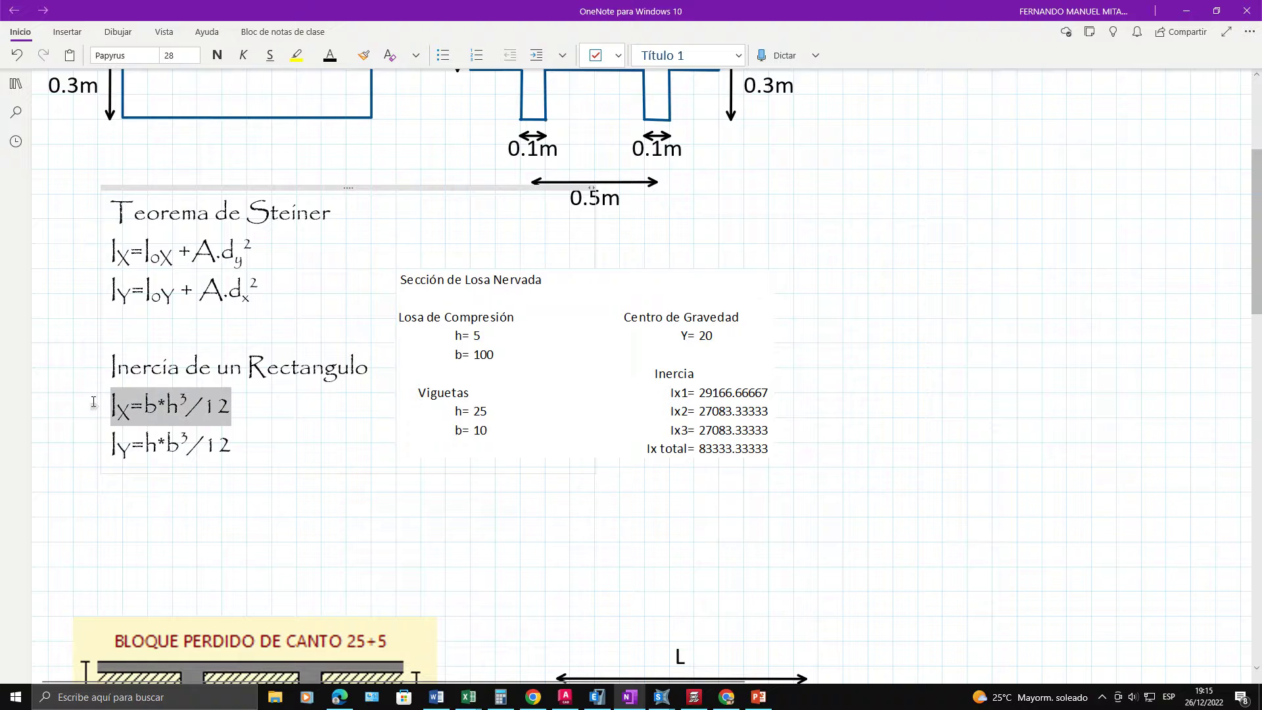
scroll(291, 300, up, 4)
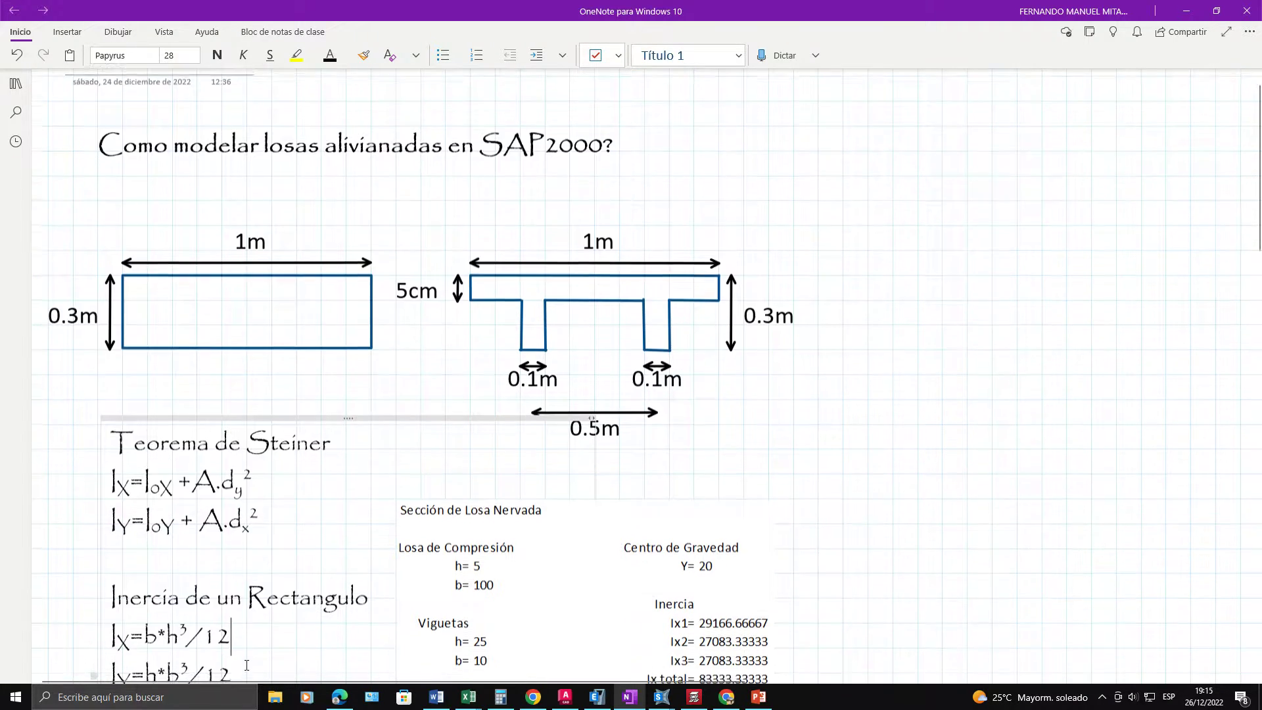
scroll(329, 302, down, 1)
click(113, 623)
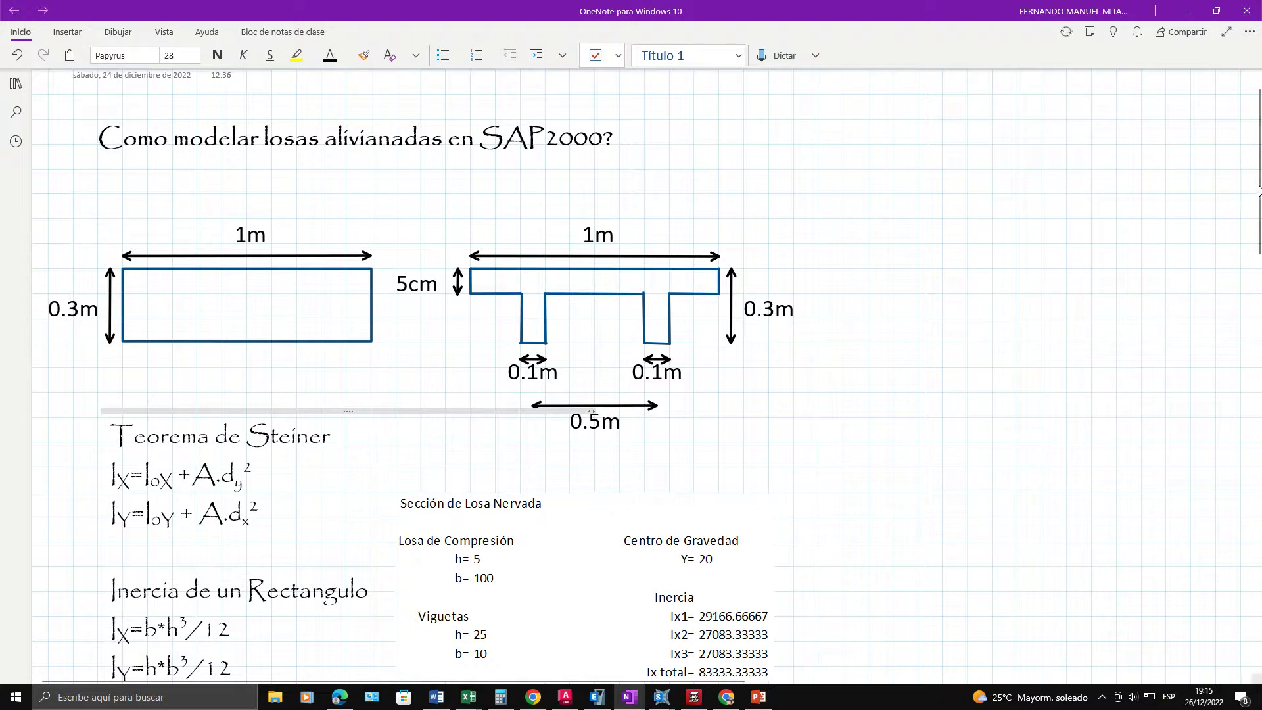
scroll(848, 483, down, 2)
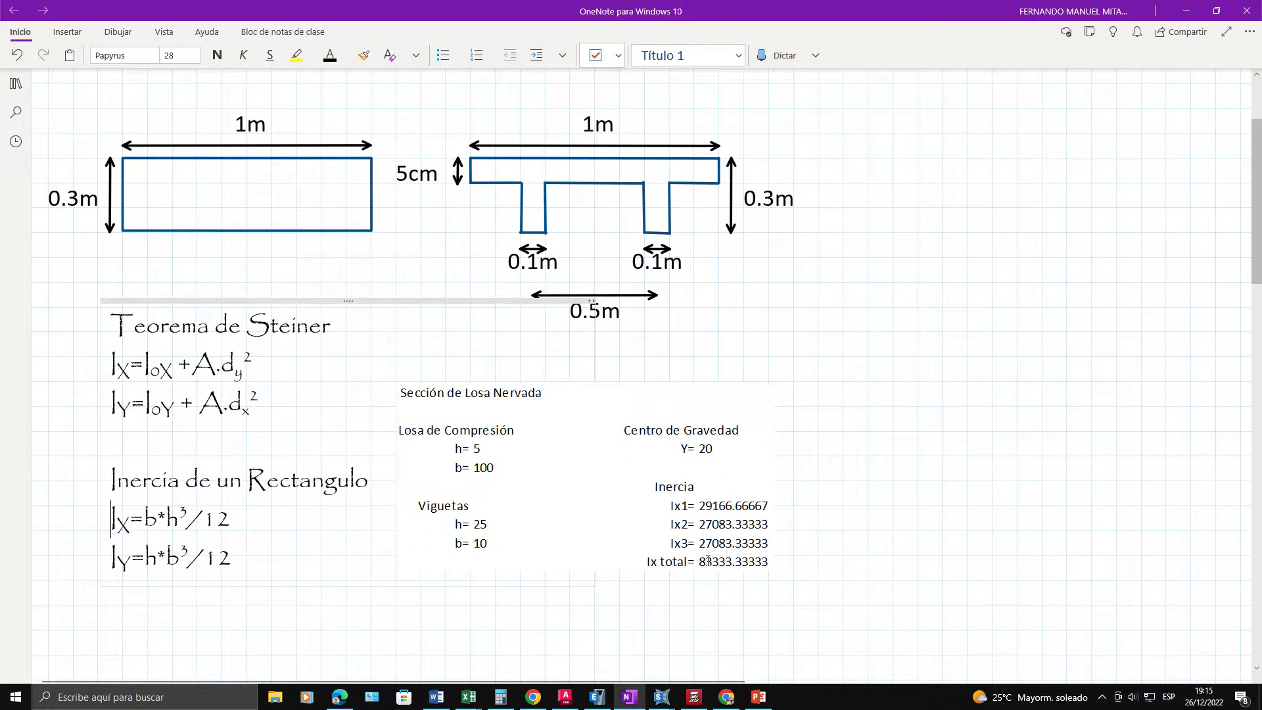
drag(703, 560, 791, 578)
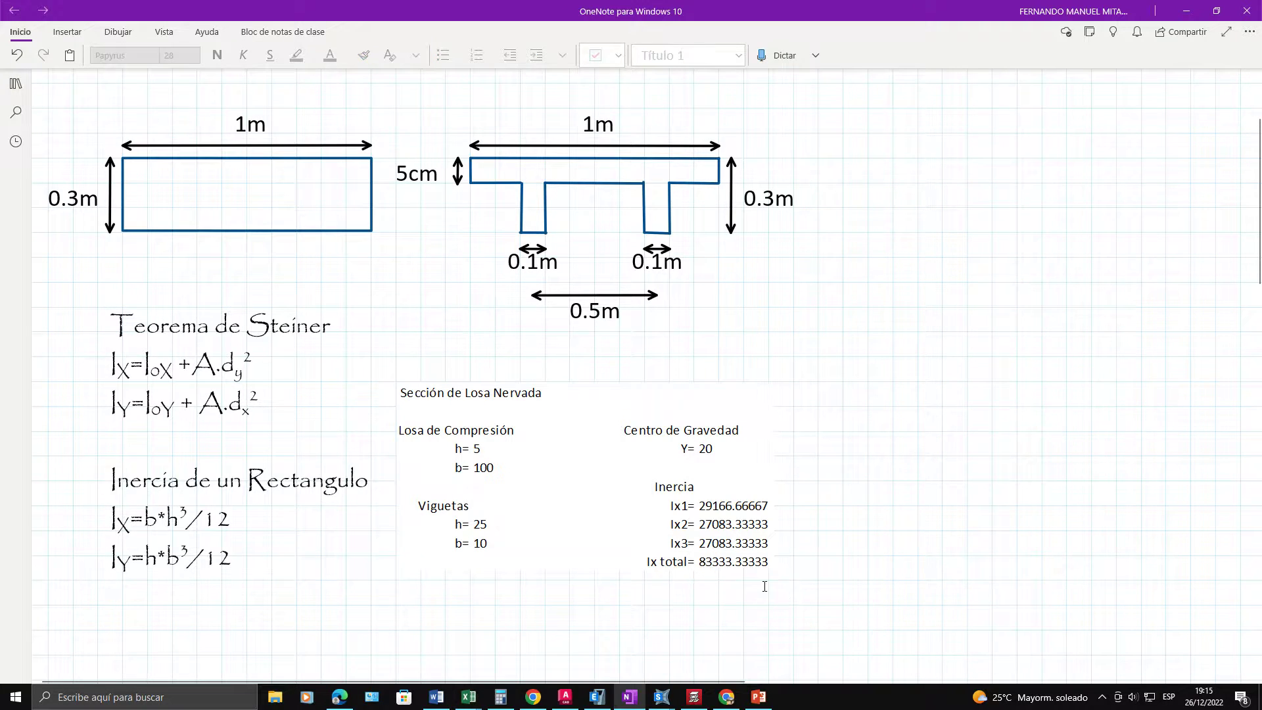
click(764, 585)
click(802, 572)
Step: Examine the width and height terms of the rectangle's Ix formula, highlighting the h term and Ix
drag(230, 519, 145, 526)
click(158, 526)
drag(249, 533, 169, 520)
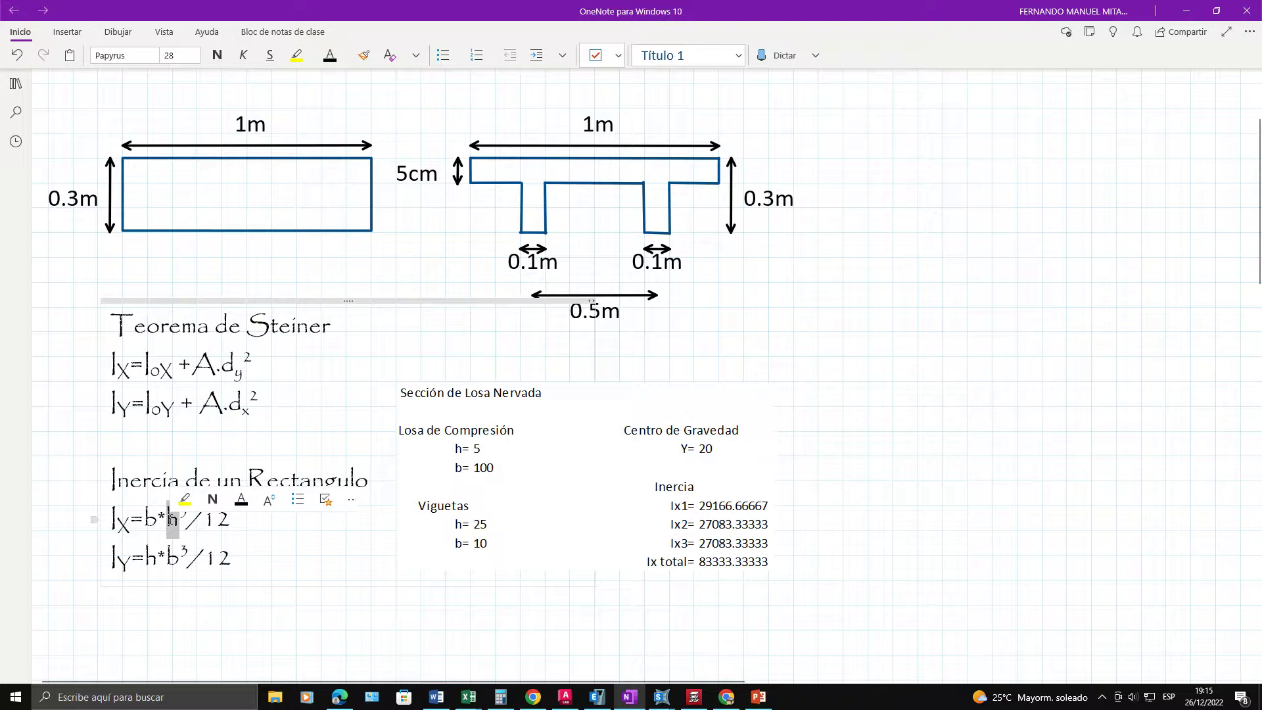
click(260, 553)
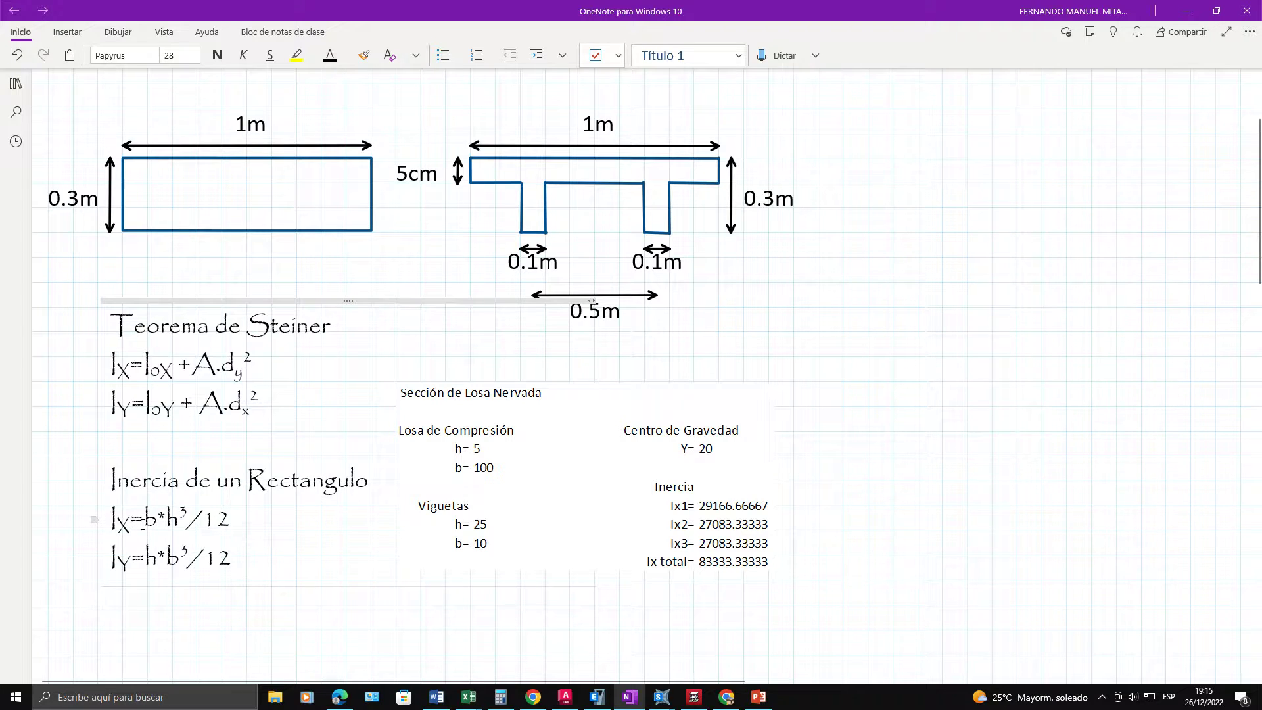
drag(132, 520, 107, 520)
click(230, 553)
click(119, 524)
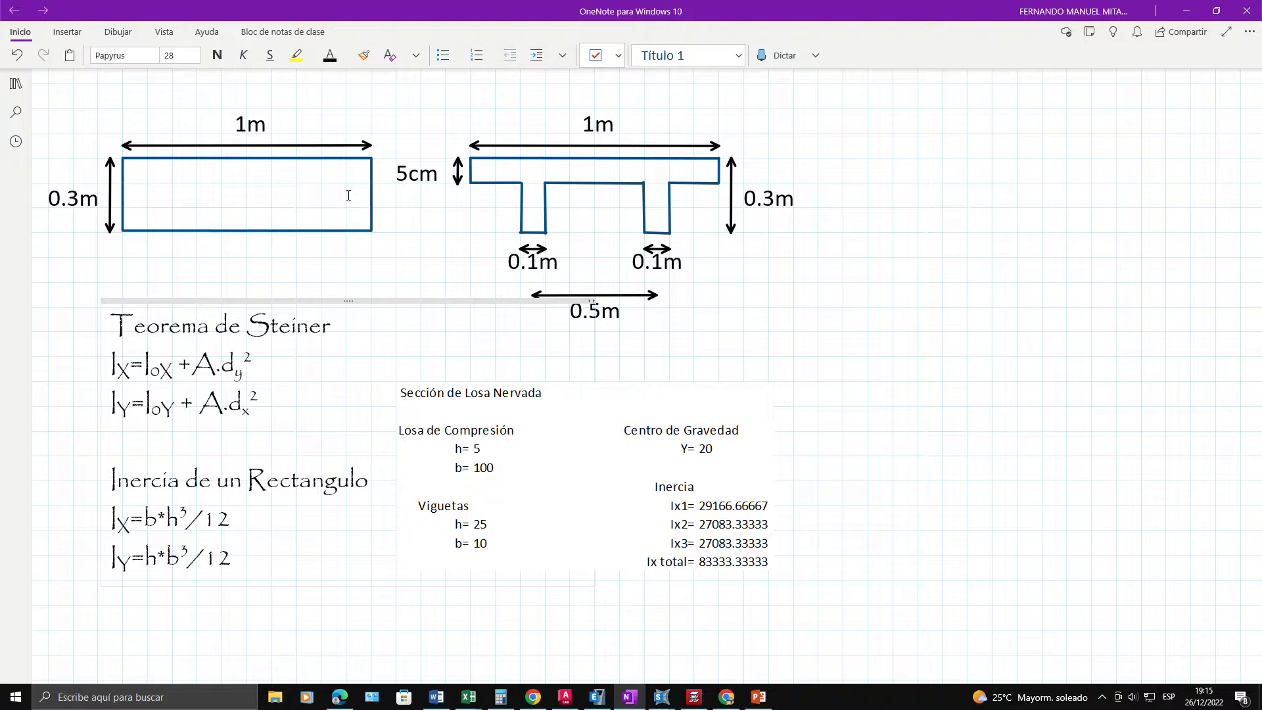
Step: Switch to Inercias.xlsx in Excel and review the ribbed slab's h, c, a and b dimension cells against the section diagram
mouse_move(478, 696)
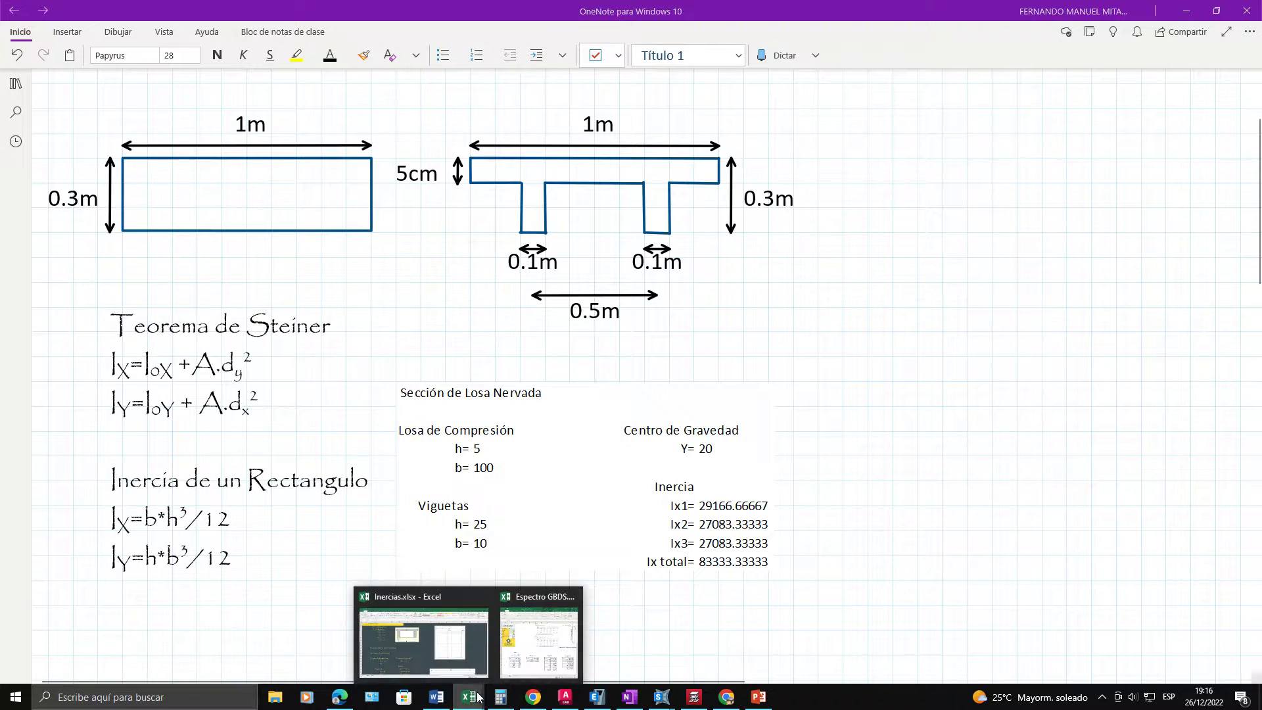
click(468, 669)
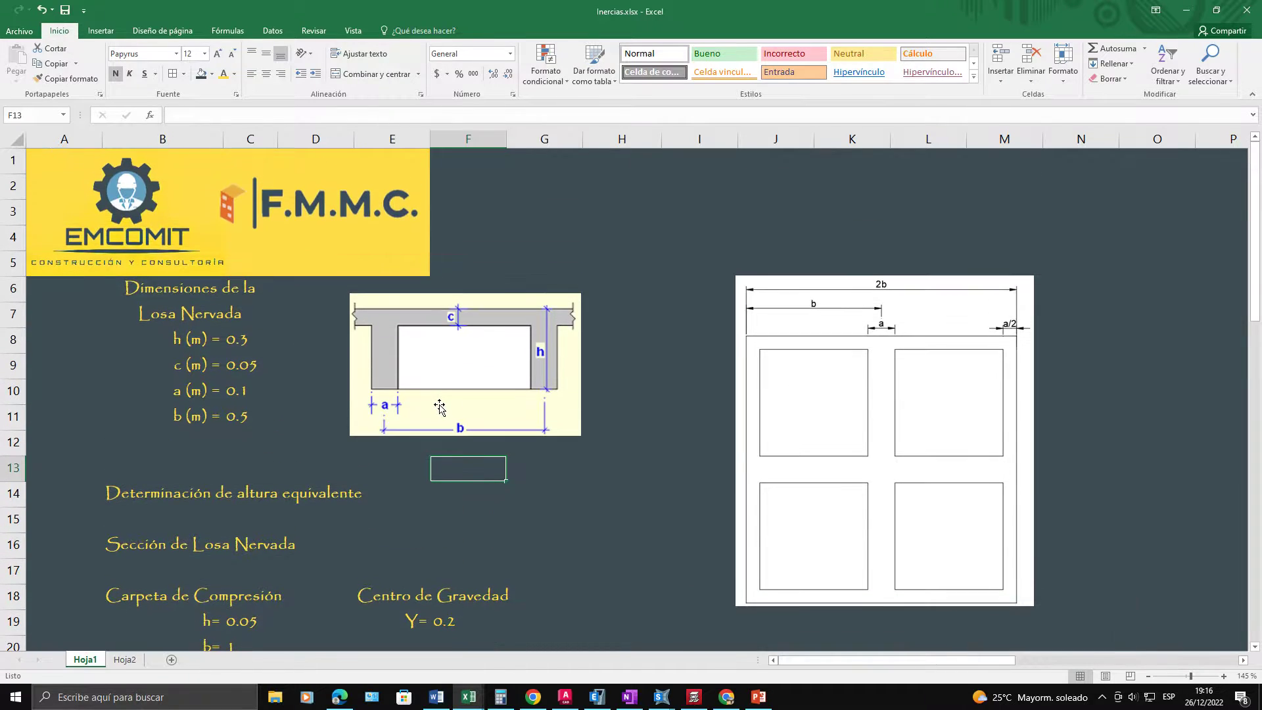
click(256, 367)
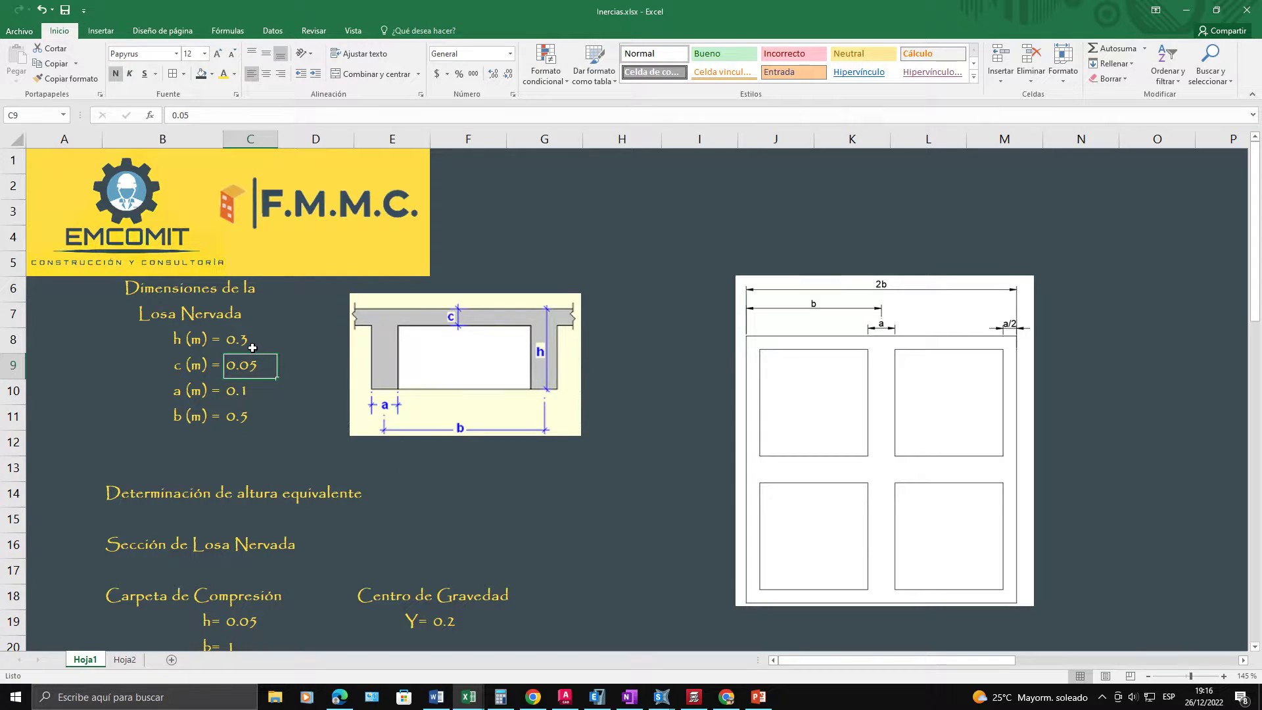
click(231, 317)
click(299, 398)
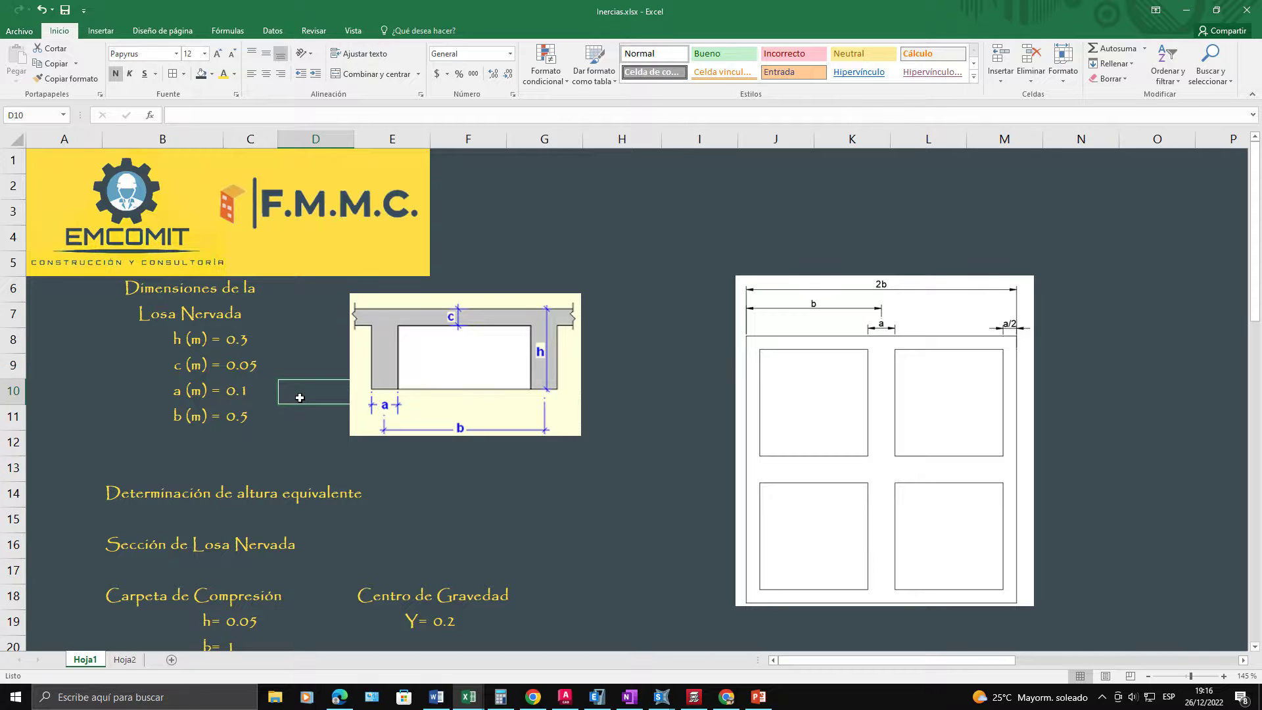
click(245, 371)
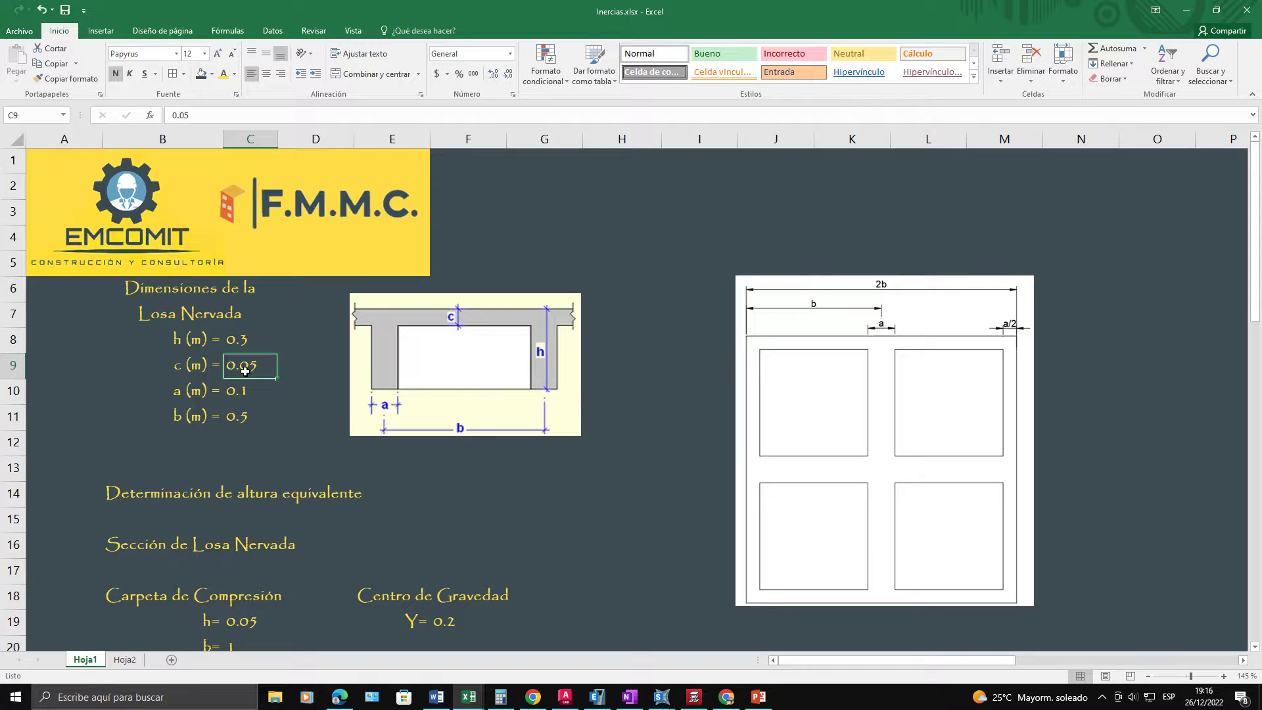
click(243, 393)
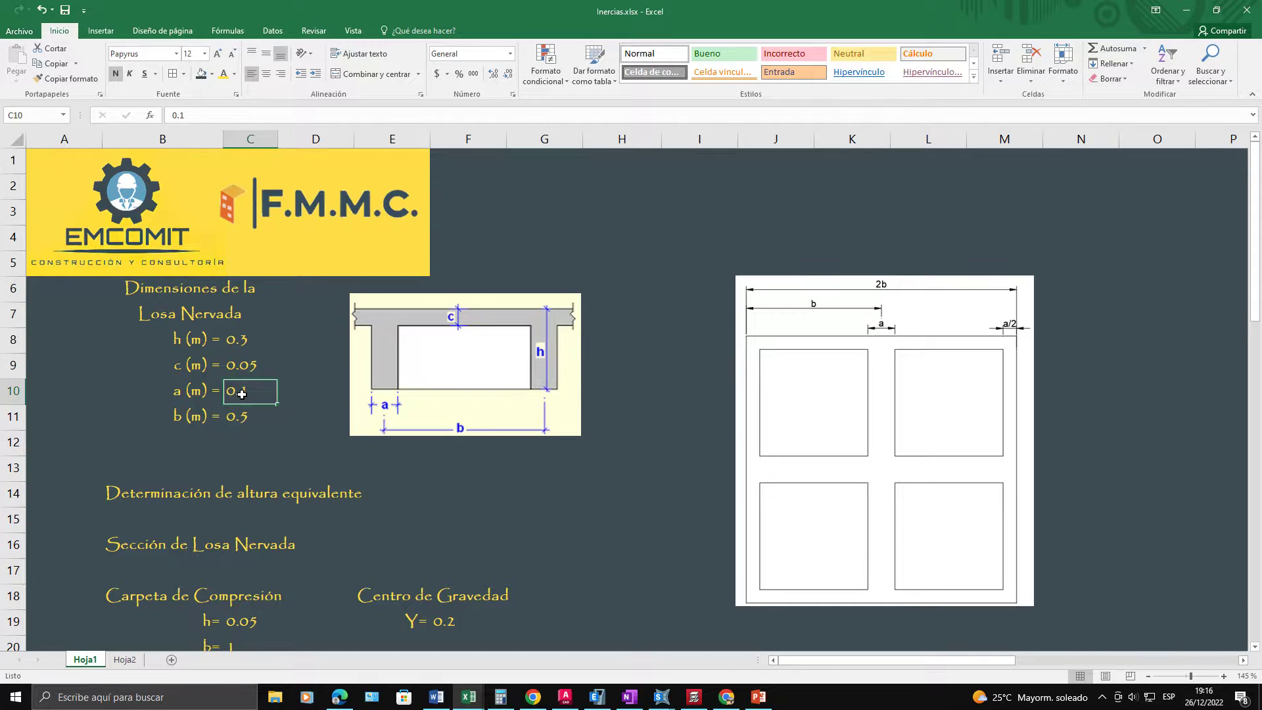
click(251, 419)
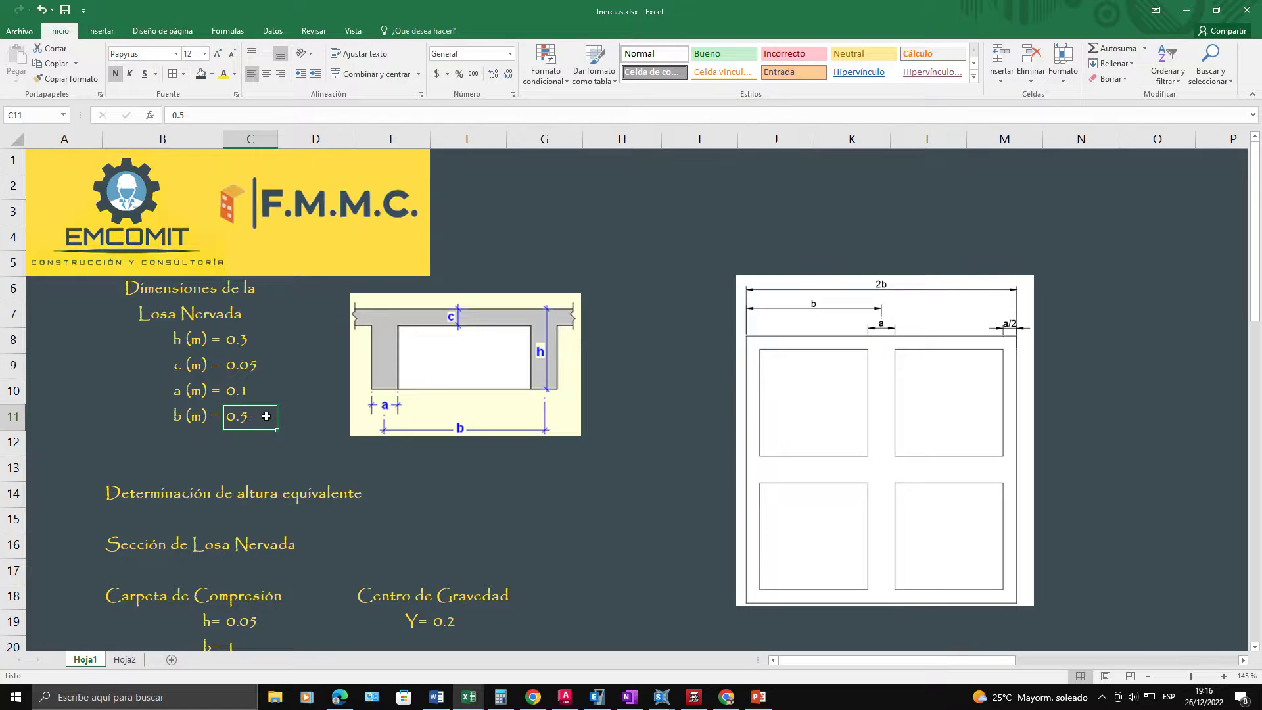
drag(246, 338, 282, 426)
drag(1254, 282, 1259, 297)
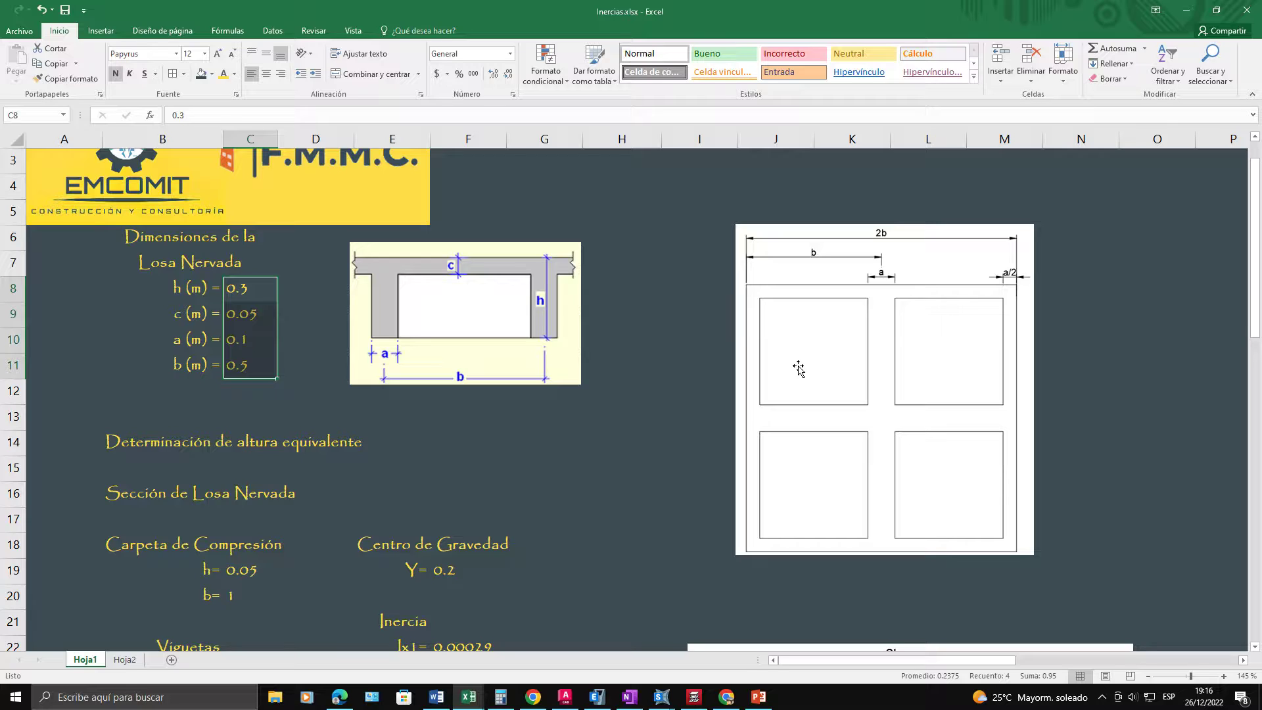
Step: Return to the OneNote notes and examine the section sketches, the 25+5 lost-block slab data and the waffle plan diagrams
click(457, 702)
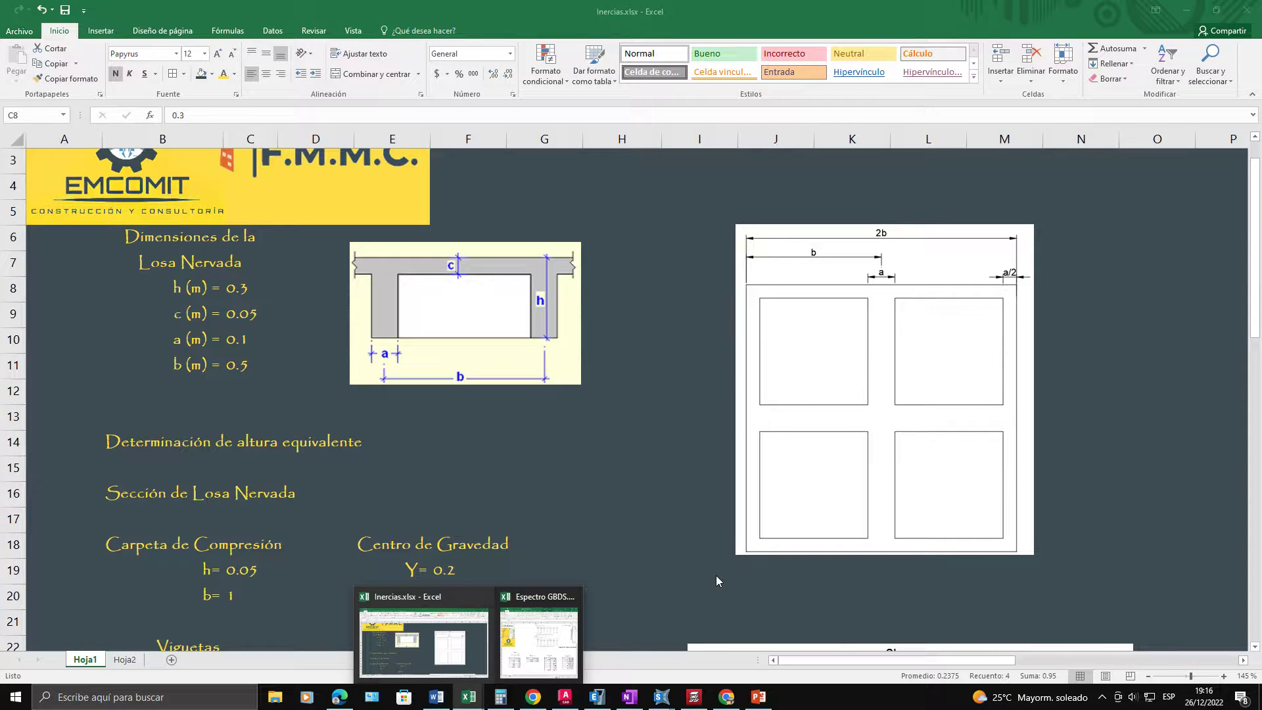
click(637, 702)
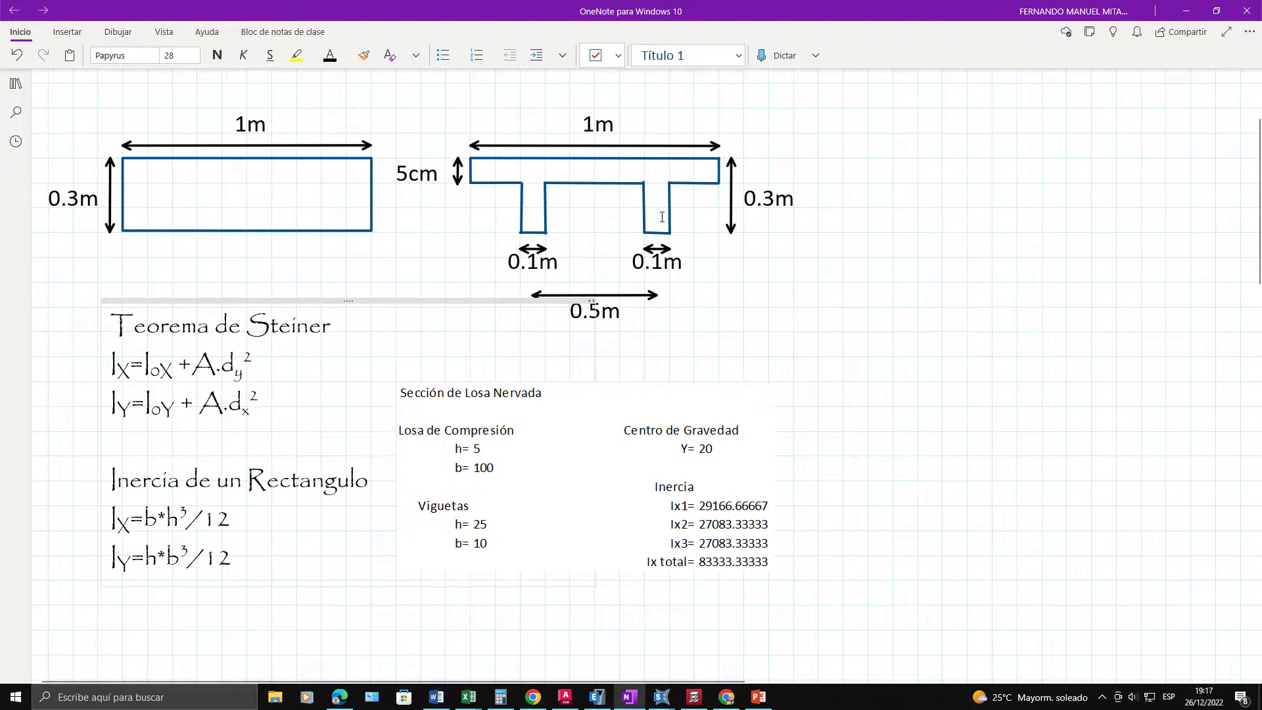
scroll(617, 333, up, 2)
scroll(751, 298, down, 10)
scroll(776, 315, up, 9)
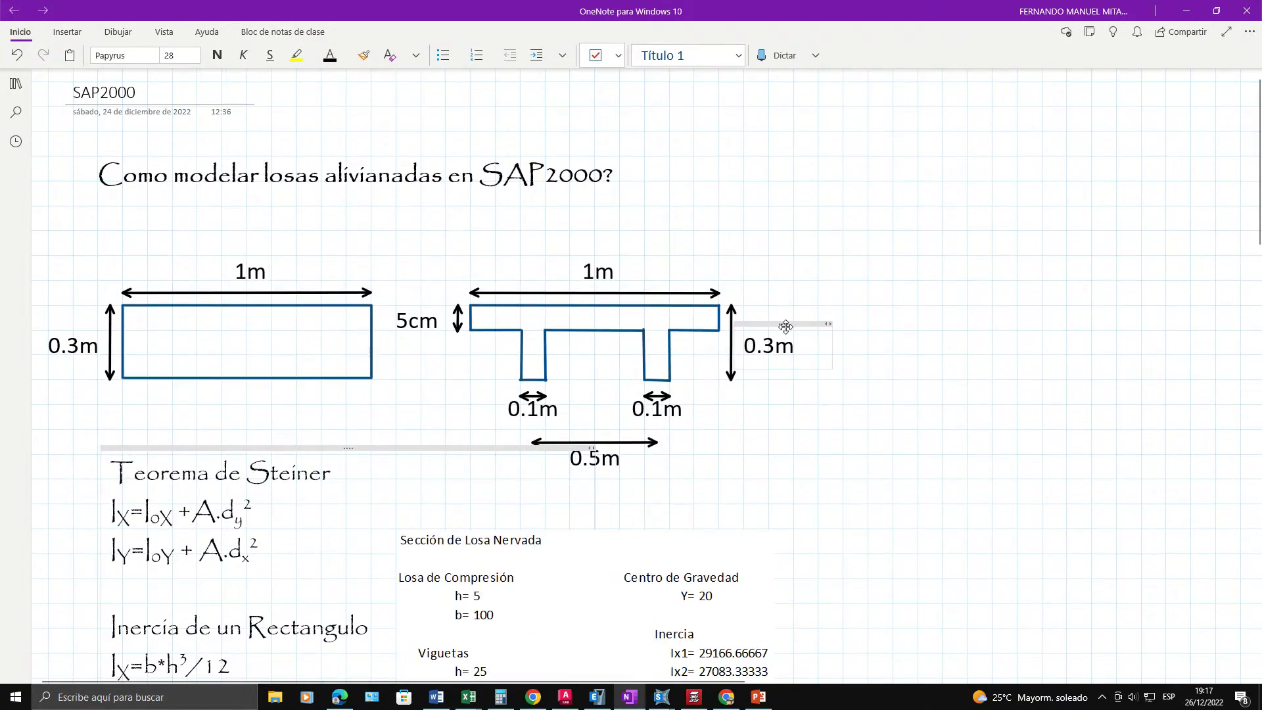
scroll(746, 388, down, 14)
scroll(697, 394, up, 6)
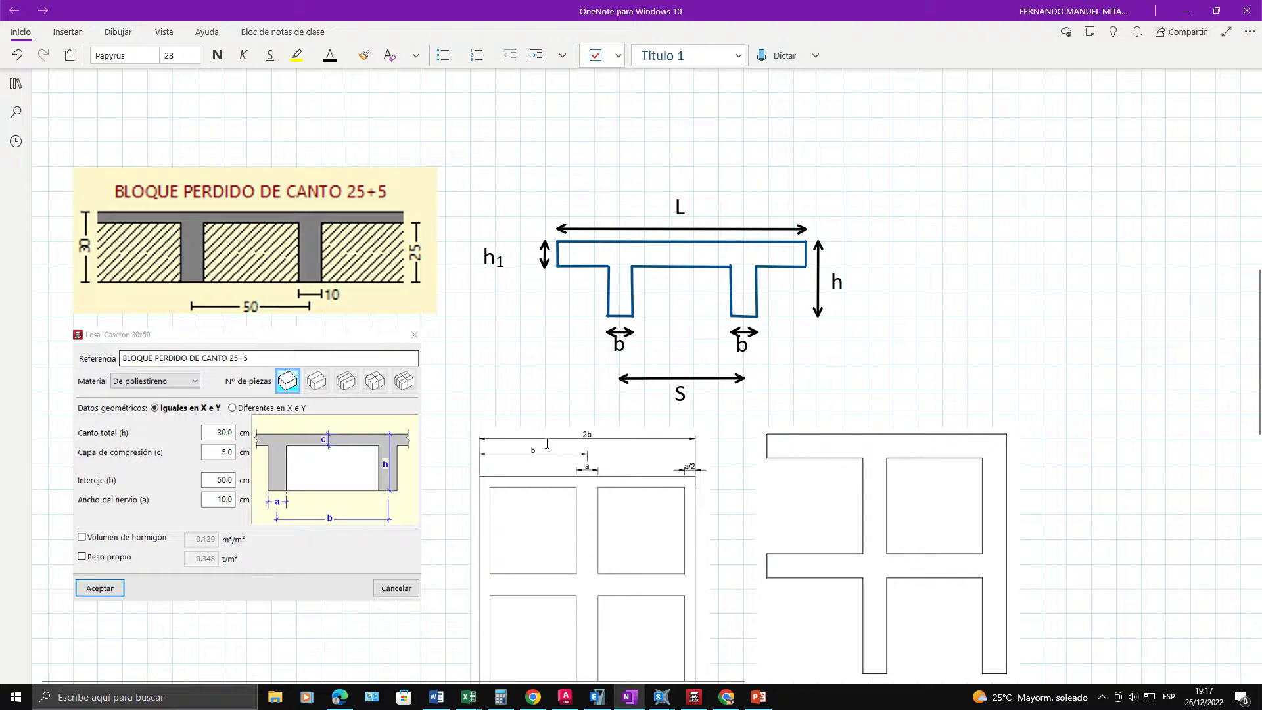
scroll(552, 448, up, 8)
scroll(572, 447, down, 2)
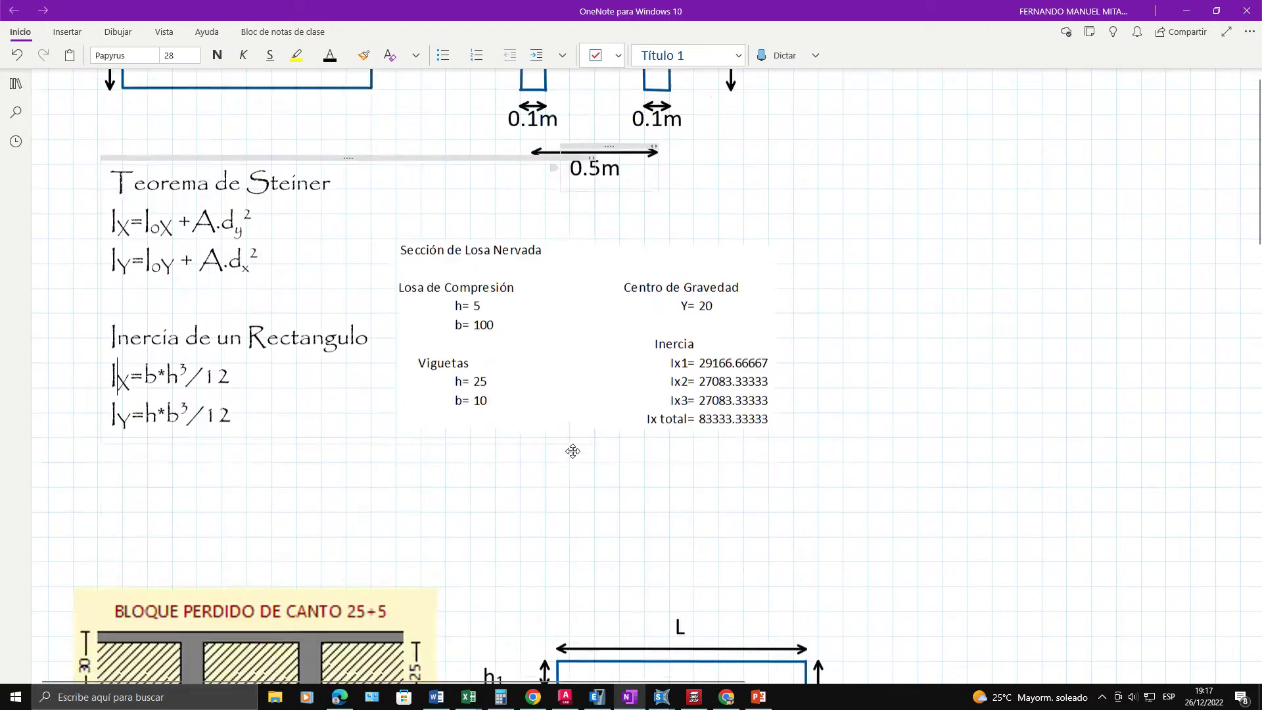
scroll(571, 447, up, 5)
scroll(710, 467, down, 20)
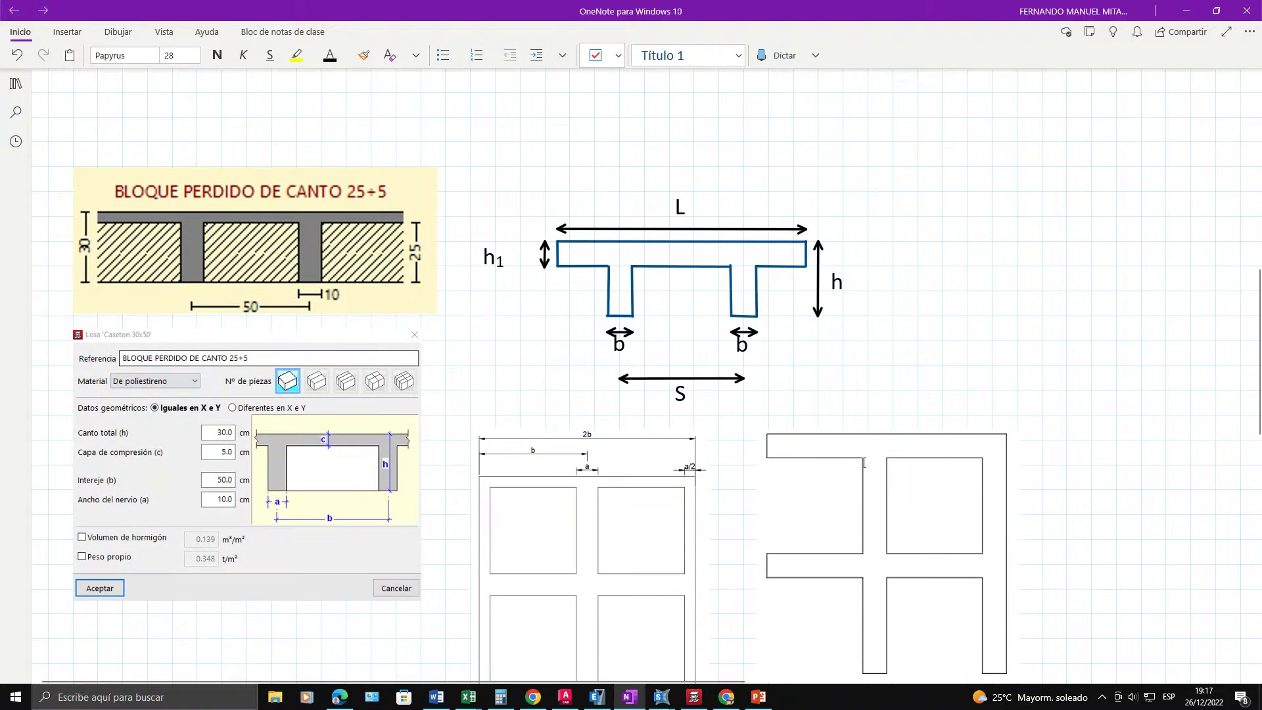
scroll(1137, 403, up, 10)
scroll(1256, 373, down, 5)
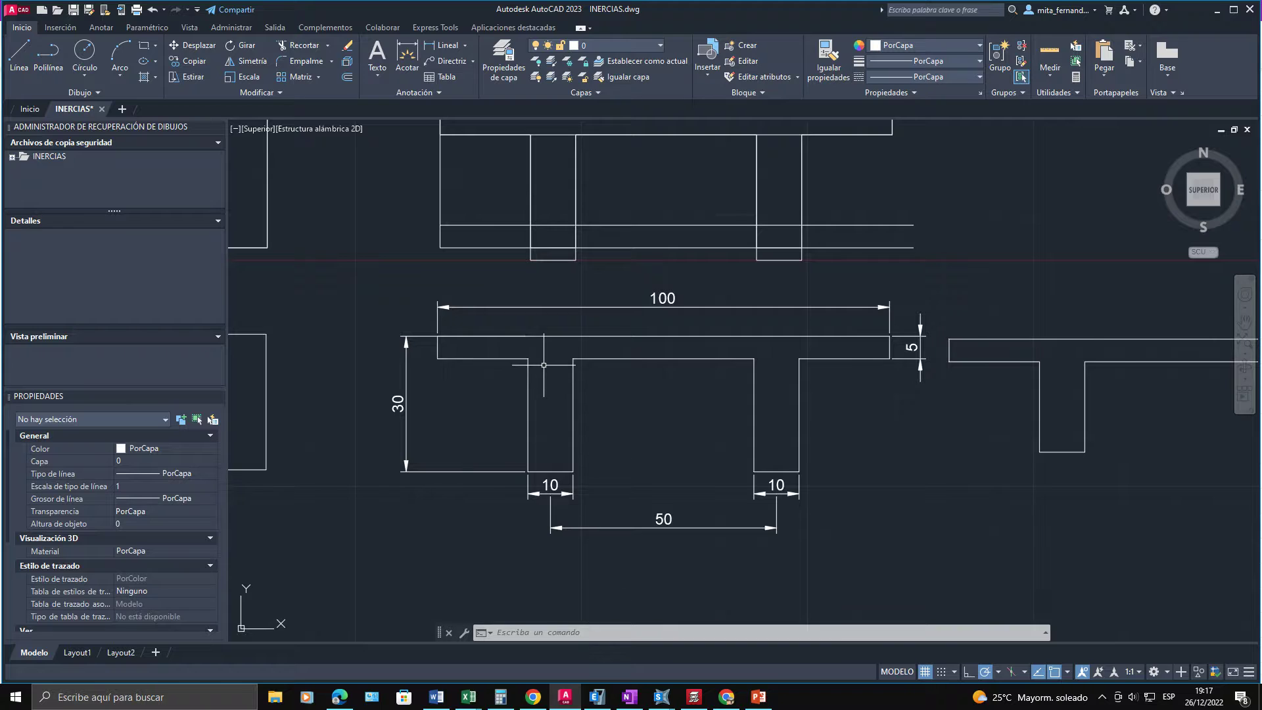
Step: Switch to INERCIAS.dwg in AutoCAD and examine the waffle slab's plan grid of crossing ribs
scroll(394, 374, down, 10)
scroll(394, 373, up, 3)
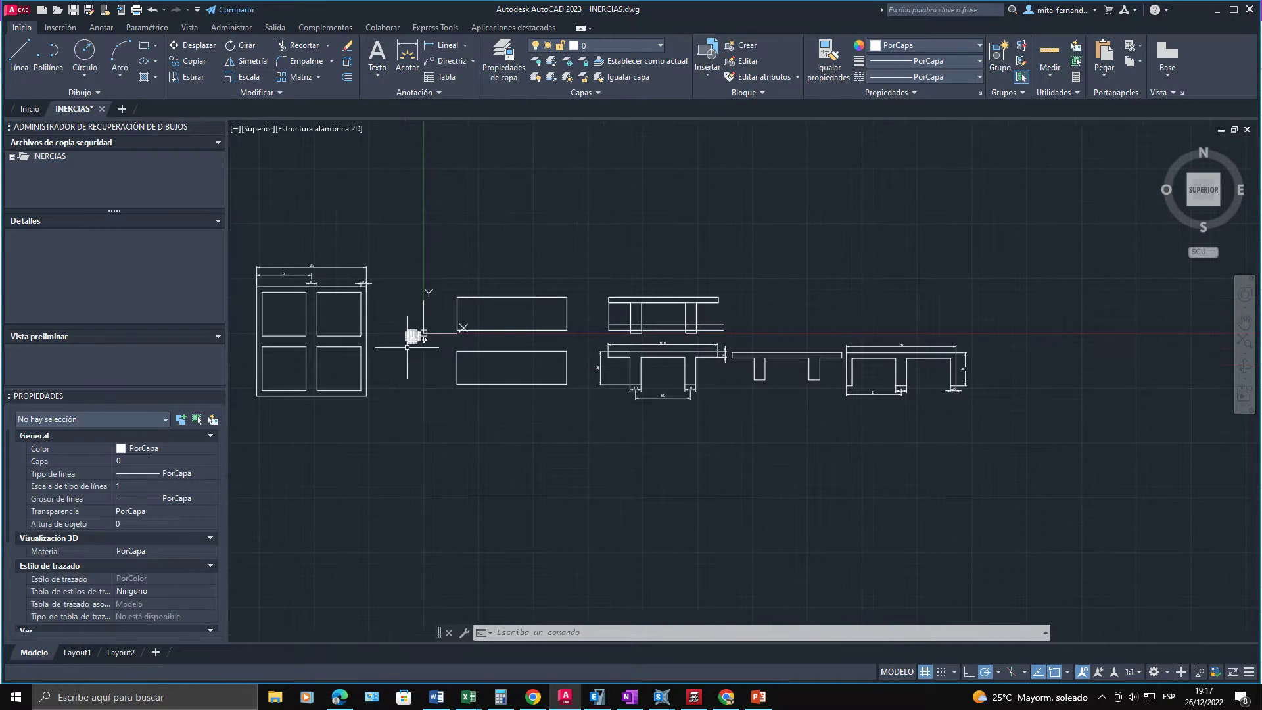
scroll(359, 394, down, 5)
scroll(491, 428, up, 5)
scroll(496, 420, up, 4)
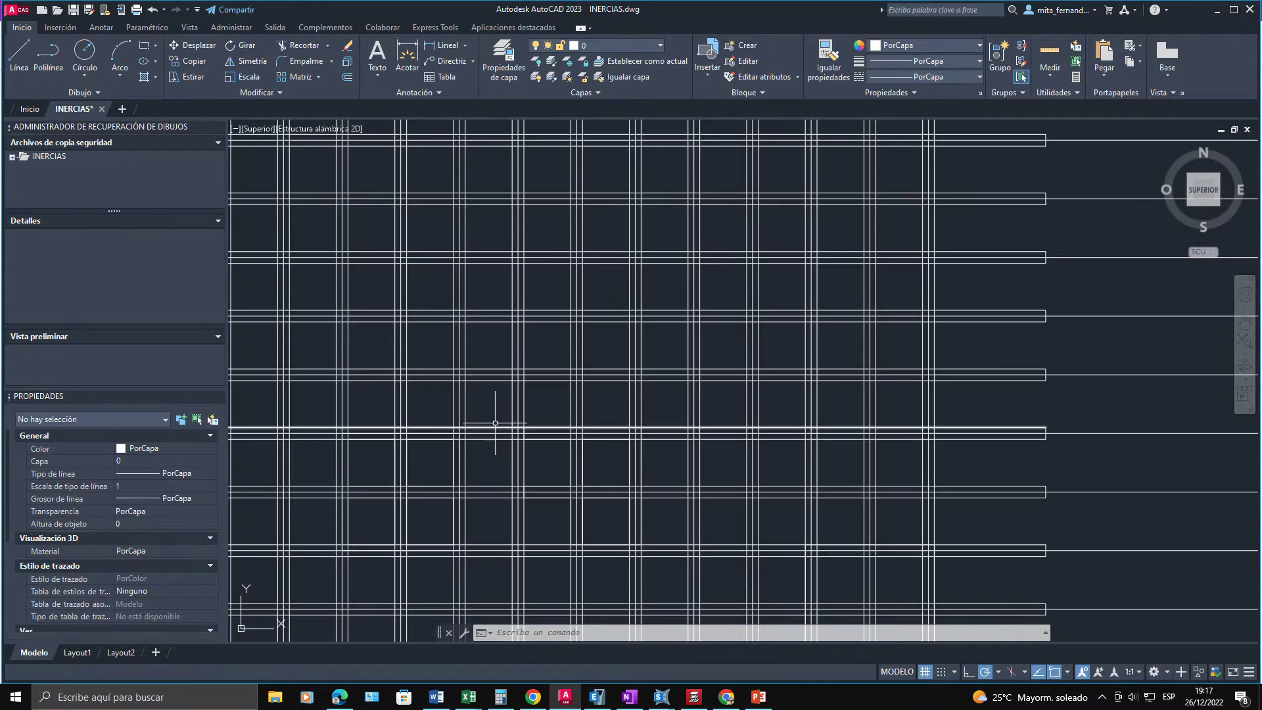
scroll(535, 394, down, 2)
scroll(538, 394, up, 4)
scroll(538, 394, up, 2)
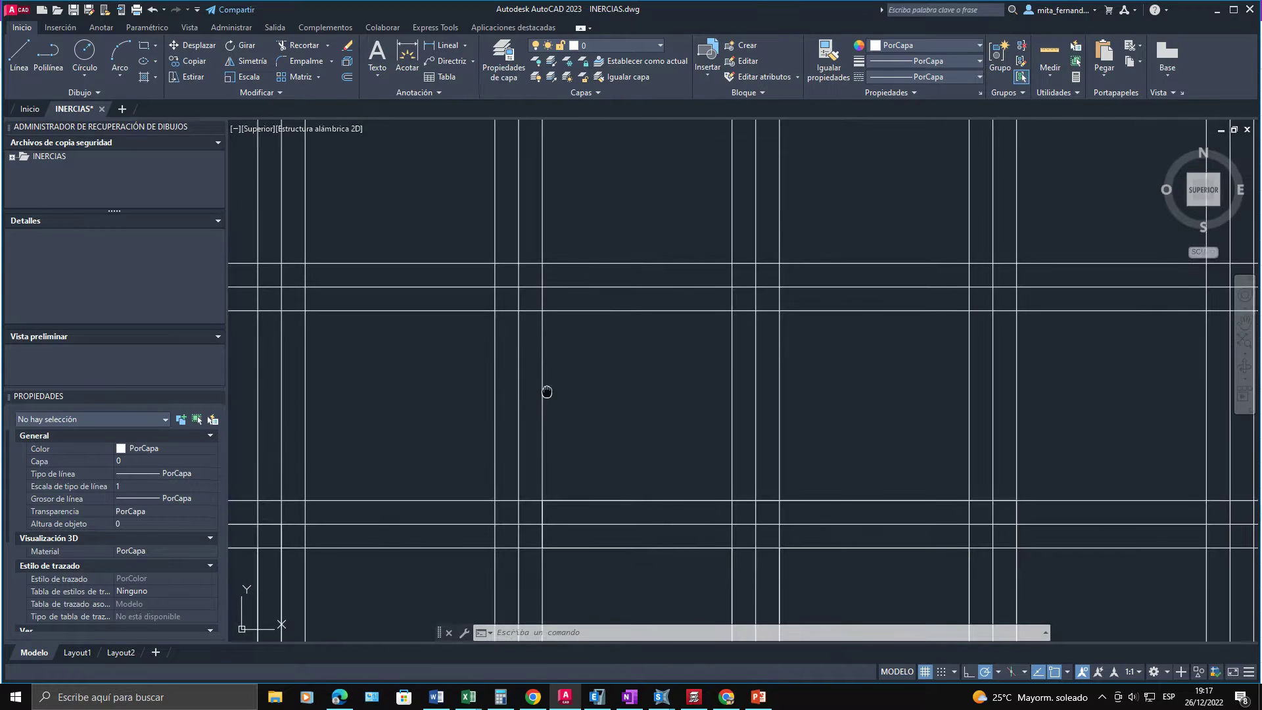
drag(546, 388, 558, 467)
scroll(823, 341, down, 2)
drag(819, 351, 751, 410)
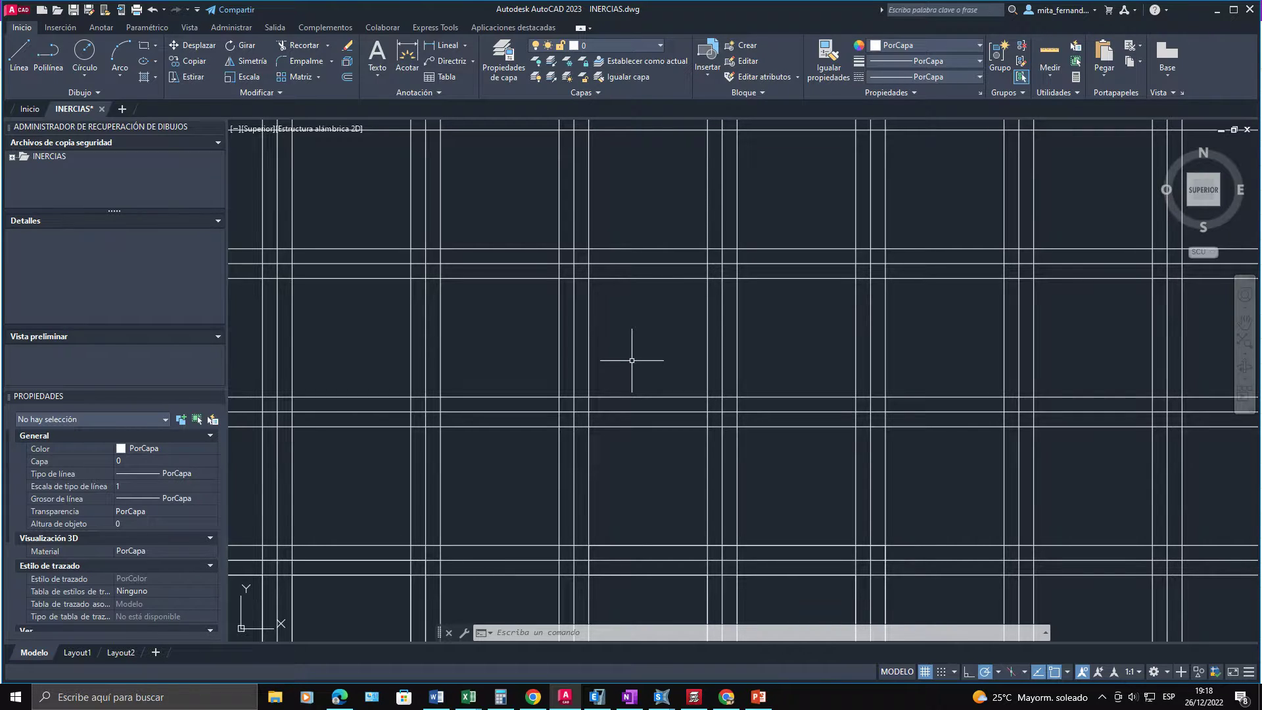
scroll(632, 360, down, 8)
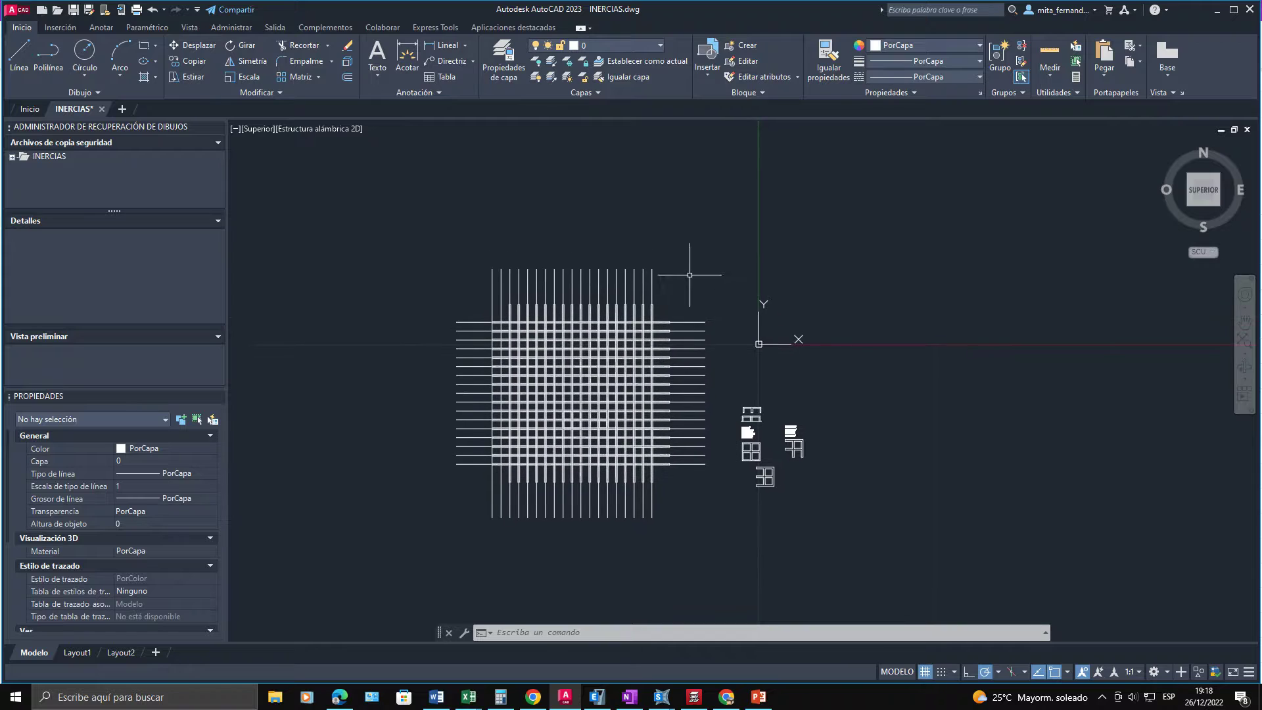
Step: Erase the vertical and horizontal rib centre lines extending beyond the waffle slab grid, keeping the rib edge lines
click(687, 243)
click(428, 285)
key(Delete)
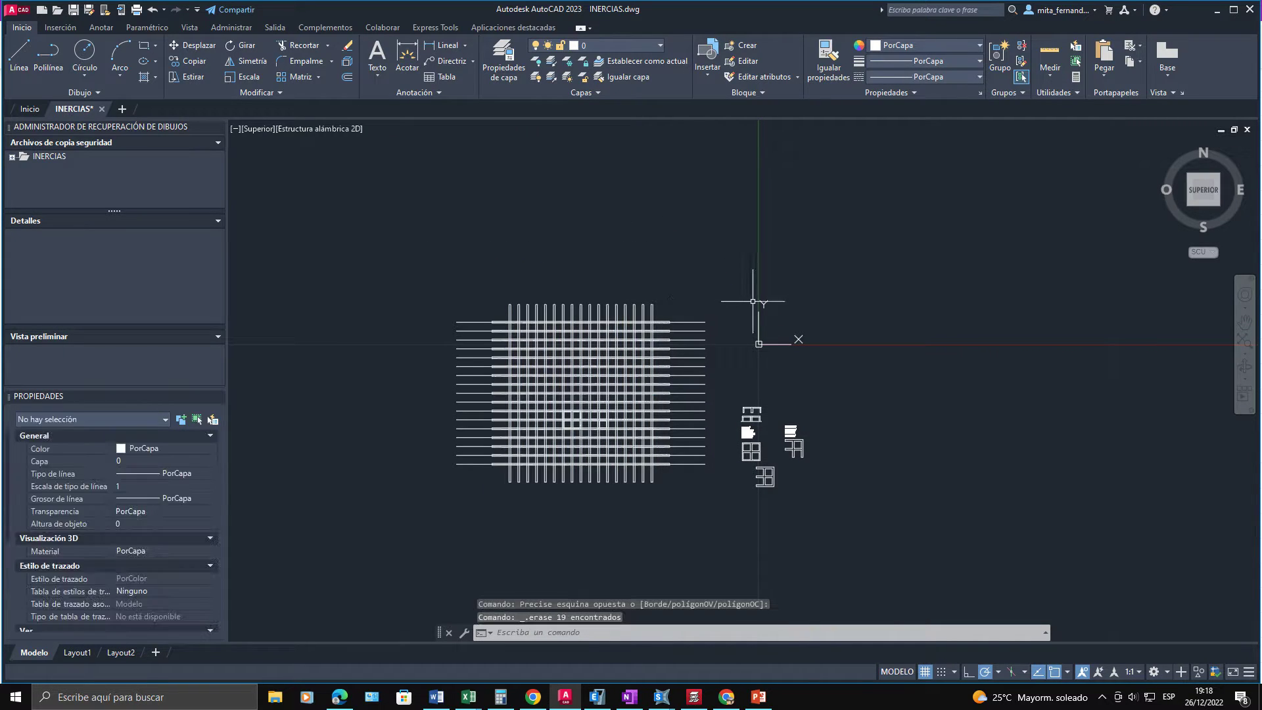
click(735, 297)
click(690, 545)
key(Delete)
Step: Set the current object colour to yellow 241,235,31 for outlining a portion of the waffle grid
scroll(581, 393, up, 4)
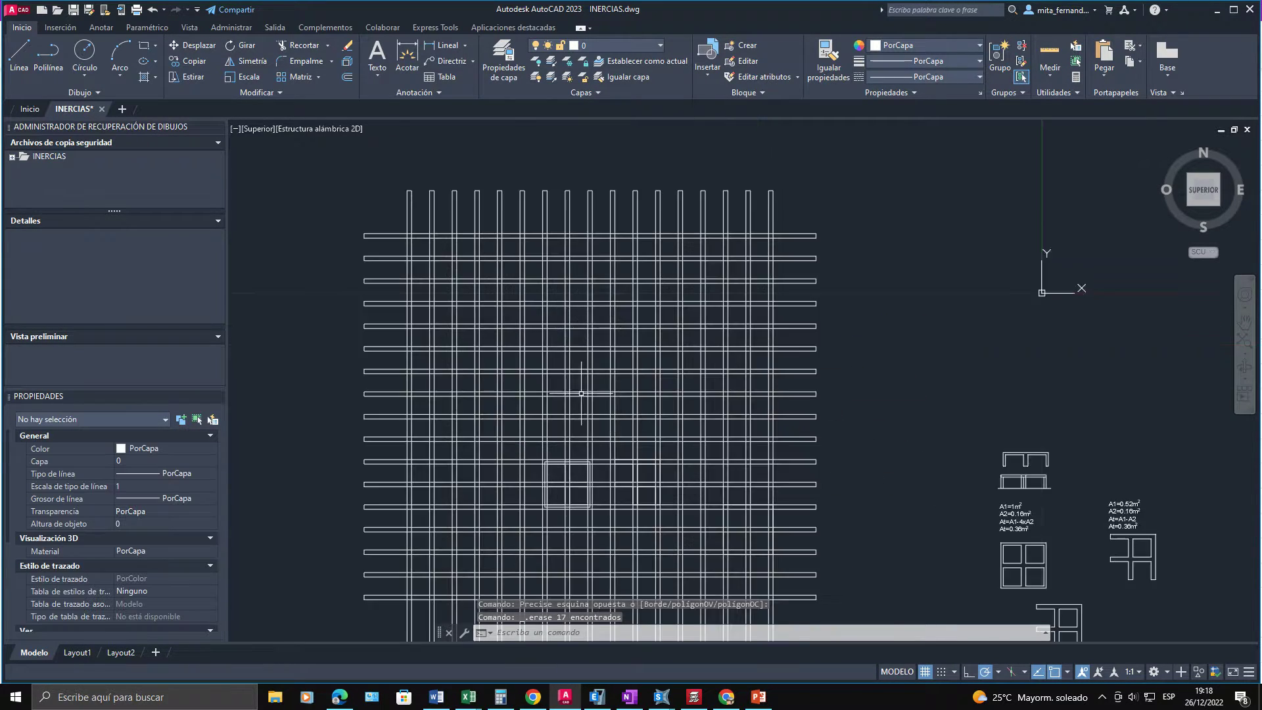
scroll(598, 417, up, 5)
mouse_move(598, 416)
mouse_down()
mouse_move(688, 456)
mouse_move(617, 344)
mouse_up()
scroll(617, 344, up, 2)
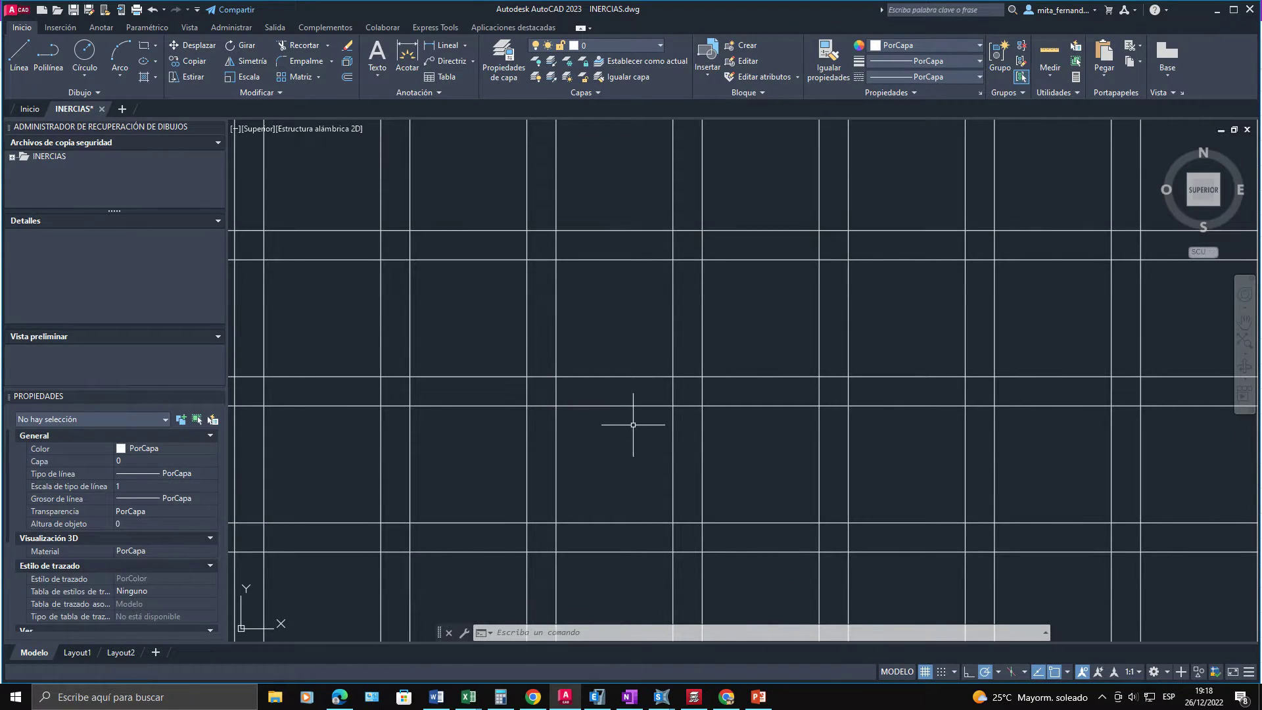
scroll(597, 423, up, 2)
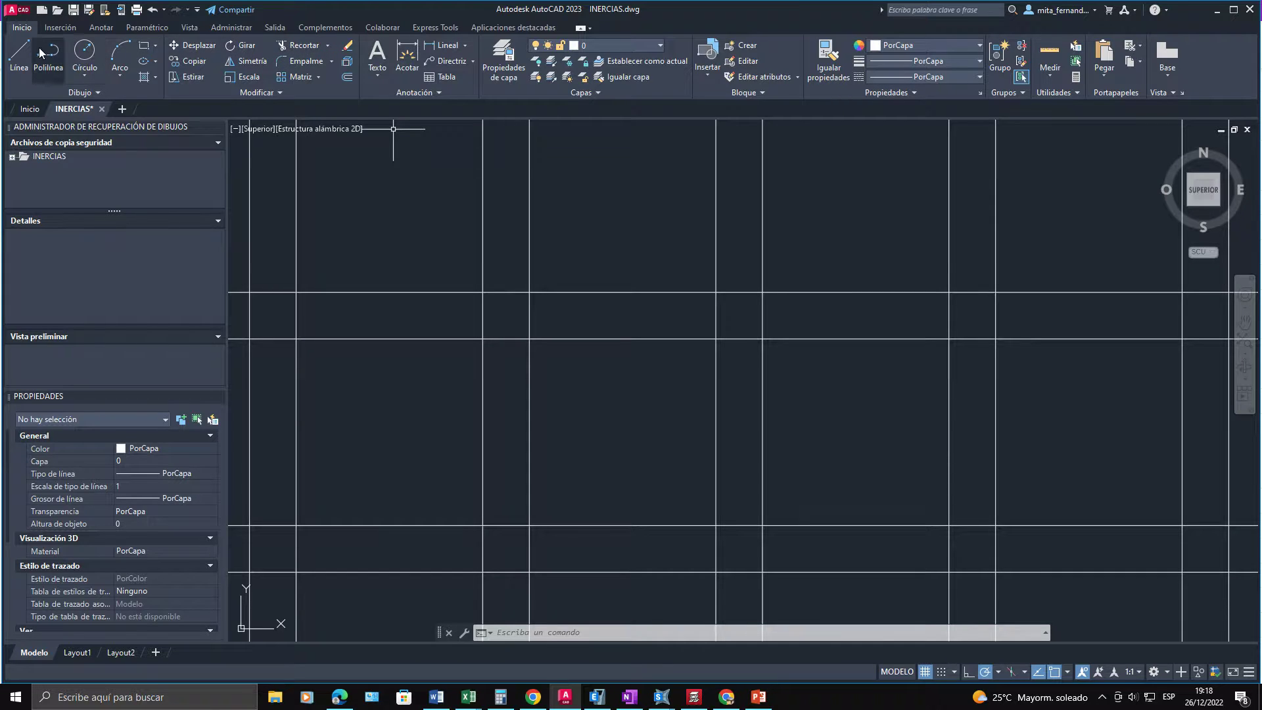
click(144, 45)
click(483, 292)
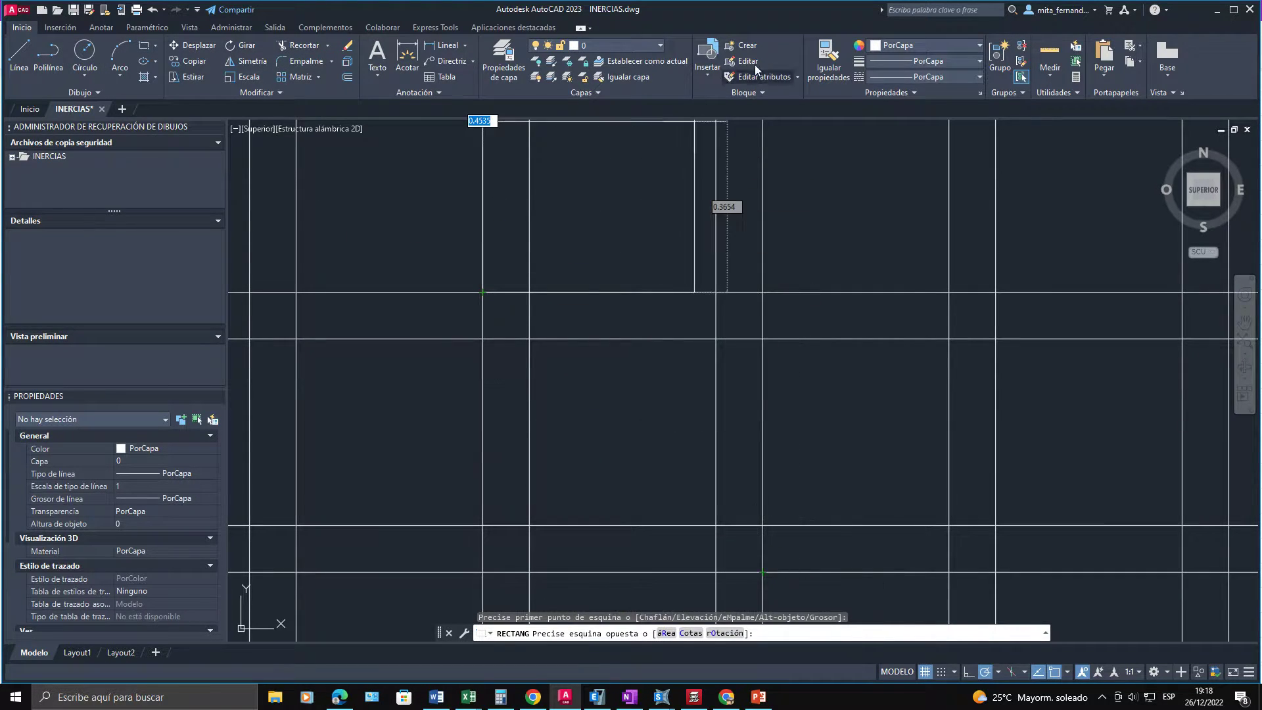
click(634, 50)
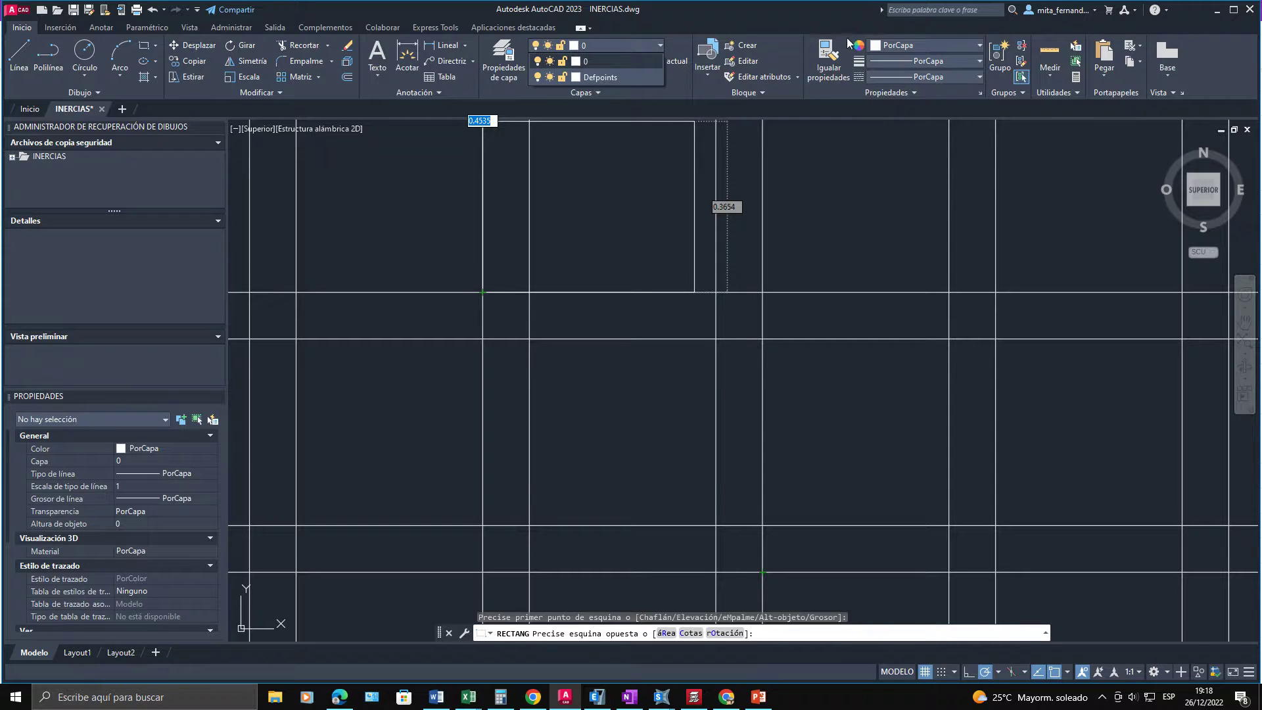
click(920, 71)
click(923, 48)
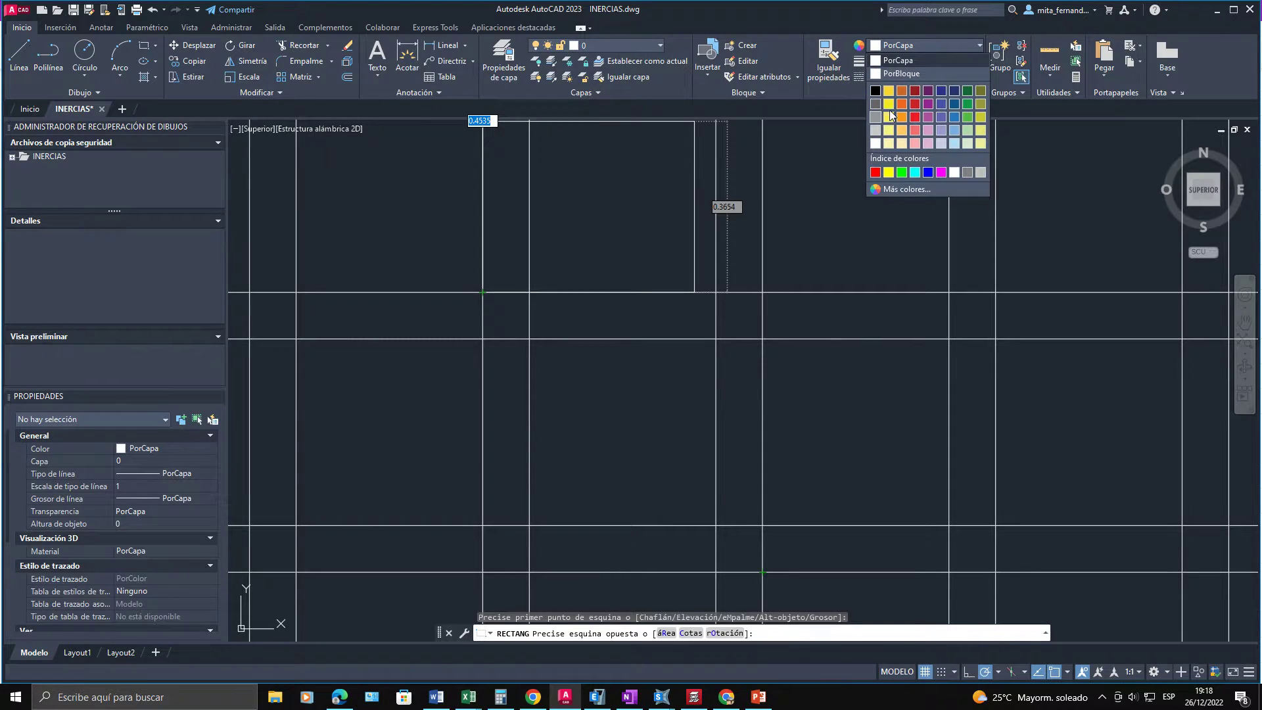
click(906, 60)
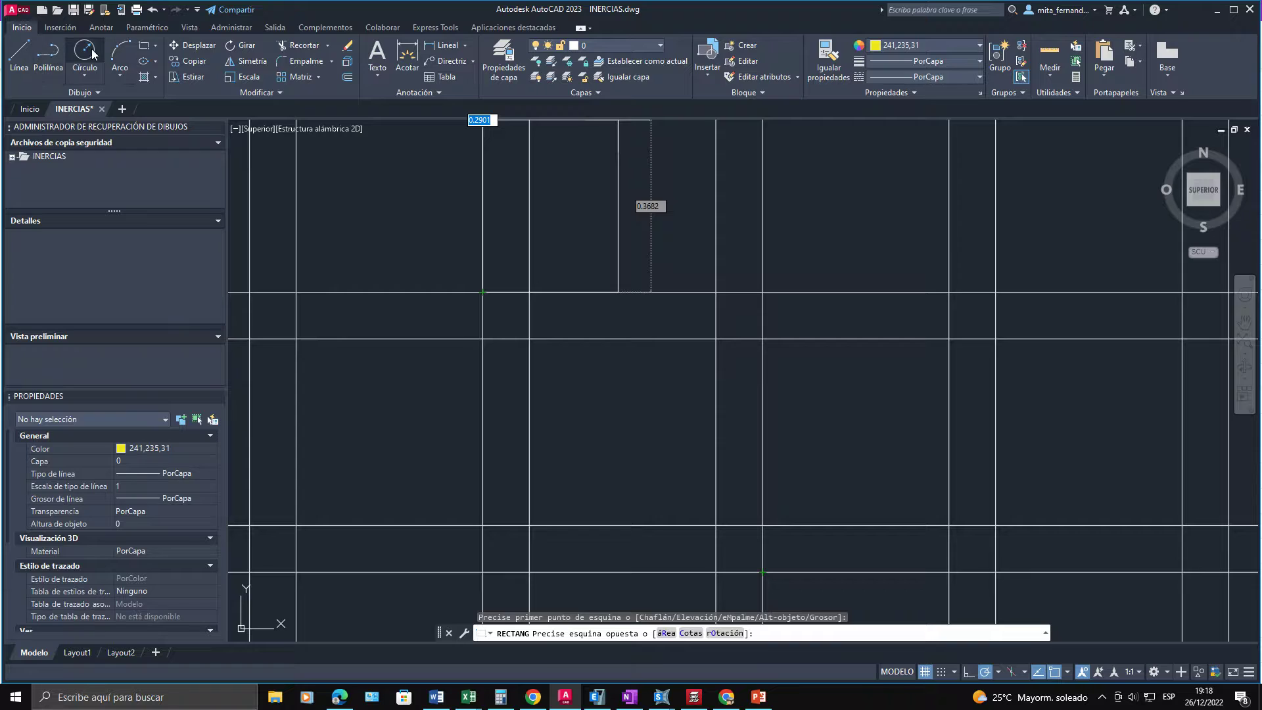
click(144, 46)
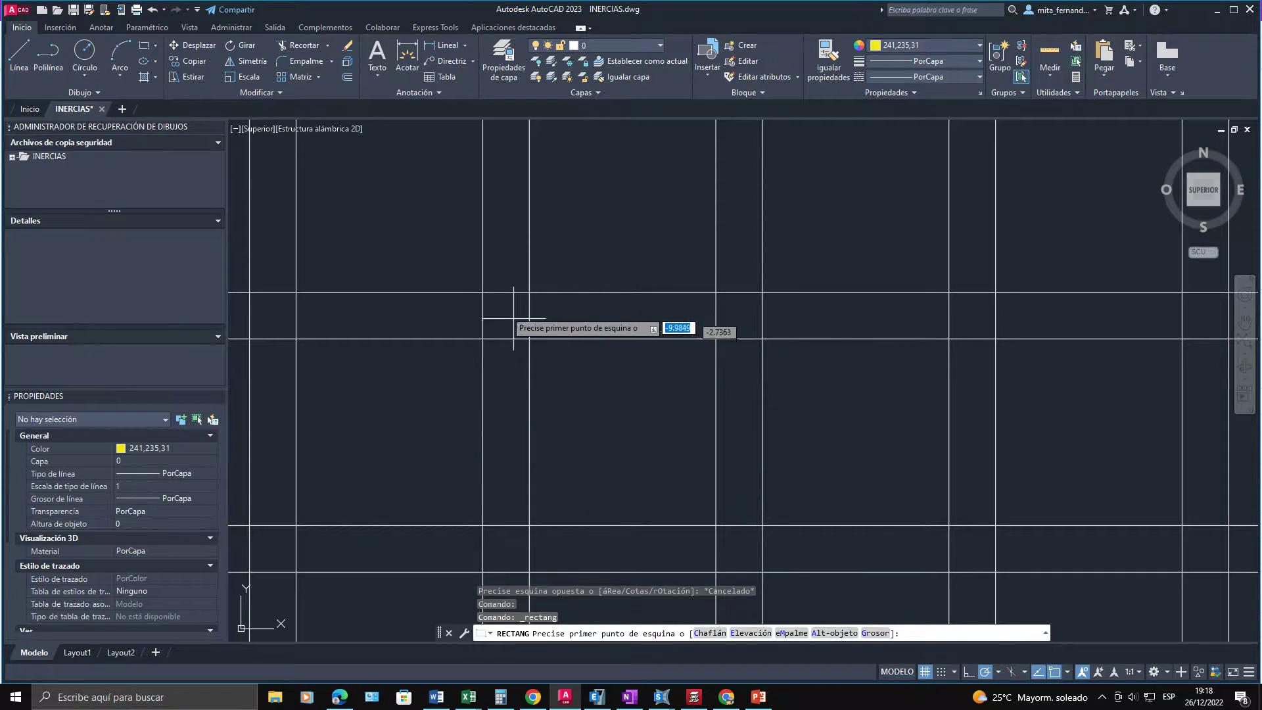
click(483, 292)
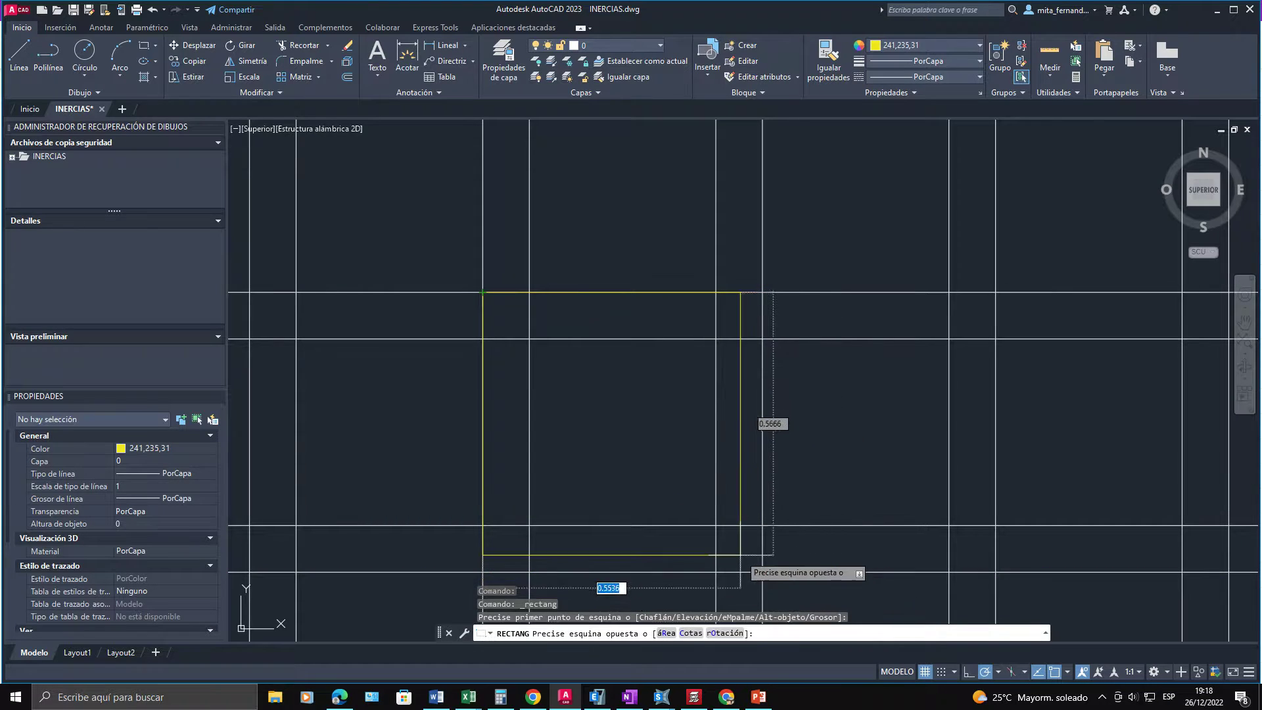
key(Escape)
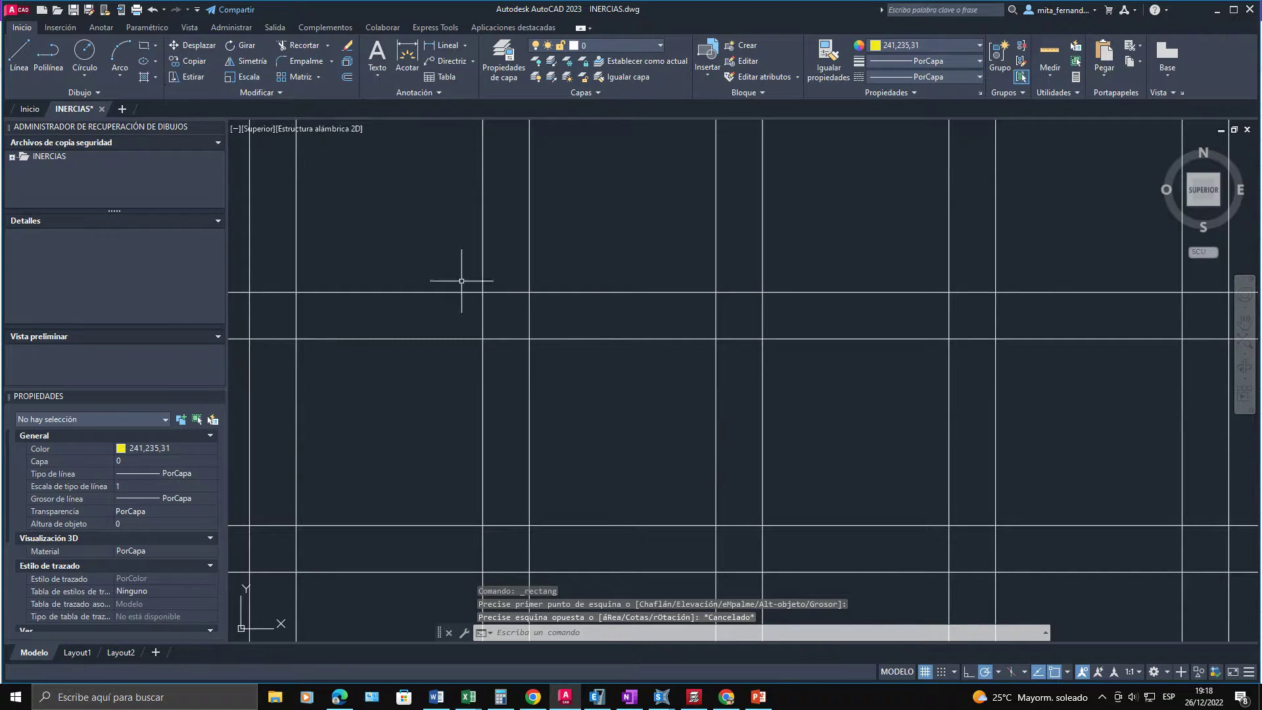
scroll(535, 326, down, 3)
scroll(552, 329, up, 2)
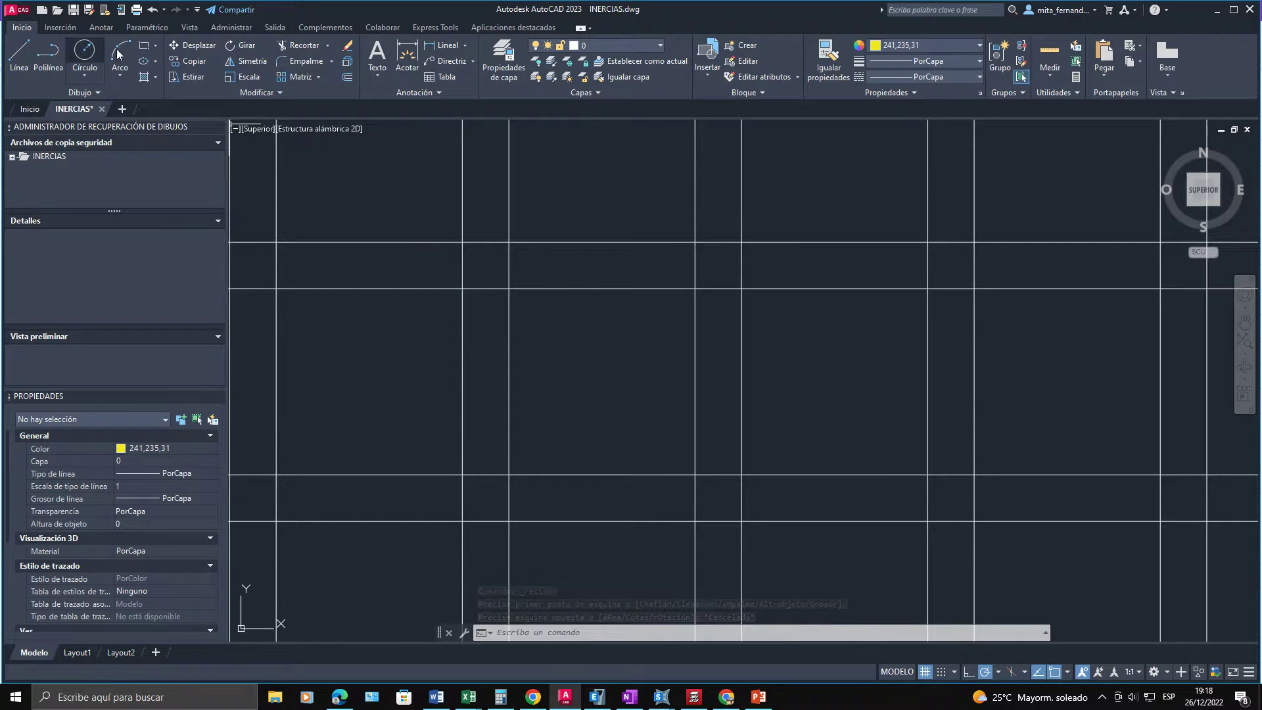
click(143, 46)
click(484, 263)
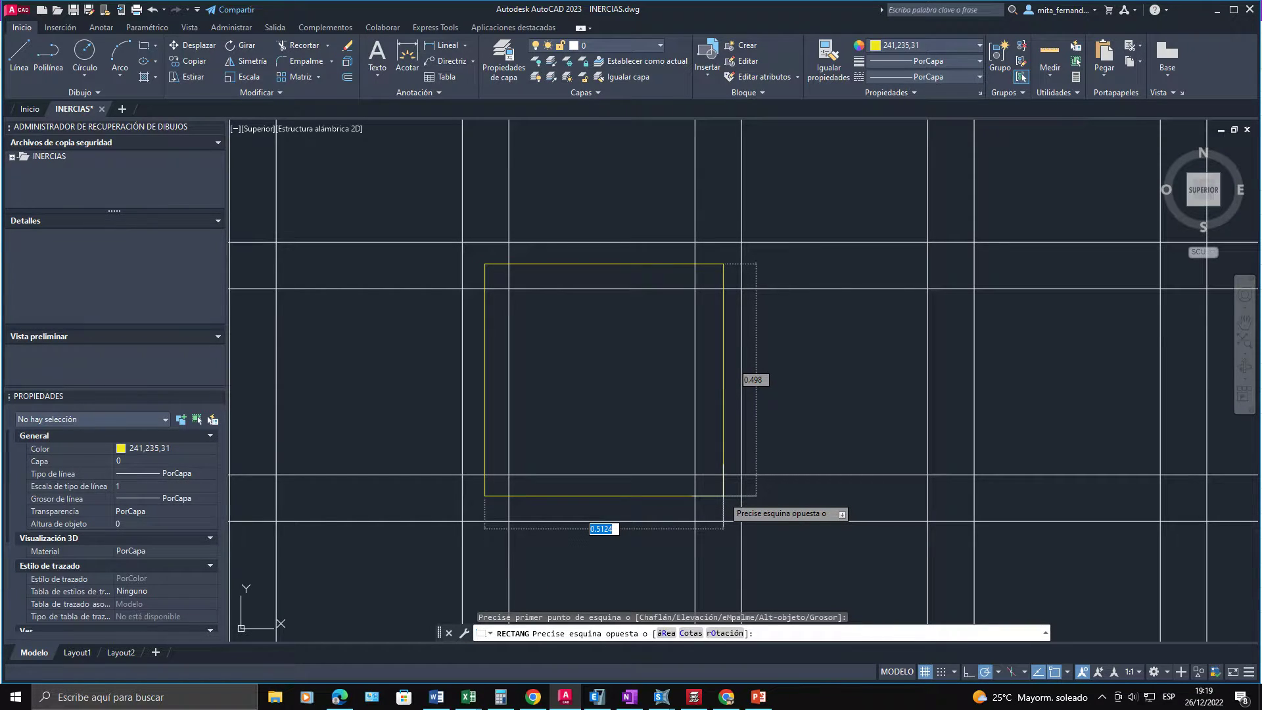
key(Escape)
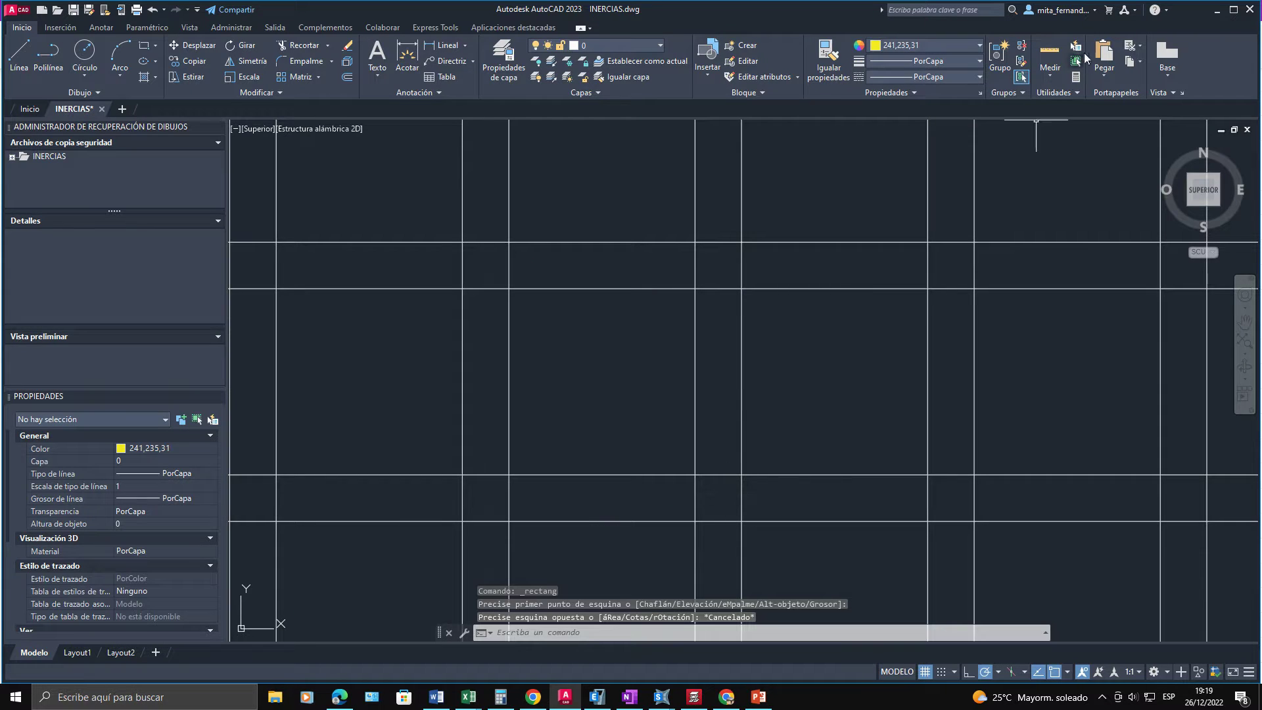
Step: Return to the OneNote notes and review the waffle plan diagrams, Steiner theorem formulas and ribbed slab section data
click(1211, 16)
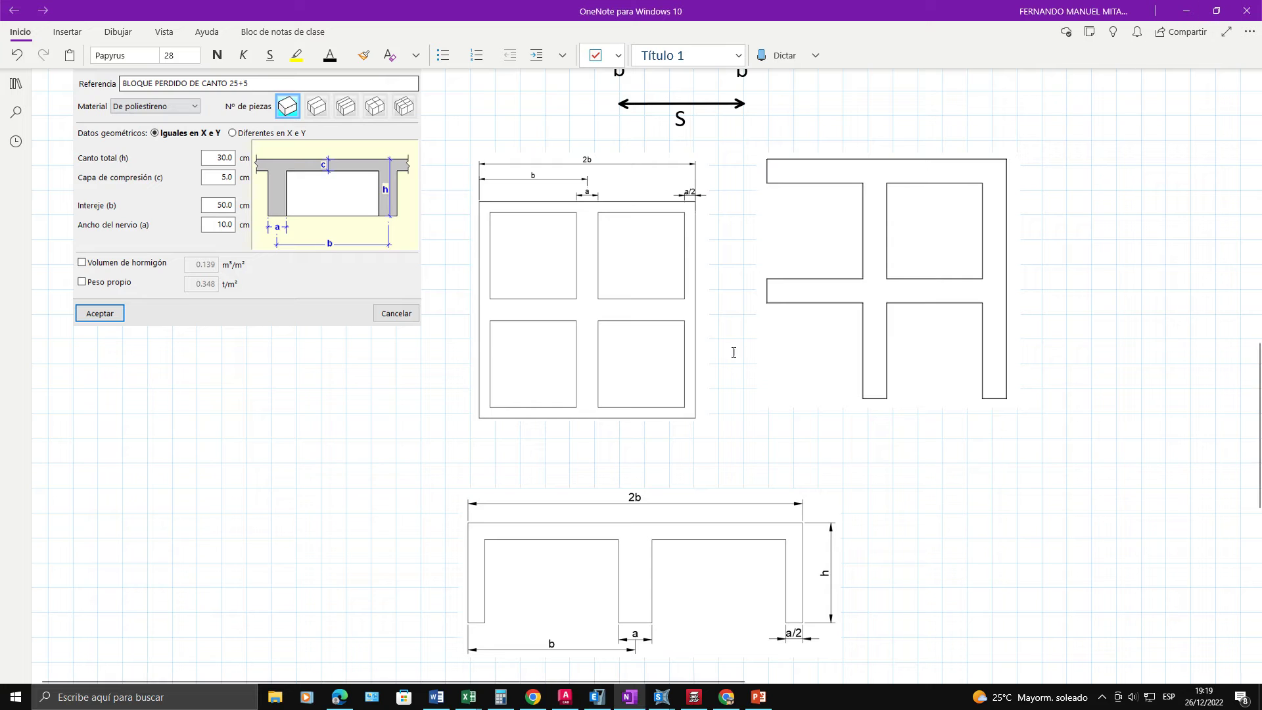
scroll(621, 349, up, 5)
scroll(476, 337, down, 5)
scroll(387, 263, up, 10)
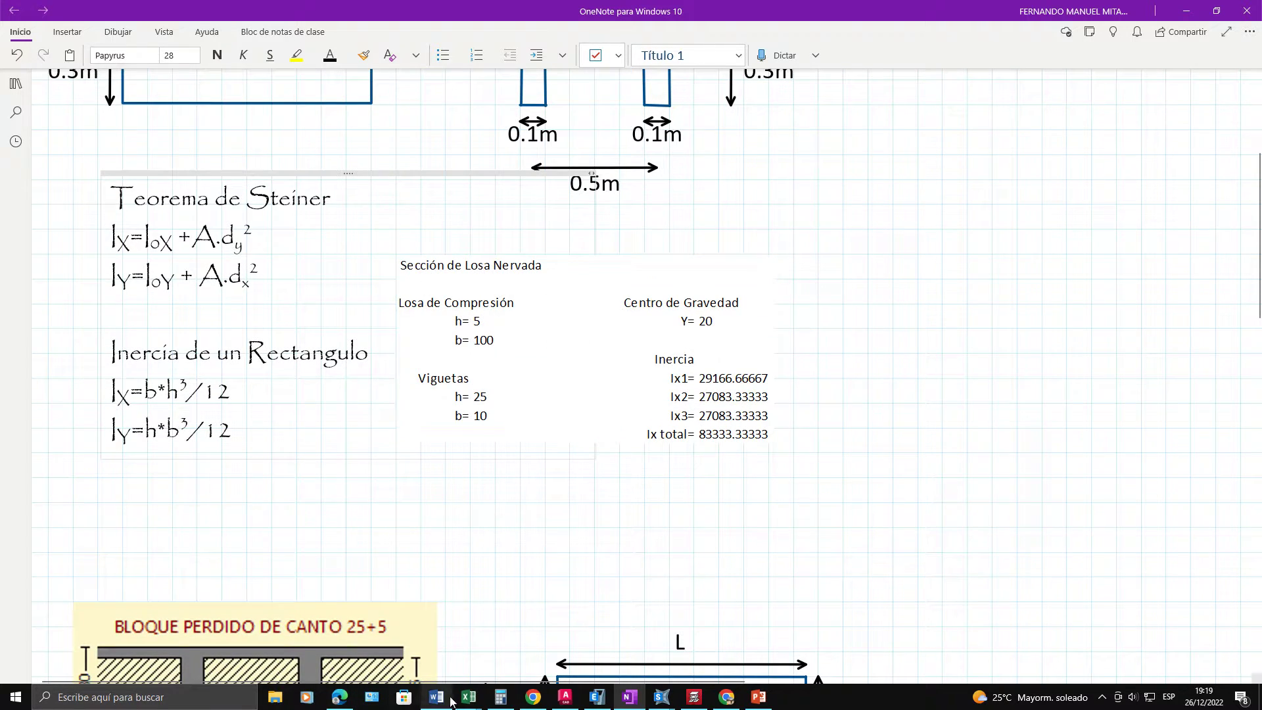
Step: Switch to Inercias.xlsx in Excel and review the ribbed slab dimensions and the start of the equivalent height section
mouse_move(468, 697)
click(393, 641)
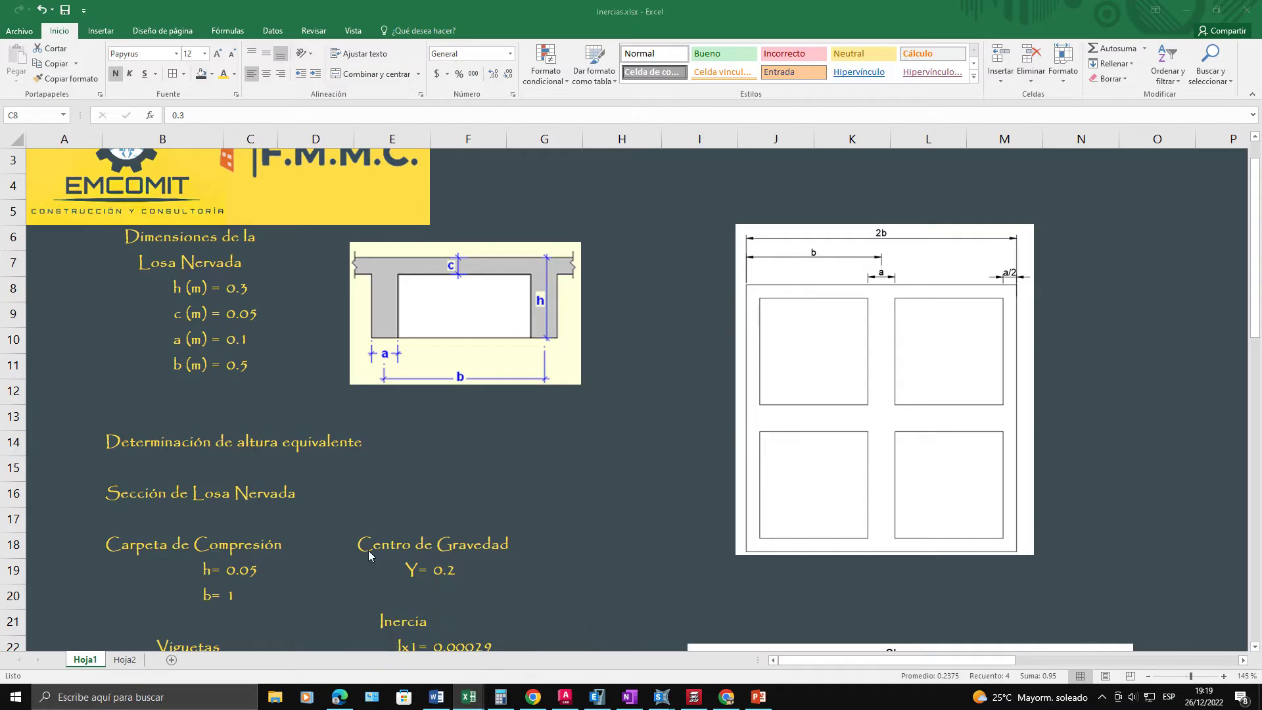
scroll(352, 479, down, 7)
scroll(352, 479, up, 7)
click(357, 472)
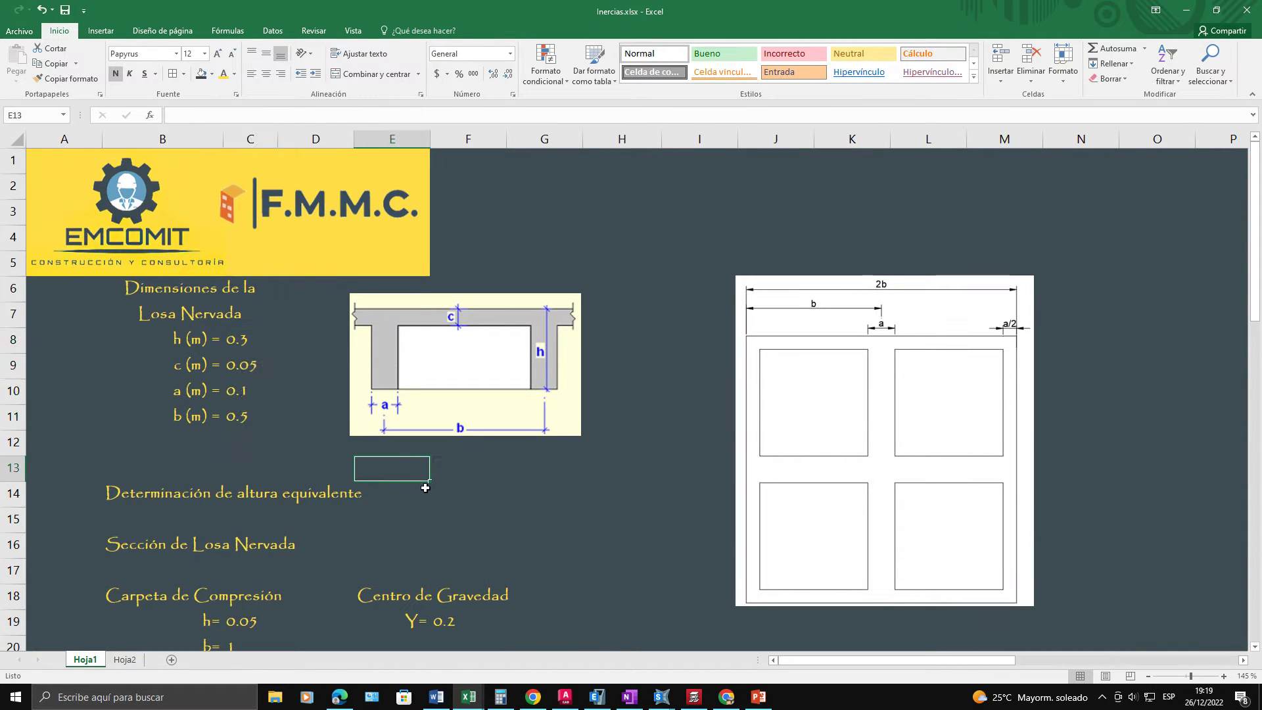
drag(1255, 309, 1255, 378)
click(249, 266)
click(138, 262)
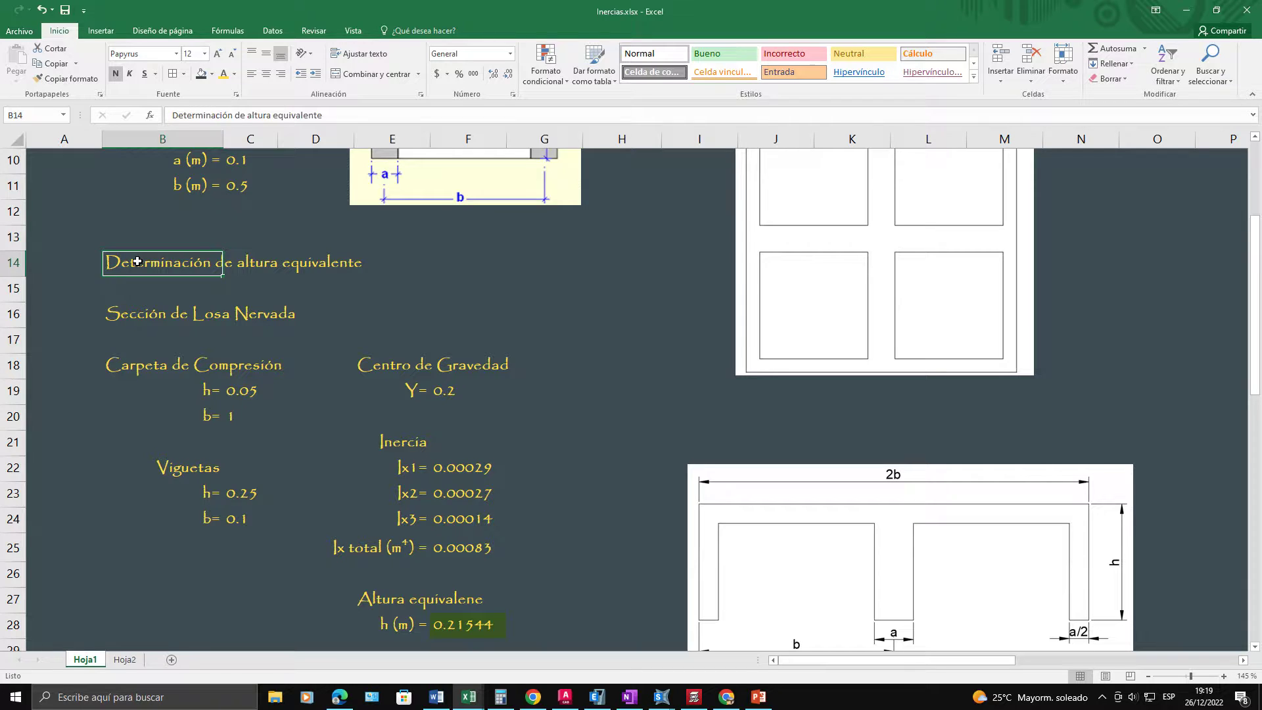
Step: Examine the compression layer's h and b, the centroid Y and the joists' h and b cells in the equivalent height section
drag(1255, 320, 1255, 347)
click(258, 301)
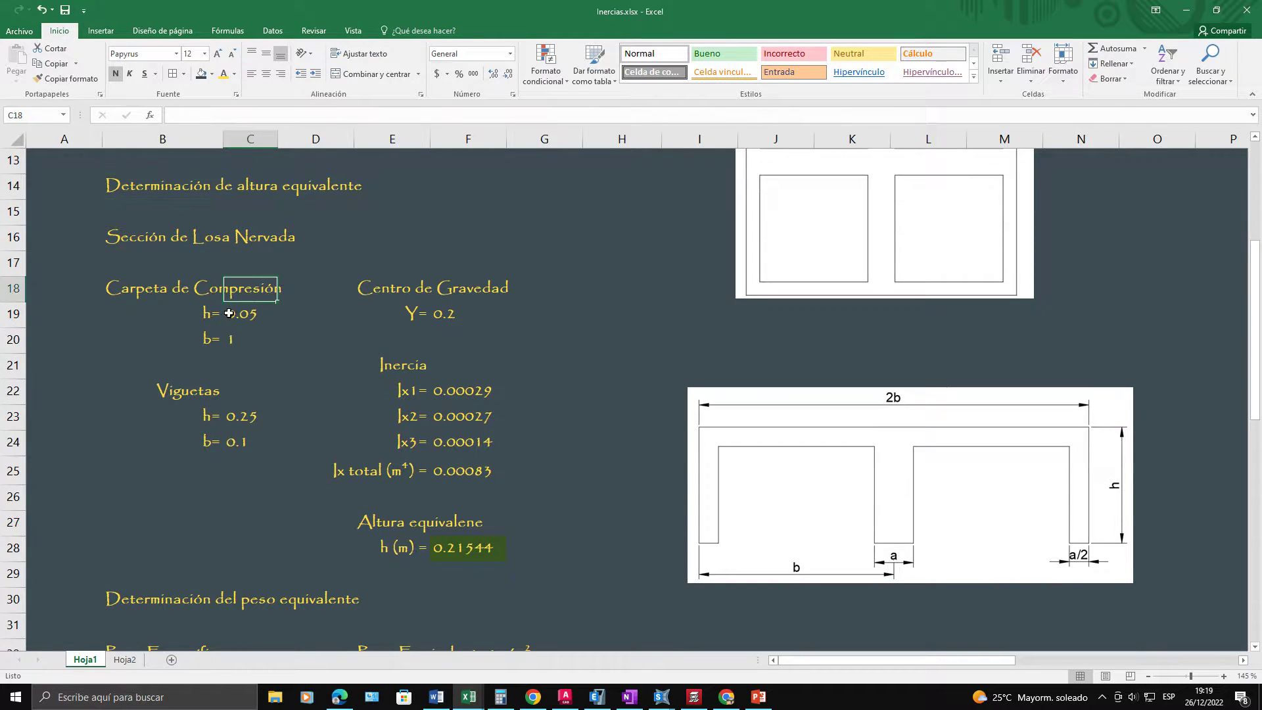
click(267, 337)
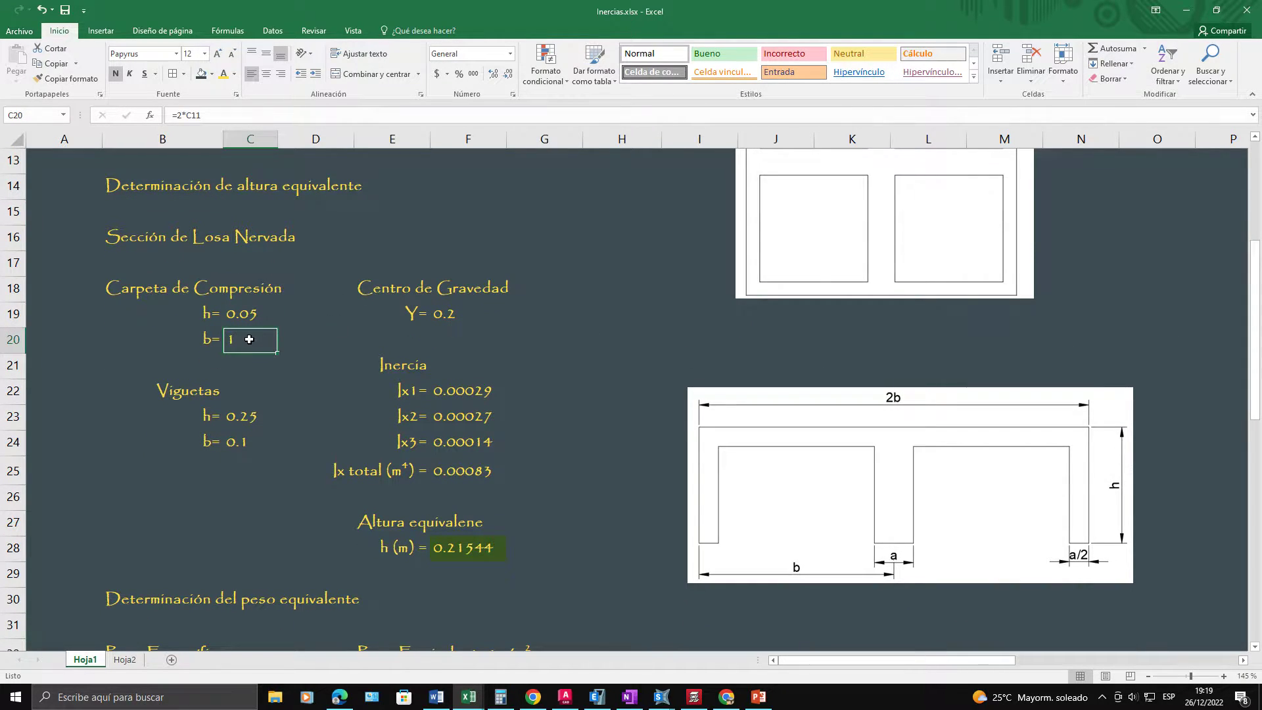
drag(249, 339, 239, 297)
click(527, 335)
drag(478, 314, 382, 296)
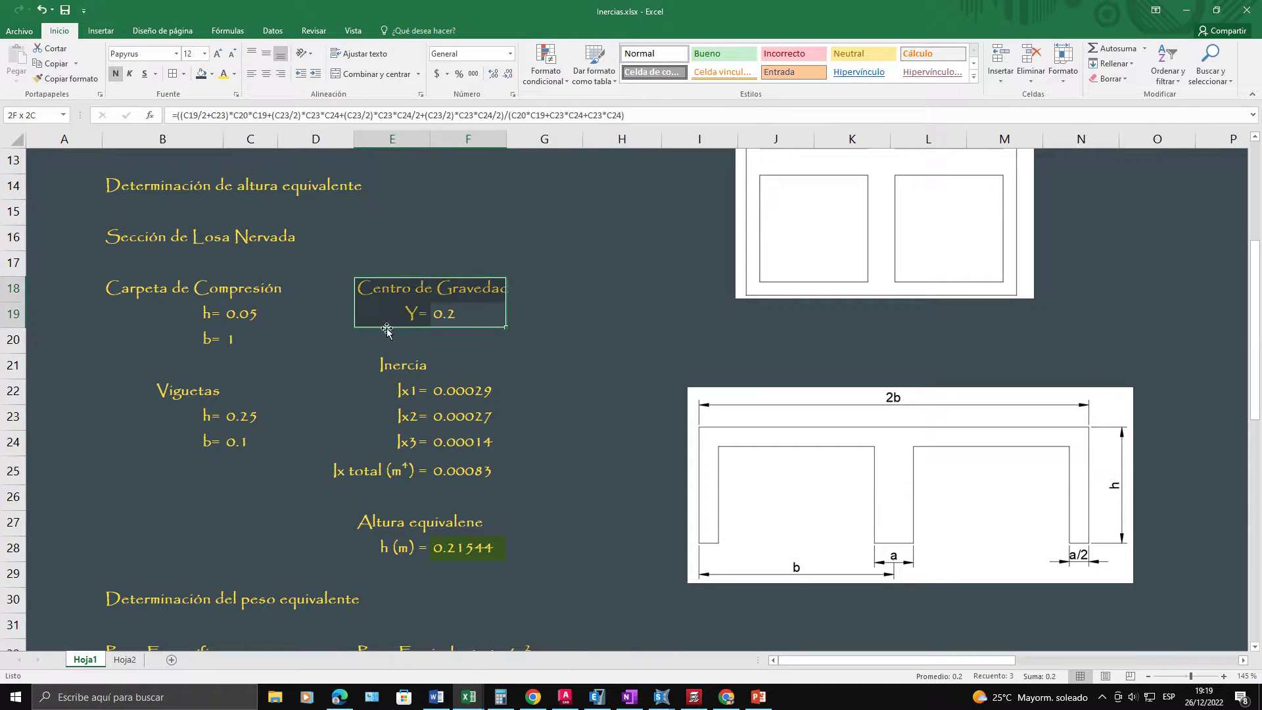
click(309, 470)
drag(230, 398, 211, 442)
click(281, 474)
click(254, 441)
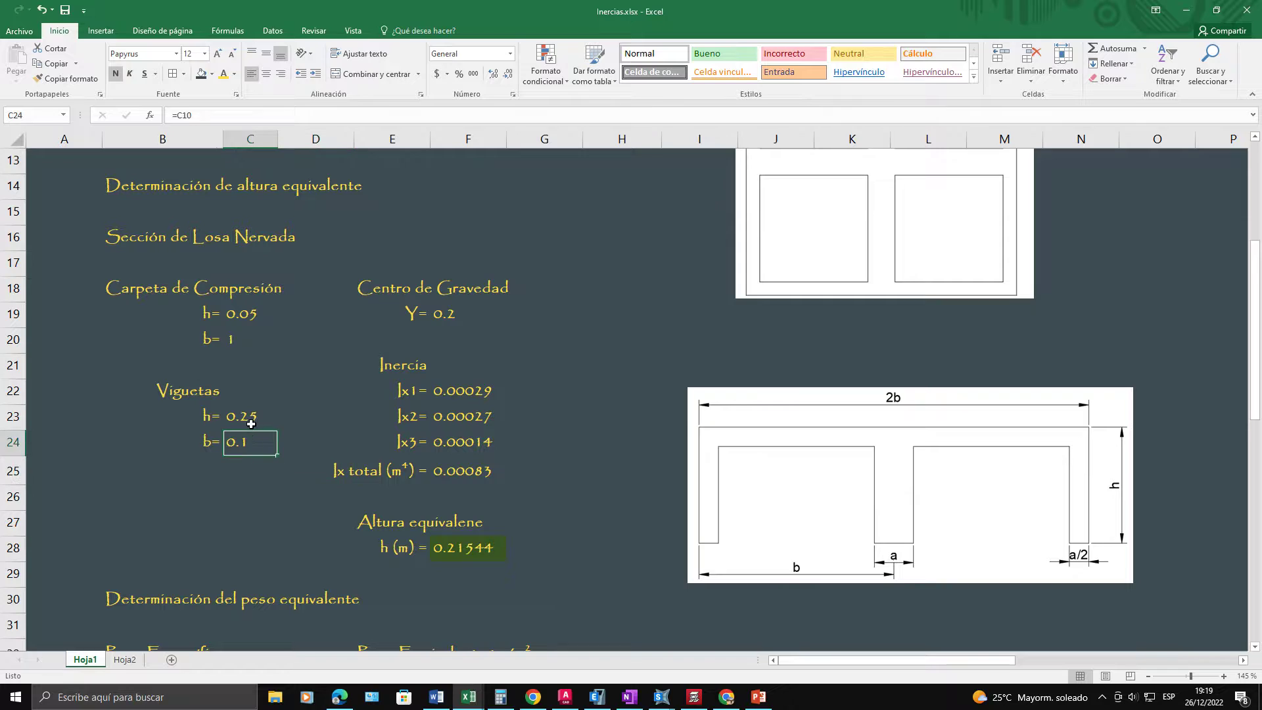
click(252, 421)
click(250, 445)
Step: Examine the formulas of the partial inertias Ix1, Ix2 and Ix3 in cells F22 to F24
click(496, 400)
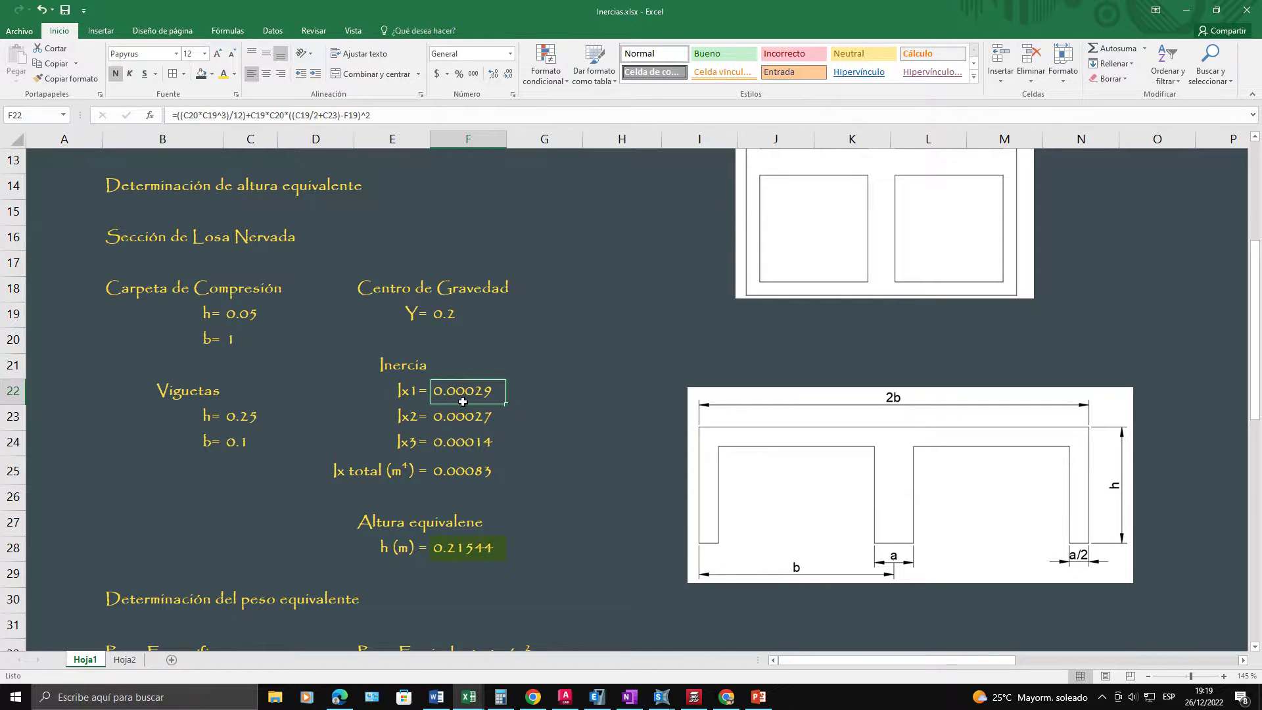
click(487, 416)
key(Down)
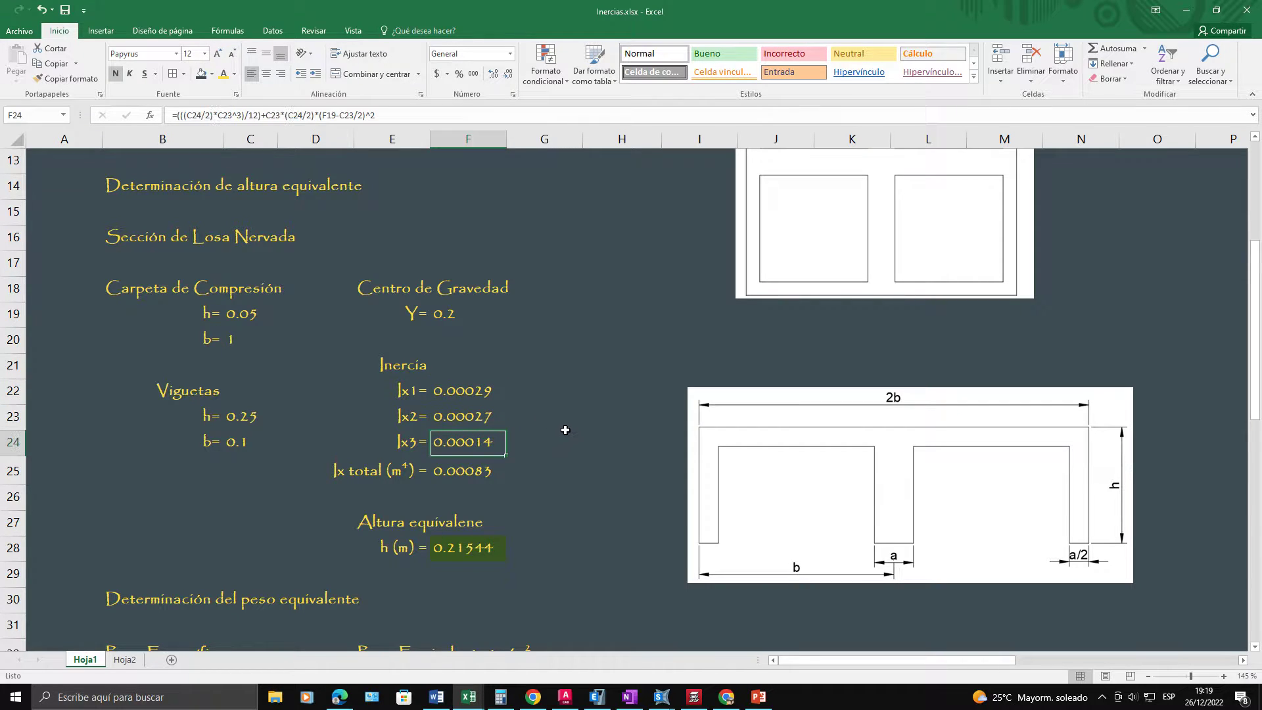
key(Up)
key(Down)
key(Up)
Step: Move the 2b cross-section picture closer to the inertia cells and review the Ix1, Ix2, Ix3 and Ix total formulas against it
drag(842, 459, 815, 404)
click(461, 387)
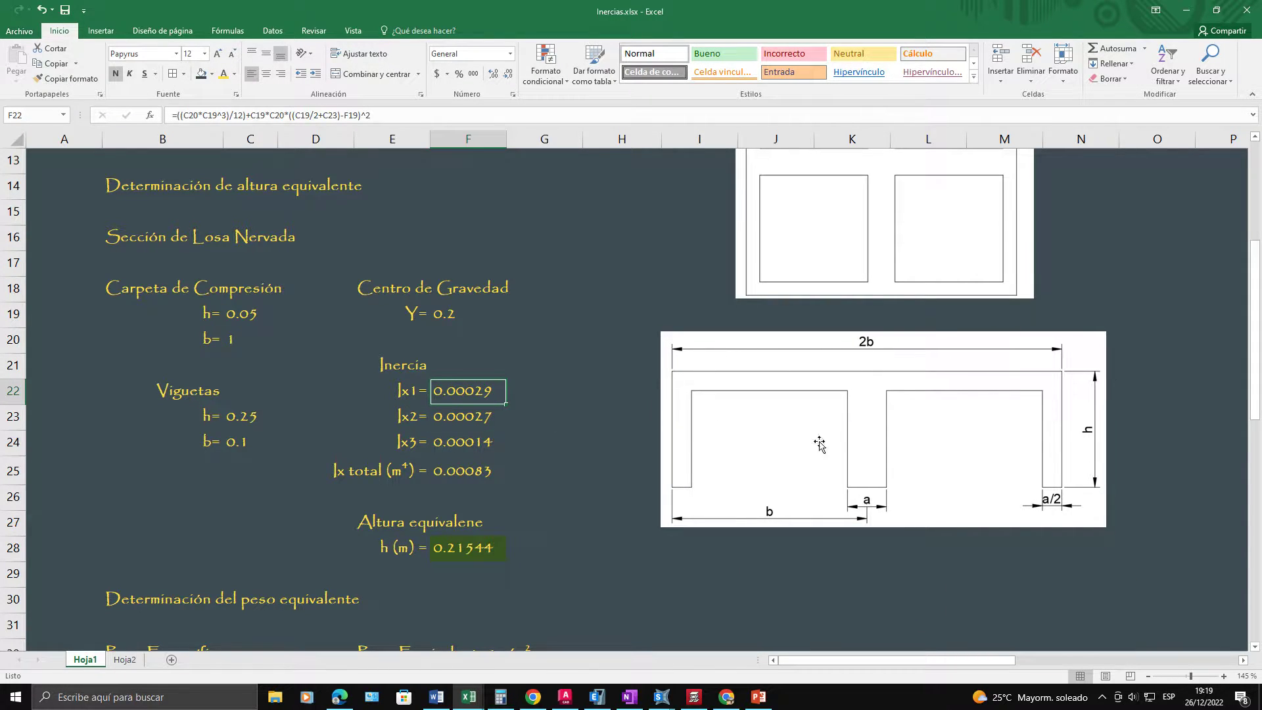
key(Down)
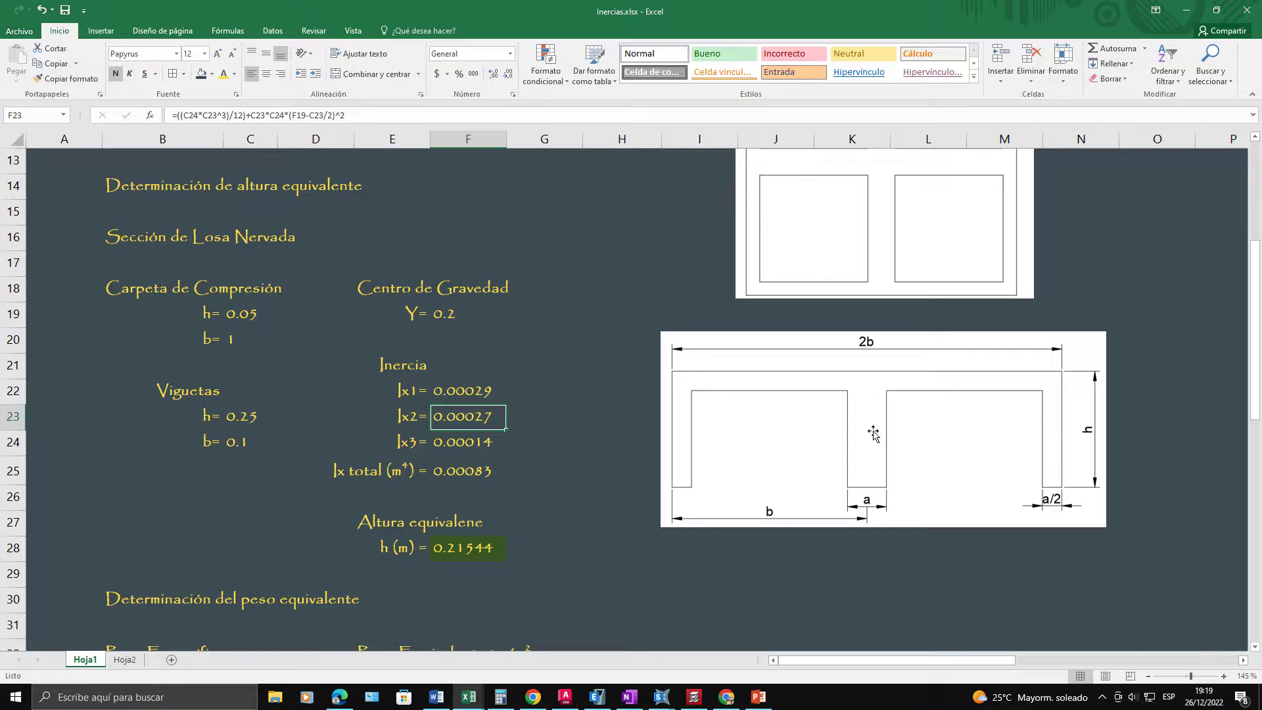
click(448, 449)
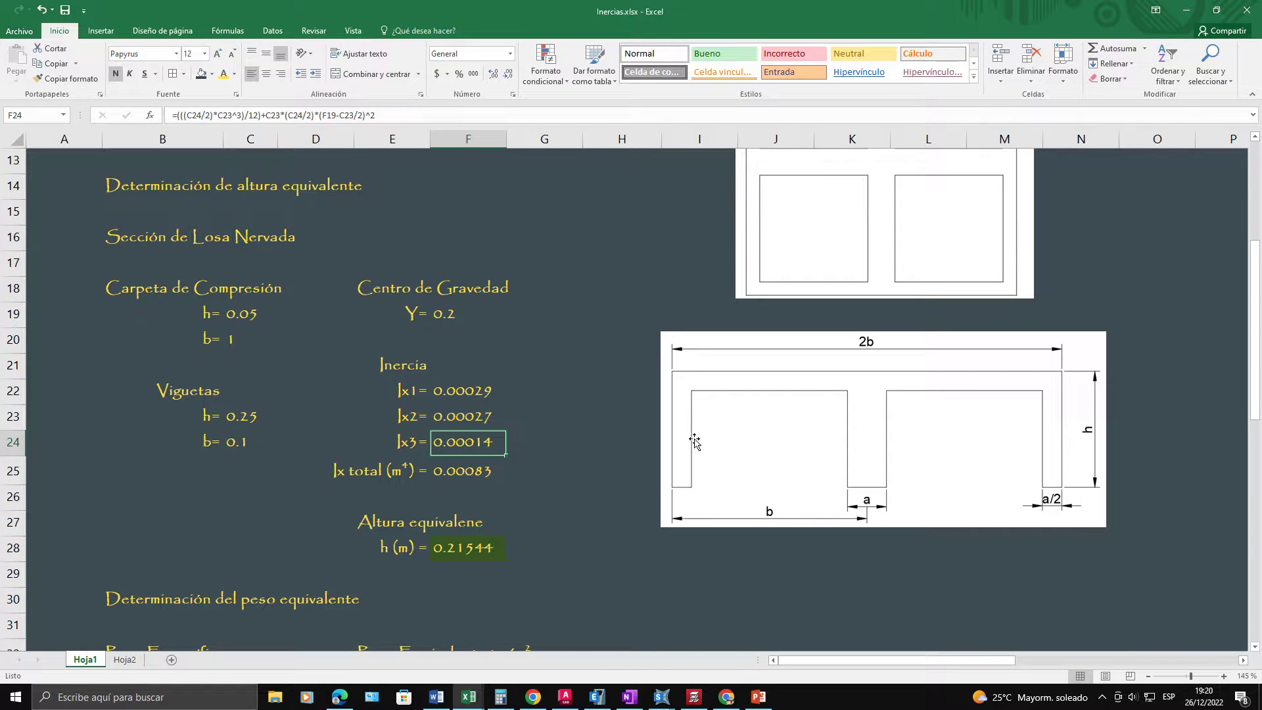
click(522, 478)
key(Left)
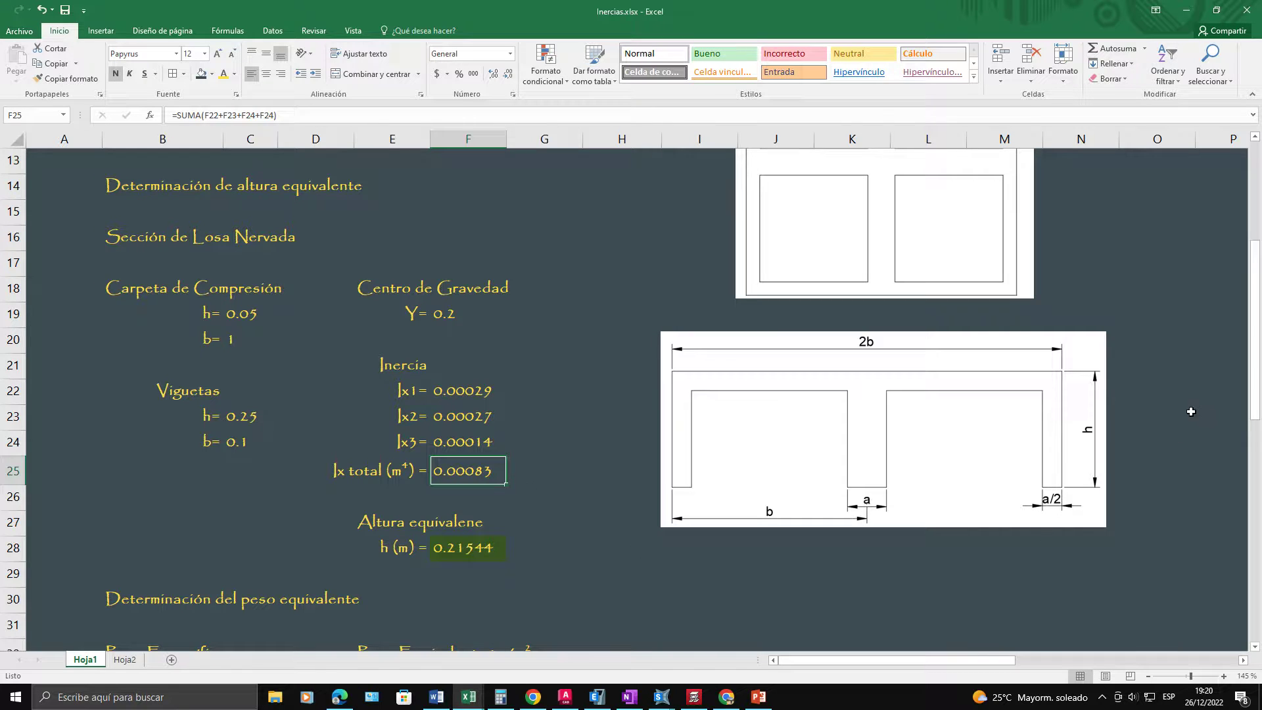
Step: Inspect the equivalent height formula in cell F28
drag(1258, 365, 1258, 403)
click(487, 421)
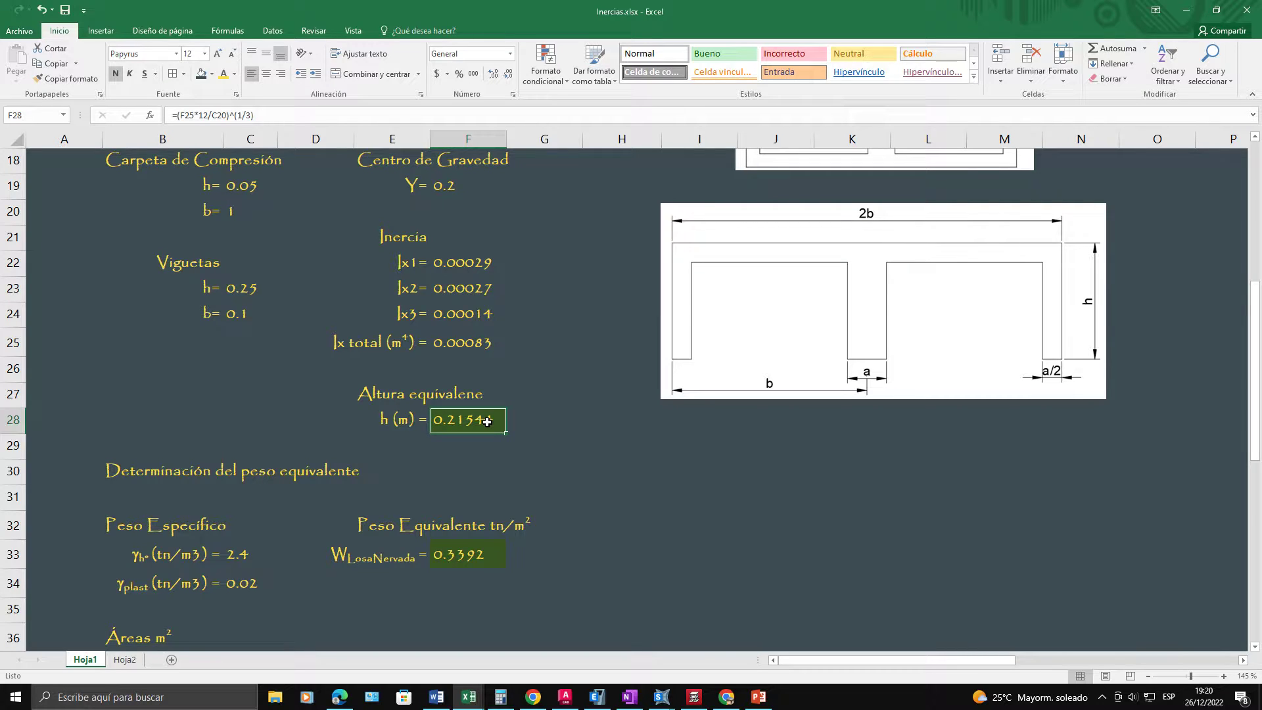
drag(569, 438, 378, 394)
Step: Go to the equivalent weight section and look over its specific weights, areas, volumes and equivalent weight
drag(1254, 348, 1251, 430)
click(315, 212)
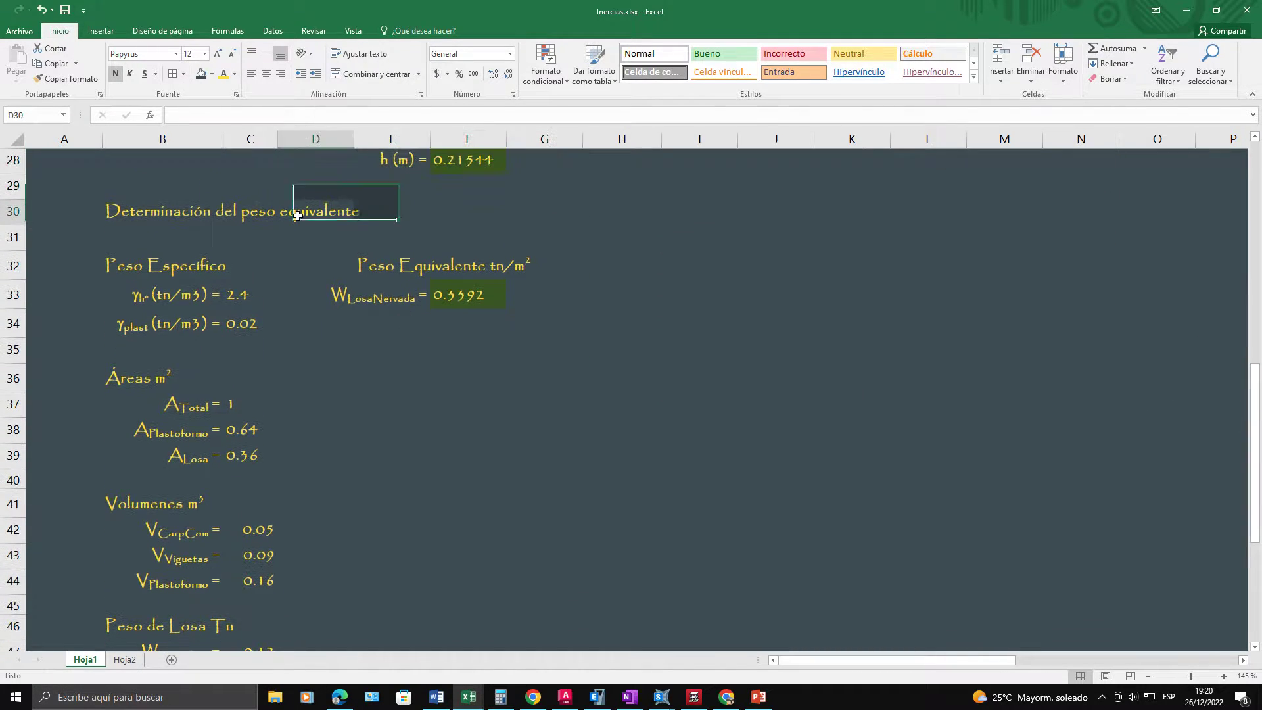
click(201, 223)
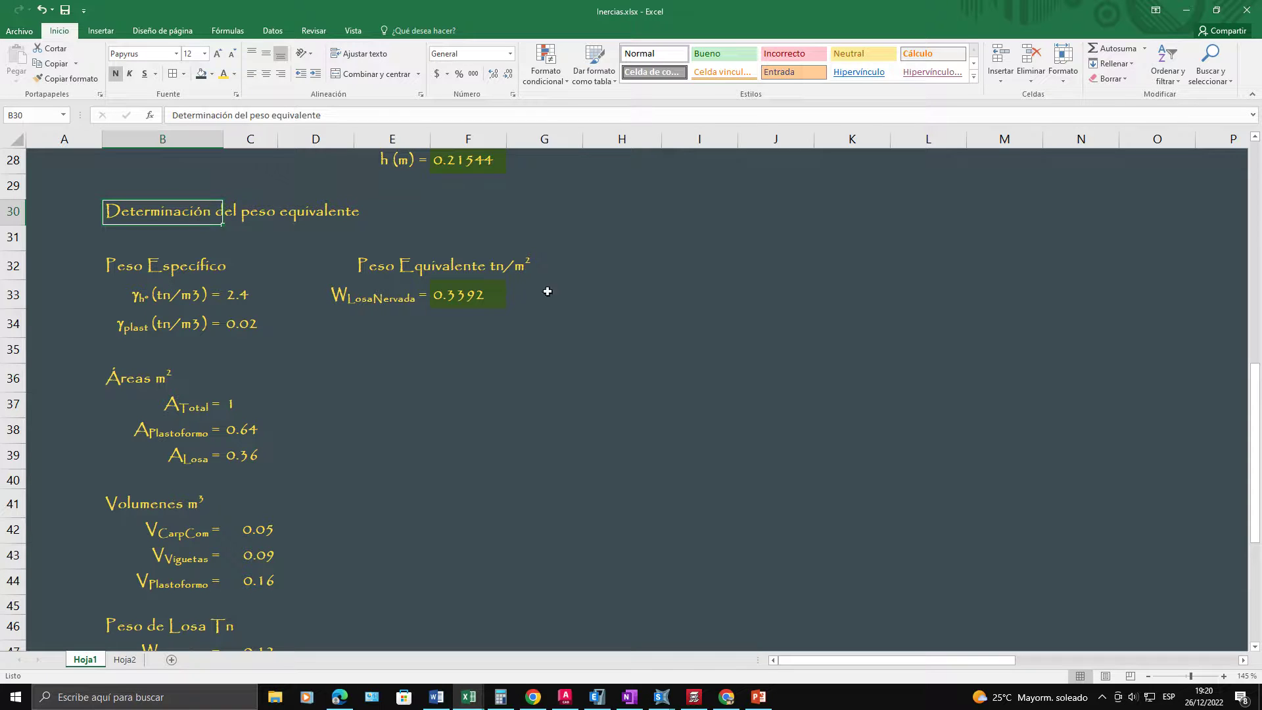
drag(1252, 506, 1260, 476)
Step: Check the specific weights of concrete and plastoformo in cells C33 and C34
click(266, 355)
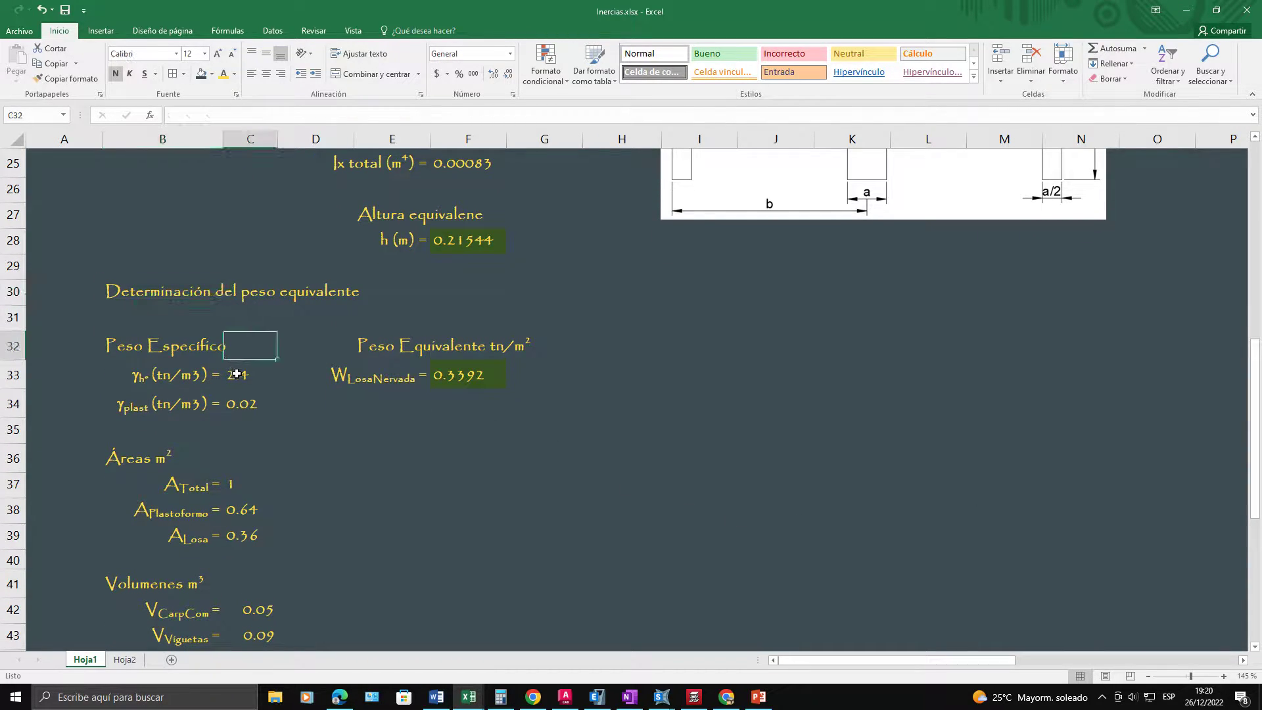
click(240, 377)
key(Down)
key(Down)
key(Up)
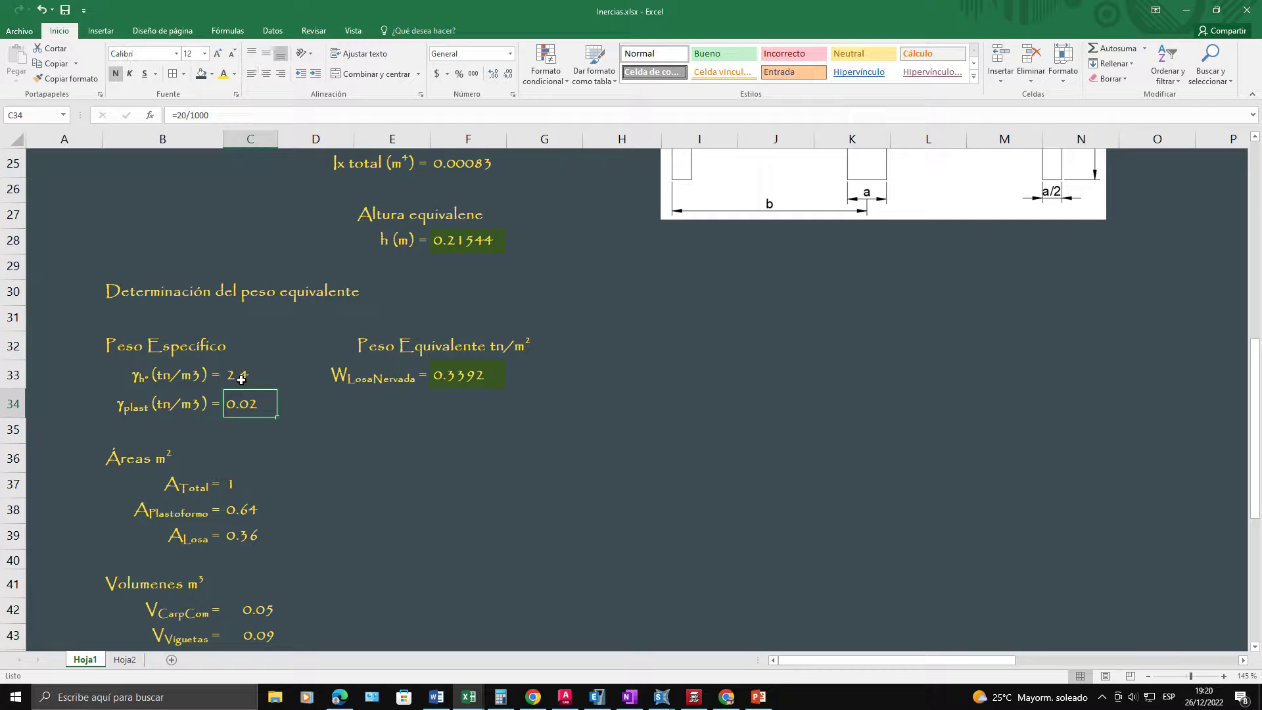
key(Up)
key(Up)
key(Down)
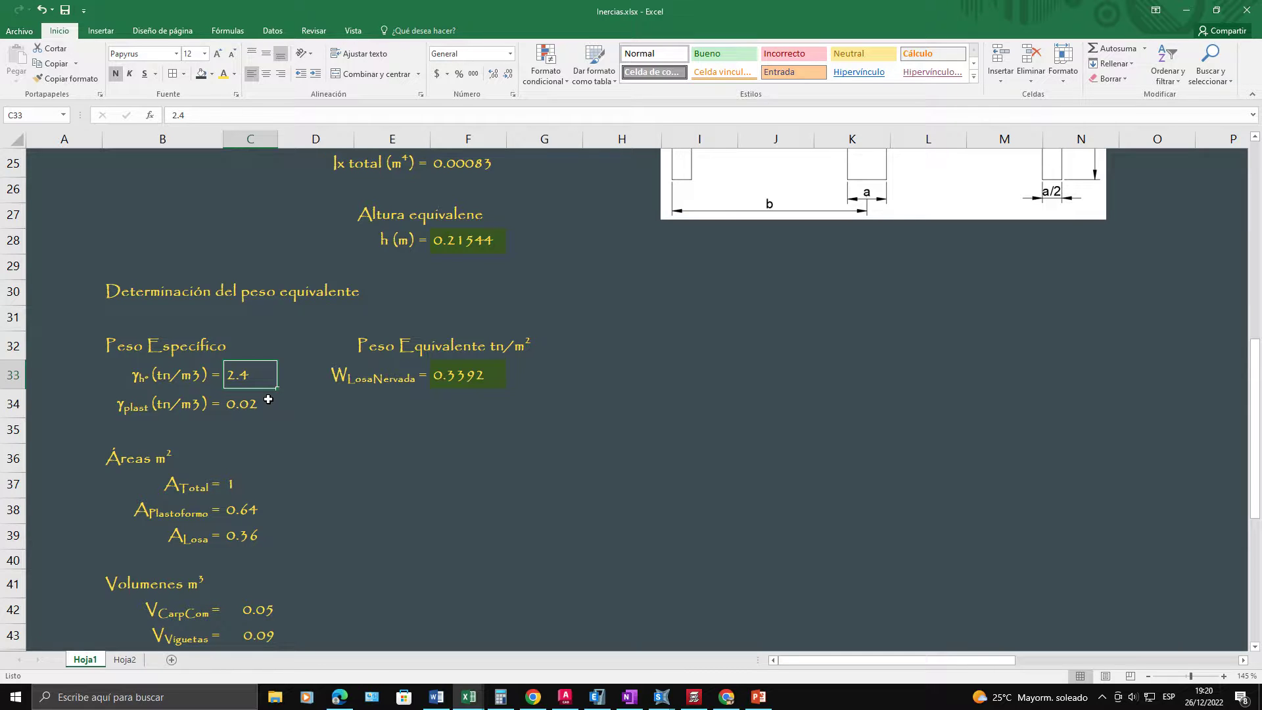
scroll(282, 403, down, 6)
scroll(285, 392, up, 6)
click(258, 411)
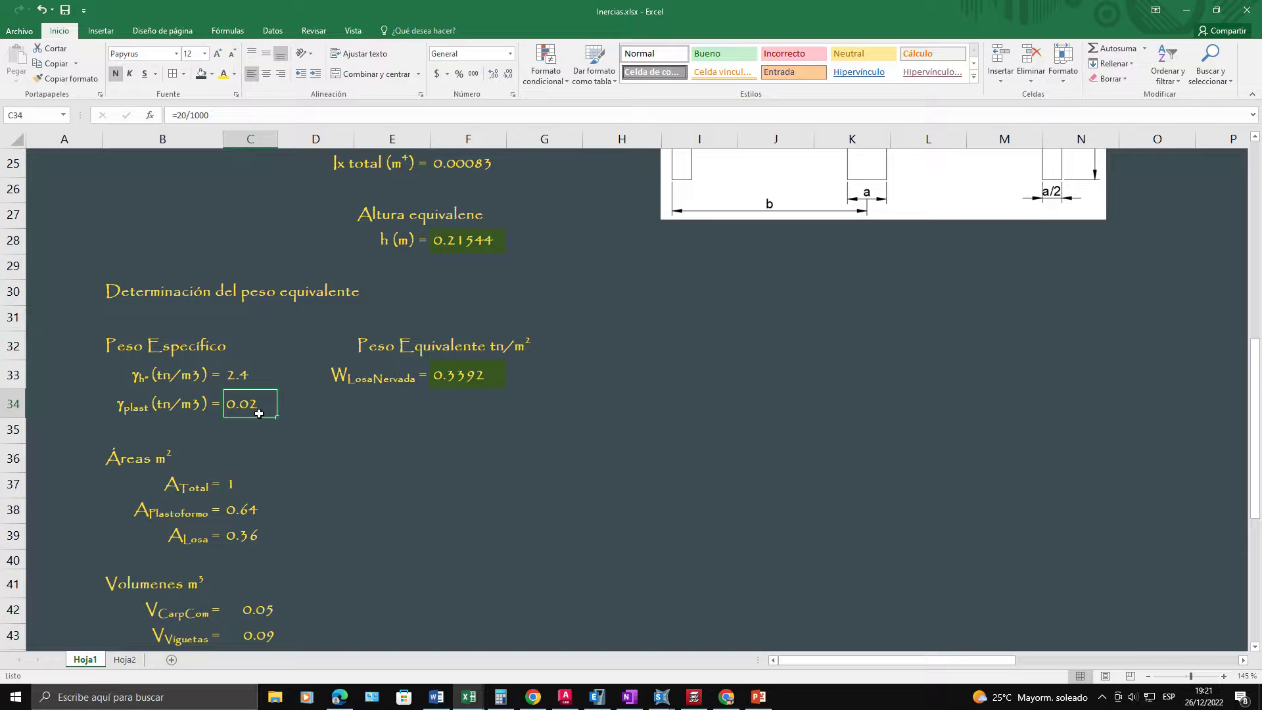
Step: Check the total area formula in cell C37 against the plan drawing of the waffle slab module
click(315, 487)
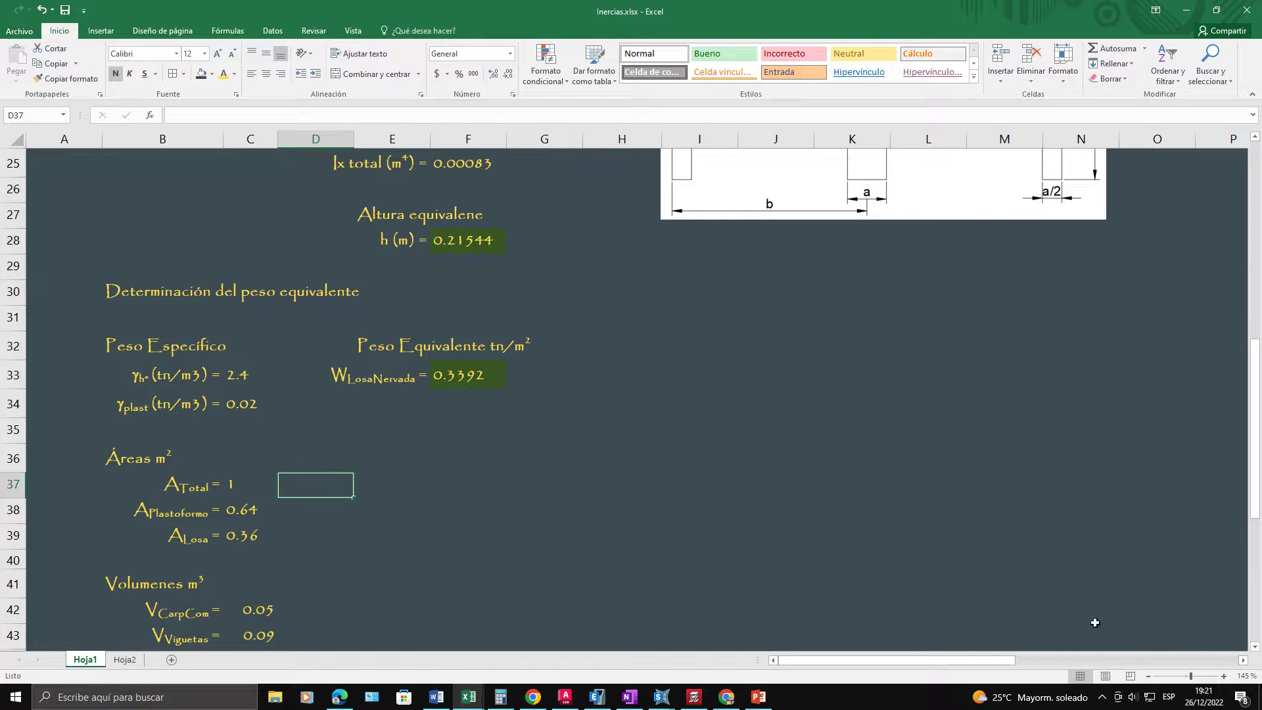
scroll(1252, 648, down, 1)
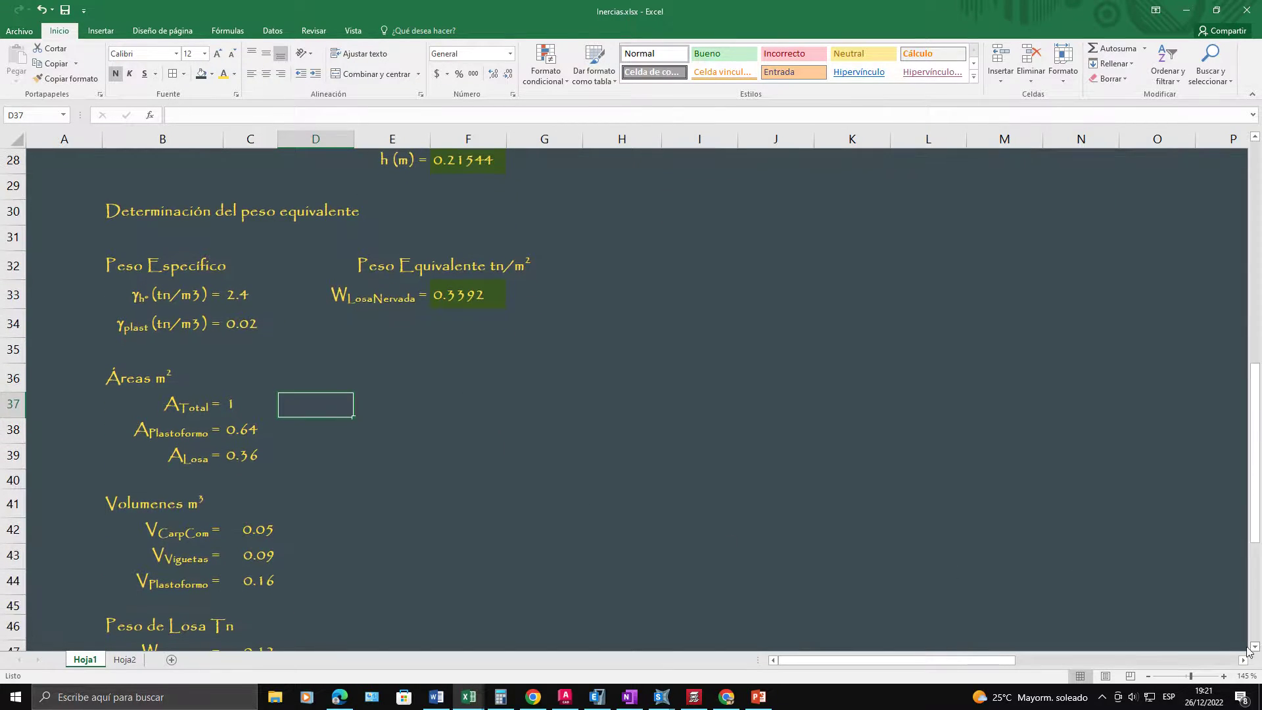
click(239, 401)
scroll(533, 483, up, 9)
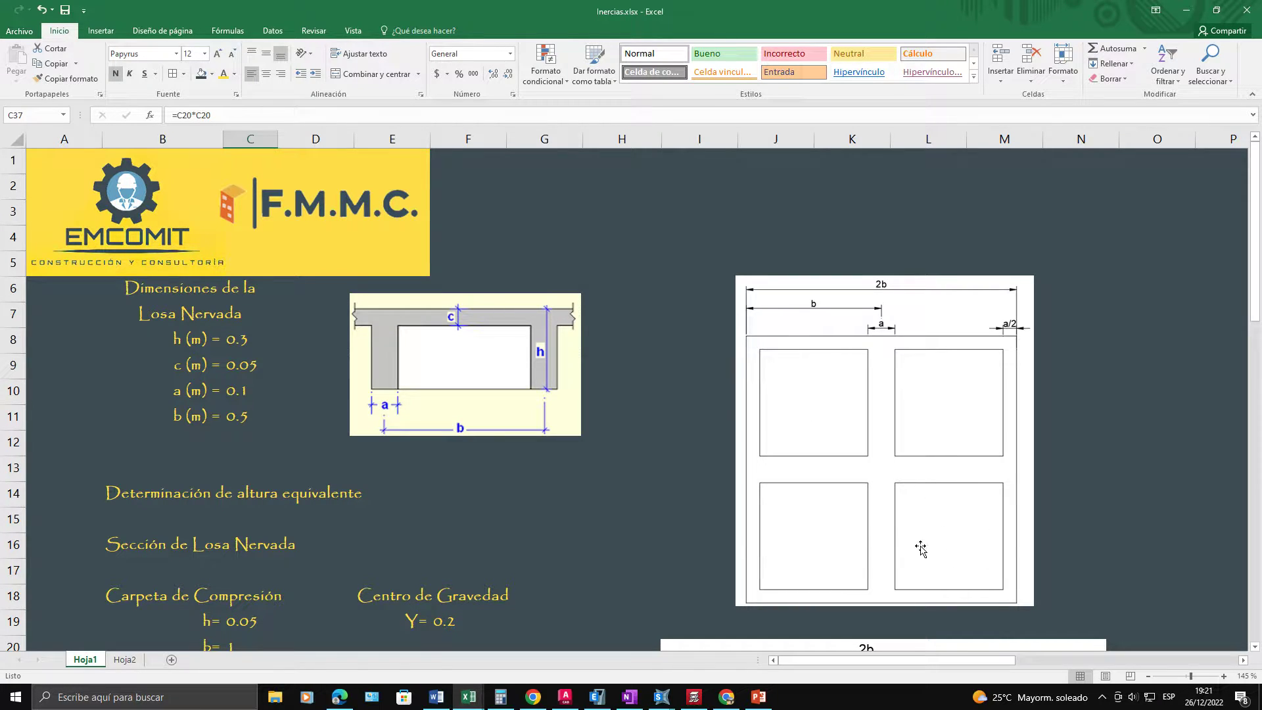
scroll(819, 455, down, 6)
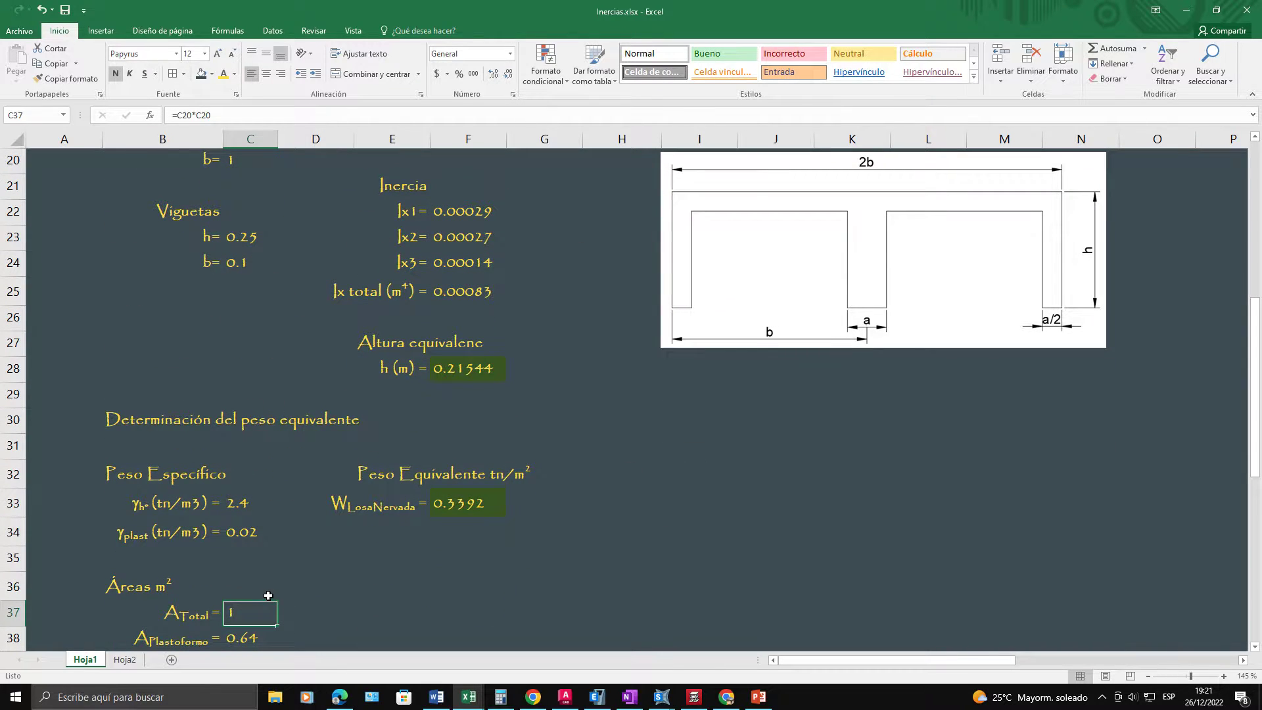
scroll(262, 600, down, 6)
scroll(881, 419, up, 6)
scroll(1209, 438, down, 3)
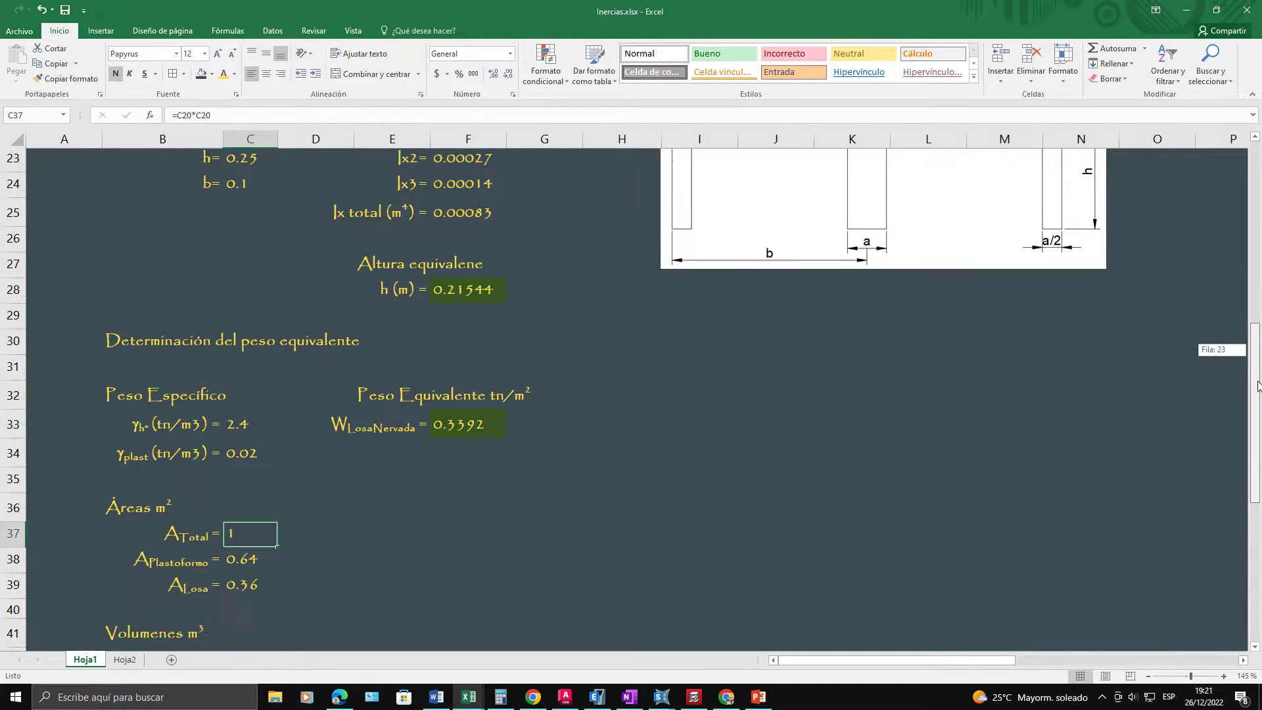
Step: Review the plastoformo and slab area formulas in cells C38 and C39 against the plan drawing
click(242, 435)
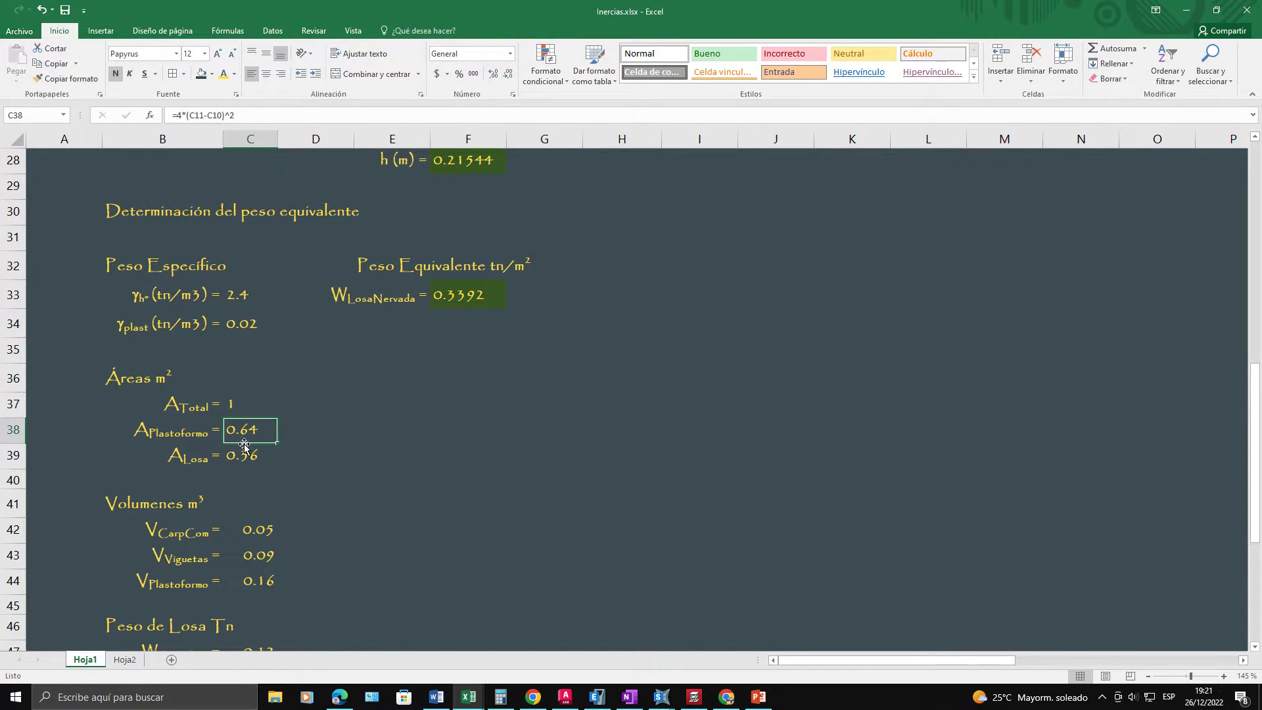
click(244, 400)
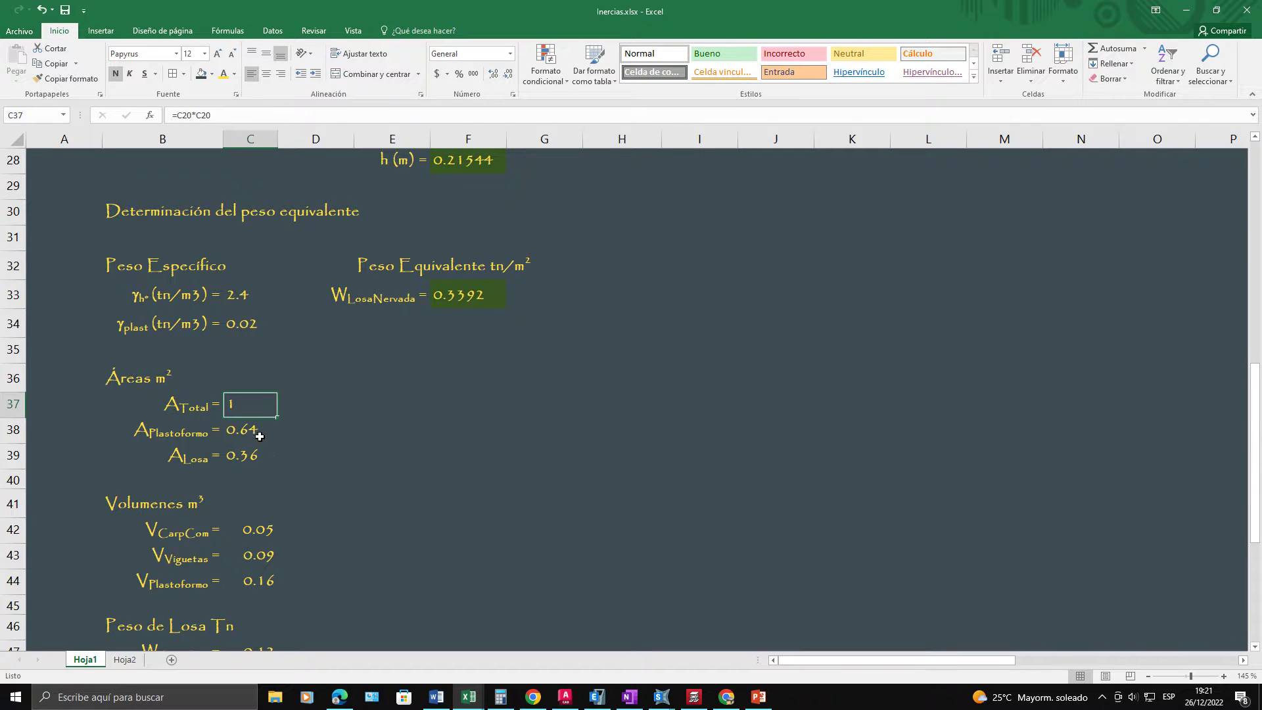
click(260, 436)
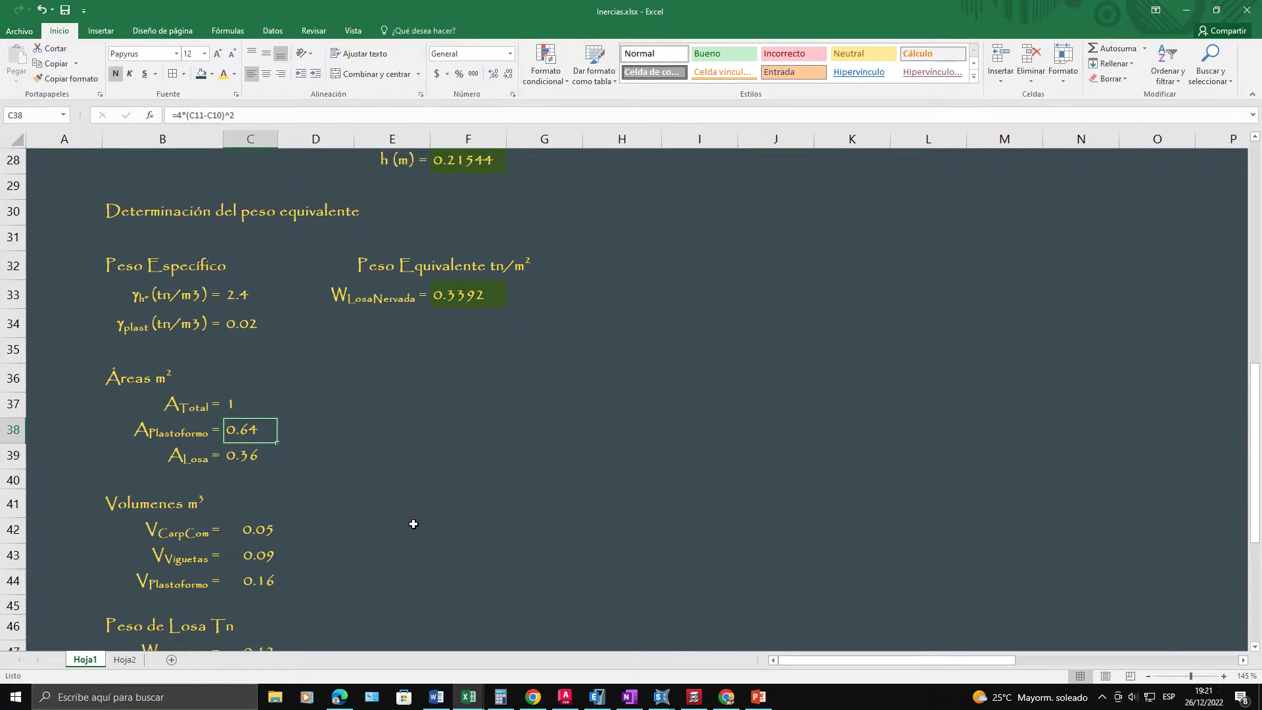
click(269, 462)
scroll(888, 513, up, 9)
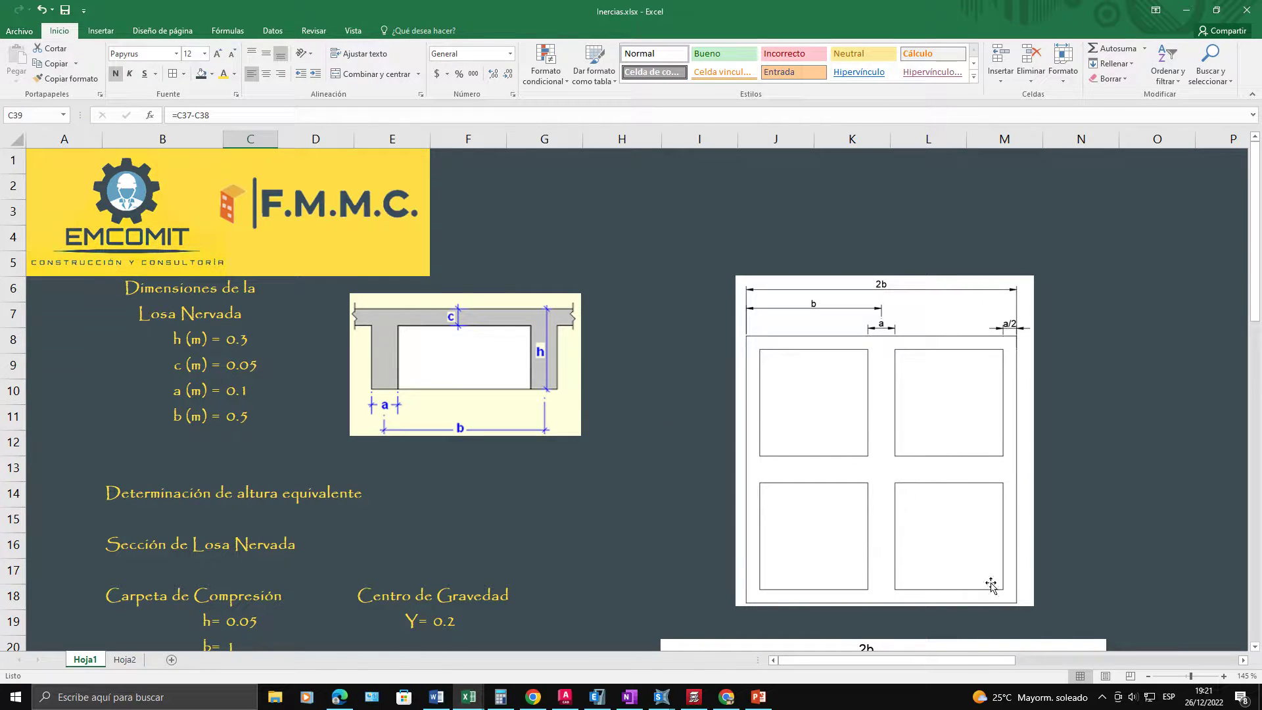
scroll(934, 545, down, 12)
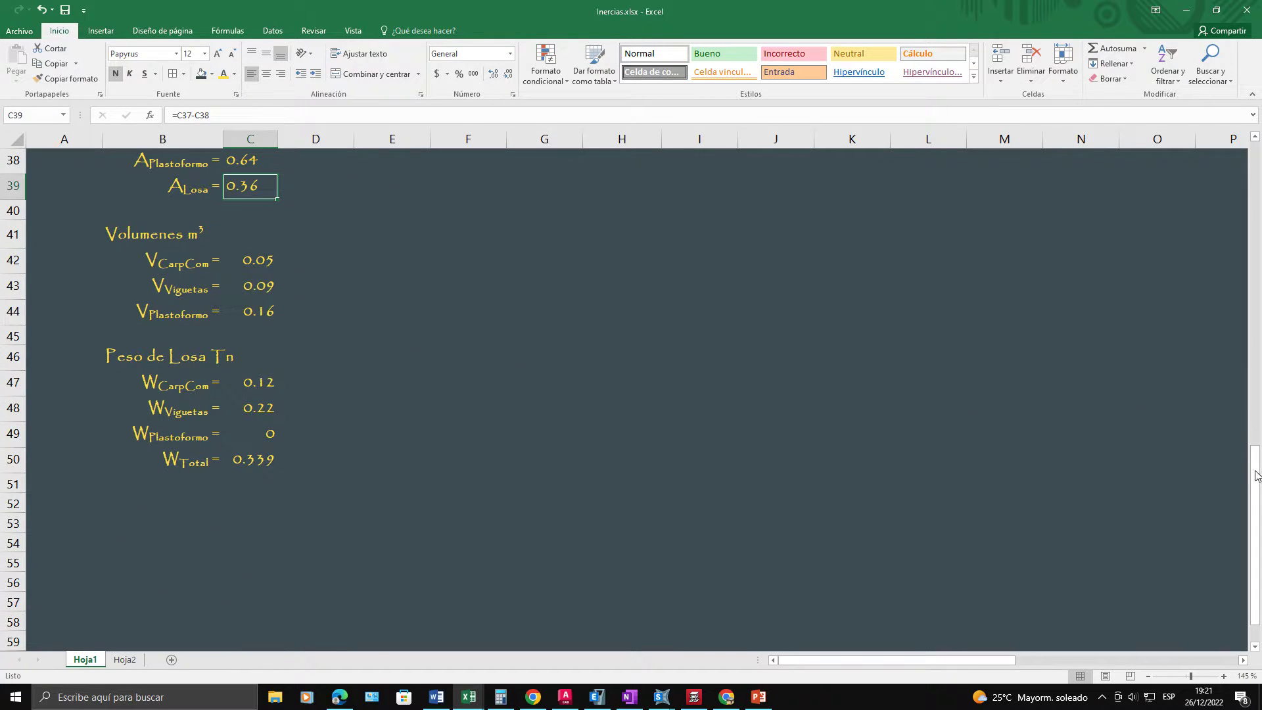
drag(1255, 475, 1258, 408)
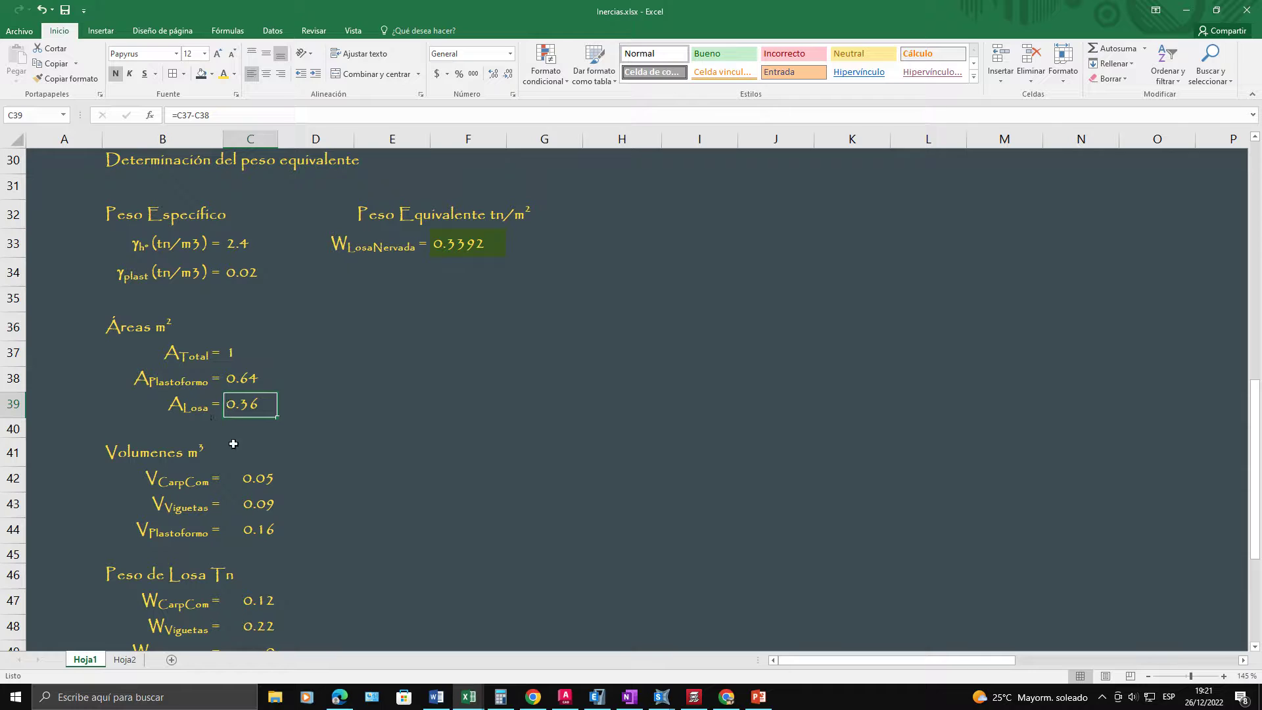
Step: Inspect the joist volume formula in cell C43 and the cells it references
click(256, 513)
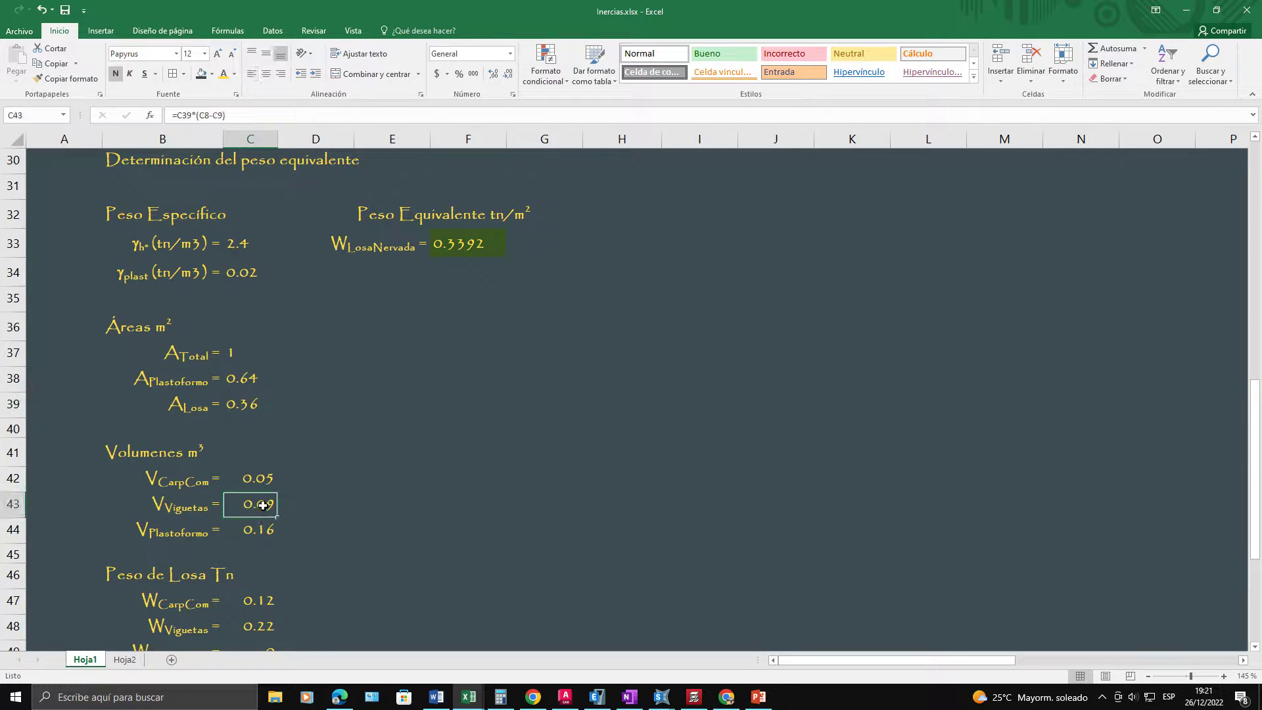
click(190, 118)
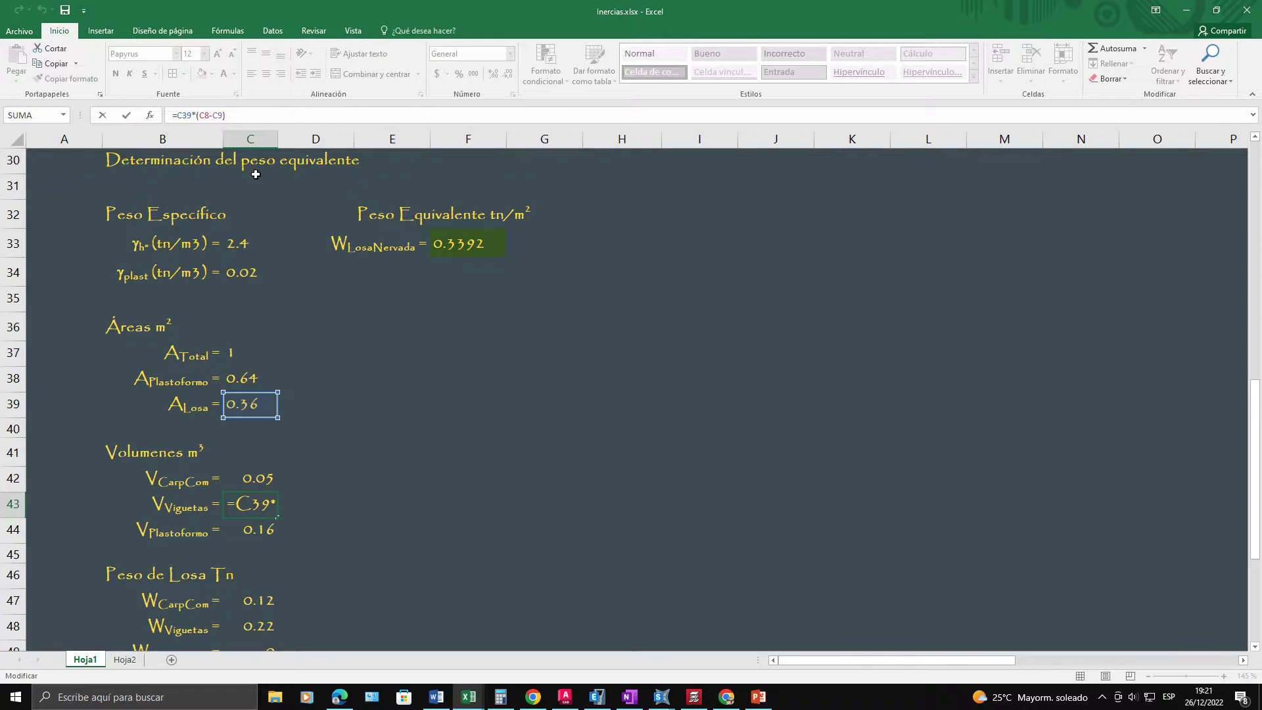
drag(1254, 452, 1251, 507)
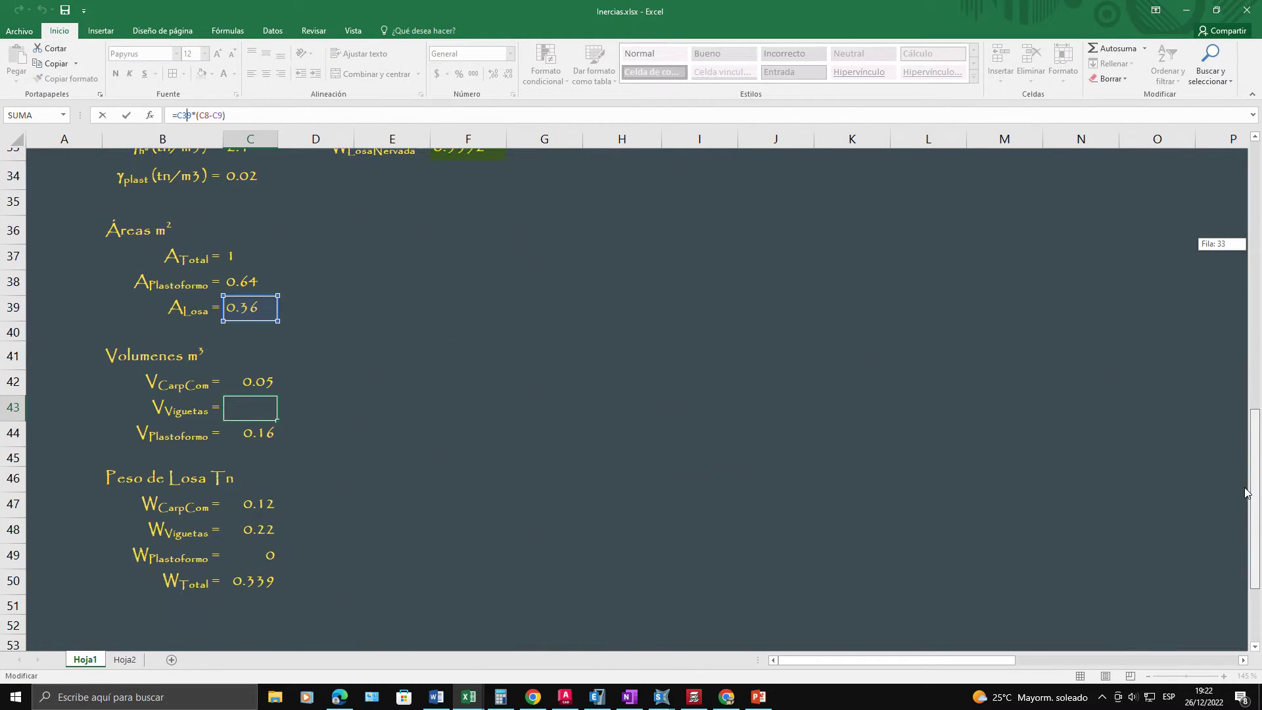
key(ctrl+Return)
Step: Review the compression layer and plastoformo volume formulas in cells C42 and C44
click(269, 371)
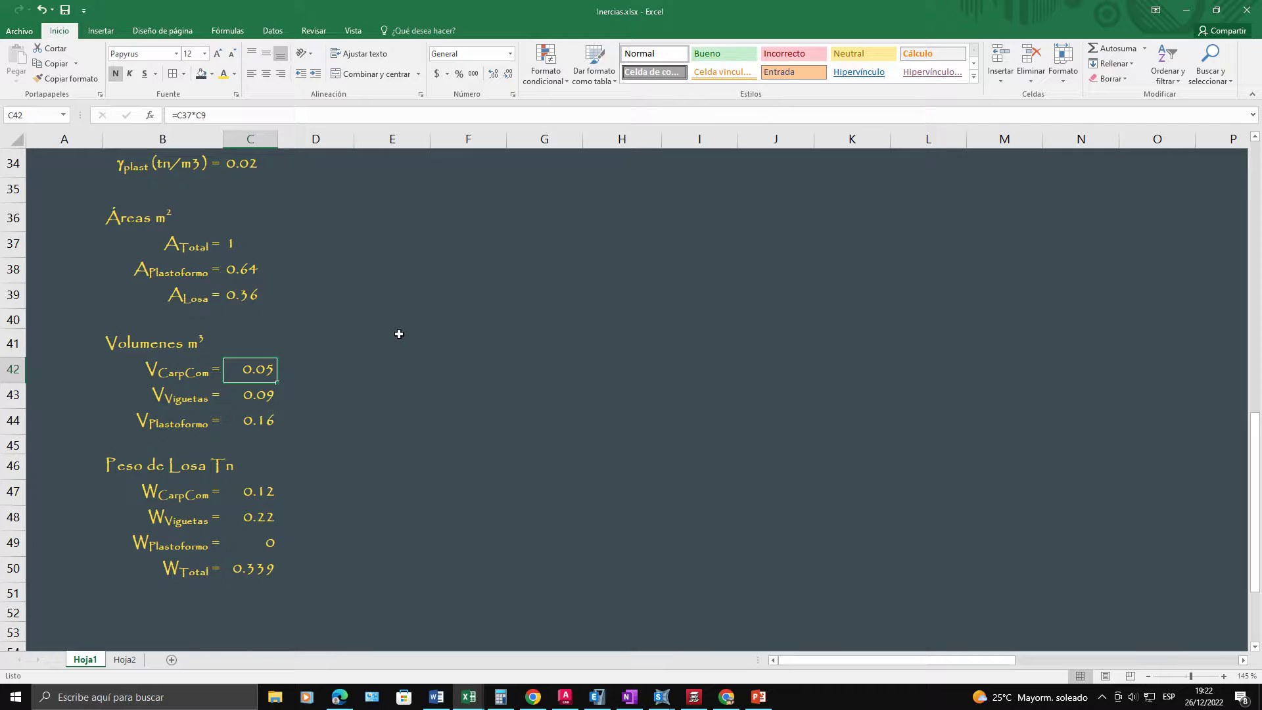
click(235, 250)
click(259, 369)
click(252, 423)
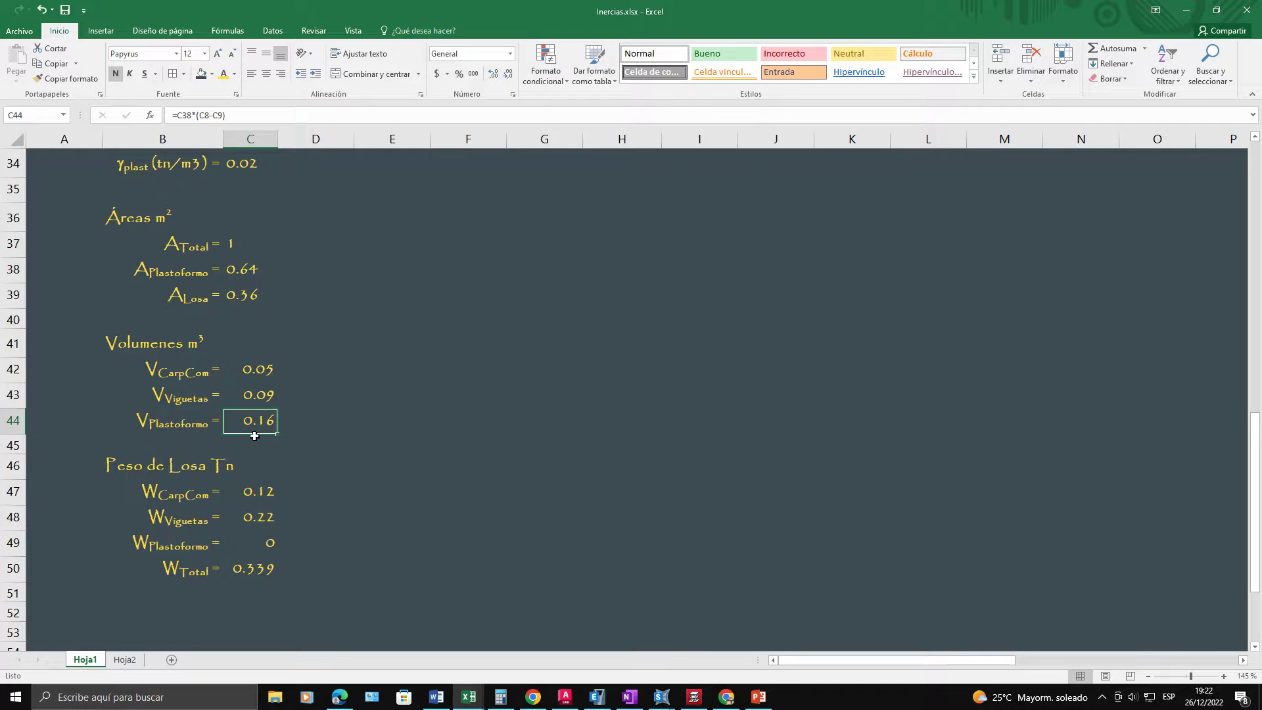
scroll(254, 436, up, 6)
scroll(254, 435, down, 6)
Step: Check the compression layer weight formula in cell C47 against its volume in C42 and the concrete specific weight in C33
click(243, 474)
click(208, 471)
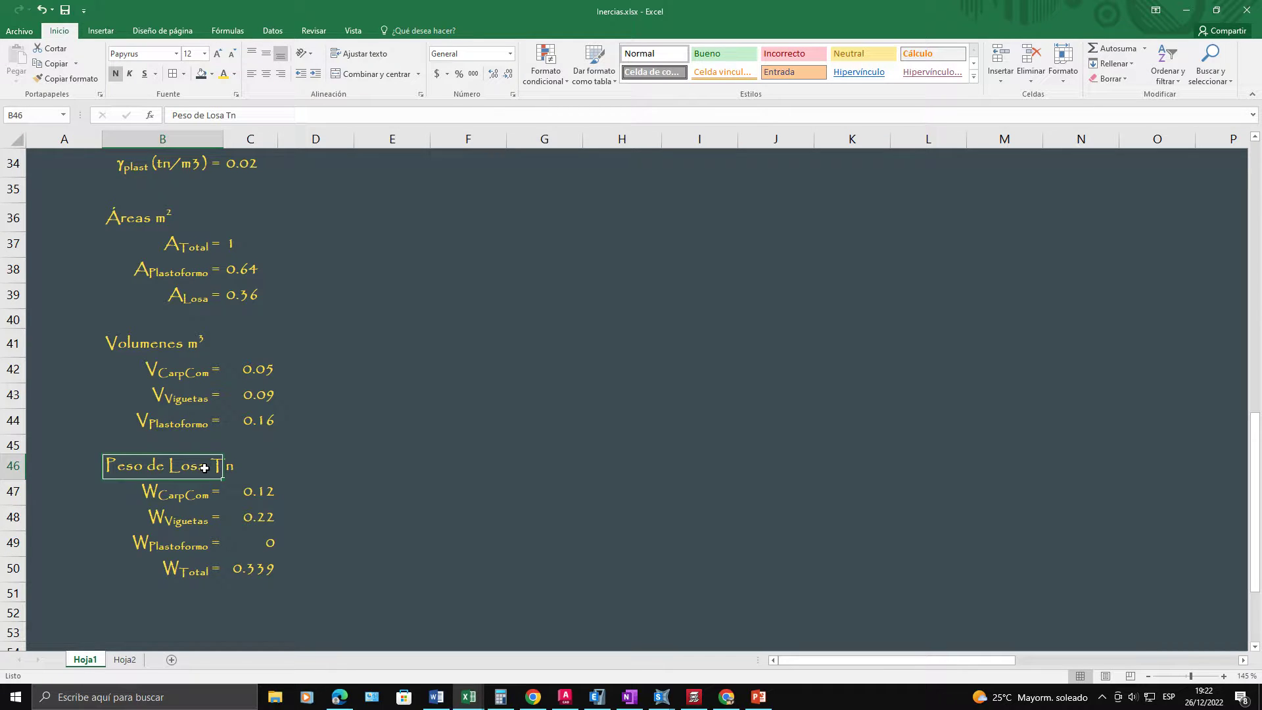
click(248, 490)
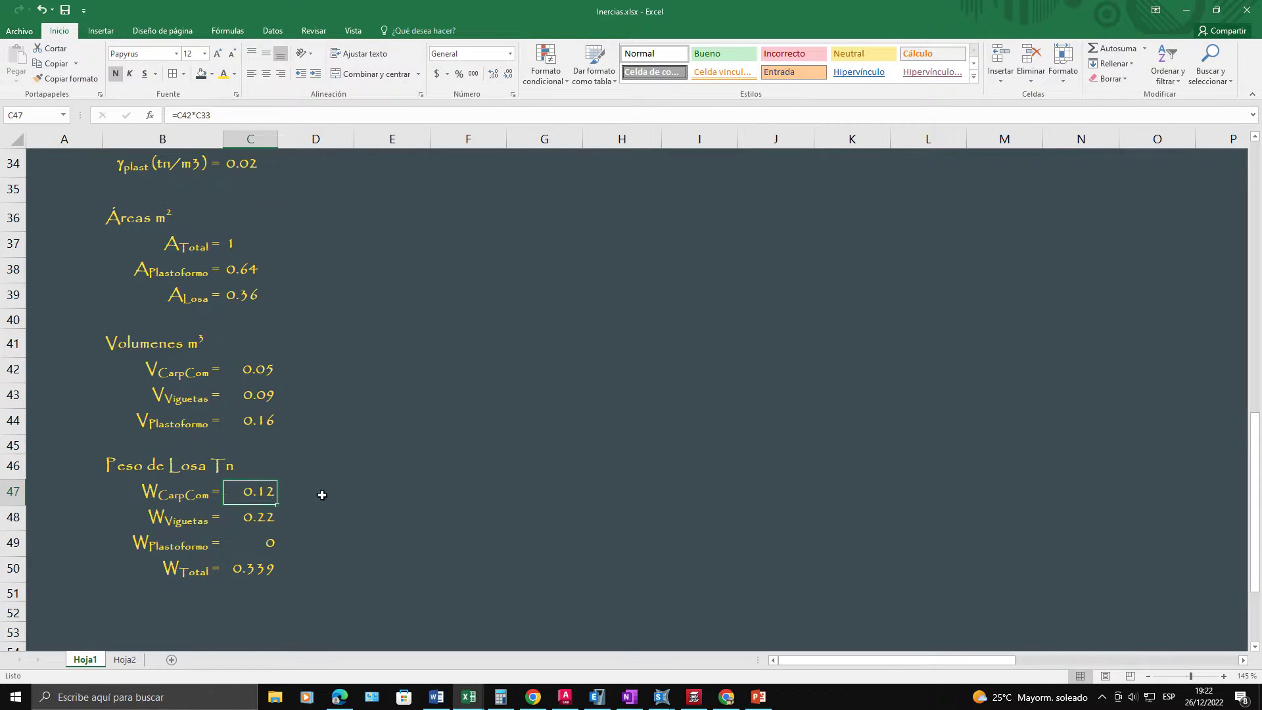
click(259, 374)
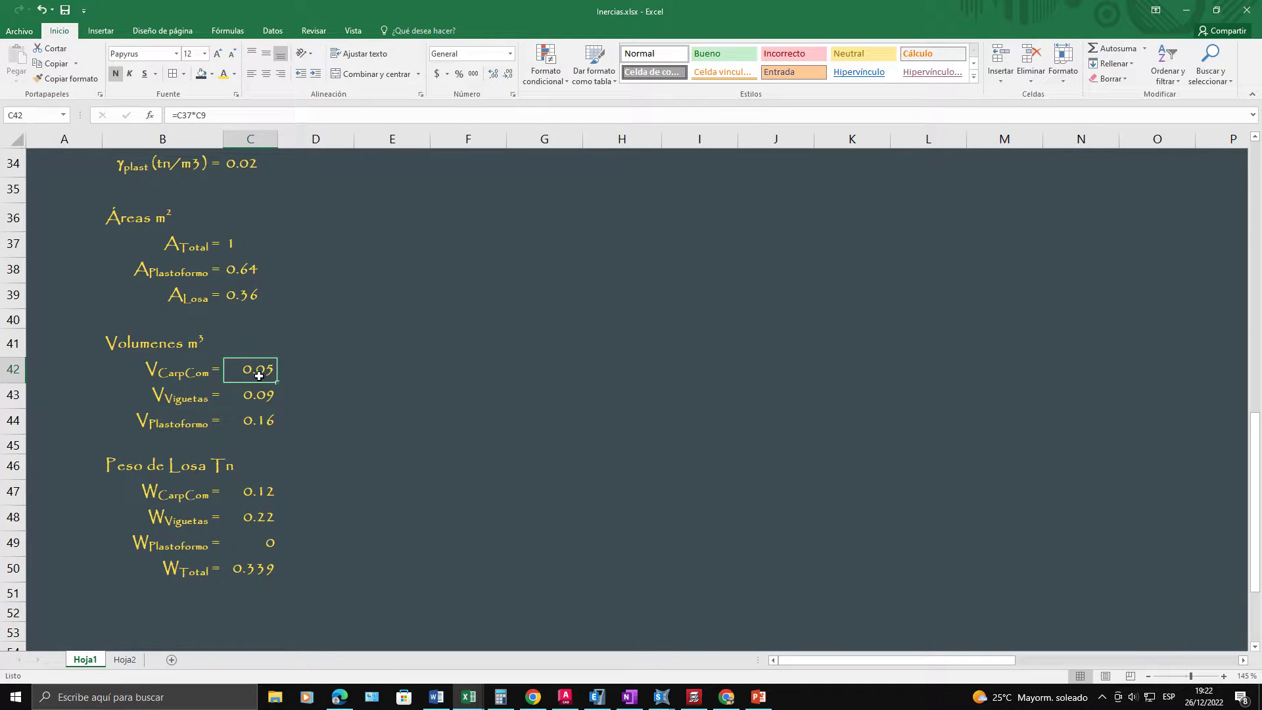
scroll(1067, 296, up, 6)
scroll(1067, 297, down, 6)
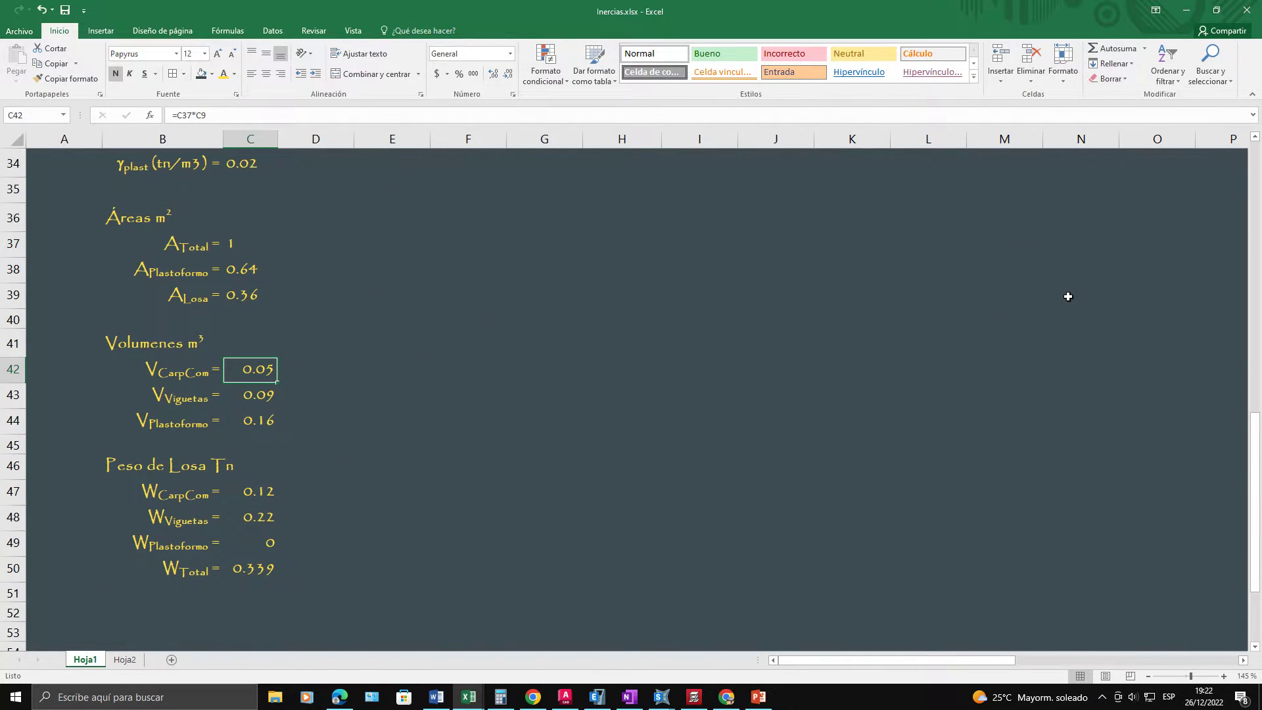
click(1256, 146)
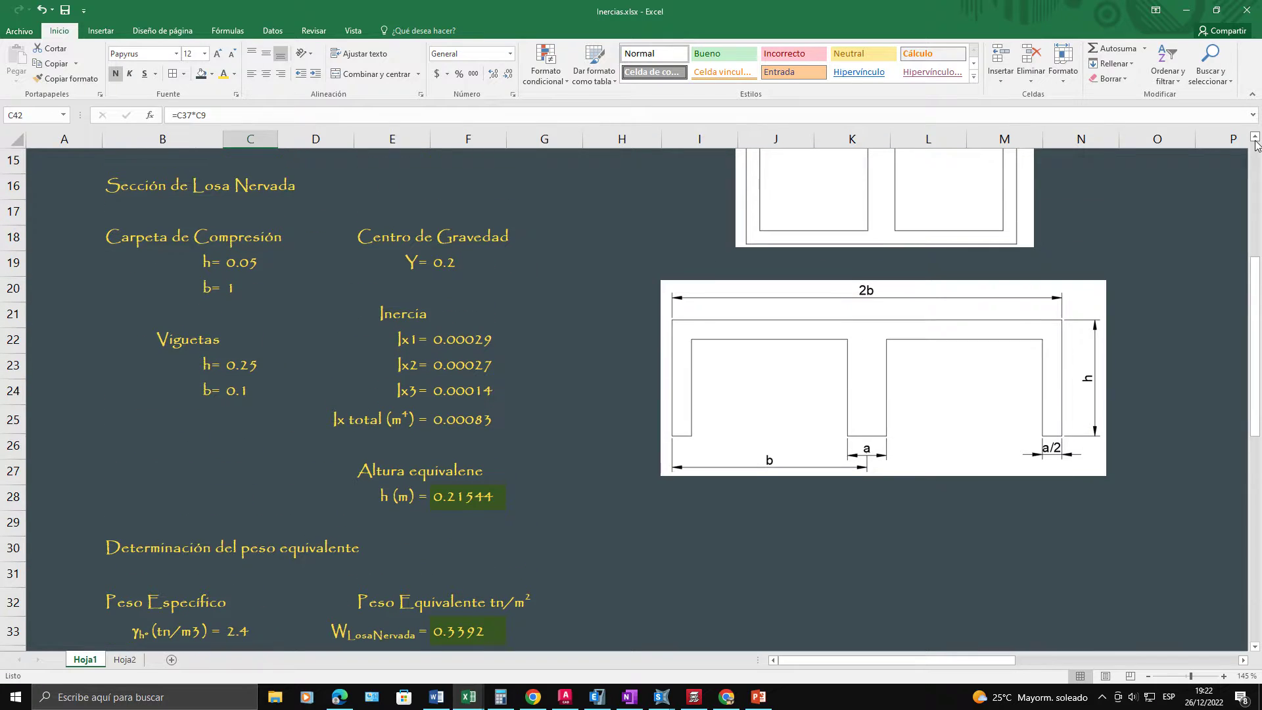
click(239, 627)
scroll(265, 607, down, 6)
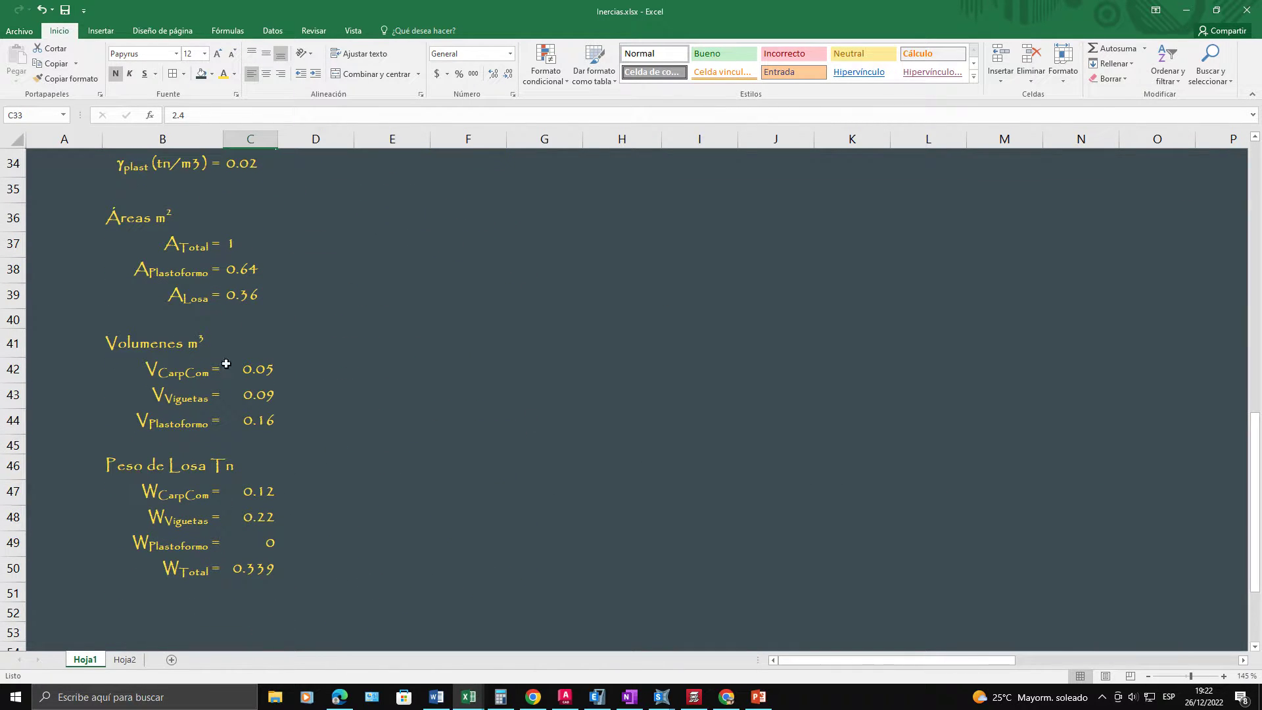
Step: Review the joist and plastoformo weight formulas in cells C48 and C49 together with the cells they reference
click(264, 519)
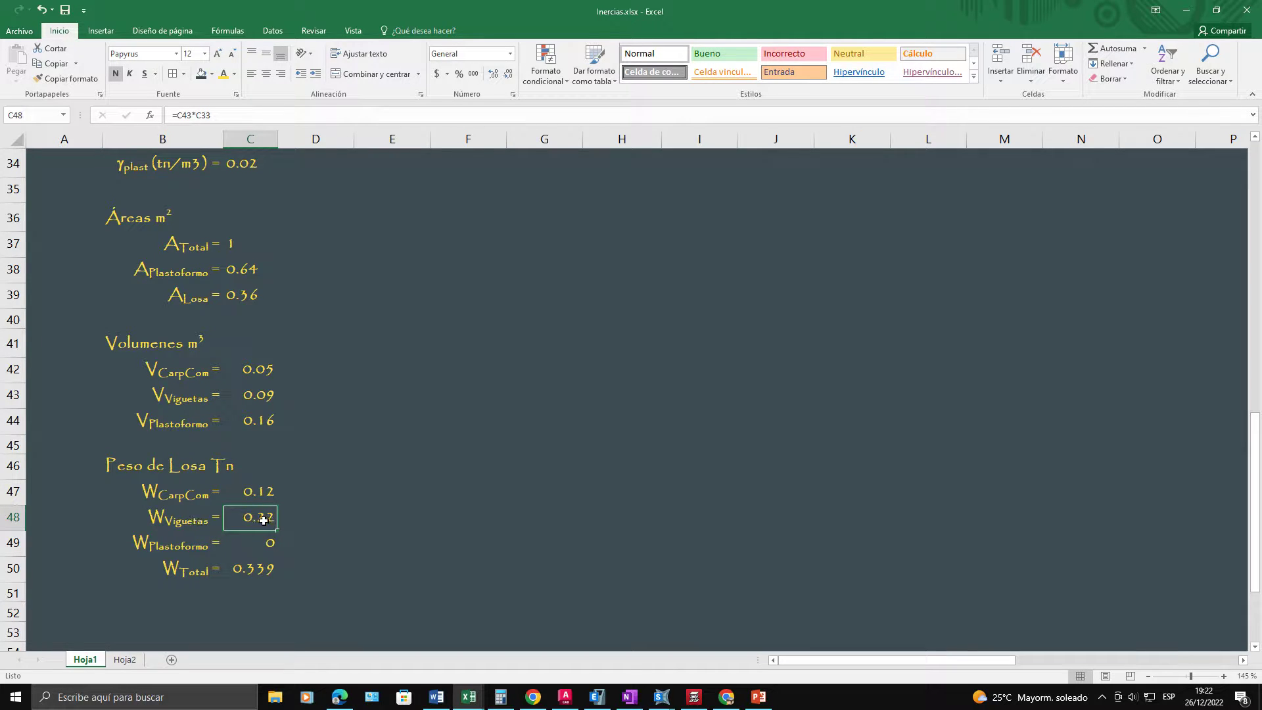
click(269, 400)
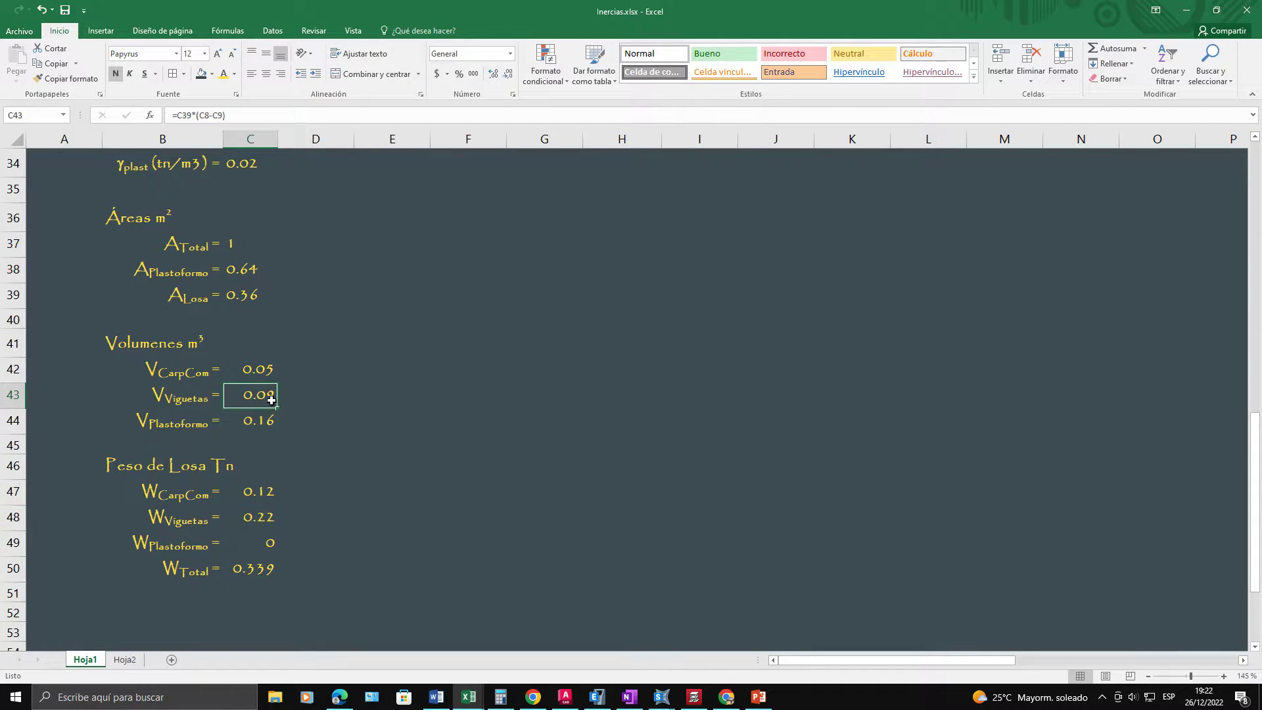
click(258, 562)
click(269, 546)
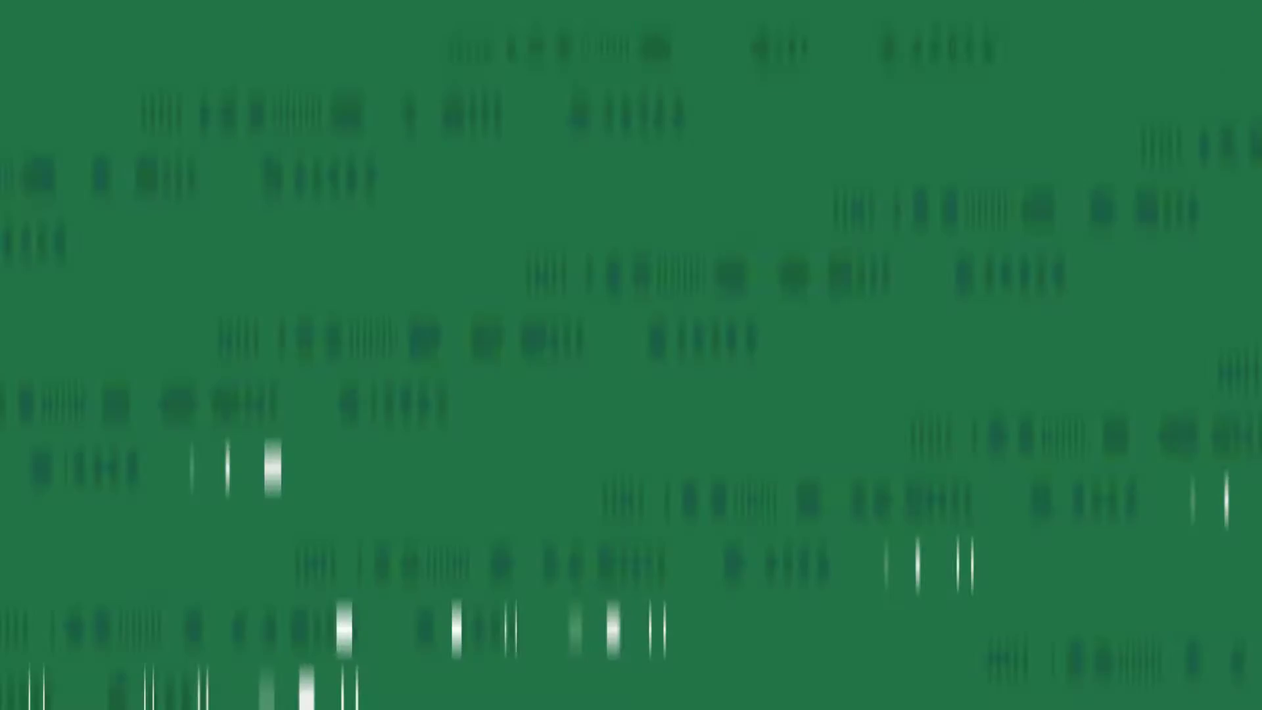
key(F2)
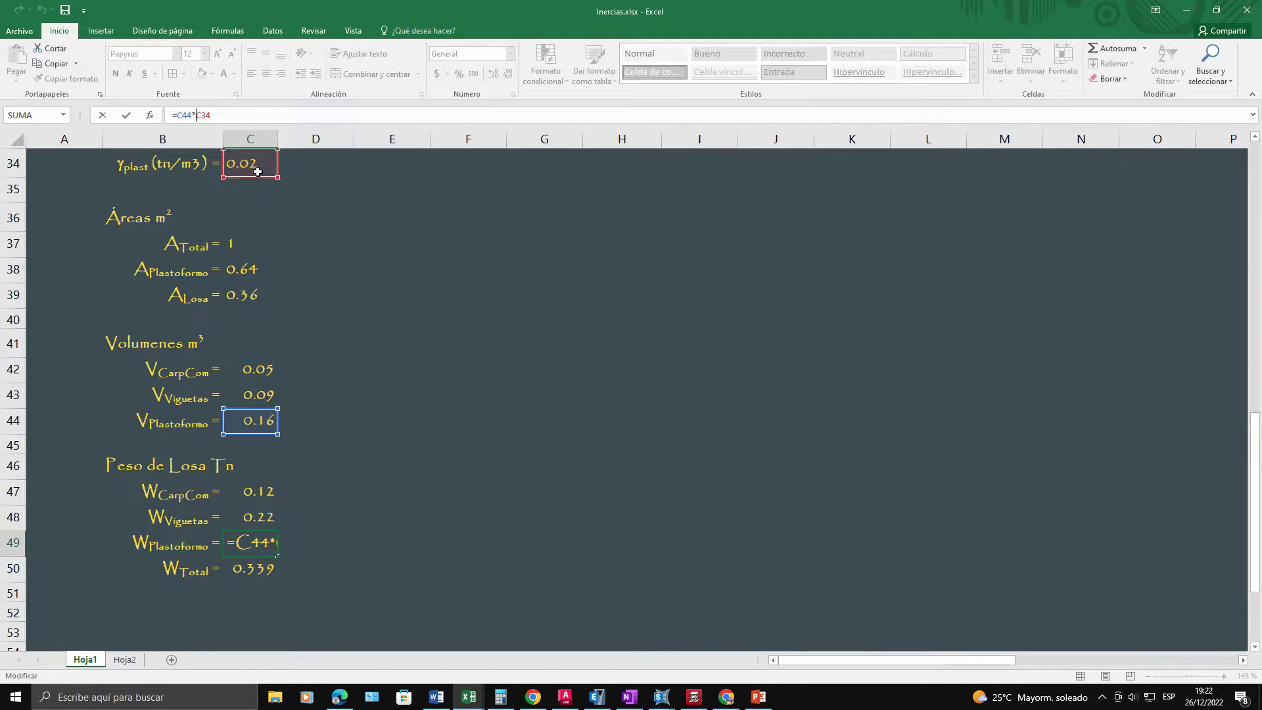
click(360, 340)
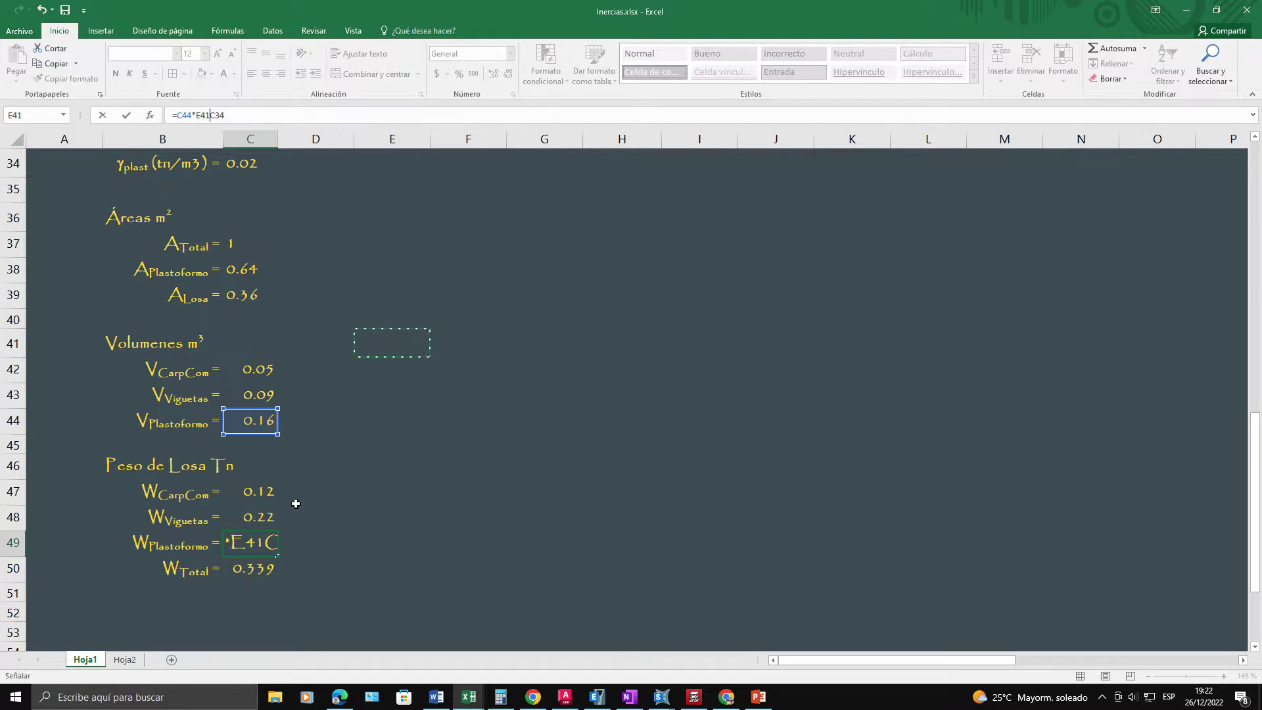
key(Escape)
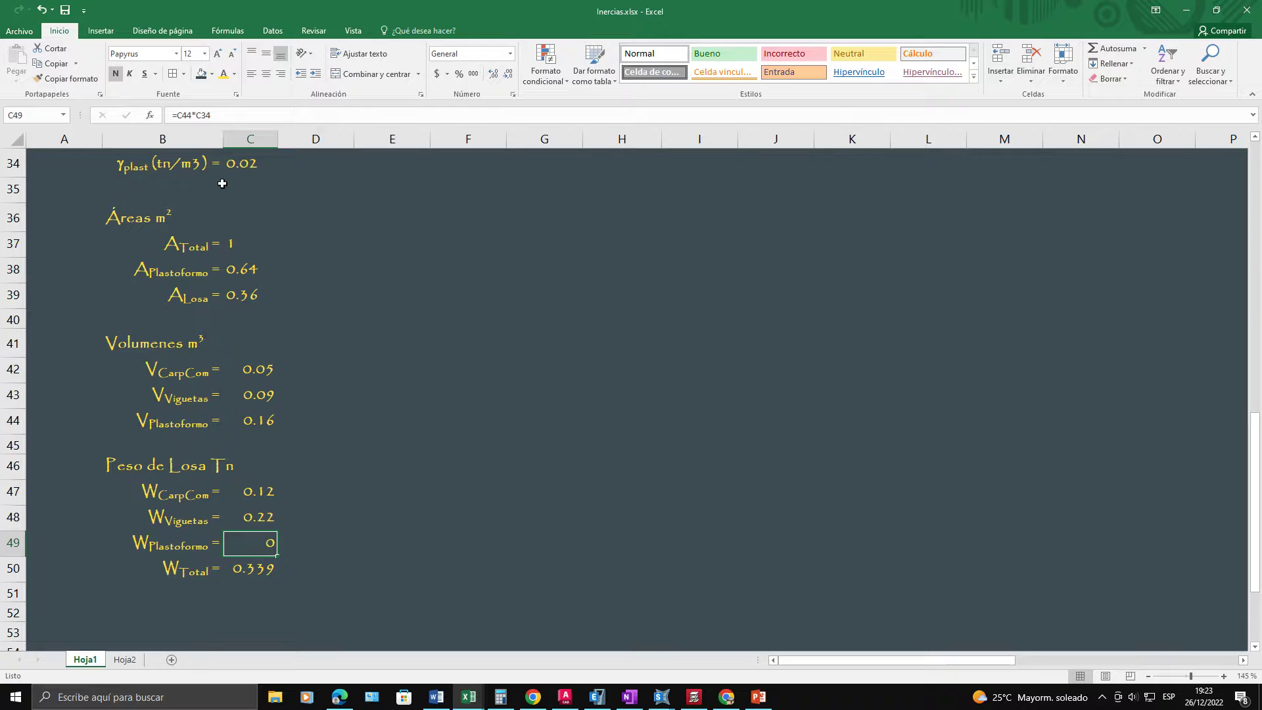
Step: Format the plastoformo weight in cell C49 to show two decimals
click(493, 75)
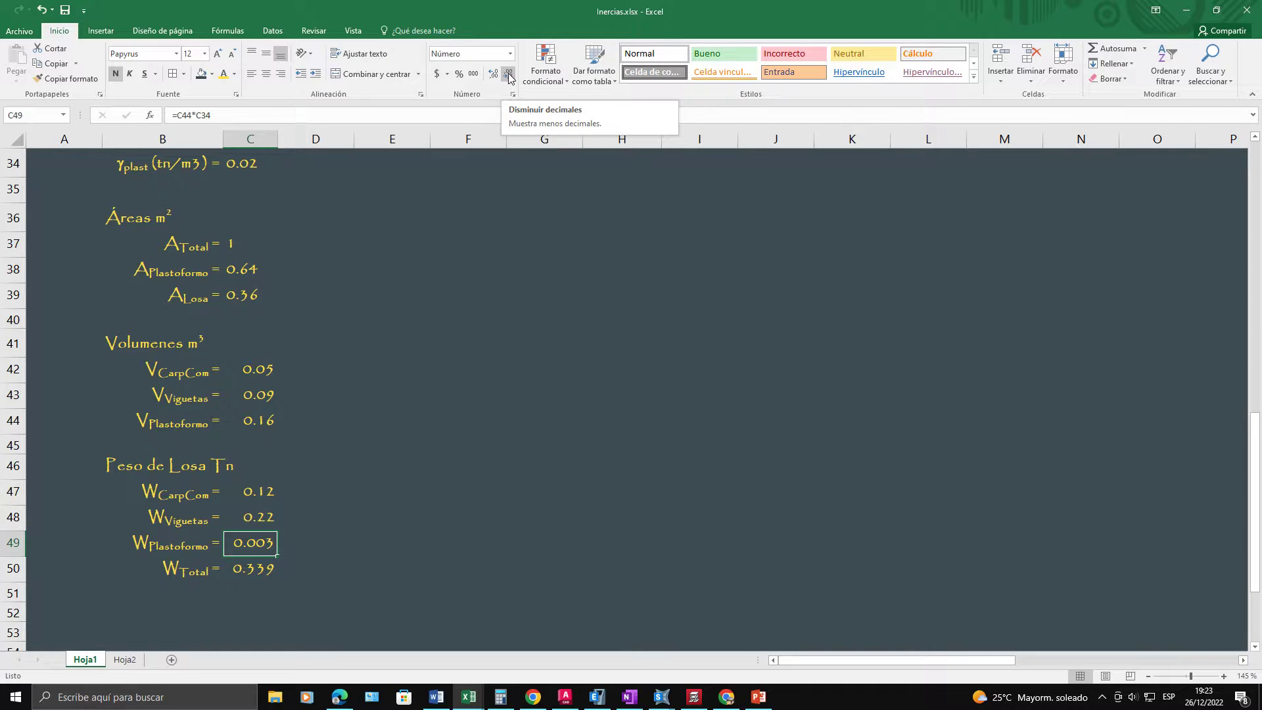
click(510, 75)
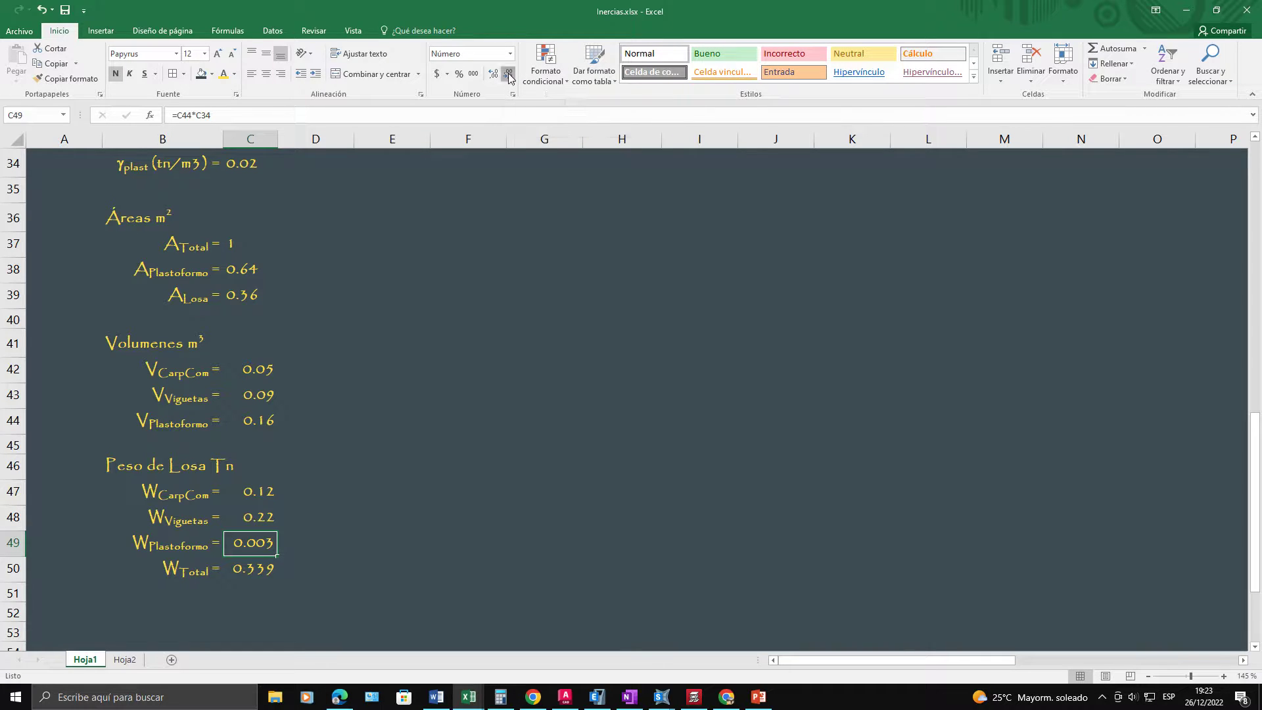
click(413, 419)
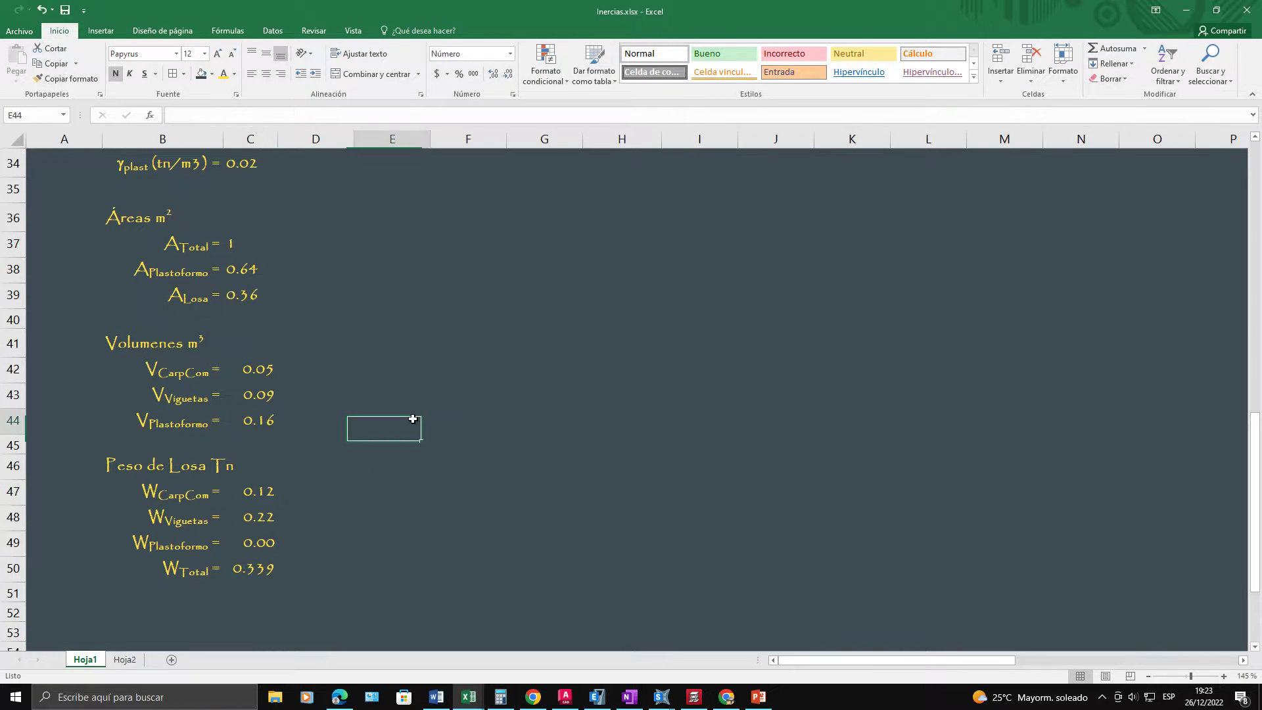
Step: Inspect the total weight formula in cell C50 and the equivalent weight formula in cell F33
click(270, 564)
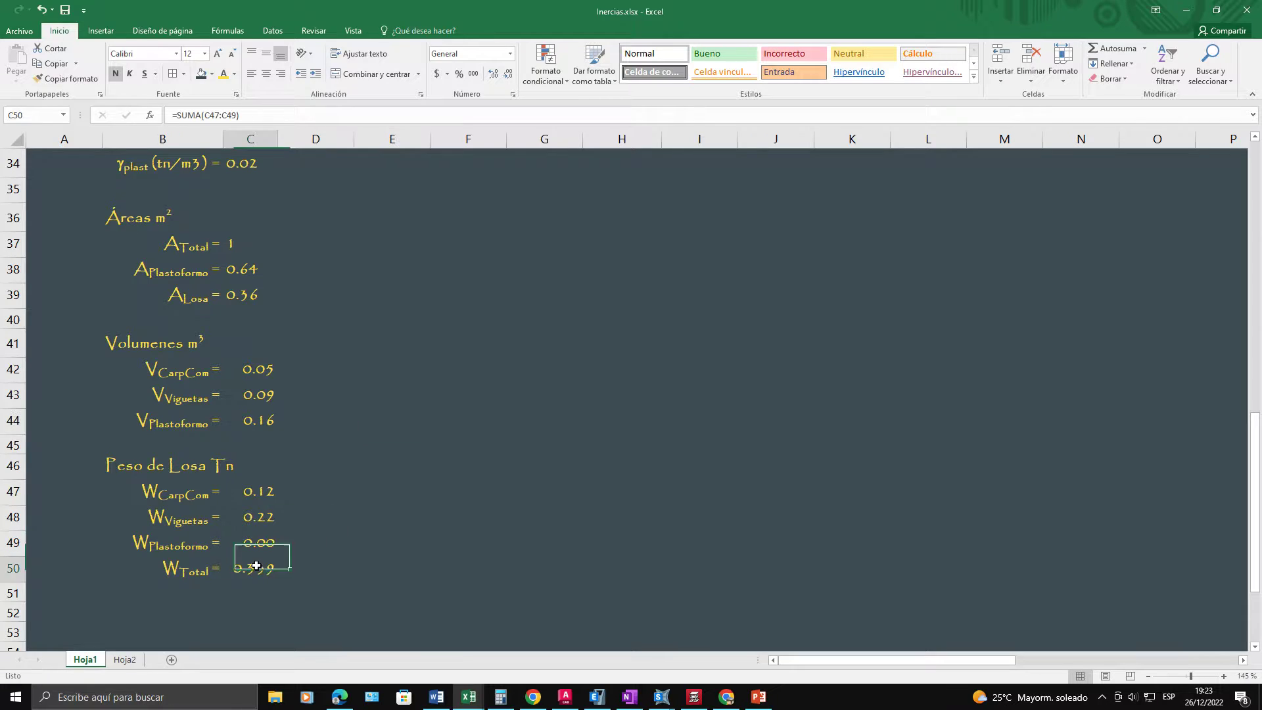
click(202, 575)
click(269, 569)
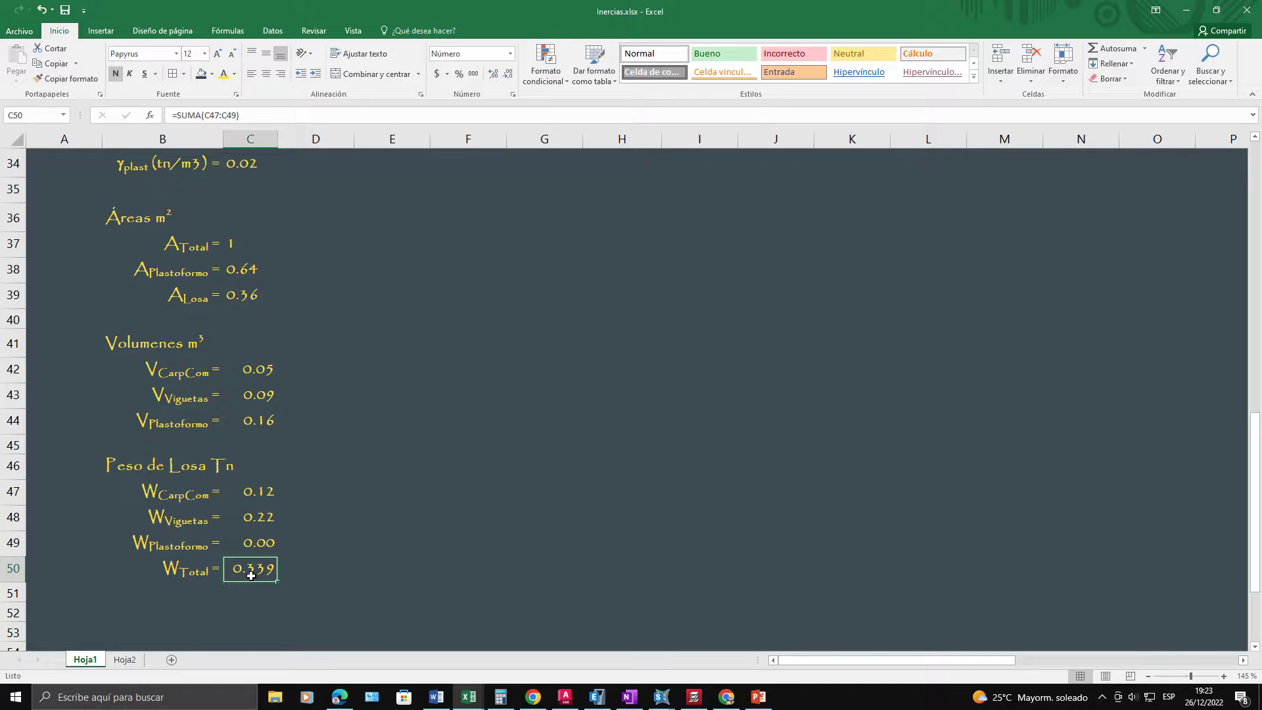
scroll(506, 576, up, 6)
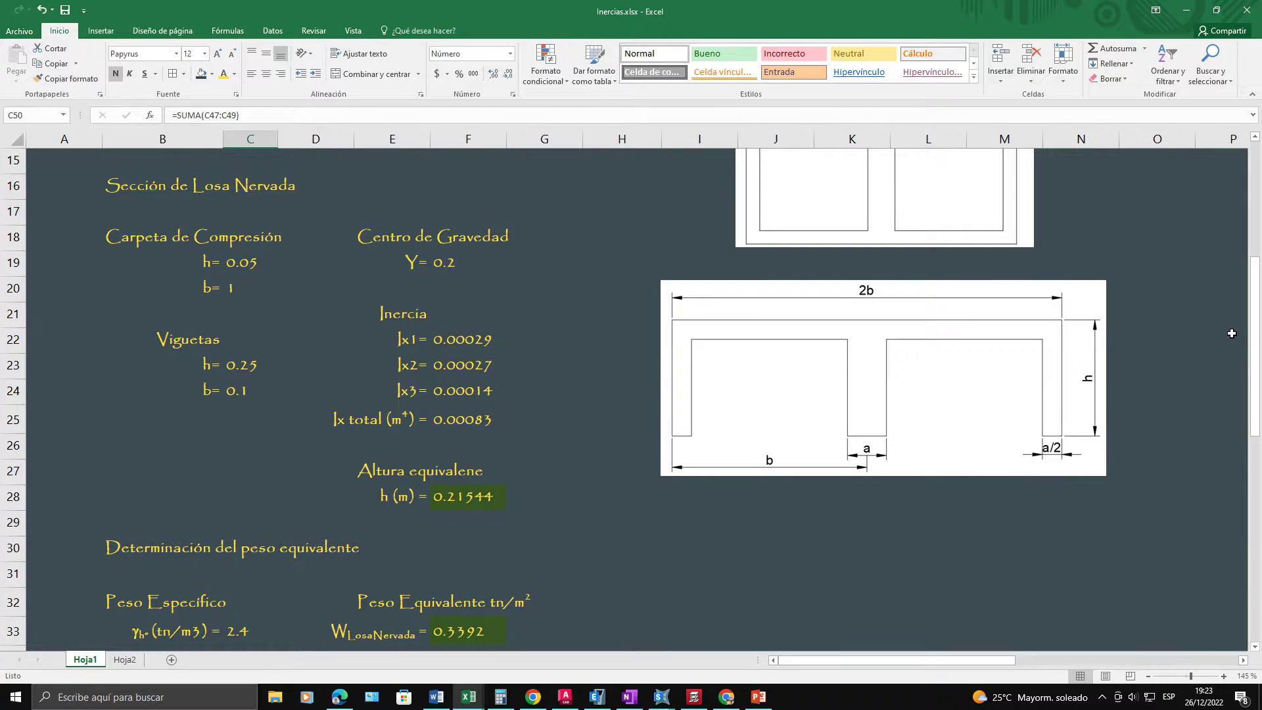
drag(1256, 332, 1256, 405)
click(471, 404)
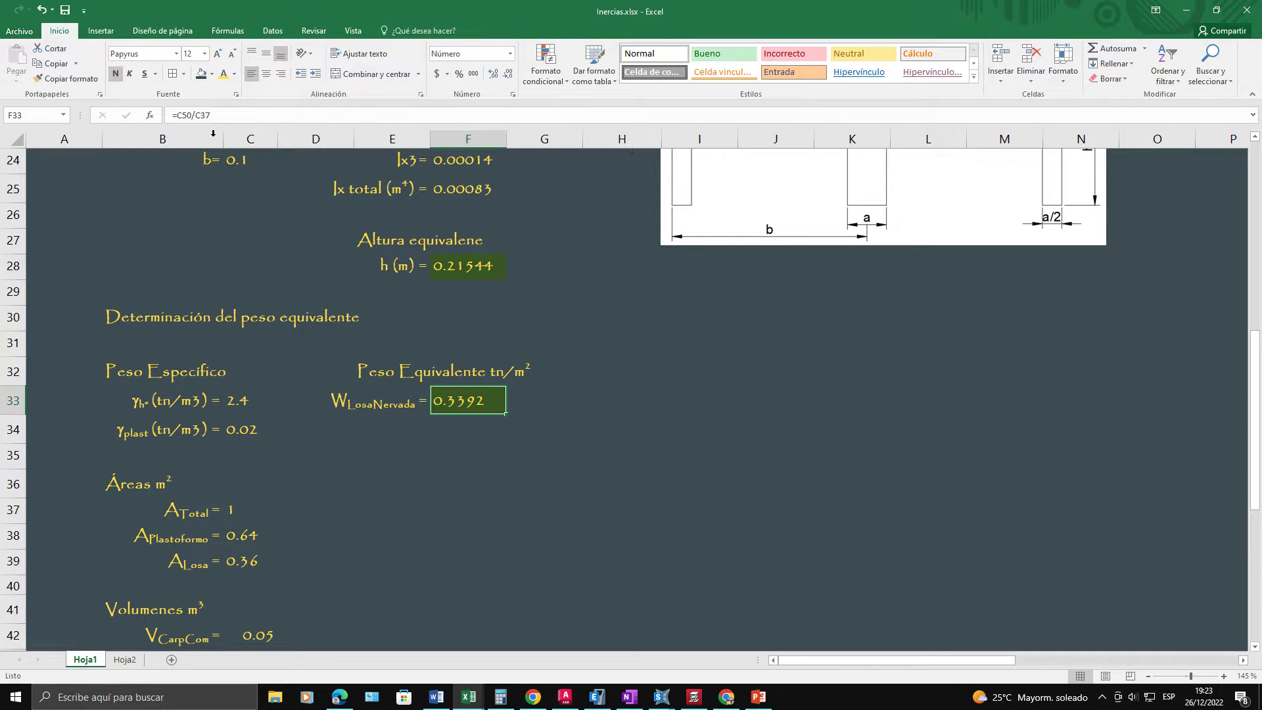
Step: Review the equivalent weight formula in cell F33 together with the total weight block and the total area formula in C37
scroll(952, 474, down, 3)
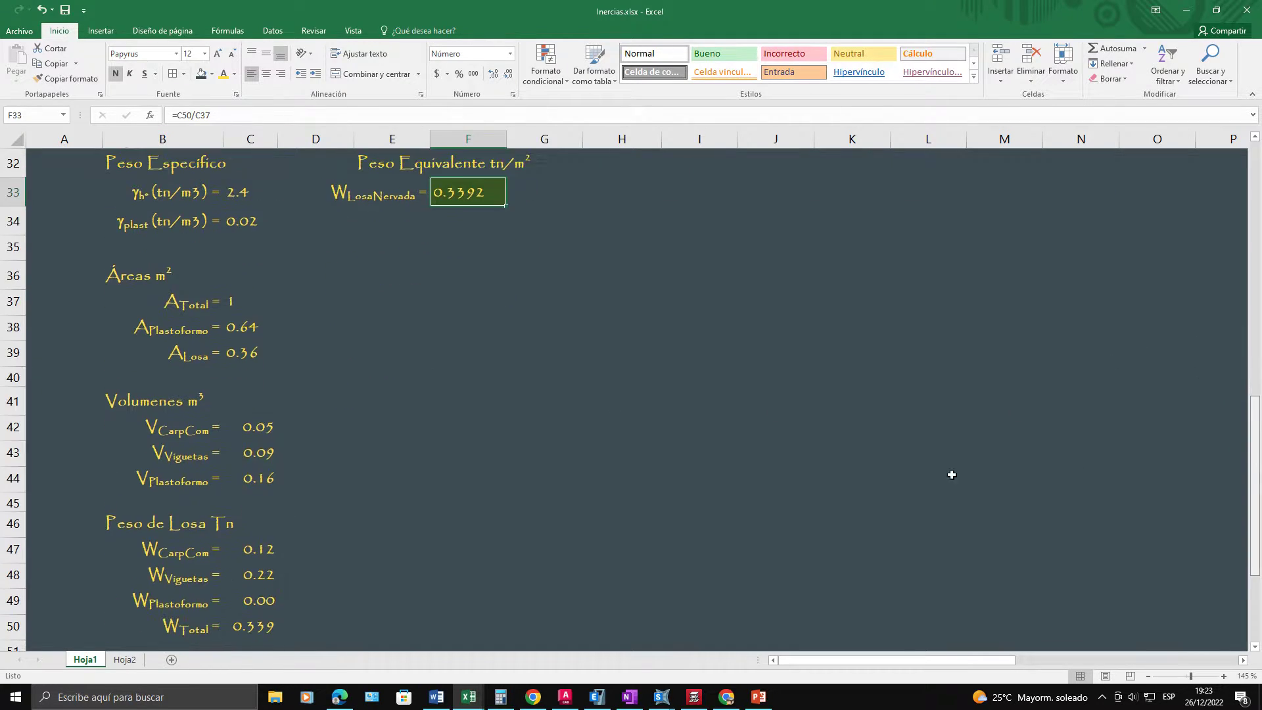
scroll(482, 530, up, 6)
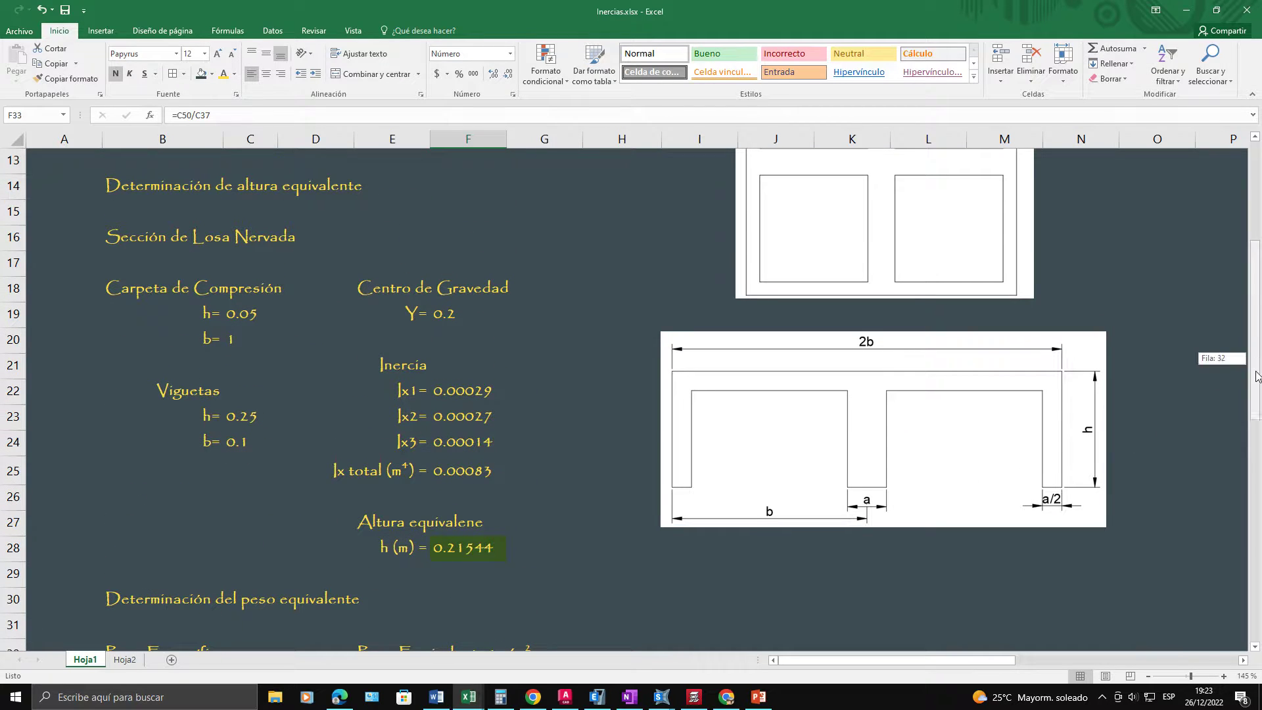
drag(1257, 376, 1257, 390)
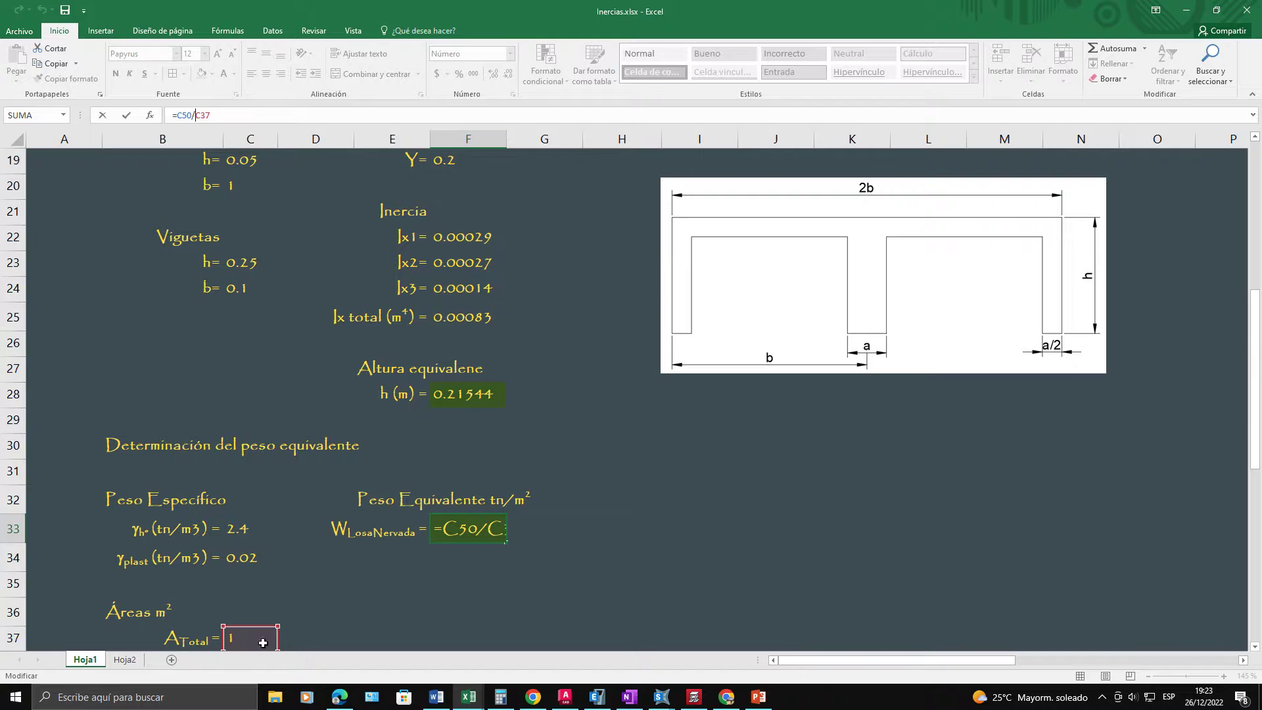
drag(1257, 349, 1258, 384)
key(ctrl+Return)
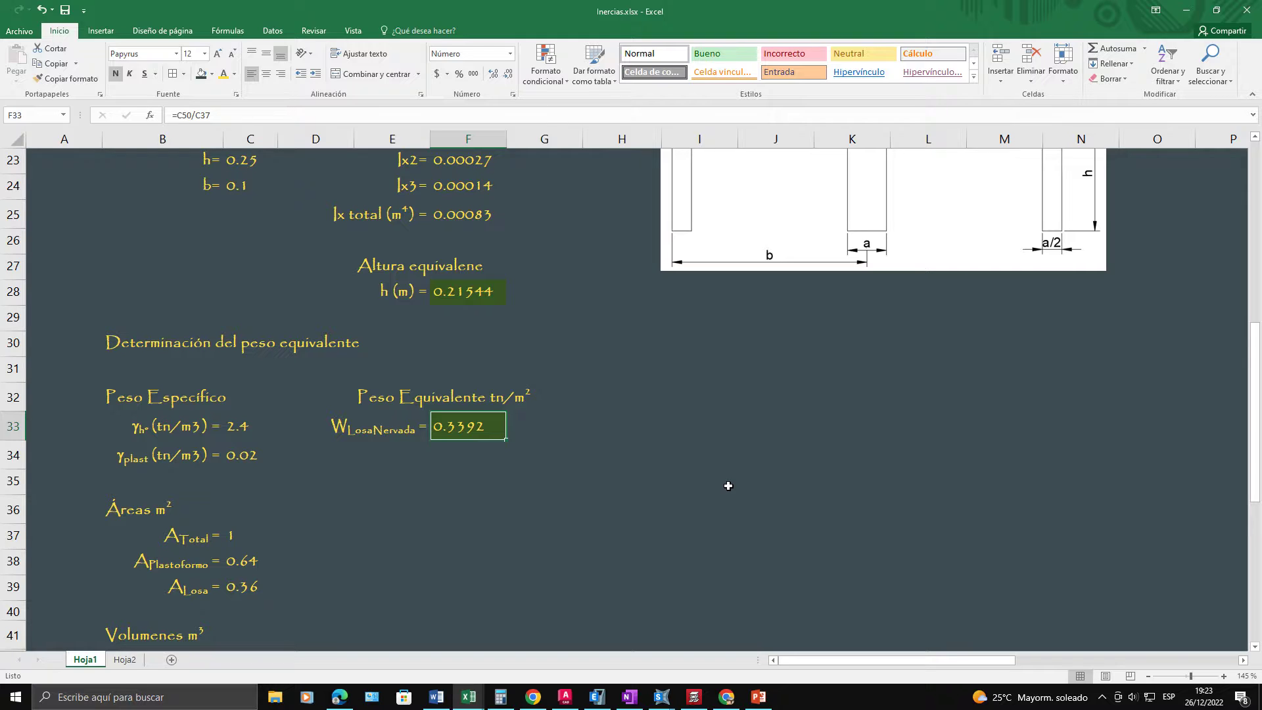
click(256, 537)
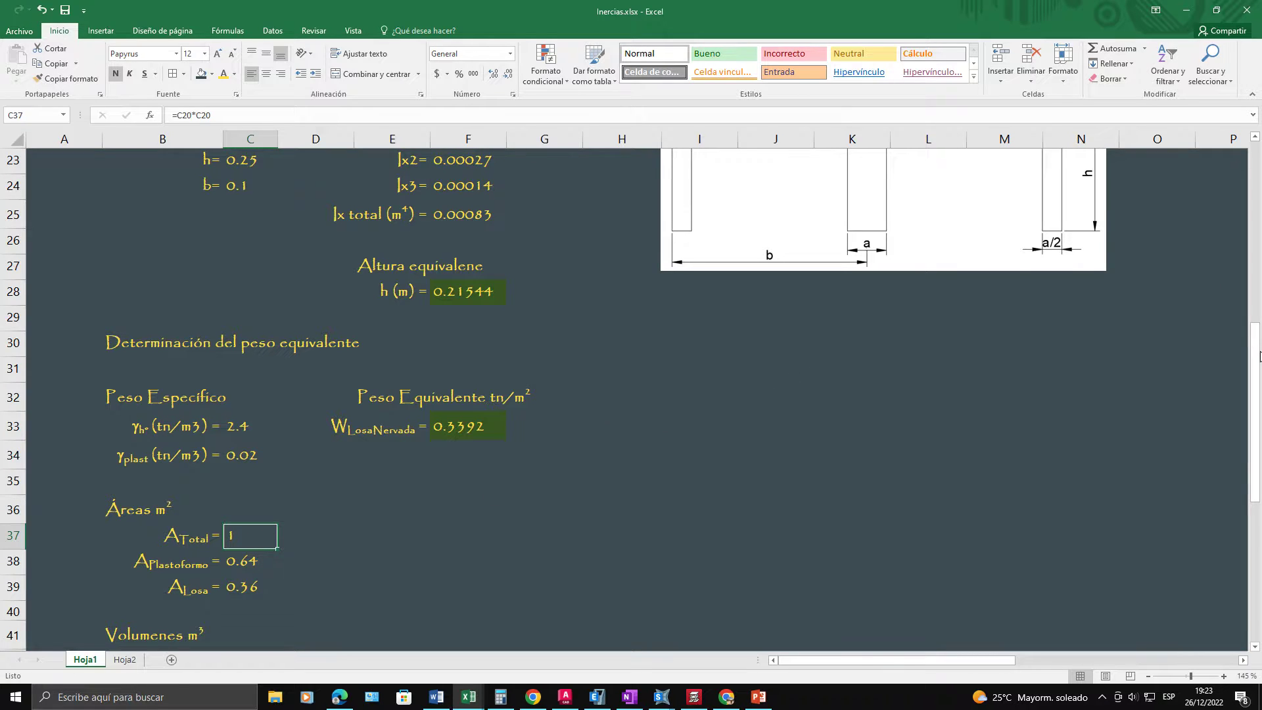
drag(1257, 358, 1258, 436)
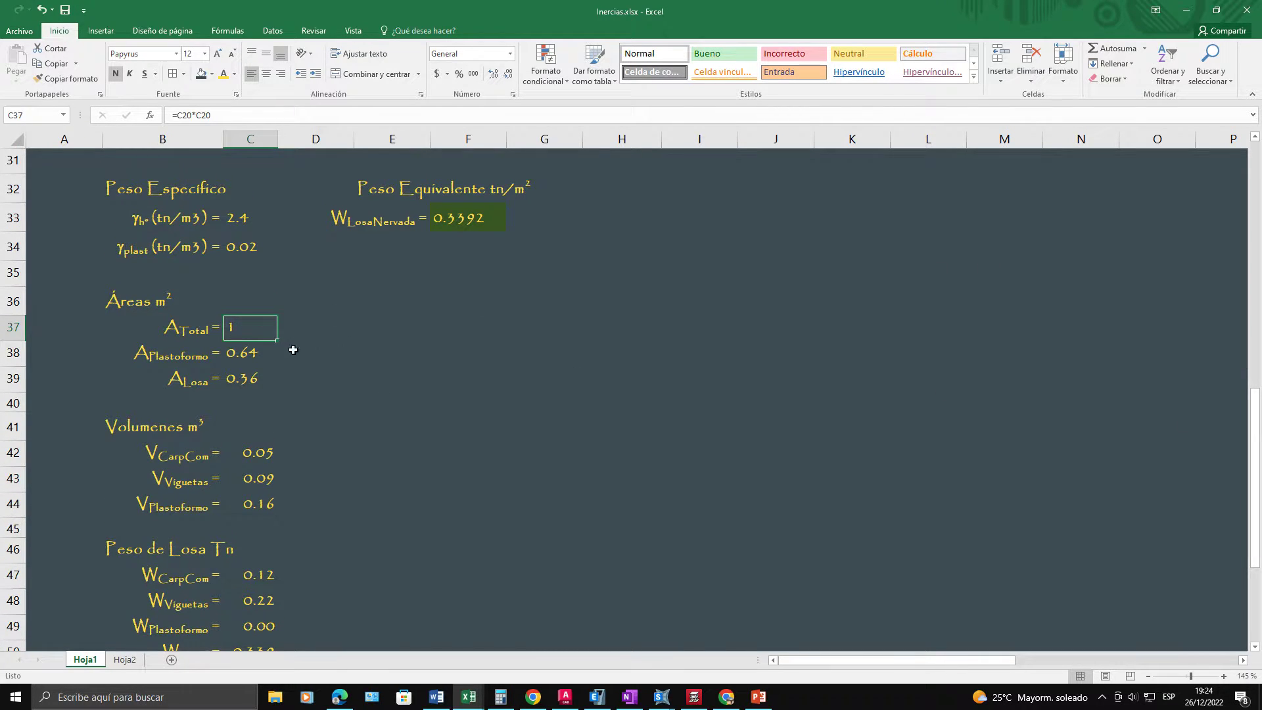
click(484, 226)
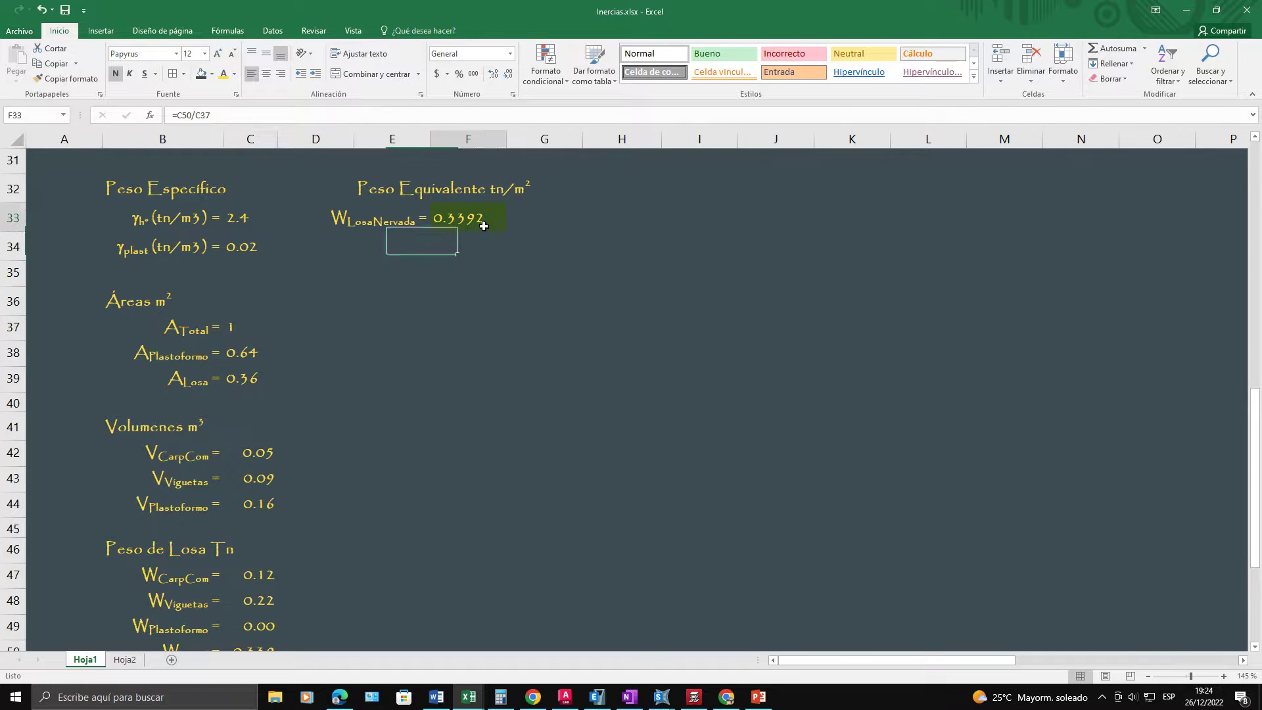
drag(1260, 418, 1260, 309)
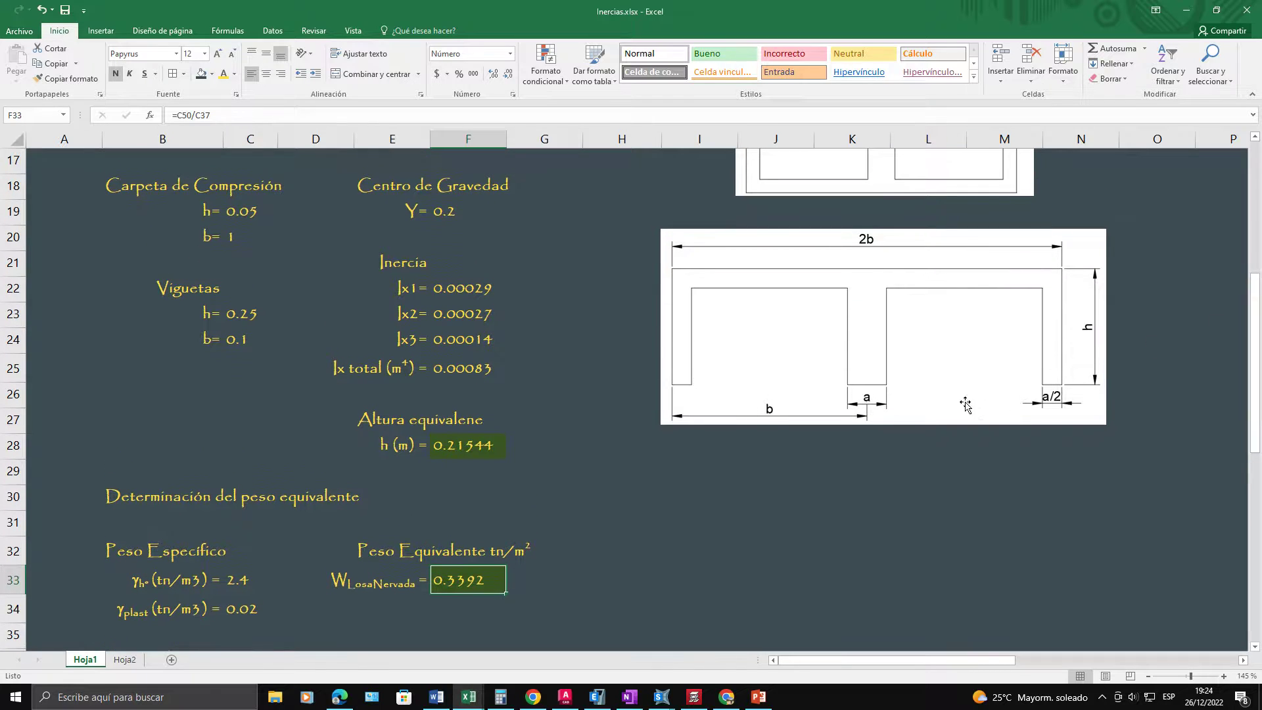
Step: Select the equivalent height block around cell F28 and the equivalent weight block D32:G33 to point out both results
drag(541, 472, 309, 414)
click(553, 604)
drag(526, 585, 347, 551)
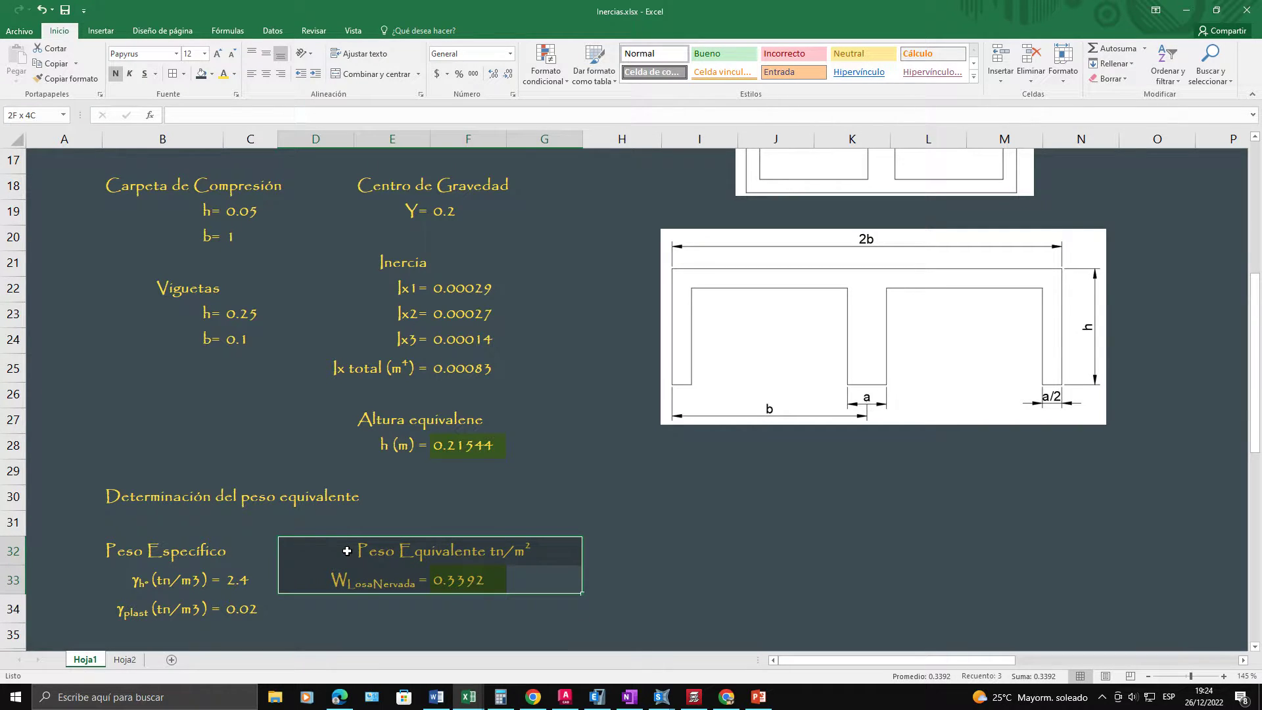
drag(347, 550, 348, 551)
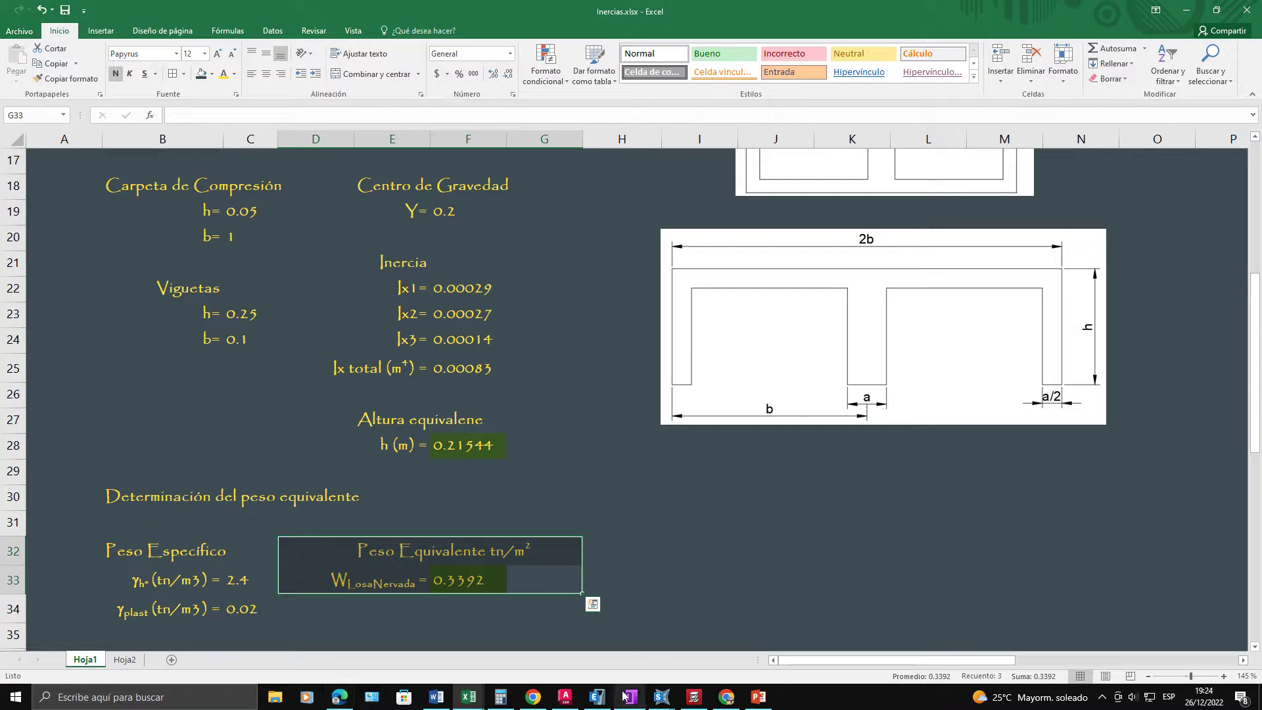
Step: Close the 3D building view in CYPECAD and switch to the SAP2000 model Prueba1-PesoCálculado in a maximized window
click(694, 696)
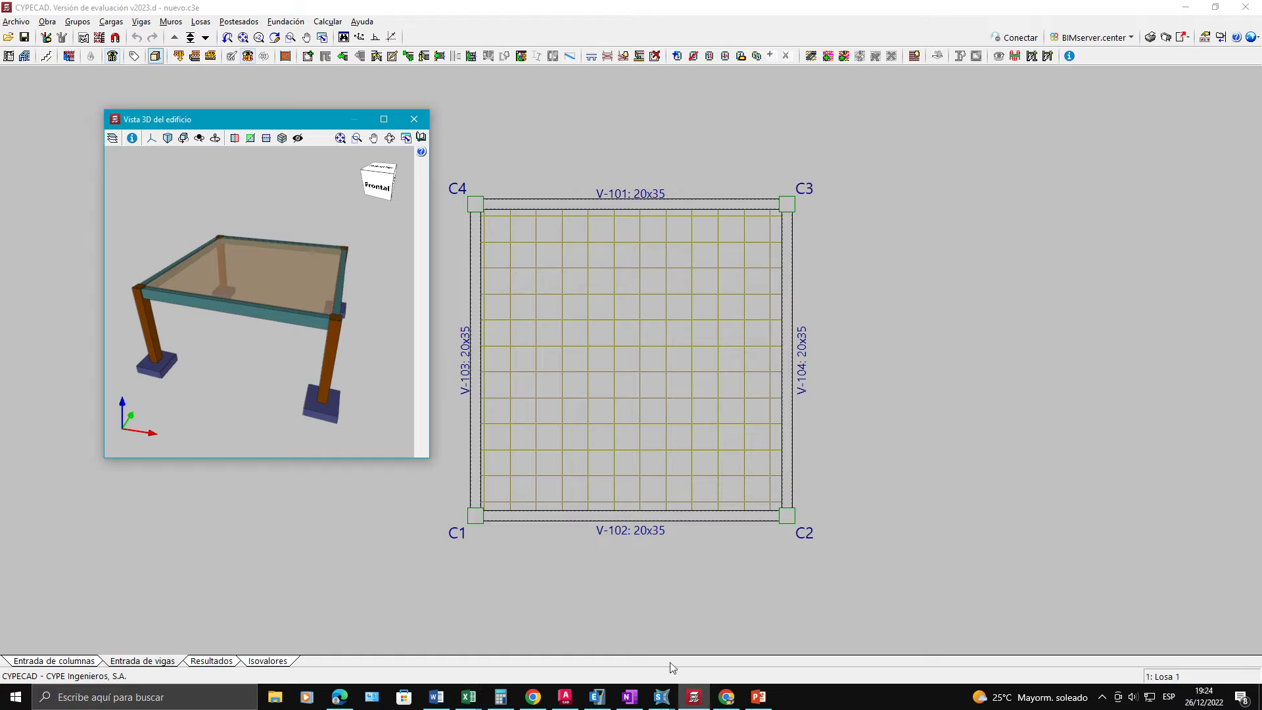
click(413, 120)
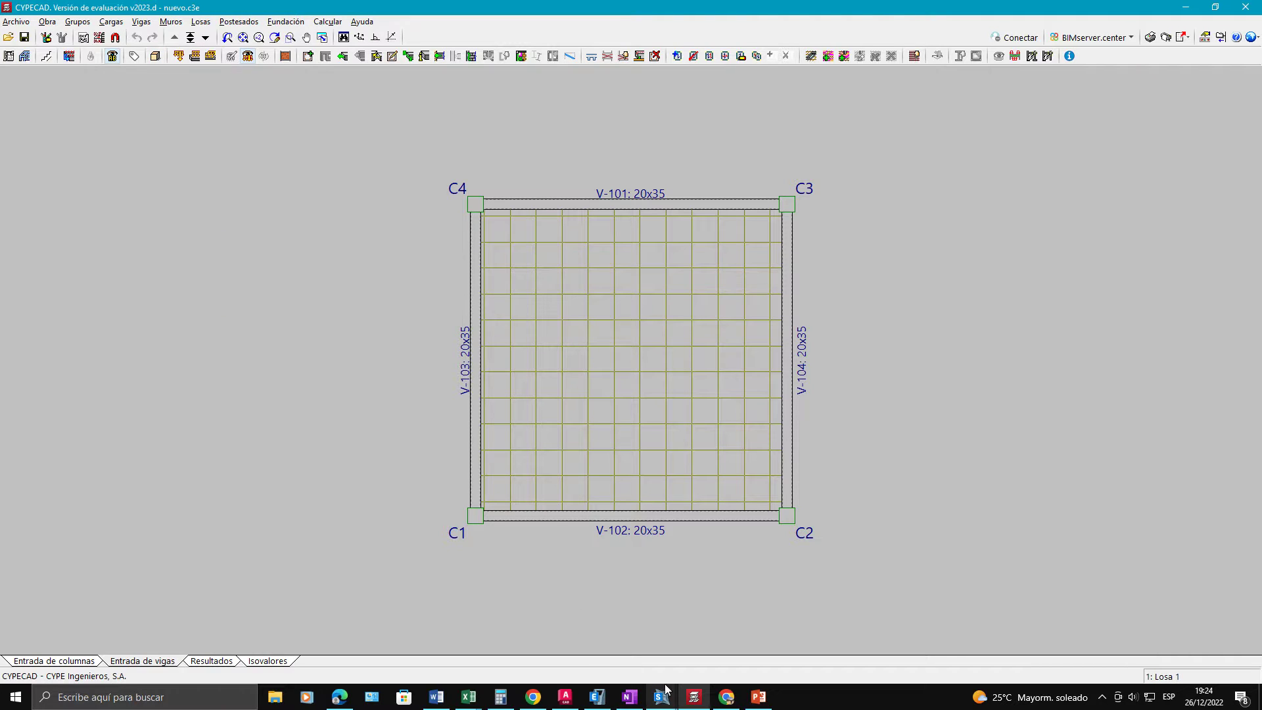
click(695, 698)
mouse_move(658, 702)
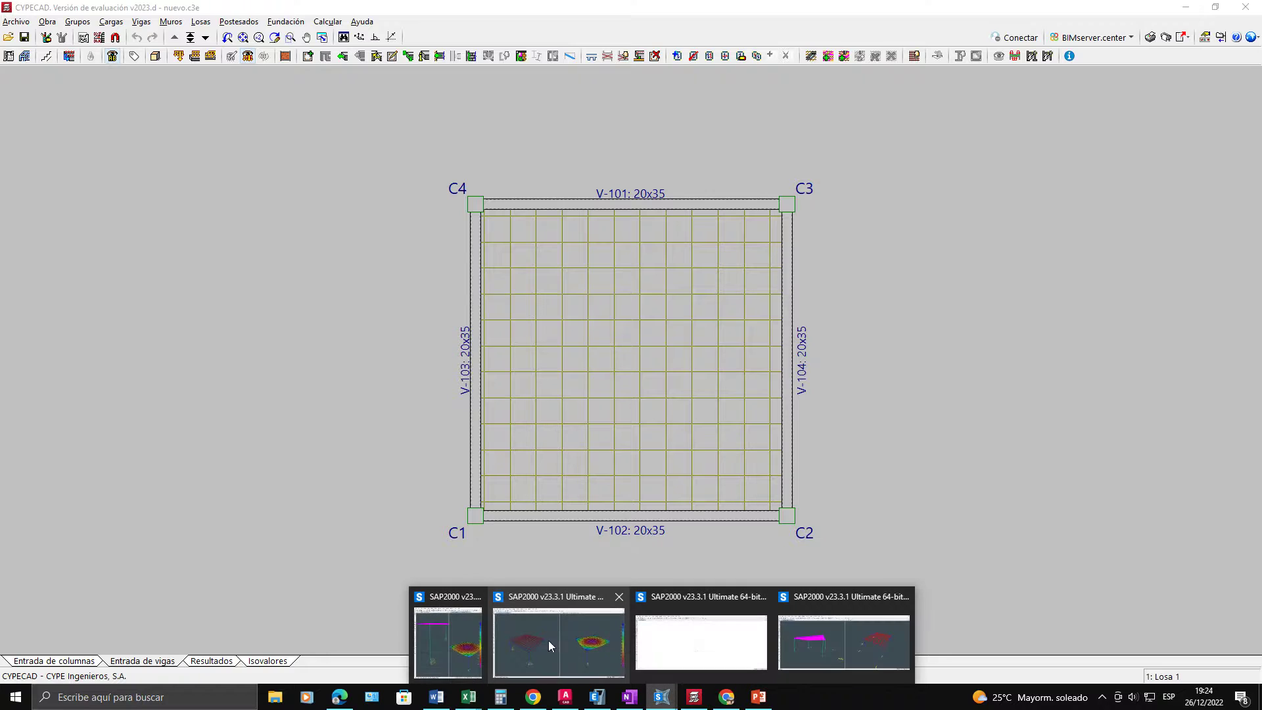
click(440, 628)
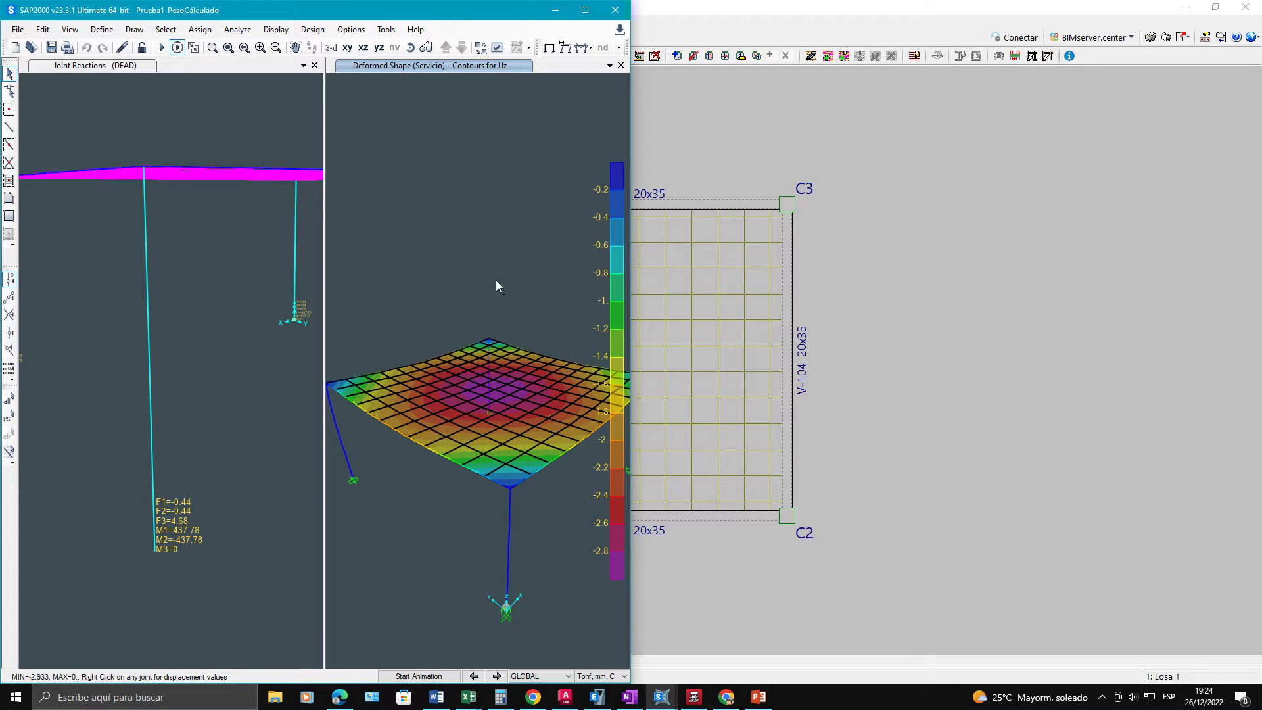
click(584, 10)
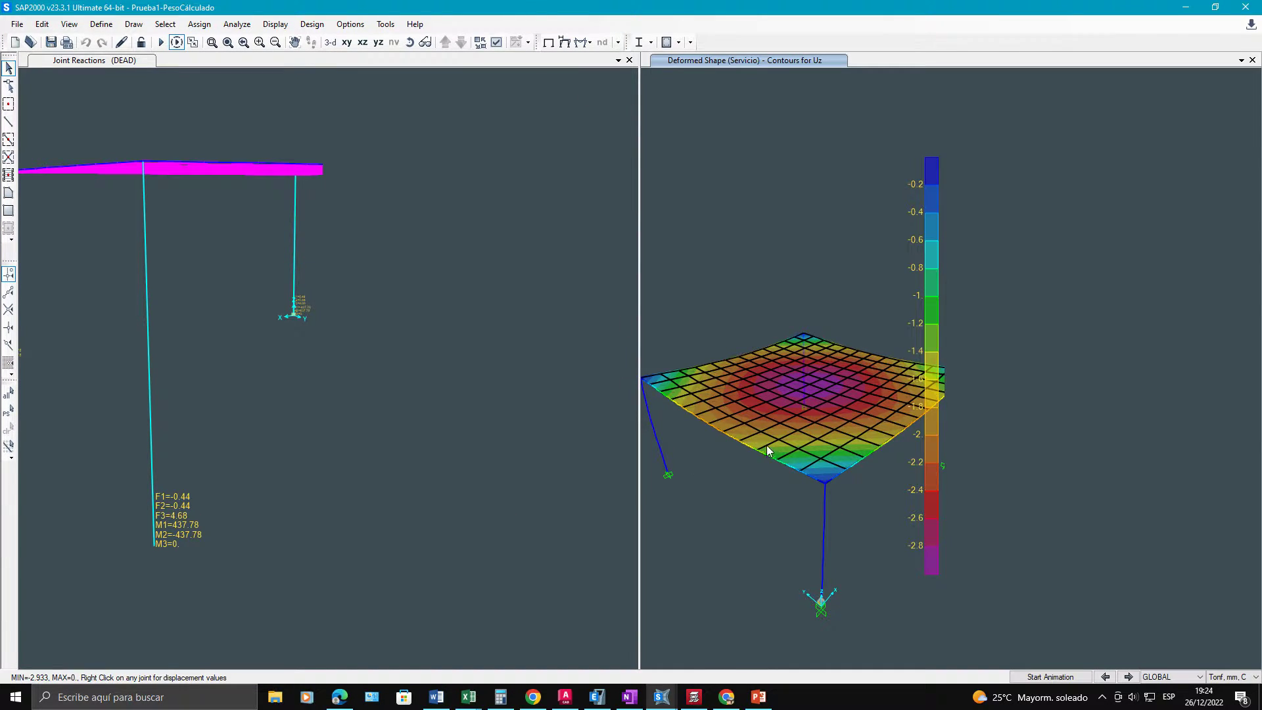
scroll(743, 498, up, 3)
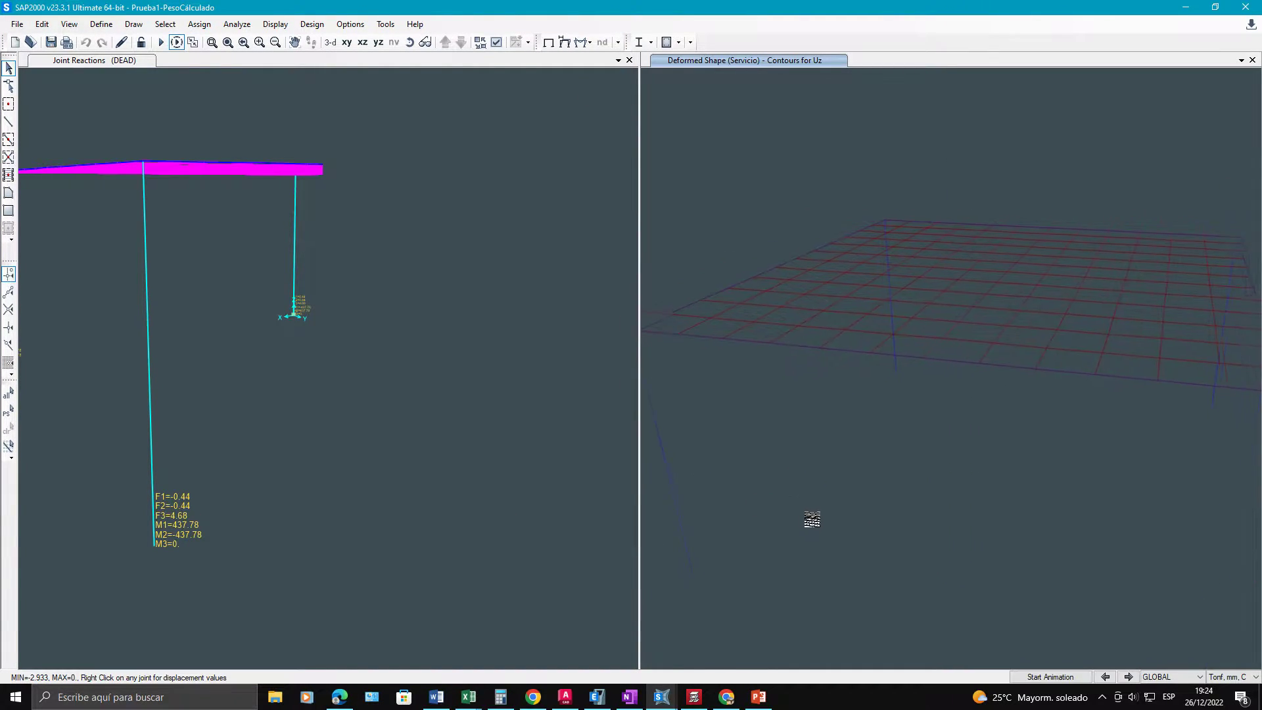
Step: Set the membrane and bending thickness of the Losa shell area section to the equivalent height of 215.44 mm
click(103, 24)
mouse_move(142, 62)
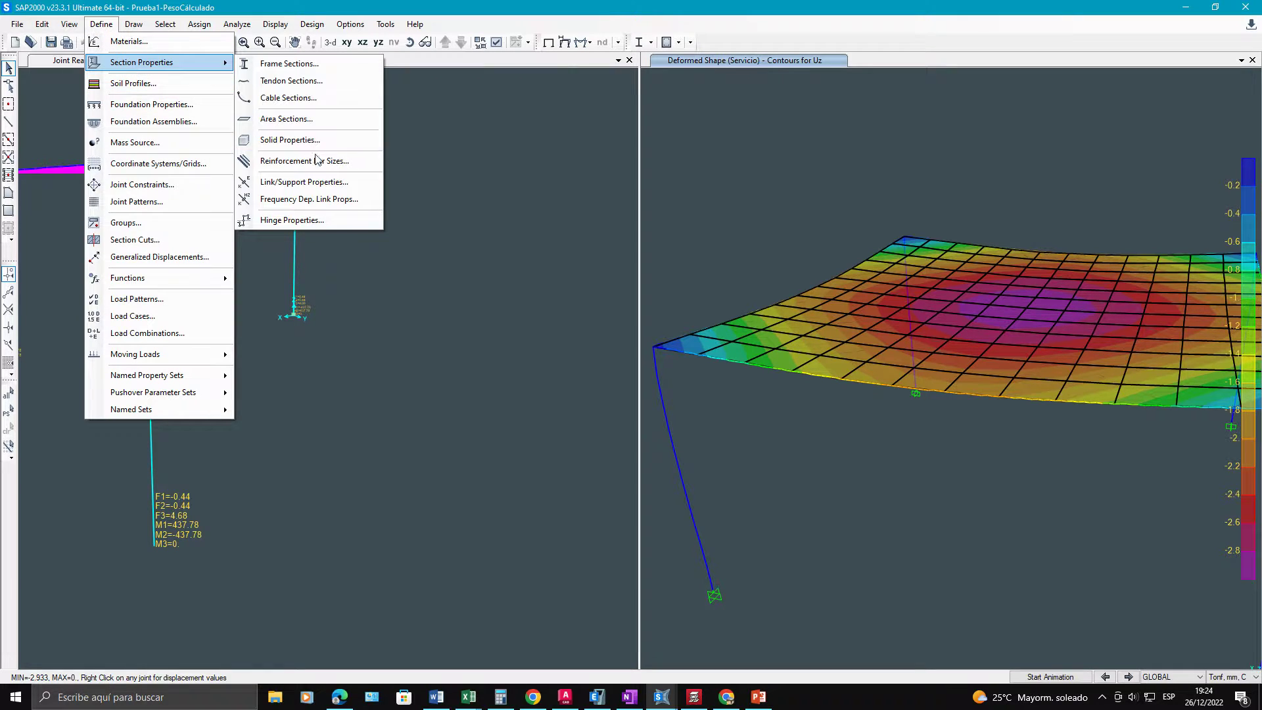
click(309, 129)
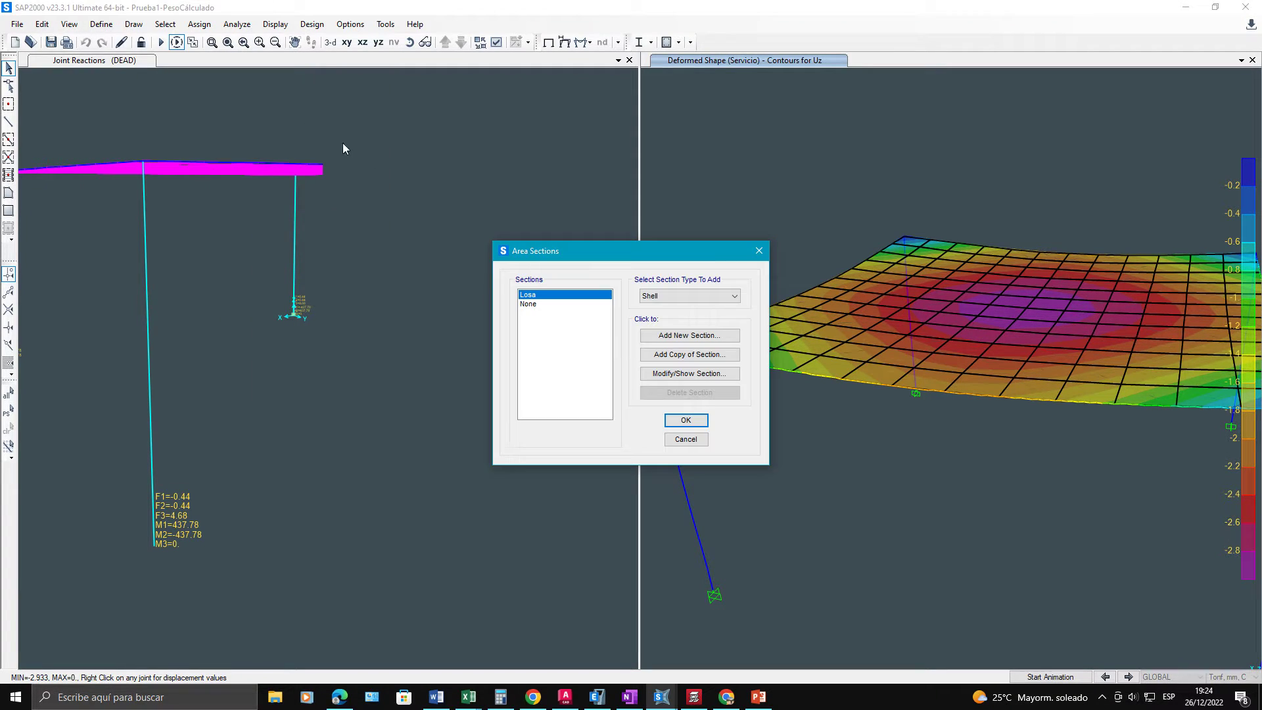
click(668, 373)
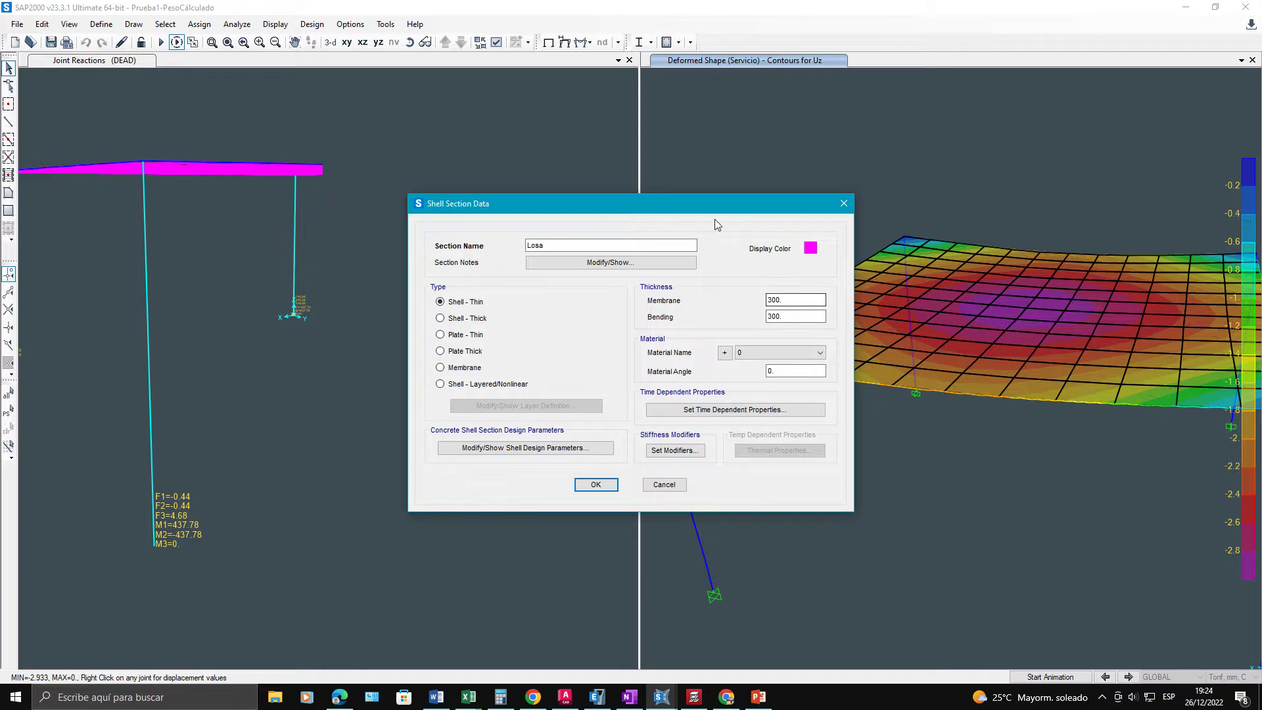
drag(665, 203, 458, 180)
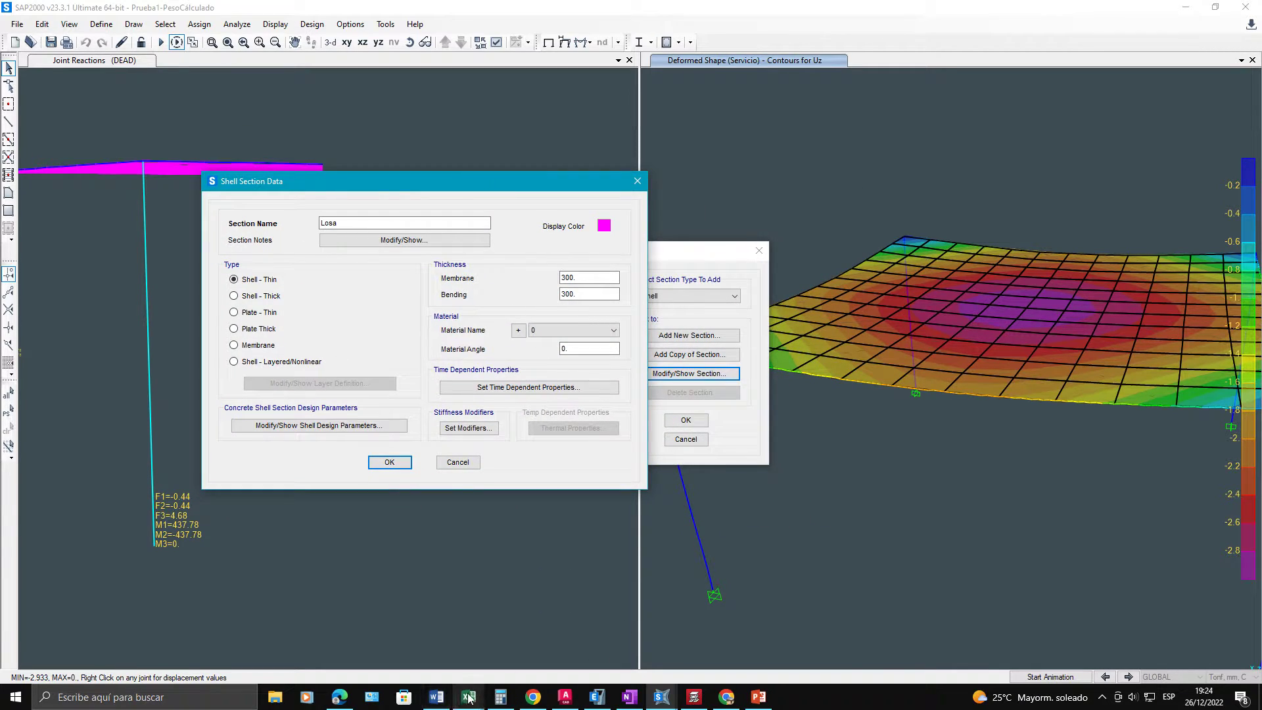
mouse_move(469, 696)
mouse_move(457, 652)
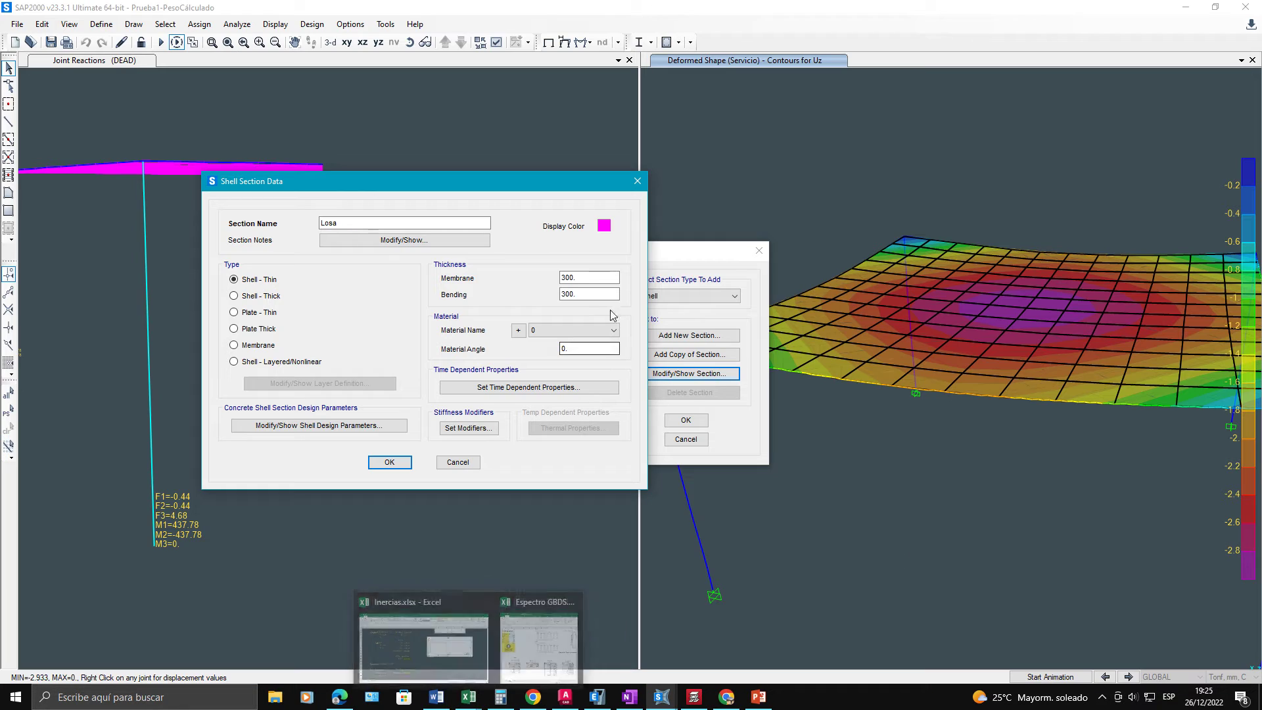
text(21)
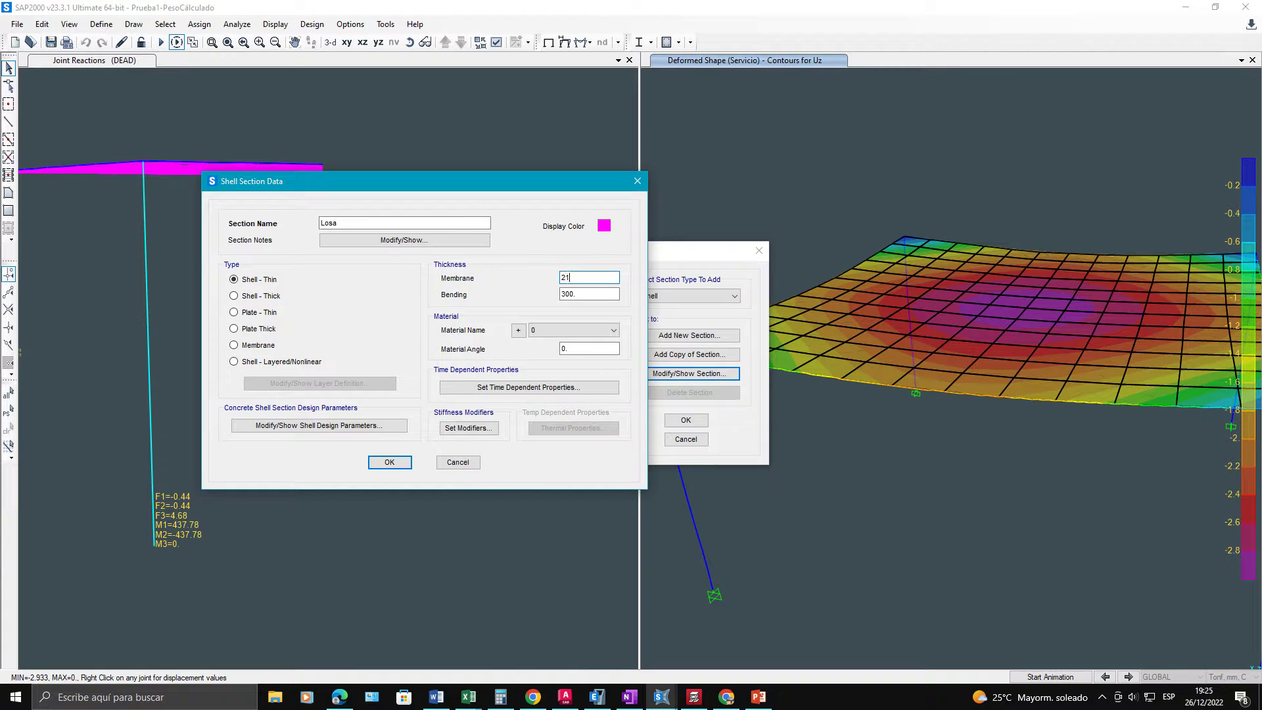
text(.544cm)
key(Return)
double_click(585, 296)
text(215.44)
Step: Choose material 0 as the material of the Losa shell section
click(549, 329)
click(541, 331)
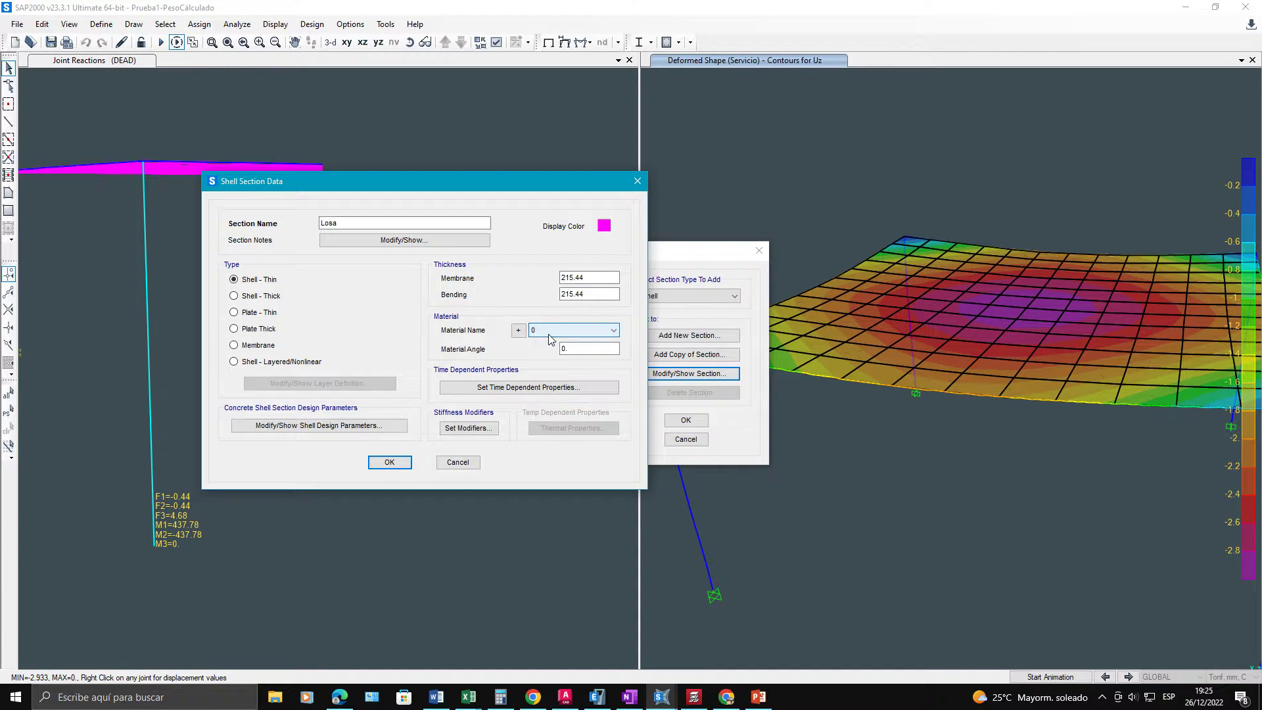
click(542, 330)
click(541, 332)
click(541, 332)
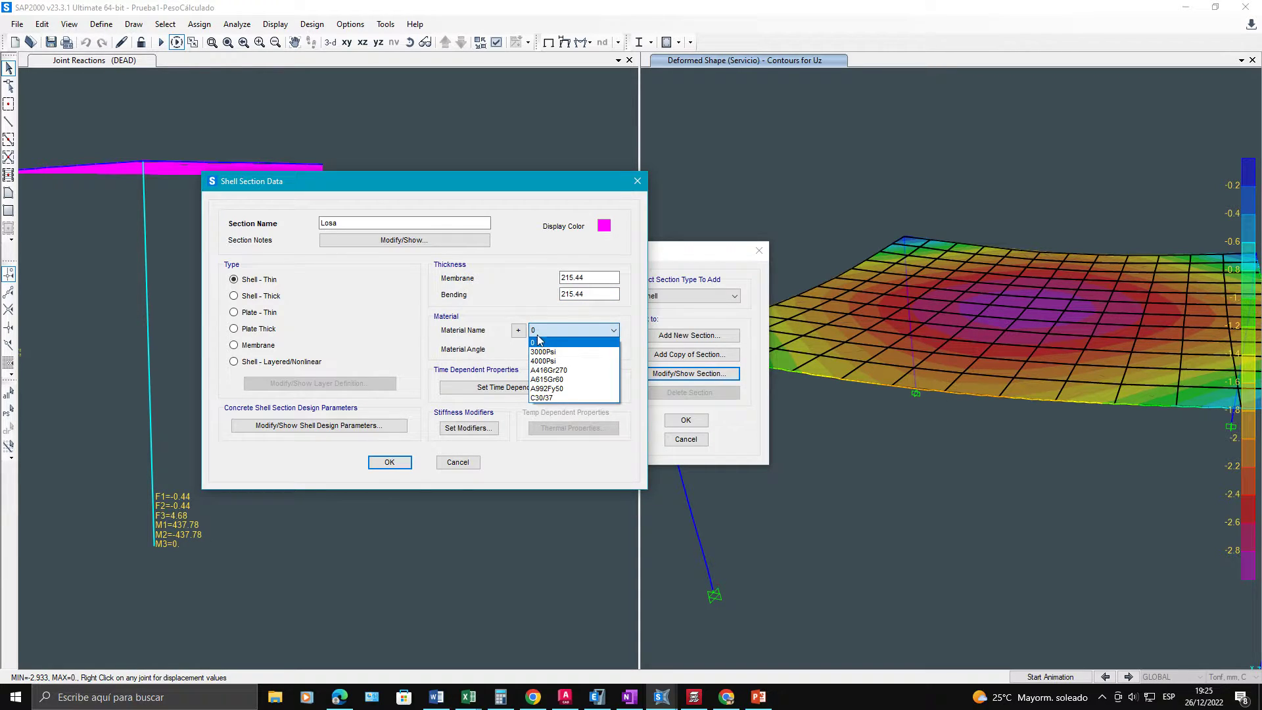
click(541, 343)
Step: Check material 0's grade, specified compressive strength and weight per unit volume, and accept the Losa section definition
click(518, 330)
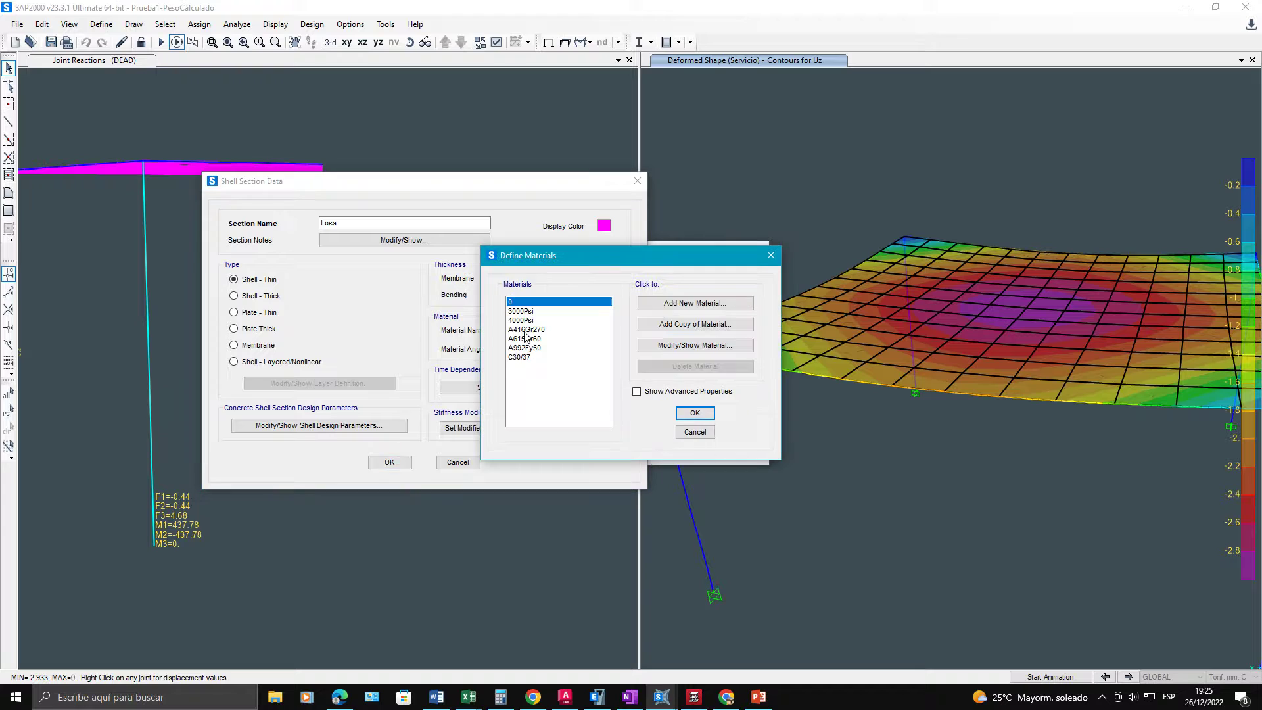
click(669, 343)
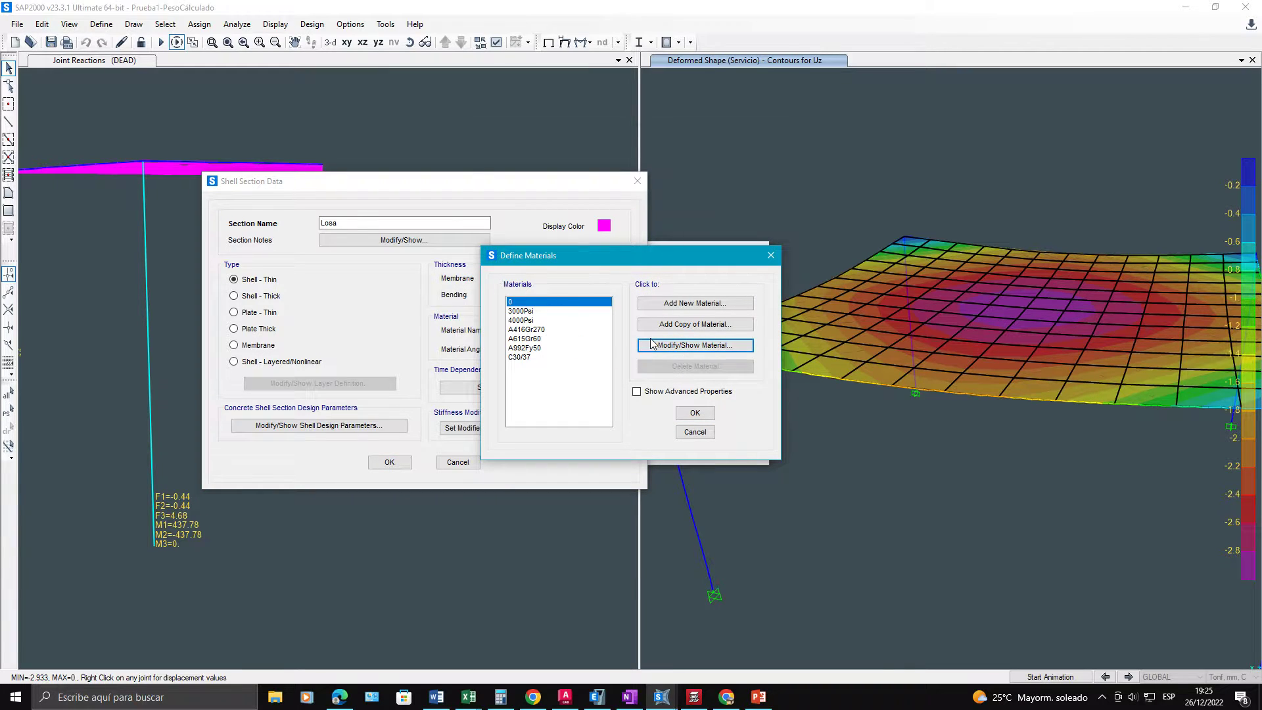
drag(683, 216, 610, 219)
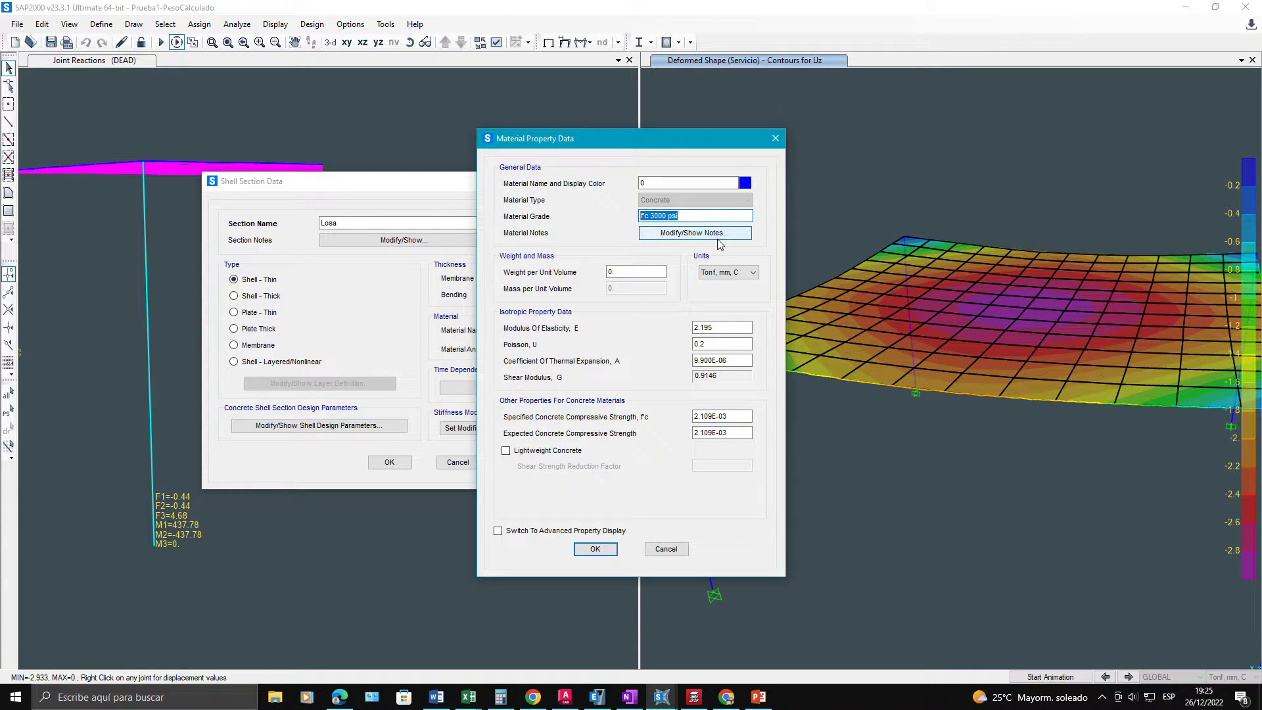
drag(744, 417, 654, 424)
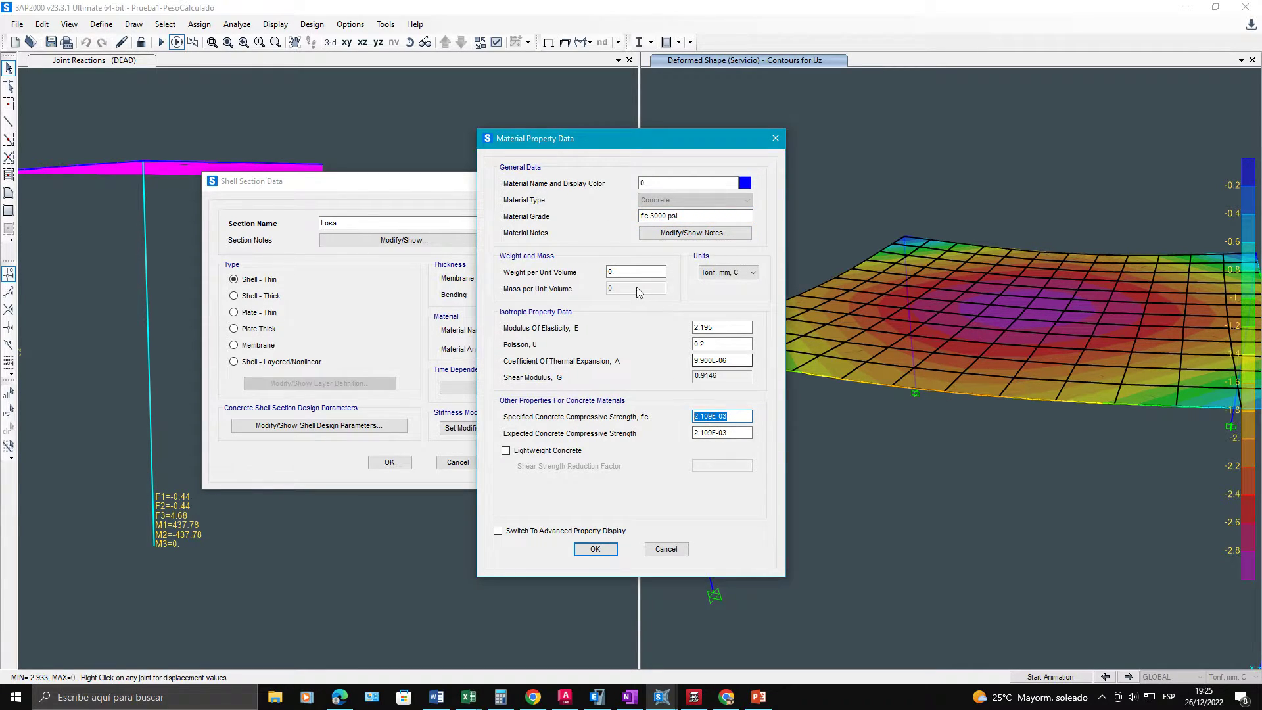
drag(629, 270, 546, 277)
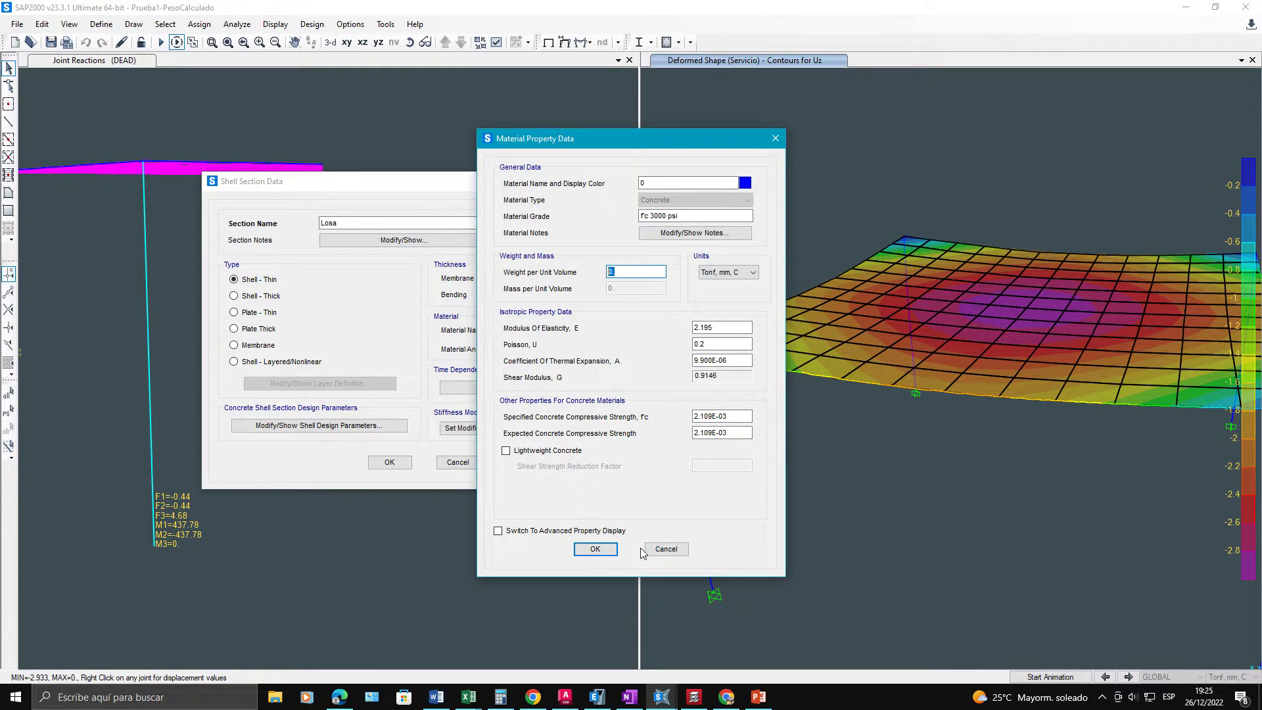
click(608, 551)
click(685, 418)
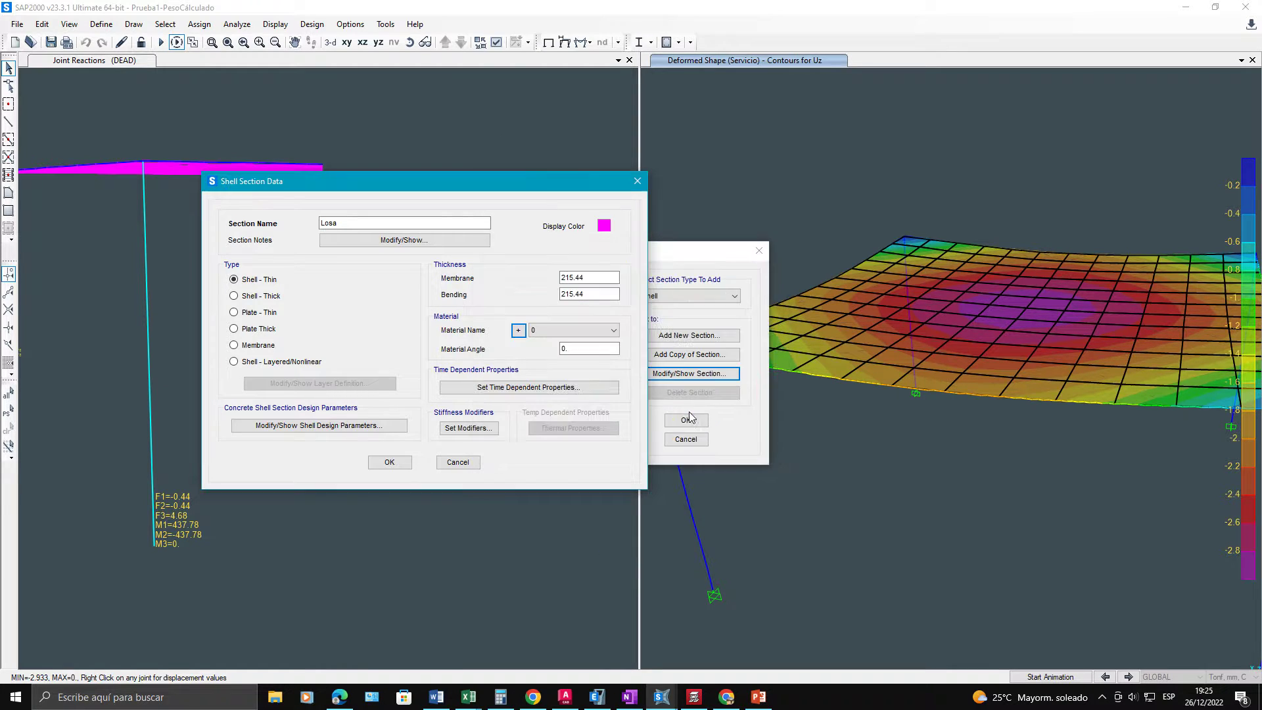
click(389, 462)
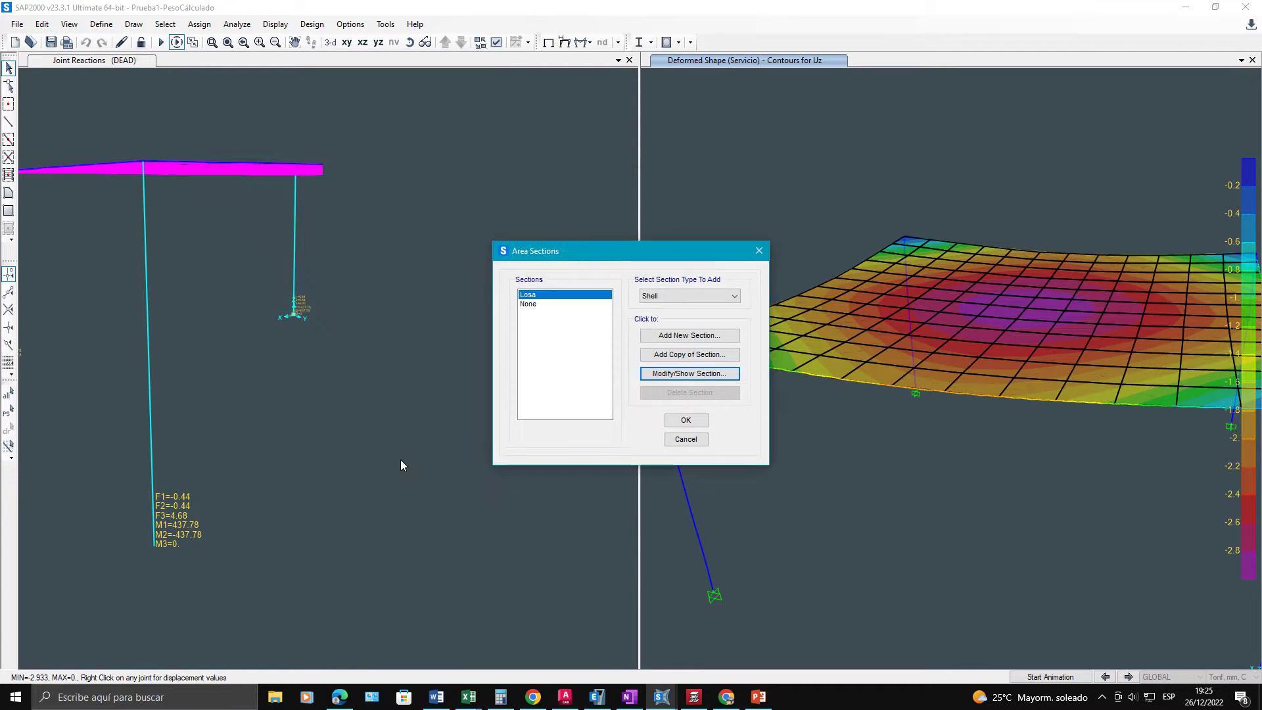
click(683, 419)
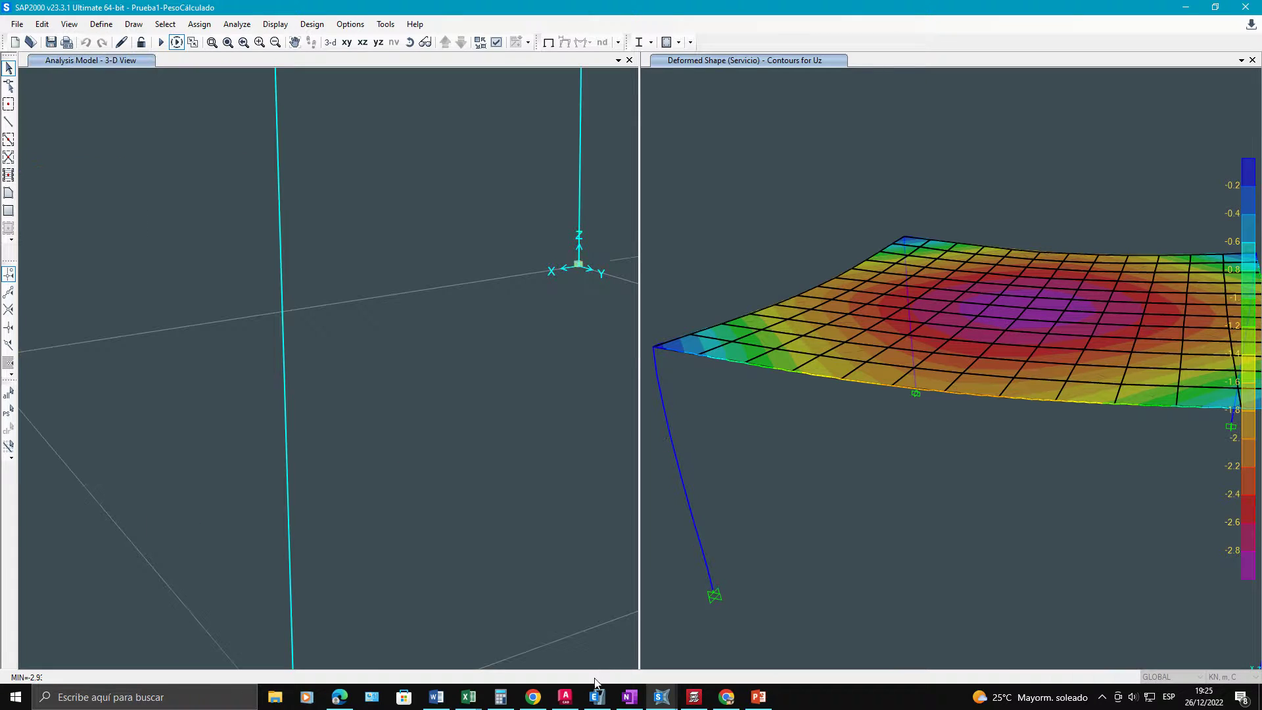
Step: Switch to the SAP2000 model Prueba1-Viguetas to view its results, and bring up the model Prueba1
mouse_move(663, 703)
click(633, 640)
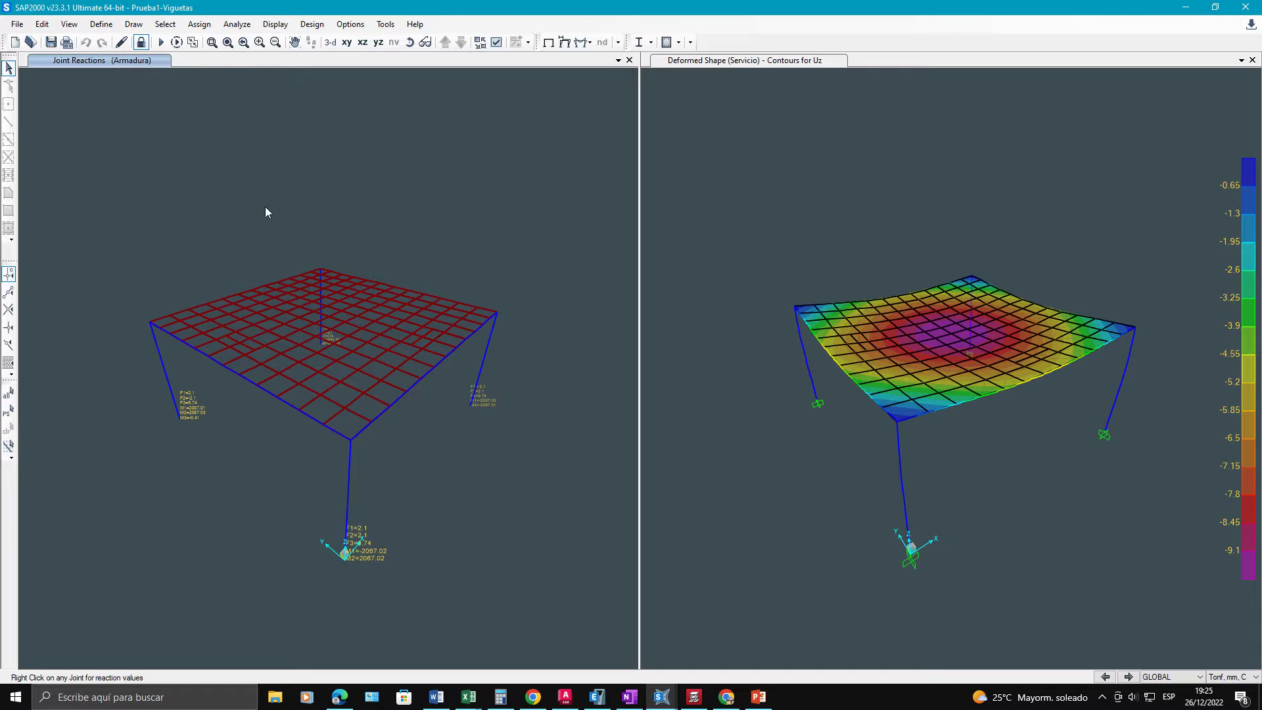
mouse_move(662, 698)
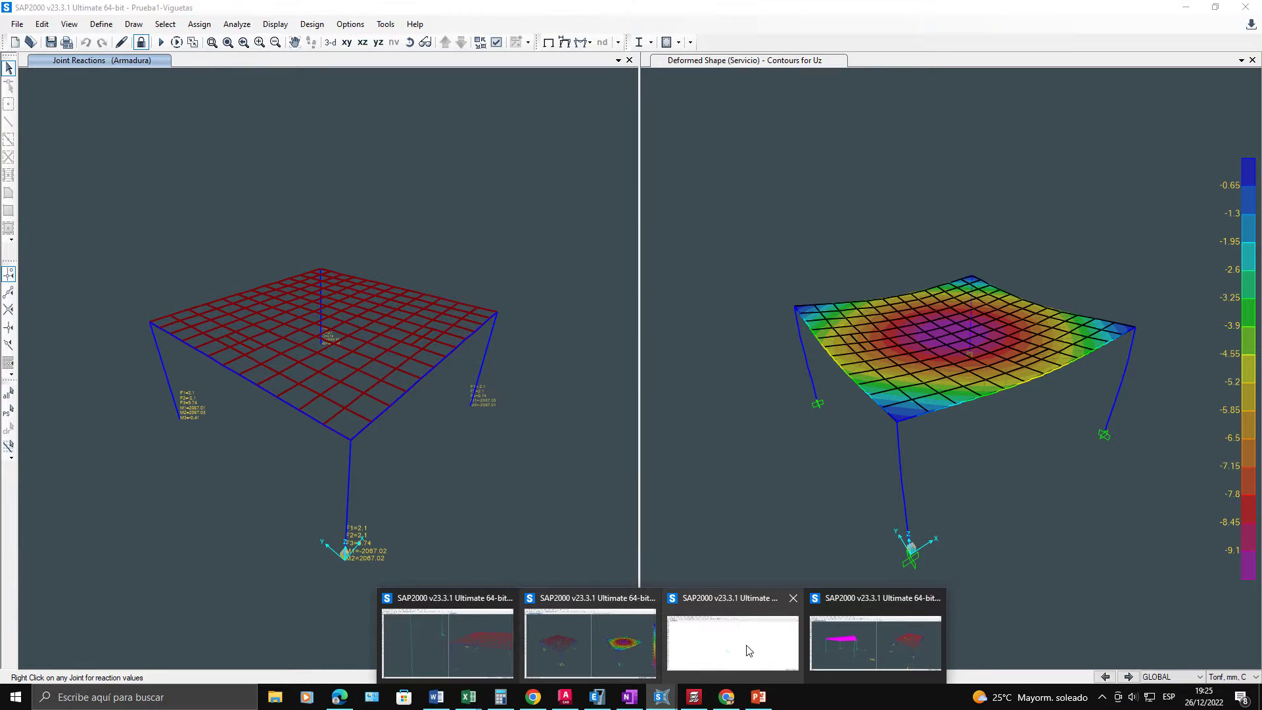
mouse_move(748, 651)
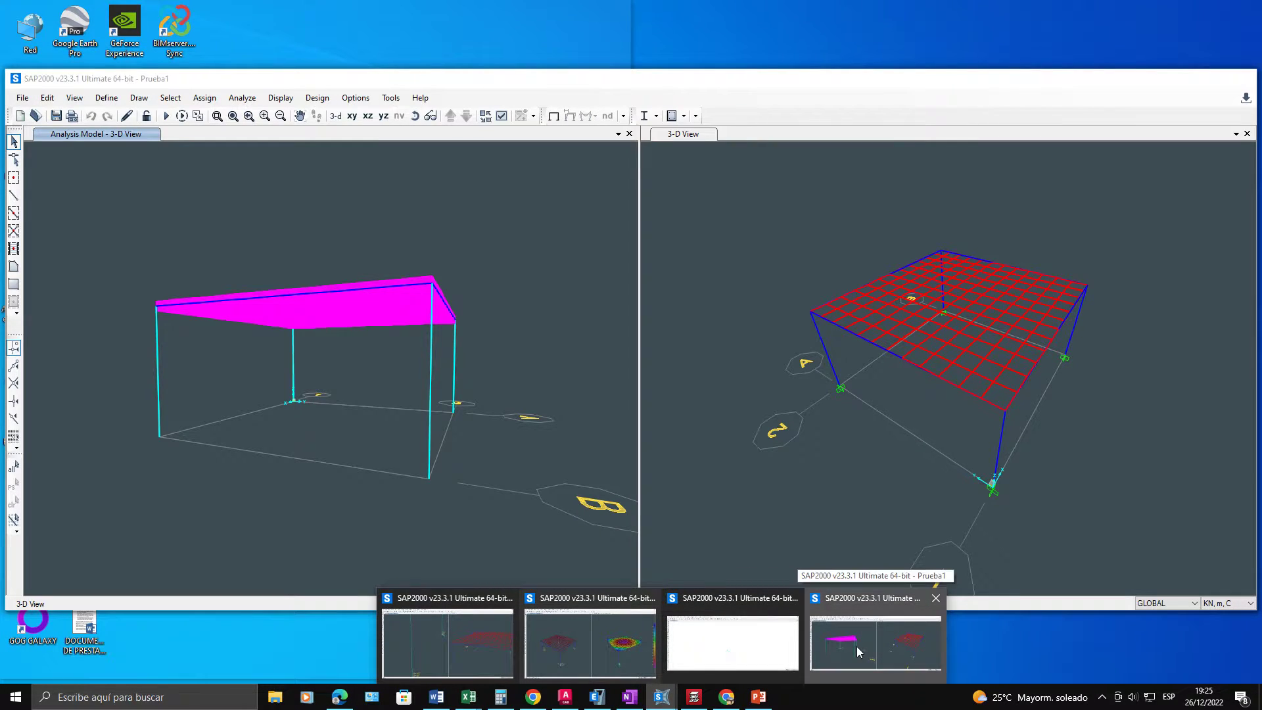
click(857, 646)
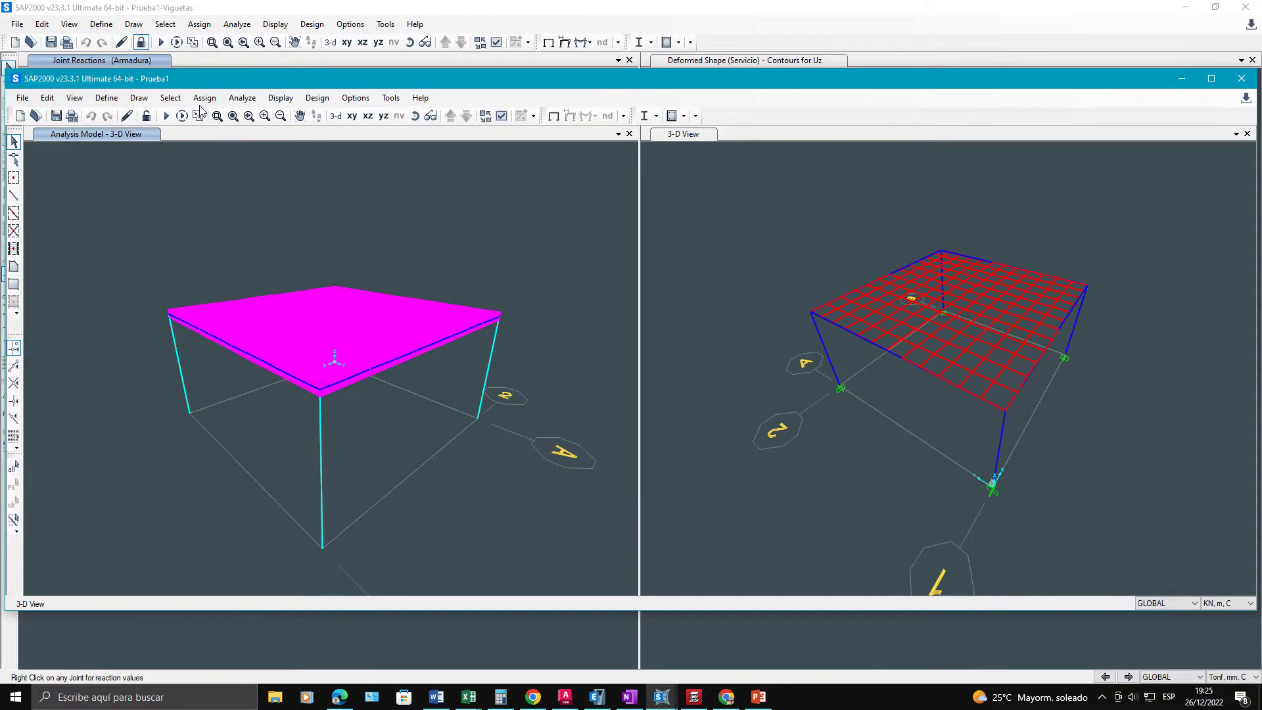
Step: Check the membrane and bending thickness of the Losa shell section in Prueba1 and close the area section definitions
click(106, 98)
mouse_move(200, 141)
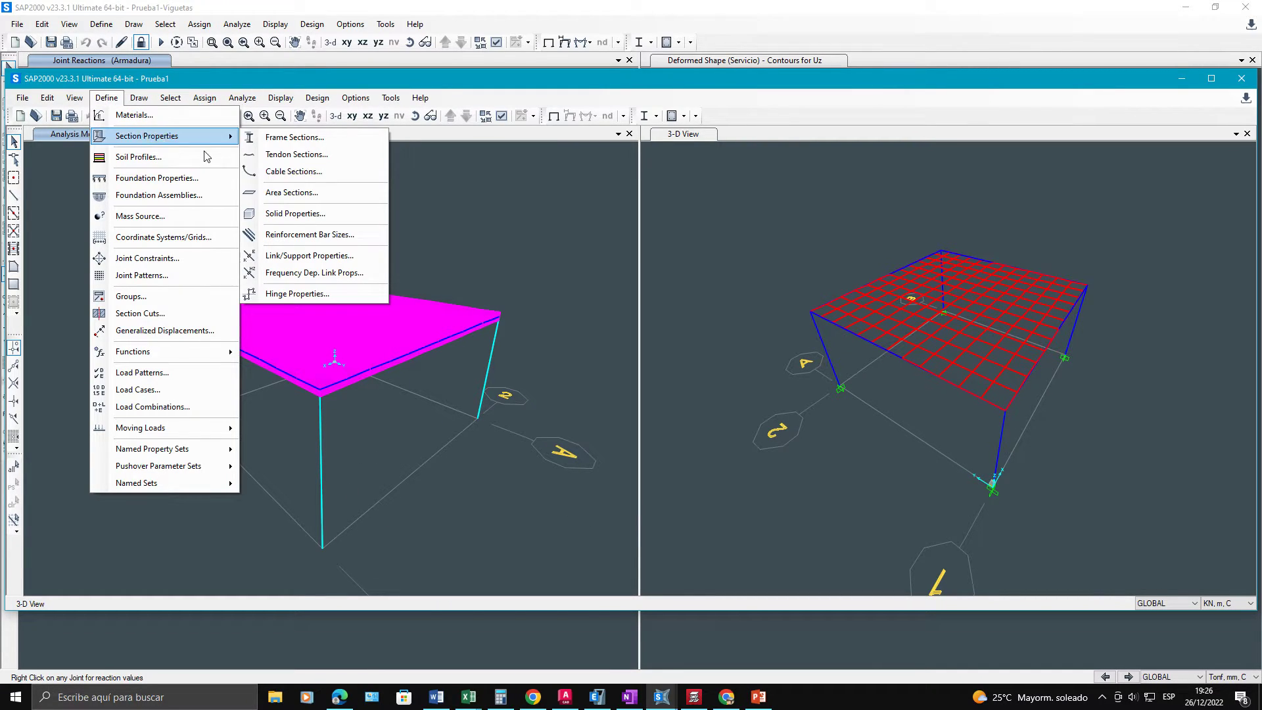
click(307, 198)
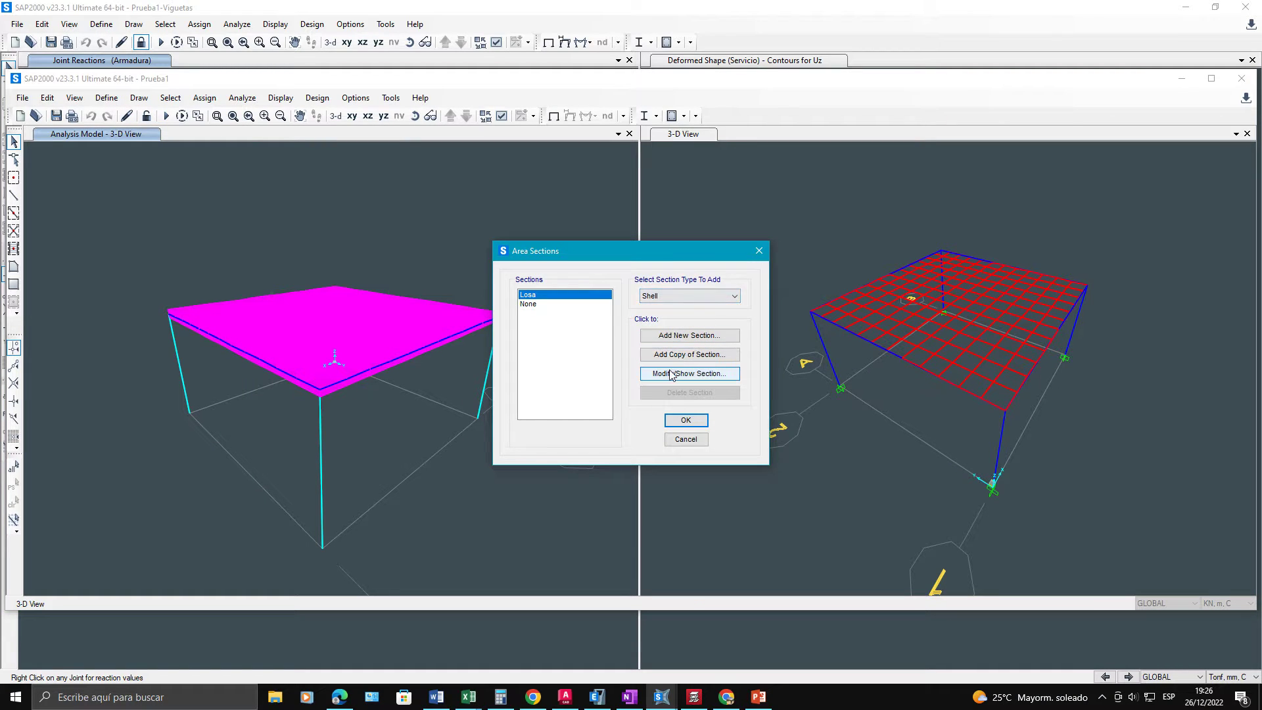
click(670, 373)
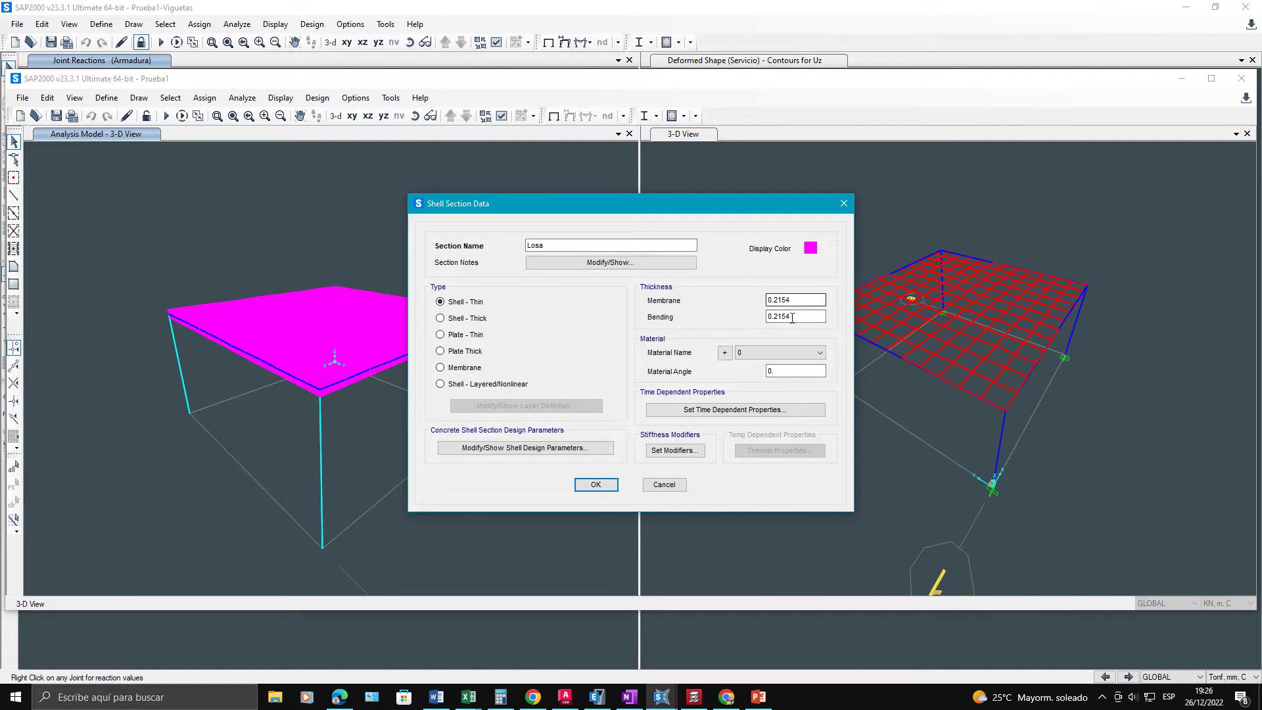
click(596, 484)
click(680, 441)
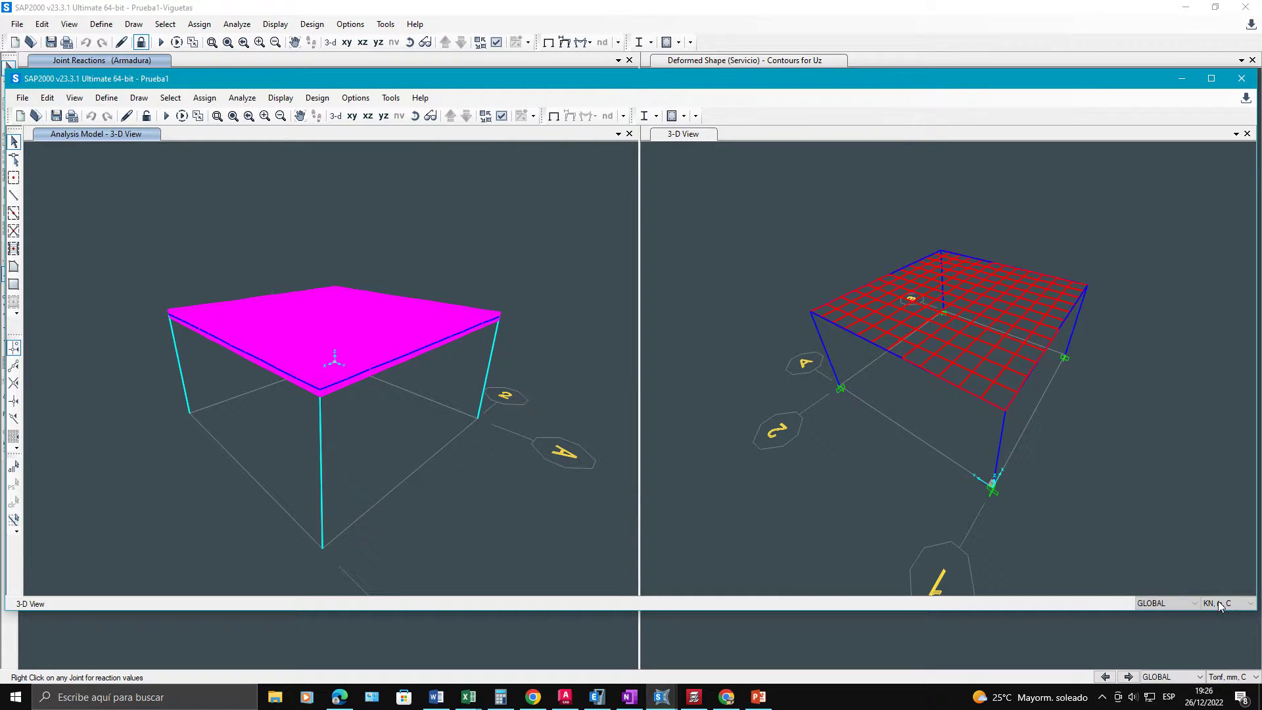
Step: Set the units of Prueba1 to Tonf, mm, C, and look at the joint reactions in Prueba1-PesoCálculado before returning to Prueba1
click(1219, 604)
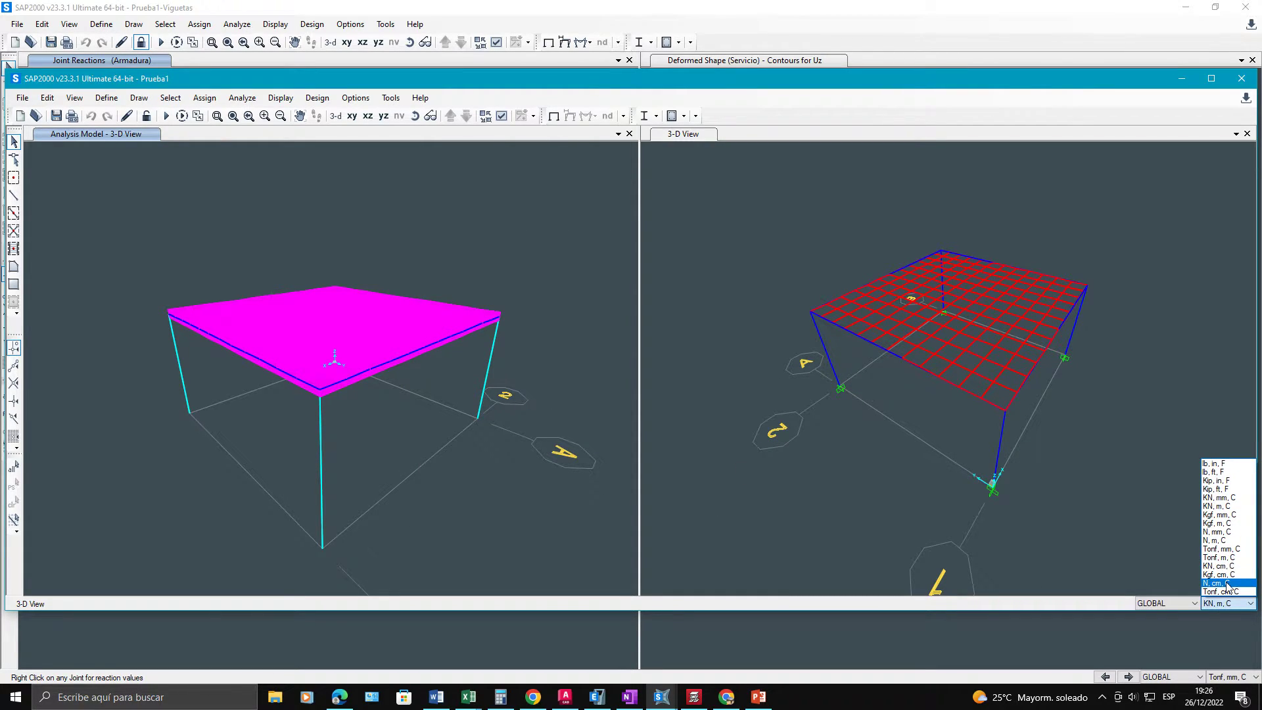
click(1223, 548)
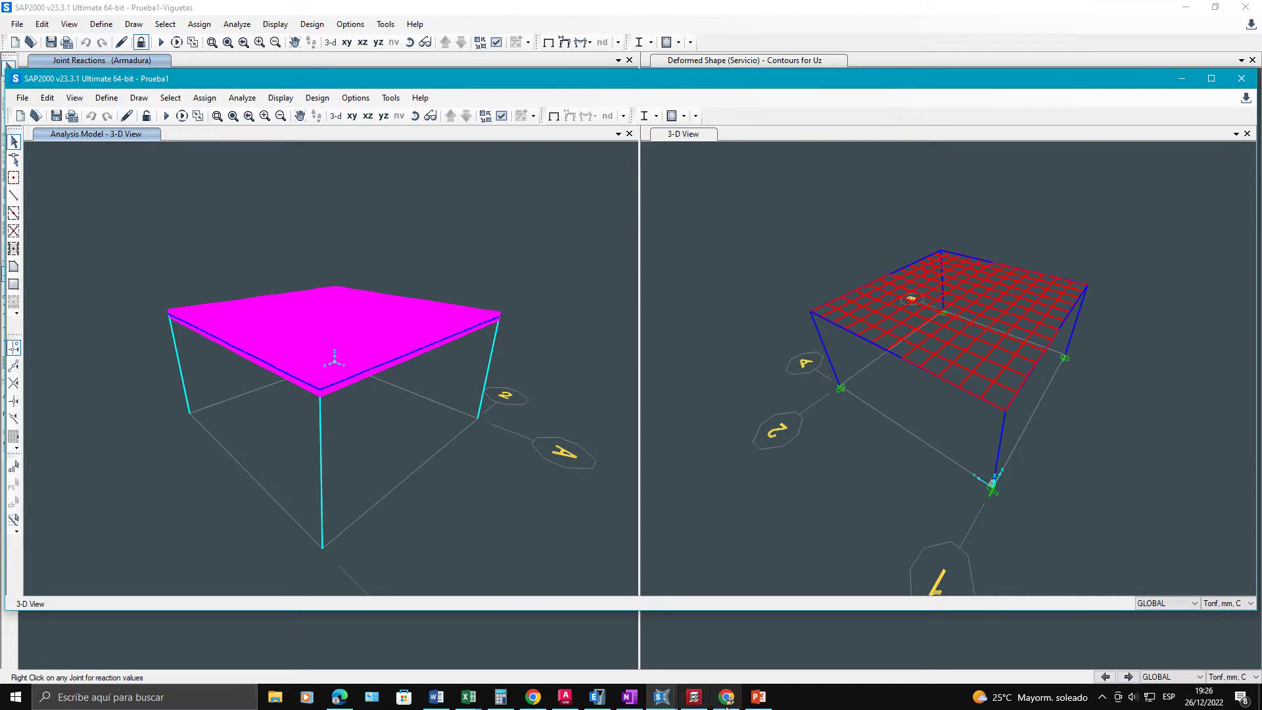
click(662, 696)
click(464, 630)
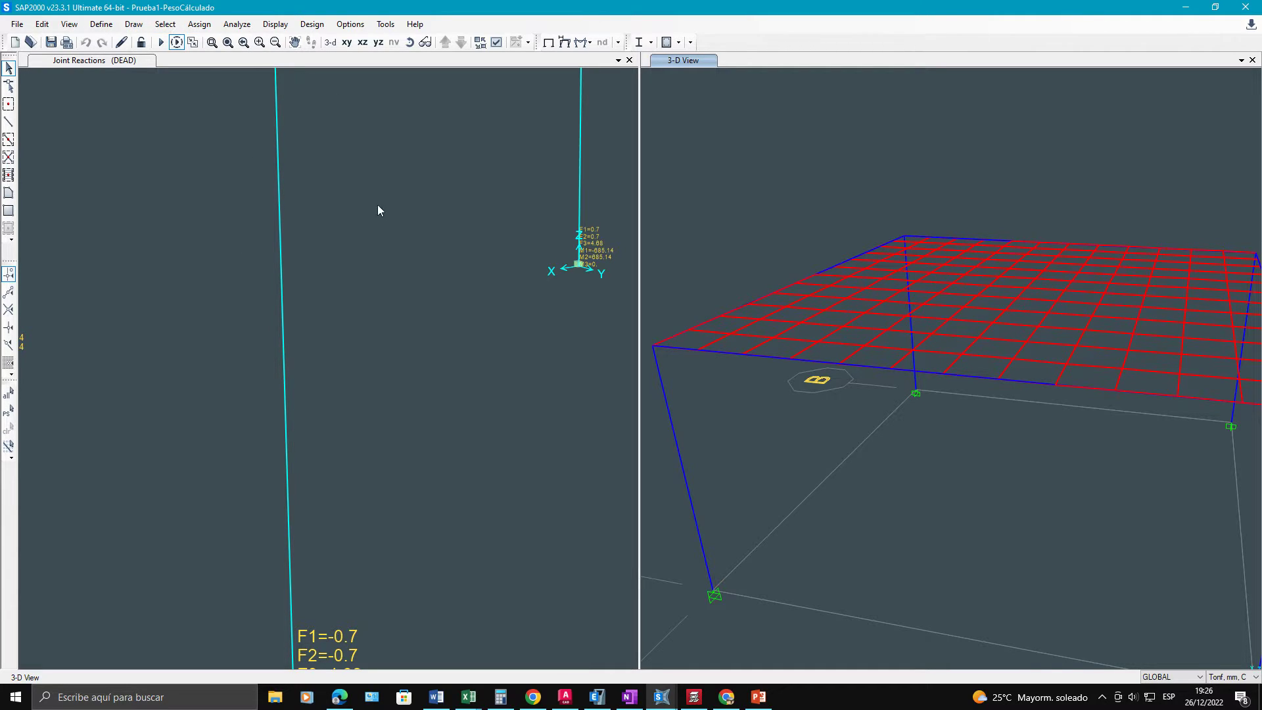
click(662, 697)
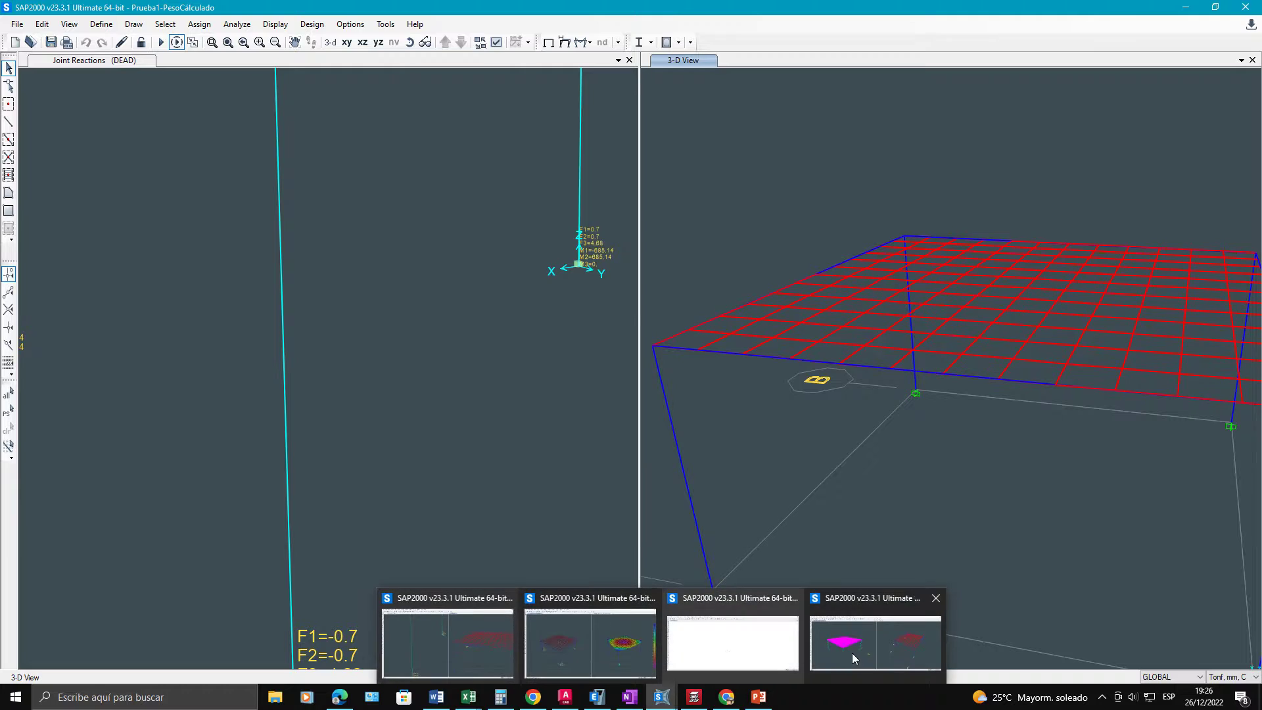
click(854, 658)
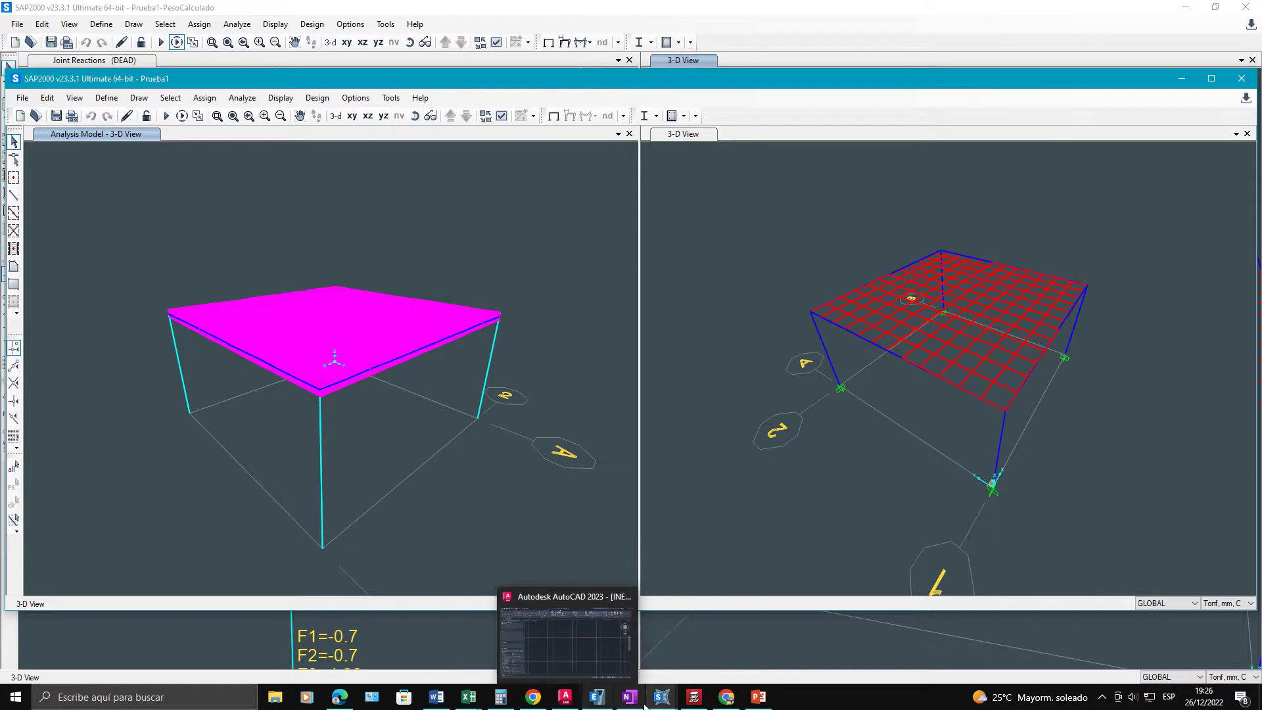
Step: Switch to CYPECAD and inspect the geometry, concrete volume and self-weight of the waffle slab block Caseton 30x50 without changing it
click(694, 696)
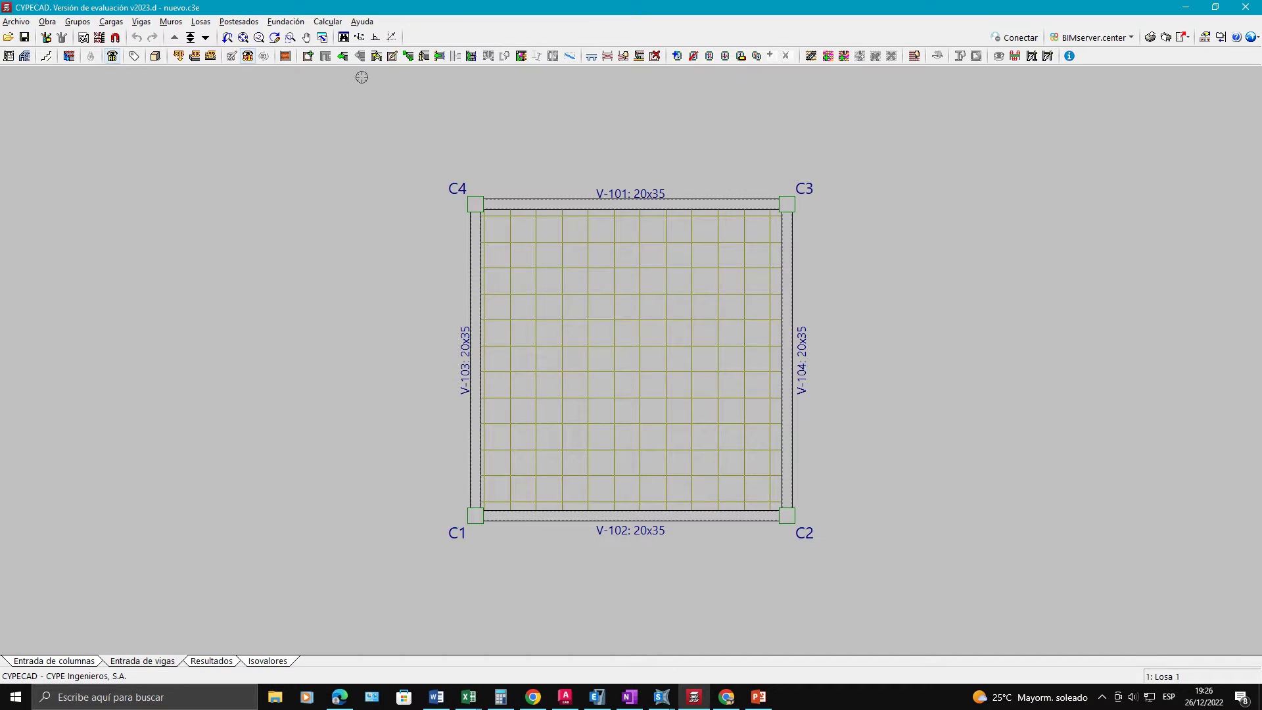
click(201, 22)
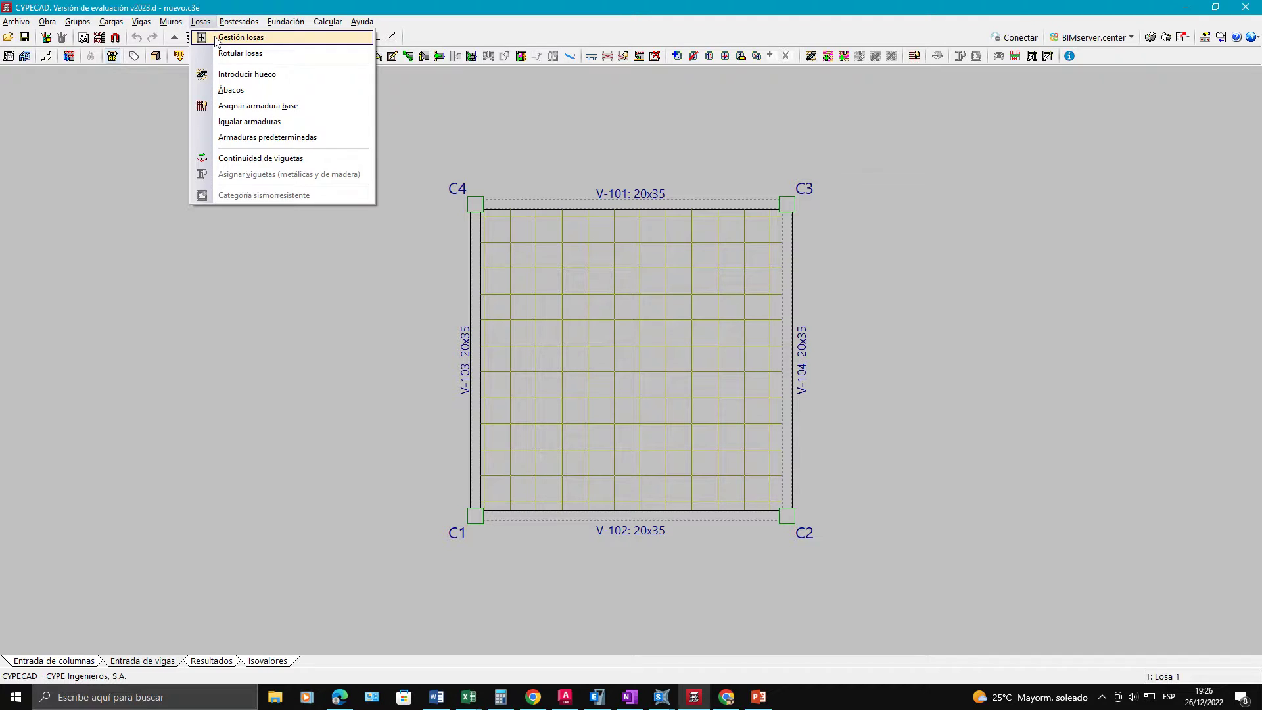
click(216, 39)
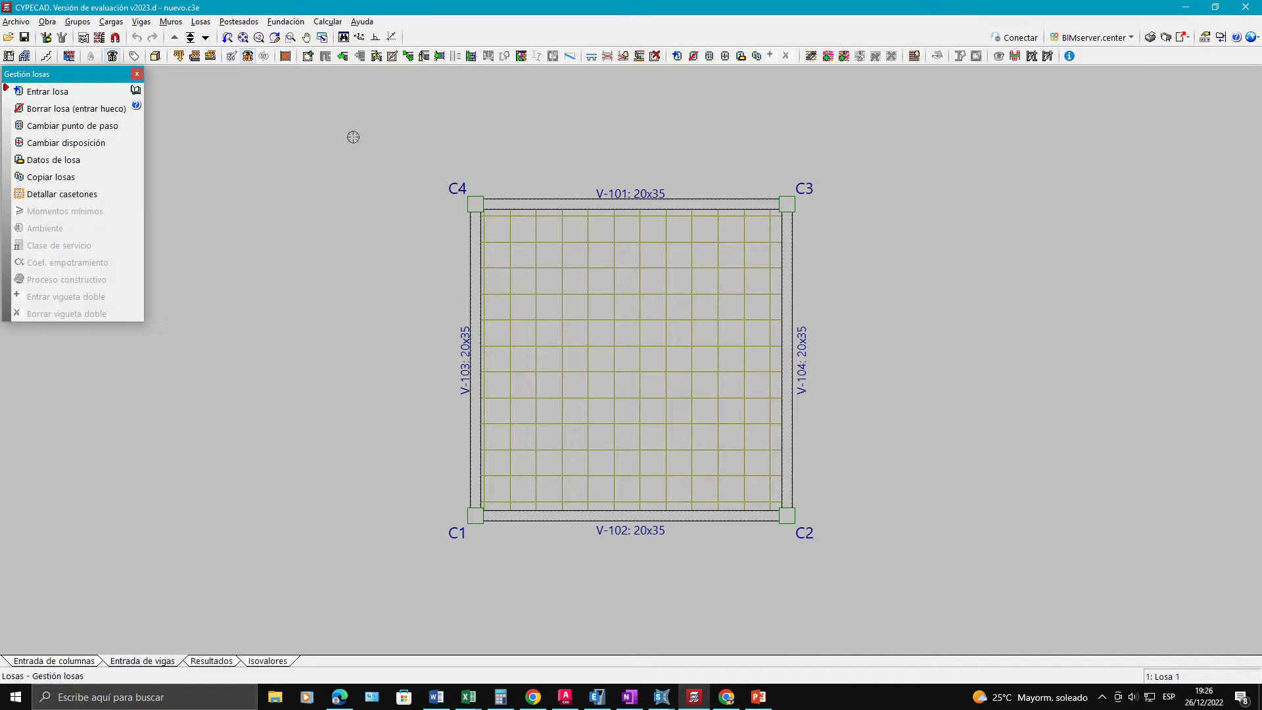
click(66, 92)
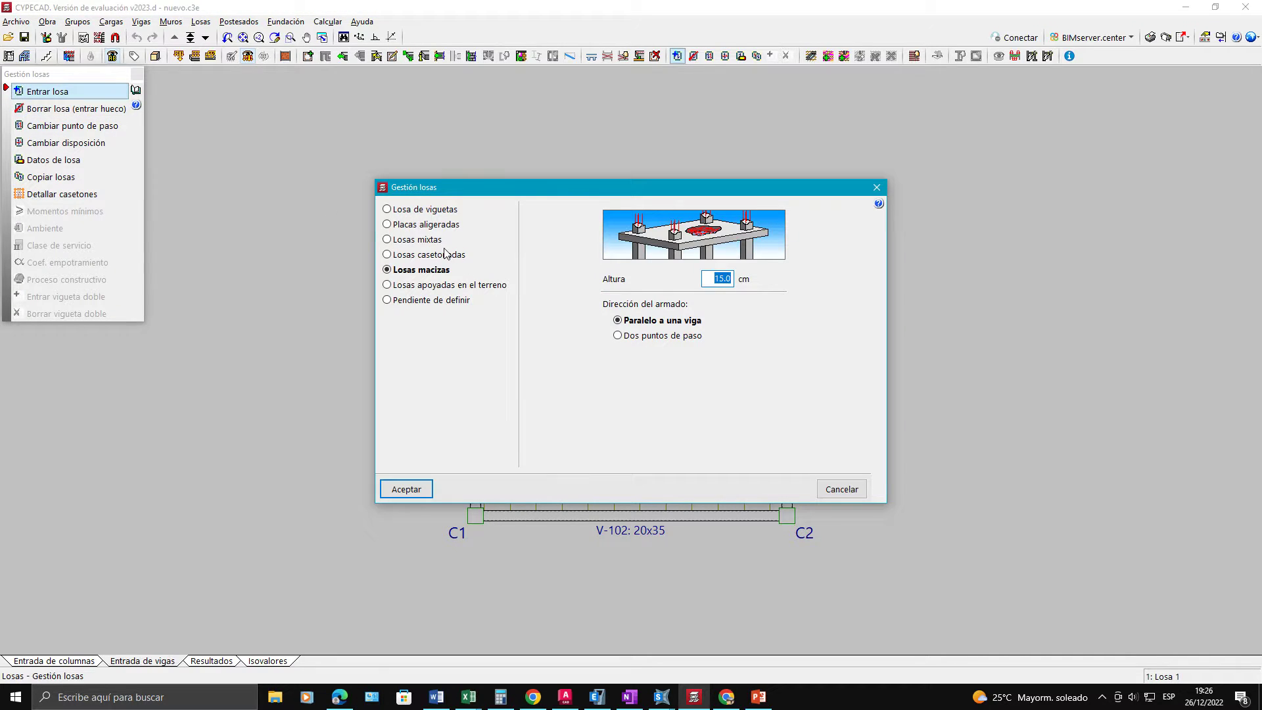
click(447, 254)
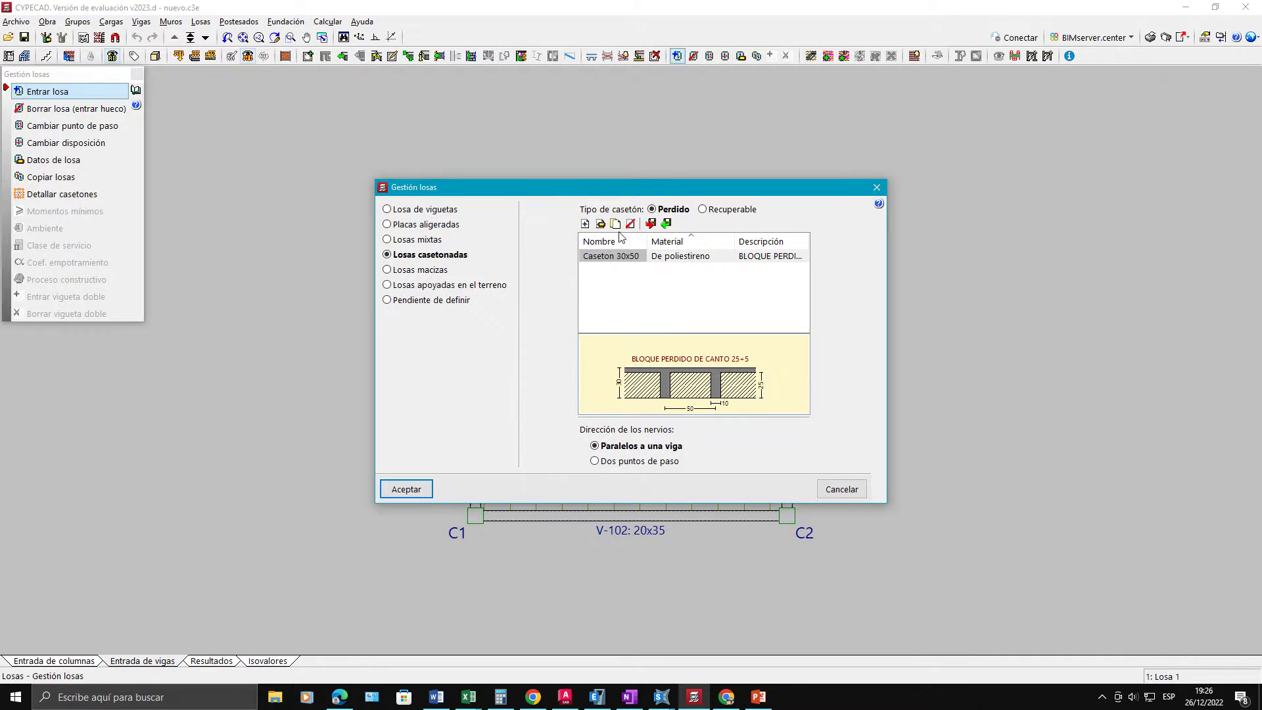
click(600, 223)
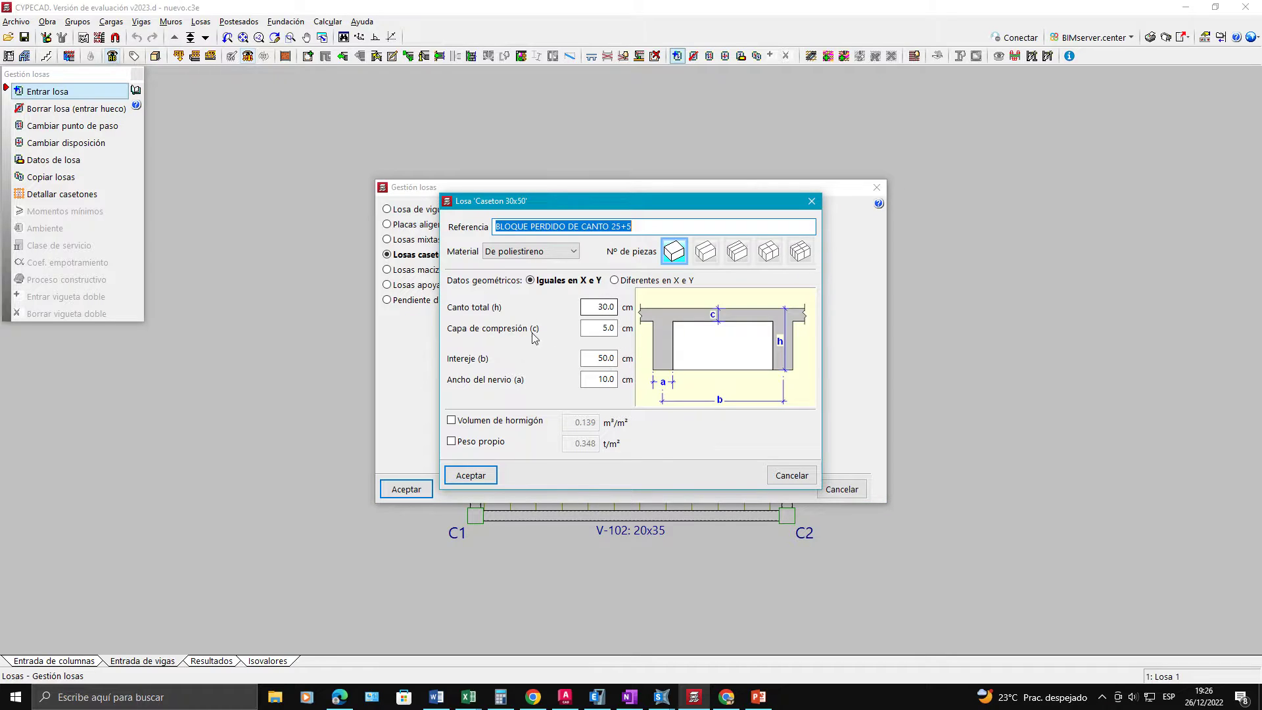
drag(632, 197, 610, 165)
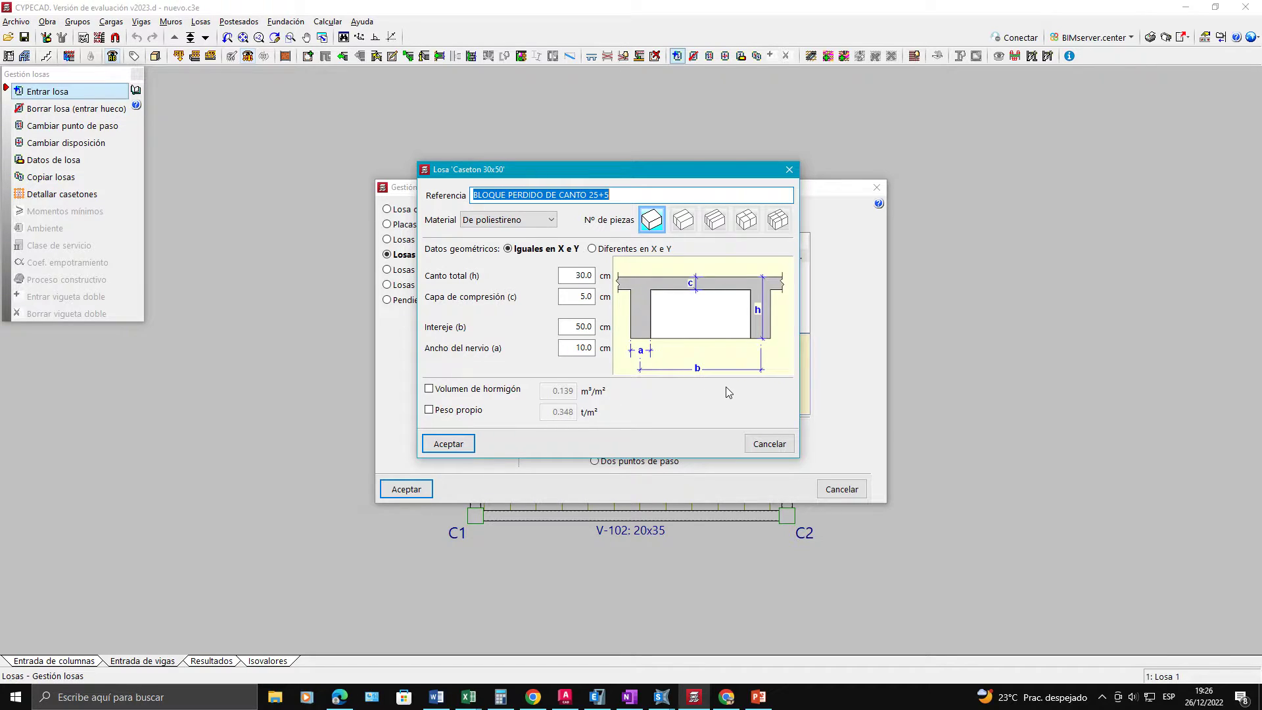
click(767, 444)
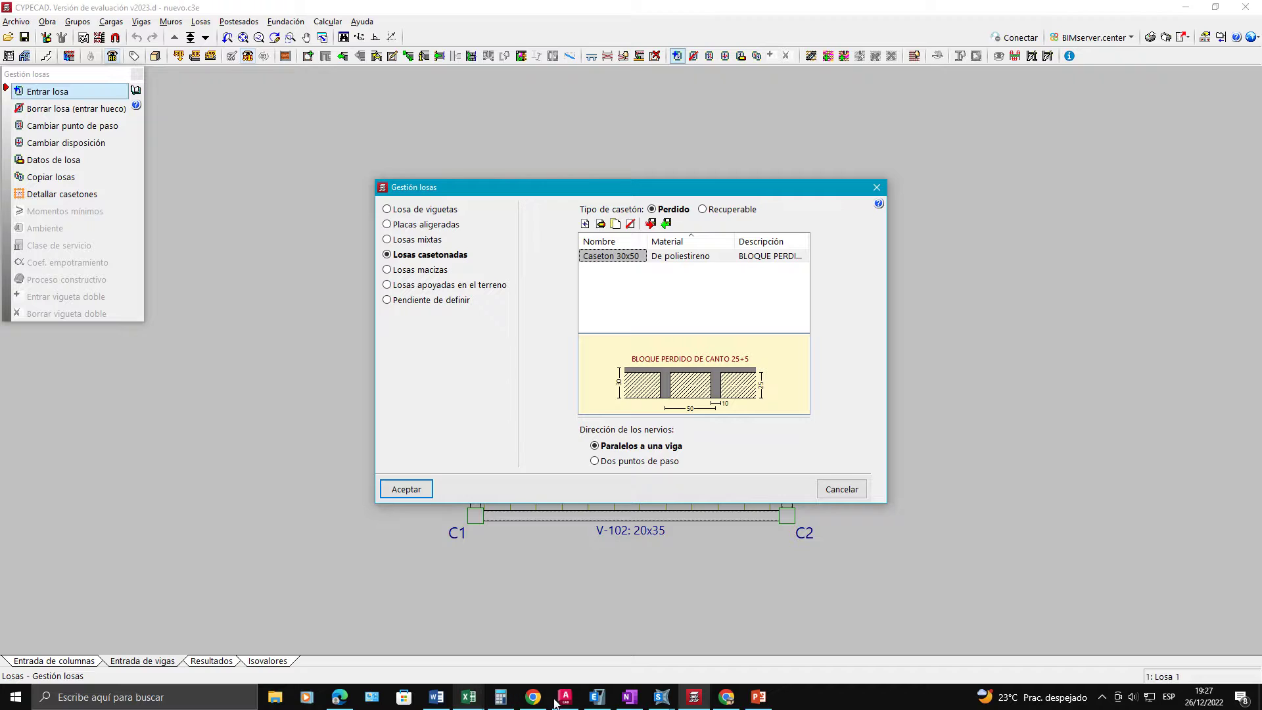
Step: Switch from CYPECAD to the Inercias.xlsx workbook in Excel
click(661, 696)
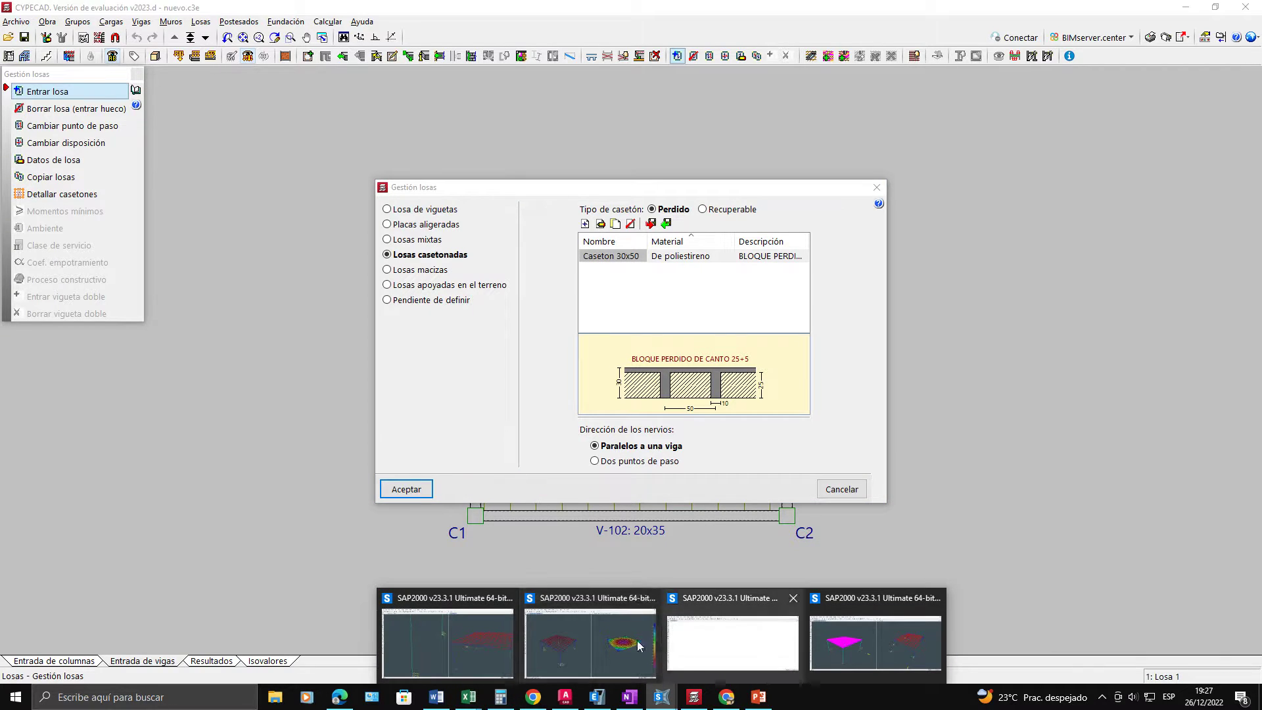
mouse_move(624, 646)
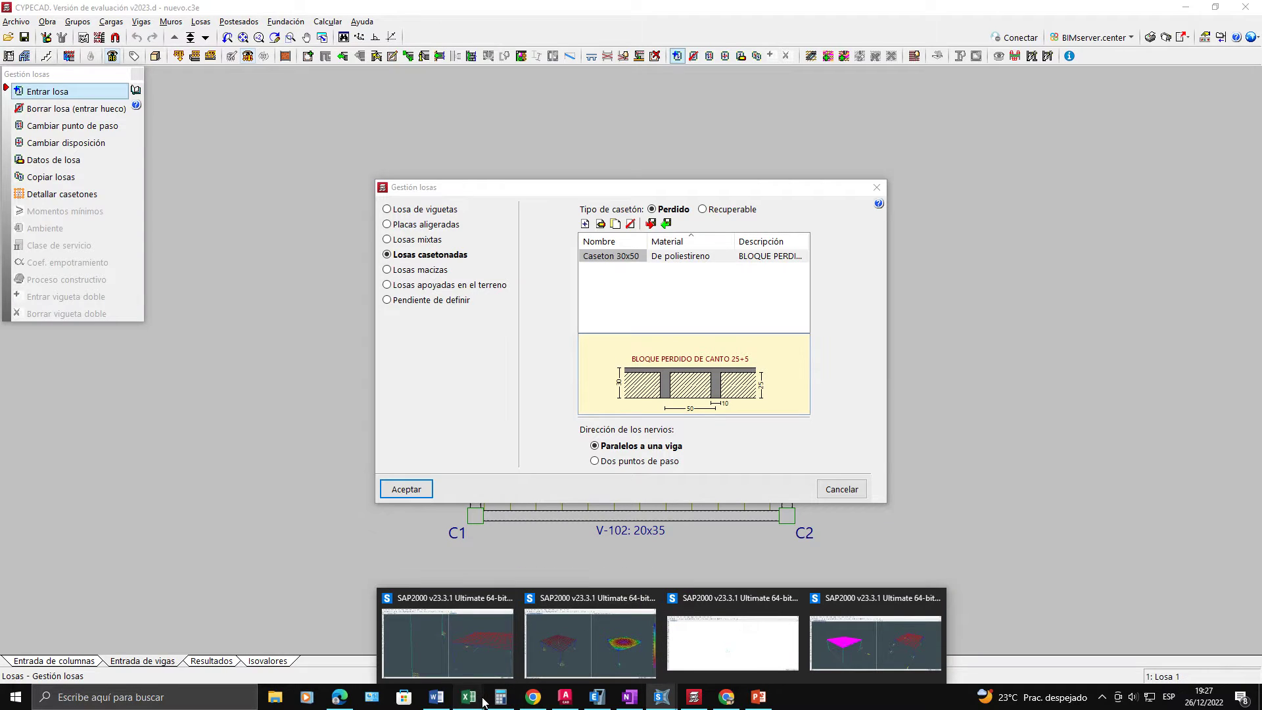
mouse_move(483, 702)
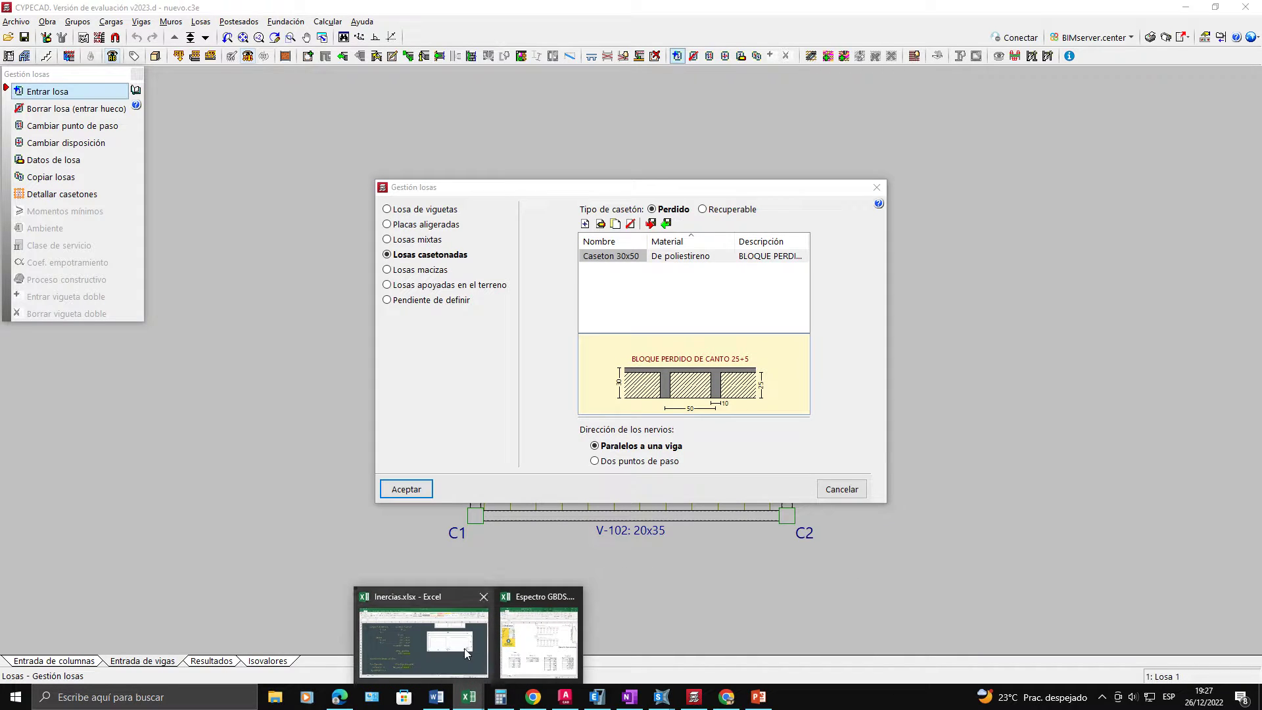
click(500, 656)
click(483, 584)
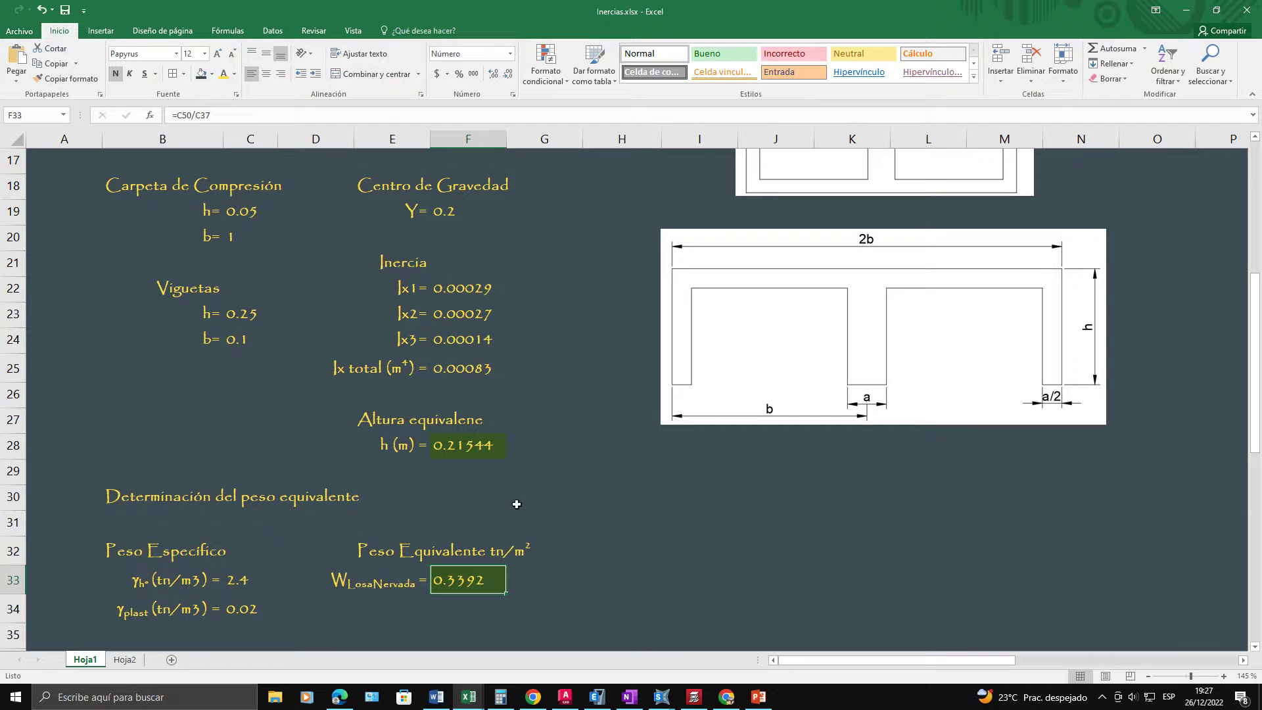
Step: Review the slab dimensions, inertia, equivalent height and equivalent weight calculations on sheet Hoja1, ending at cell F33
scroll(486, 525, up, 5)
drag(105, 296, 486, 578)
scroll(483, 566, up, 10)
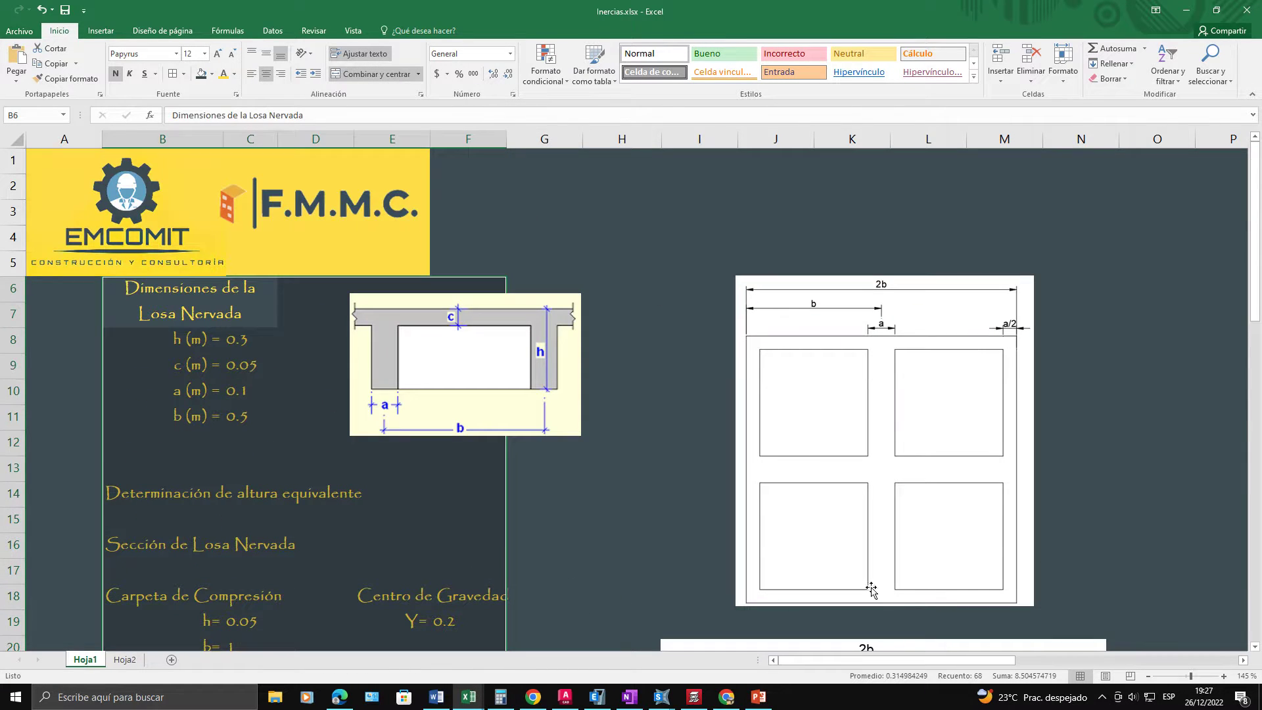
click(1257, 647)
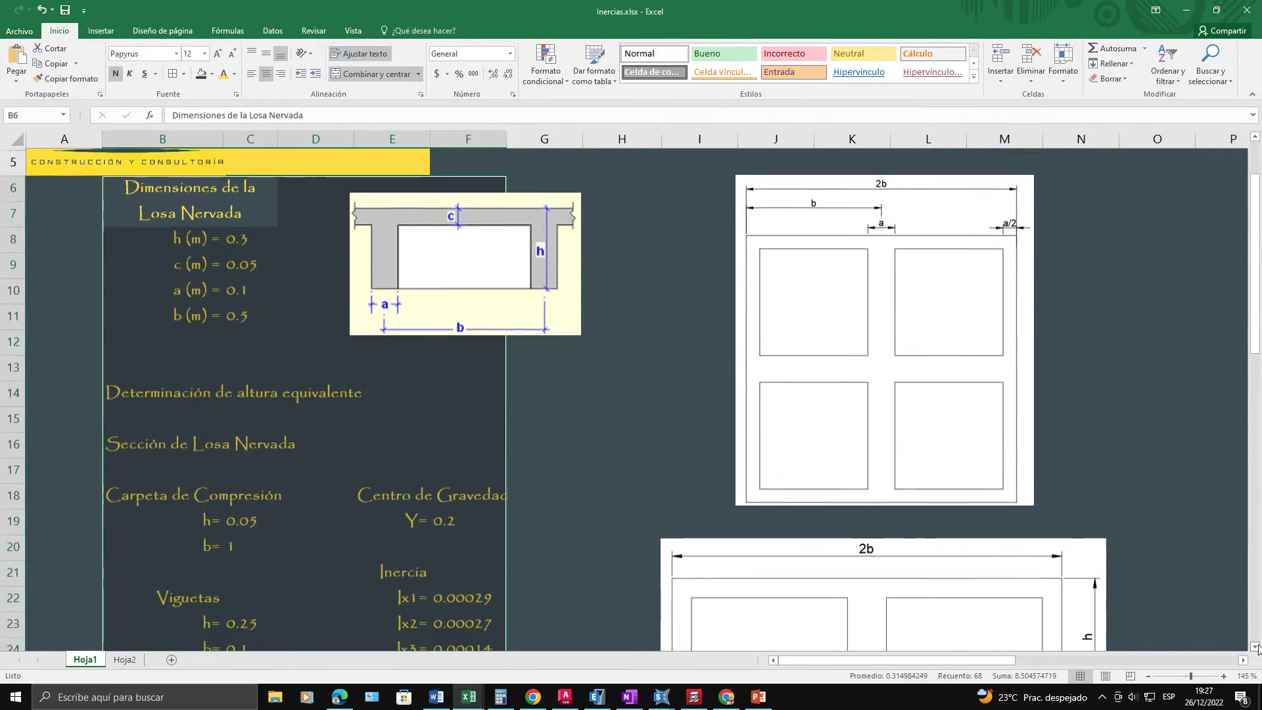
click(648, 530)
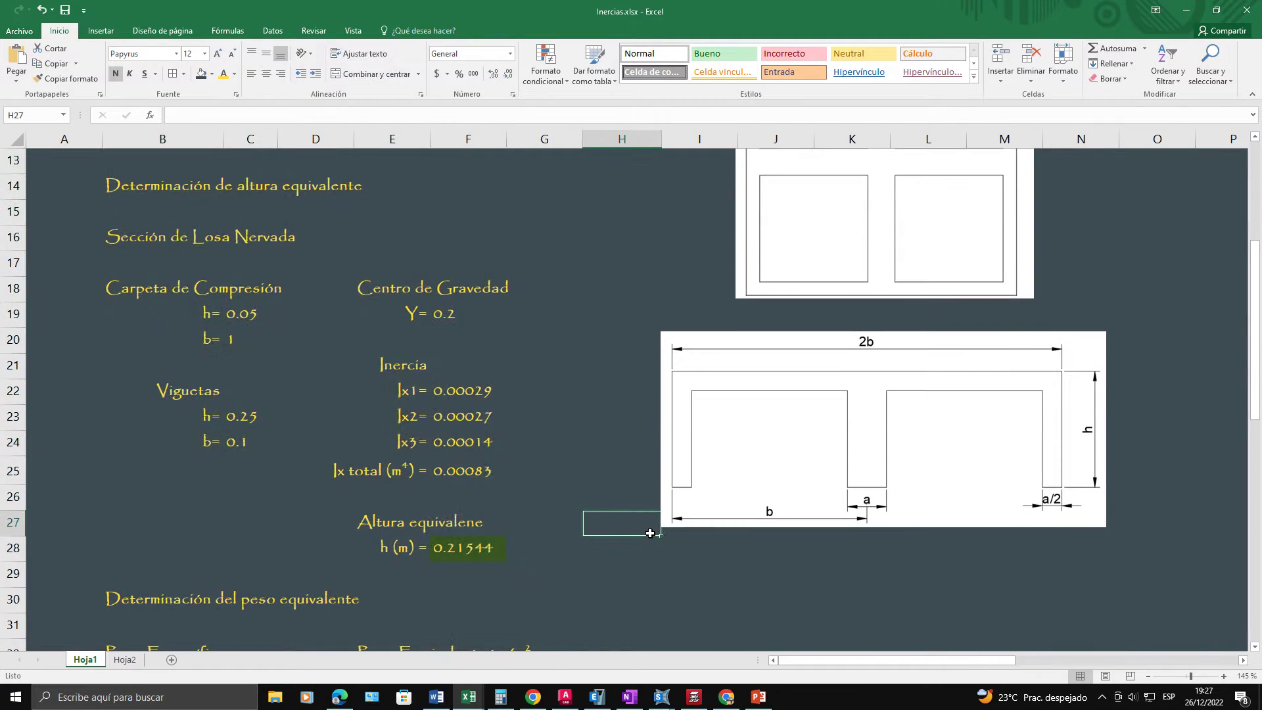
click(1256, 648)
click(1255, 648)
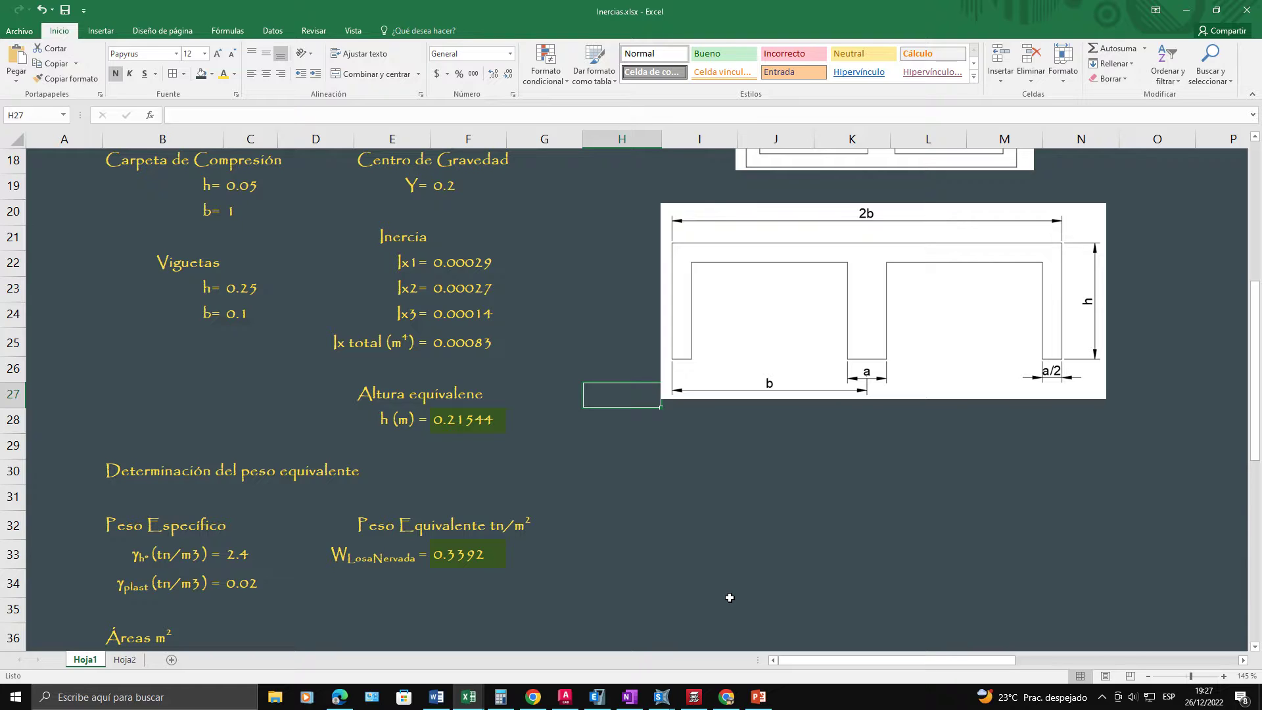
click(490, 561)
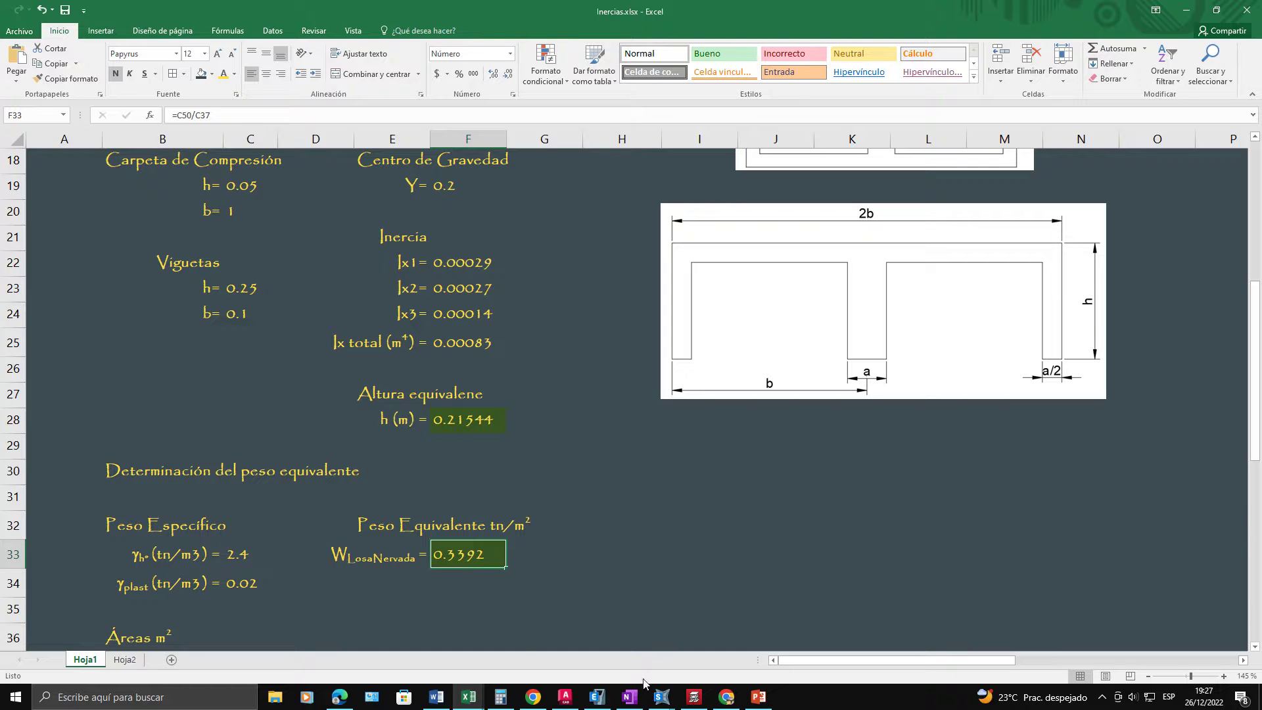
Step: Close the slab definition dialog in CYPECAD and switch to the ETABS model PruebaEtabs
click(693, 696)
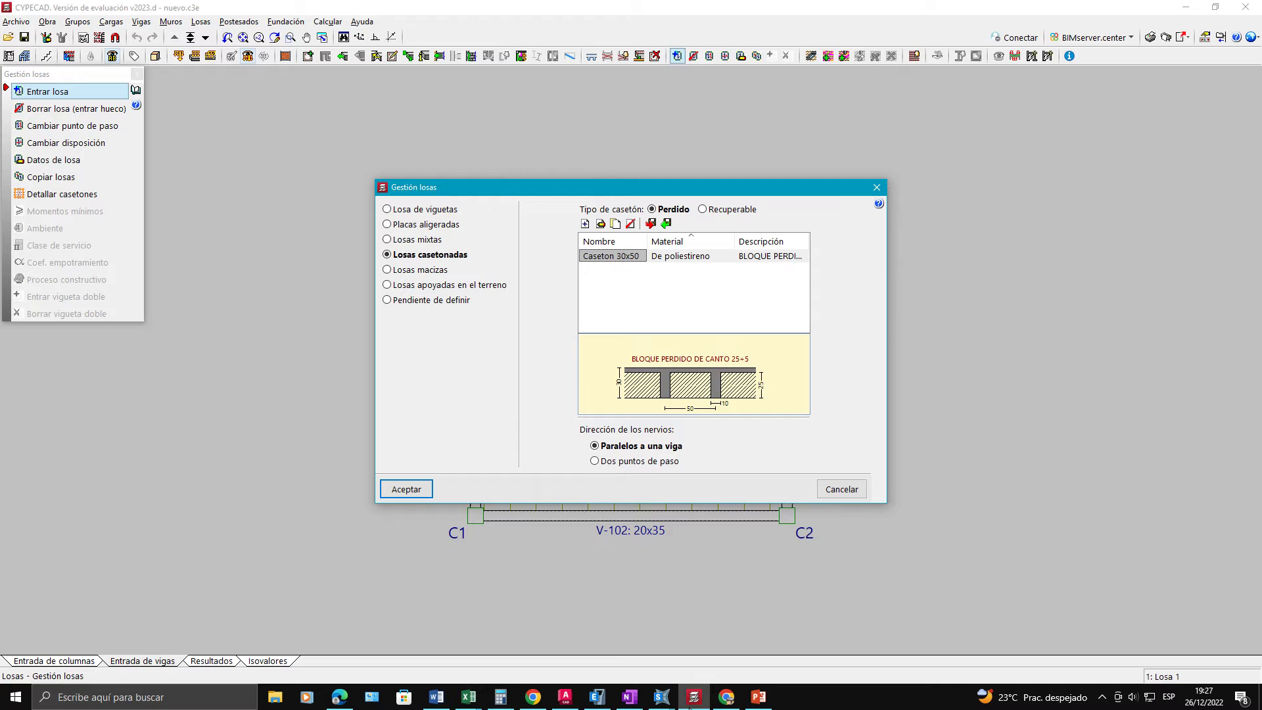
click(879, 188)
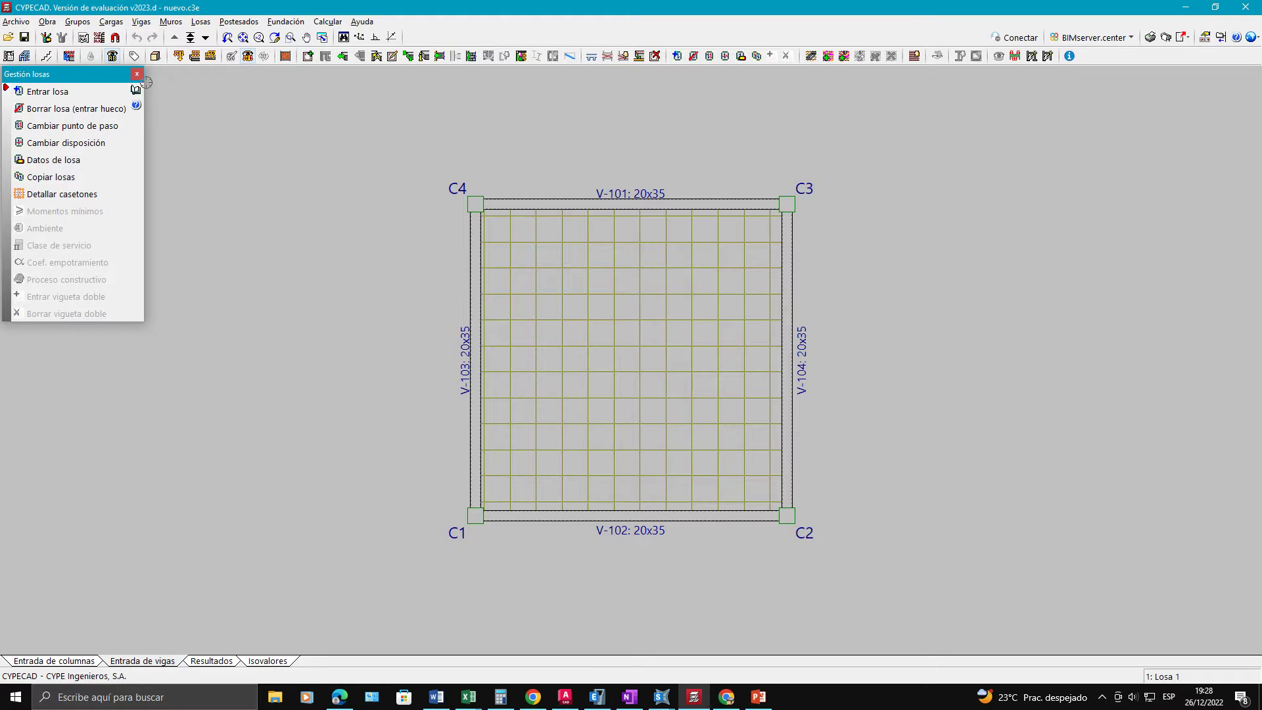
click(597, 697)
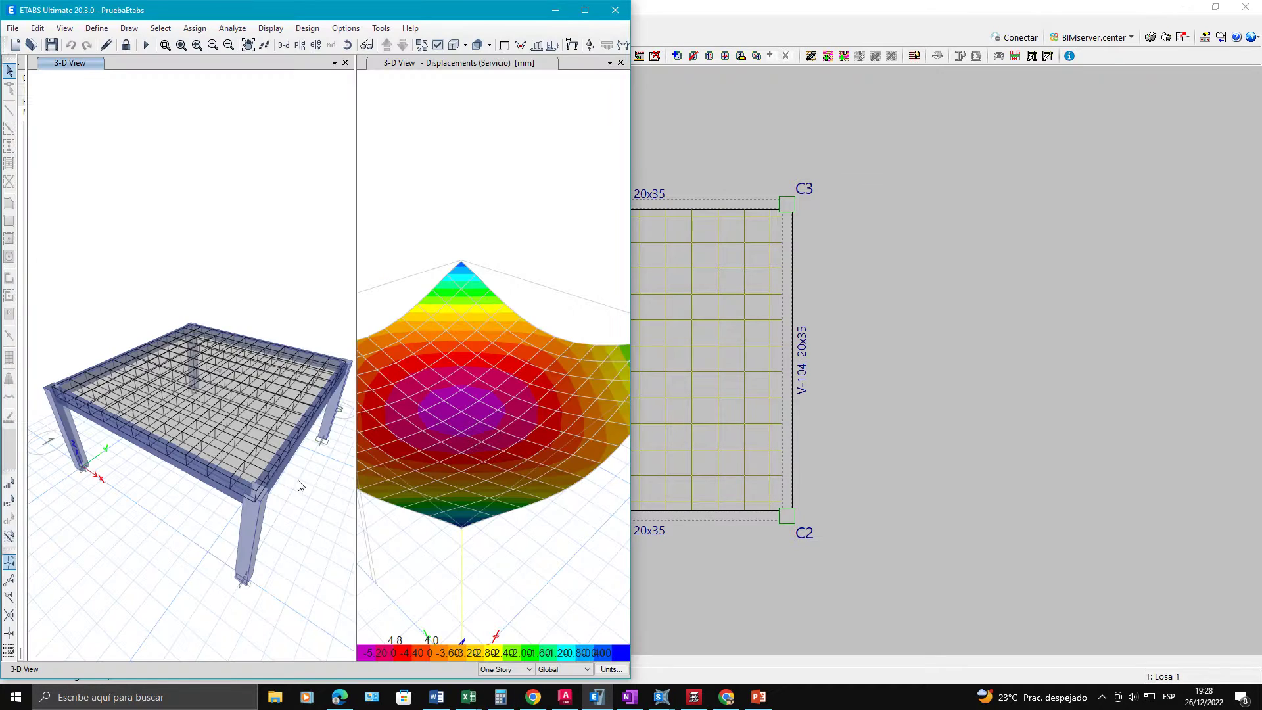
Step: Examine the ETABS slab model and its Servicio displacement contours from different angles in the two 3D views
drag(240, 551, 222, 487)
scroll(209, 411, up, 2)
scroll(206, 439, down, 2)
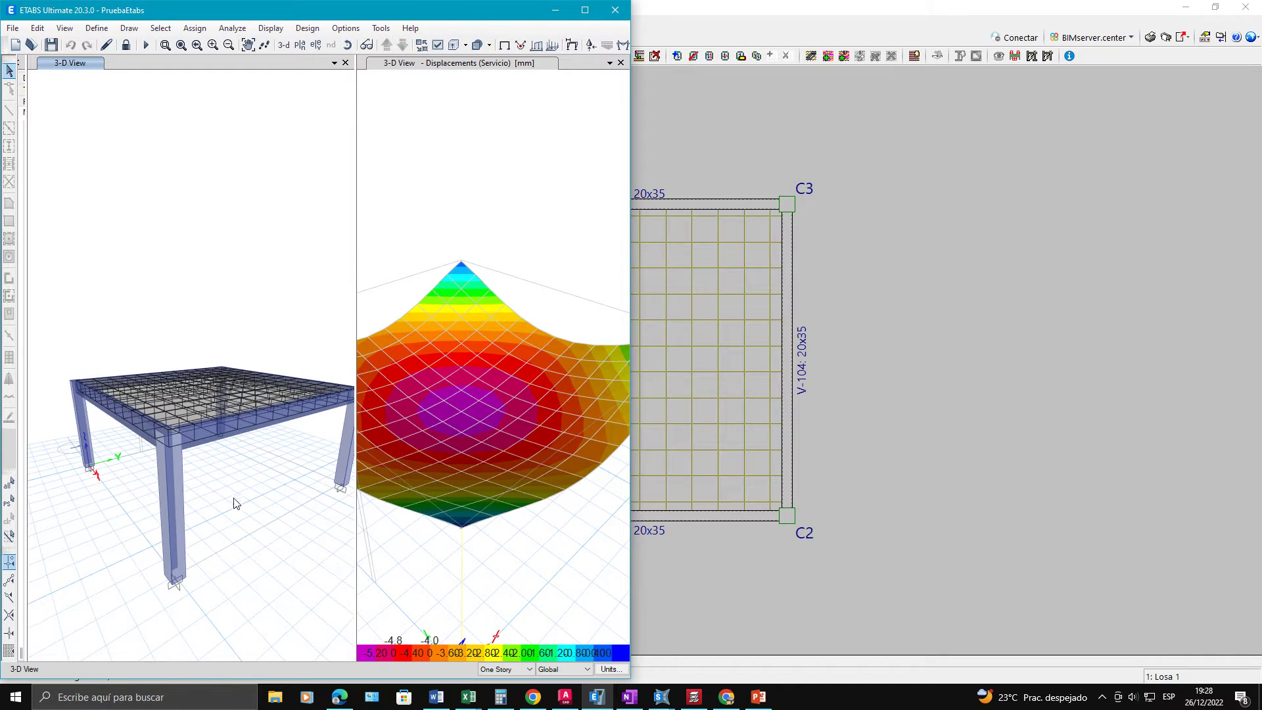
click(590, 46)
click(622, 206)
drag(511, 326, 398, 408)
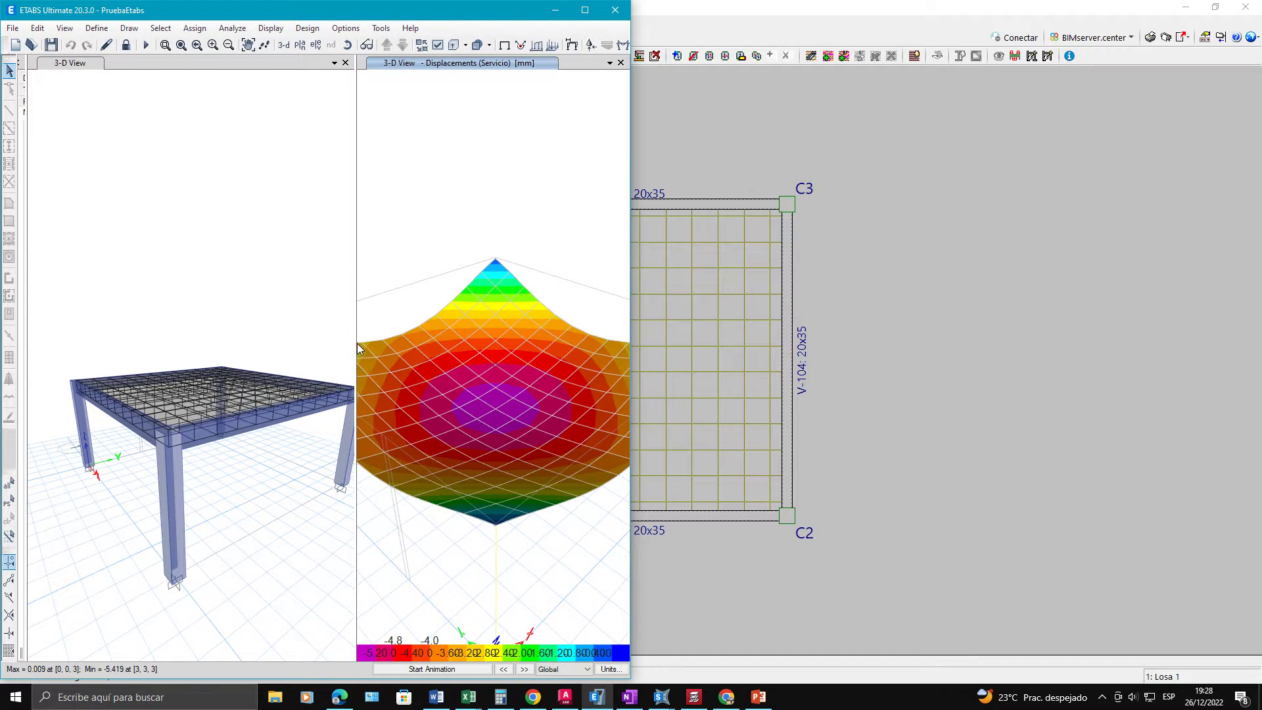
Step: Widen the ETABS displacement view and window, and inspect the point displacements at the centre of the slab
drag(355, 331, 285, 332)
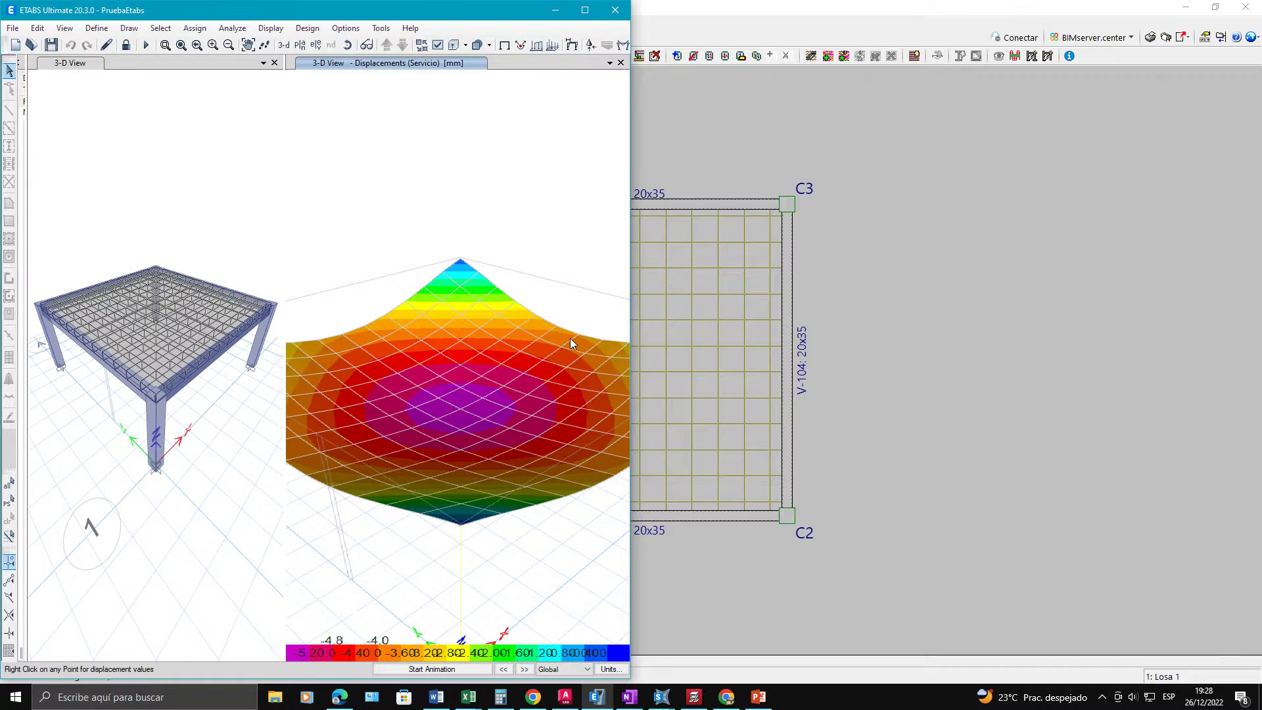
scroll(502, 297, down, 3)
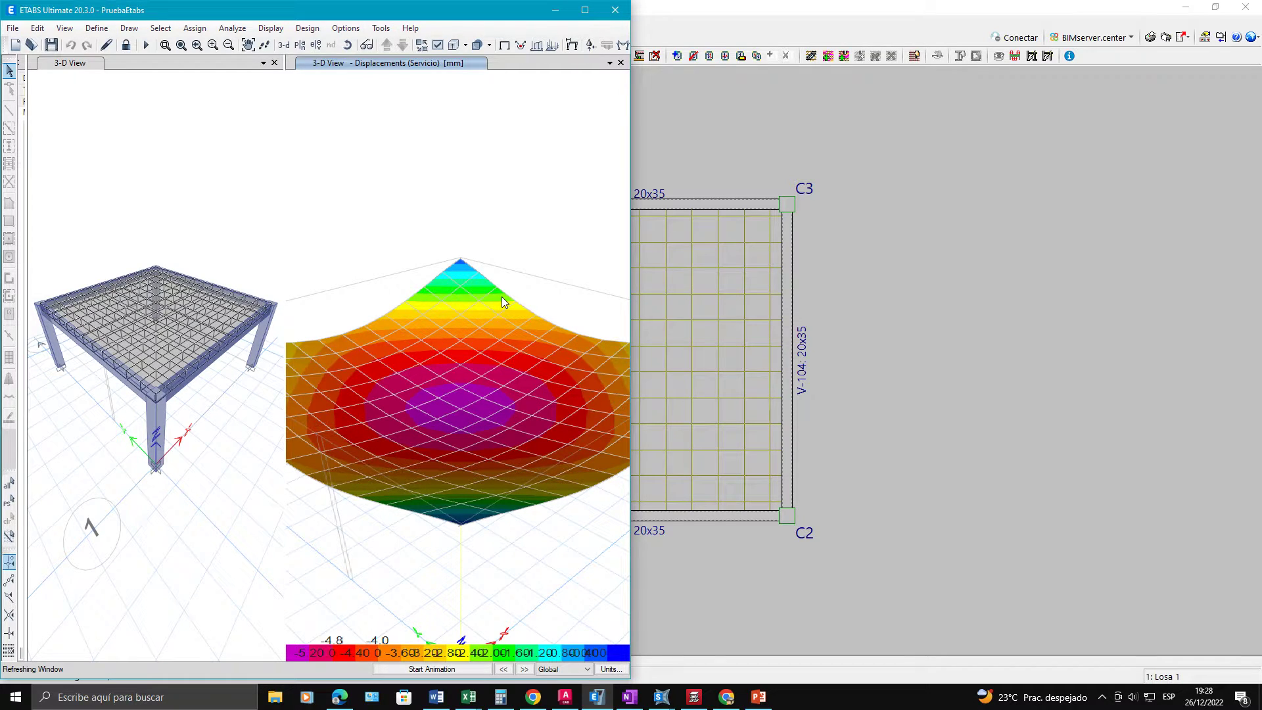
drag(630, 135, 733, 134)
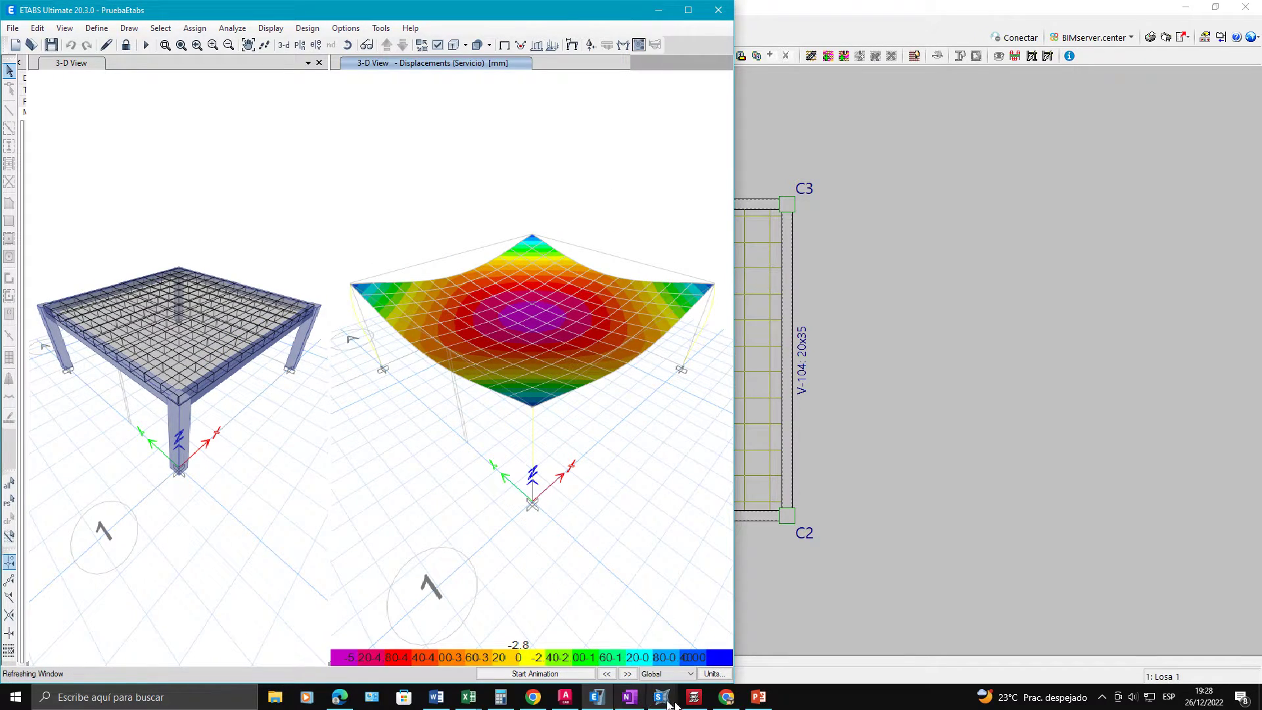
mouse_move(702, 699)
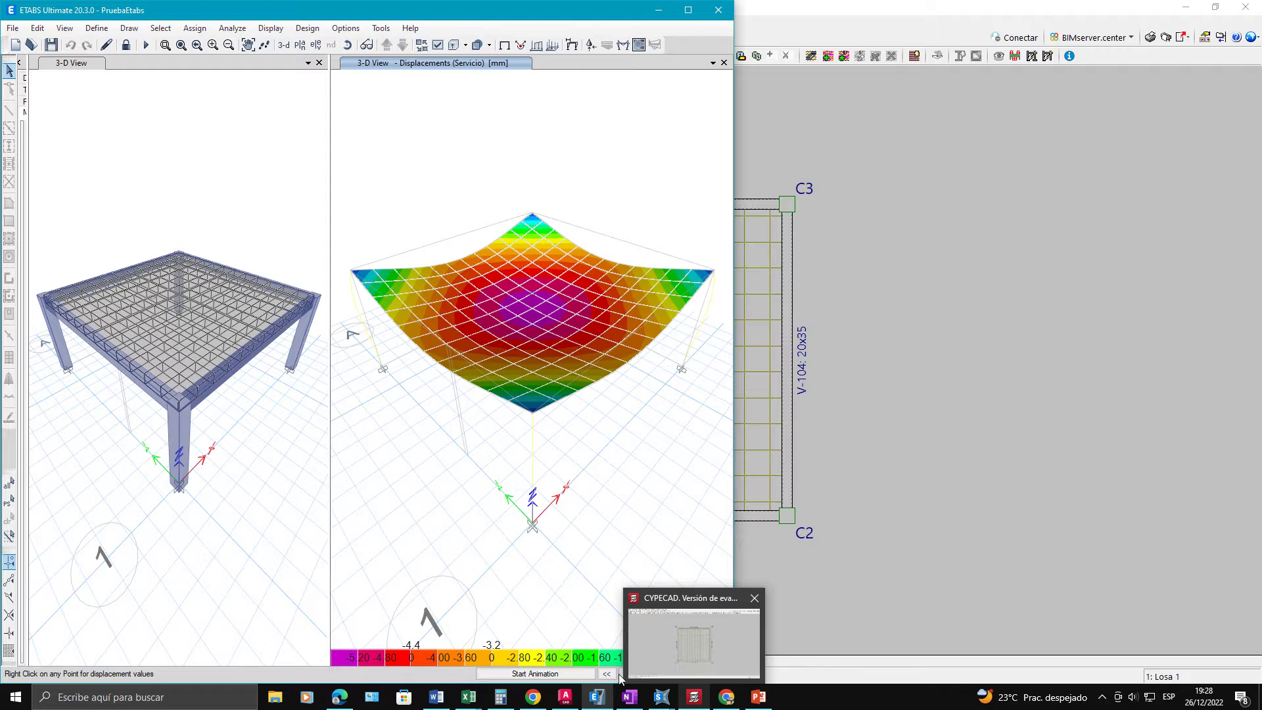
right_click(532, 308)
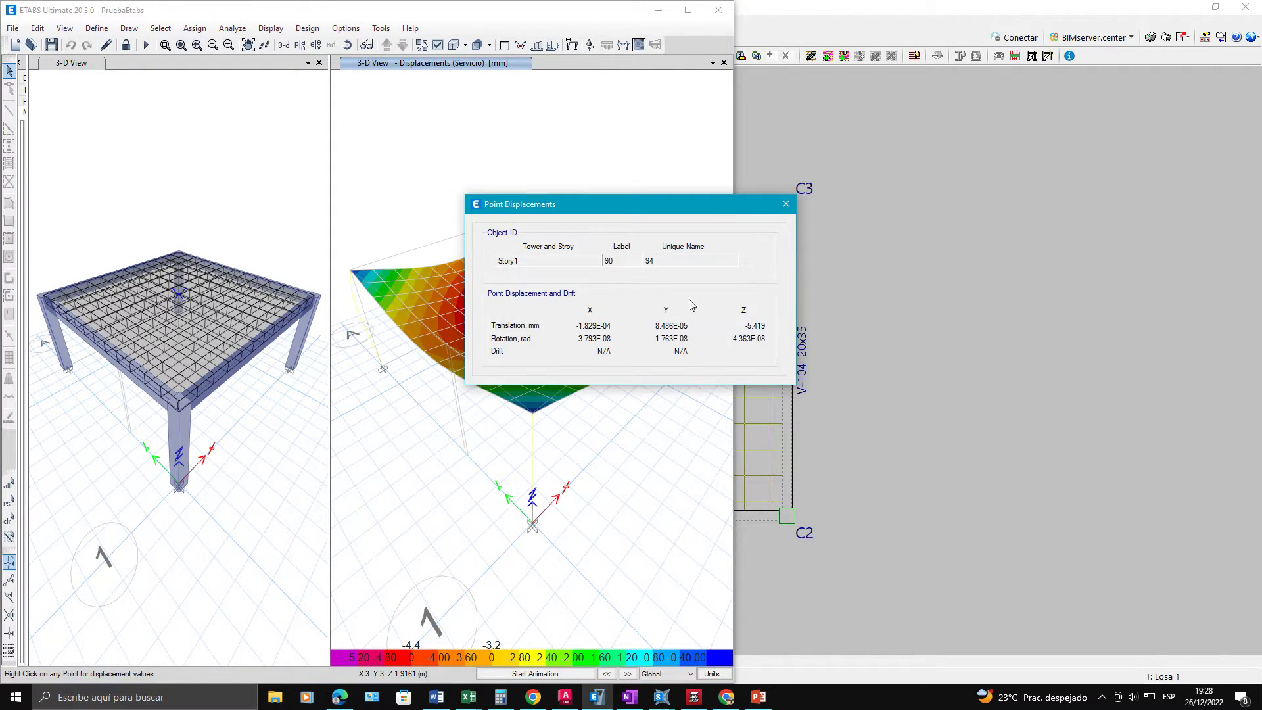
drag(635, 209, 267, 204)
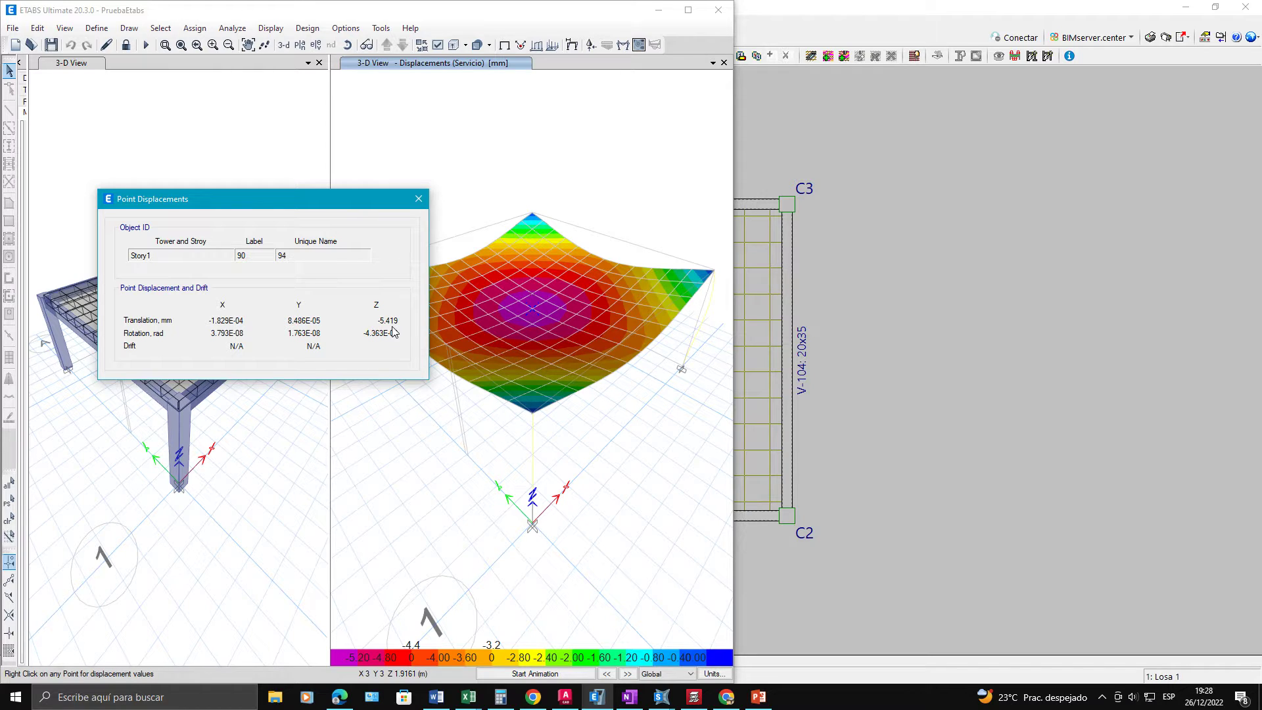
Step: Switch to CYPECAD and view the slab's Z displacement isovalues for the PP+CM+Qa combination
click(694, 697)
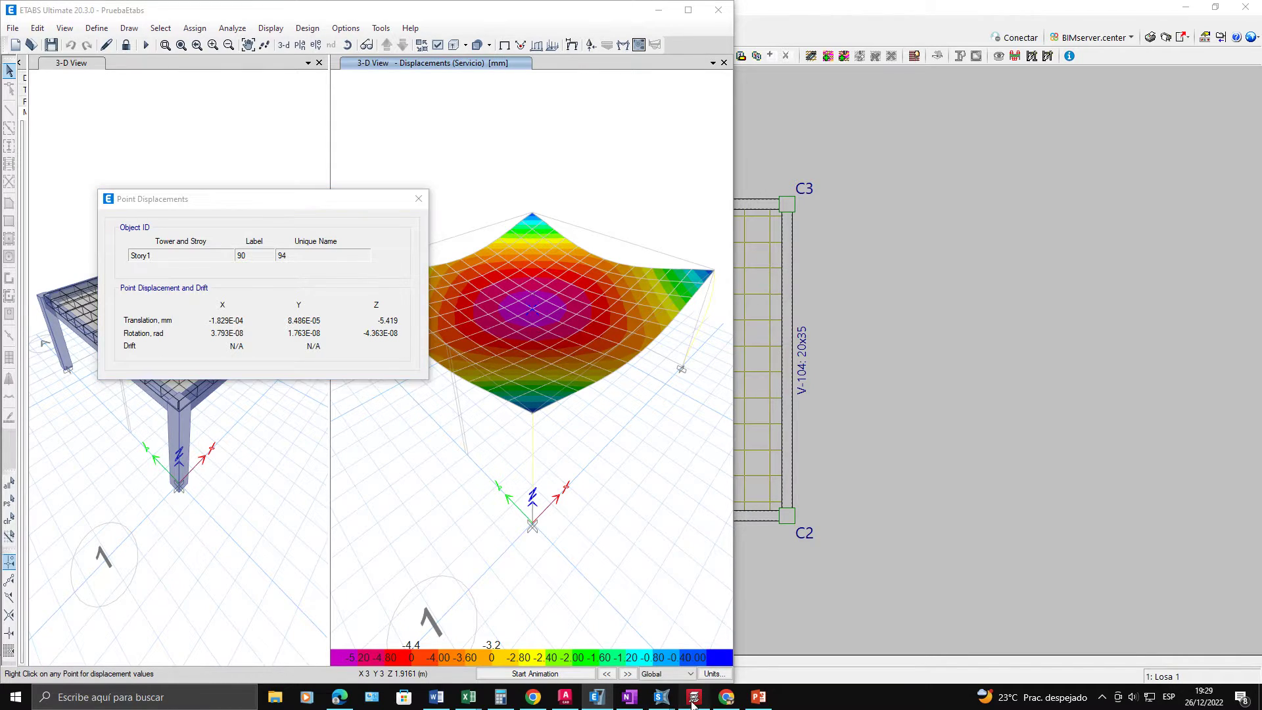
click(254, 662)
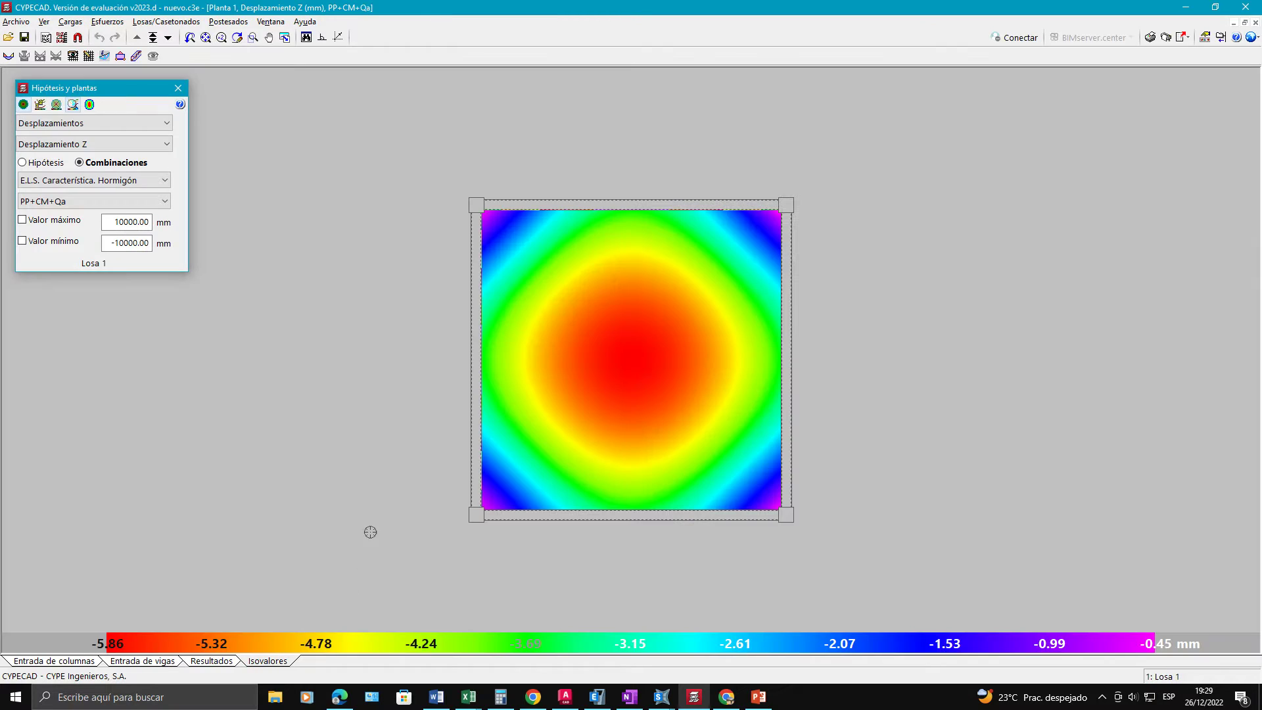
click(164, 201)
click(75, 207)
click(75, 206)
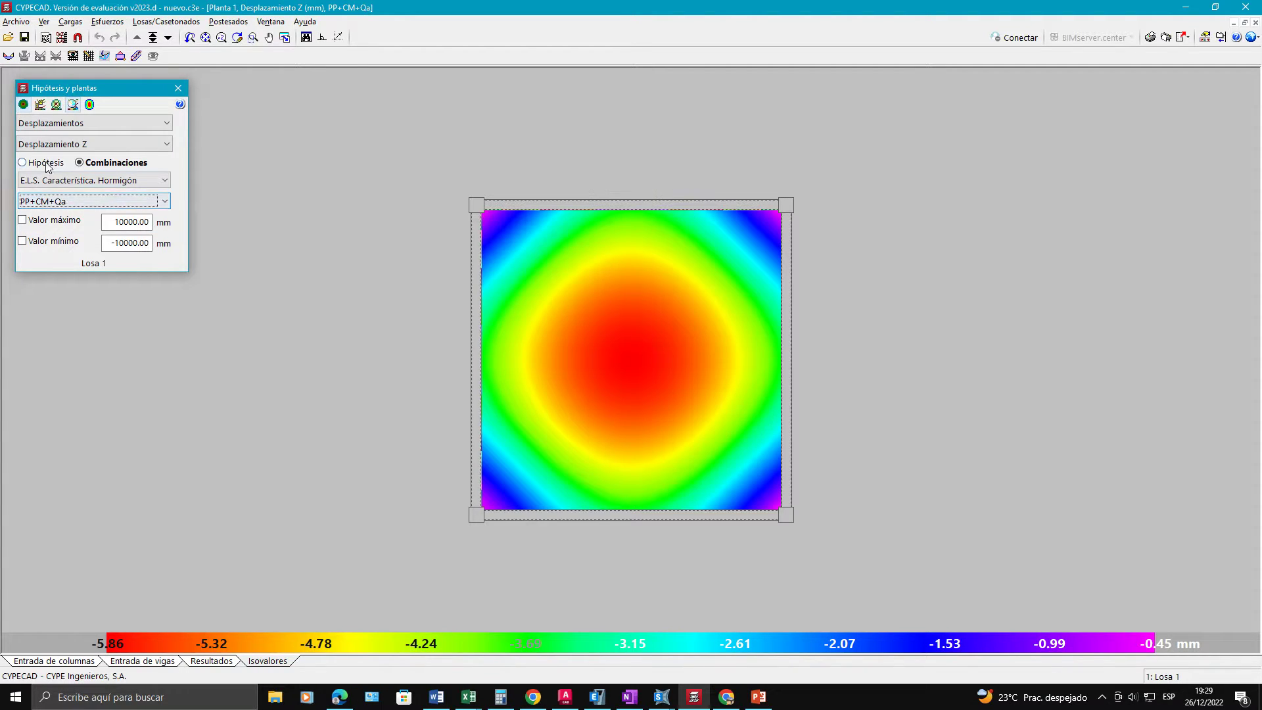
Step: View the Z displacement isovalues for the Peso propio hypothesis, and return to the PP+CM+Qa combination
click(44, 166)
click(48, 186)
click(93, 165)
click(93, 165)
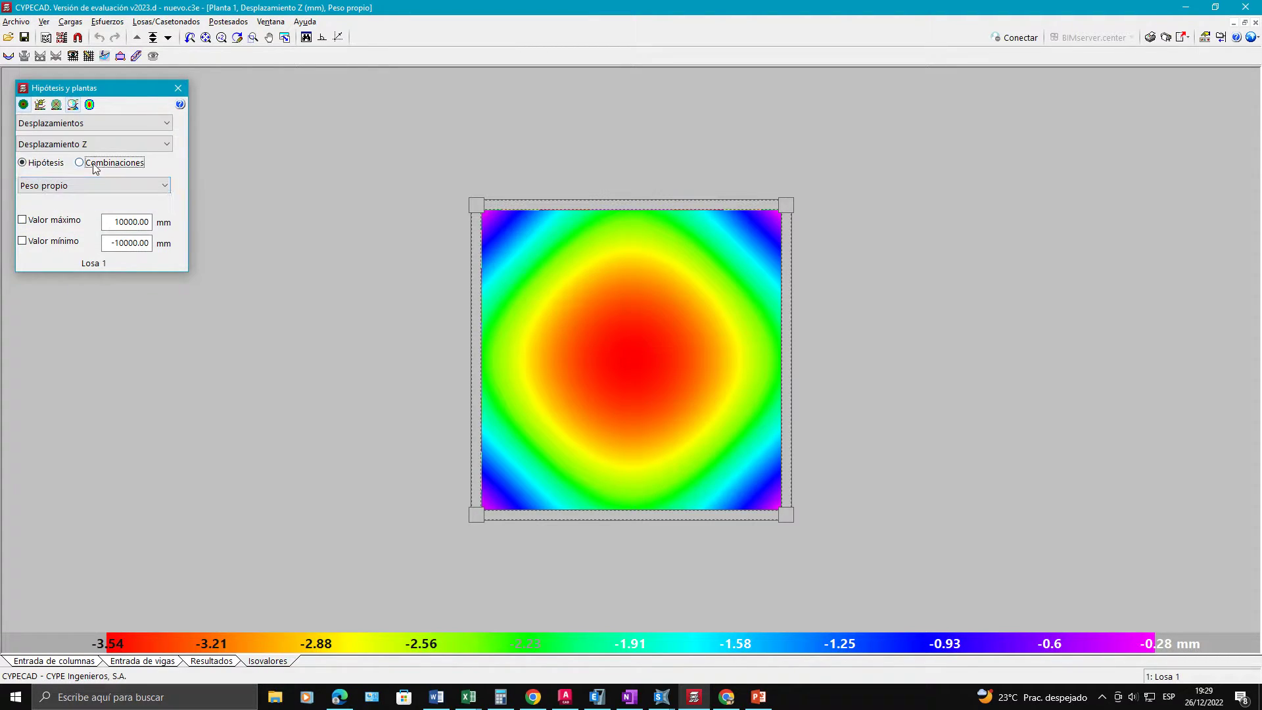
click(58, 211)
click(58, 218)
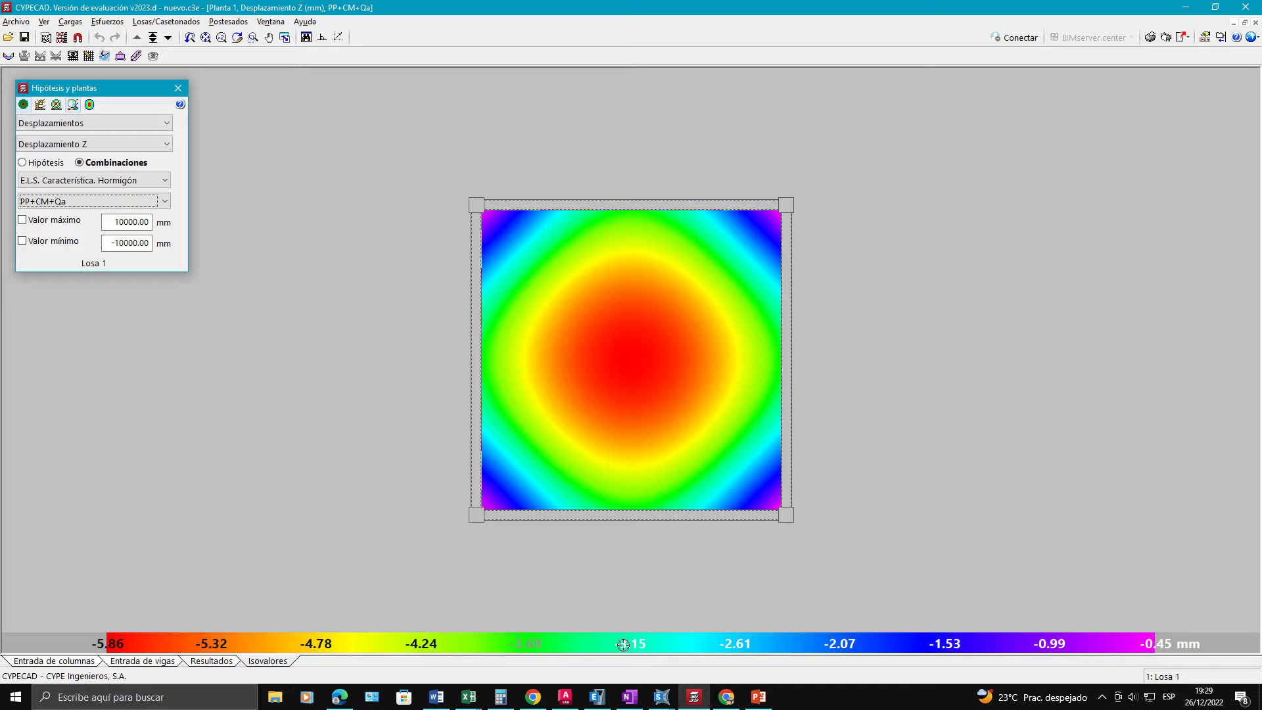
Step: Switch to the SAP2000 model Prueba1-PesoCálculado, after glancing at the Prueba1-Viguetas model and the ETABS displacements
click(661, 696)
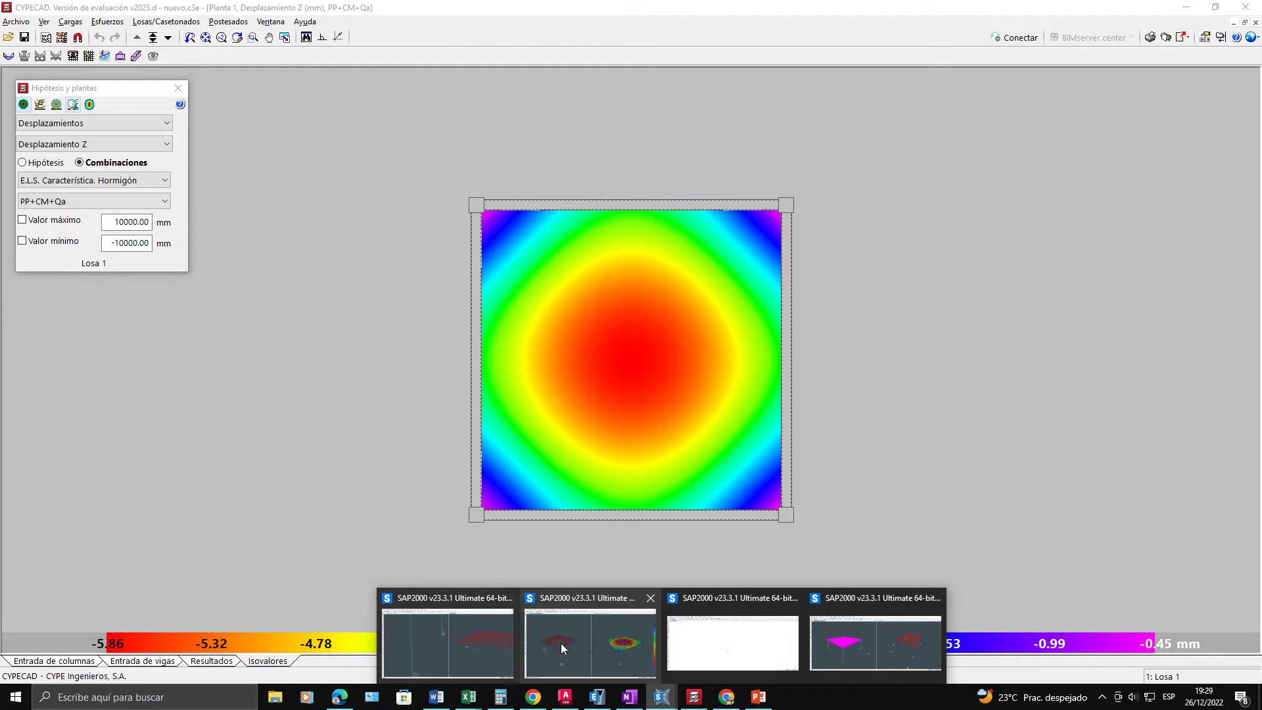
click(561, 643)
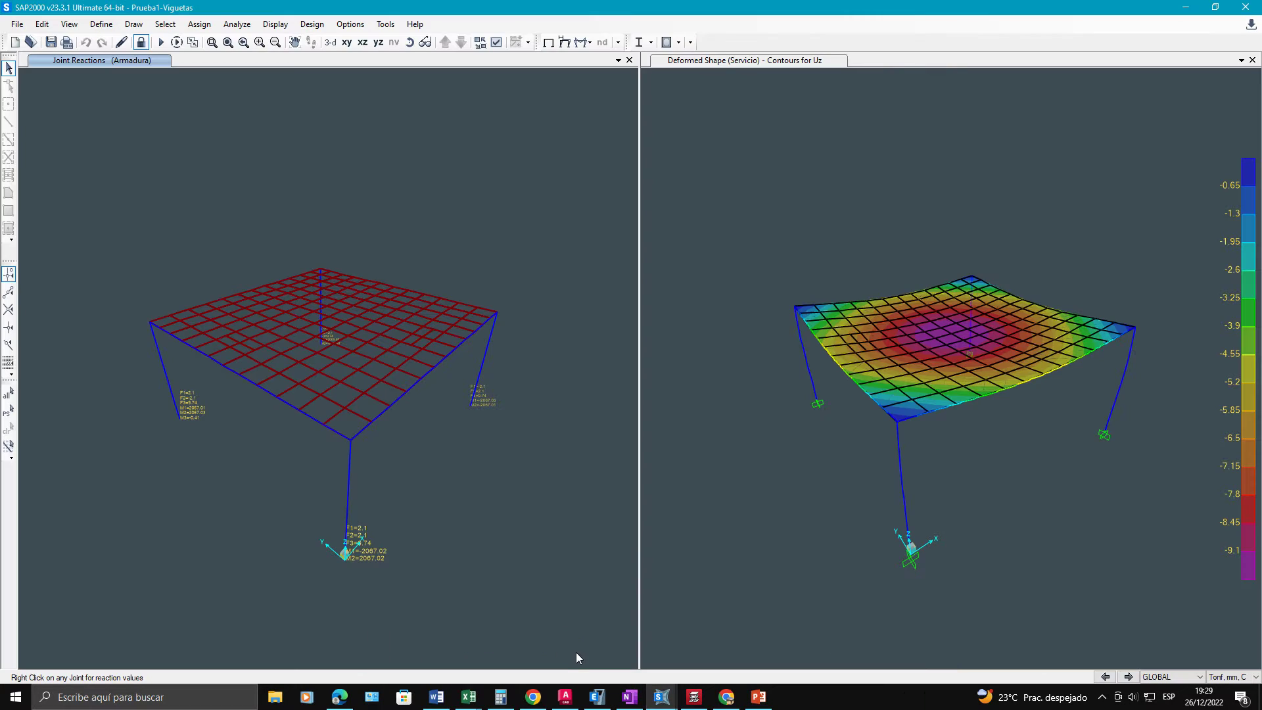
click(596, 696)
click(661, 697)
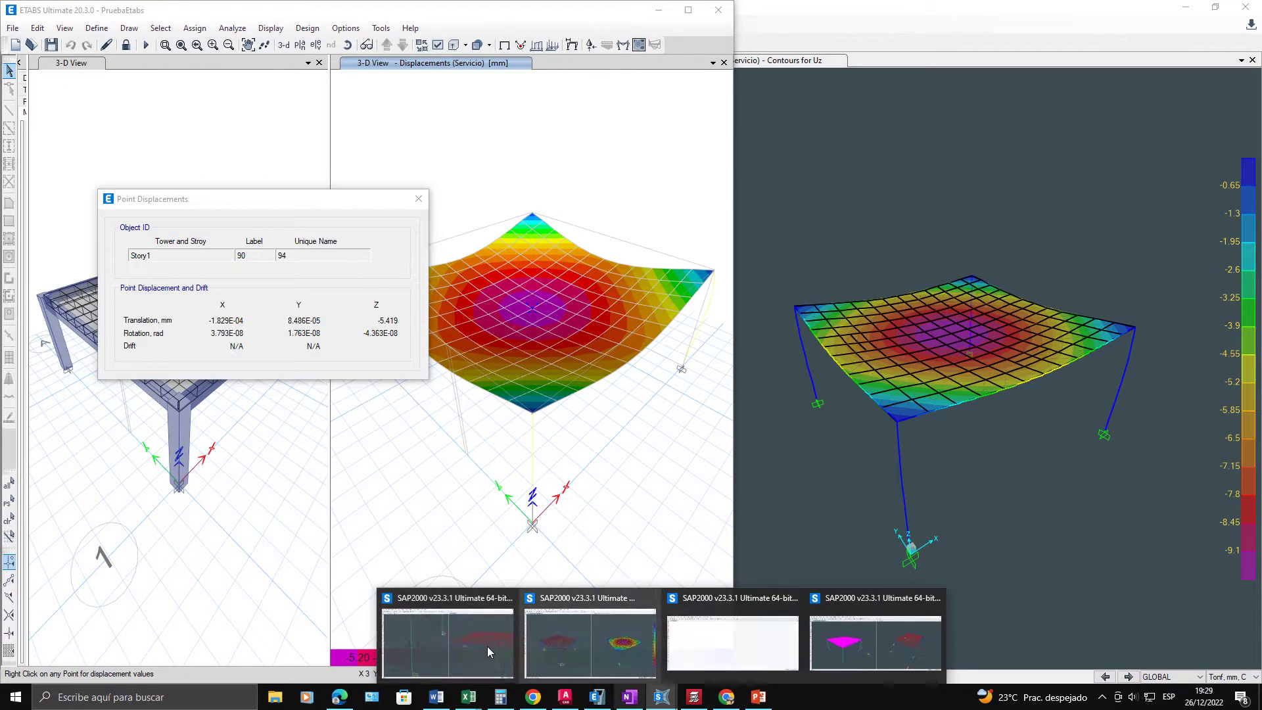
click(487, 645)
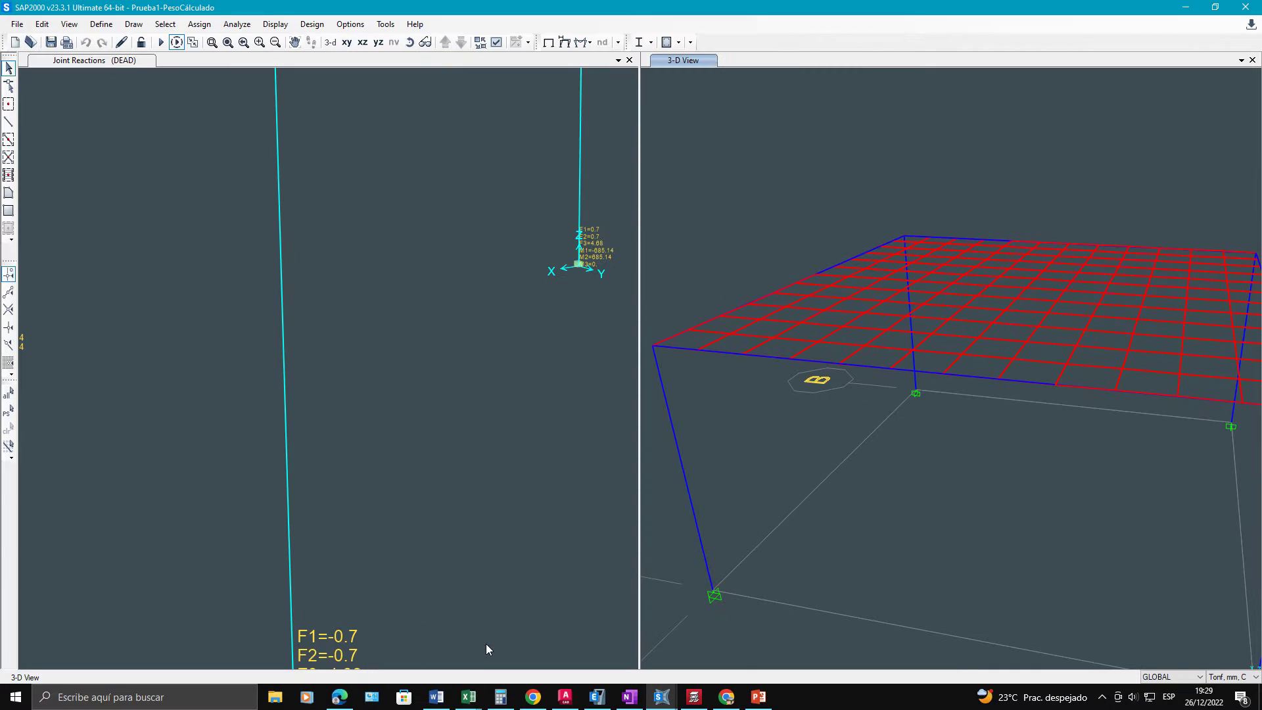
Step: Display the deformed shape for the Servicio combination in the 3-D view with Uz contours drawn on objects
click(566, 44)
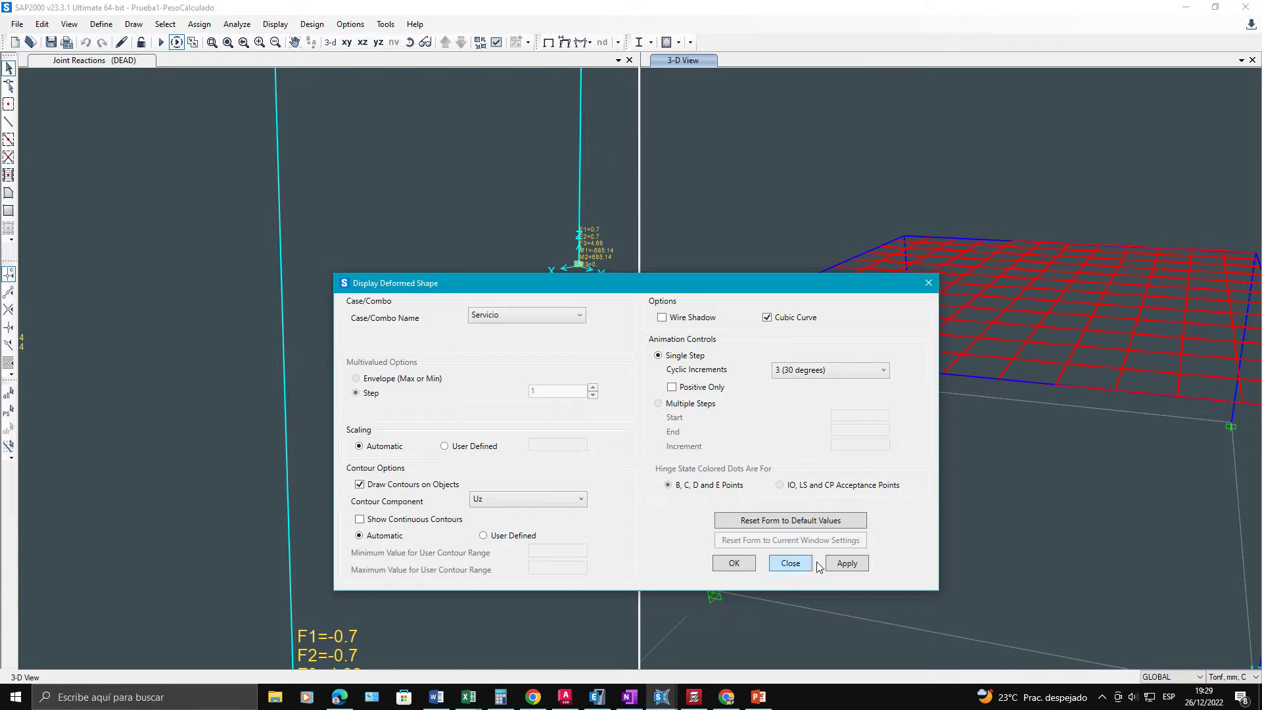
click(840, 566)
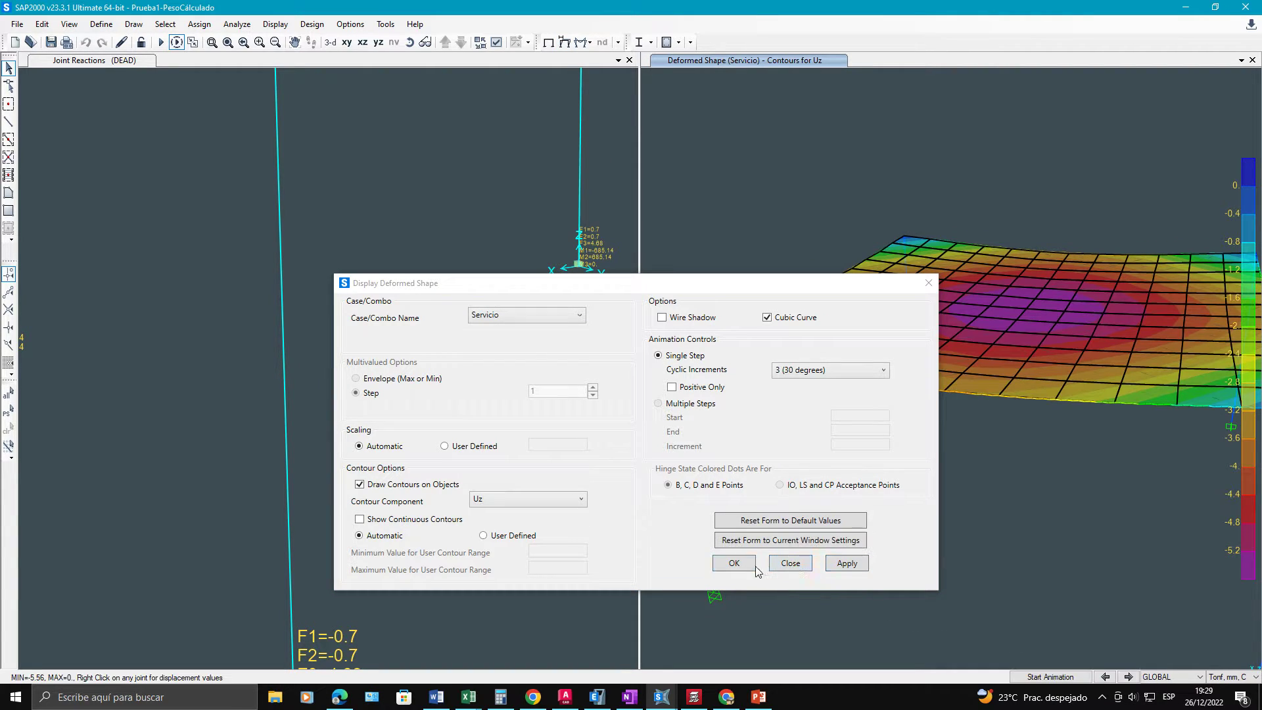
click(732, 564)
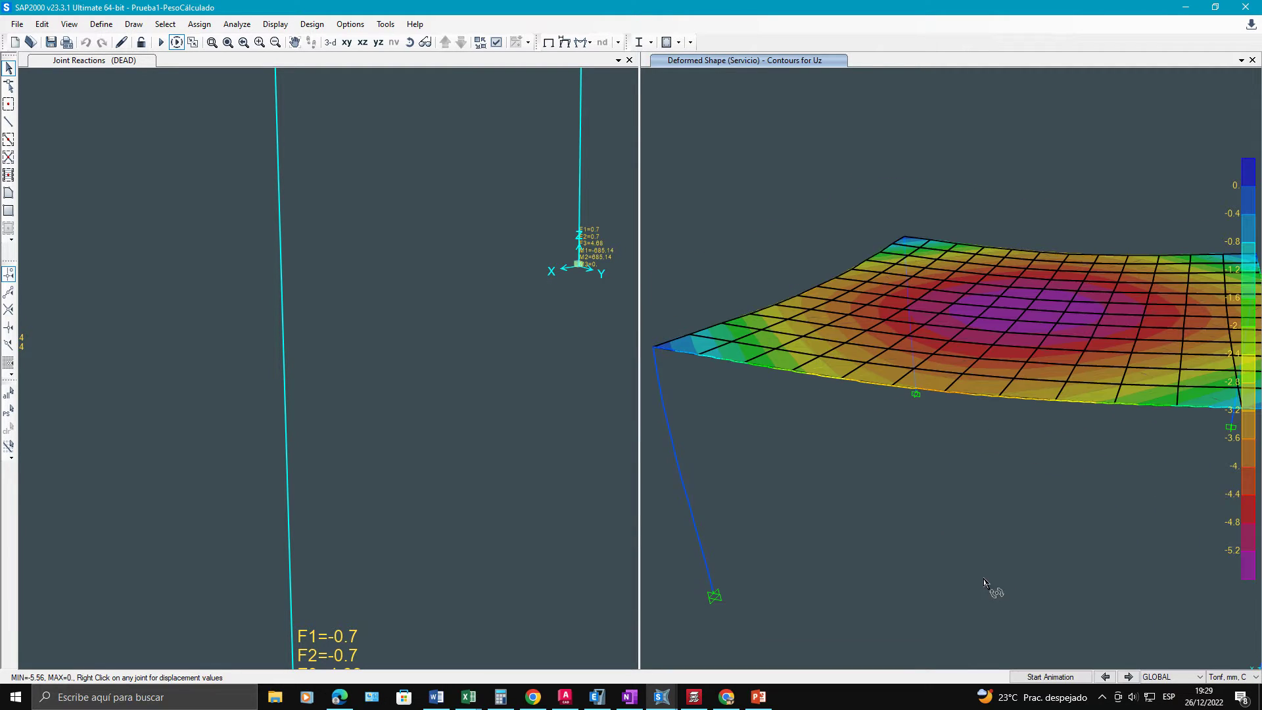
Step: Check the displacements of the joint at the slab's centre in the Servicio deformed shape of the Prueba1-PesoCálculado model
click(952, 289)
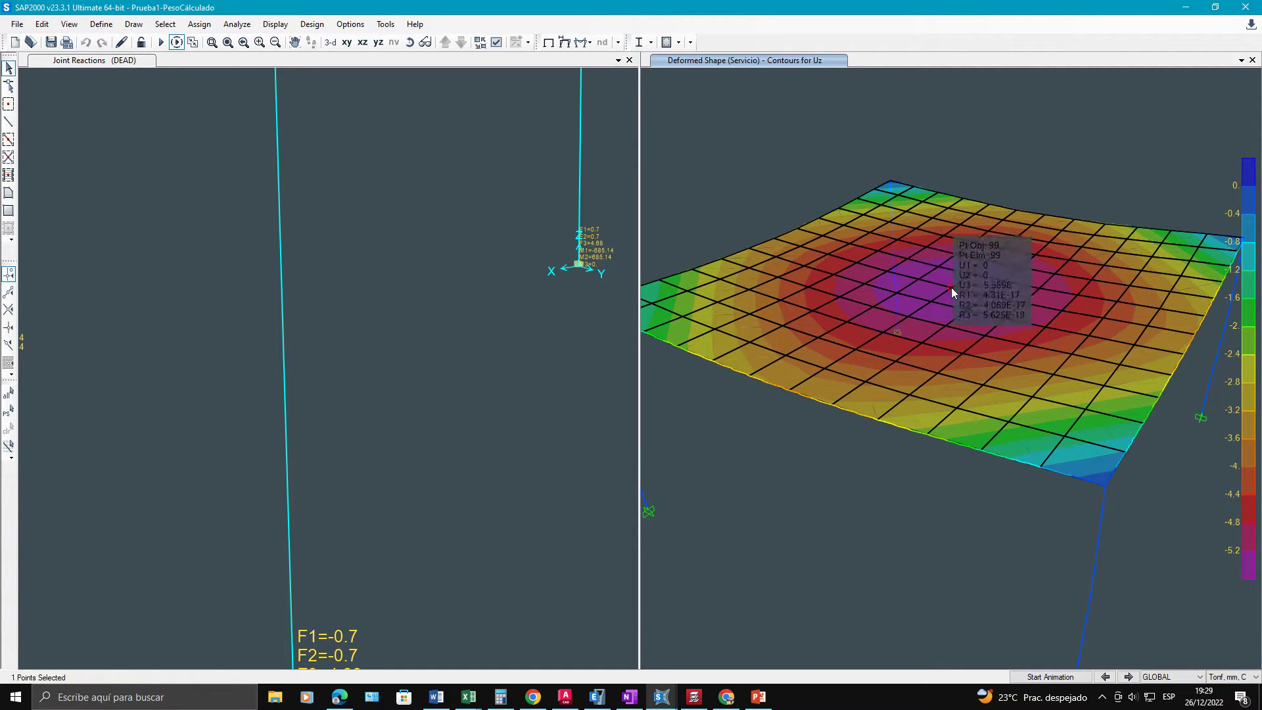
right_click(952, 288)
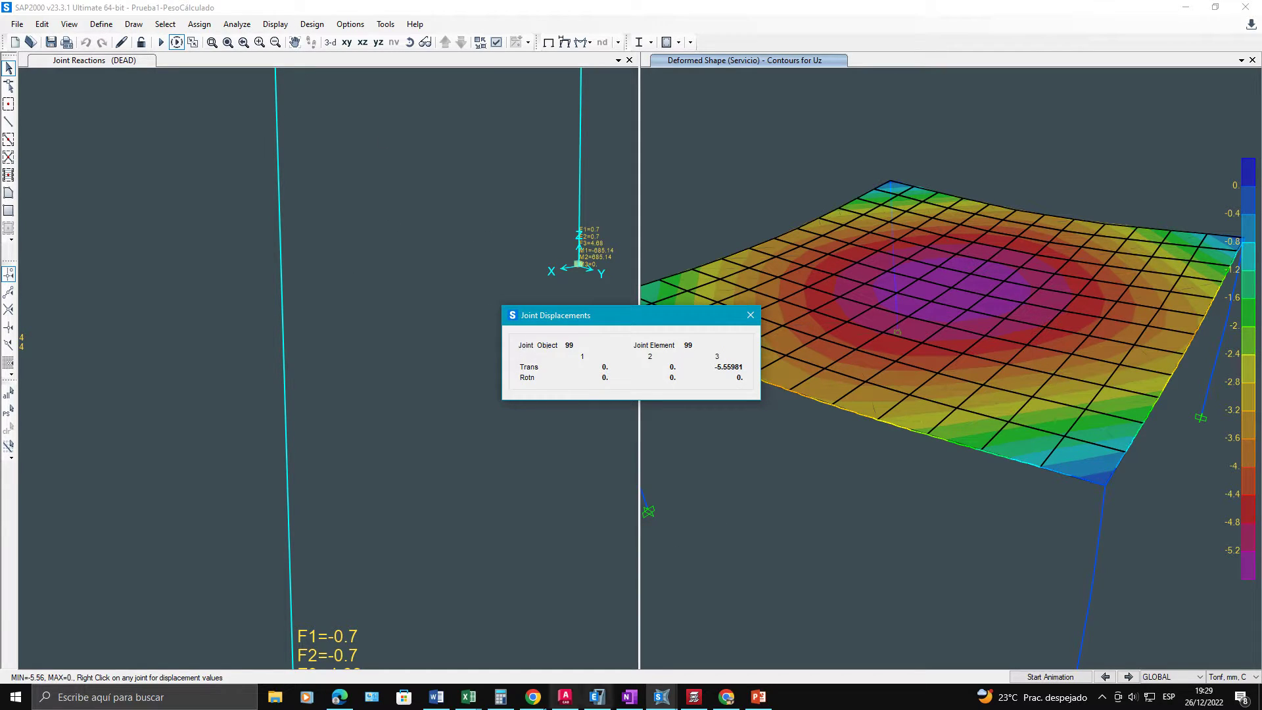
mouse_move(481, 704)
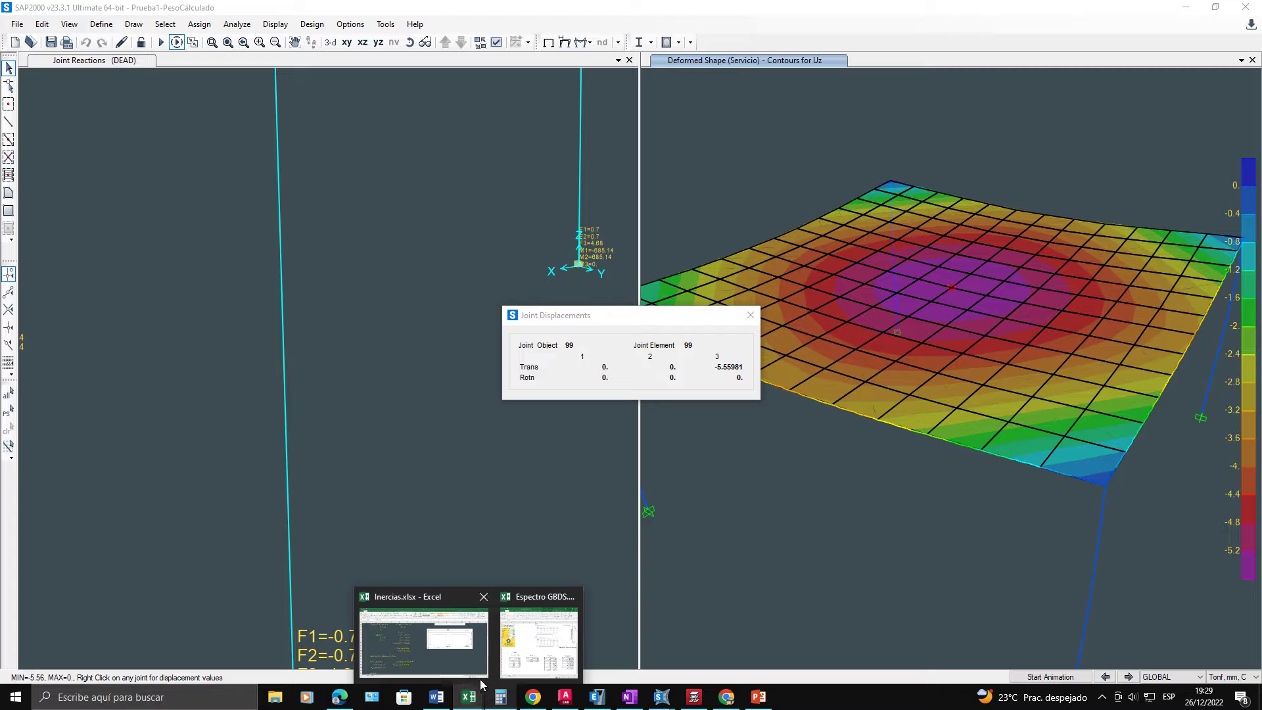
mouse_move(449, 648)
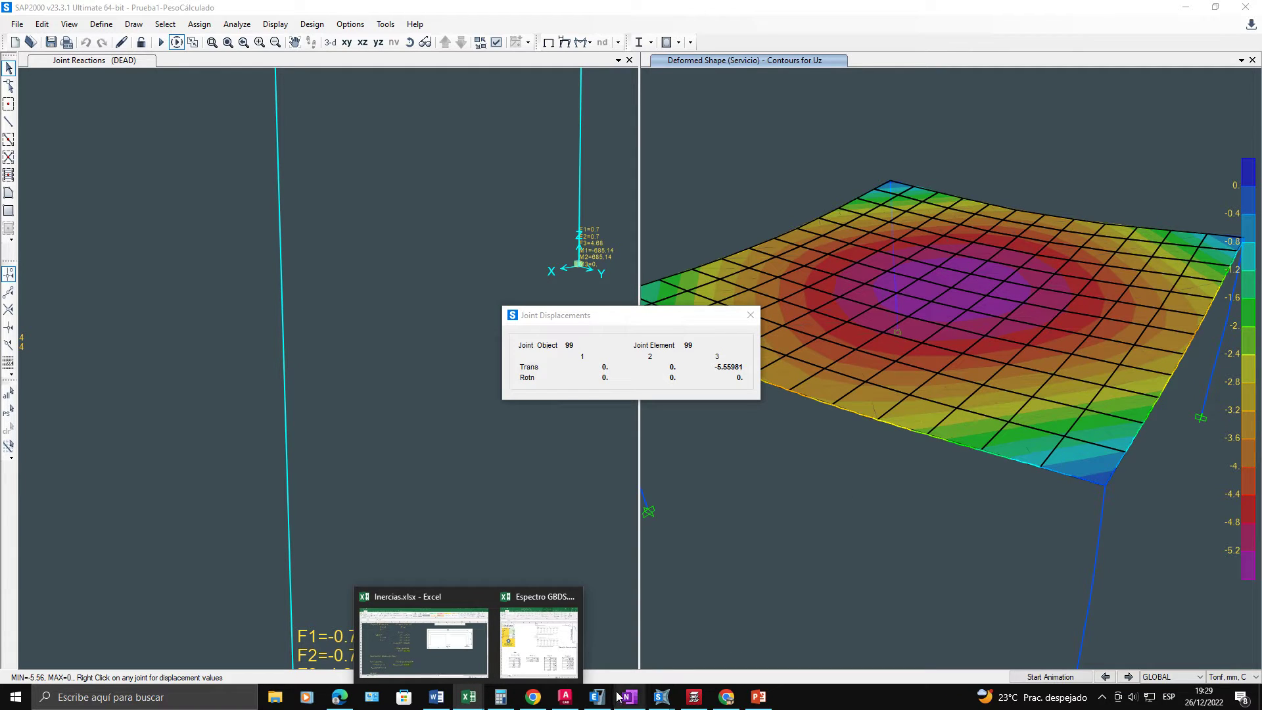
Step: Switch to the Prueba1 SAP2000 model and run the analysis for the DEAD and LIVE load cases, leaving MODAL out
mouse_move(686, 695)
mouse_move(874, 646)
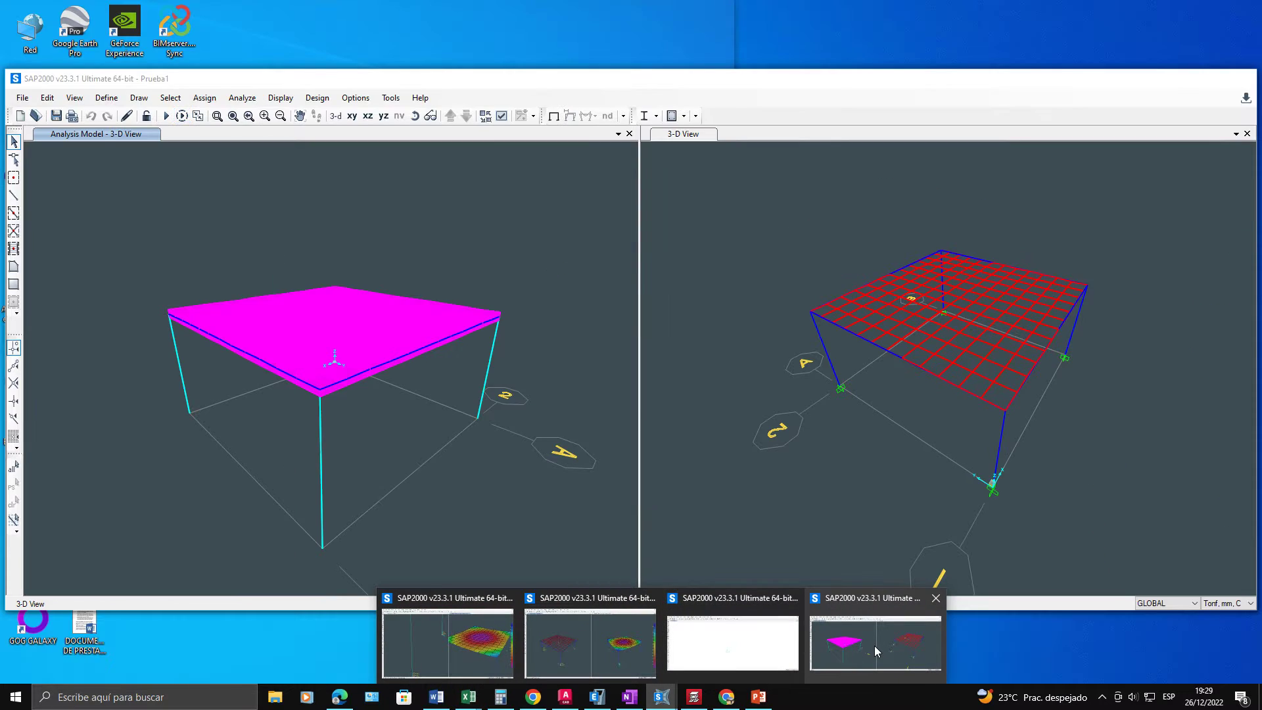
click(868, 646)
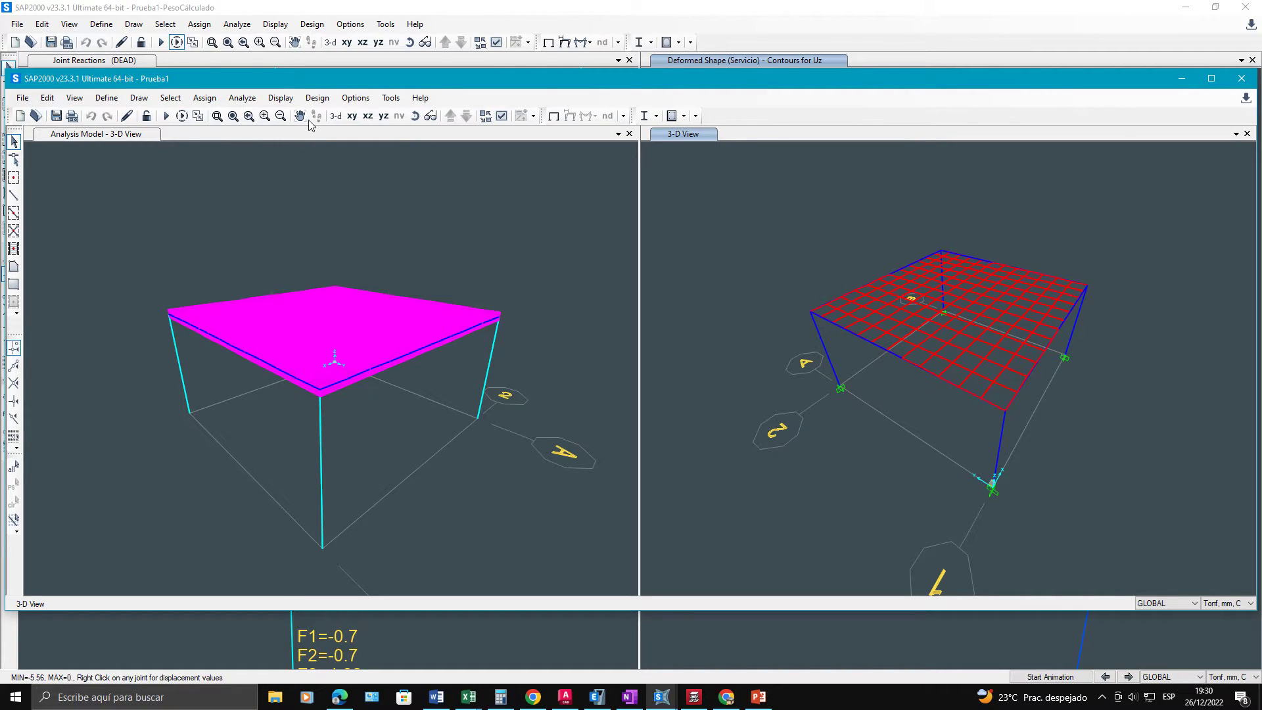
click(168, 117)
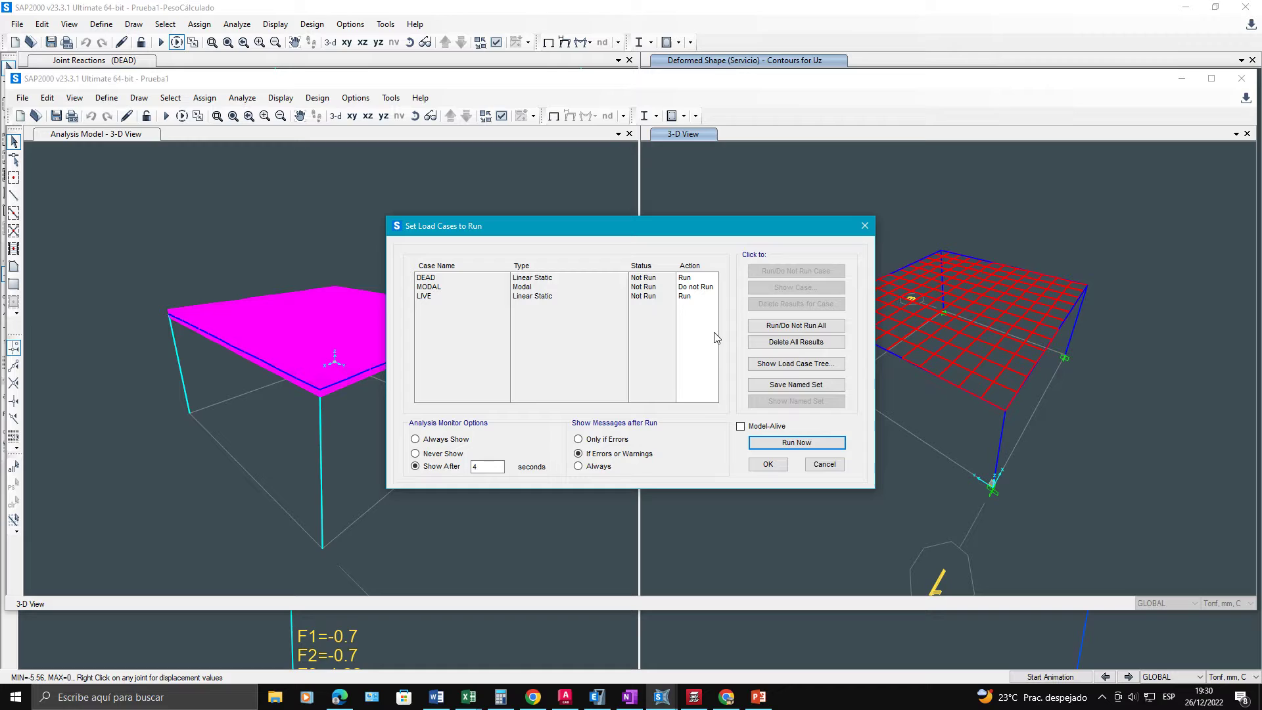
click(777, 443)
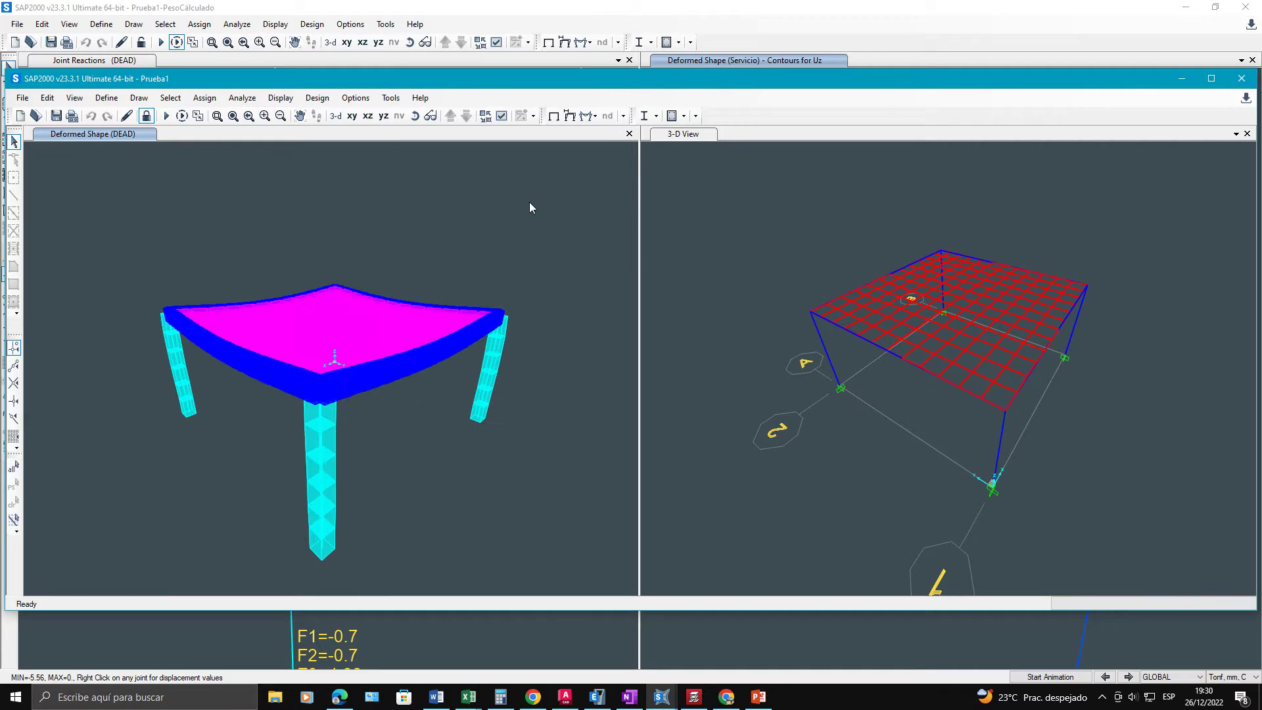
Step: Display the deformed shape for the Servicio combination with Uz contours drawn on objects
click(571, 116)
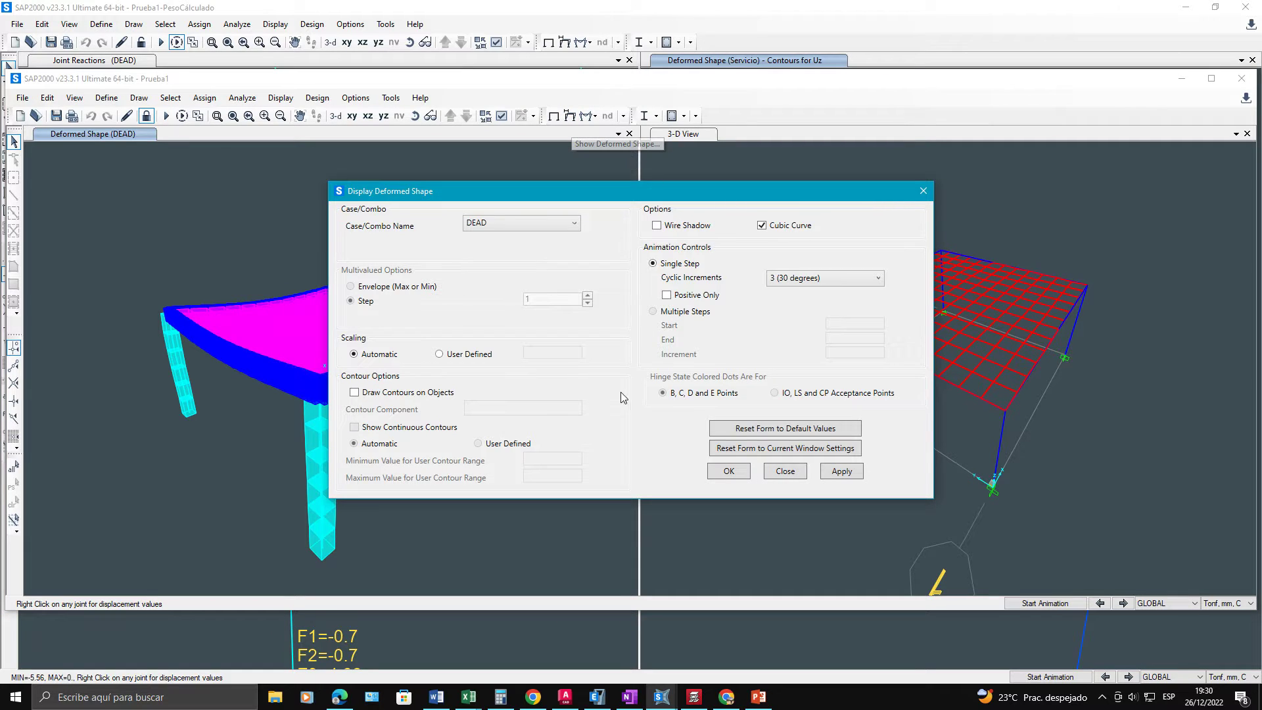
click(410, 392)
click(513, 406)
click(495, 451)
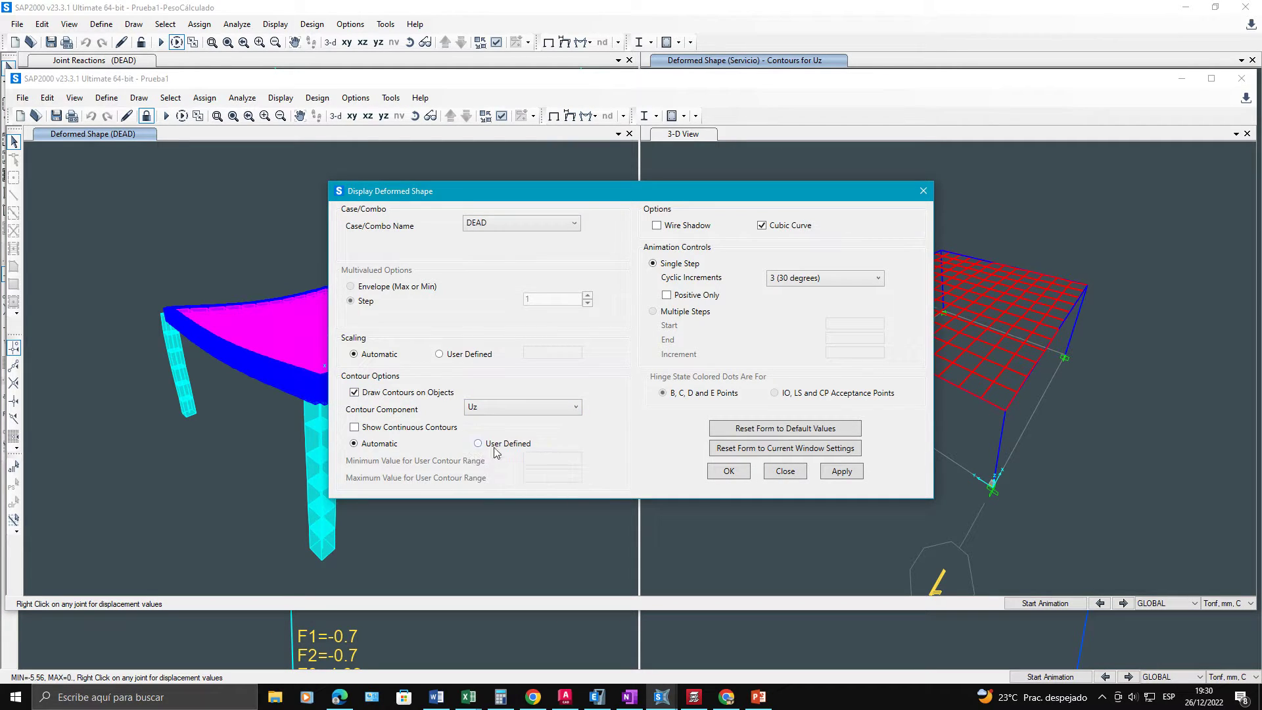
click(545, 223)
click(489, 272)
click(842, 470)
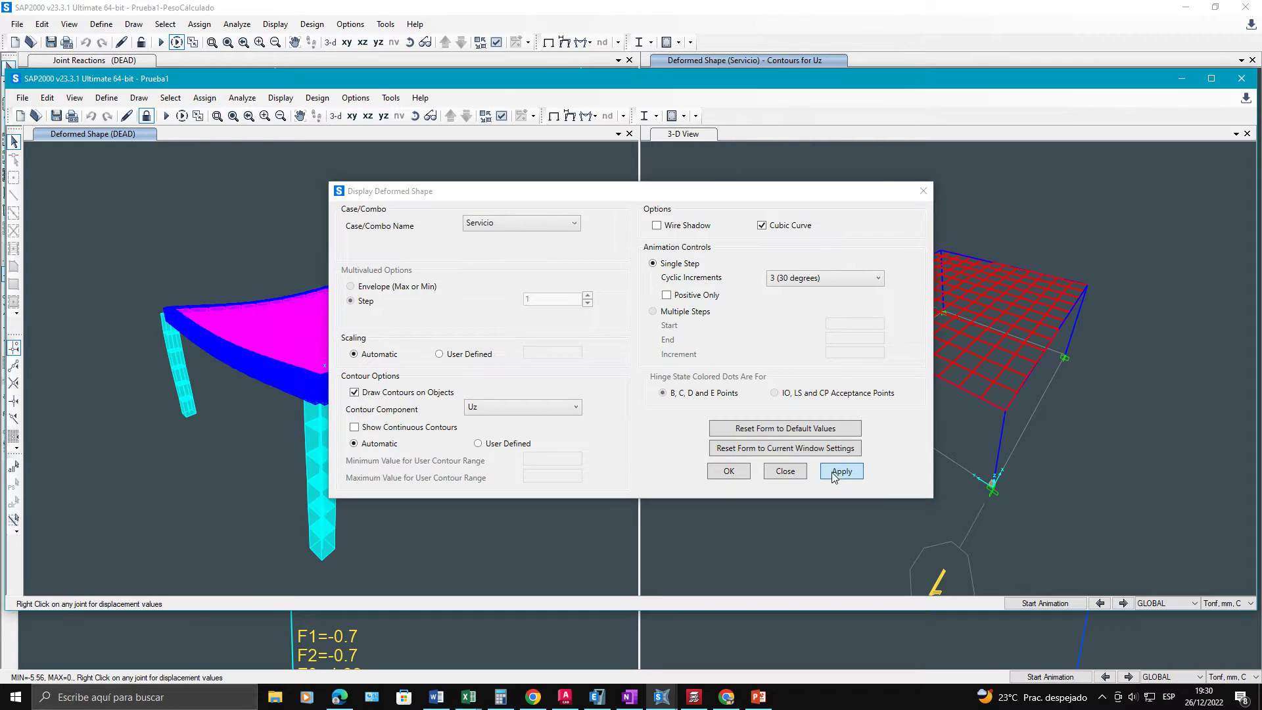
click(727, 472)
Step: Check the joint displacements at the slab's centre in the Prueba1 model
drag(458, 505, 345, 368)
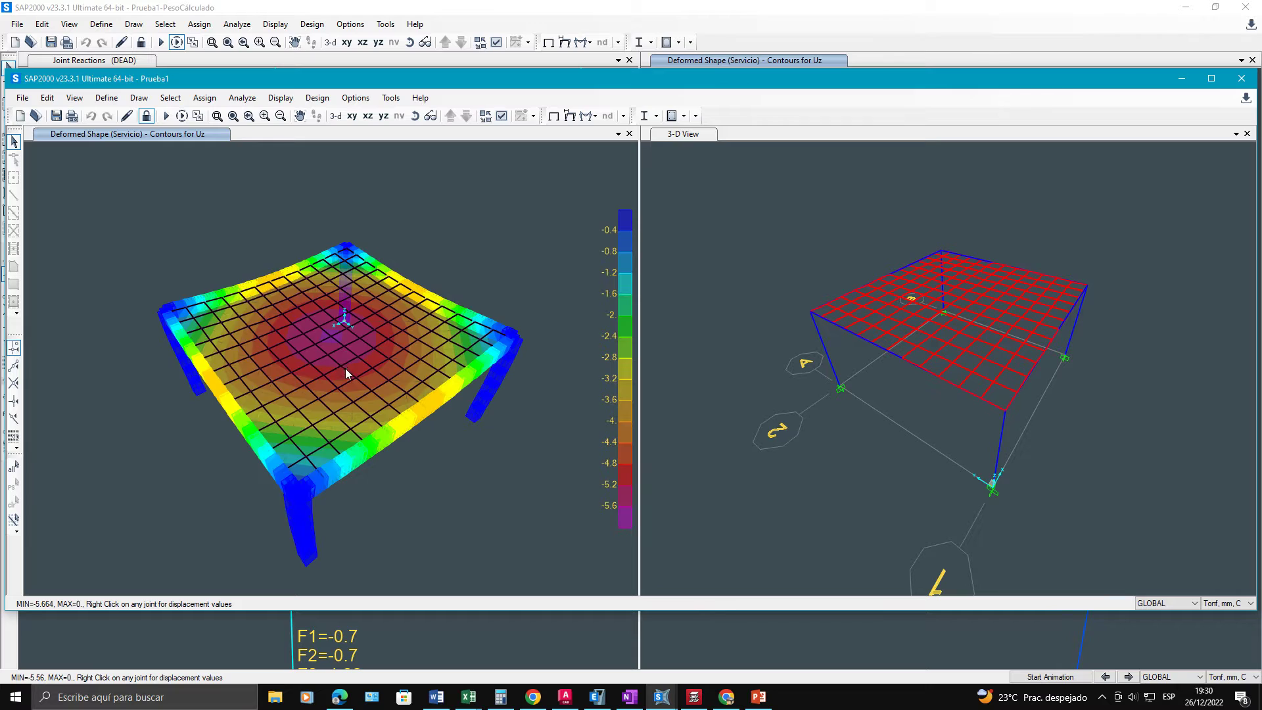
right_click(332, 335)
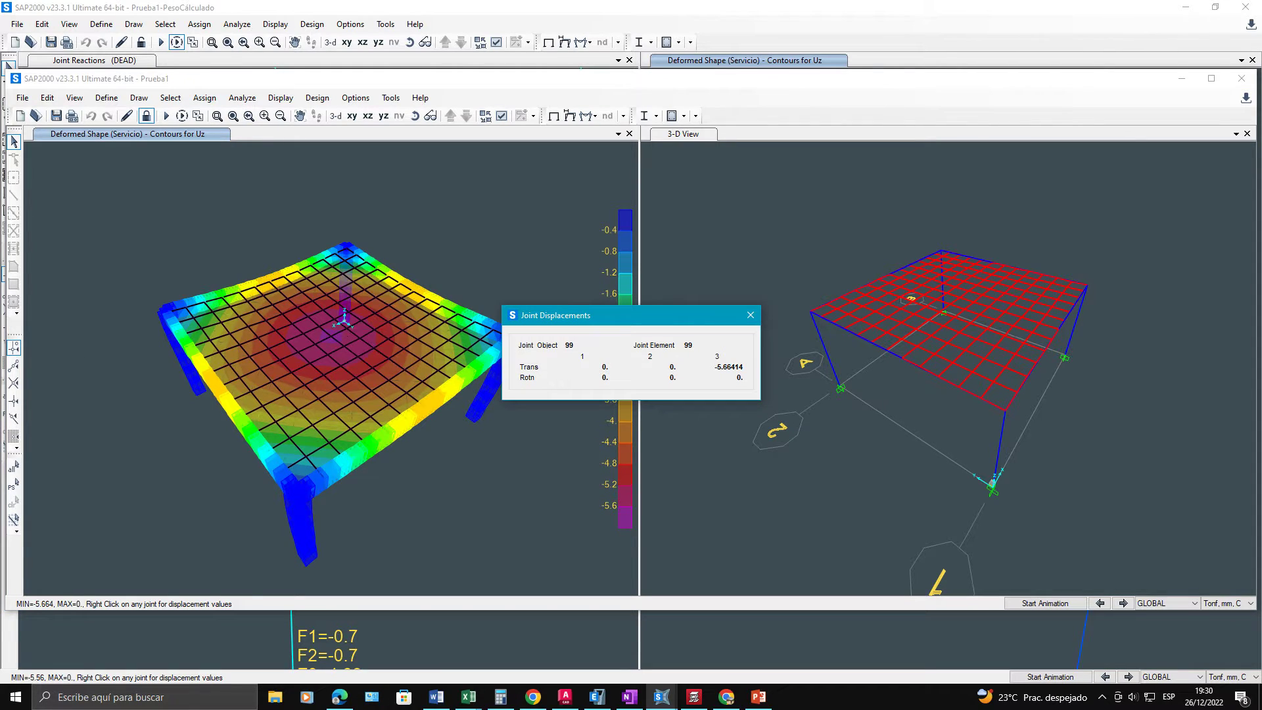
key(alt+Tab)
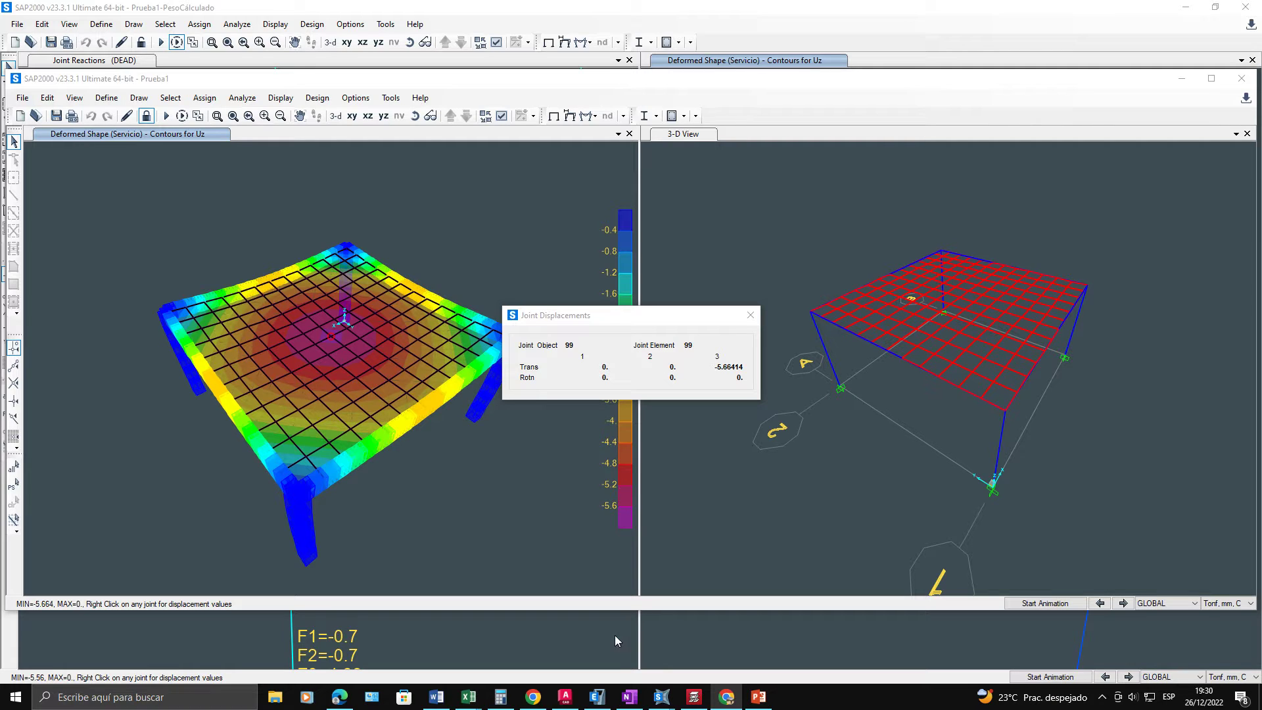
Step: Switch to the PruebaEtabs model in ETABS, check the slab point's displacements under Servicio, and close the displacement read-out
mouse_move(478, 698)
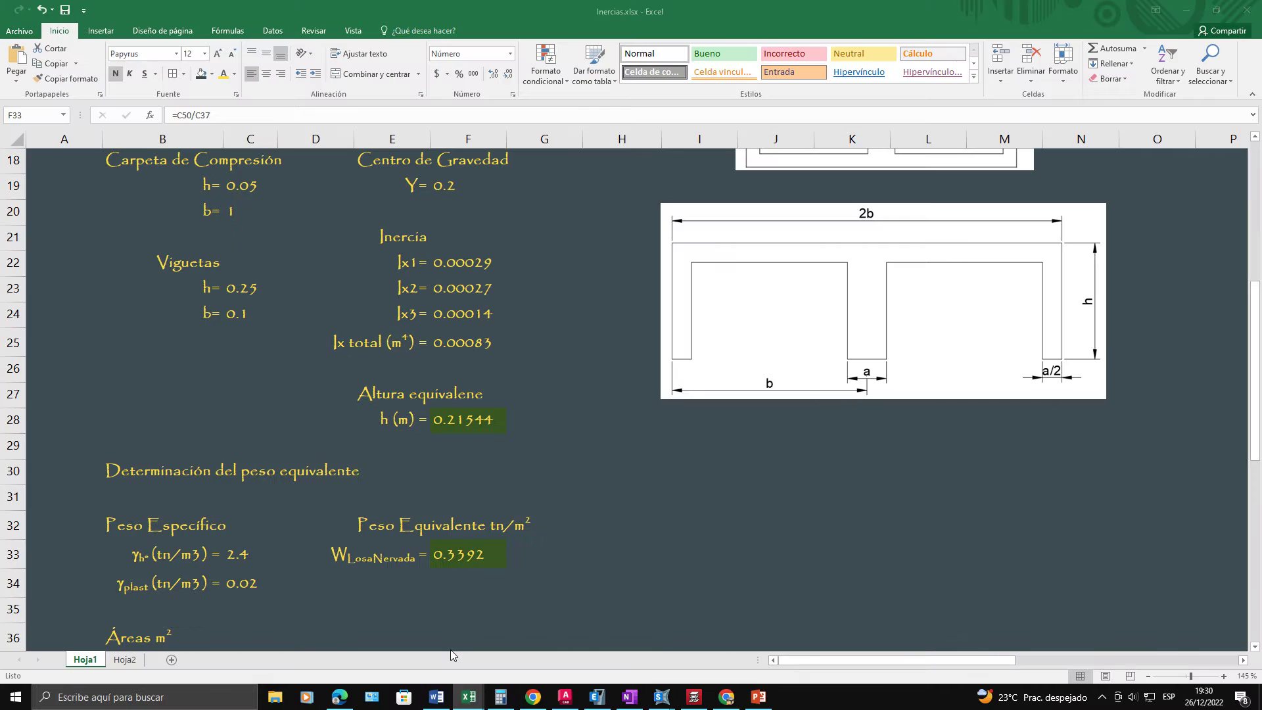
click(451, 649)
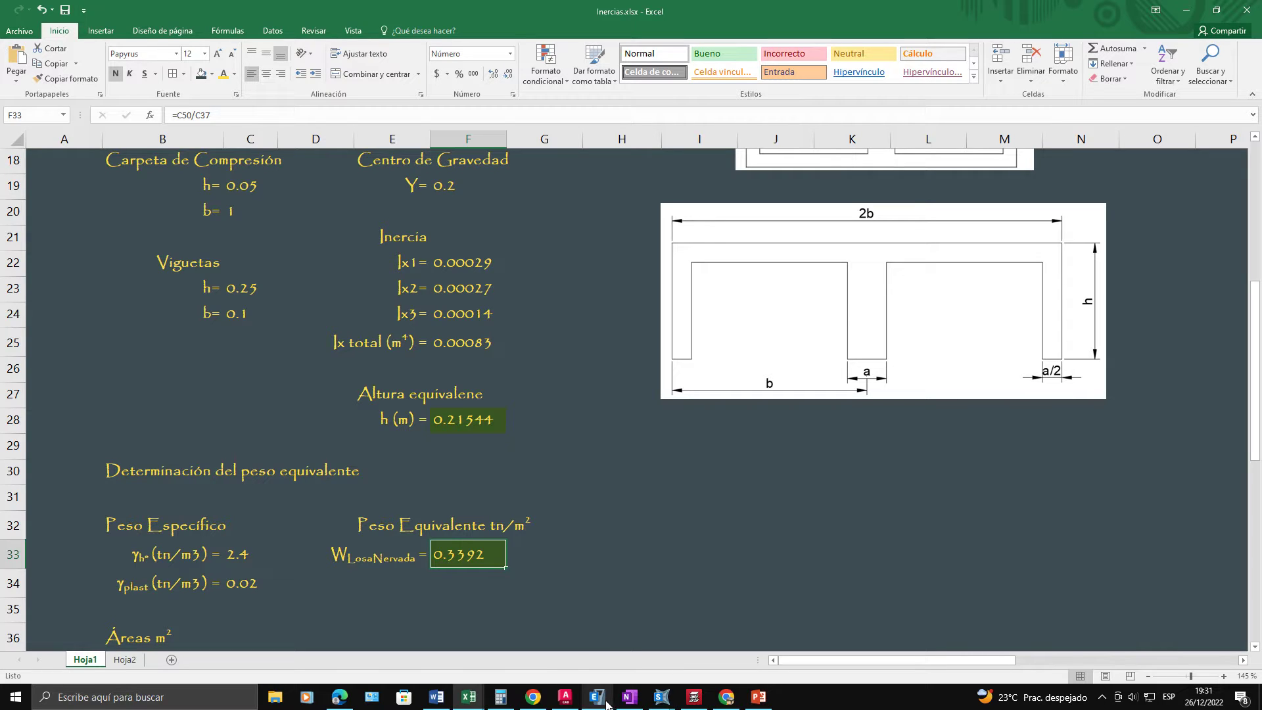
mouse_move(606, 705)
click(608, 635)
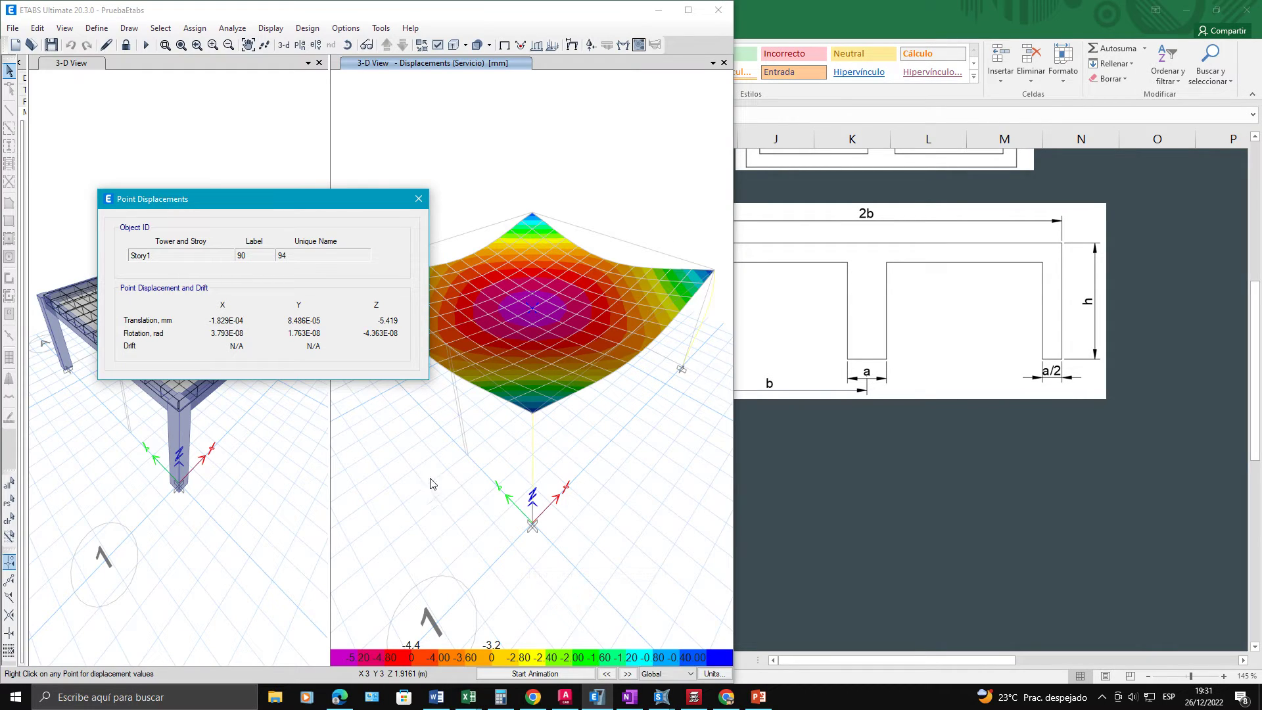
click(418, 199)
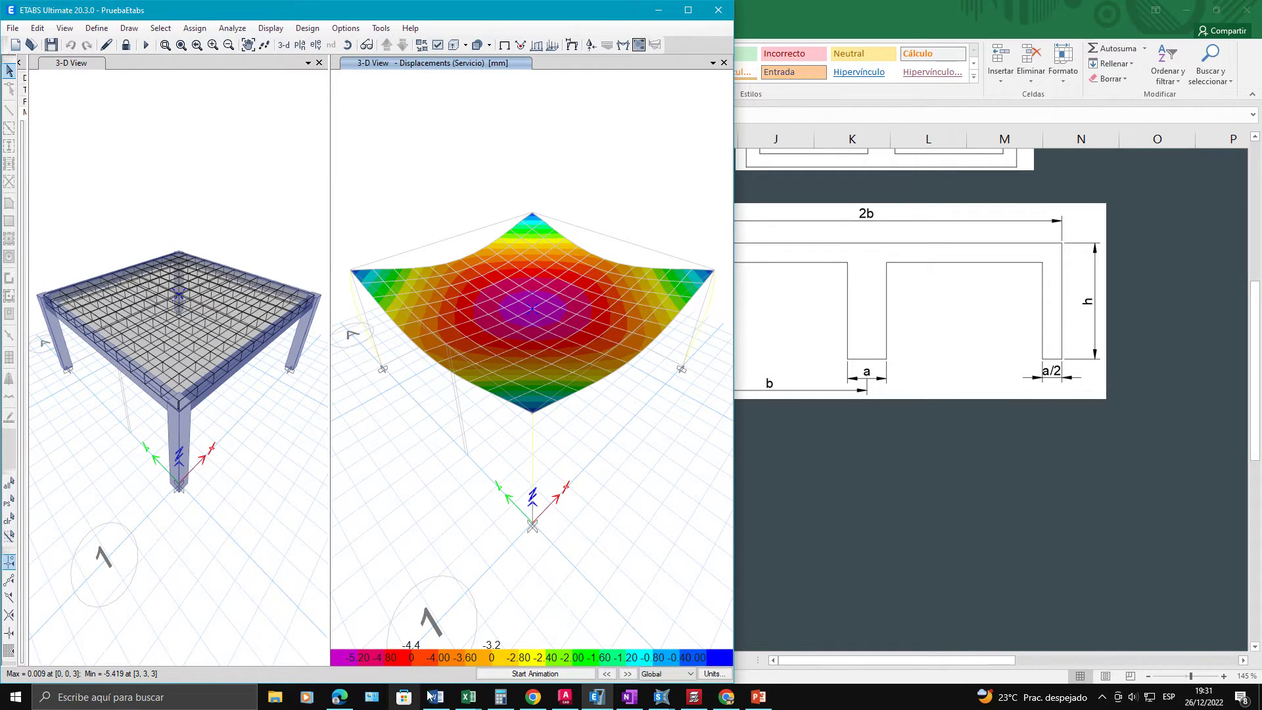
Step: Switch to the Inercias.xlsx workbook in Excel and open the comparison tables on the Hoja2 sheet
click(475, 701)
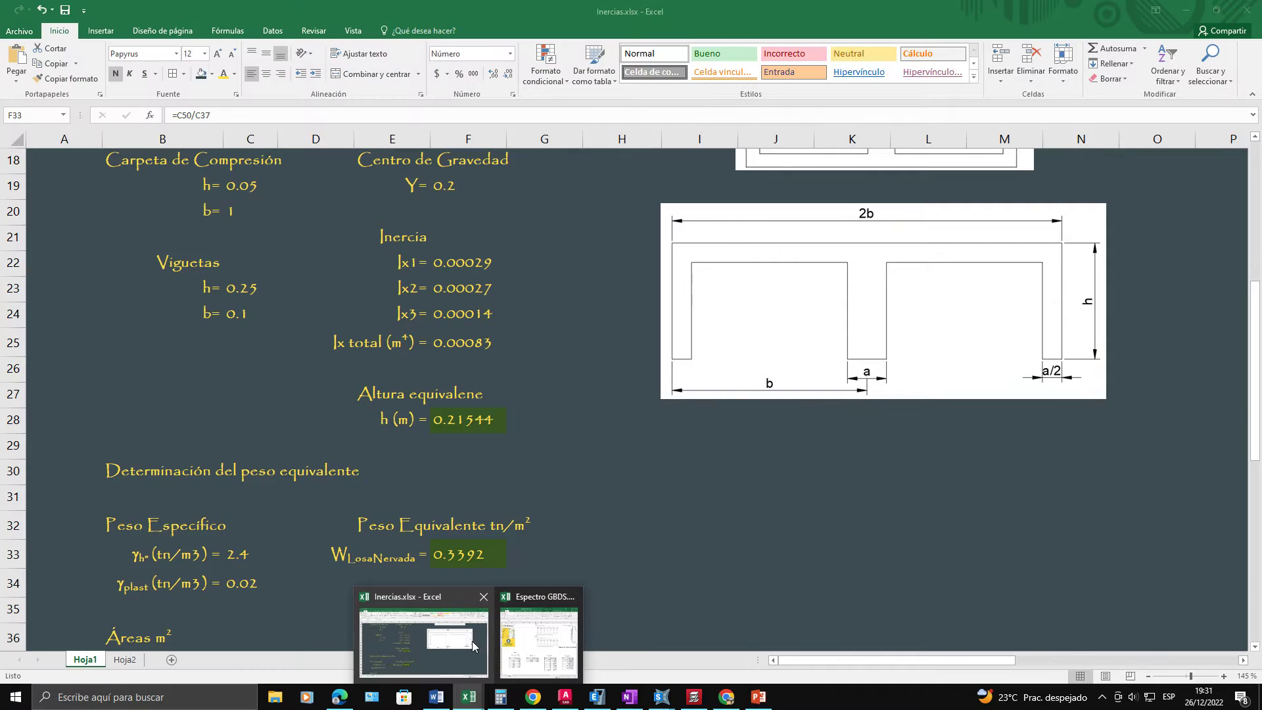
click(460, 649)
click(125, 660)
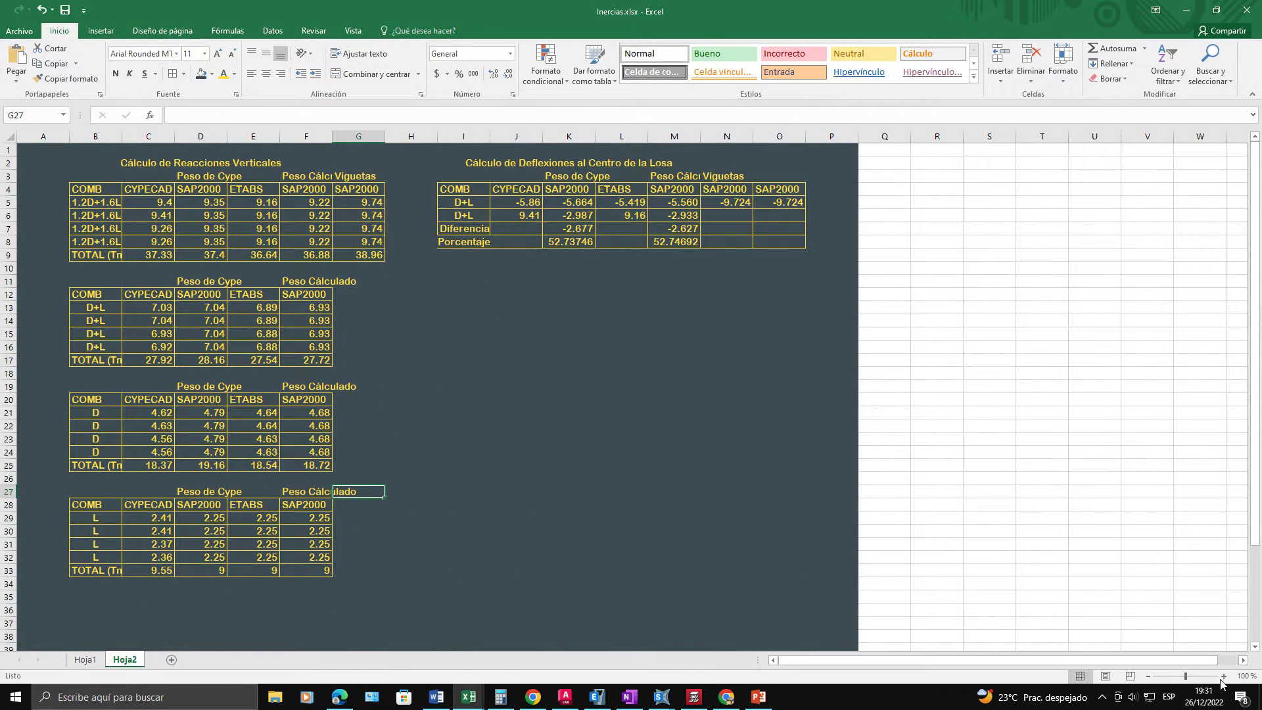
scroll(695, 540, up, 2)
scroll(695, 540, up, 1)
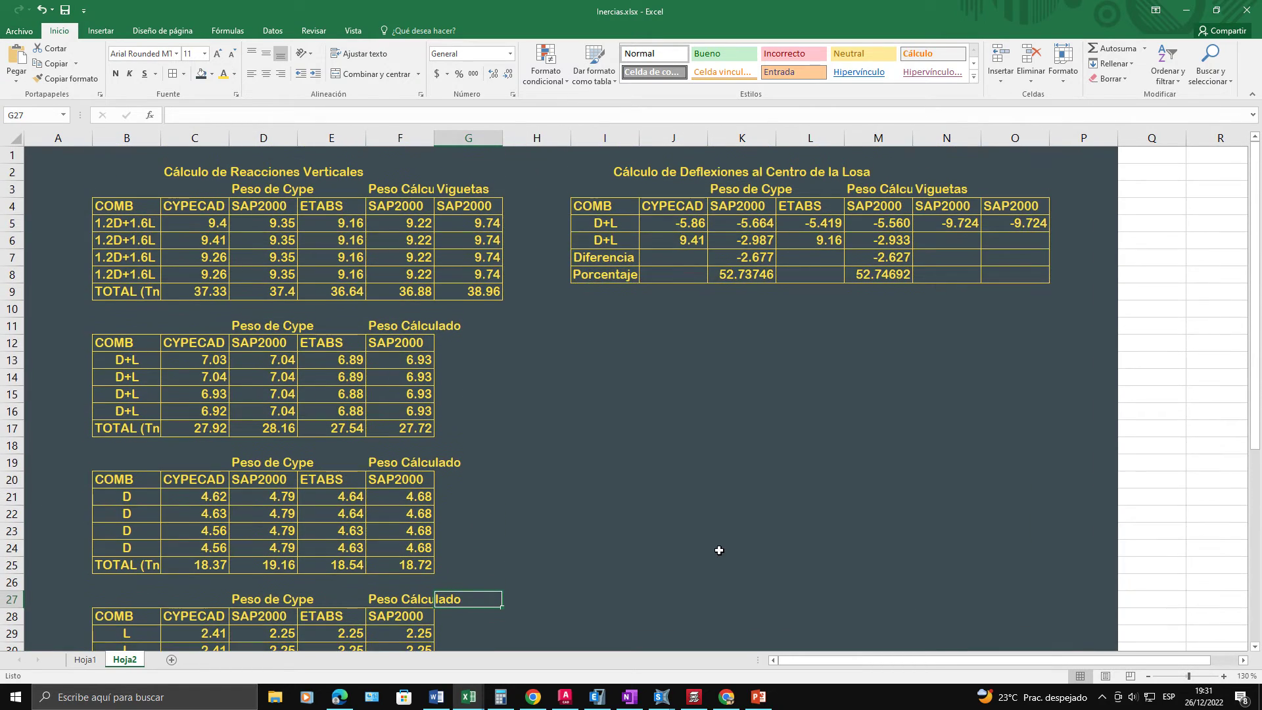
Step: Extend the dark background fill of the tables on Hoja2 to the whole range A1:R58
scroll(999, 569, down, 19)
scroll(1124, 583, up, 10)
drag(1213, 629, 53, 142)
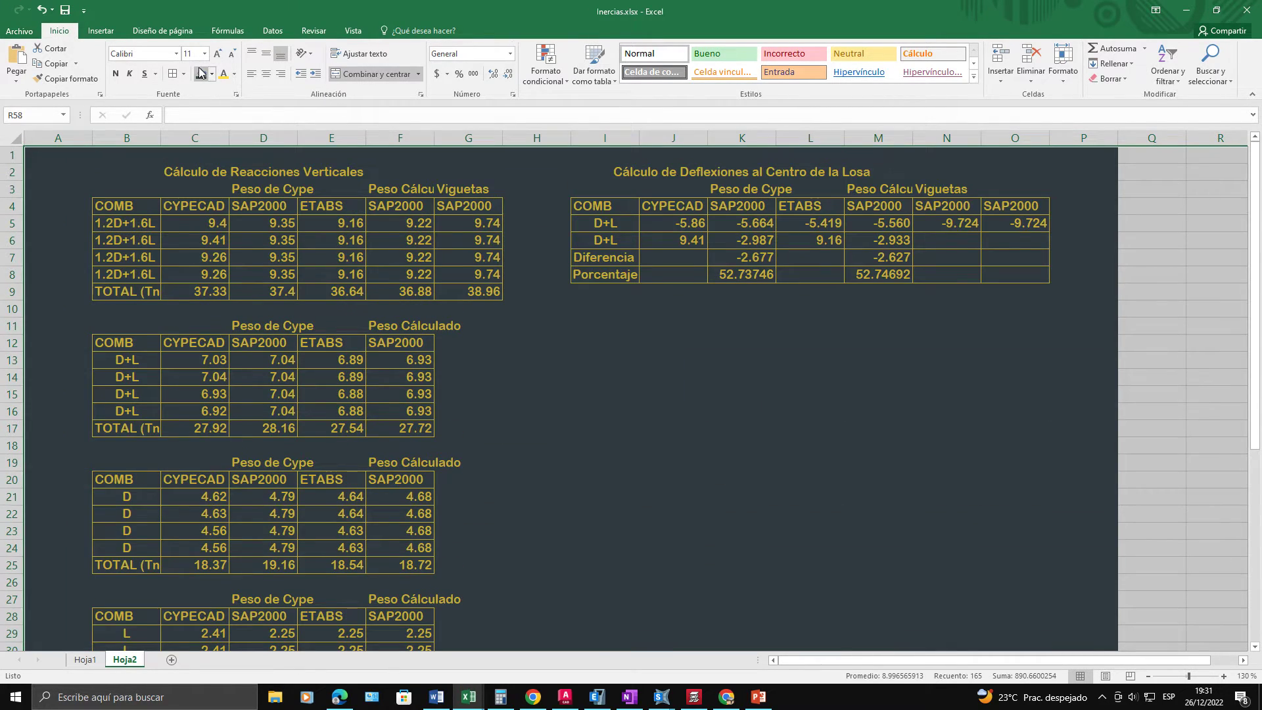
click(202, 73)
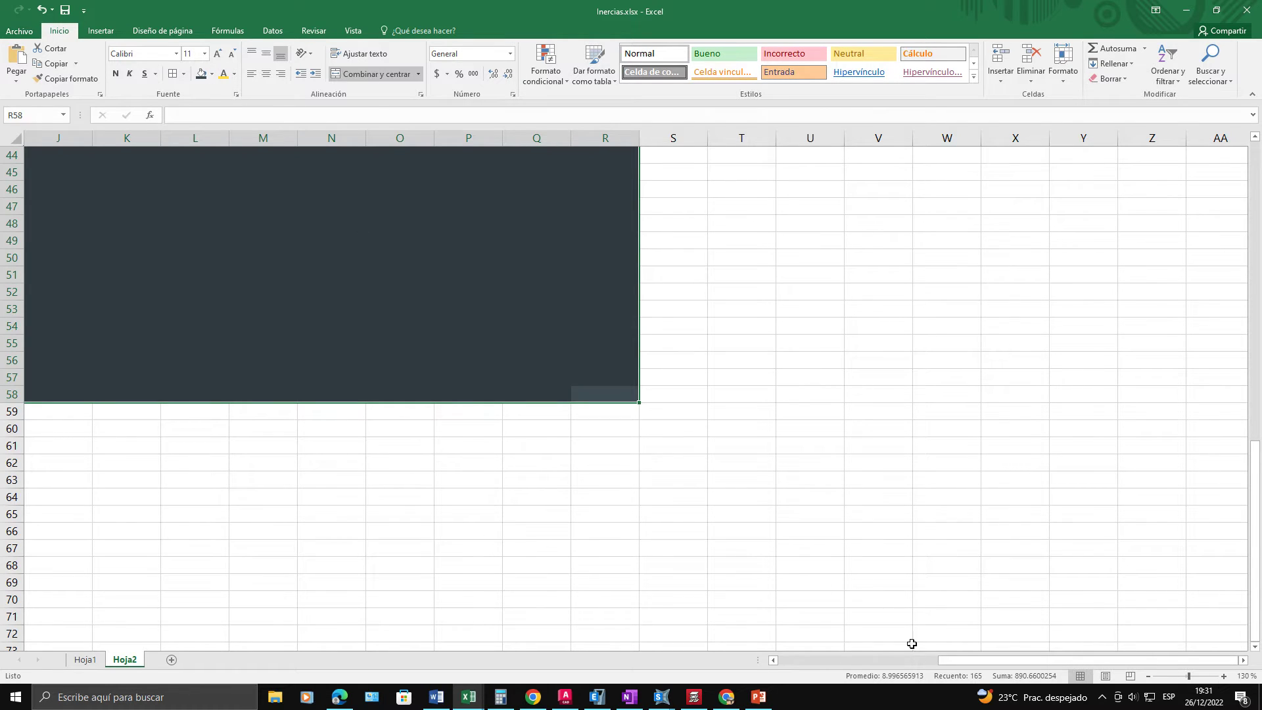
drag(953, 660, 614, 630)
scroll(667, 496, up, 14)
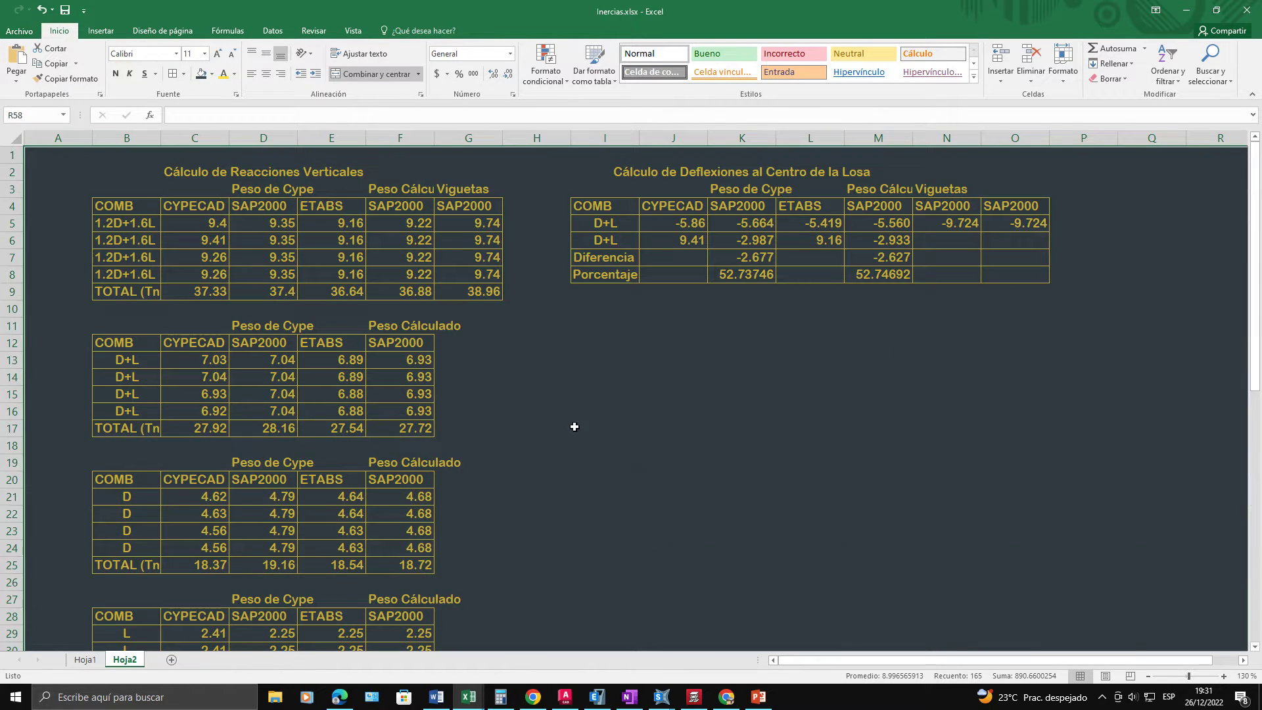
click(558, 415)
Step: Review the vertical reaction tables, examining the 1.2D+1.6L values and totals for each program
click(349, 273)
click(222, 174)
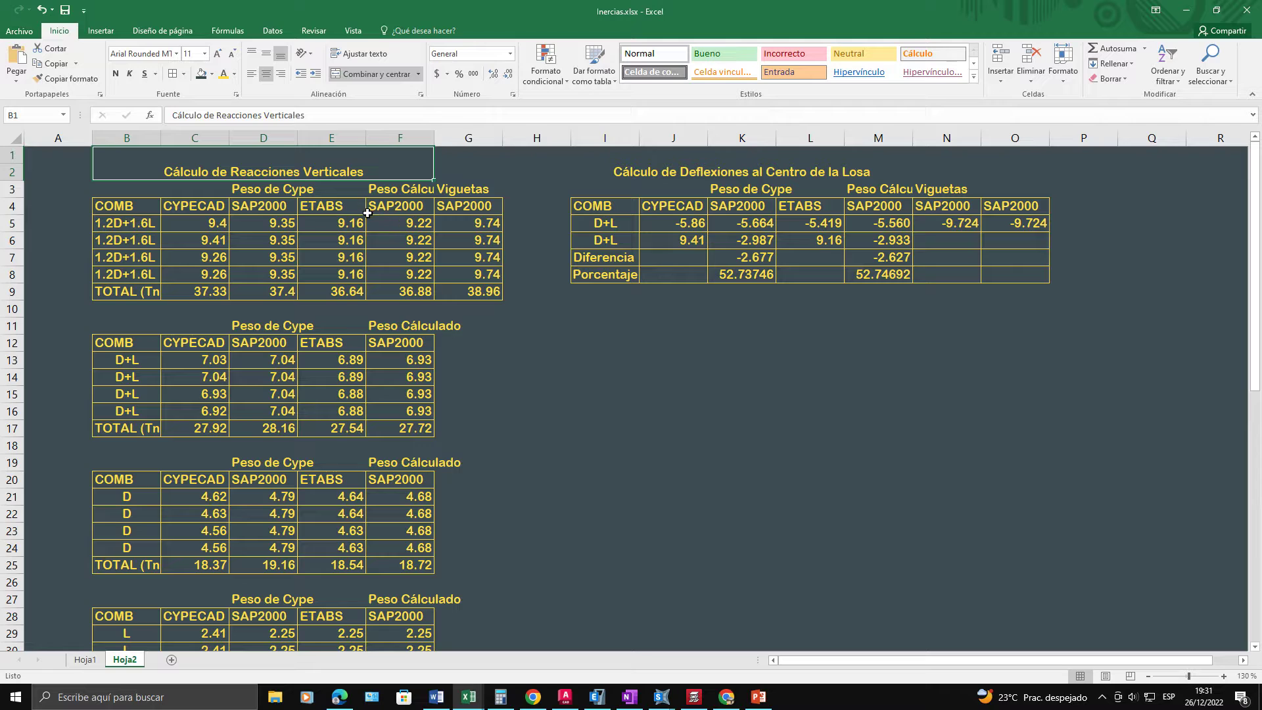
click(361, 240)
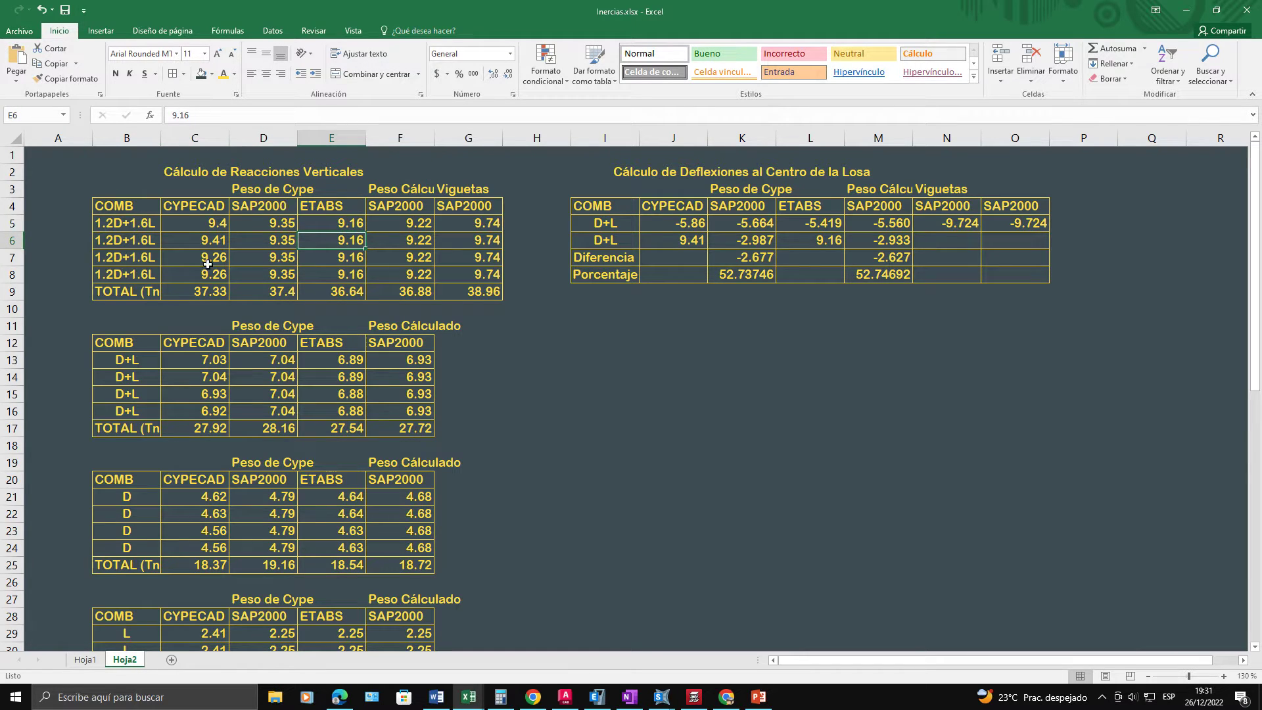
click(207, 293)
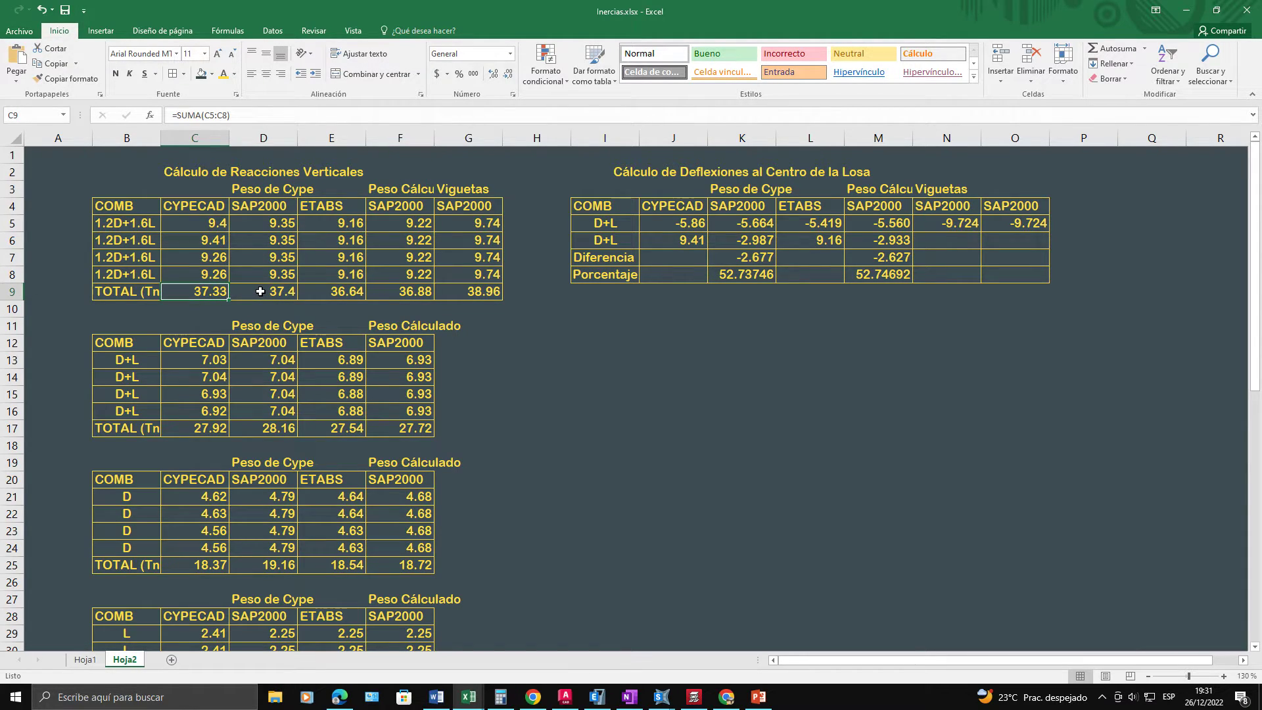
key(Down)
key(Down)
key(Down)
scroll(271, 414, down, 9)
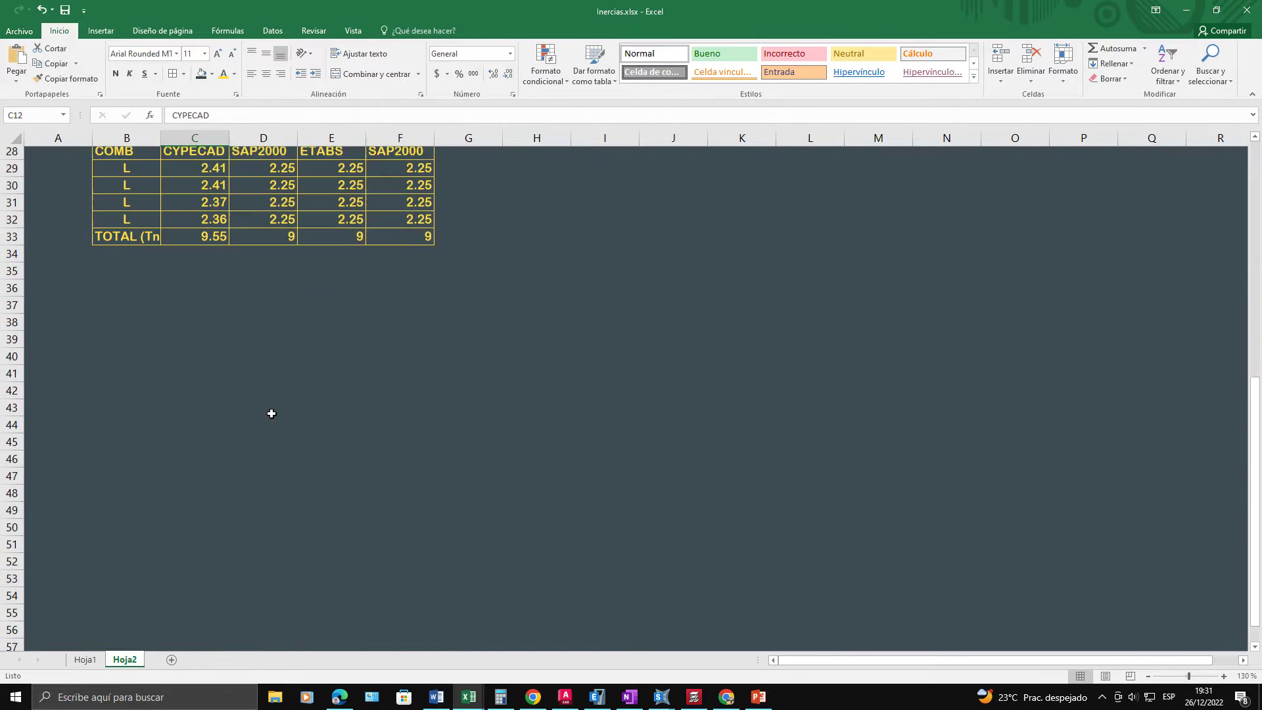
scroll(271, 414, up, 9)
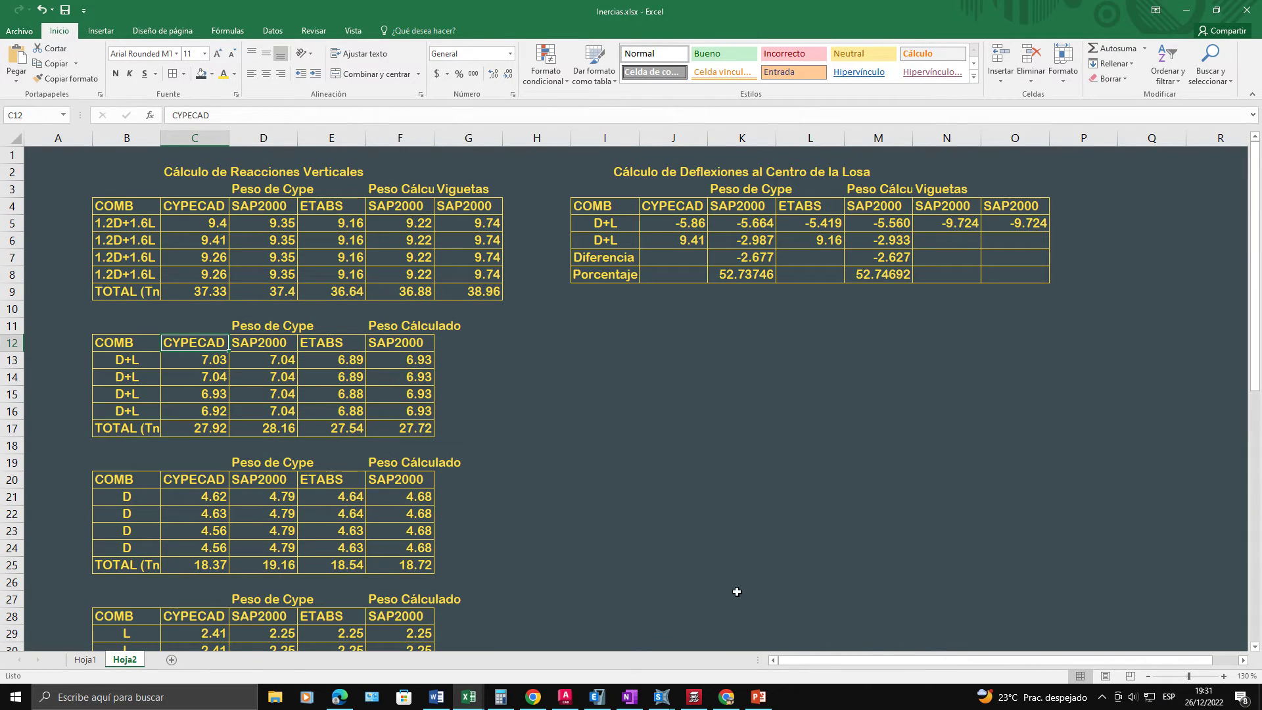
click(1255, 646)
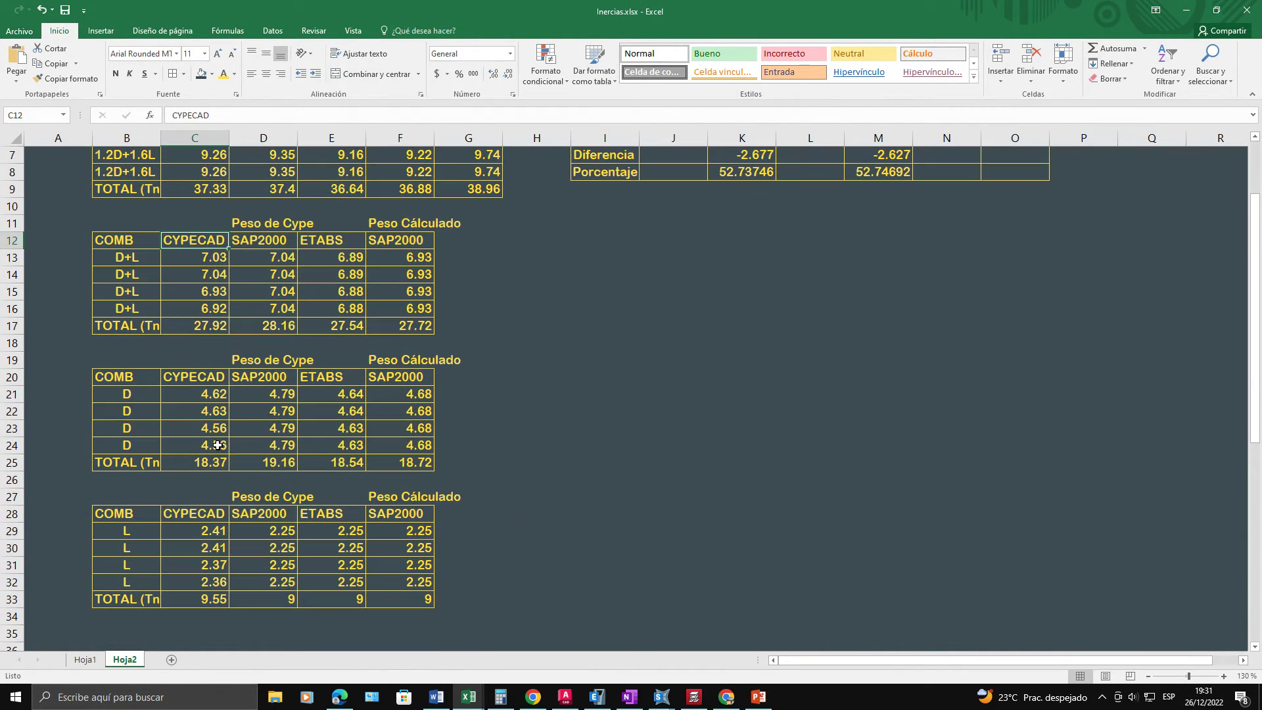
Step: Compare the total dead-load (D) reactions in row 25 between CYPECAD, SAP2000 and ETABS
click(196, 480)
key(Up)
key(Right)
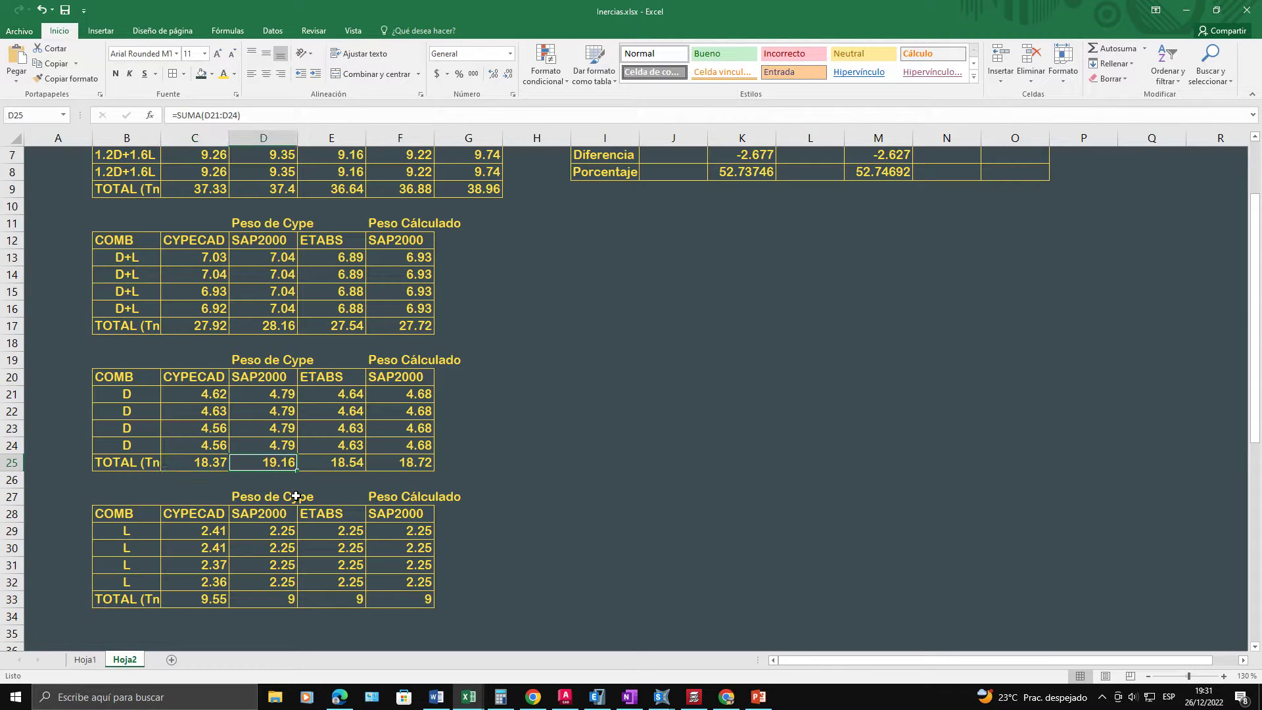
key(Left)
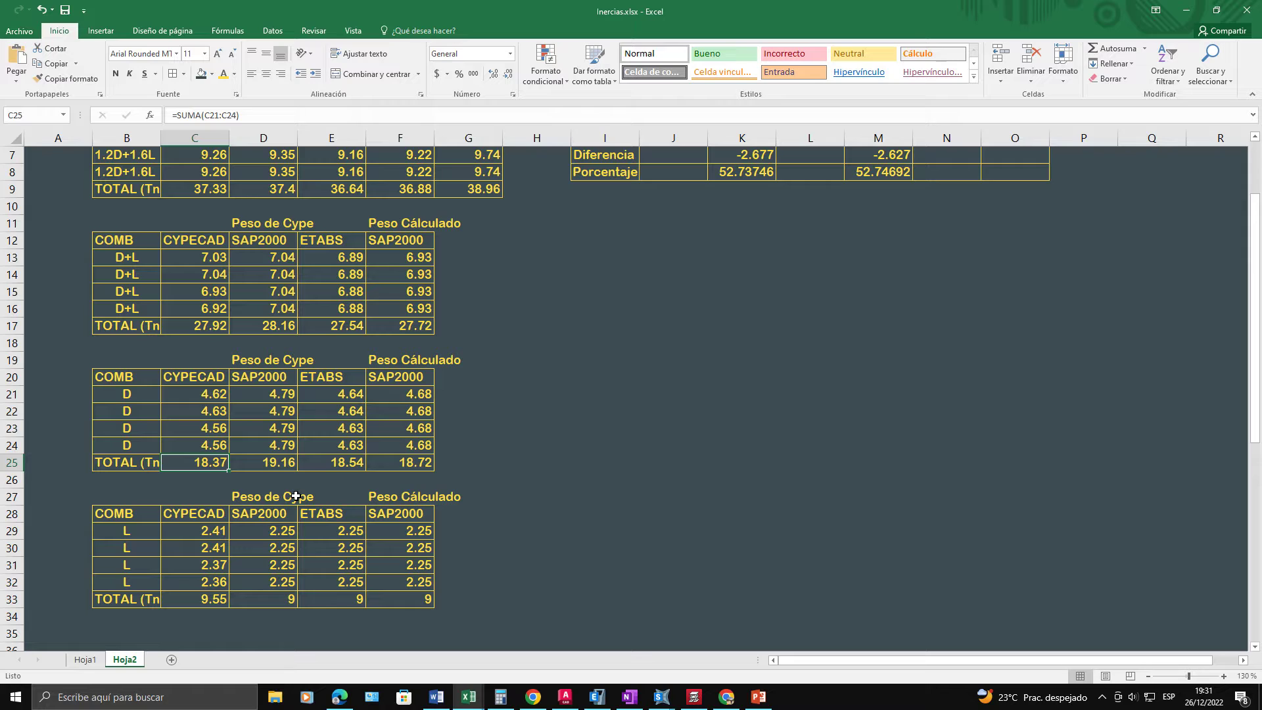
key(Right)
key(Left)
key(Right)
key(Left)
key(Right)
key(Right)
key(Right)
key(Left)
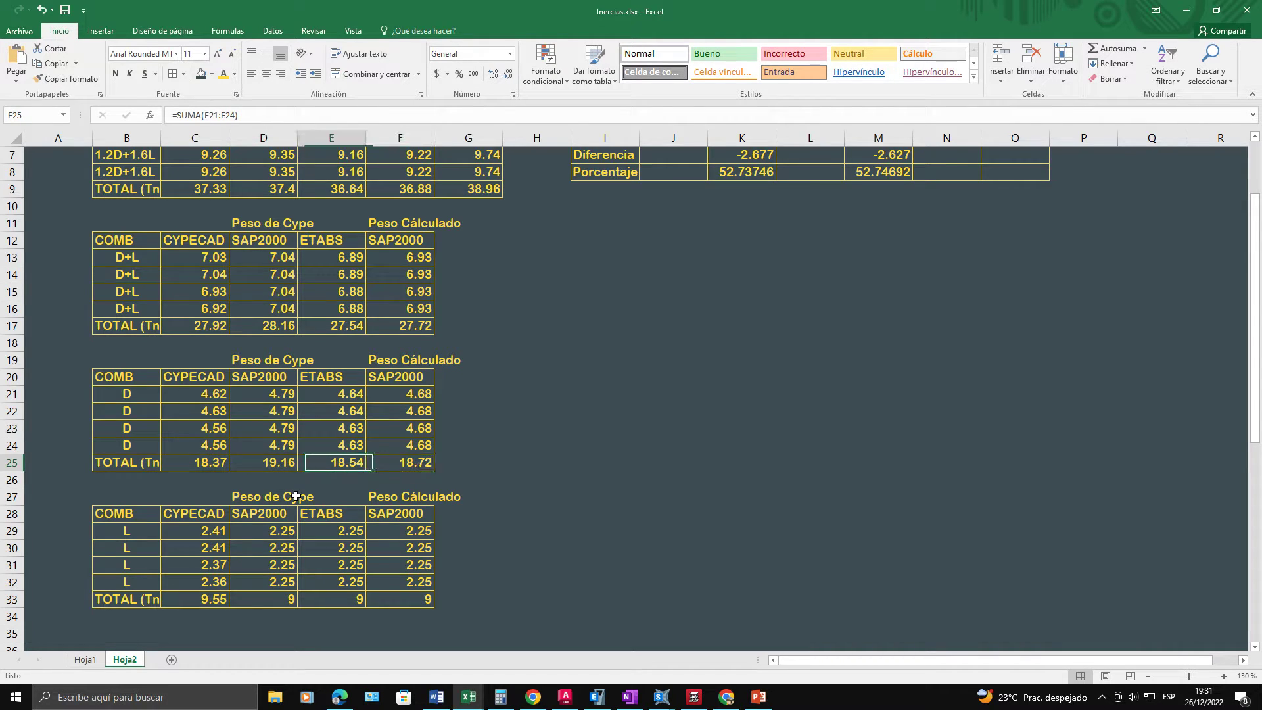
key(Right)
key(Right)
key(Left)
key(Left)
key(Right)
key(Left)
key(Left)
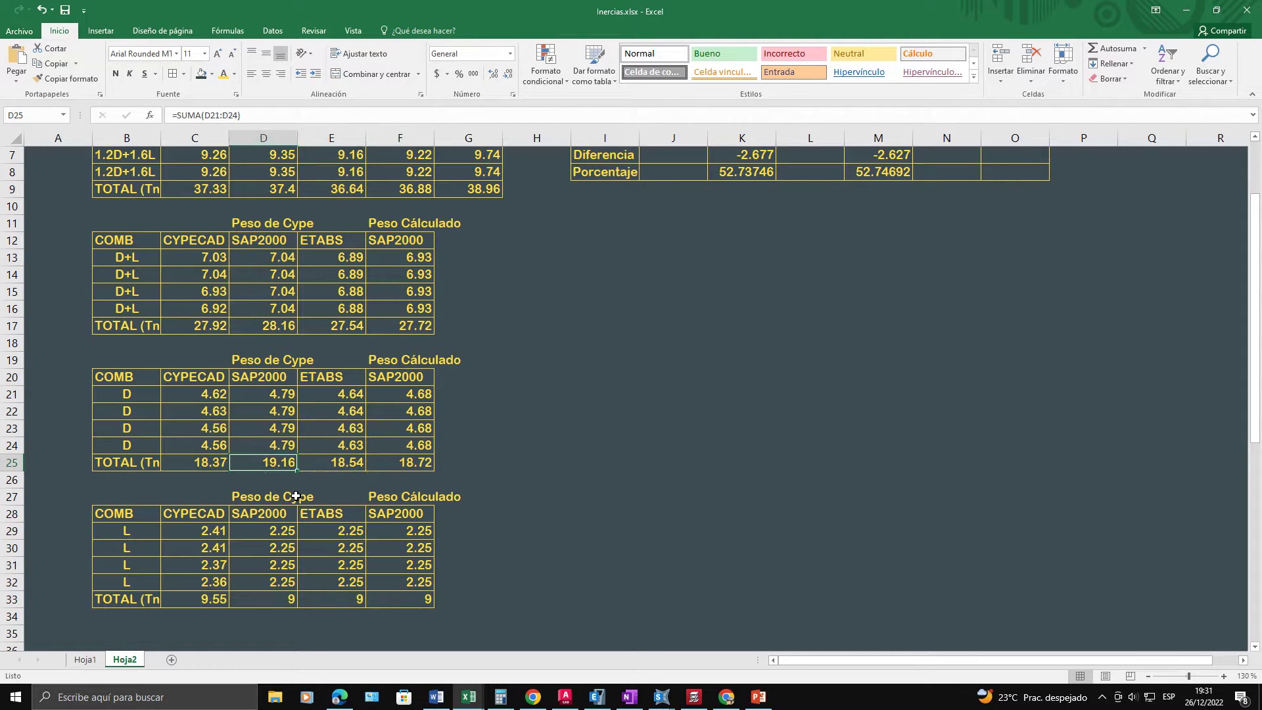
key(Left)
key(Right)
key(Left)
key(Right)
key(Left)
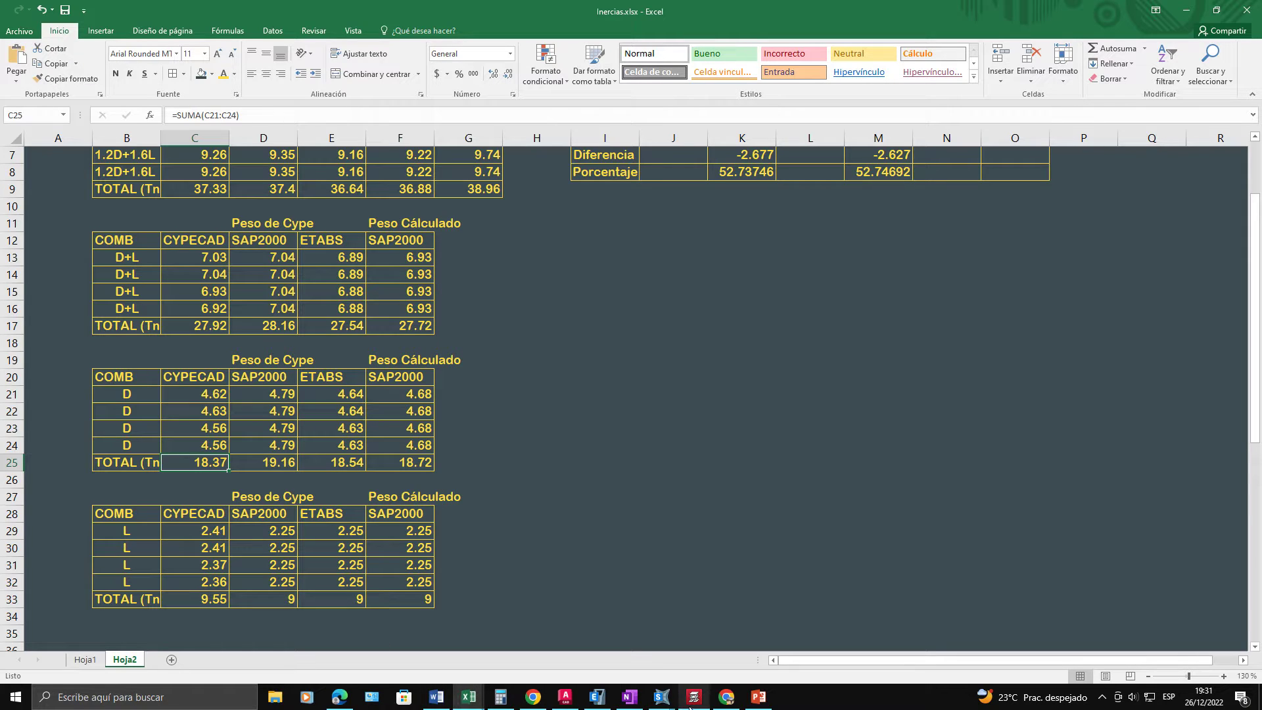
mouse_move(662, 695)
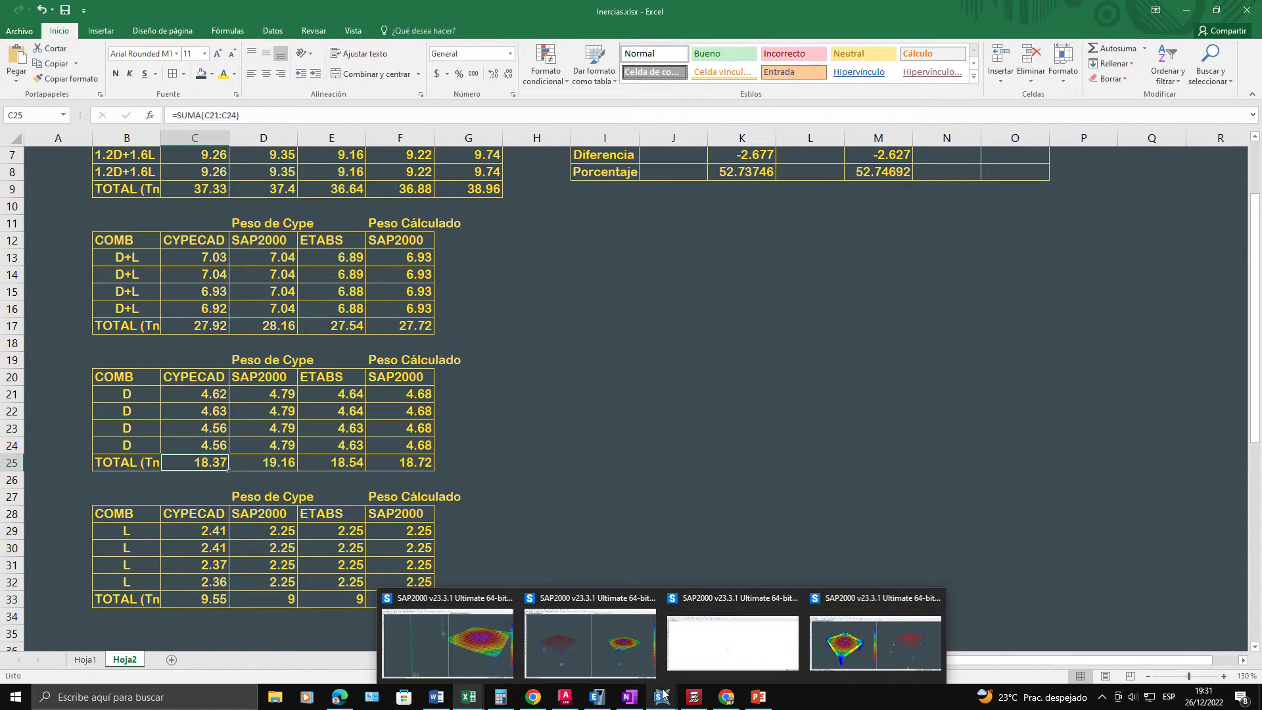
click(573, 530)
click(693, 702)
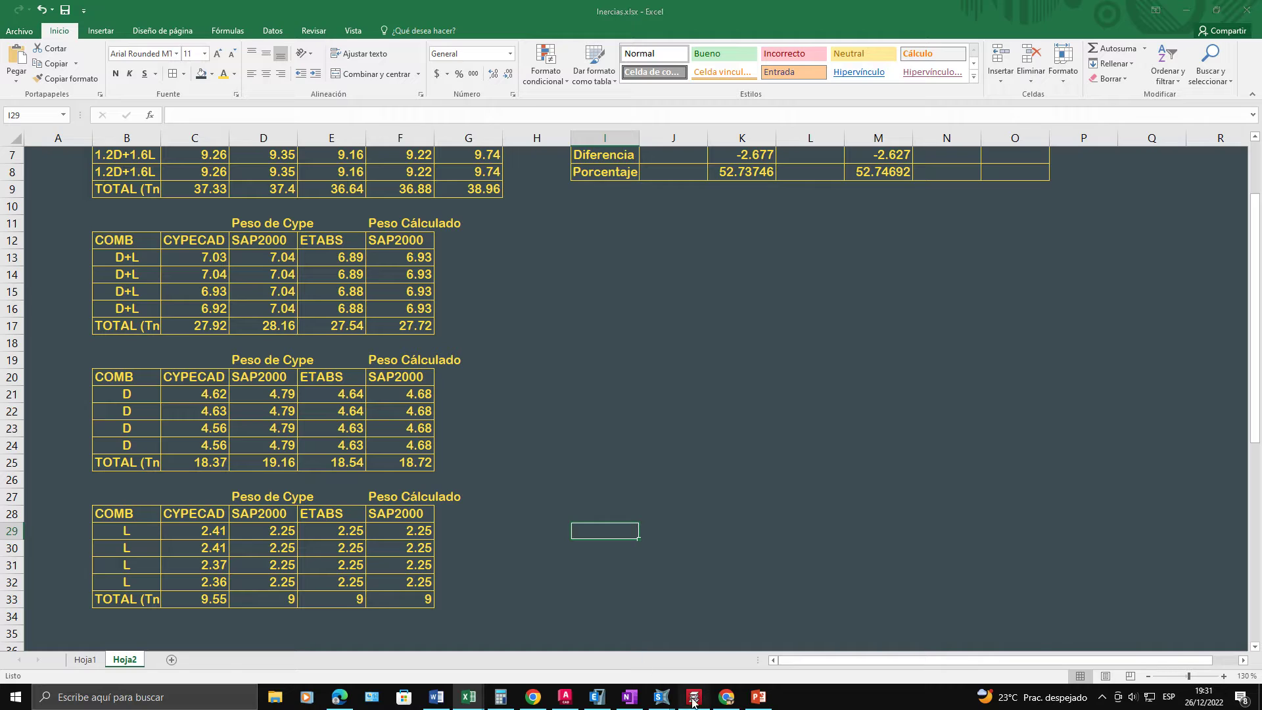
click(694, 702)
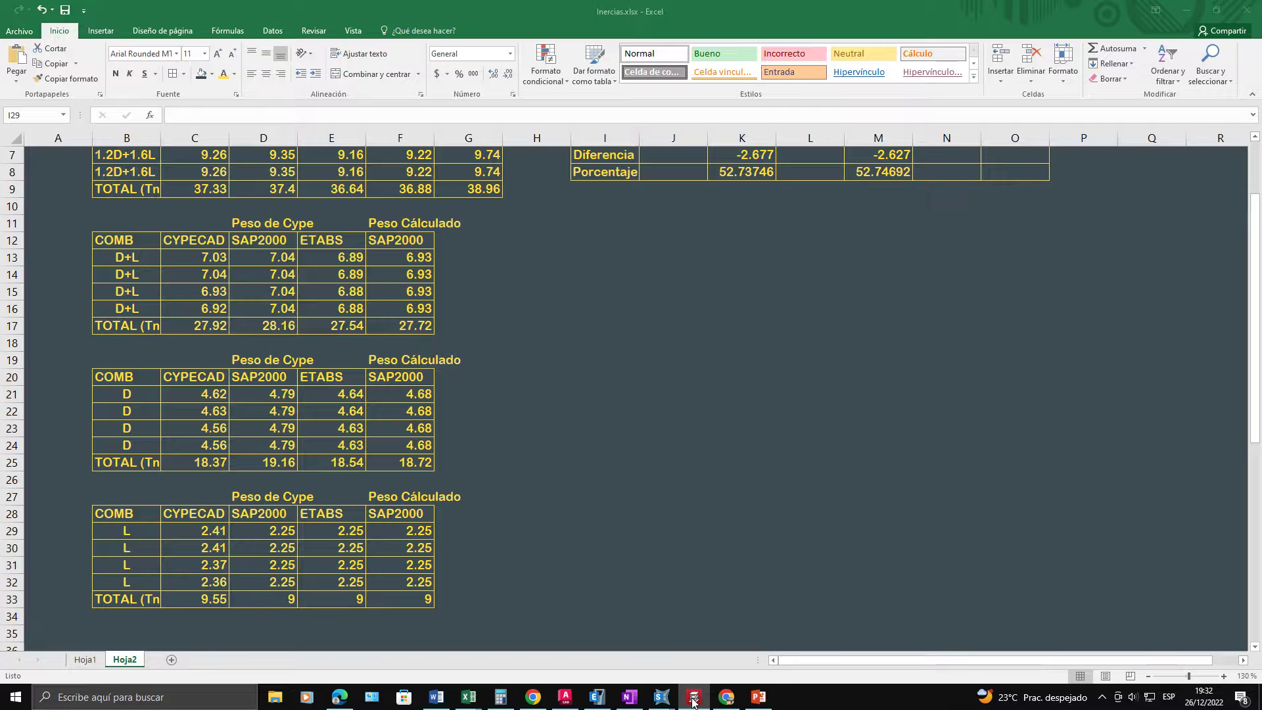
mouse_move(663, 697)
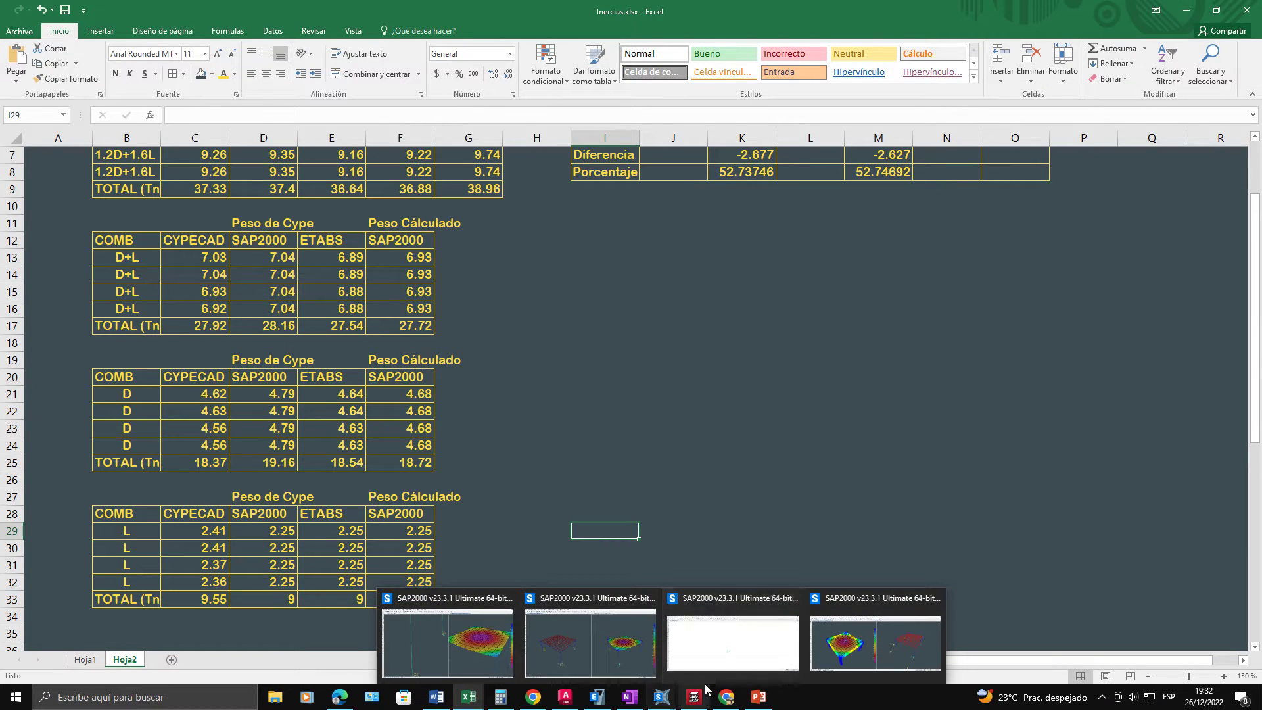
mouse_move(703, 690)
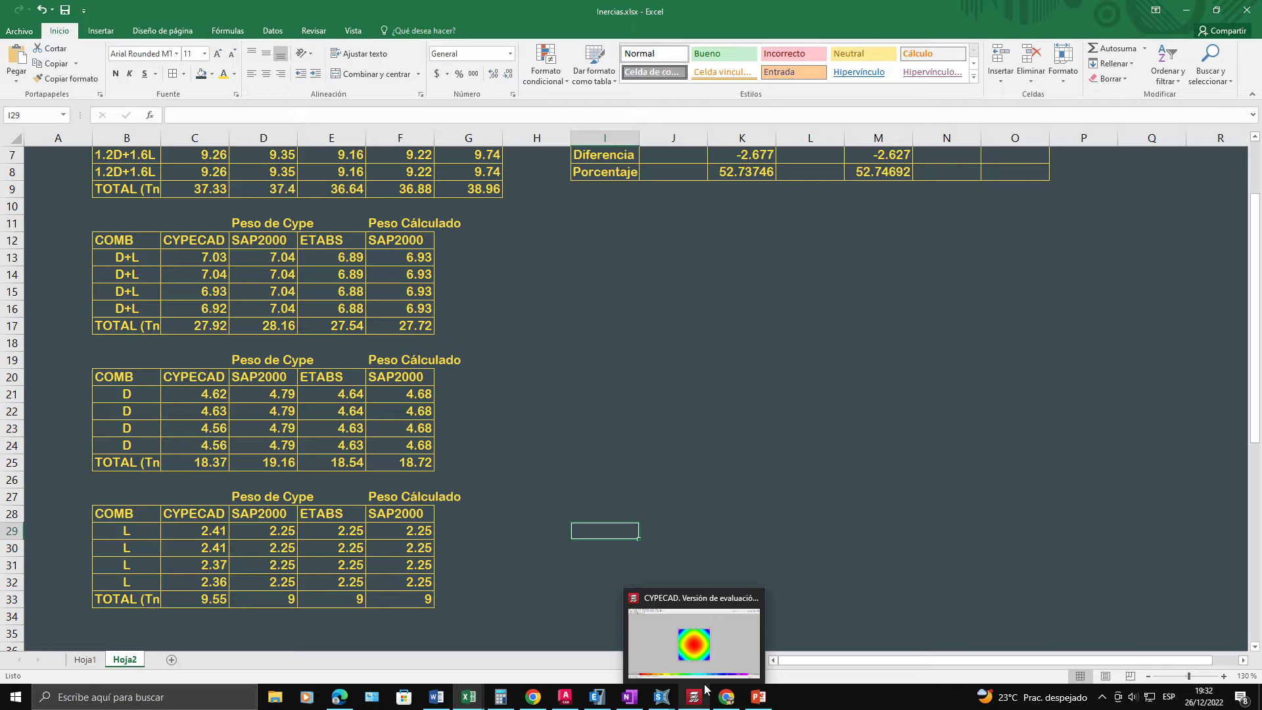
click(536, 326)
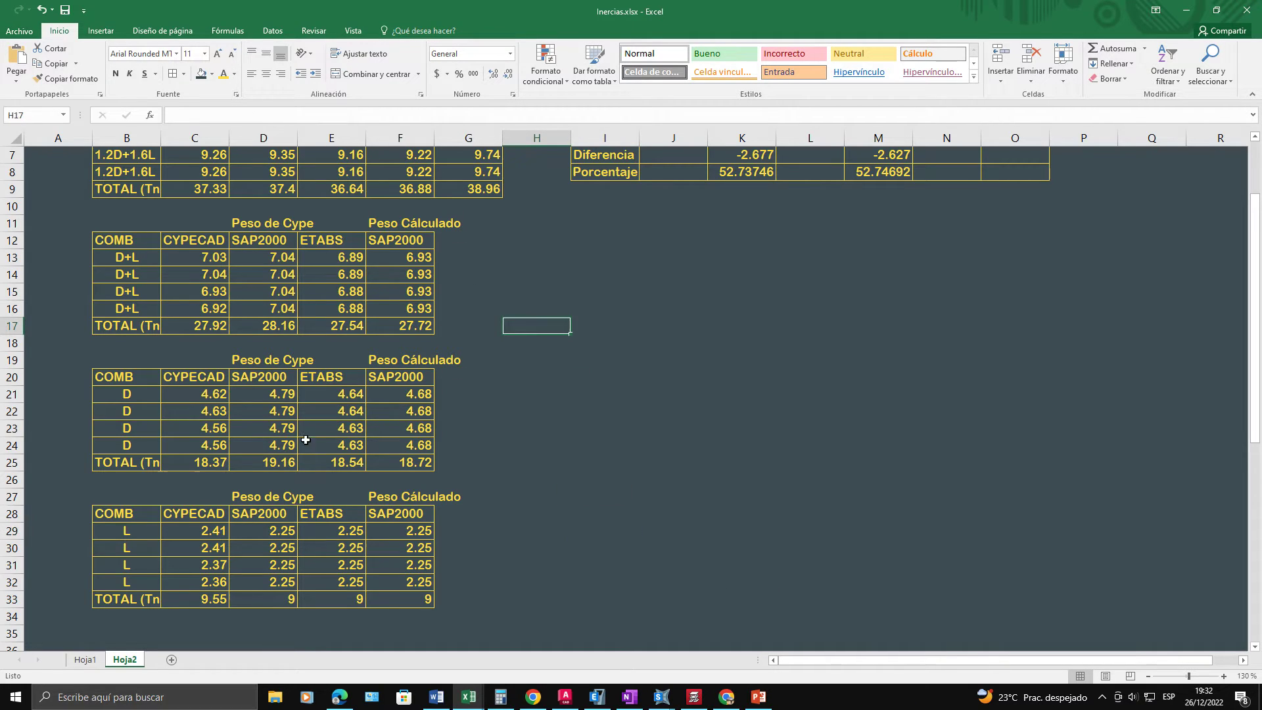
Step: Compare the dead-load (D) totals in row 25 across CYPECAD, SAP2000, ETABS and the calculated-weight SAP2000 model
click(213, 461)
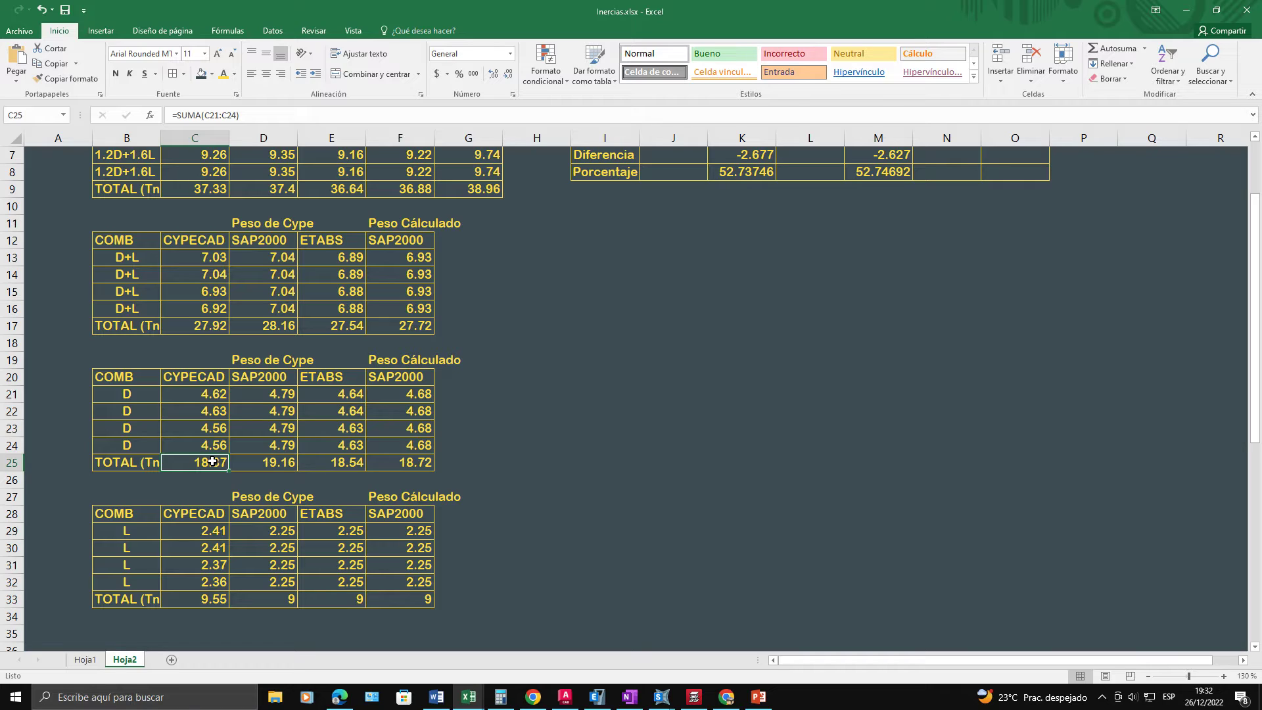
key(Left)
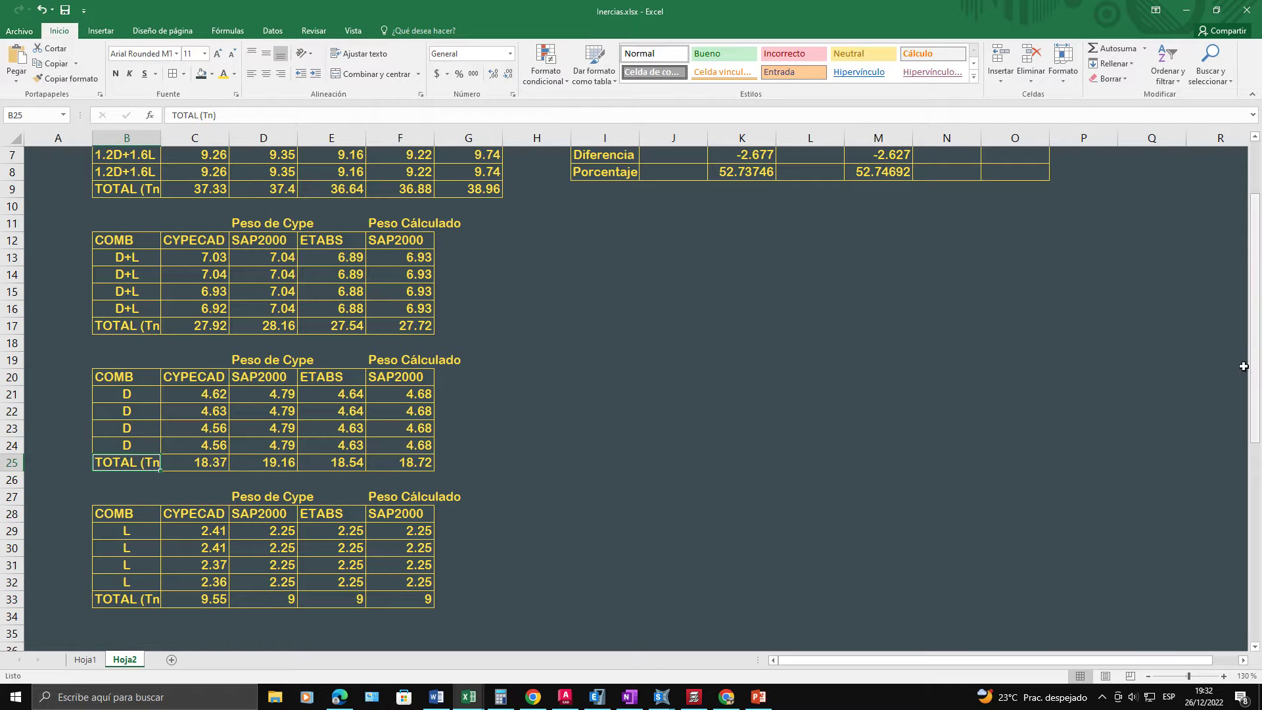
key(Up)
key(Right)
key(Down)
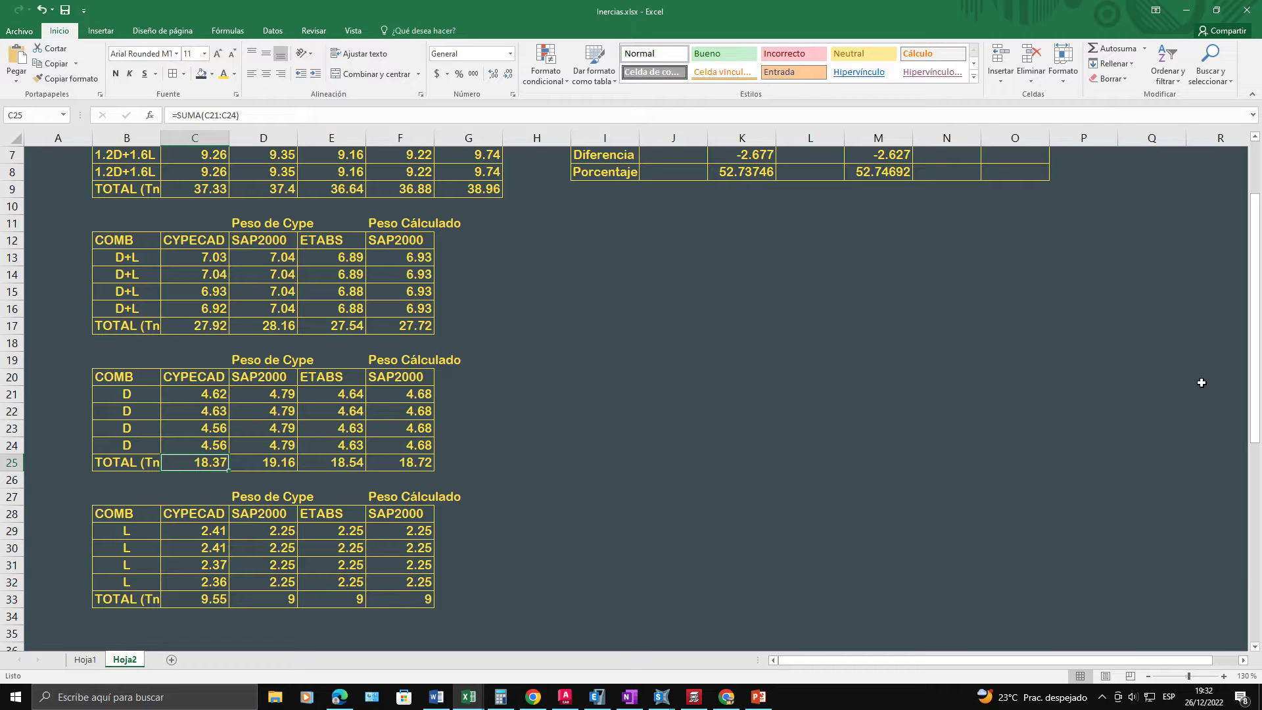
key(Right)
key(Right)
key(Left)
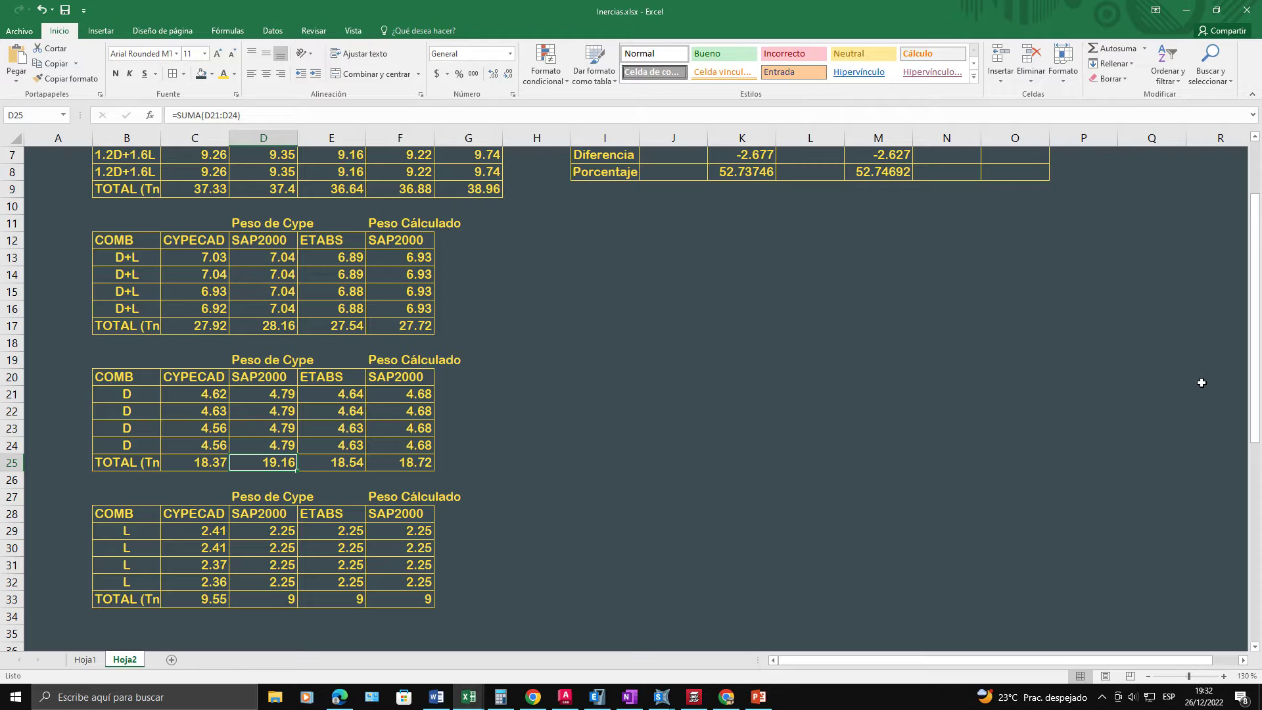
key(Right)
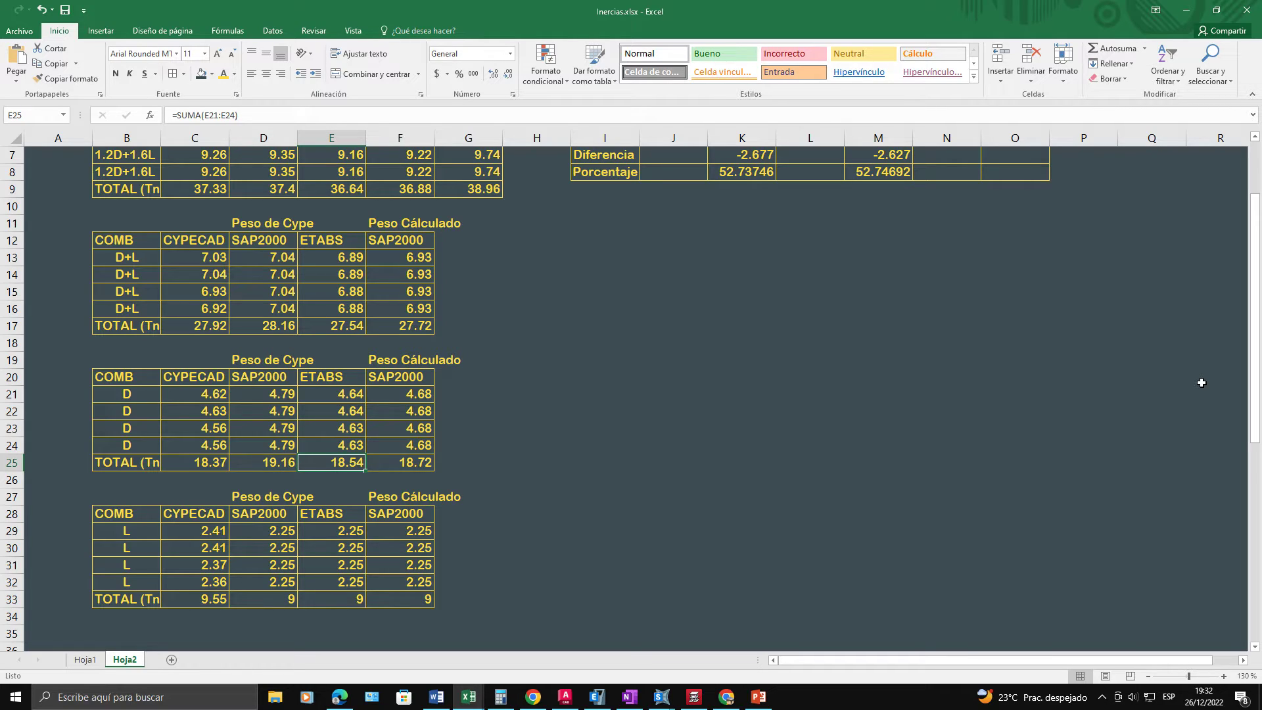
key(Right)
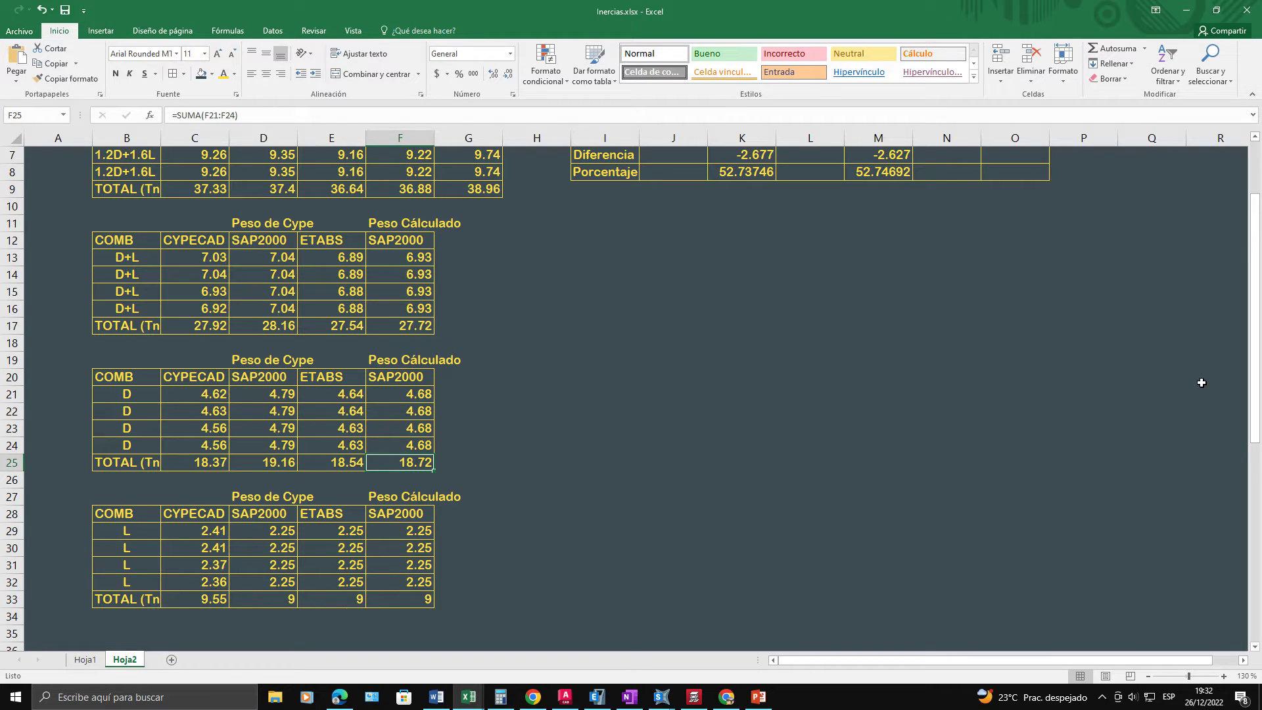
Step: Examine the calculated-weight SAP2000 dead-load reactions in column F and recheck the CYPECAD dead-load total against the SAP2000 one
key(Up)
key(Up)
key(Up)
key(Up)
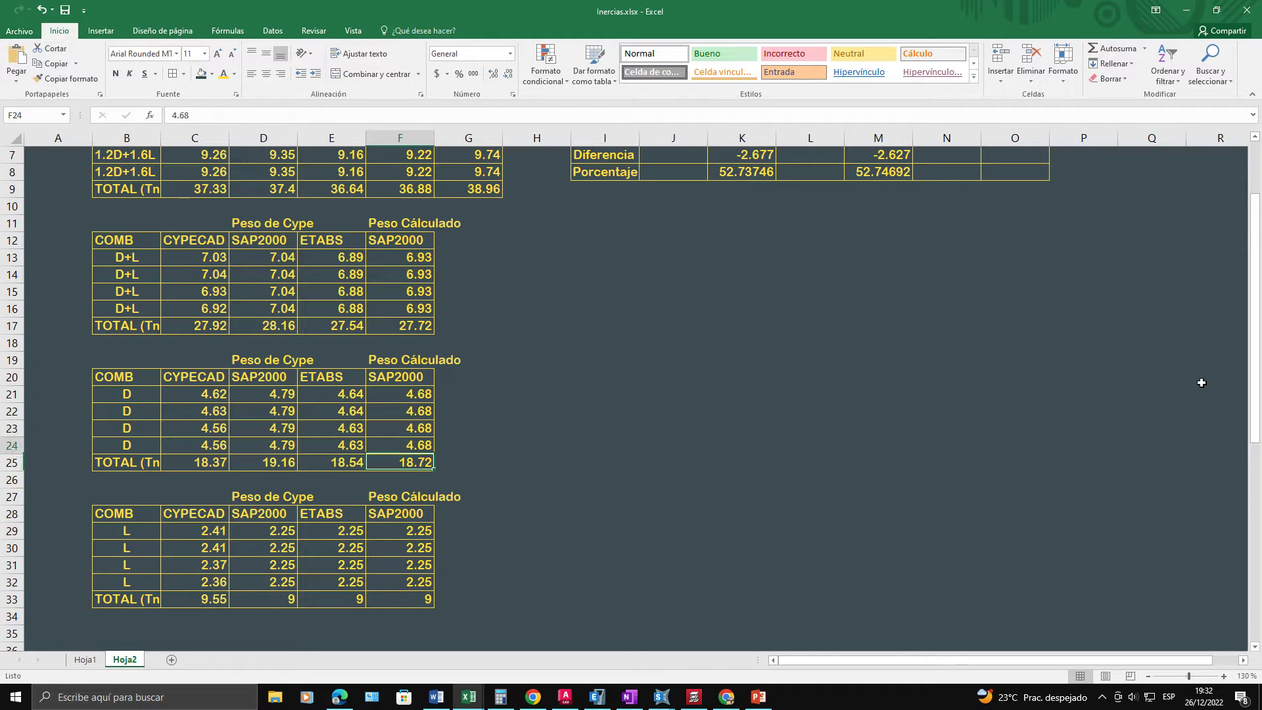
key(Down)
key(Down)
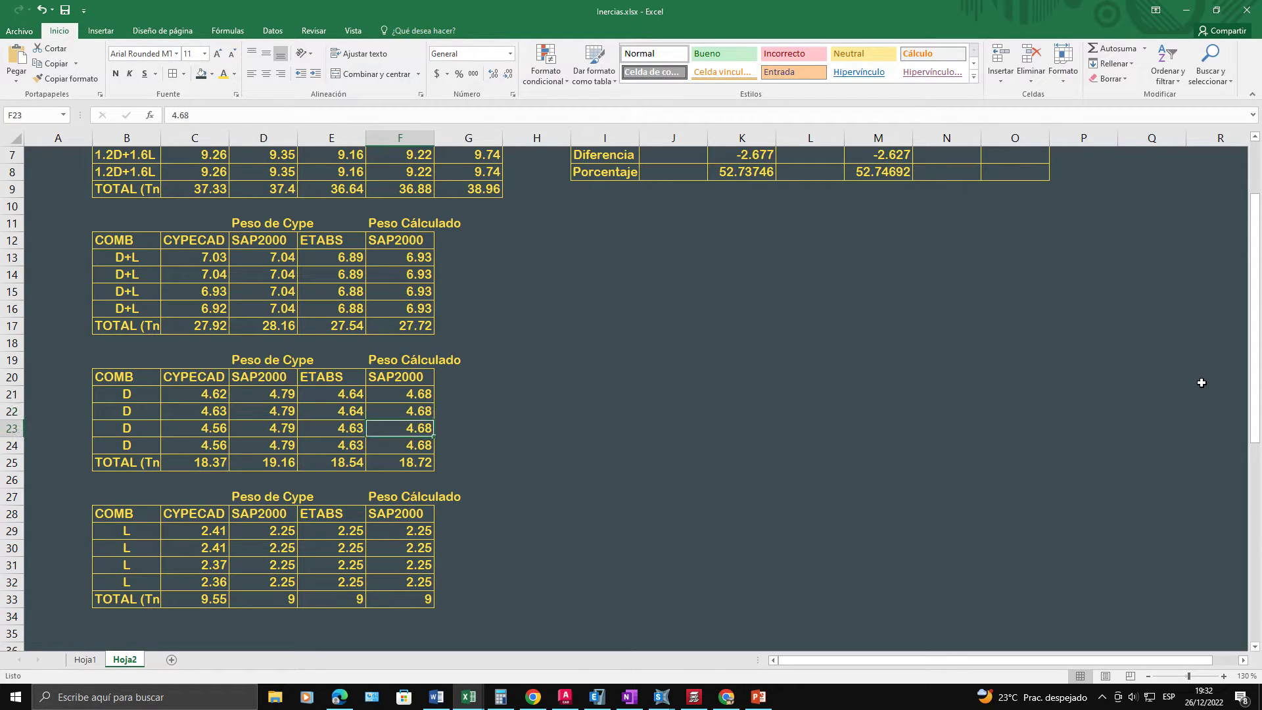
key(Down)
key(Left)
key(Down)
key(Left)
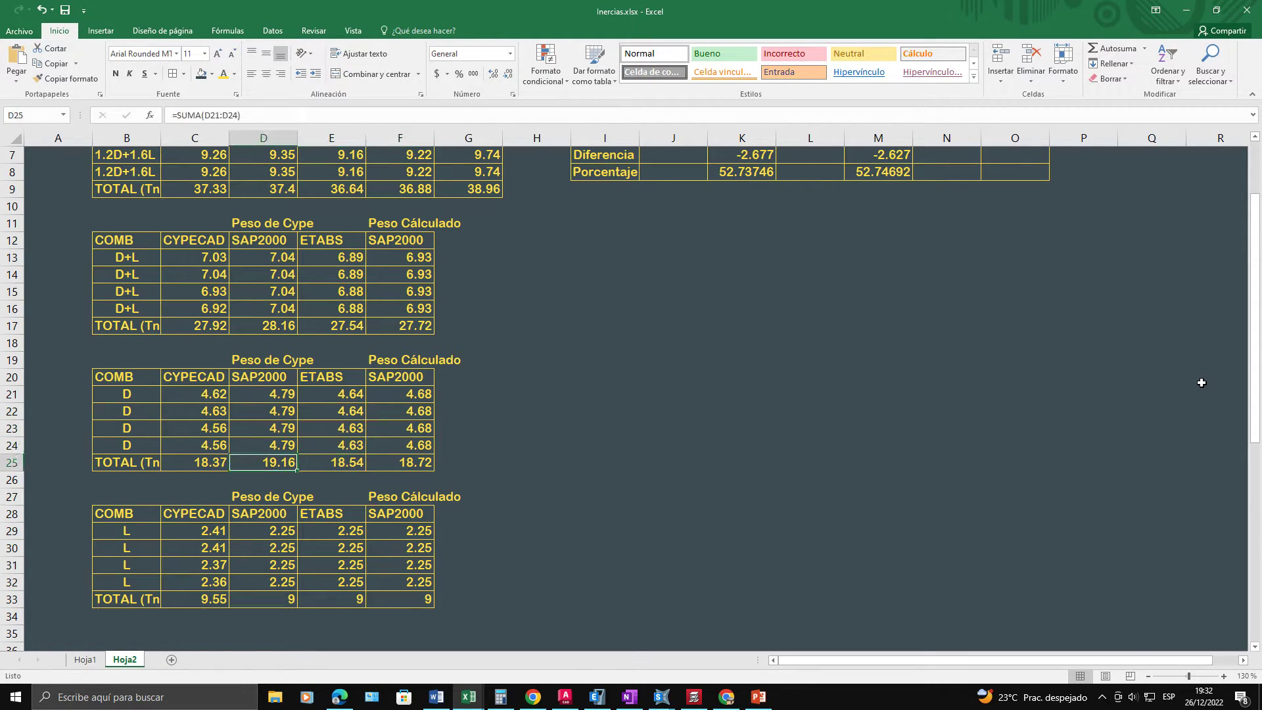
key(Right)
key(Left)
key(Left)
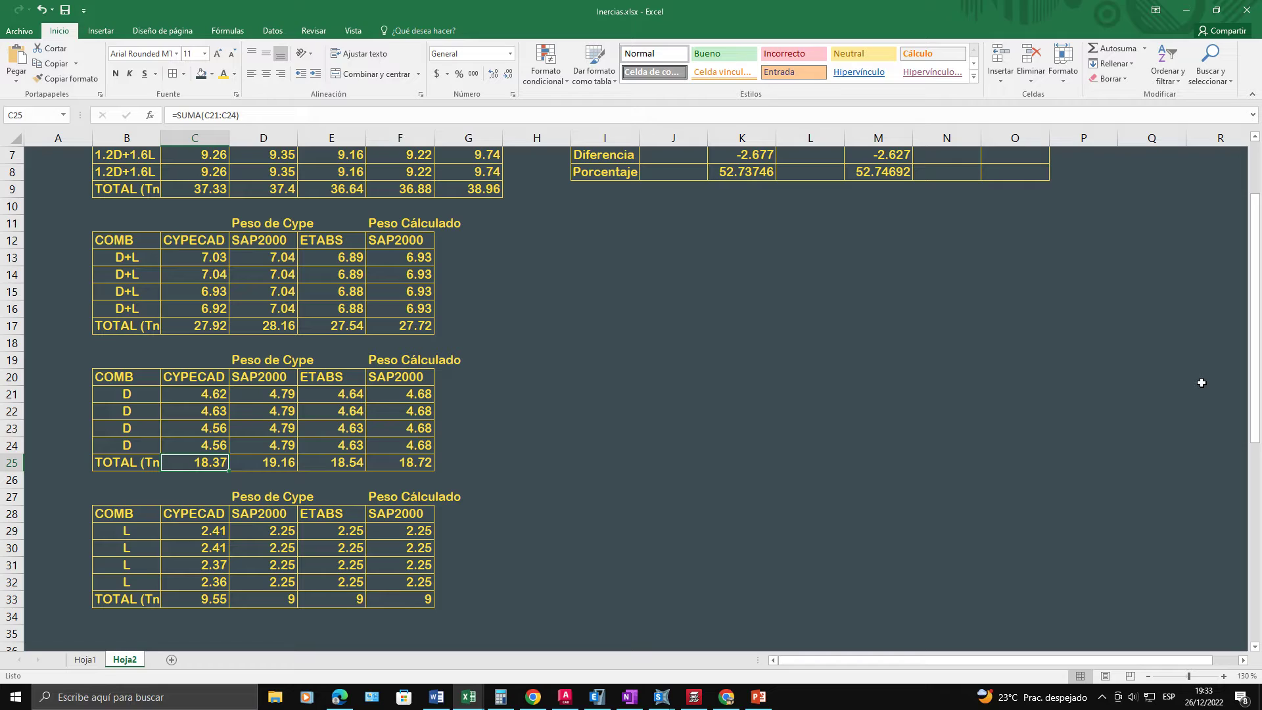
key(Right)
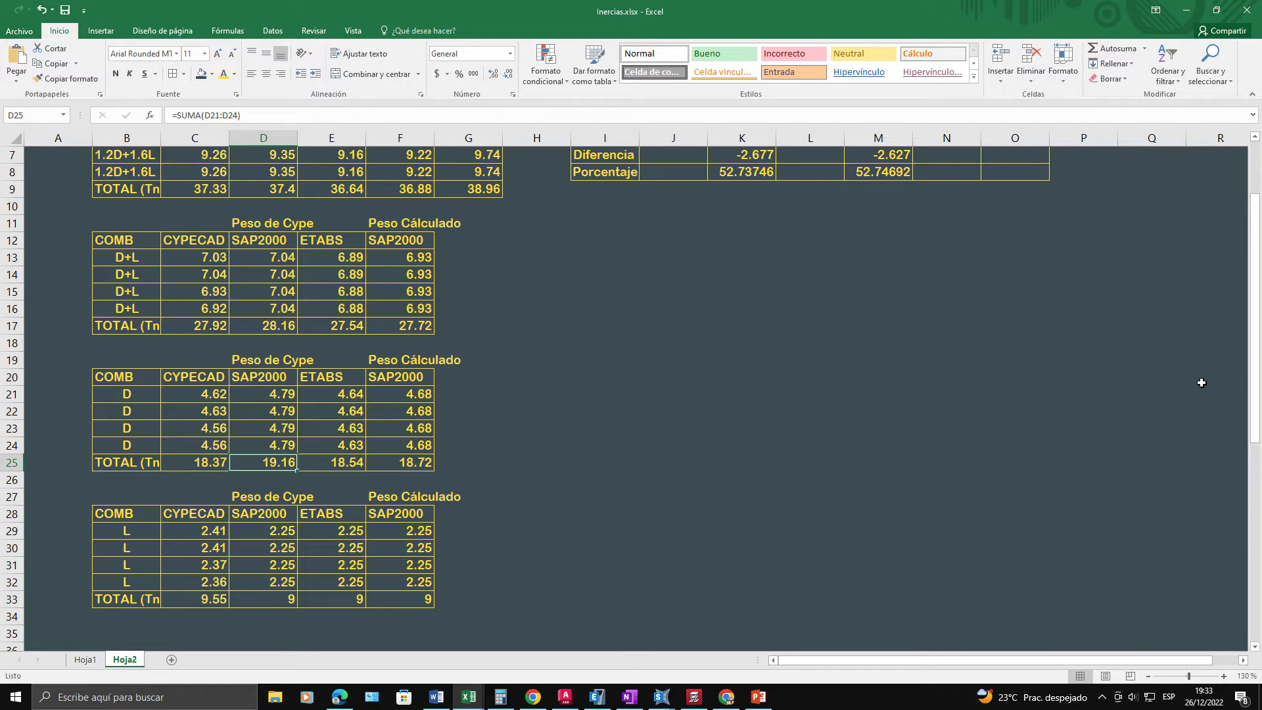
key(Down)
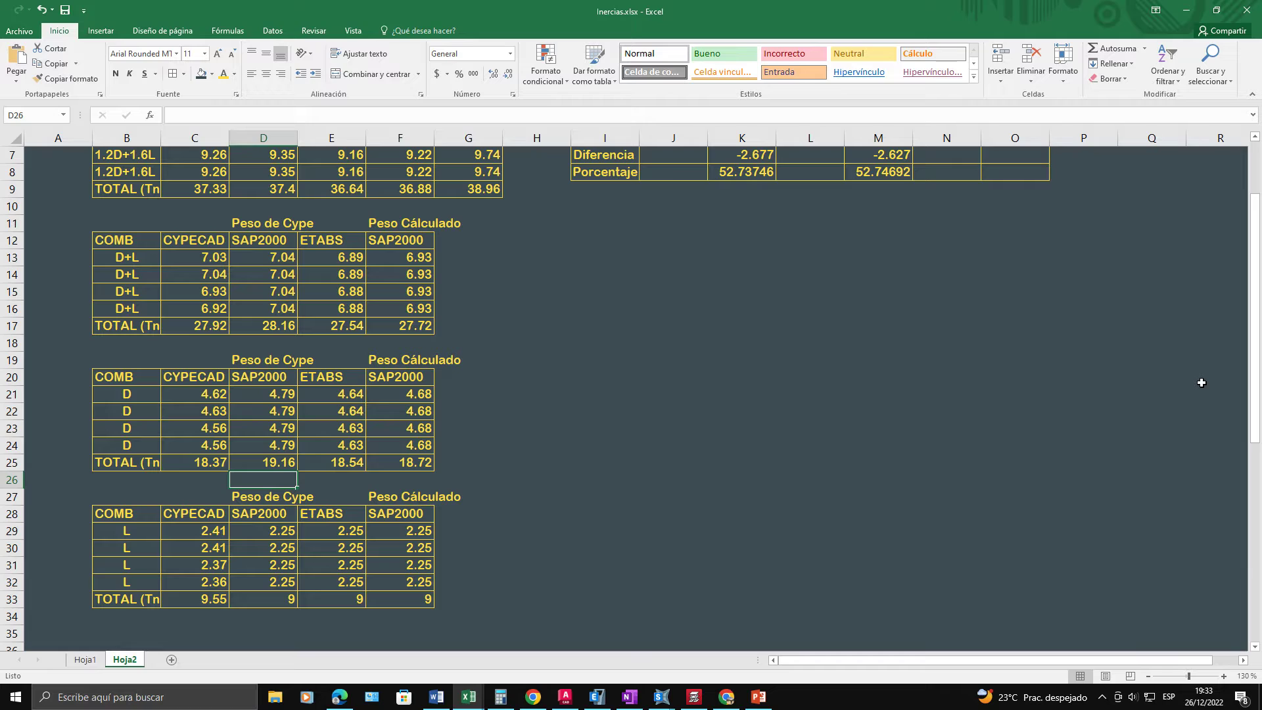
key(Up)
key(Left)
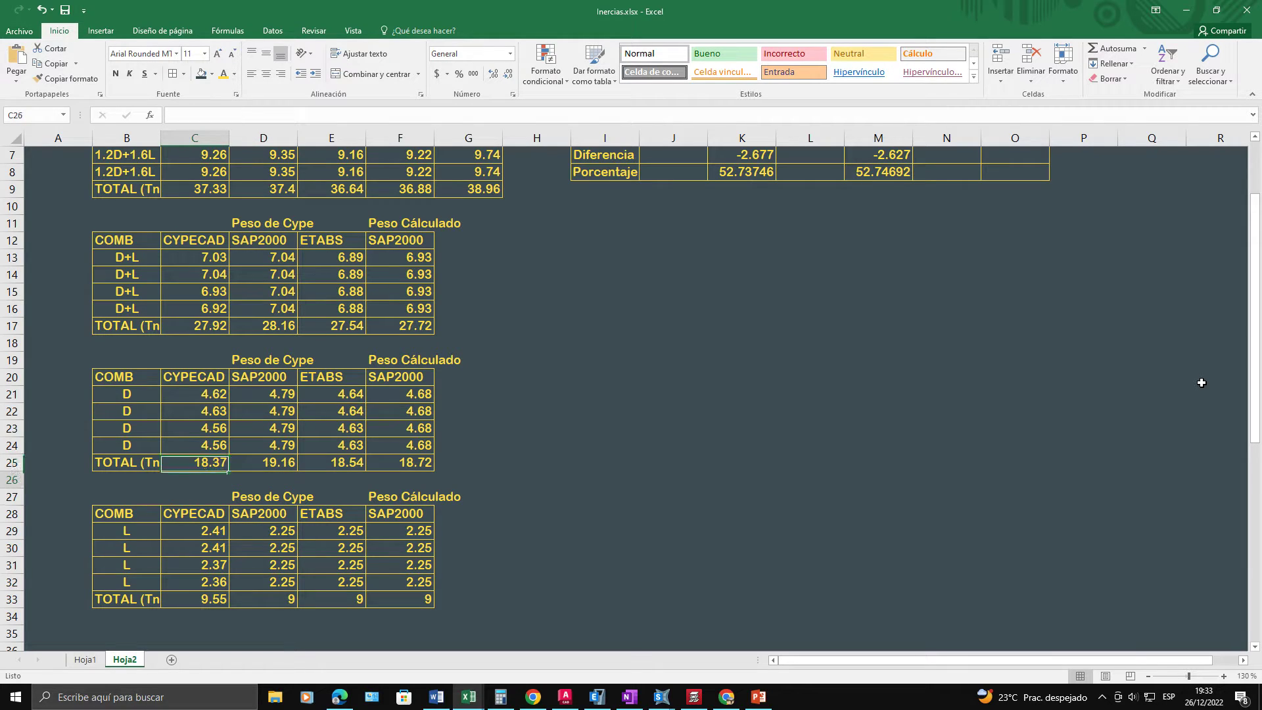
Step: Review the live-load (L) support reactions in rows 29 to 32, comparing CYPECAD with SAP2000 and ETABS
key(Down)
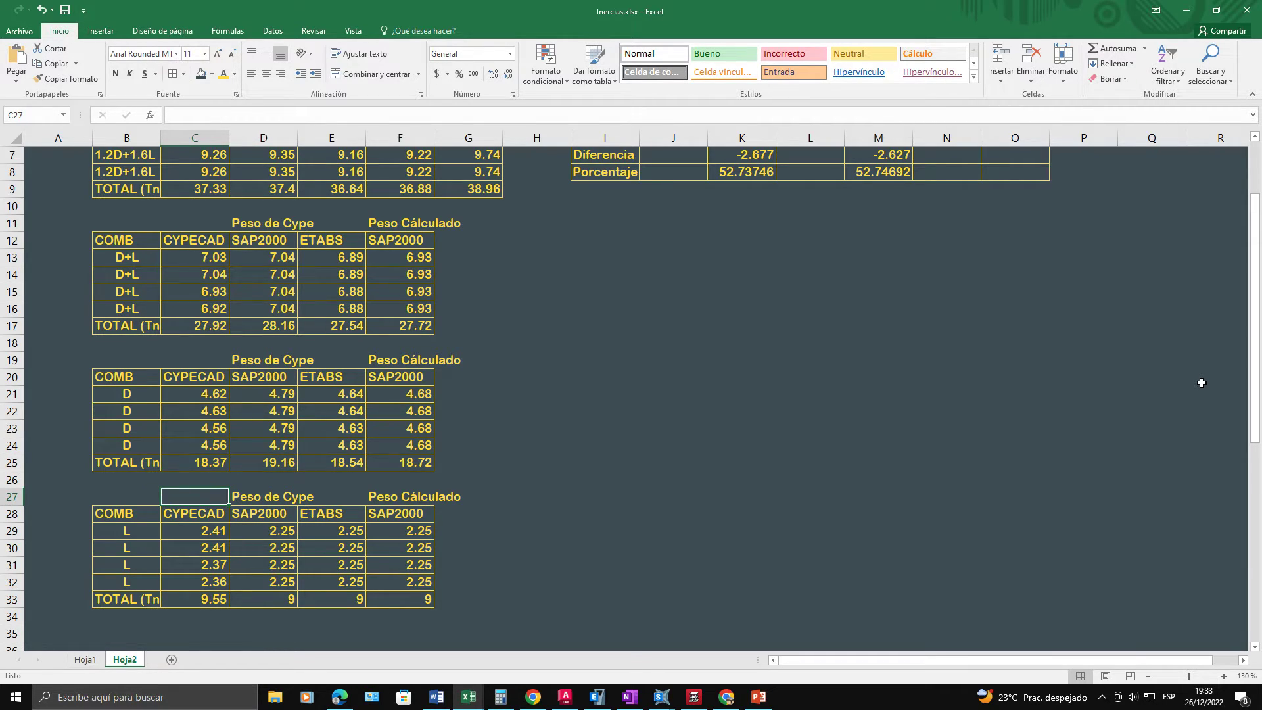
key(Down)
key(Down)
key(Down)
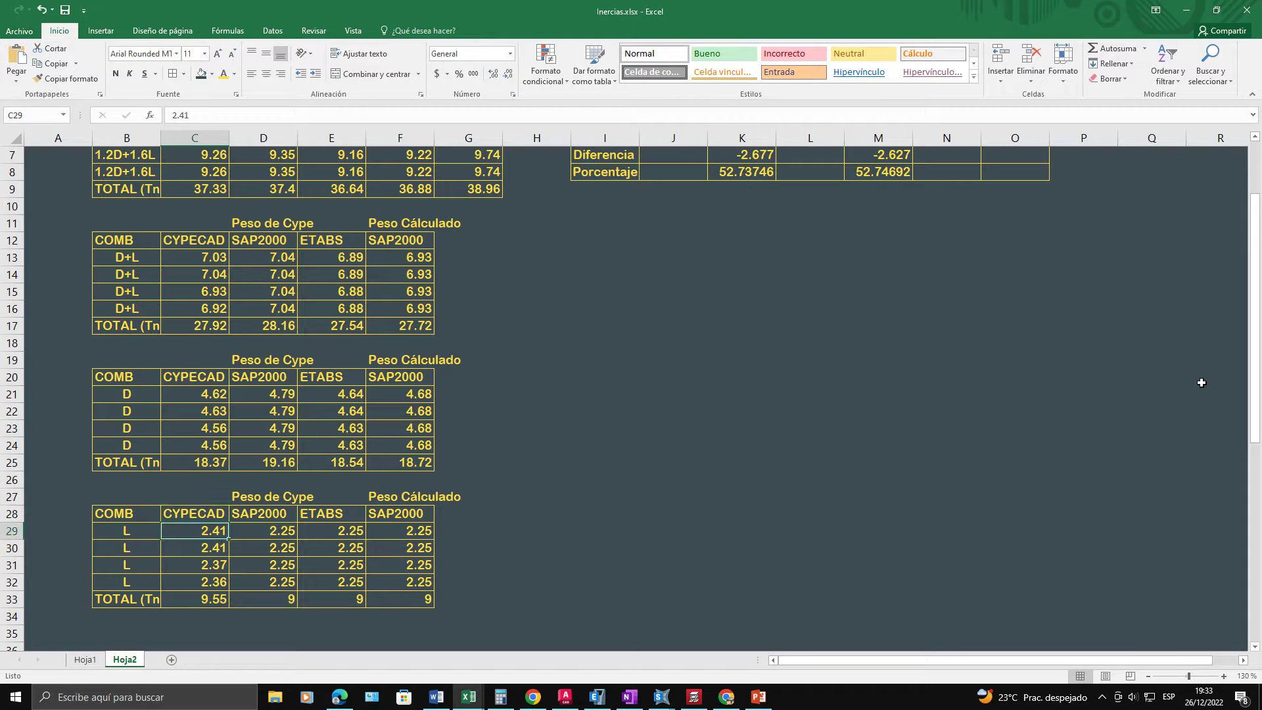
key(Right)
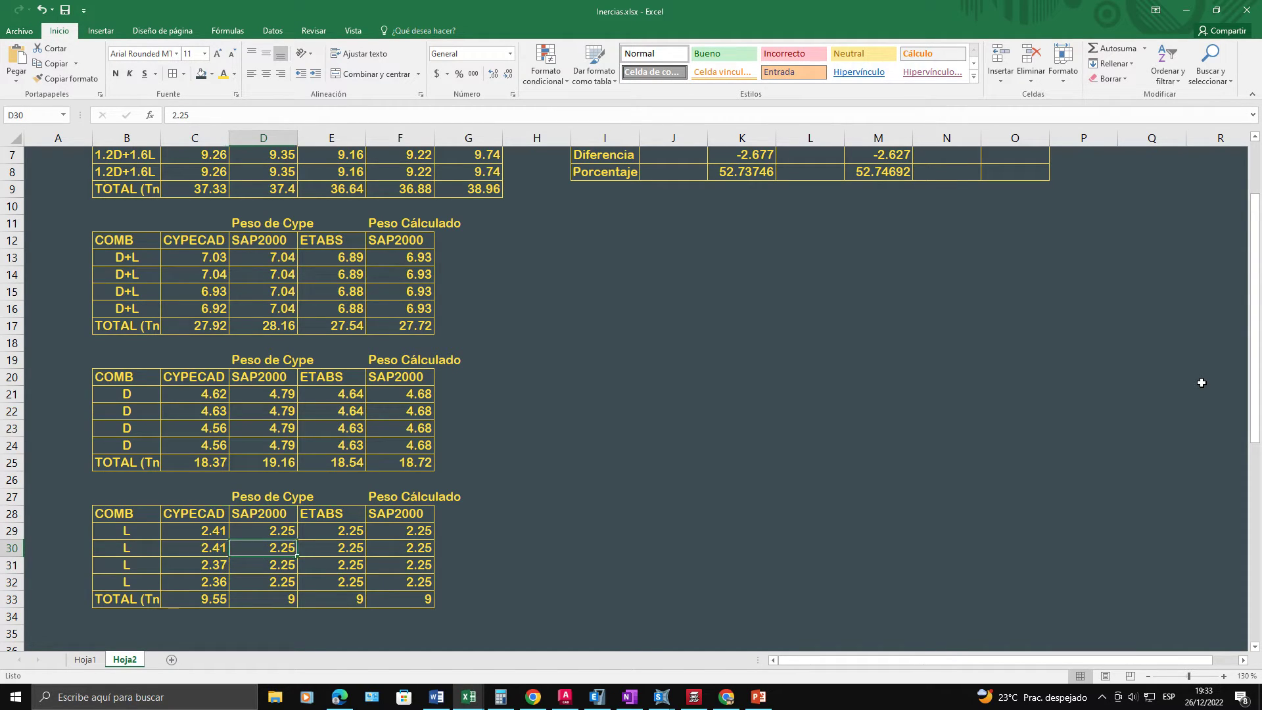
key(Up)
key(Right)
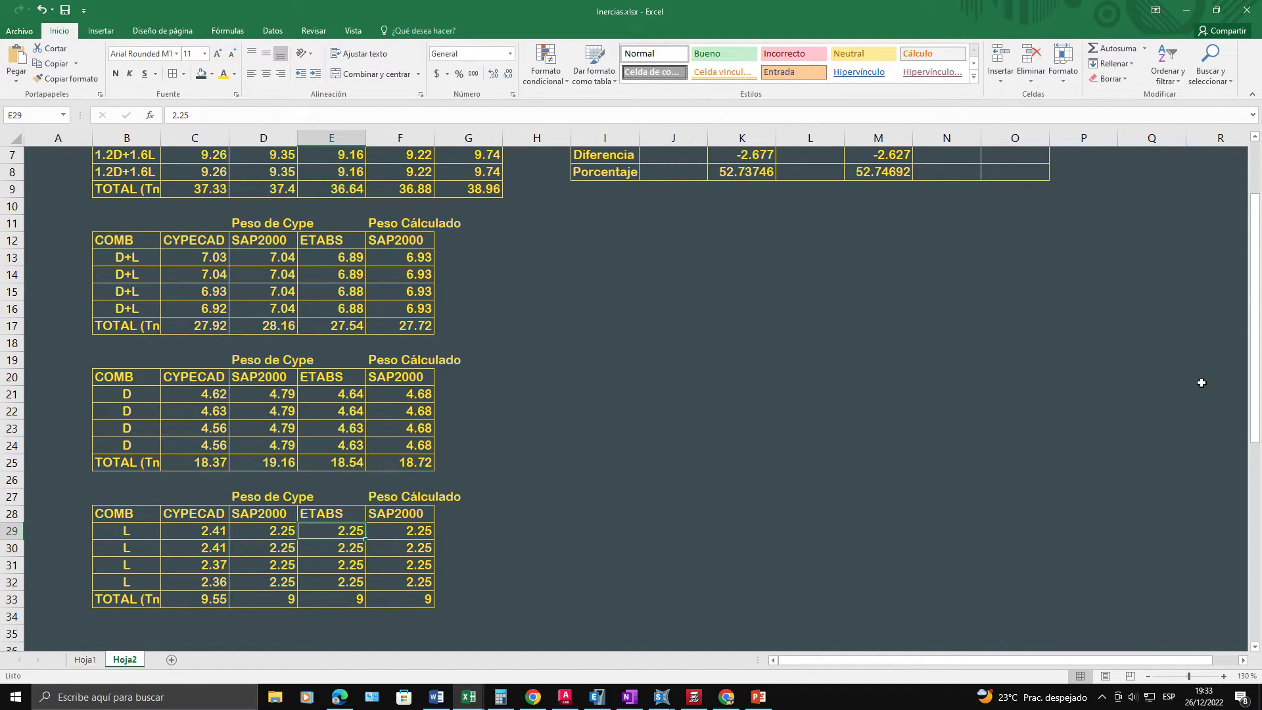
key(Right)
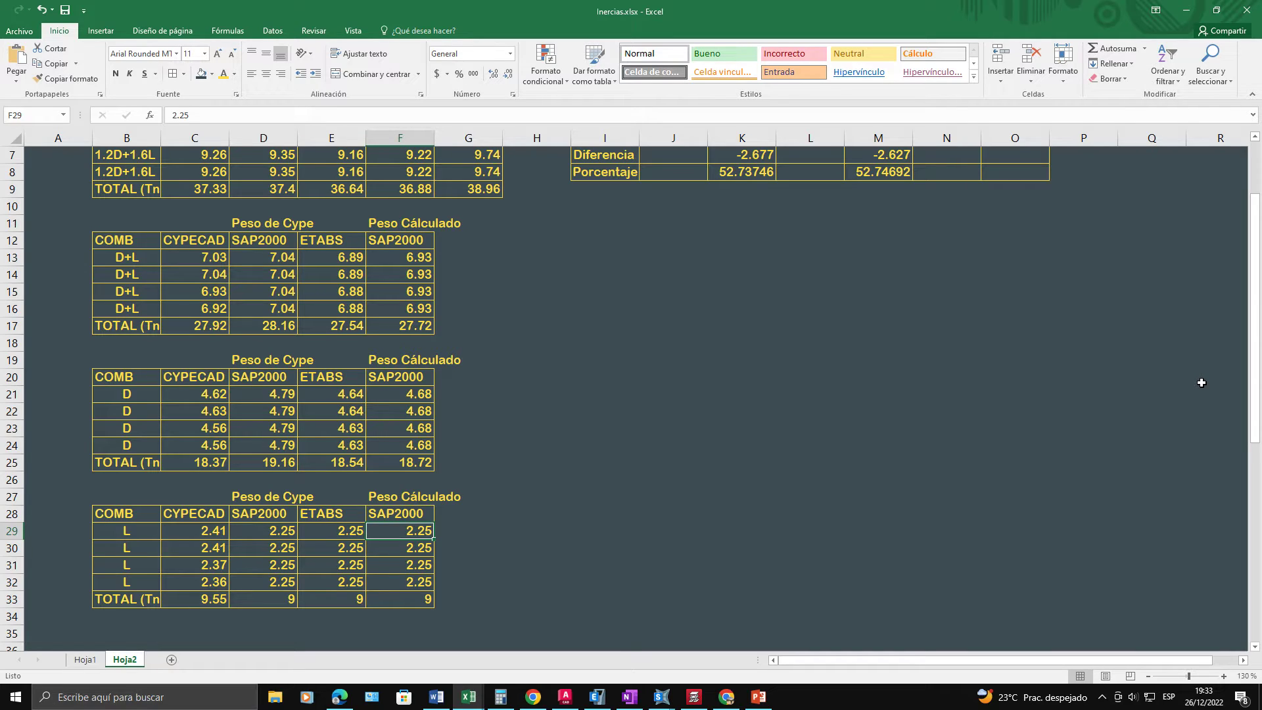
key(Down)
key(Down)
key(Down)
key(Down)
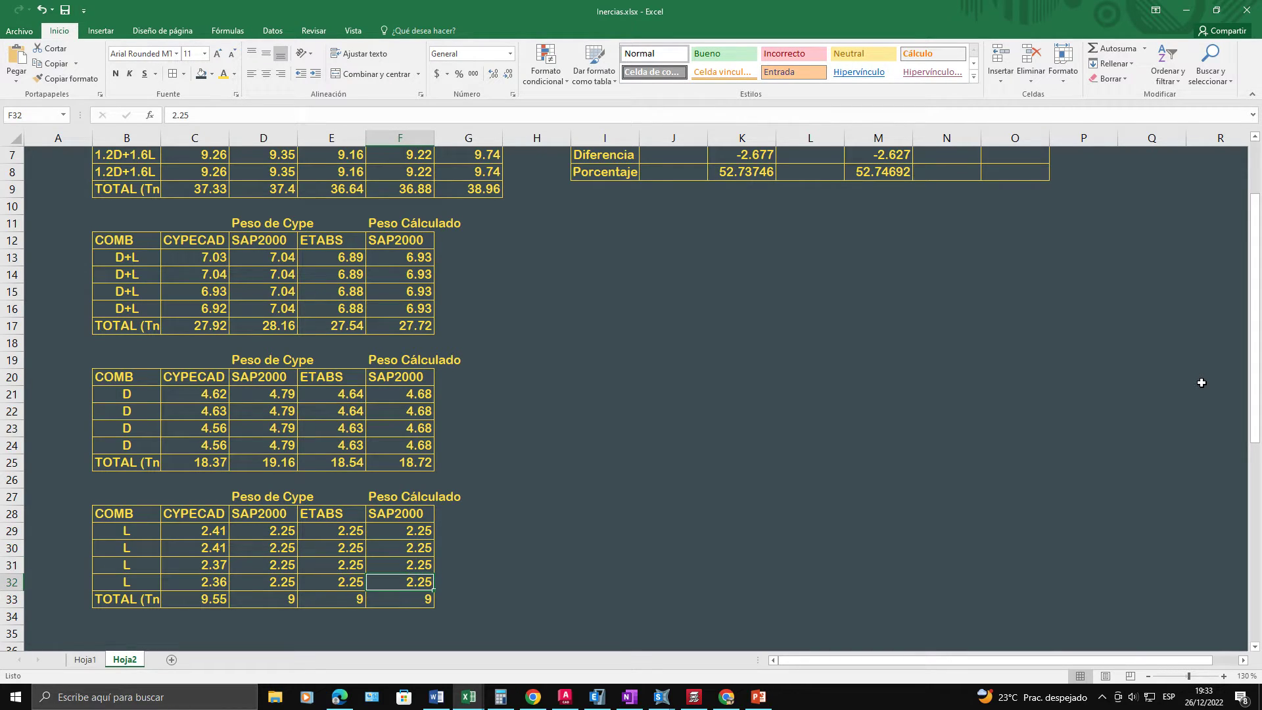
Step: Recheck the SAP2000 live-load reactions in column D against the neighbouring ETABS values
key(Left)
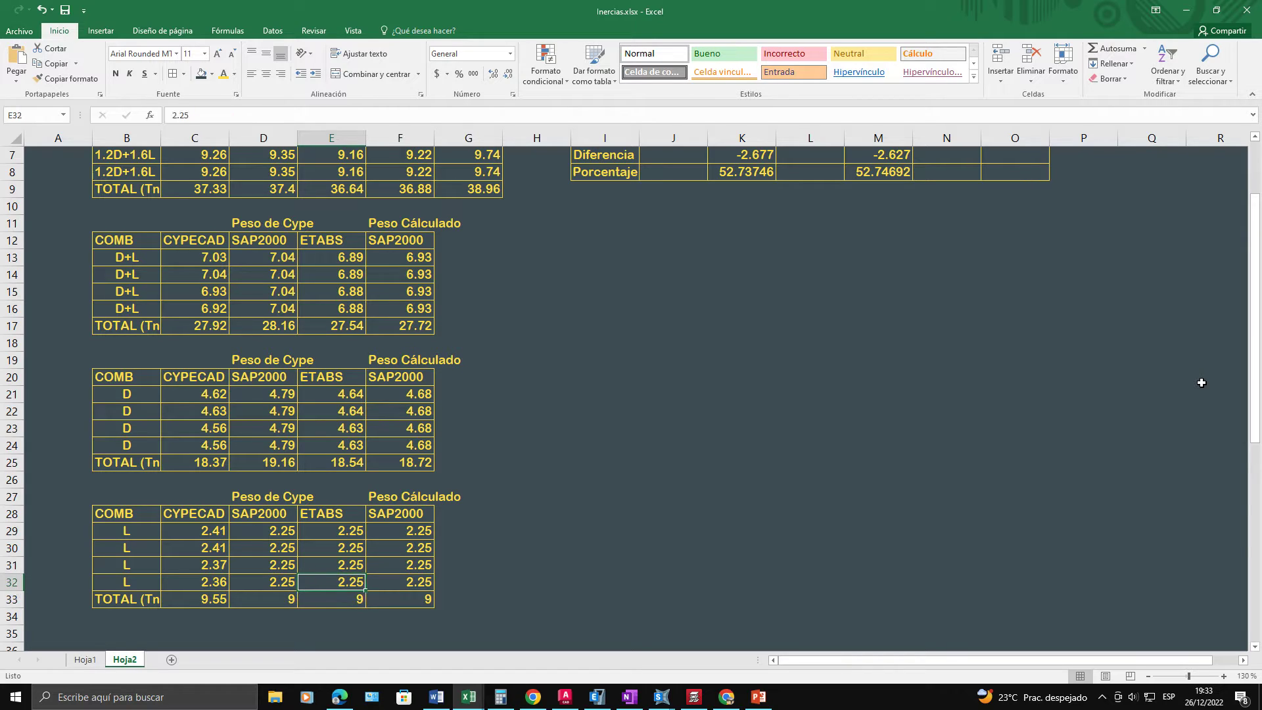
key(Left)
key(Up)
key(Up)
key(Up)
key(Up)
key(Down)
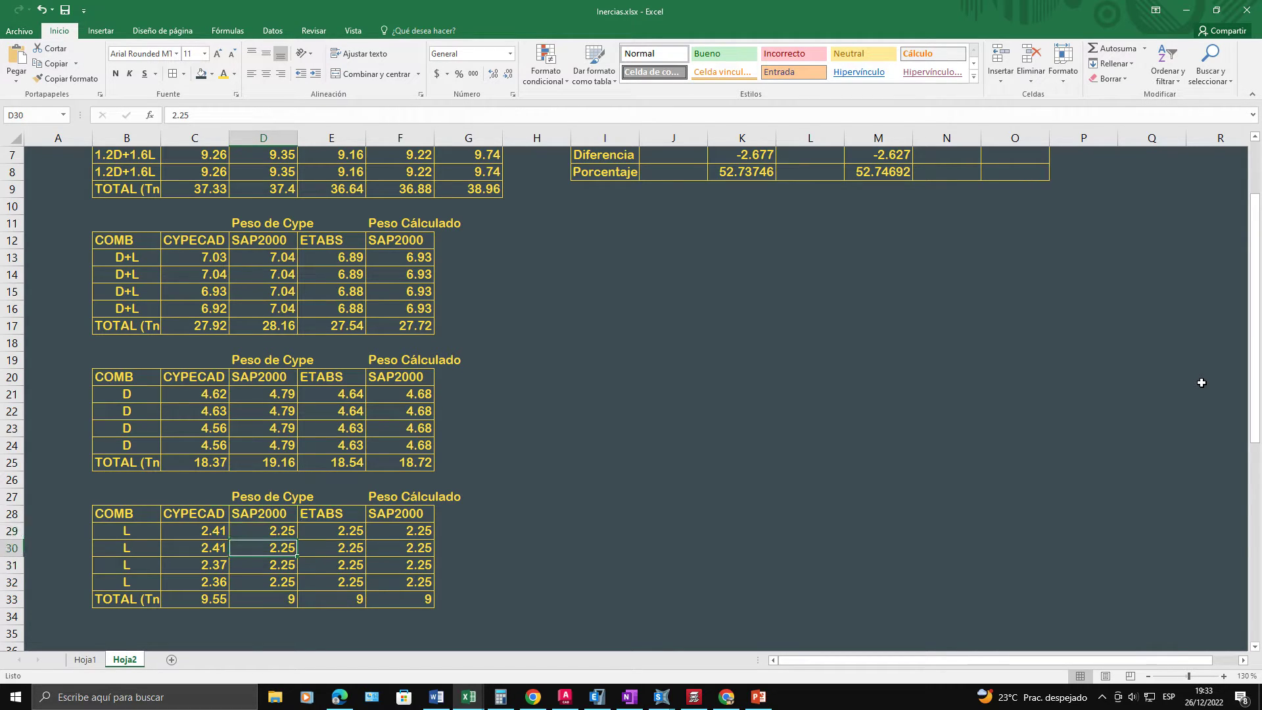
key(Up)
key(Right)
key(Left)
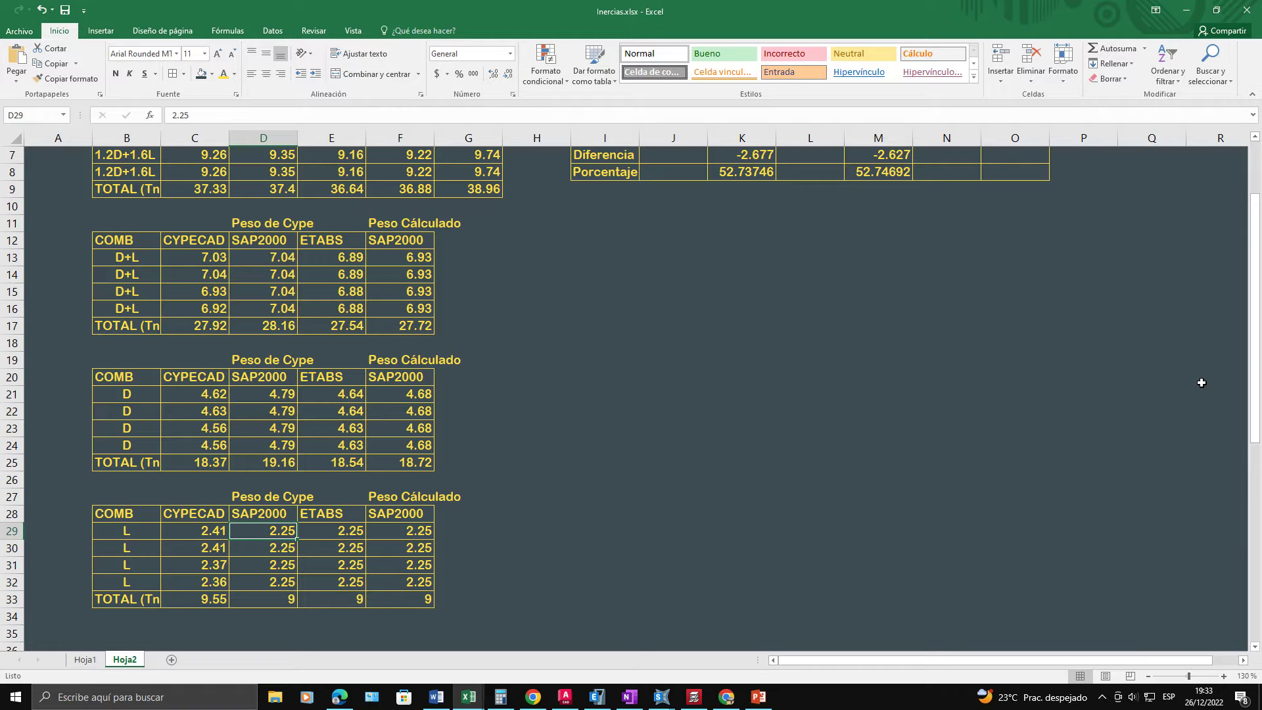
Step: Multiply 0.25 by 36 in the Calculator and check the result against the SAP2000 live-load total in D33 of the Excel sheet
click(500, 696)
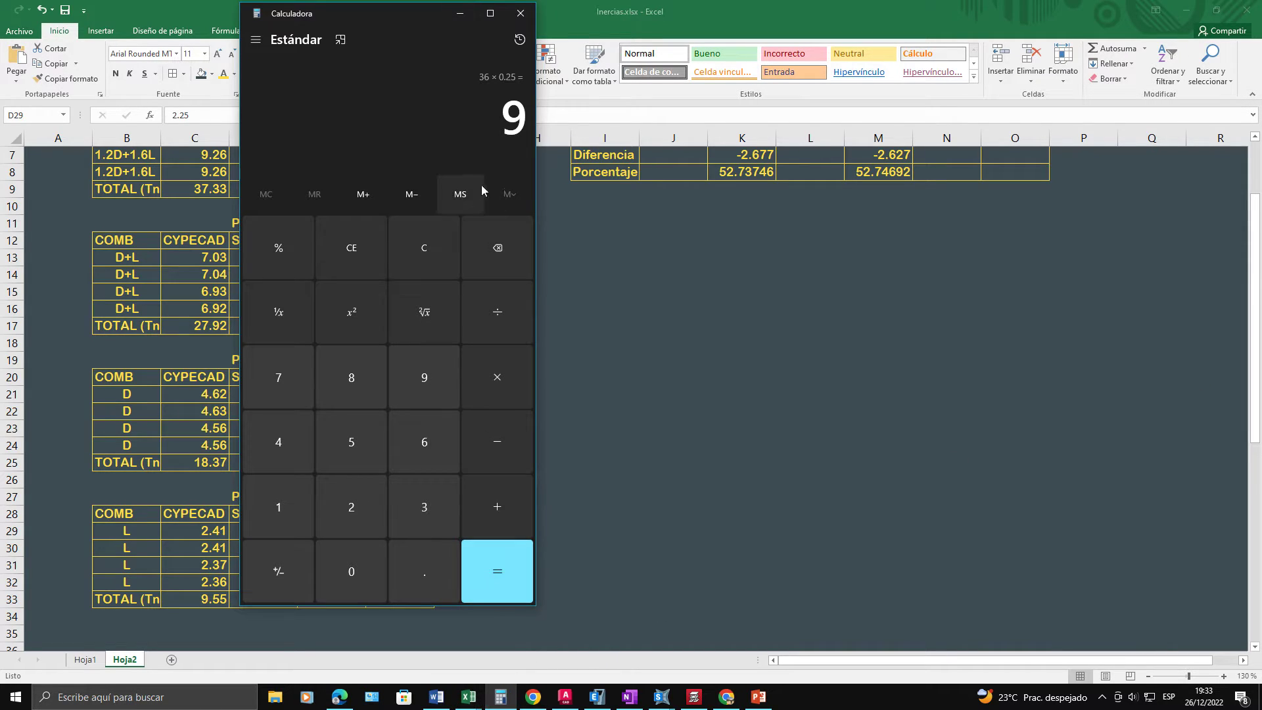
key(Escape)
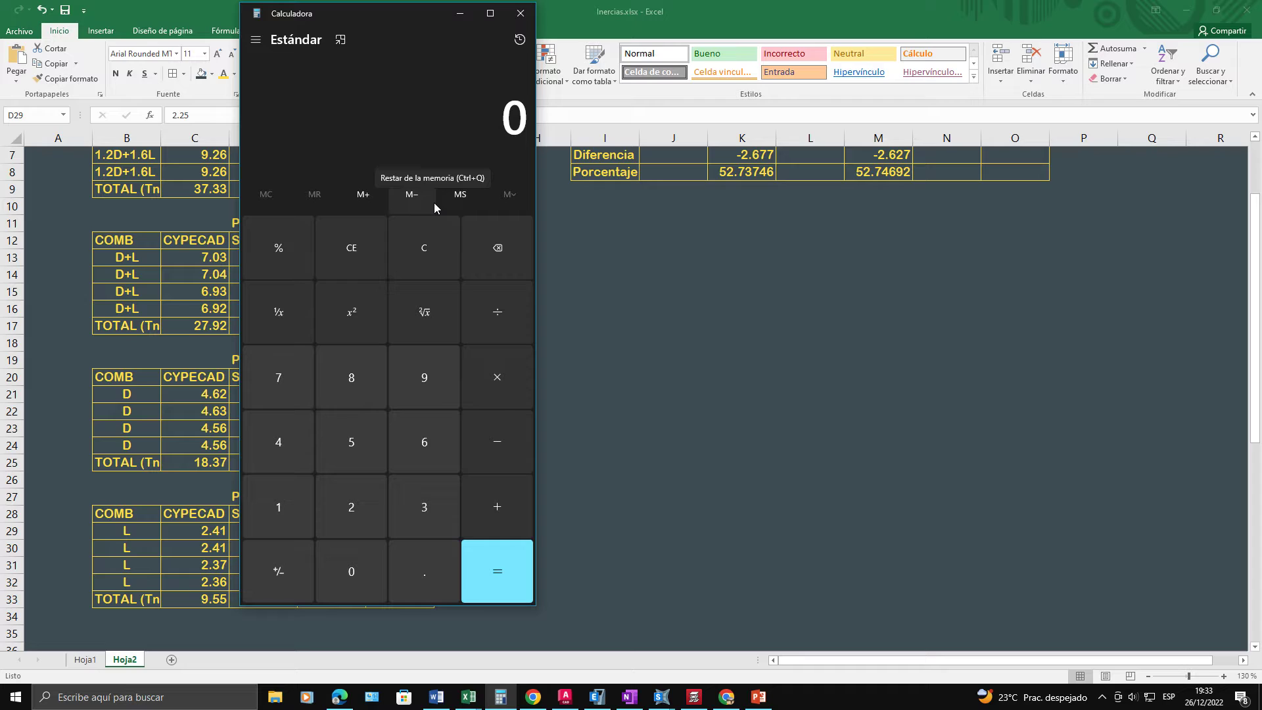
key(period)
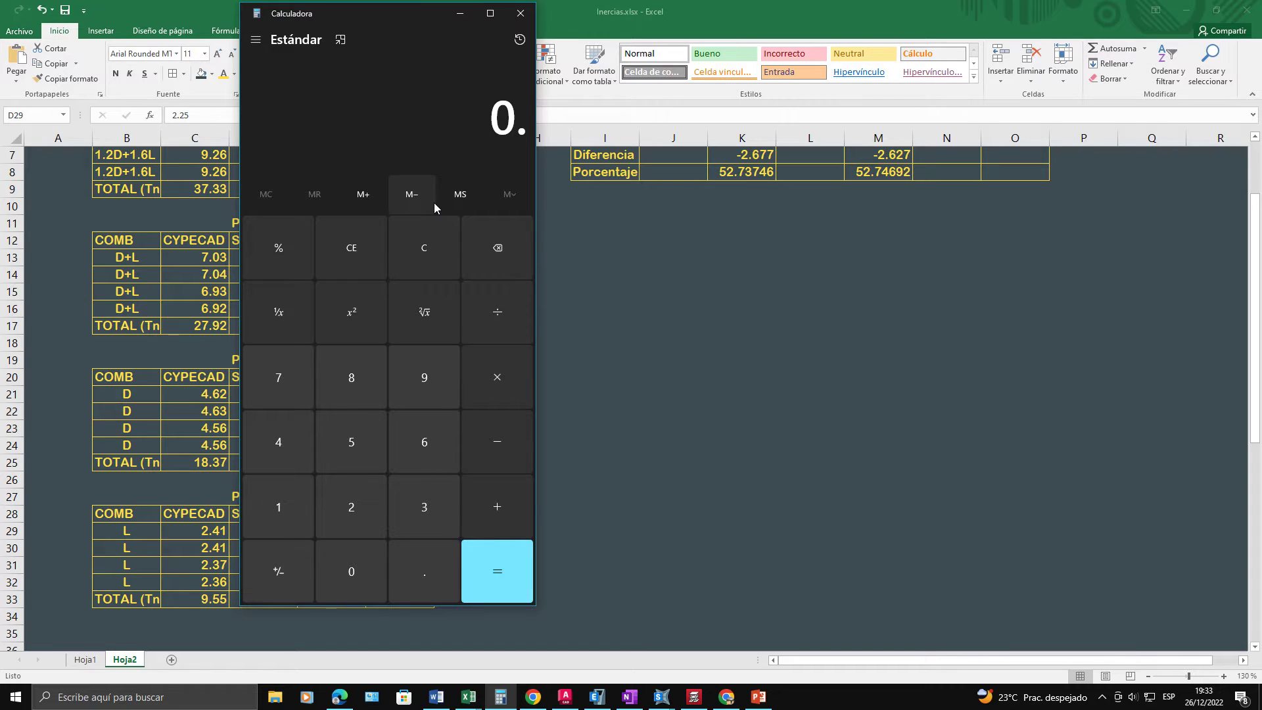
text(25)
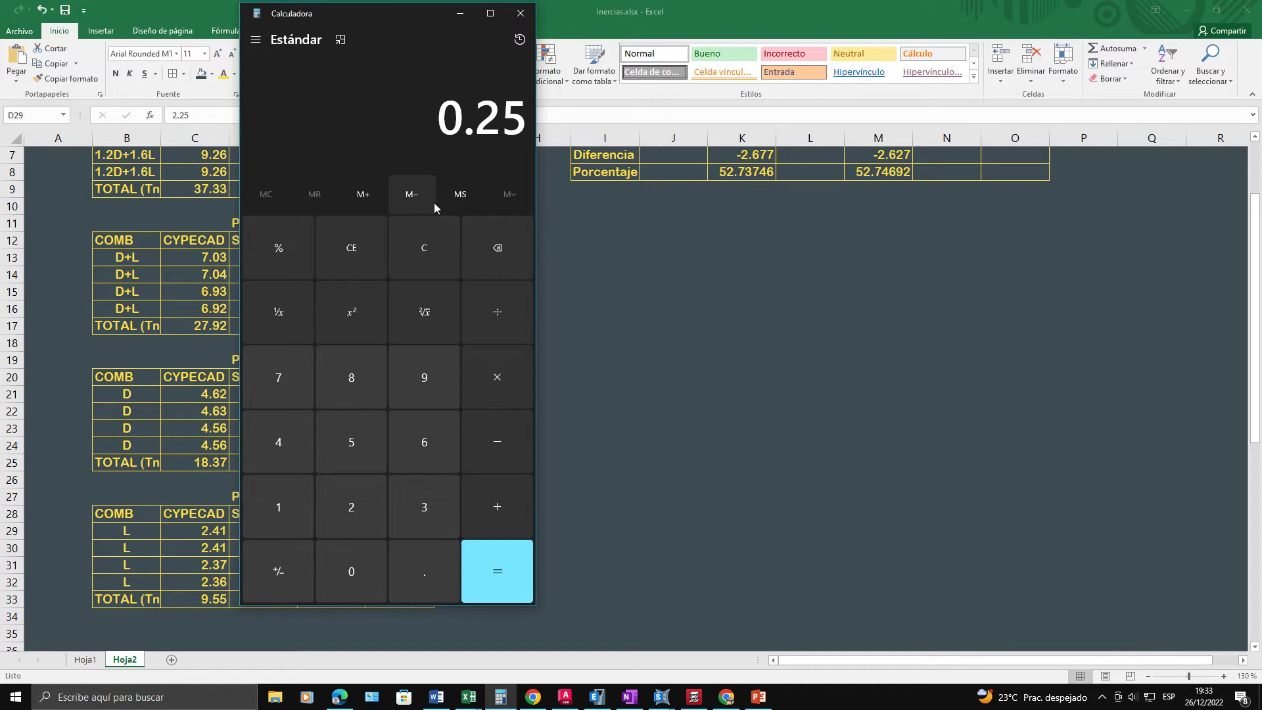
key(asterisk)
text(36)
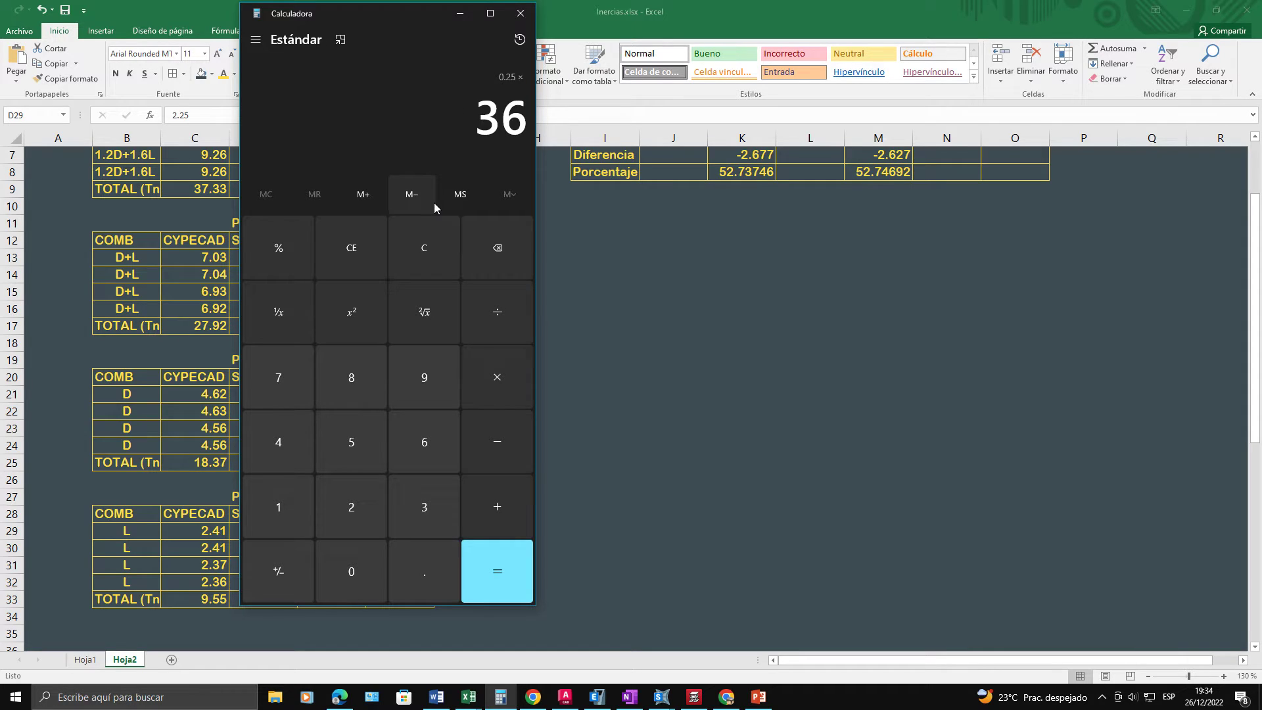
key(Return)
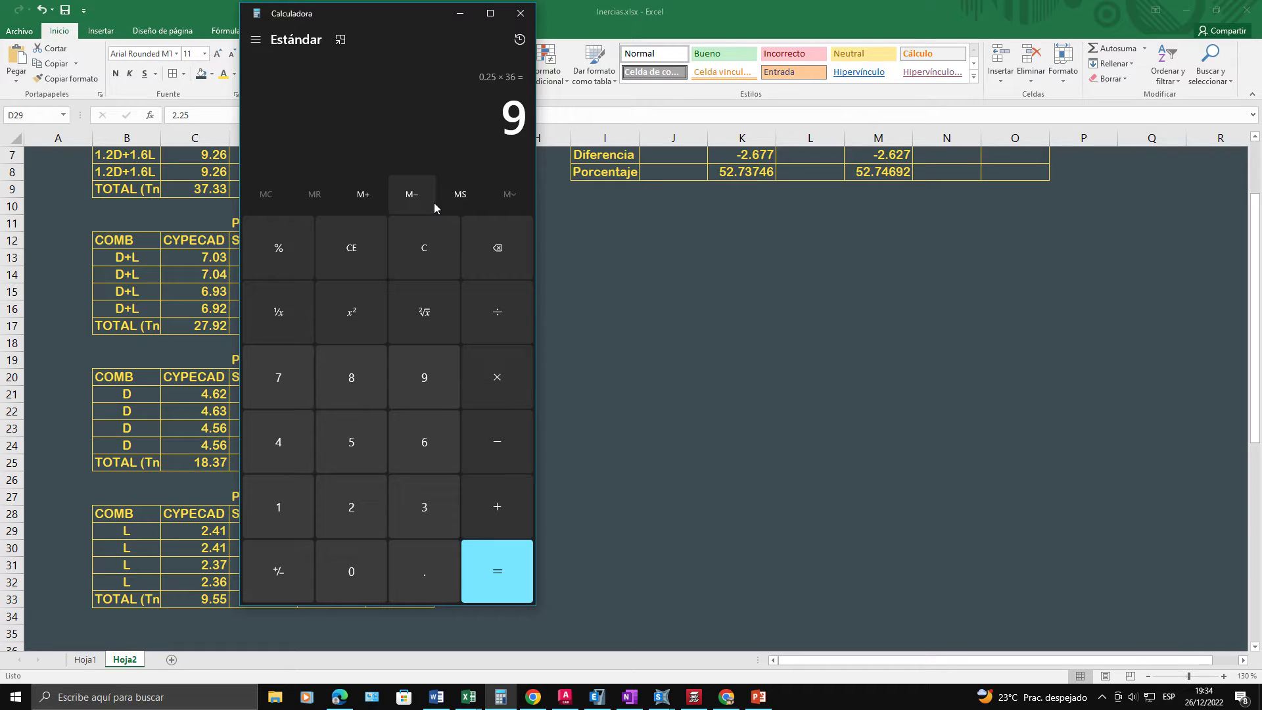
click(460, 13)
click(286, 596)
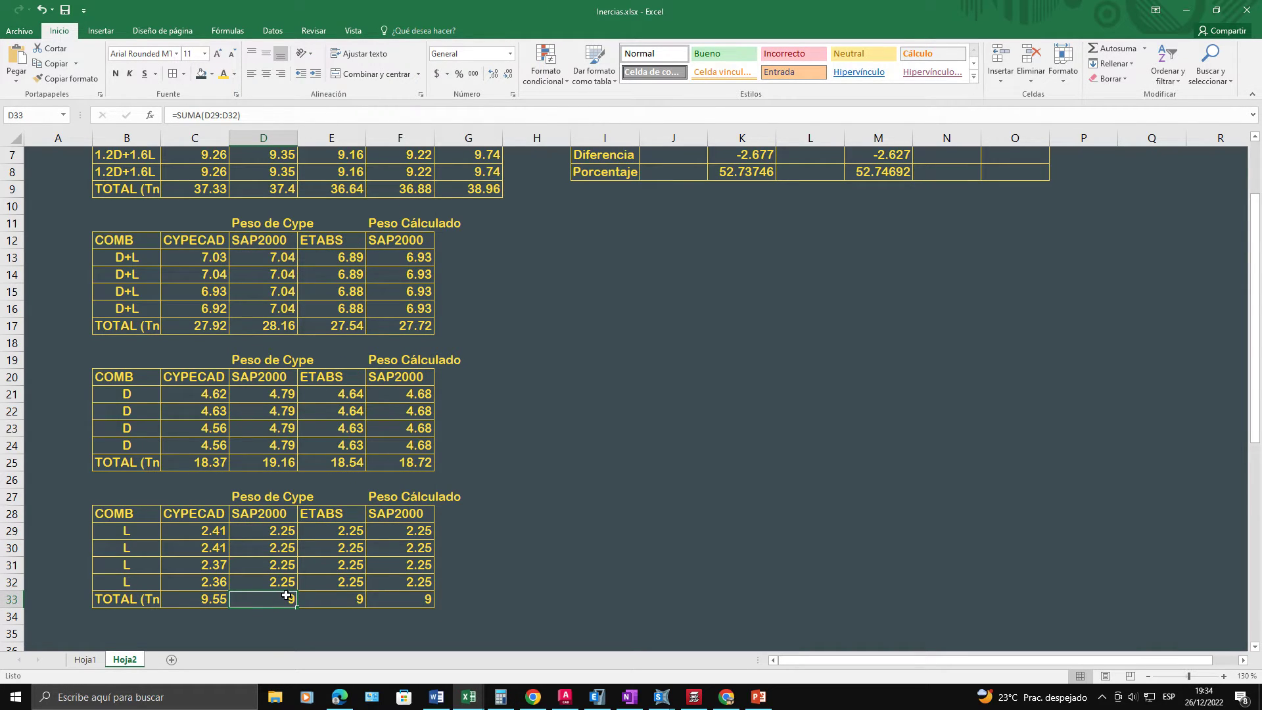
Step: Compare the live-load totals in row 33 across SAP2000, ETABS and CYPECAD
key(Right)
key(Right)
key(Left)
key(Left)
key(Left)
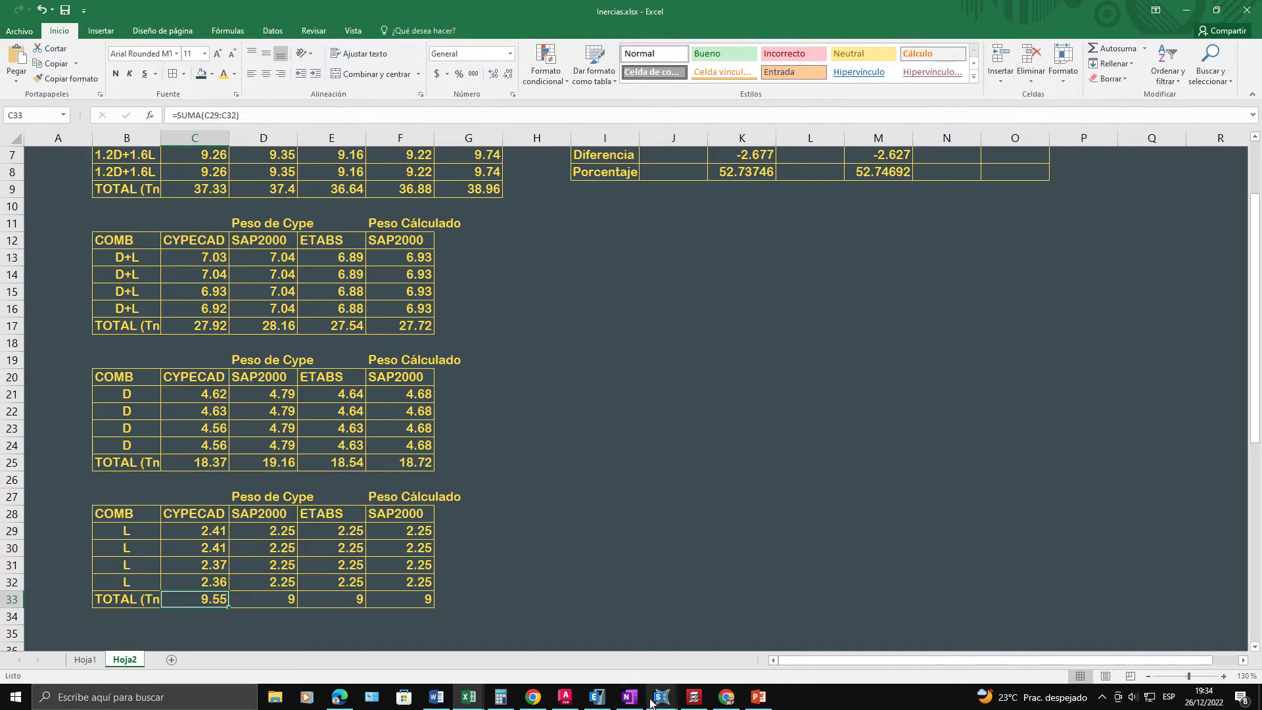
Step: Switch to CYPECAD and examine the slab plan with columns C1 to C4 in the beam entry view
click(696, 698)
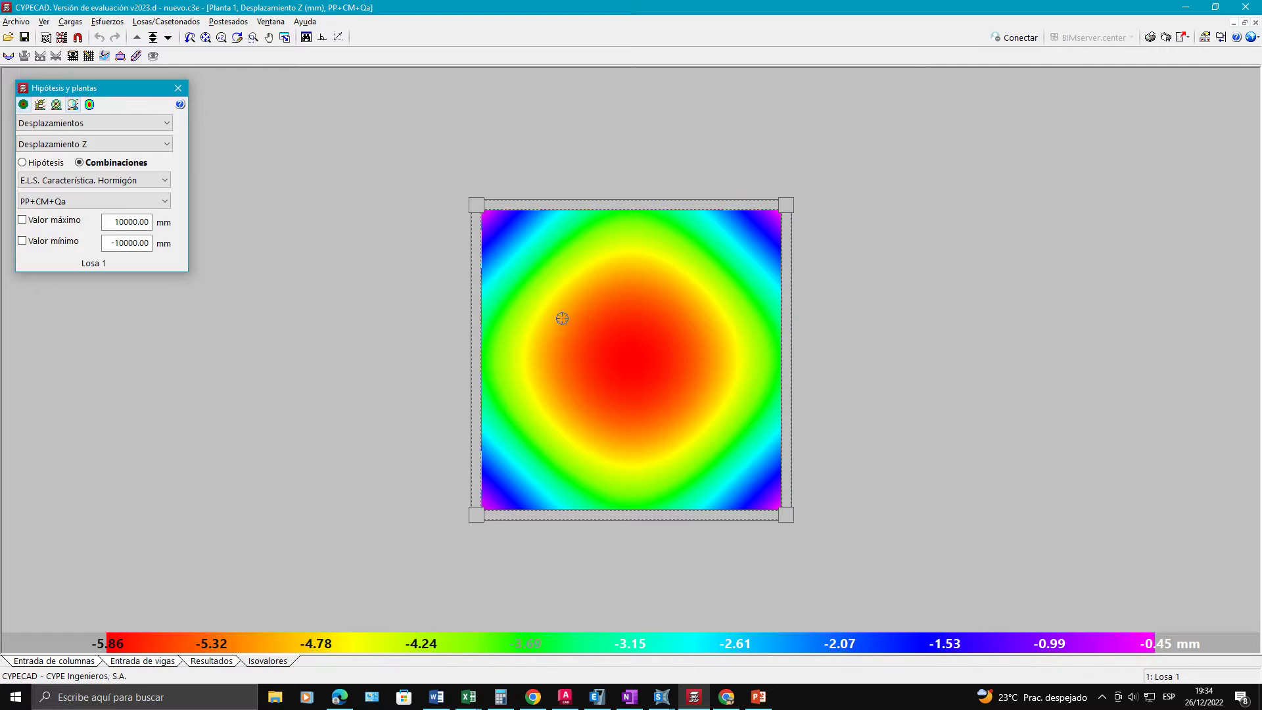
click(156, 661)
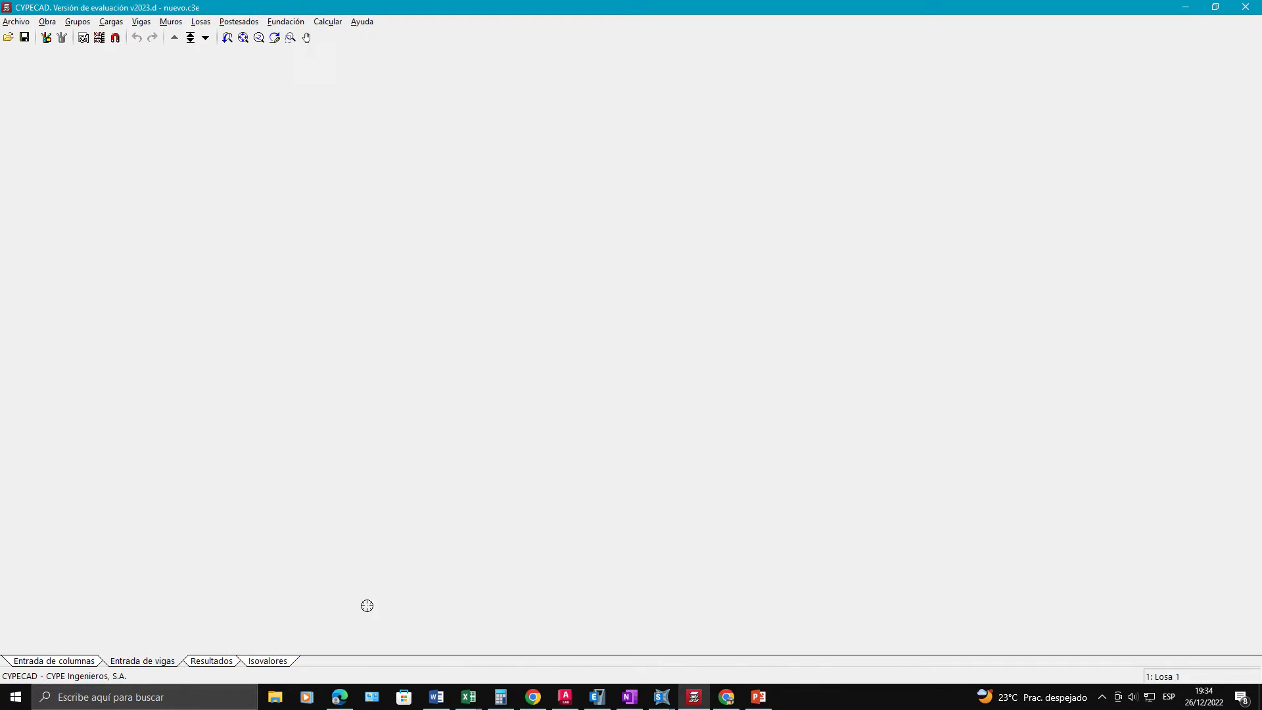
scroll(566, 477, up, 2)
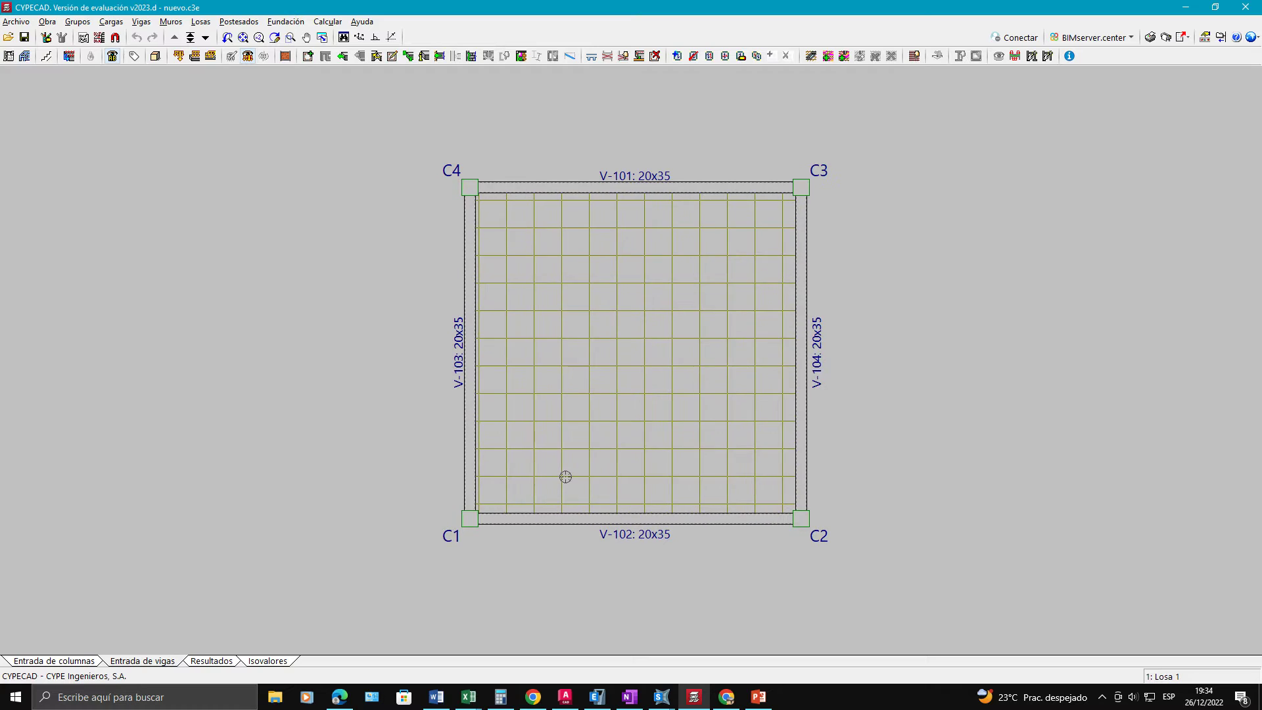
scroll(566, 476, up, 1)
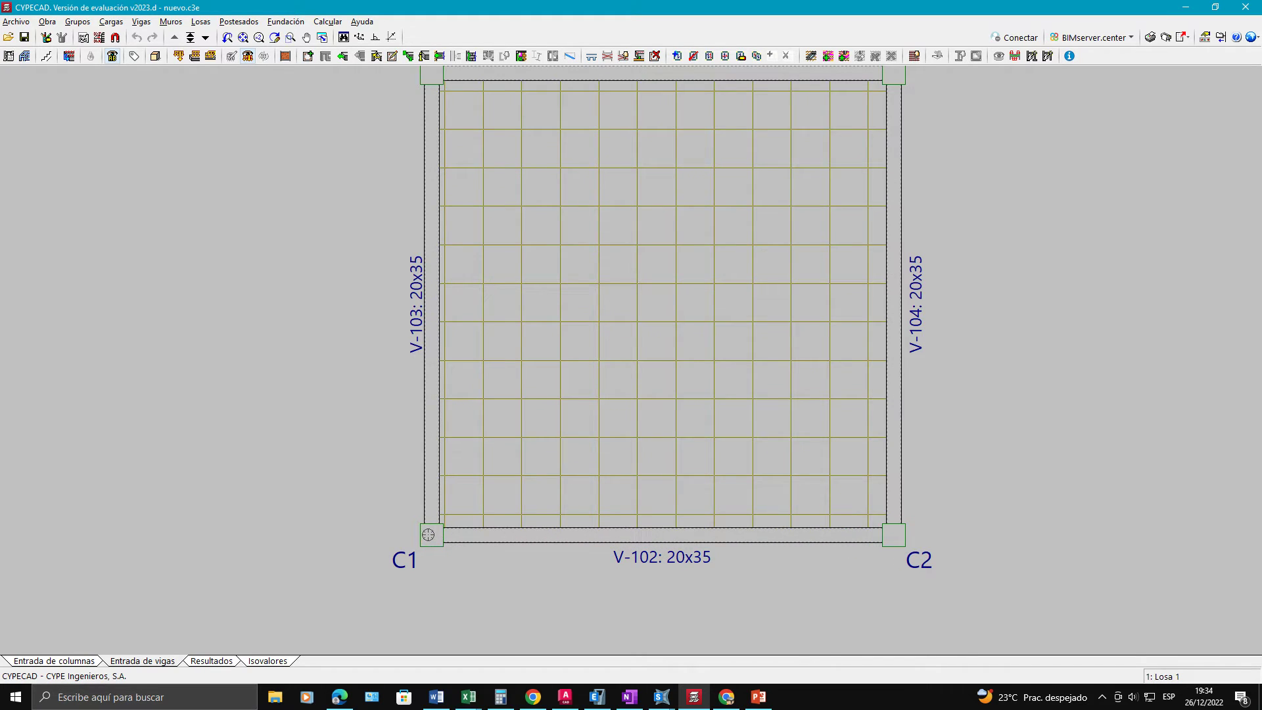
scroll(869, 543, down, 2)
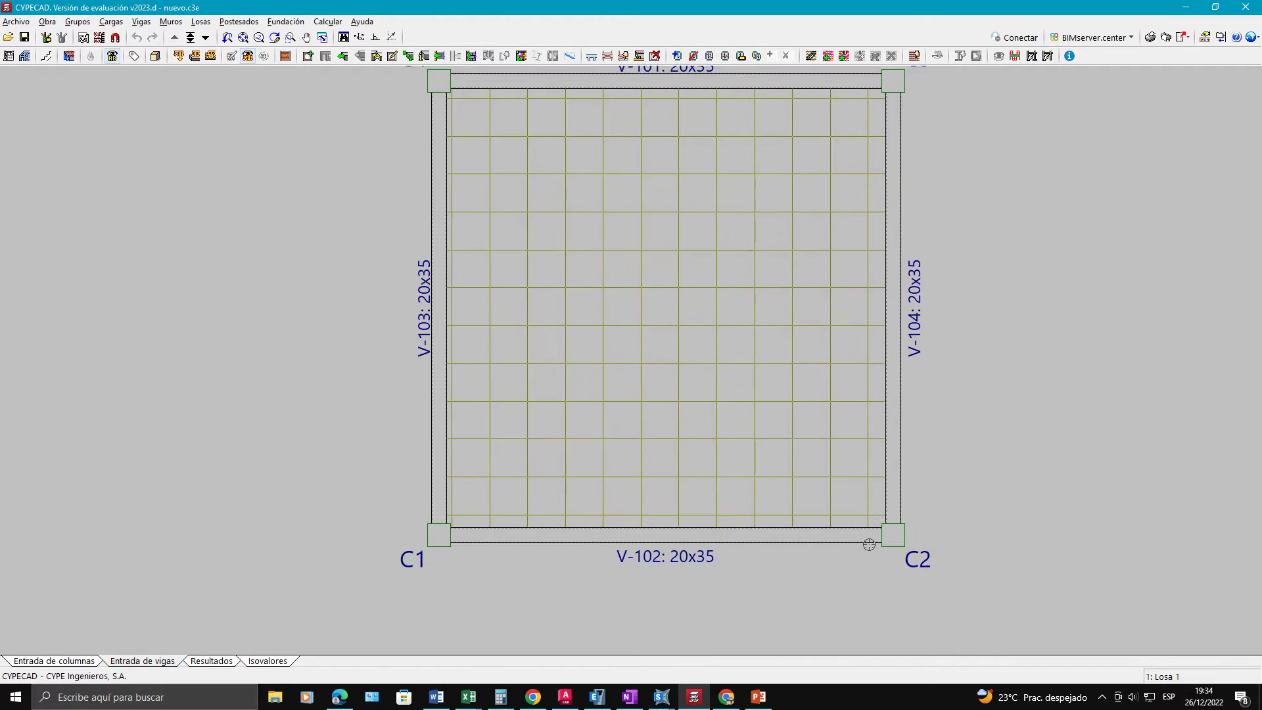
scroll(869, 542, up, 3)
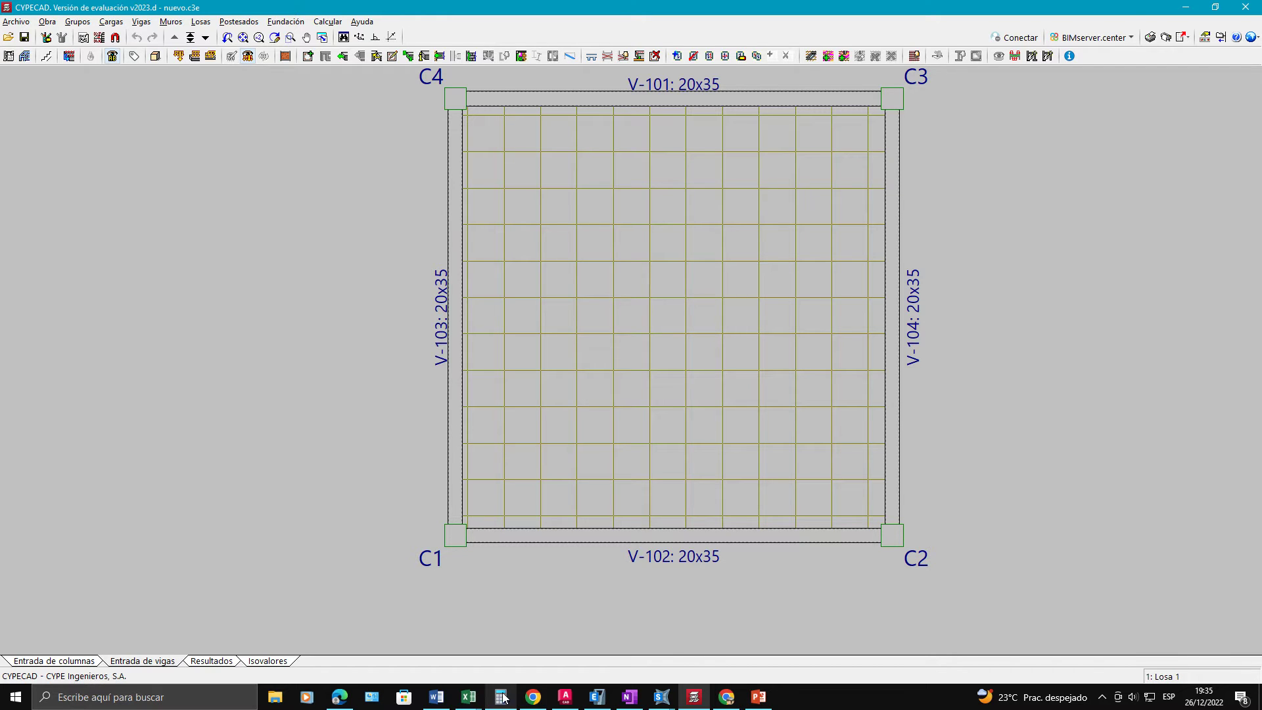
Step: Switch back to the Inercias.xlsx workbook in Excel and recheck the CYPECAD live-load total in C33
click(472, 702)
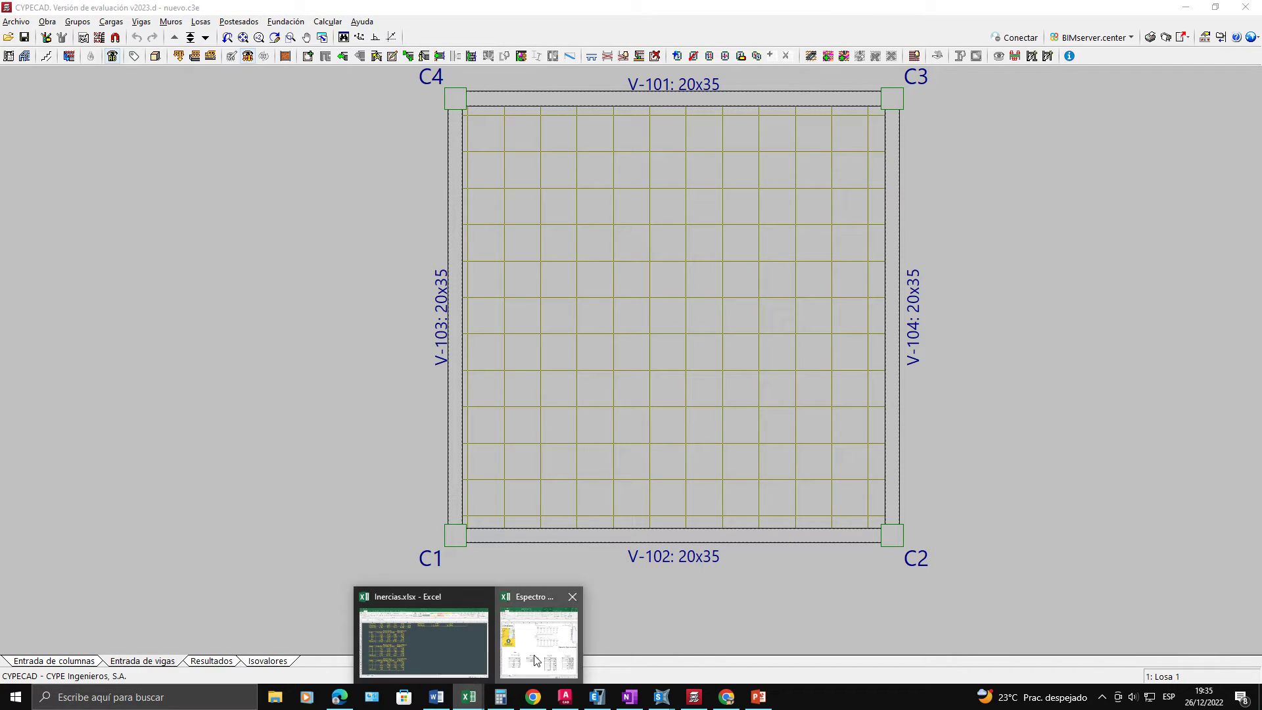
click(536, 657)
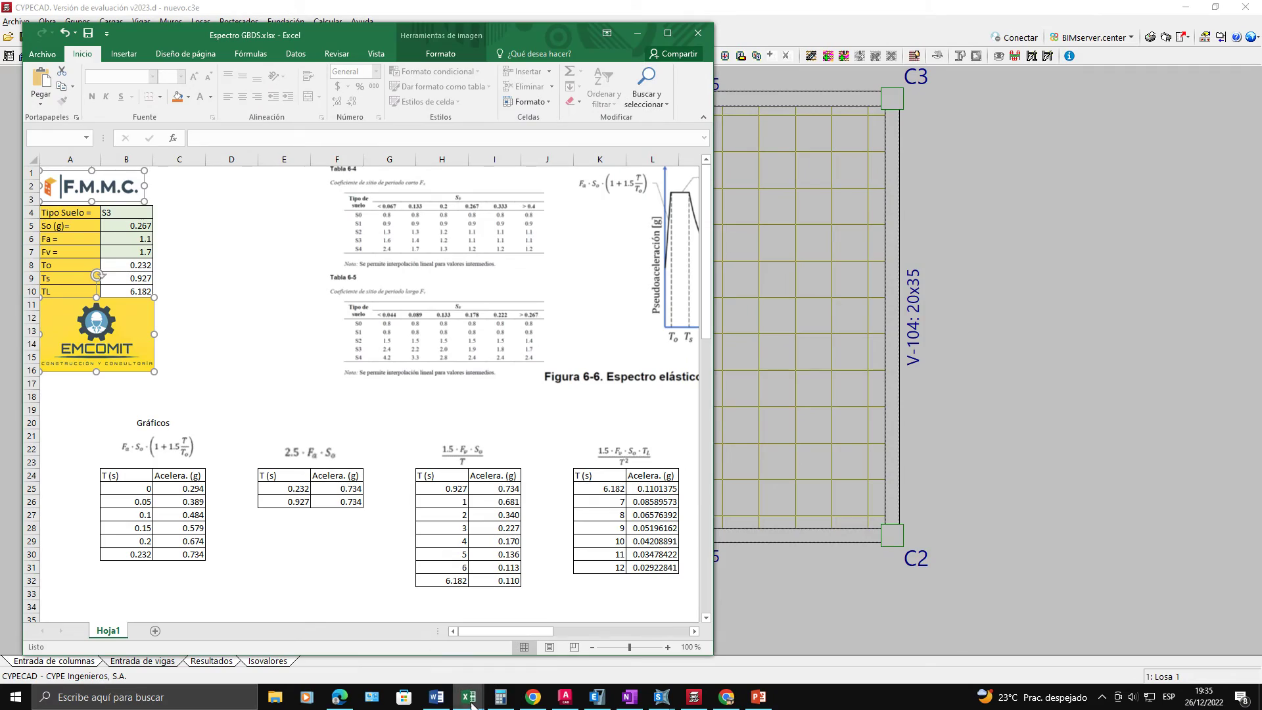
mouse_move(472, 702)
click(381, 618)
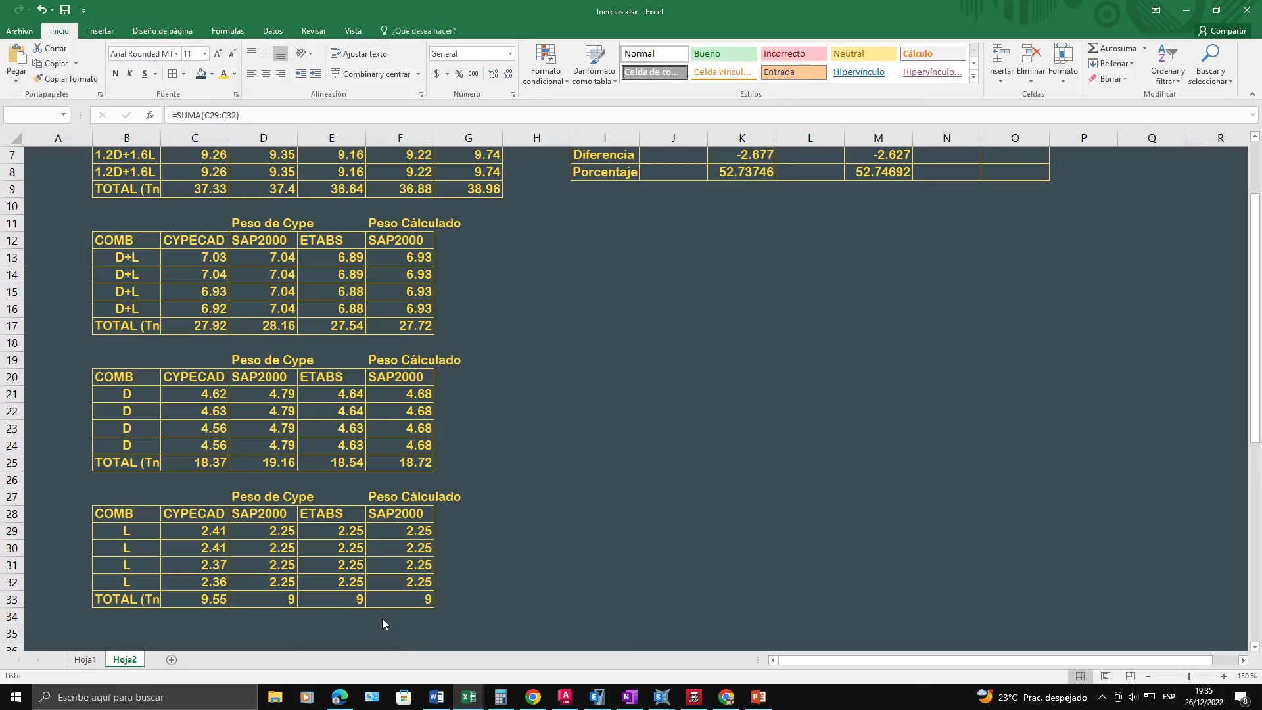
click(222, 600)
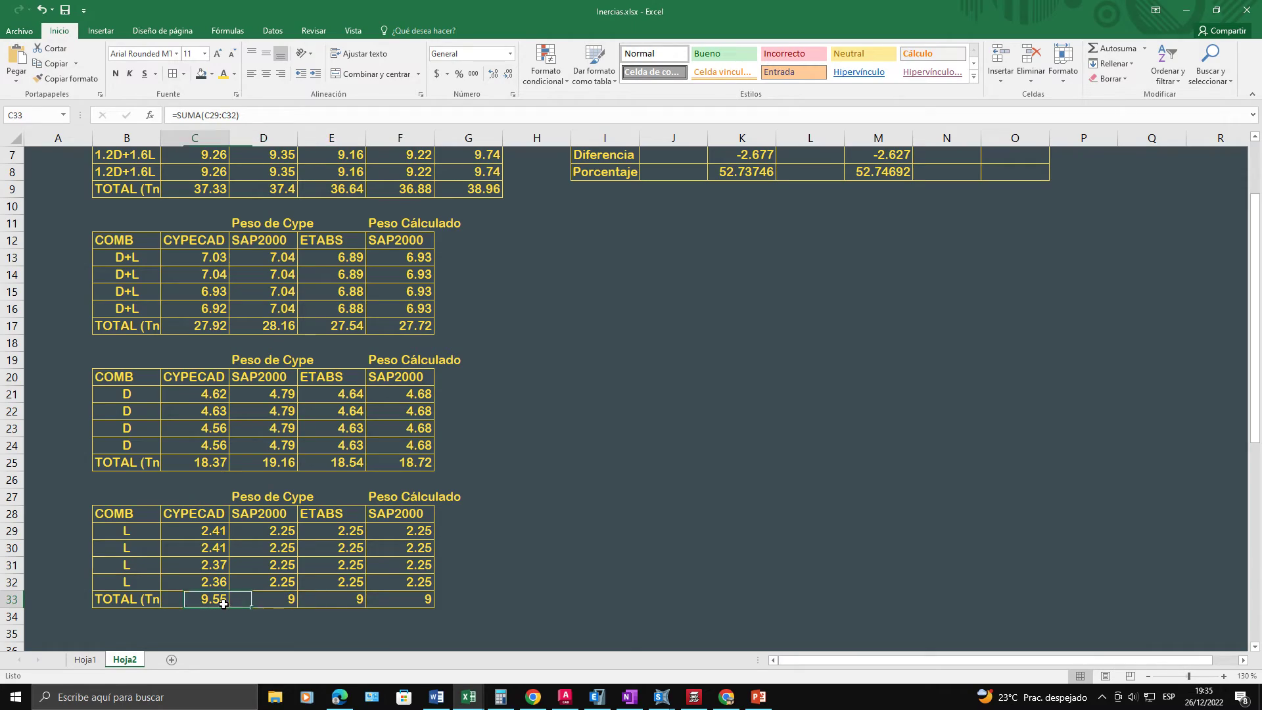
Step: Go back up Hoja2 to the factored reactions table and the SAP2000 D+L reactions in column D
click(360, 497)
scroll(449, 510, up, 2)
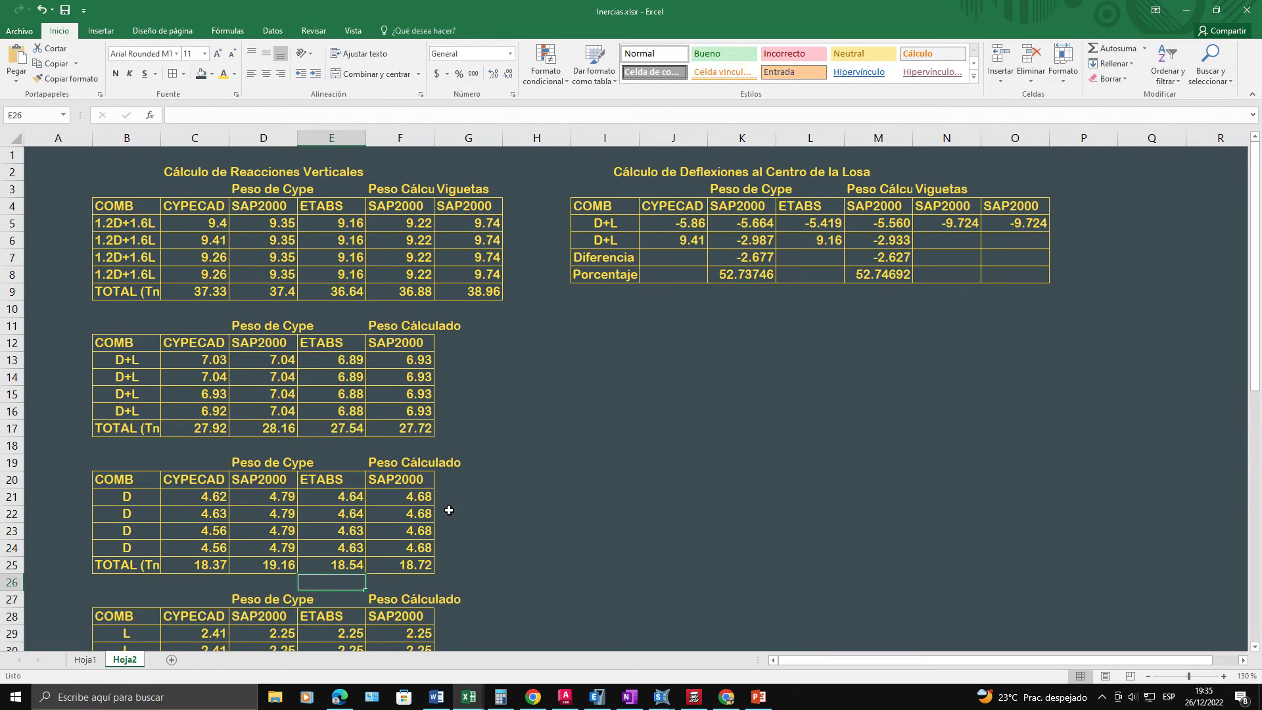
click(341, 277)
click(292, 285)
click(268, 403)
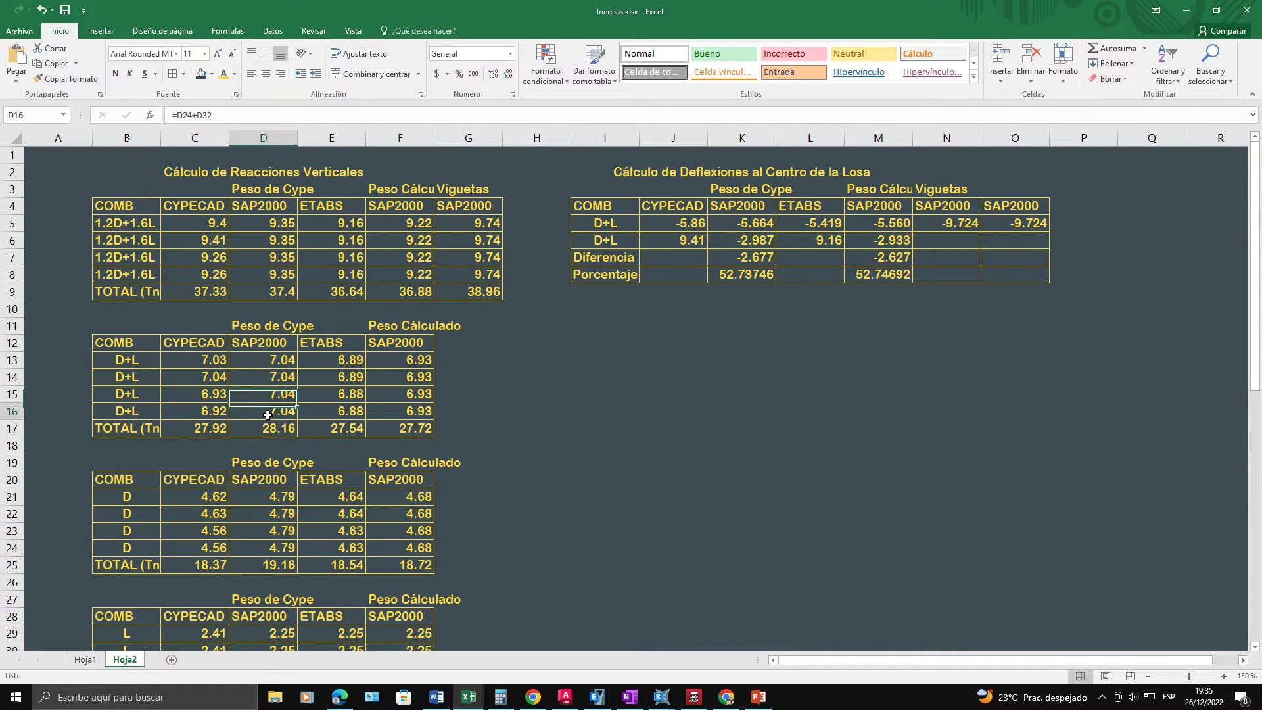
Step: Compare the load-combination labels of the 1.2D+1.6L and D+L reaction tables in column B
key(Left)
key(Up)
key(Up)
key(Up)
key(Up)
key(Up)
key(Up)
key(Up)
key(Up)
key(Up)
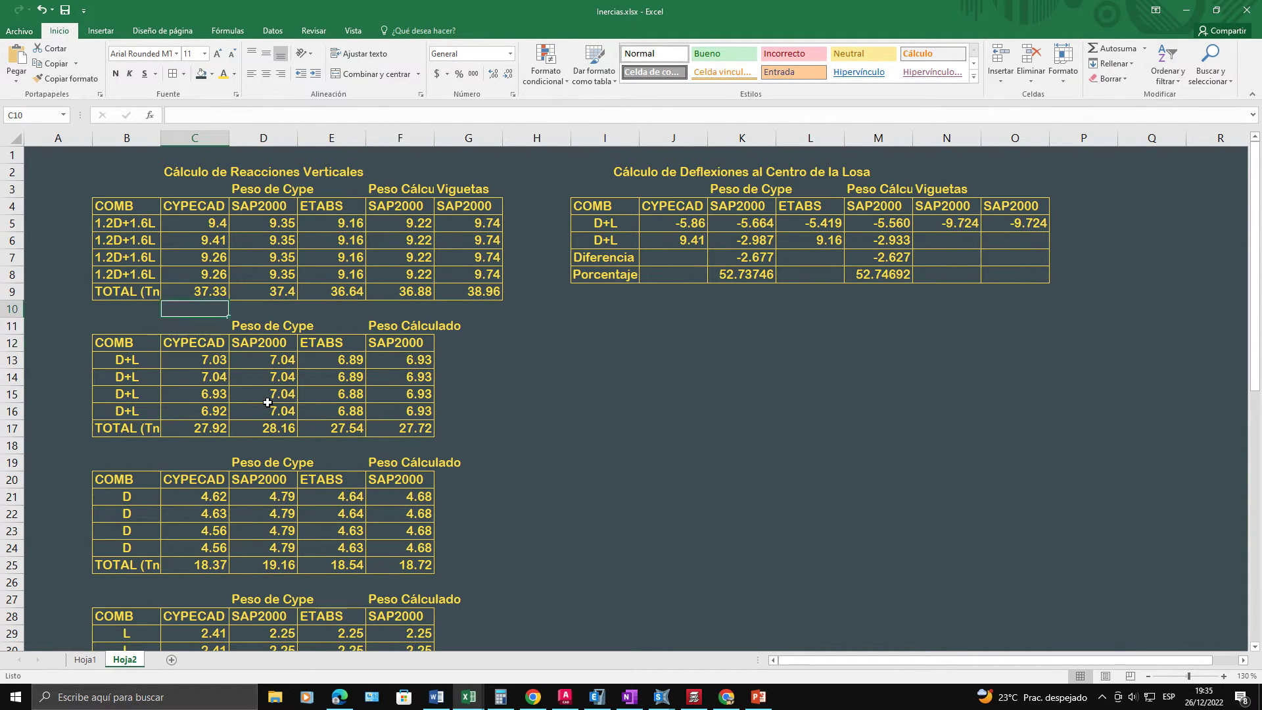
key(Left)
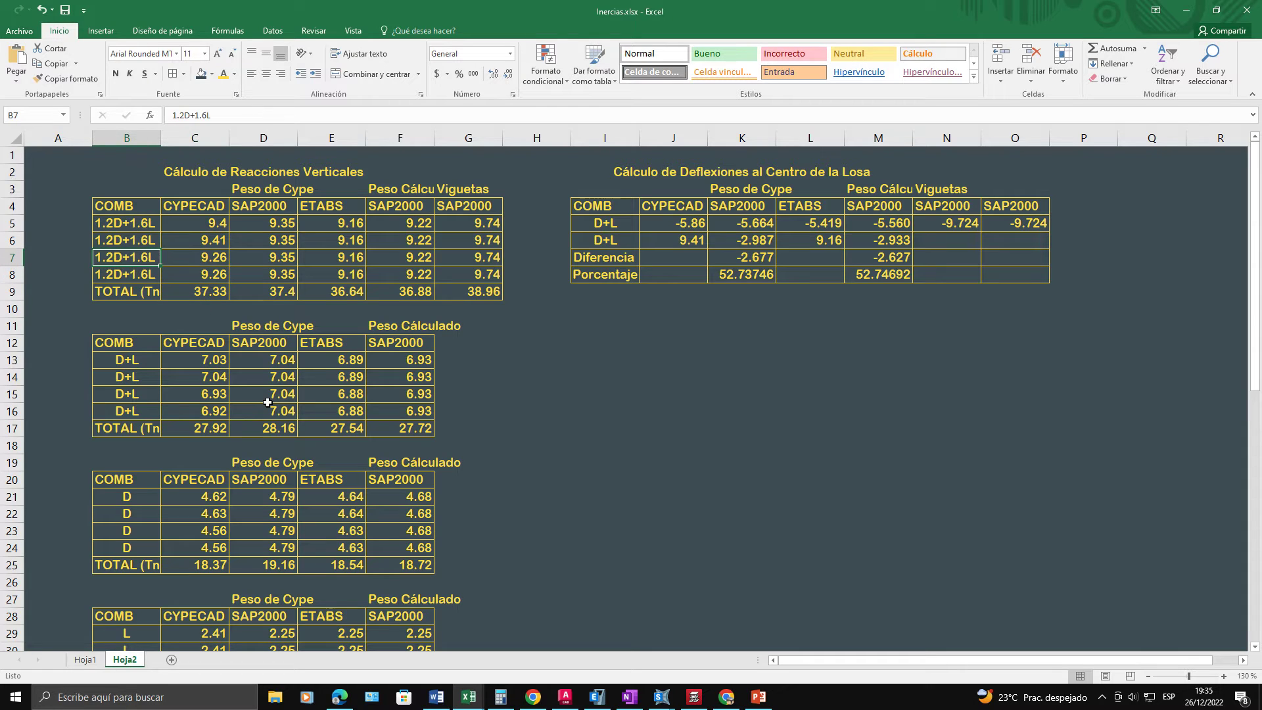
key(Down)
key(Down)
key(Down)
key(Down)
key(Down)
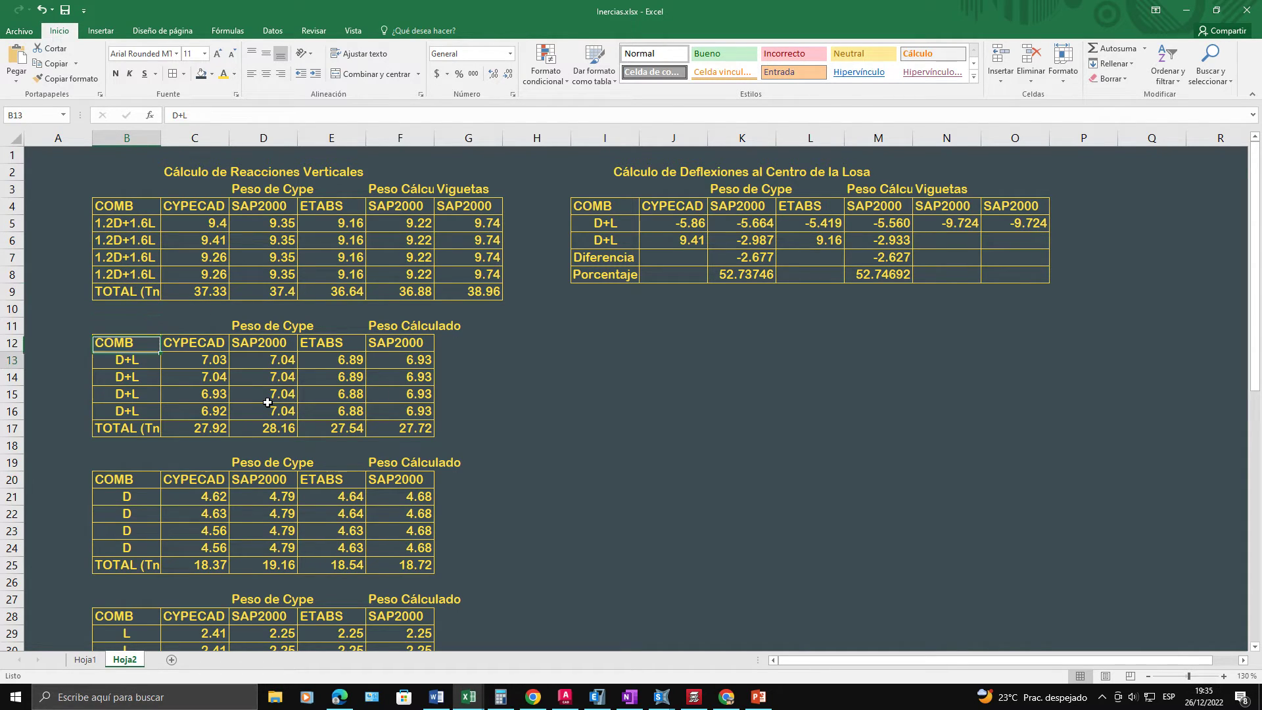
key(Up)
key(Up)
key(Up)
key(Up)
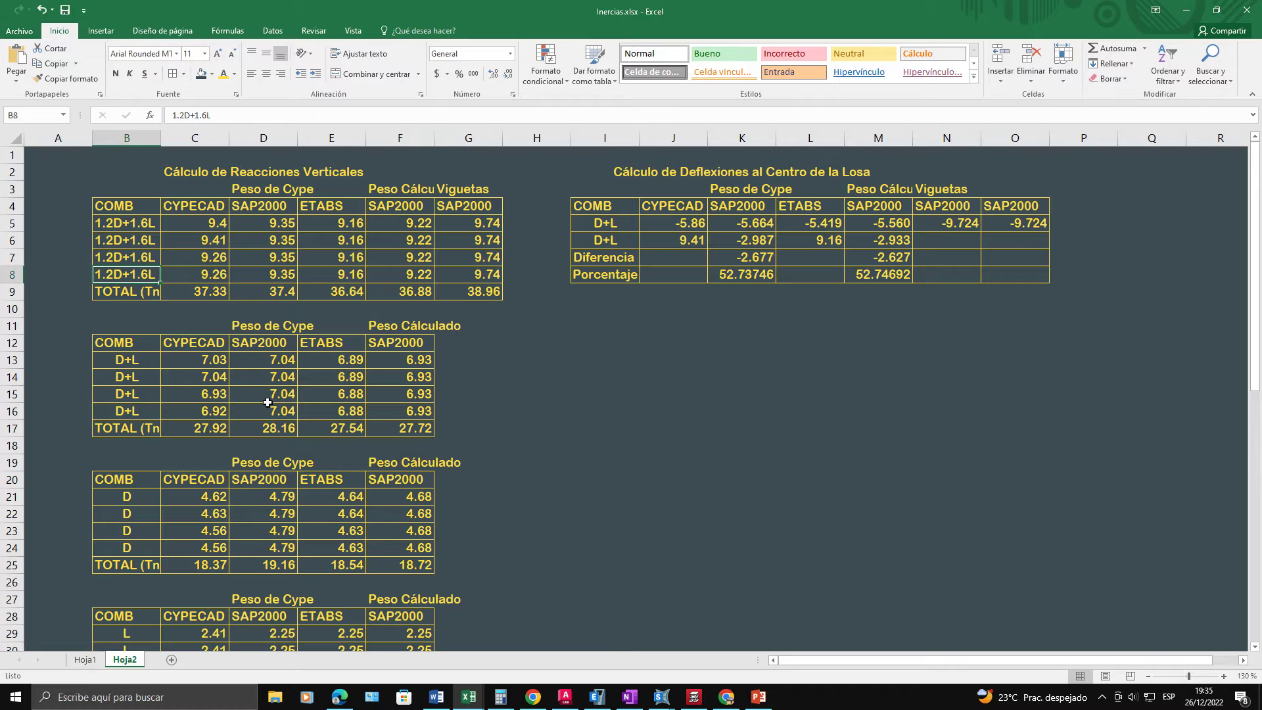
Step: Check the CYPECAD total in C9 and the SAP2000 reactions for 1.2D+1.6L down column D to D9
key(Right)
key(Down)
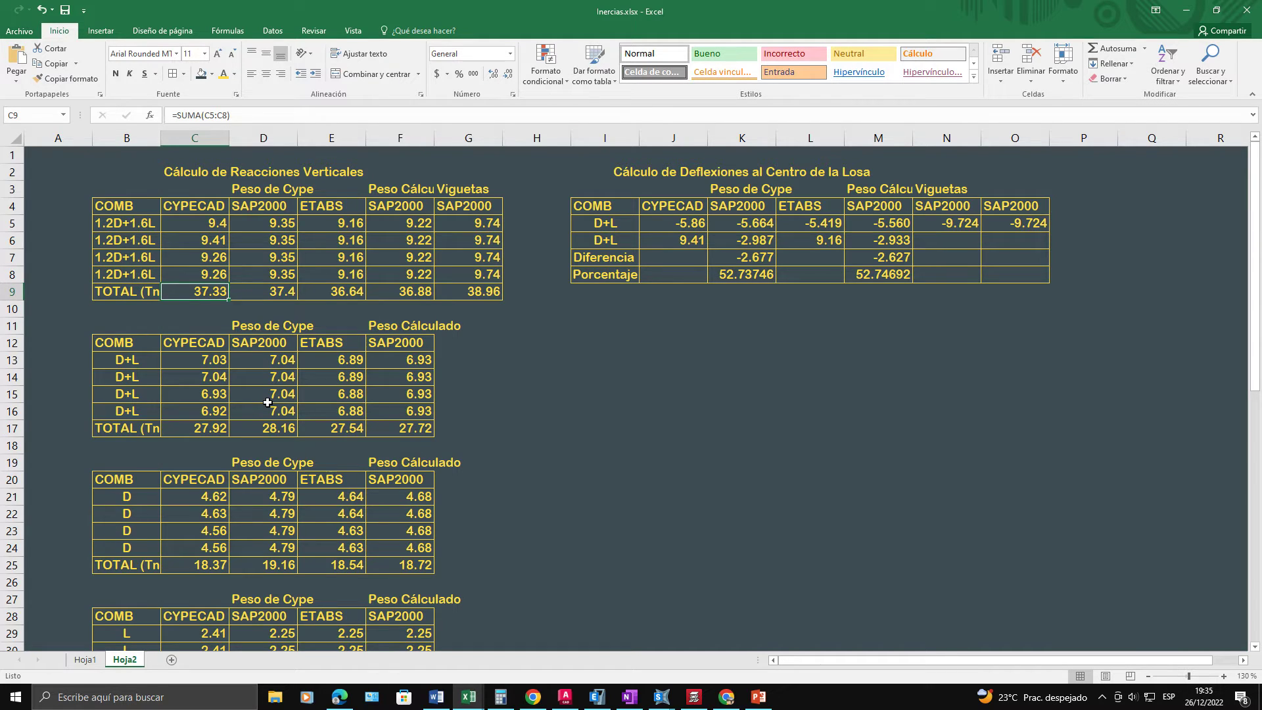
key(Up)
key(Up)
key(Right)
key(Up)
key(Up)
key(Up)
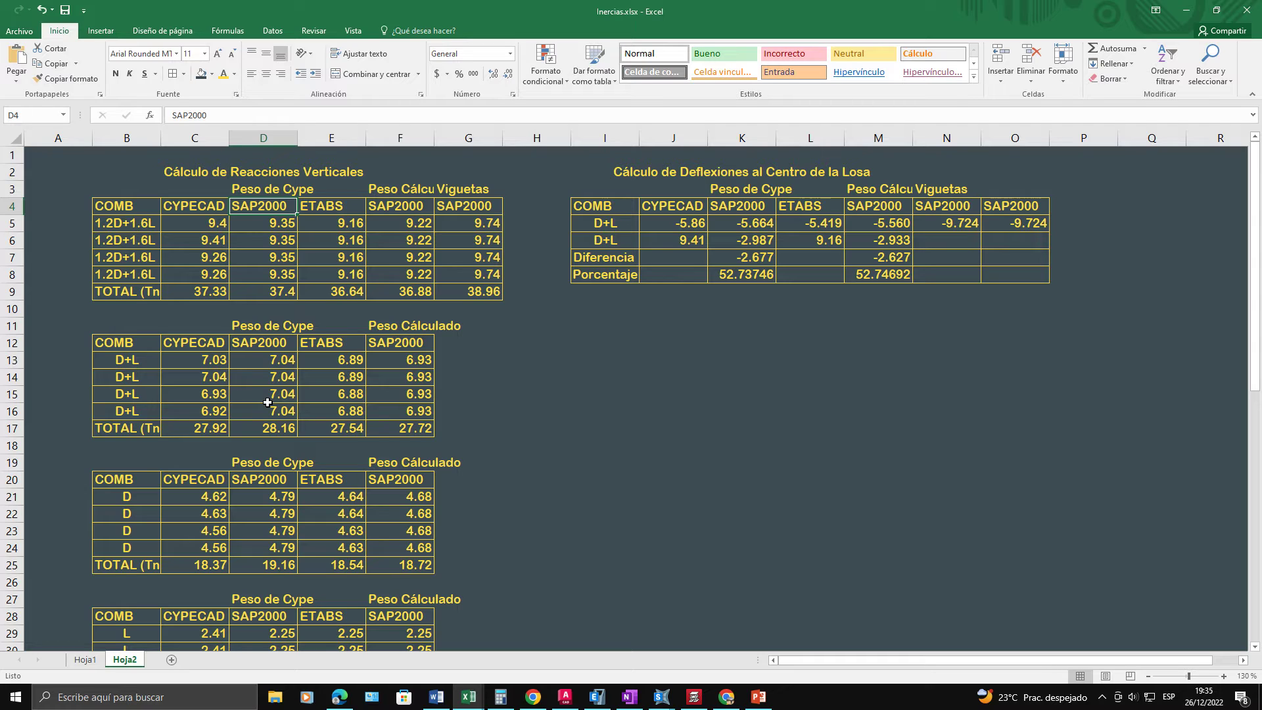
key(Down)
key(Down)
key(Down)
key(Down)
key(Down)
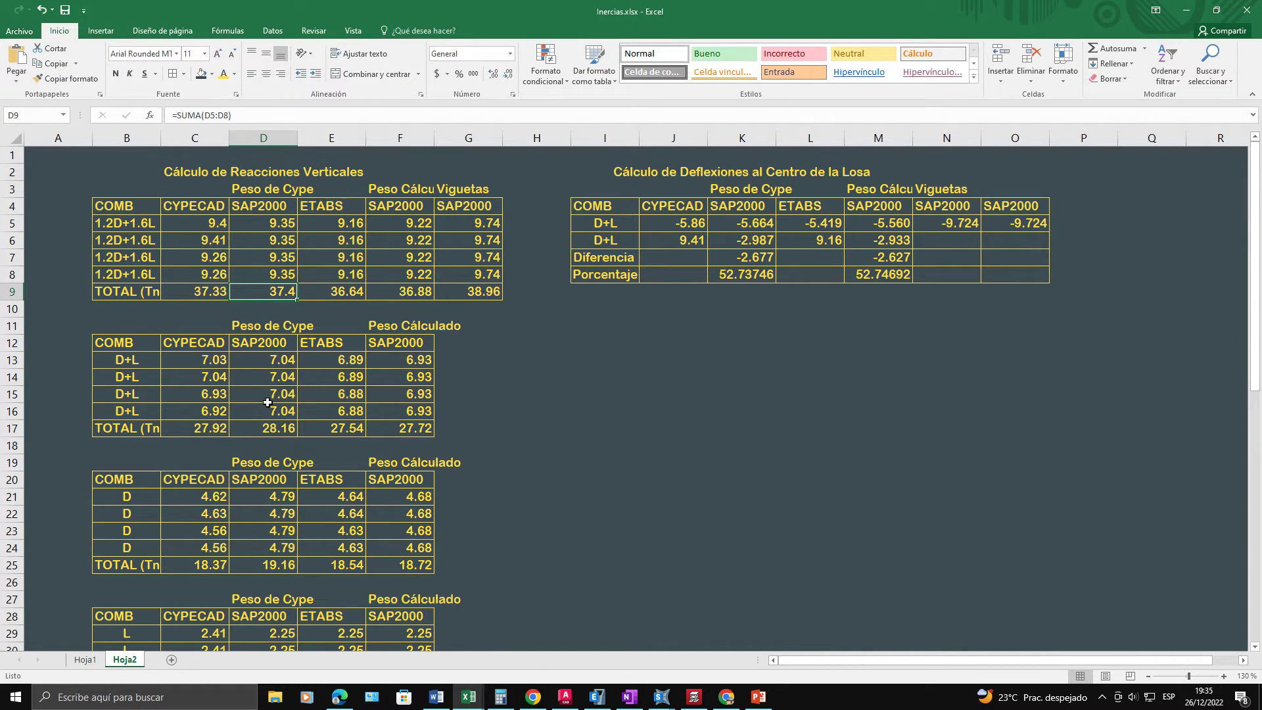
Step: Compare the CYPECAD and SAP2000 totals for 1.2D+1.6L in cells C9 and D9
key(Left)
key(Right)
key(Left)
key(Right)
key(Left)
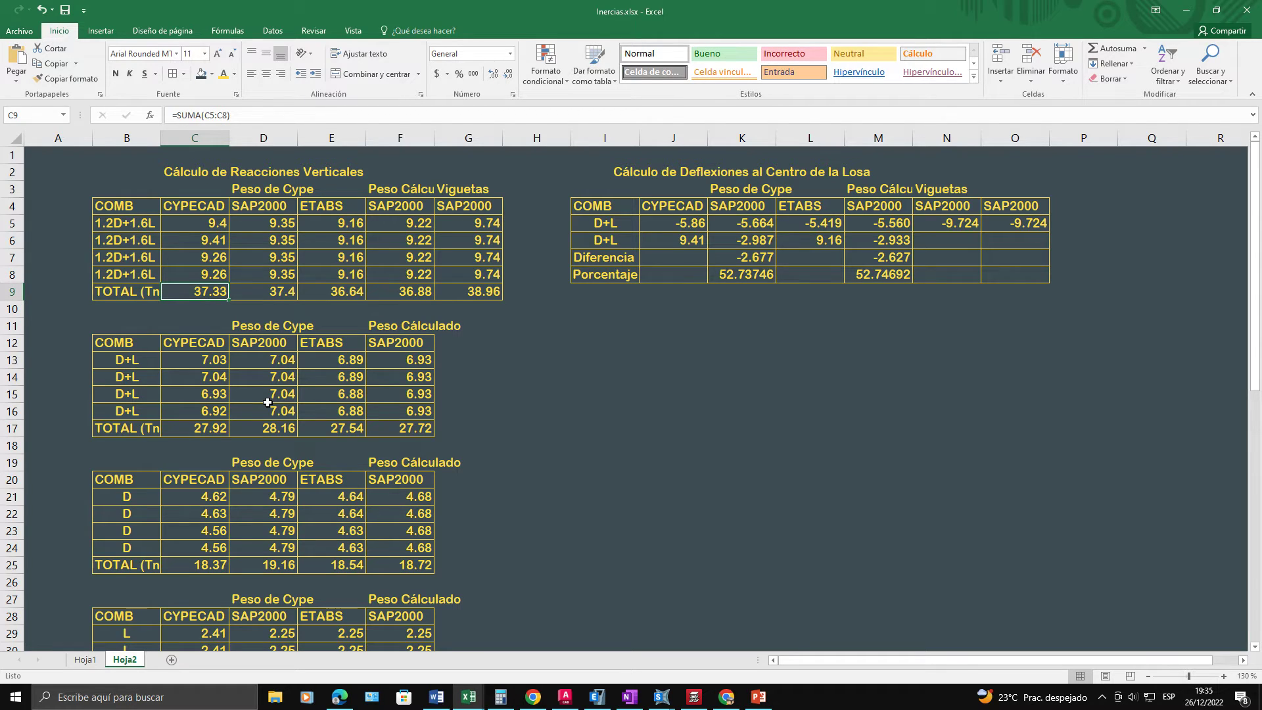
key(Right)
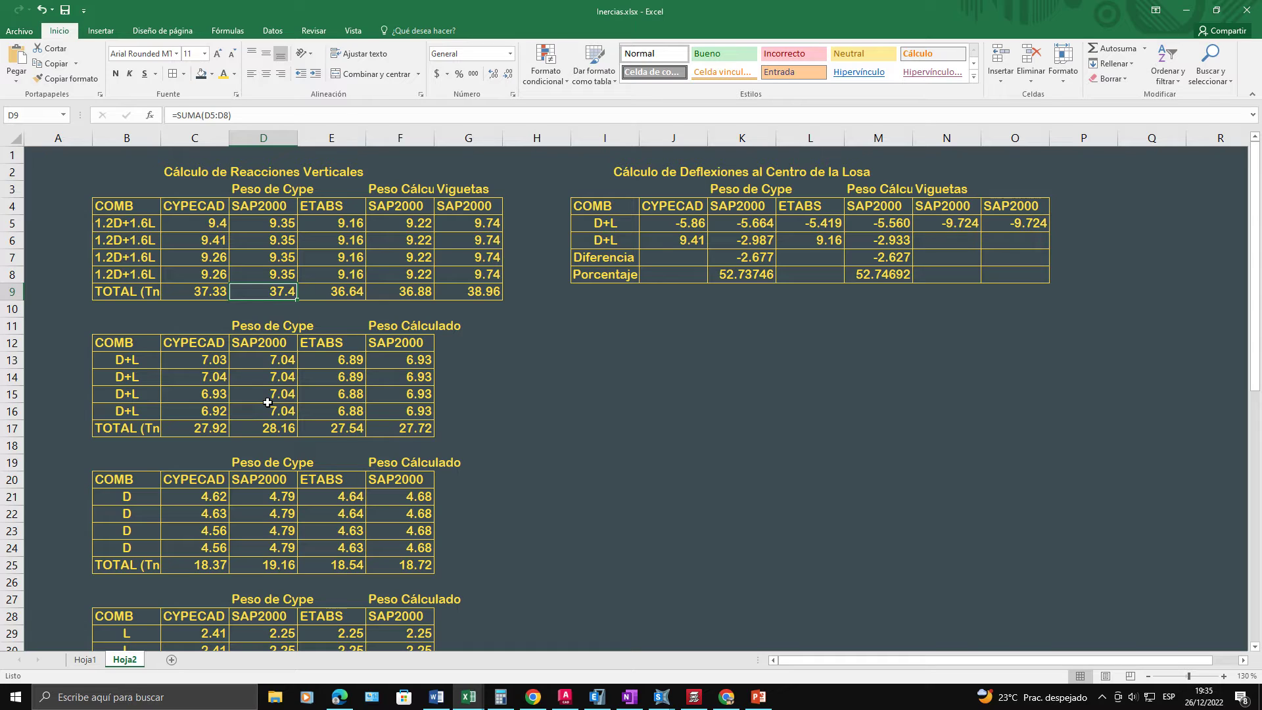
key(Left)
key(Right)
key(Left)
key(Right)
Step: Compare the ETABS total in E9 with the calculated-weight SAP2000 total in F9
key(Right)
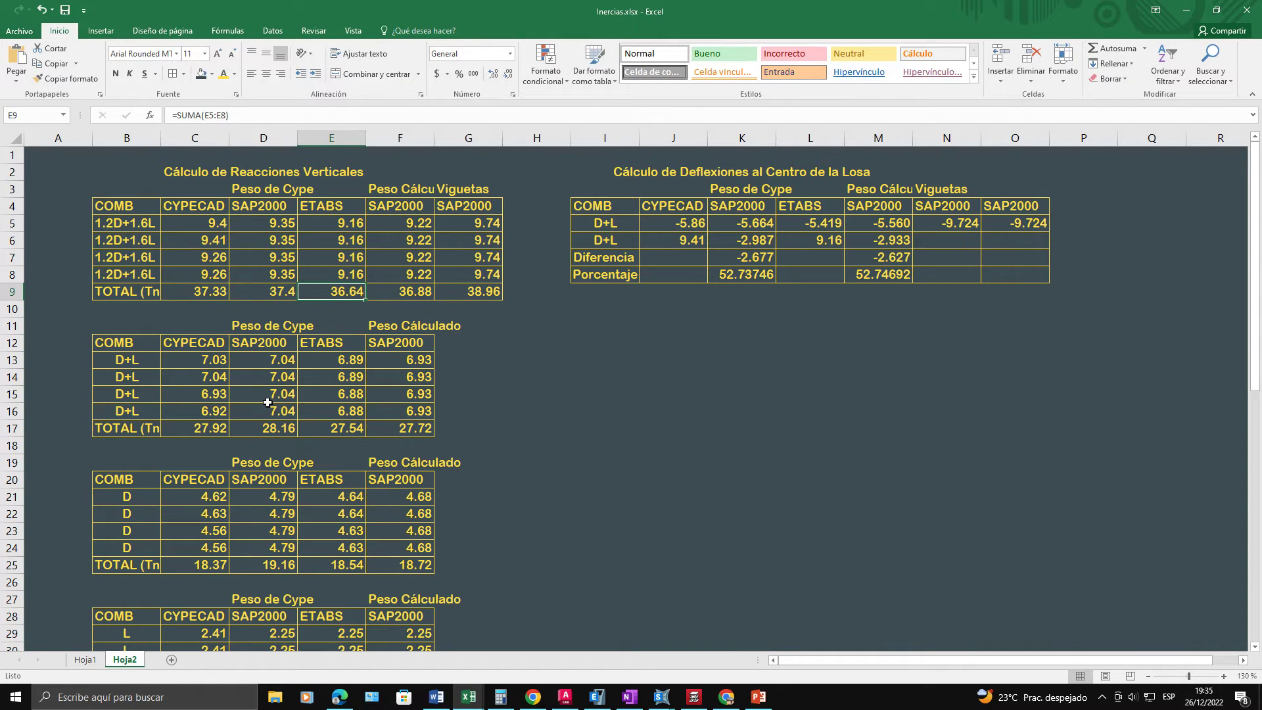
key(Right)
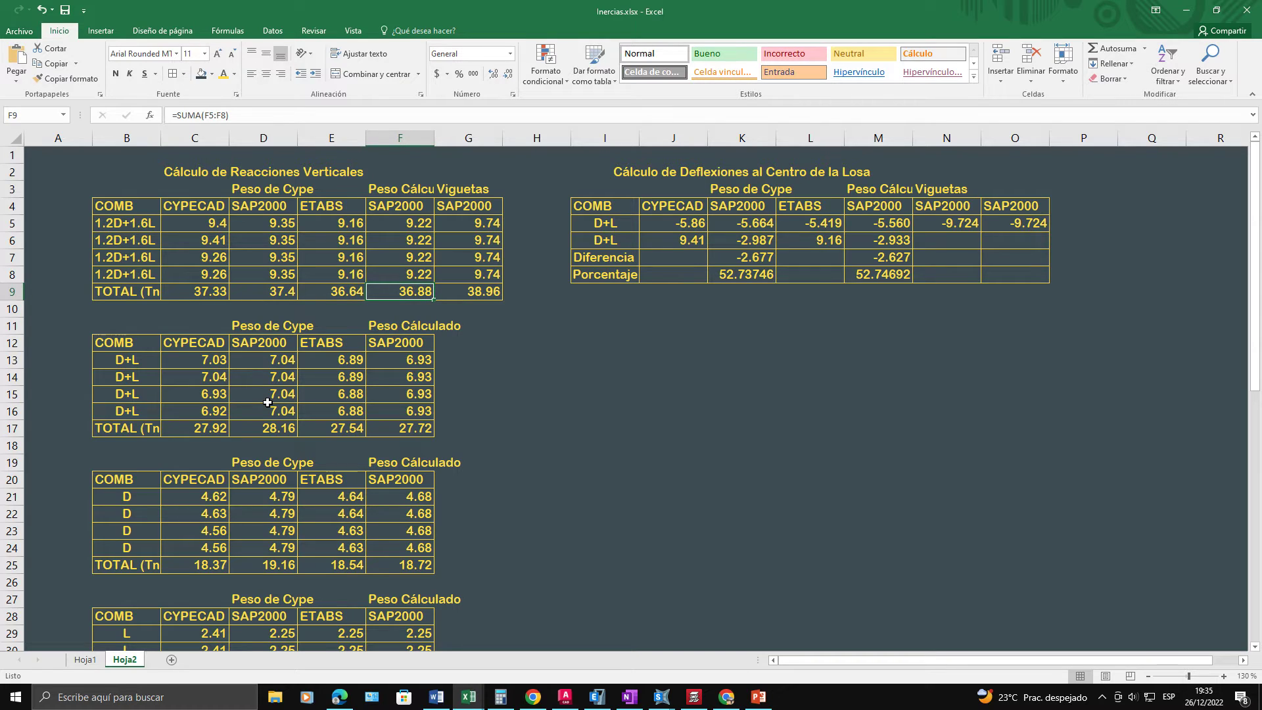
key(Left)
key(Right)
key(Left)
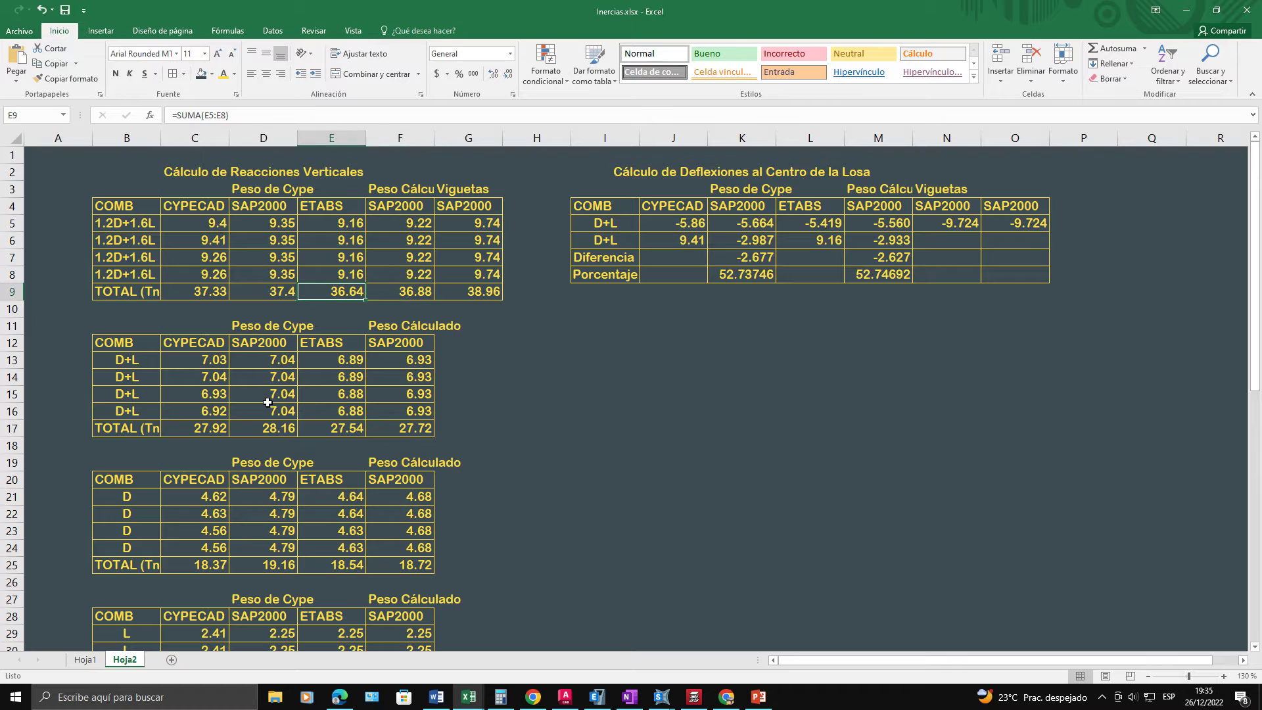
key(Right)
key(Left)
key(Right)
Step: Review the 1.2D+1.6L reactions of the SAP2000 joist model (Viguetas) in column G
key(Right)
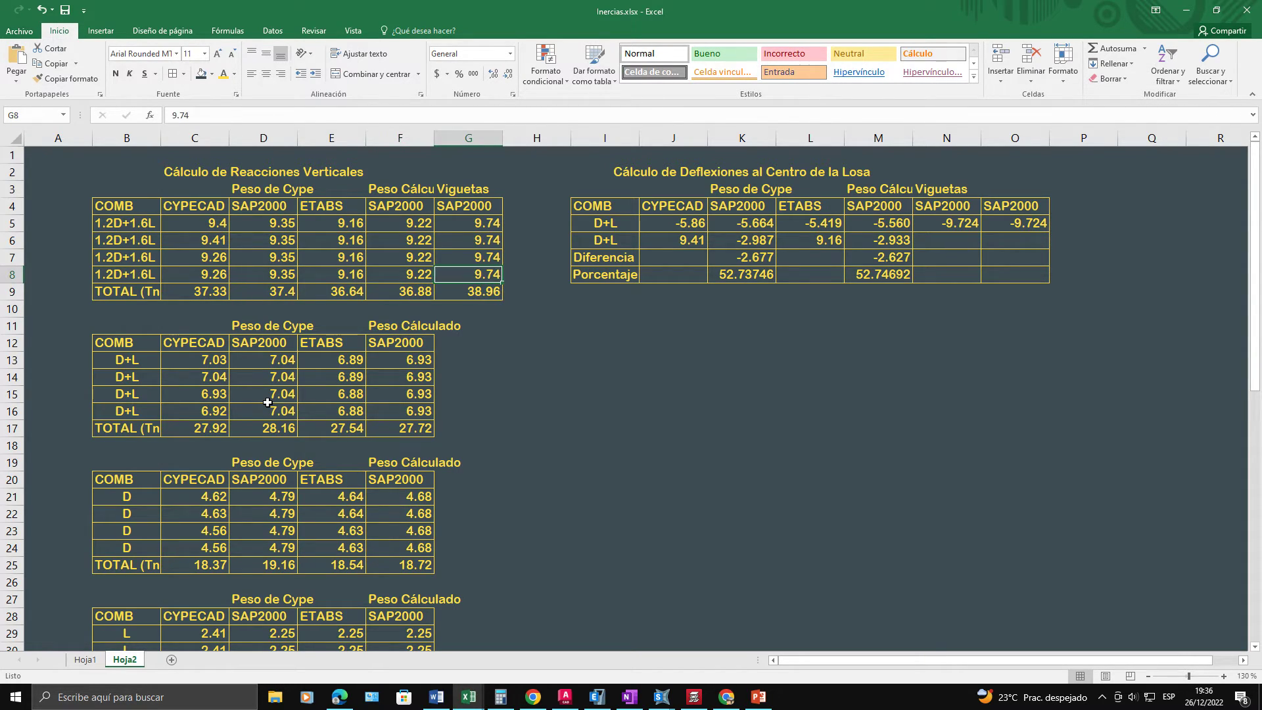
key(Right)
key(Left)
key(Up)
key(Up)
key(Up)
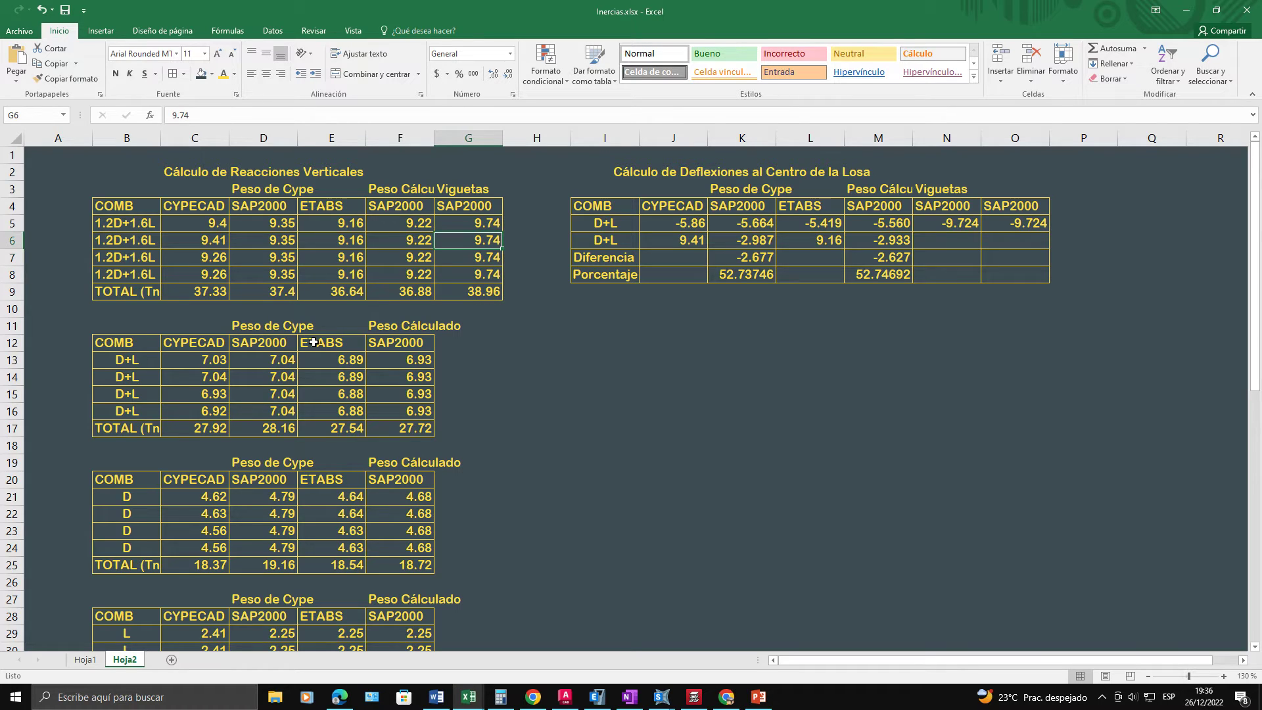
Step: Switch to the Prueba1-Viguetas model in SAP2000 and inspect its joint reactions from another 3D angle
click(695, 698)
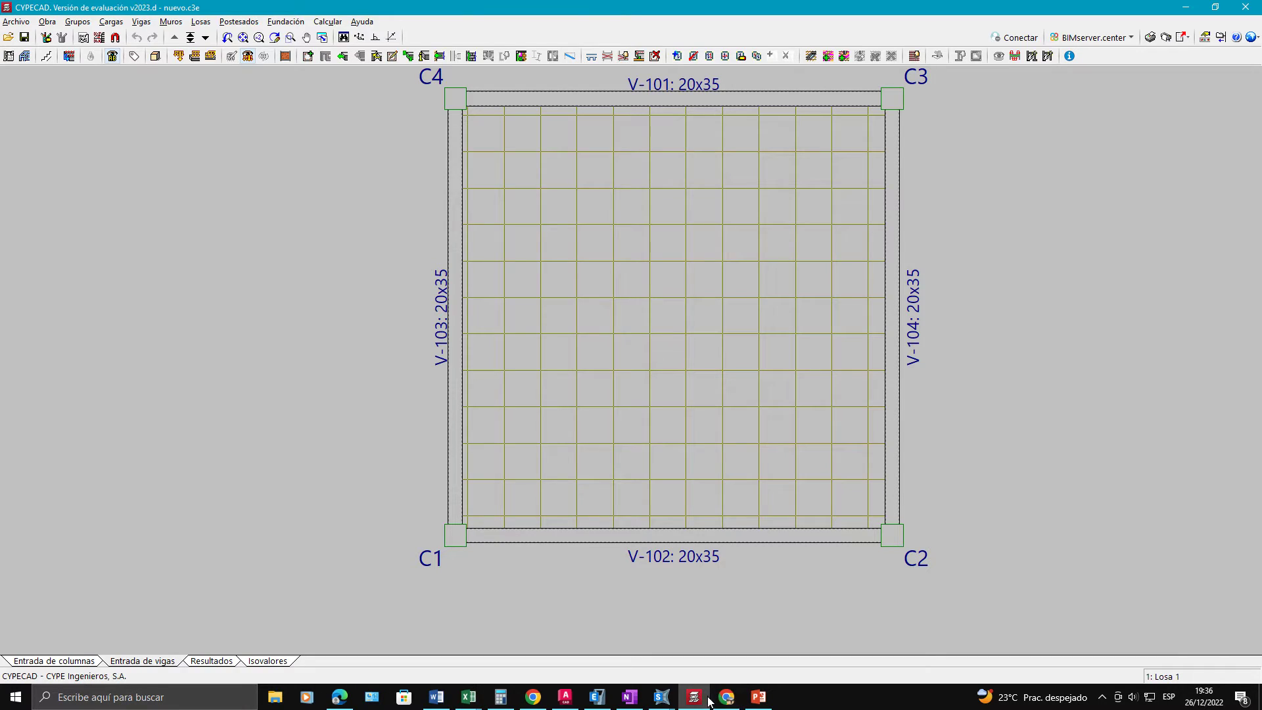
click(661, 696)
mouse_move(629, 646)
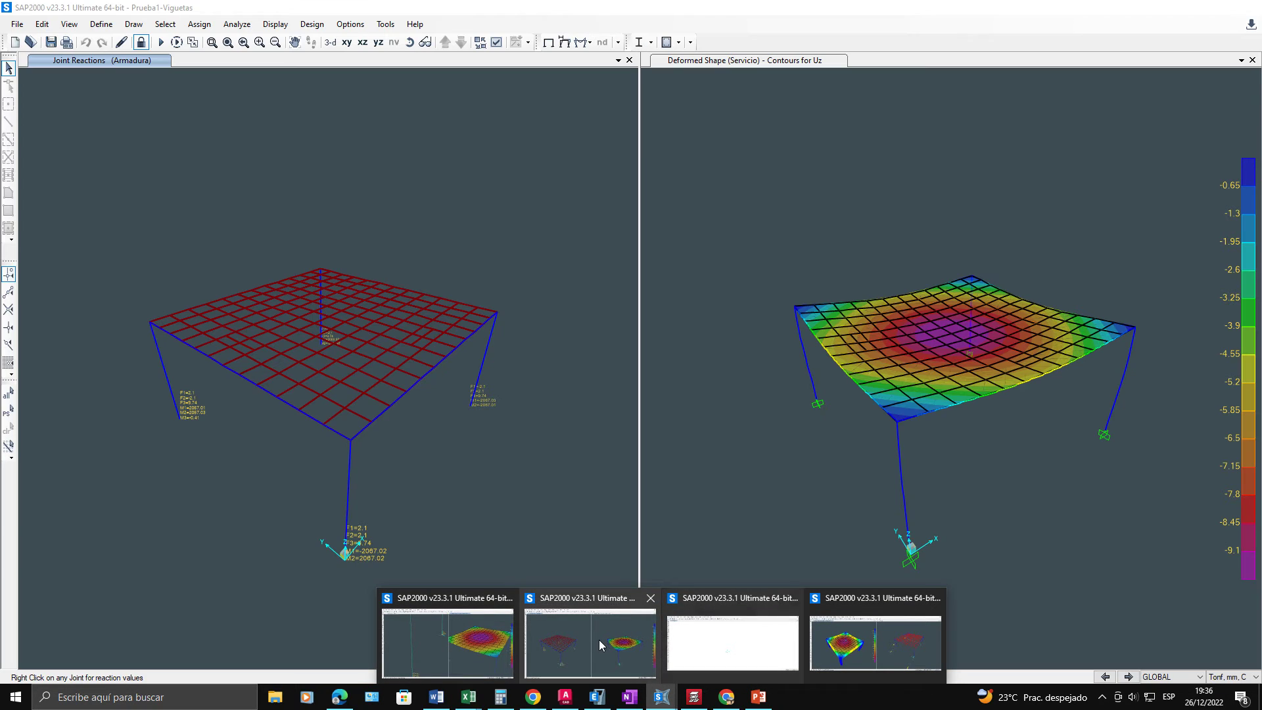
click(598, 641)
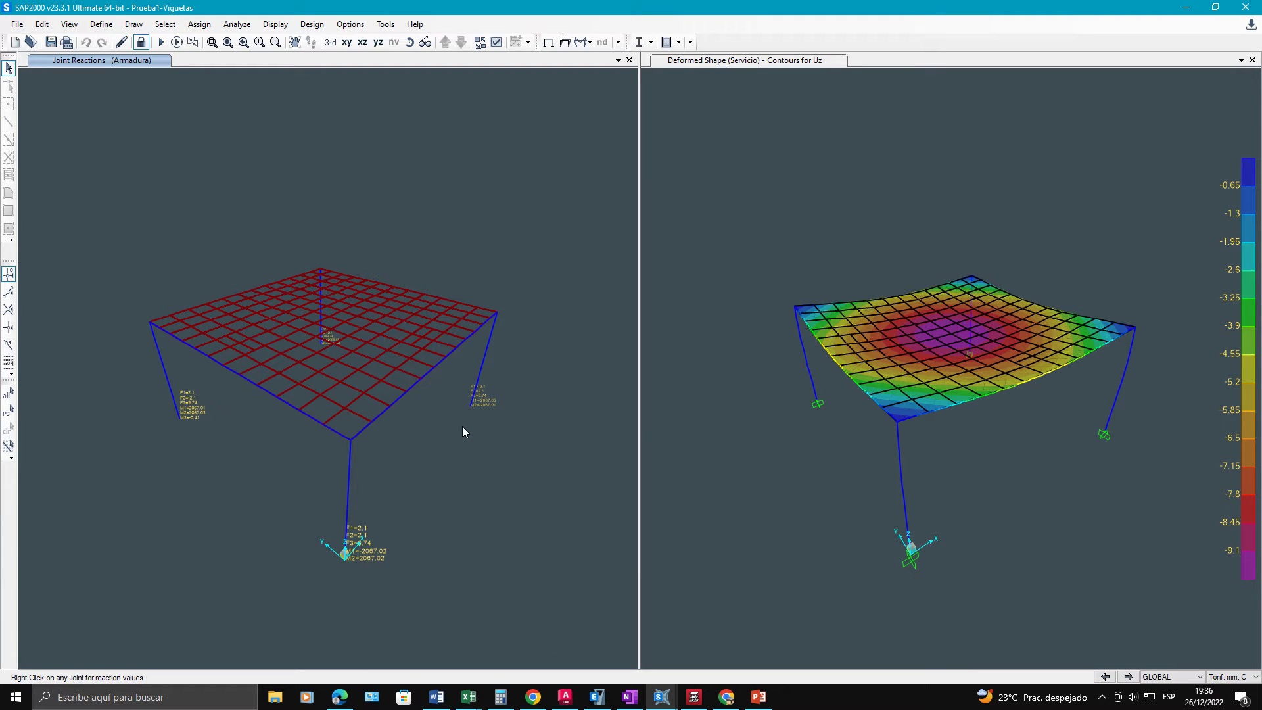
drag(341, 514, 499, 352)
drag(351, 335, 389, 90)
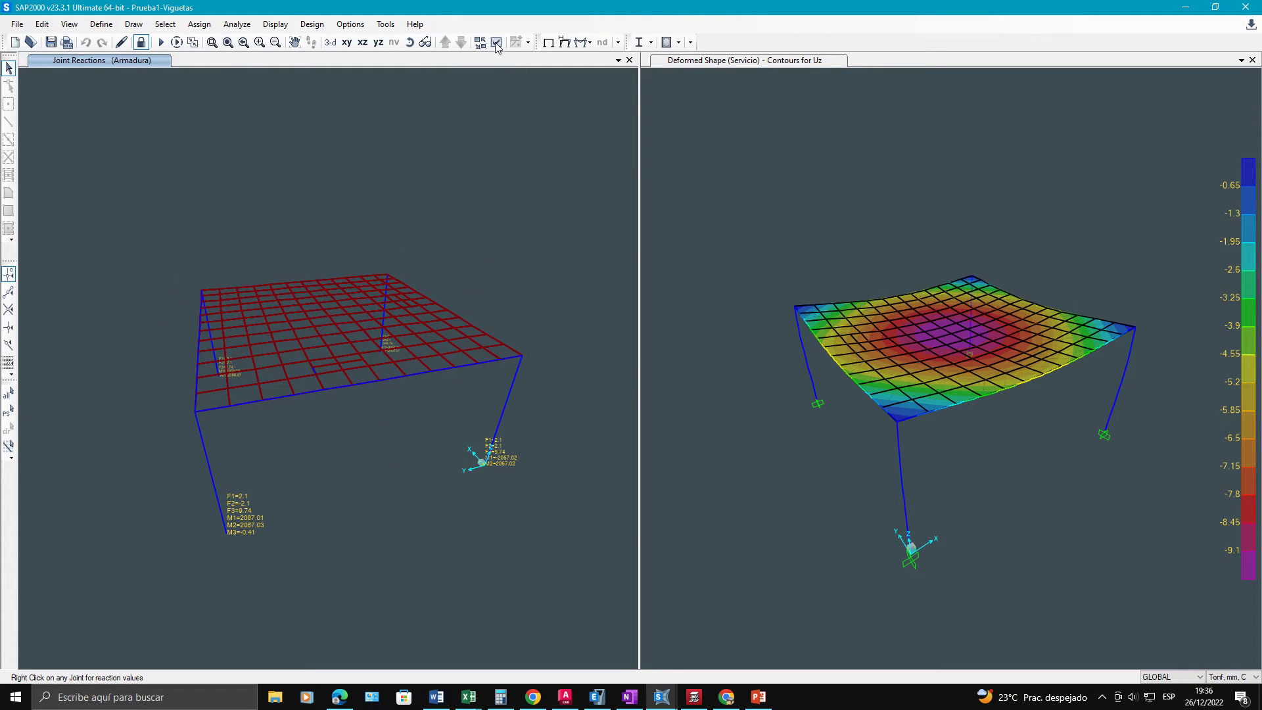
Step: Display the joint reactions view of the joist model extruded with shrunken objects, and inspect the ribs from above
key(ctrl+w)
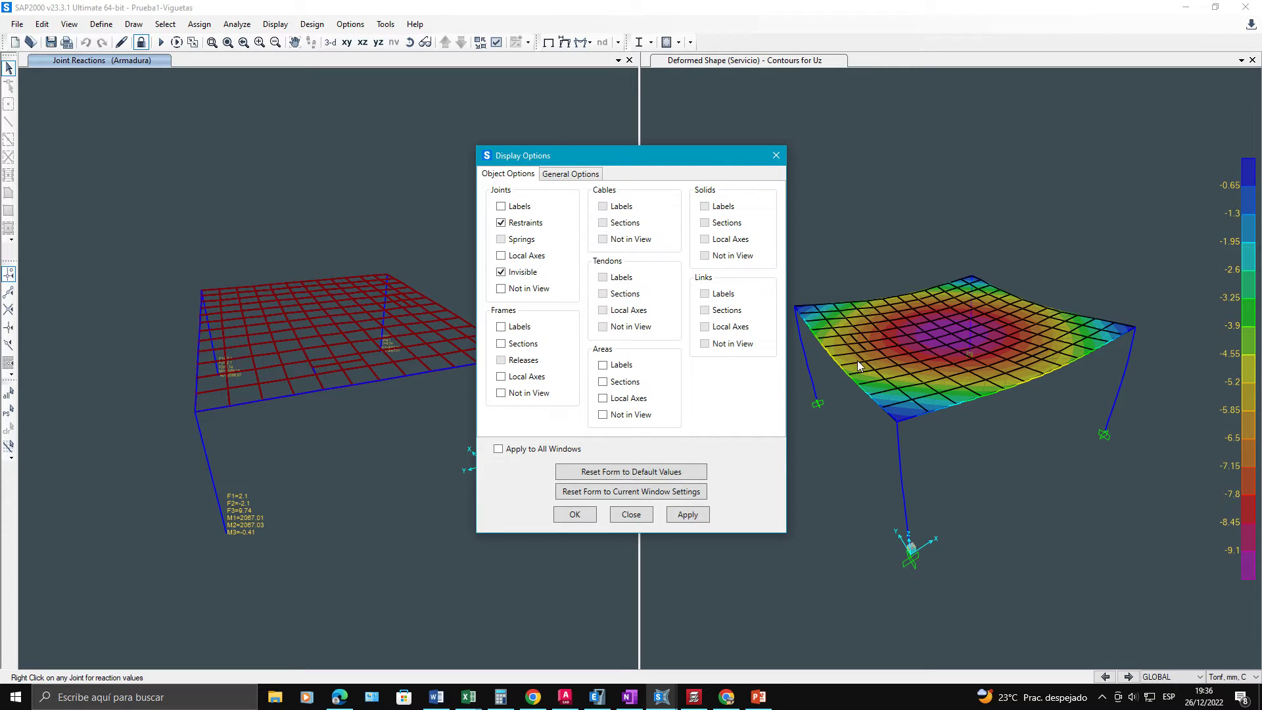
click(580, 175)
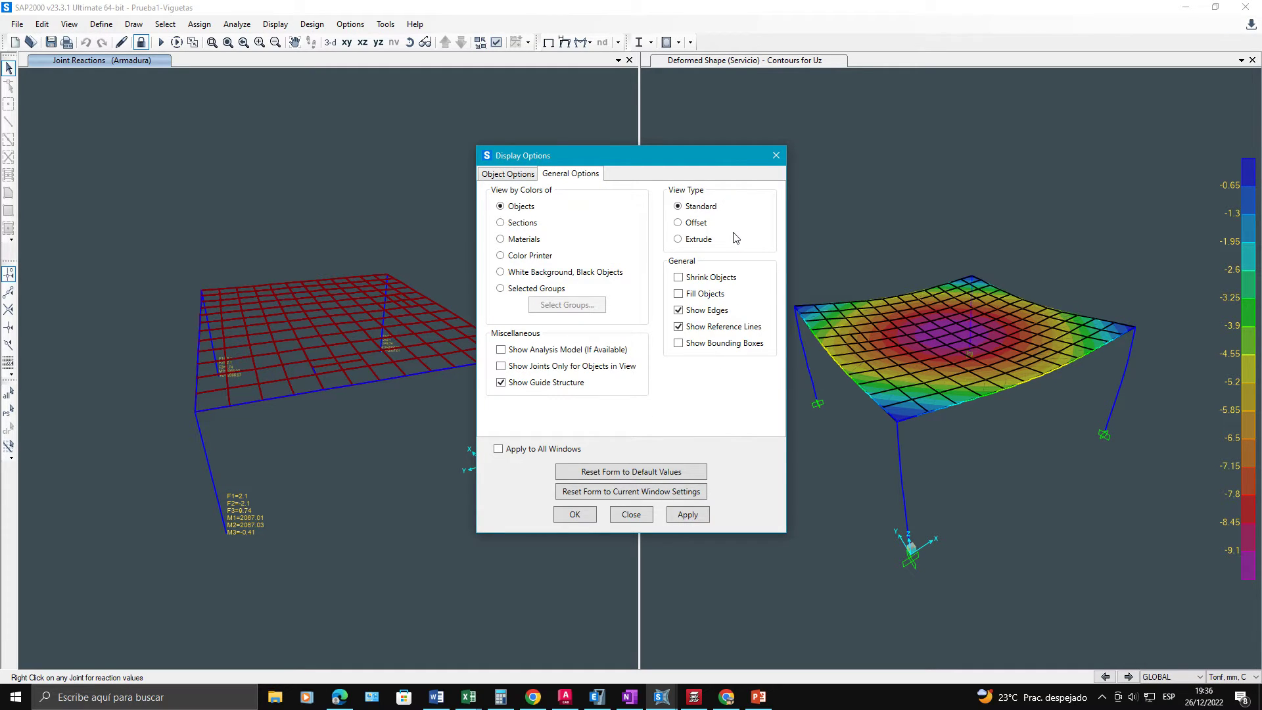
click(686, 241)
click(688, 516)
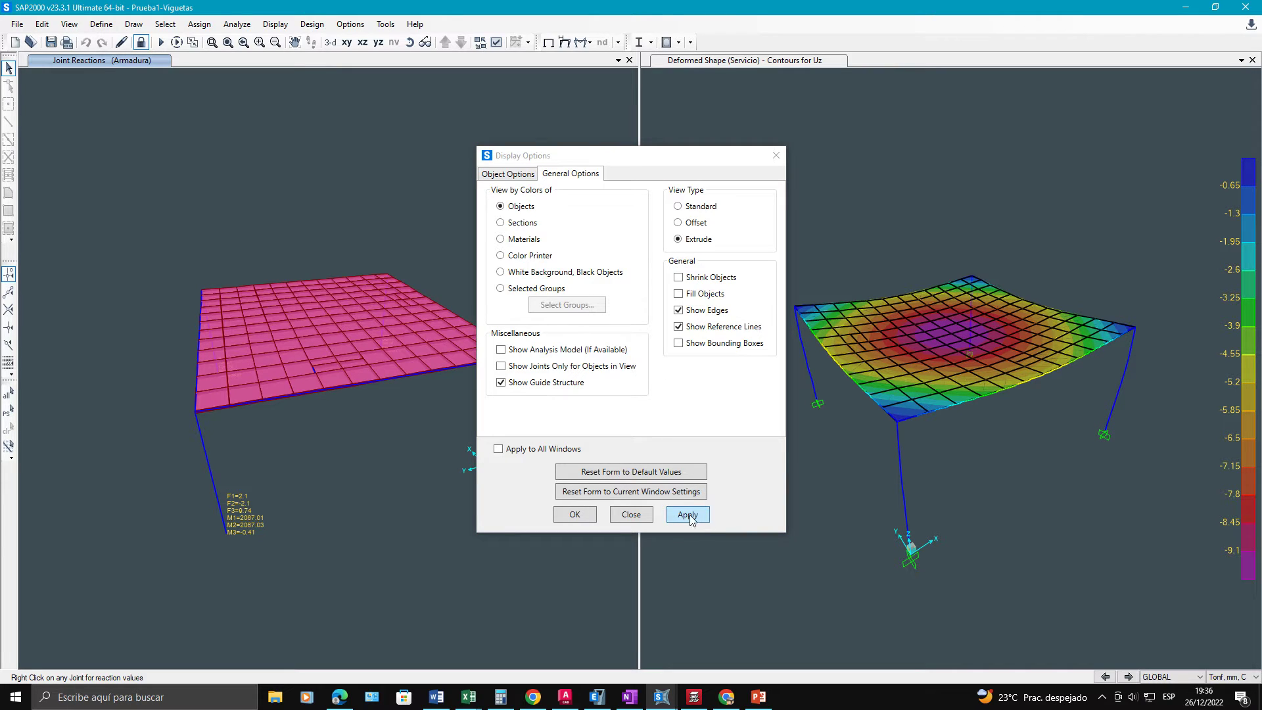
click(690, 277)
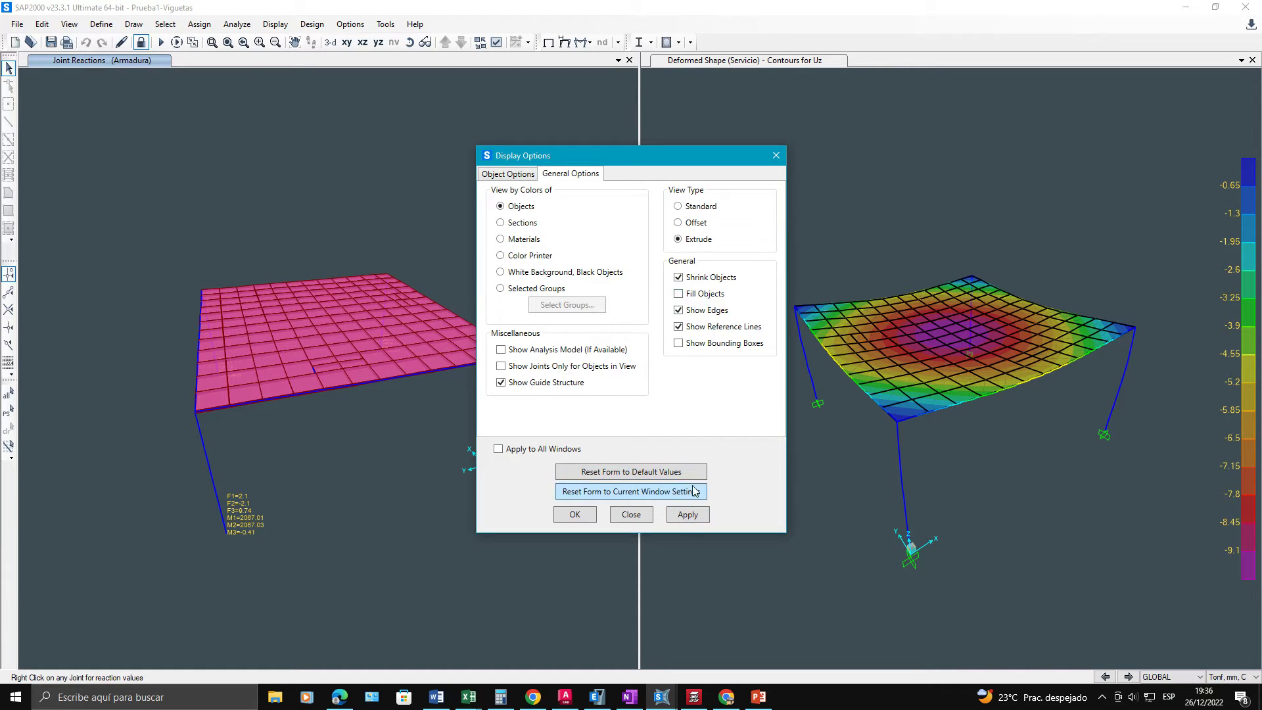
click(688, 516)
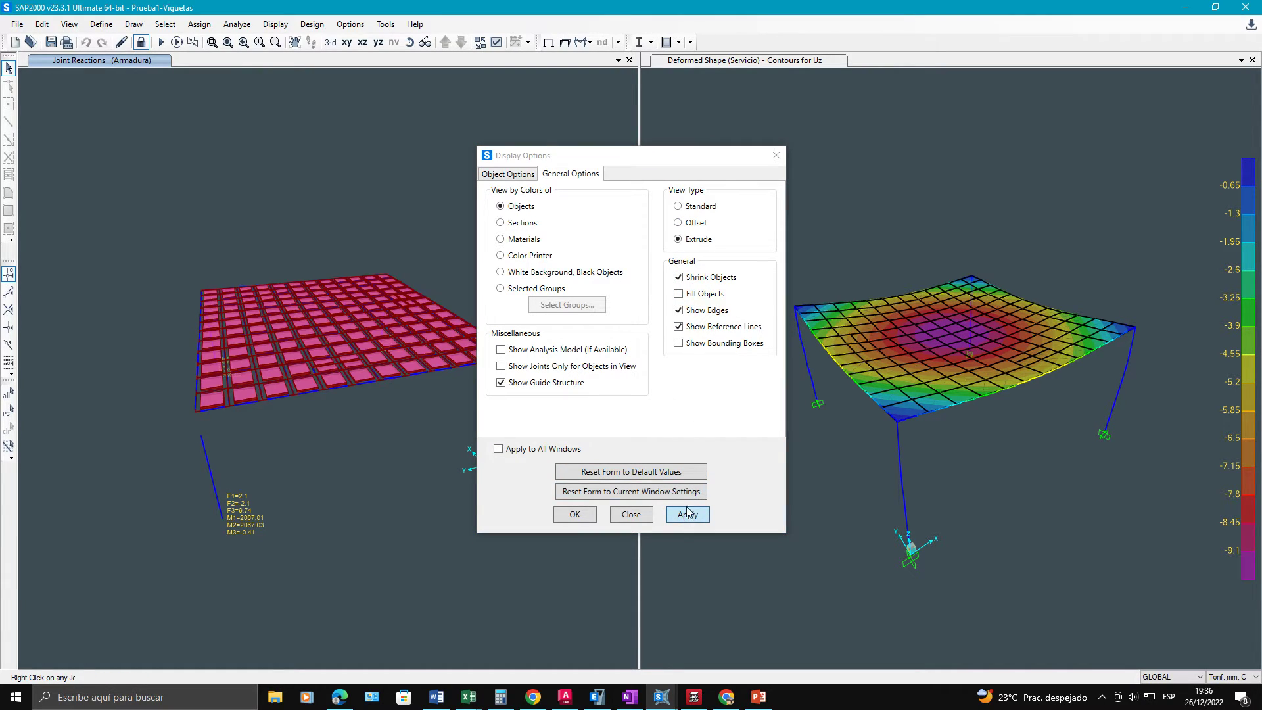
click(571, 515)
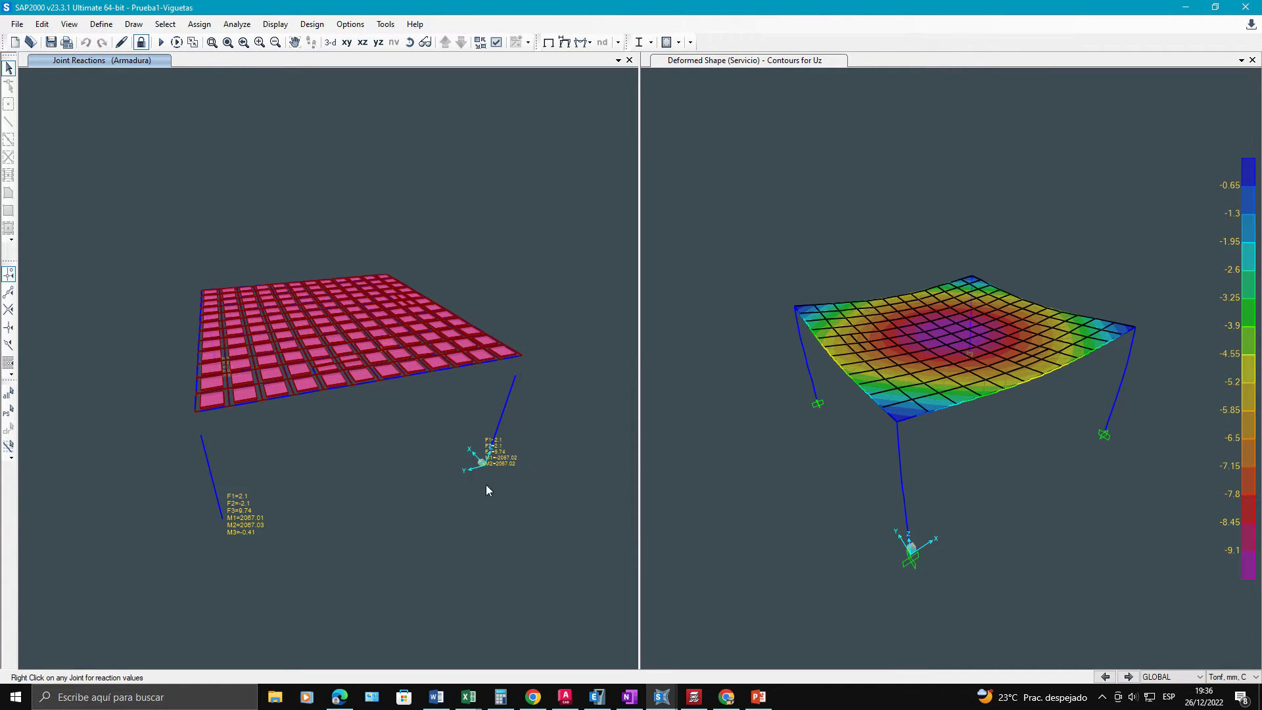
drag(486, 483, 326, 524)
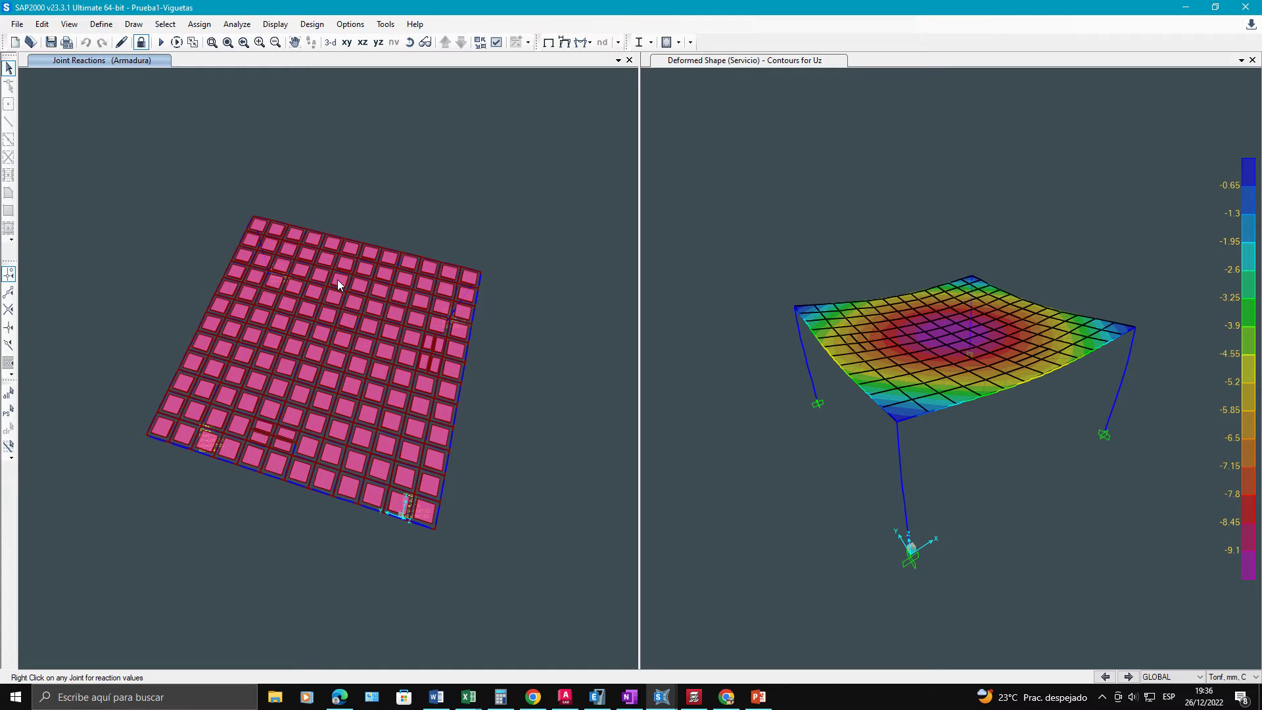
mouse_move(385, 401)
mouse_down()
mouse_move(479, 230)
mouse_move(304, 361)
mouse_move(396, 314)
mouse_up()
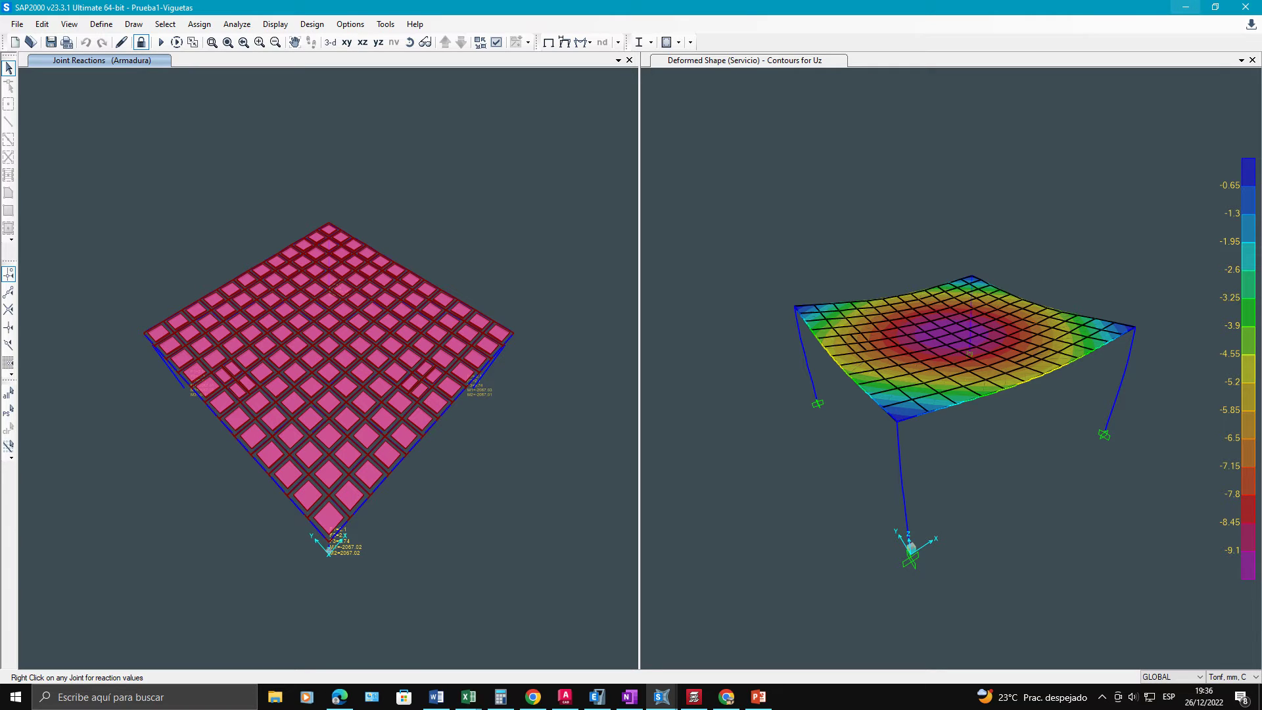
Step: Switch to CYPECAD and view the ribbed slab plan with its perimeter beams
click(1186, 7)
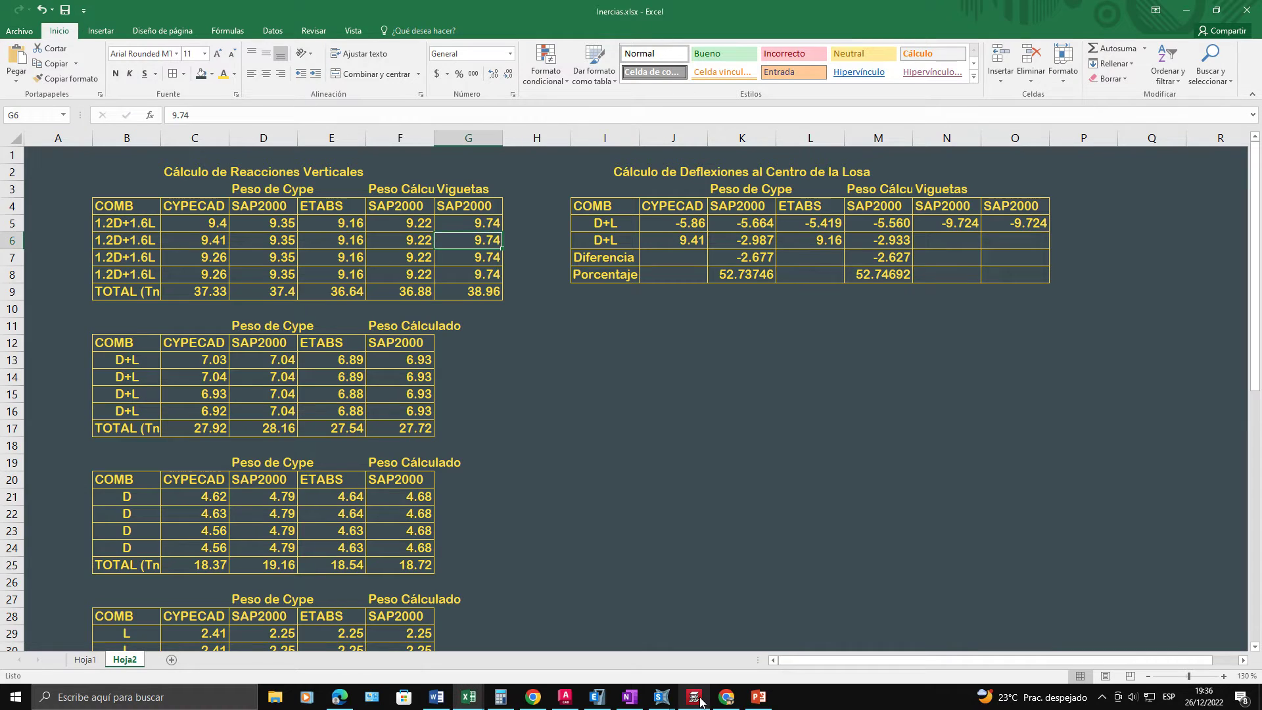
click(700, 702)
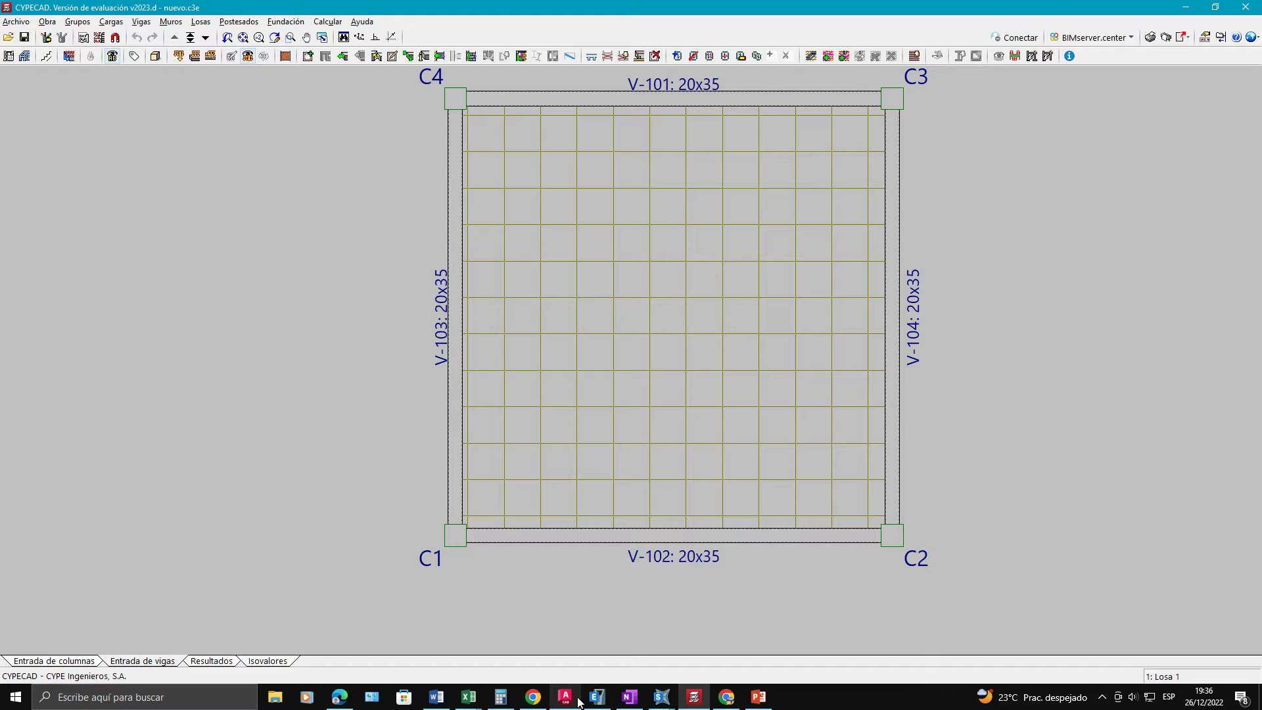
mouse_move(661, 704)
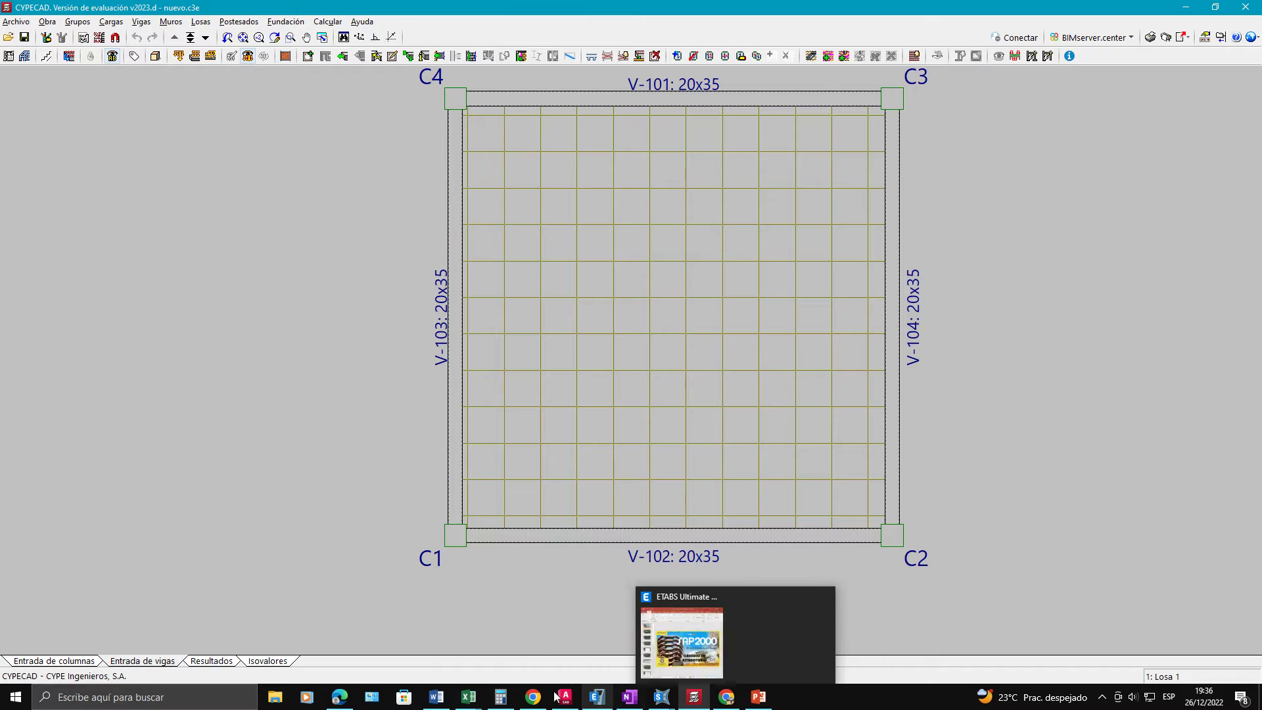
Step: Switch to the Inercias.xlsx workbook and compare the joist-model reaction total in G9 with the SAP2000 total in D9
mouse_move(469, 698)
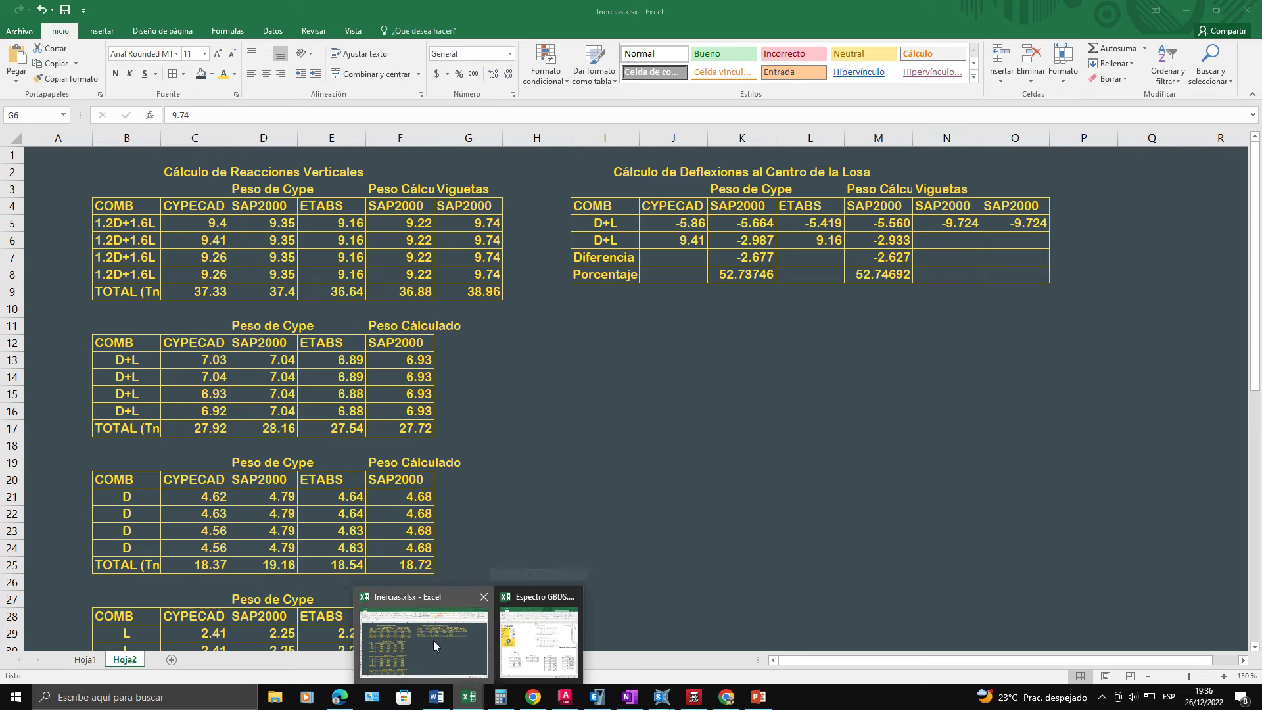
click(424, 640)
click(492, 293)
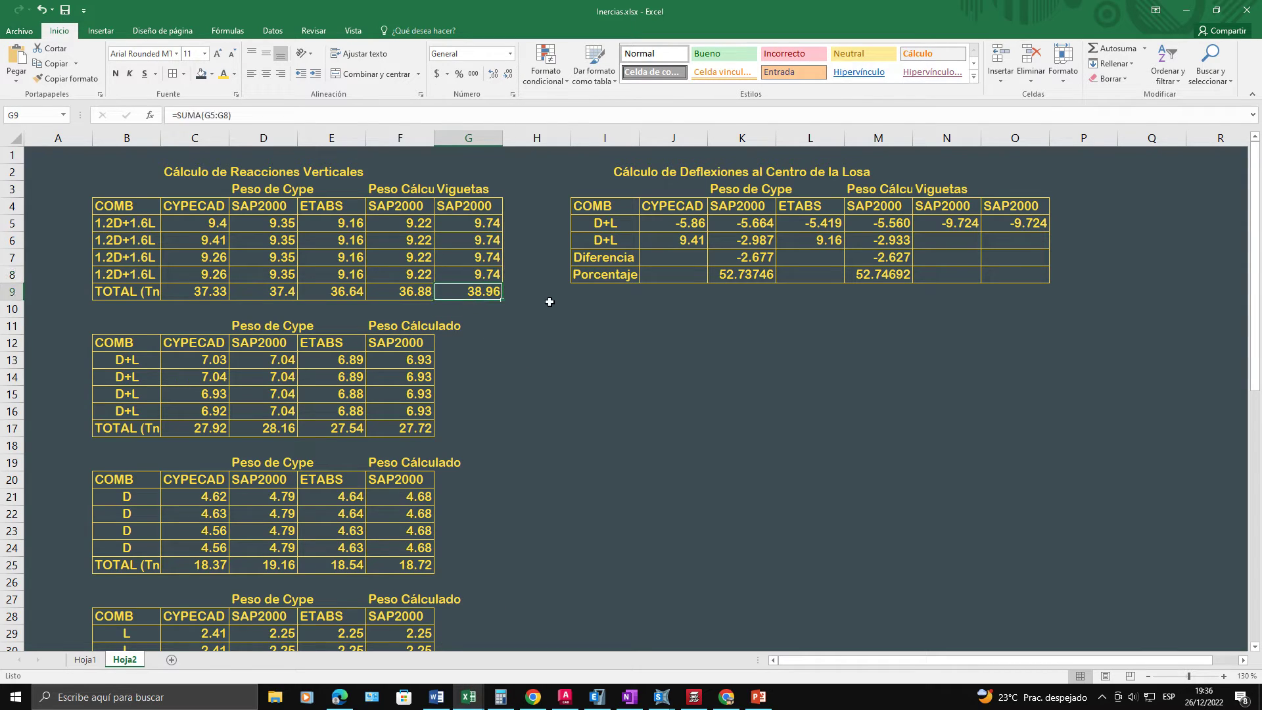
key(Up)
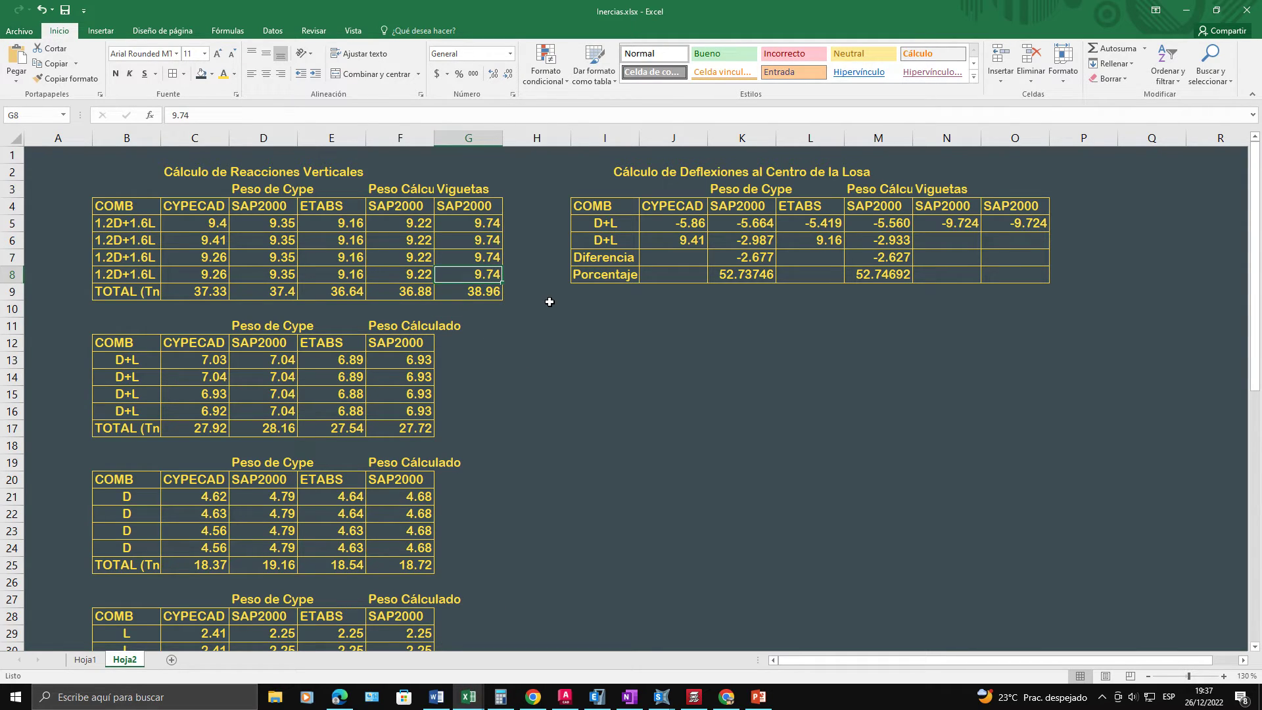
key(Down)
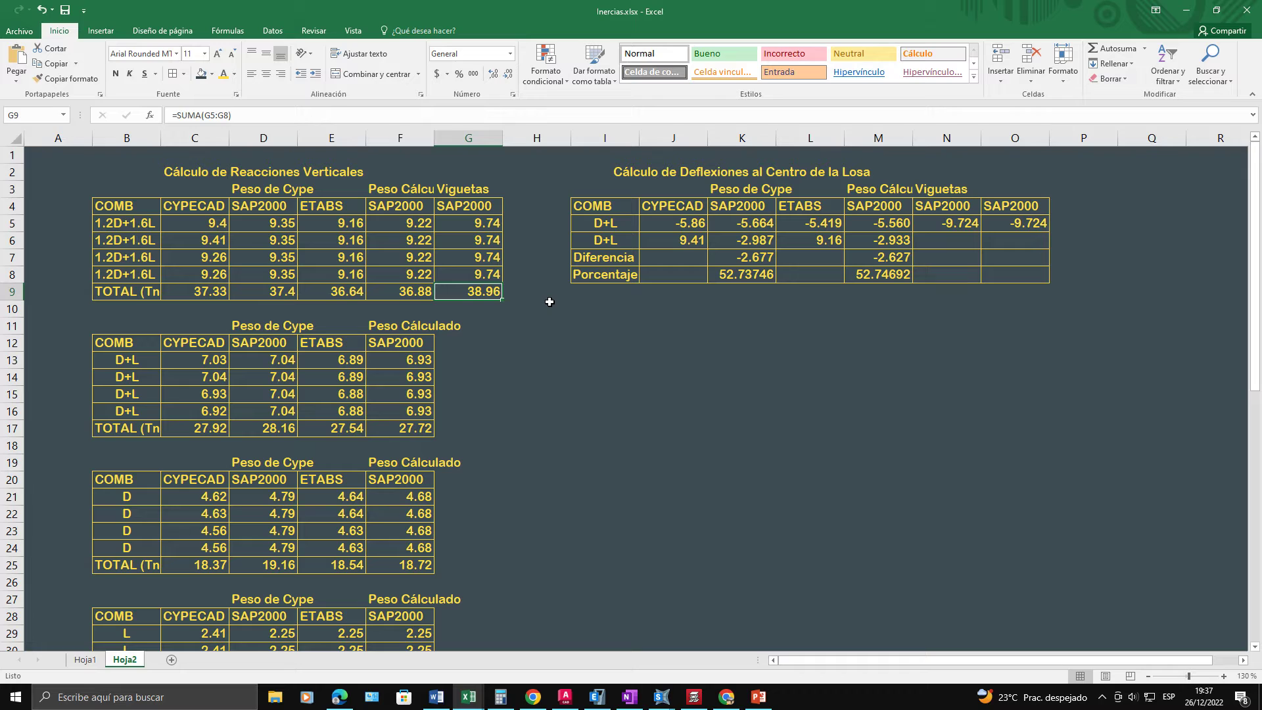
key(Left)
key(Left)
key(Left)
key(Left)
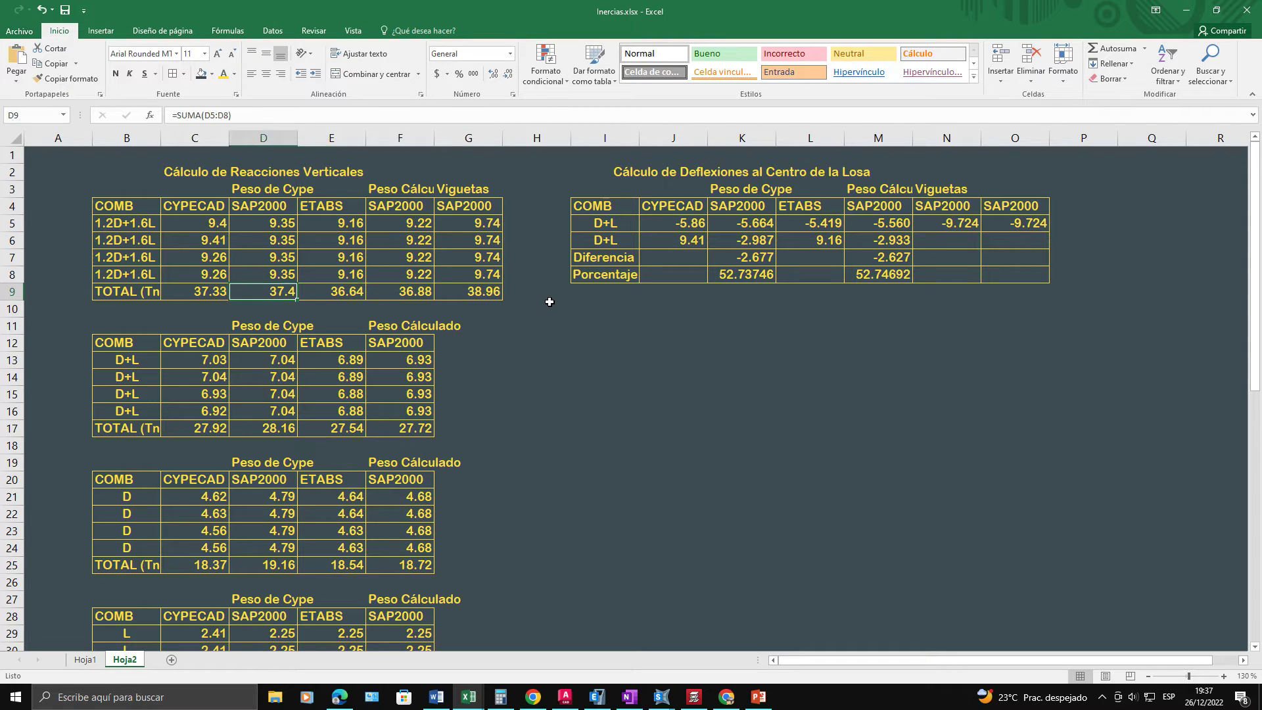
Step: Recheck the joist-model total in G9 and its individual reactions against the calculated-weight results in column F
key(Right)
key(Right)
key(Right)
key(Right)
key(Right)
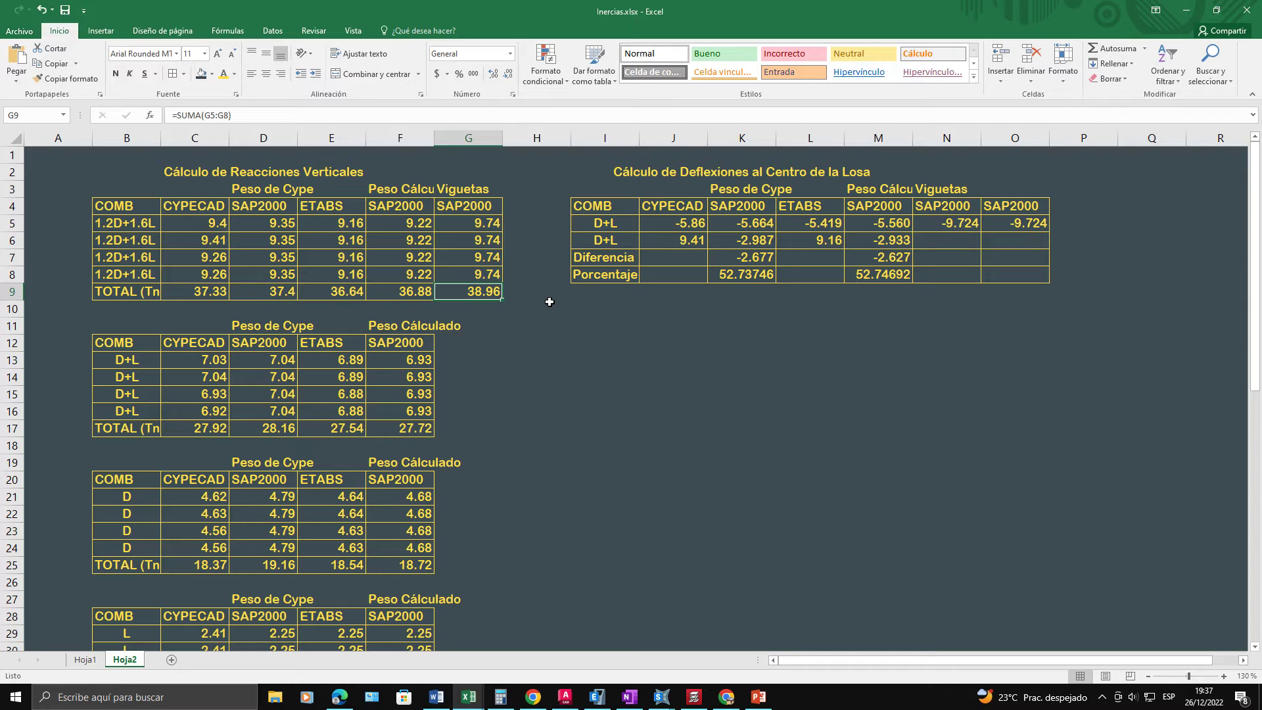
key(Up)
key(Down)
key(Left)
key(Down)
key(Down)
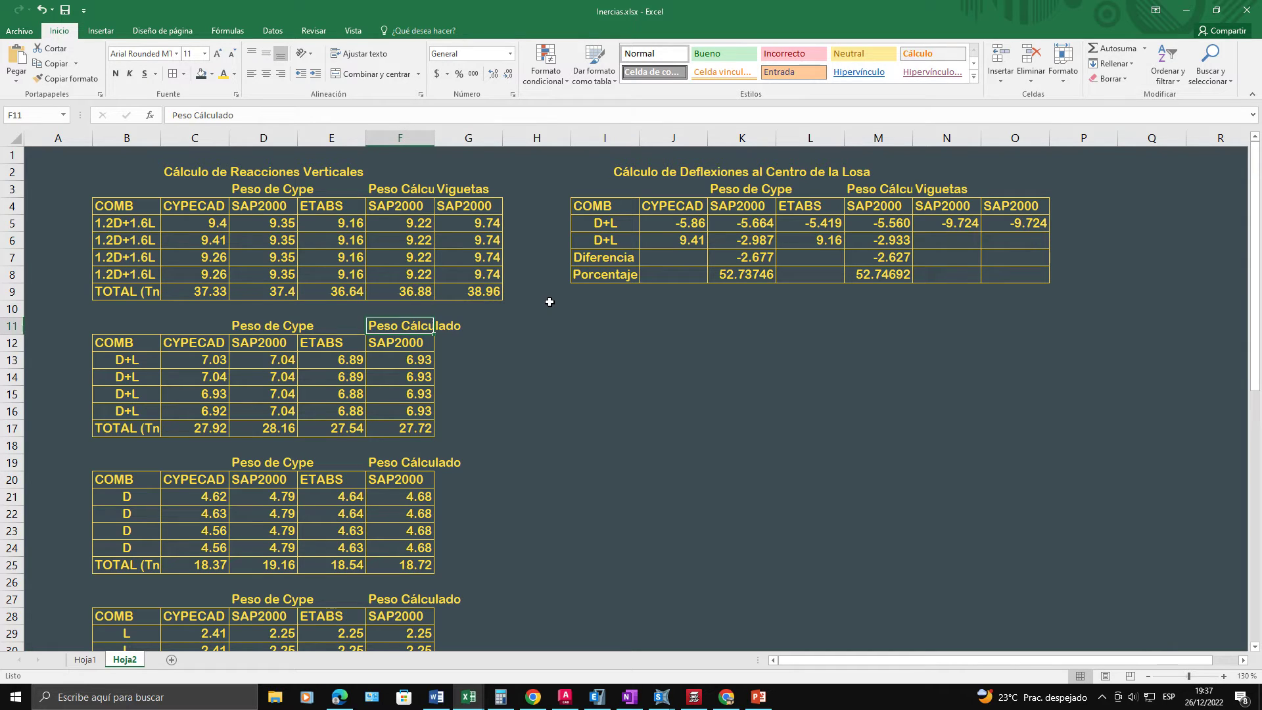
key(Up)
key(Right)
key(Up)
key(Up)
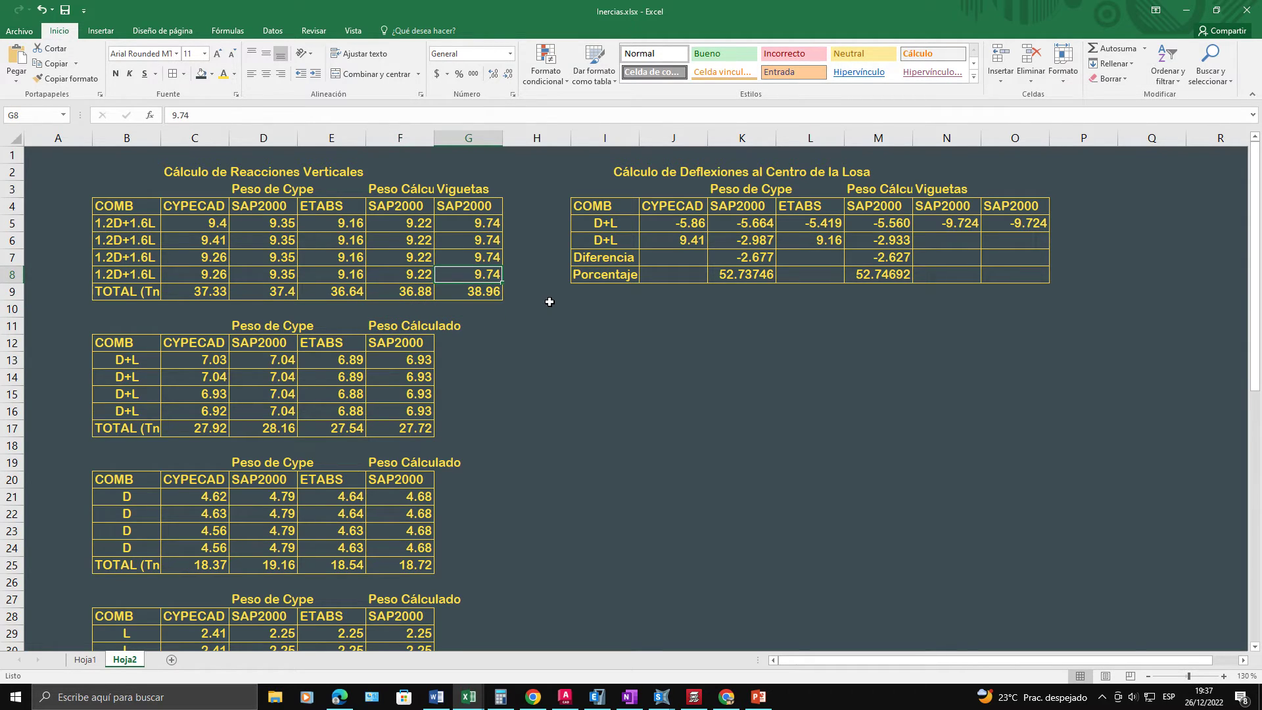
Step: Review the 1.2D+1.6L reactions of the equivalent slab models in columns F, E and D, ending at the total in D9
key(Left)
key(Down)
key(Up)
key(Left)
key(Down)
key(Up)
key(Up)
key(Left)
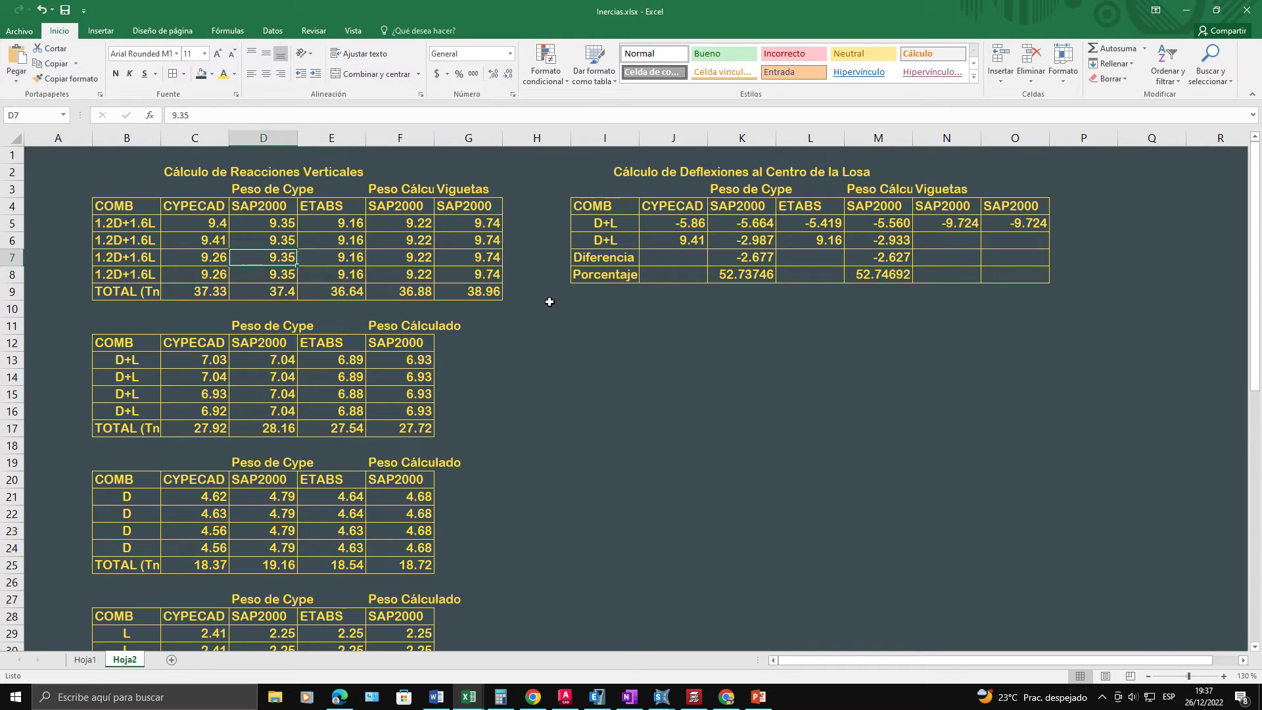
key(Down)
key(Down)
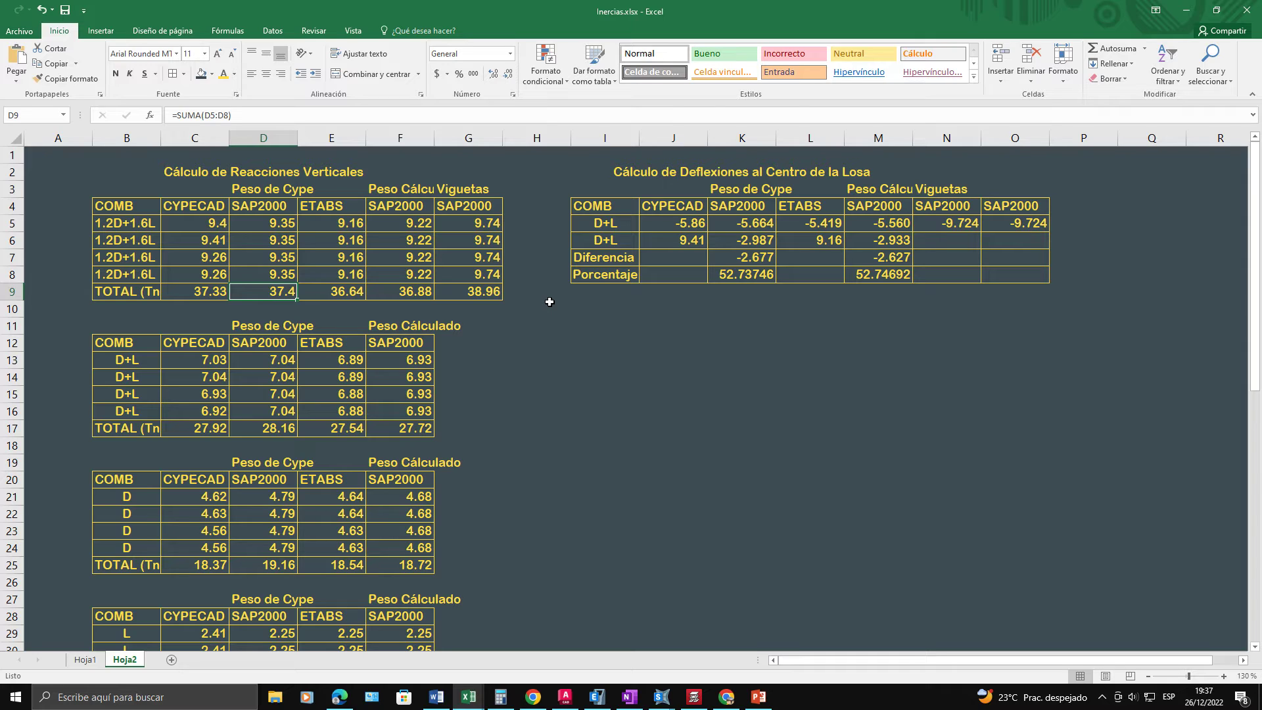
Step: Move from the reaction totals to the heading of the slab-centre deflection table in I1
key(Right)
key(Right)
key(Right)
key(Right)
key(Right)
key(Right)
key(Right)
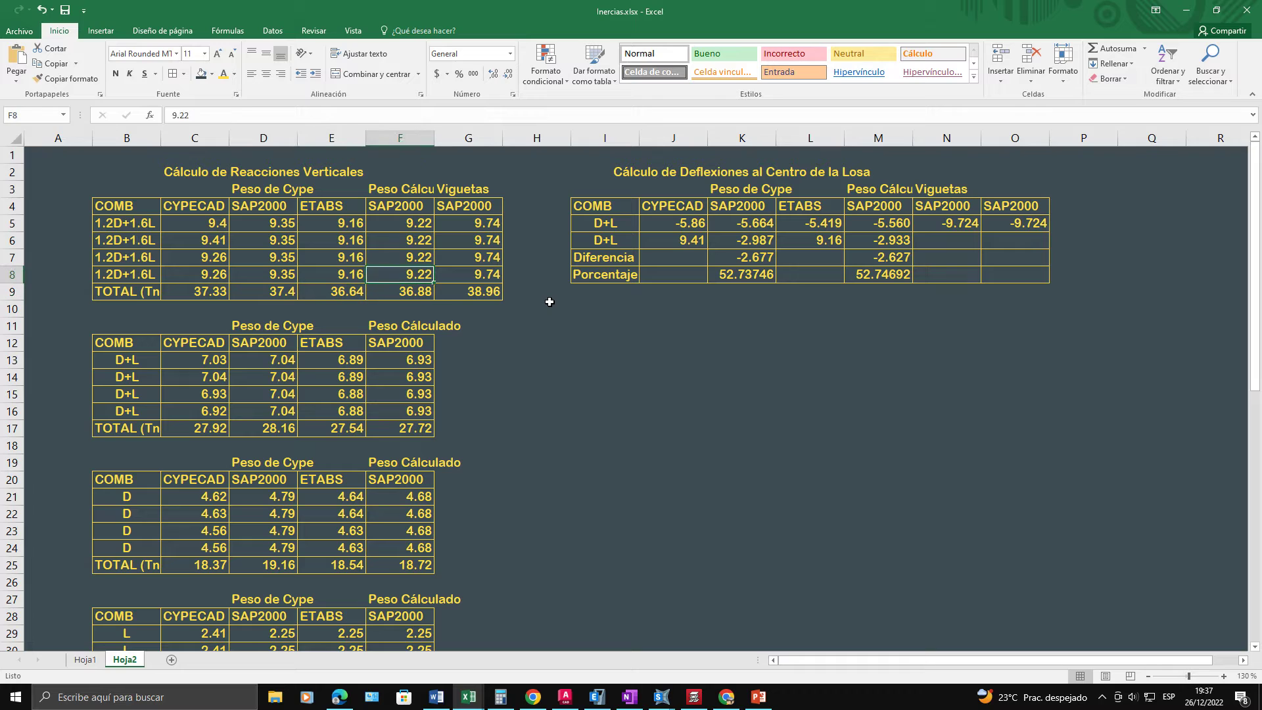
key(Up)
key(Up)
key(Left)
key(Up)
key(Up)
key(Up)
key(Up)
key(Up)
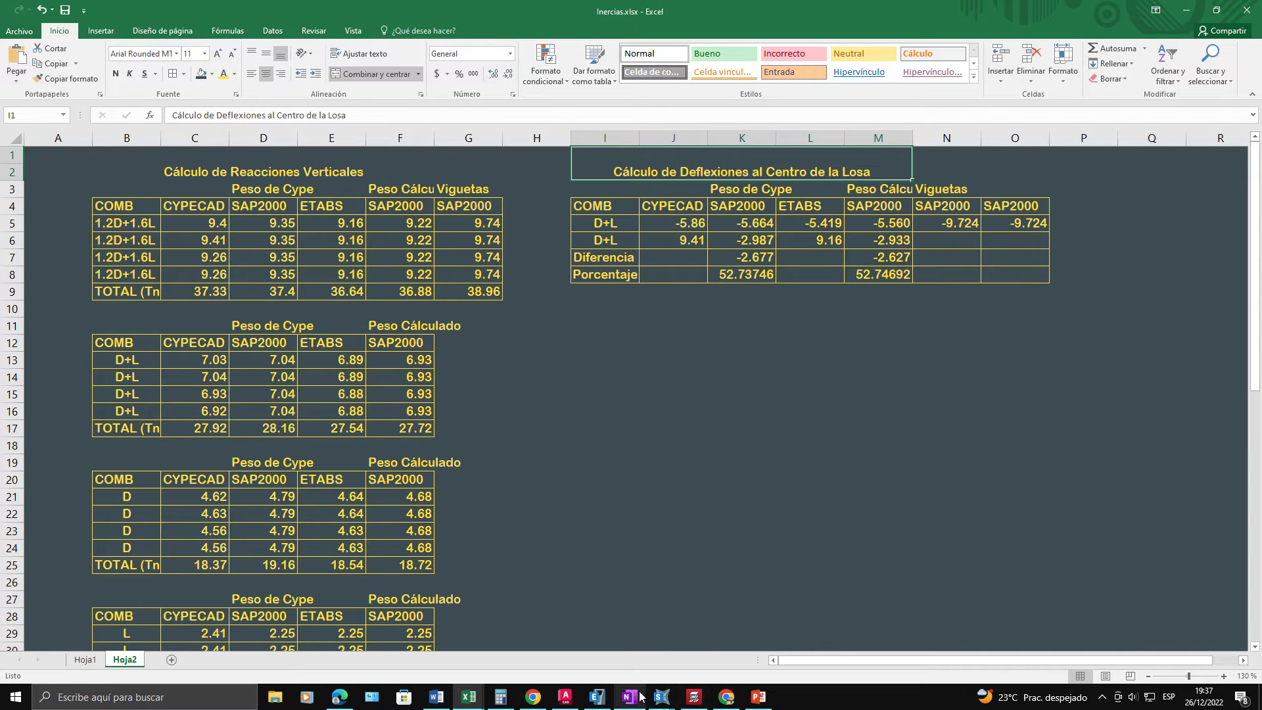
Step: Switch to the Prueba1-Viguetas model in SAP2000 and redisplay its deformed shape for Servicio with Uz contours
click(582, 629)
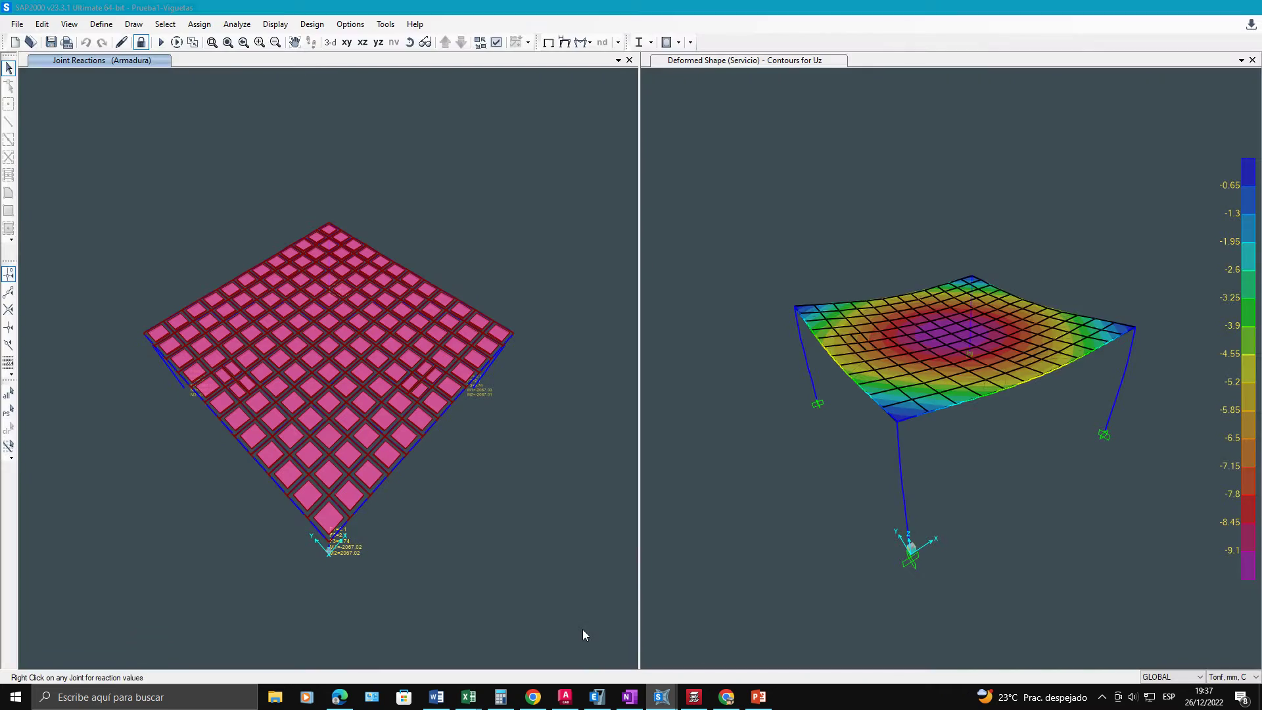
right_click(952, 334)
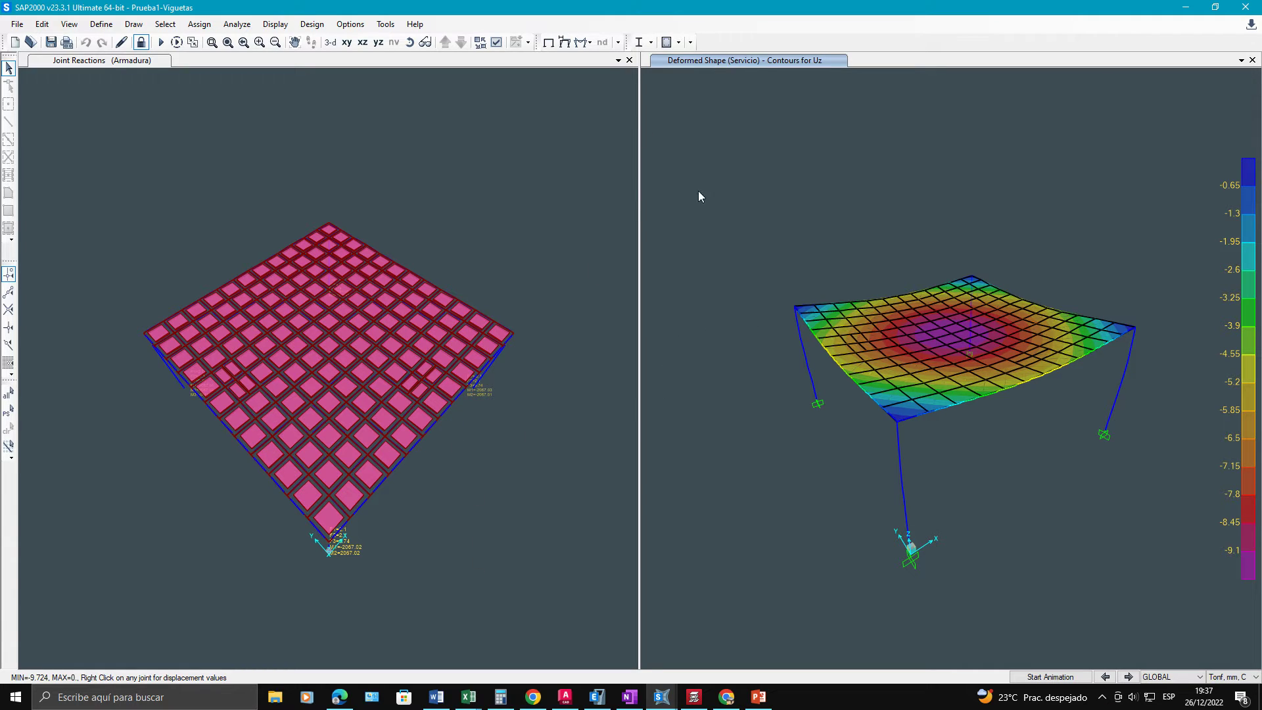
click(582, 48)
click(582, 47)
click(583, 45)
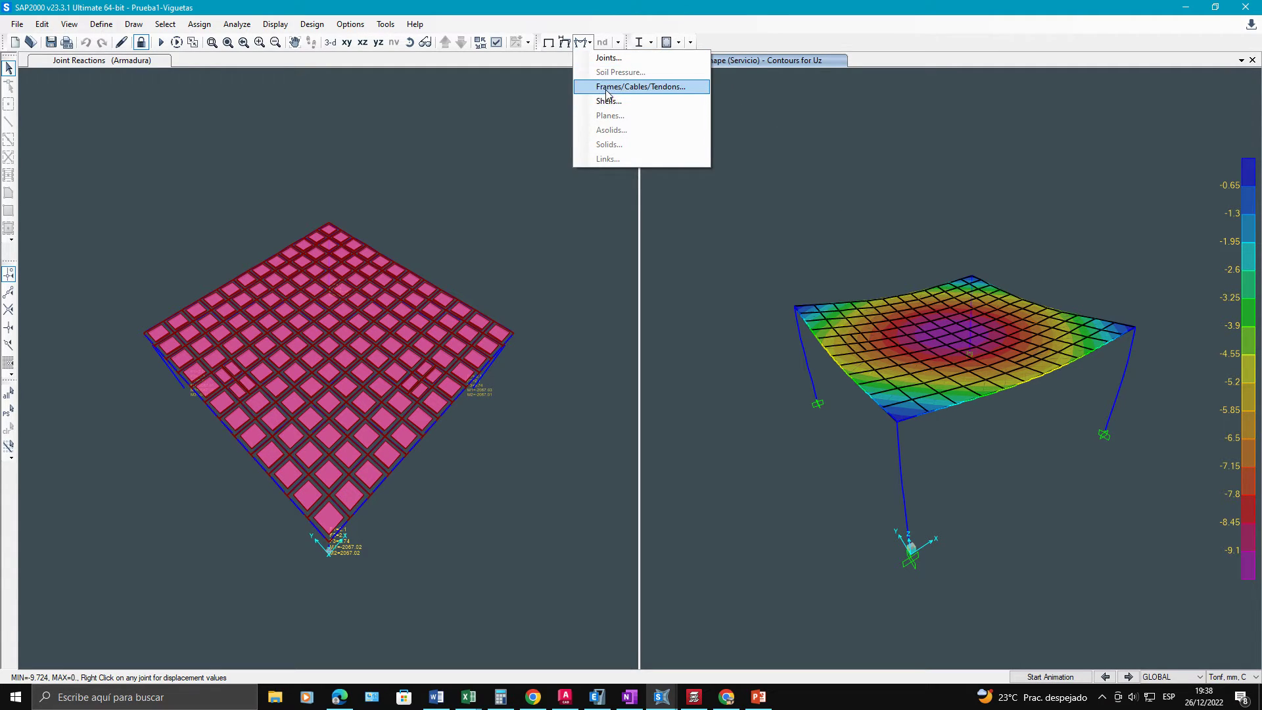
key(Escape)
click(564, 41)
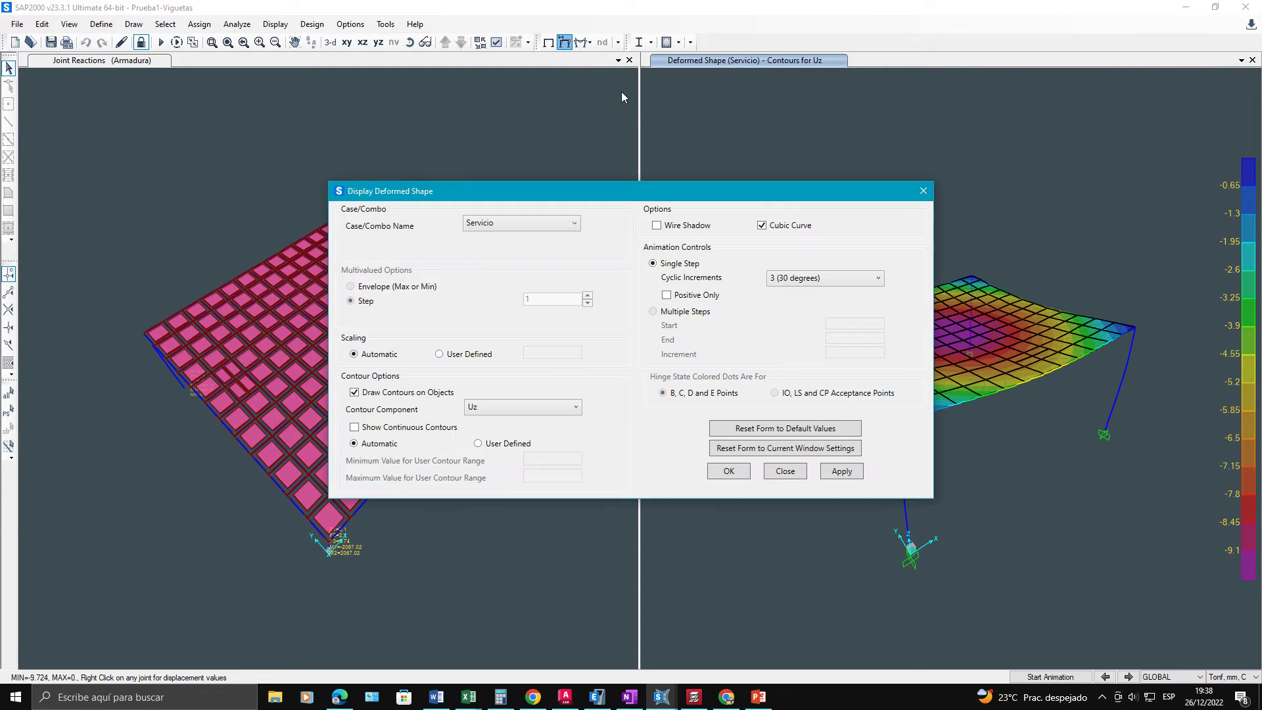
click(523, 404)
click(842, 469)
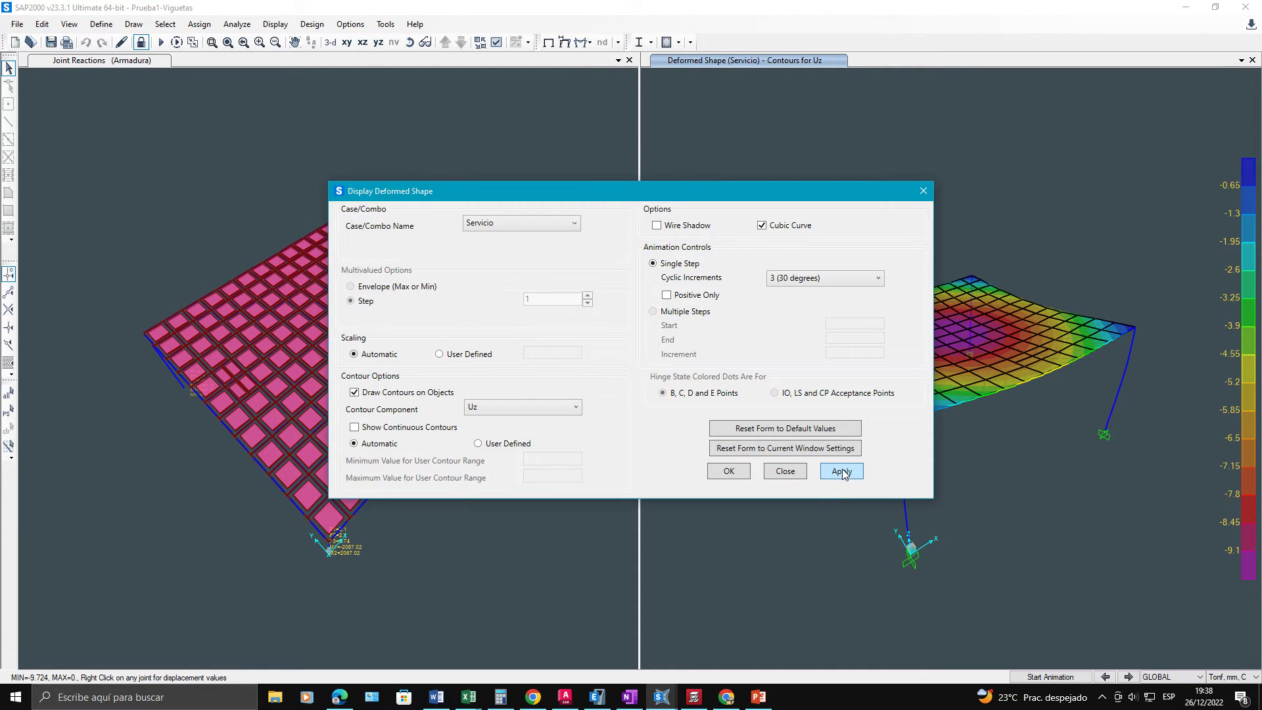
click(731, 472)
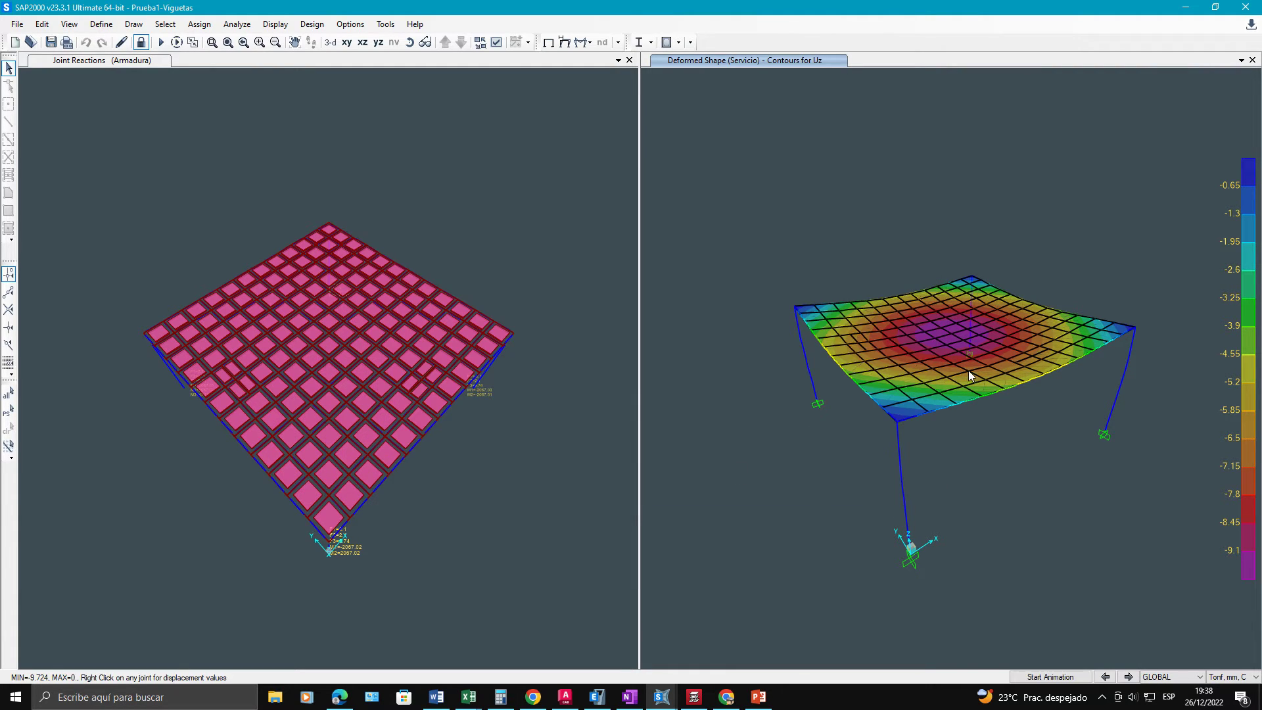
Step: Check the joint displacements at the slab centre of the joist model
click(952, 334)
right_click(951, 333)
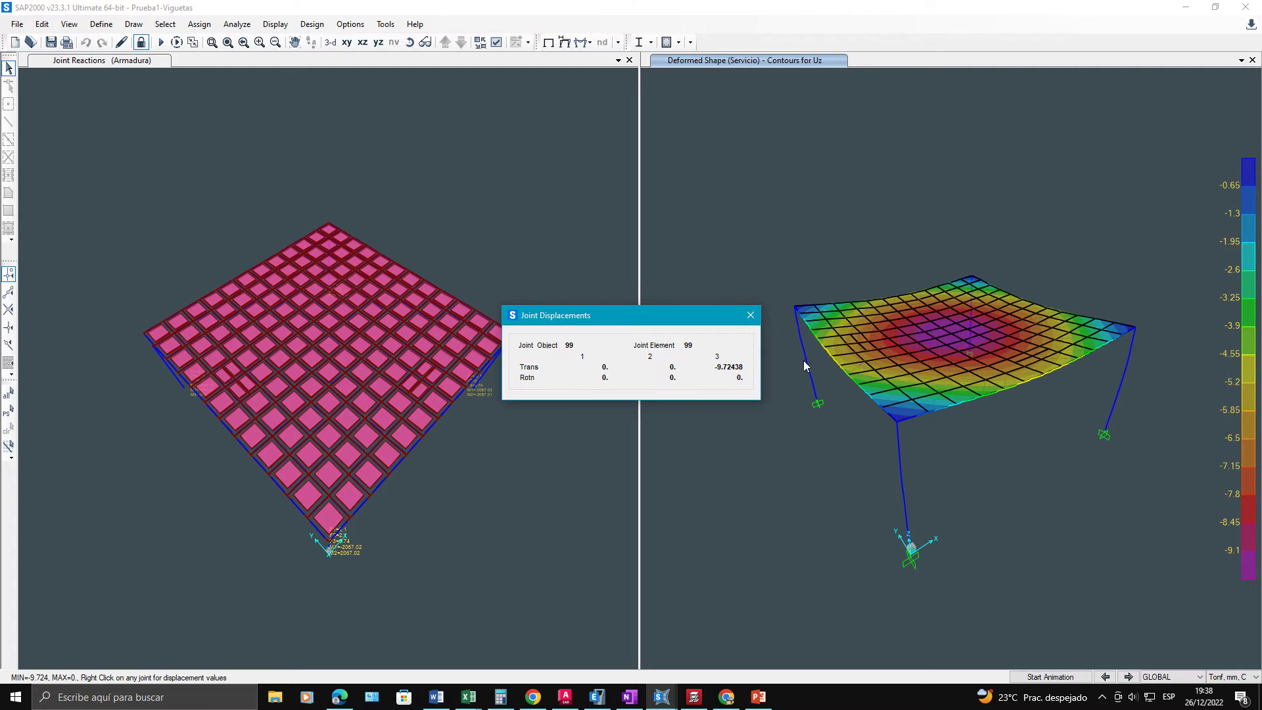
click(750, 316)
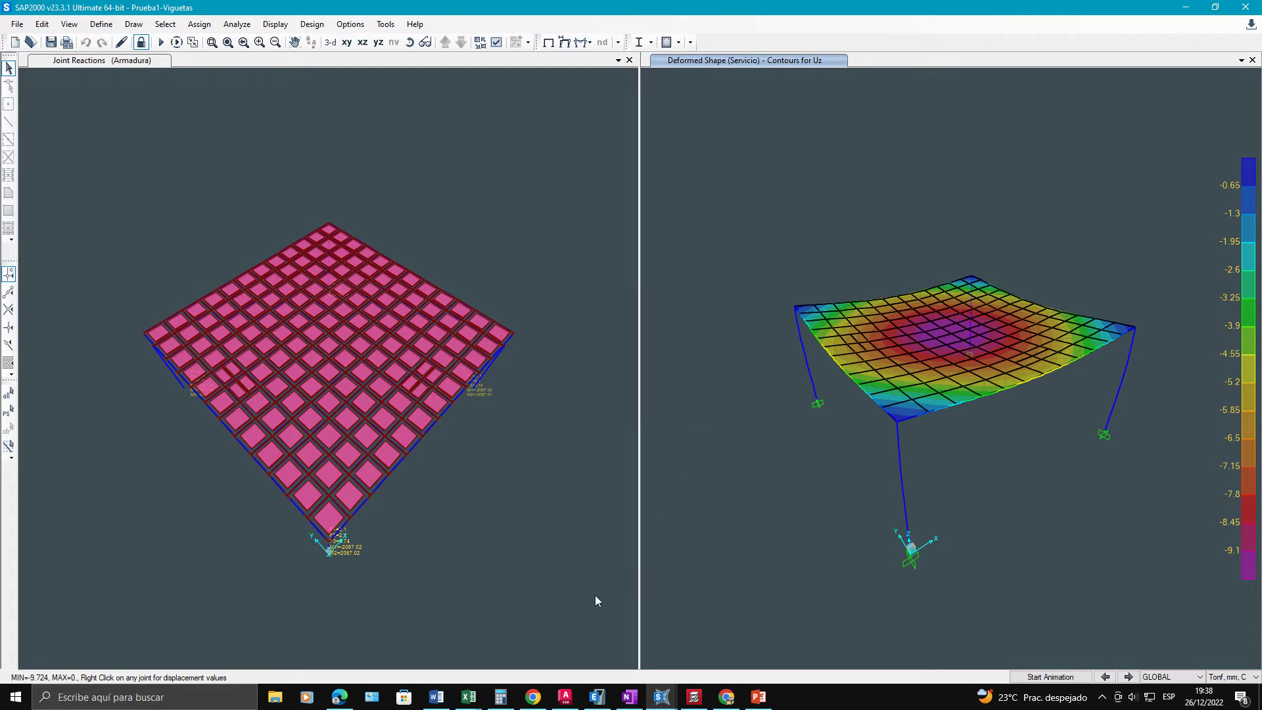
Step: Switch to the Prueba1-PesoCalculado and Prueba1 models in SAP2000 and compare their slab-centre joint displacements
click(664, 696)
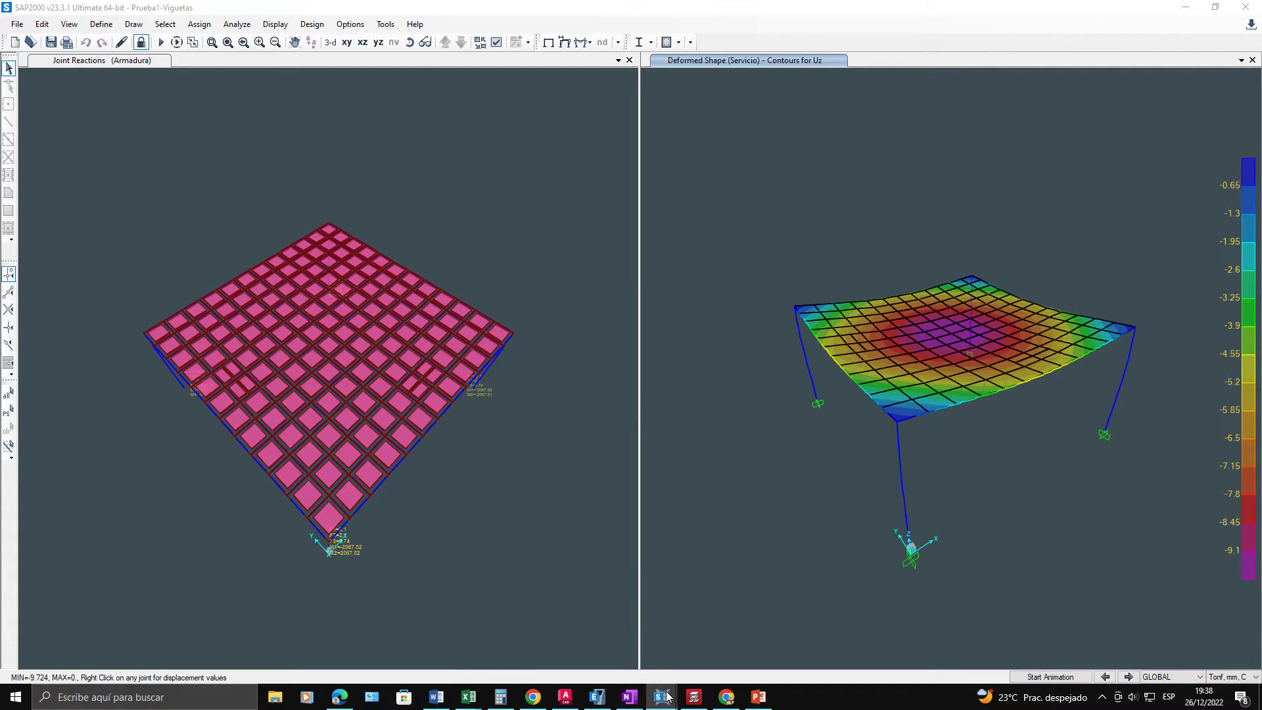
click(597, 647)
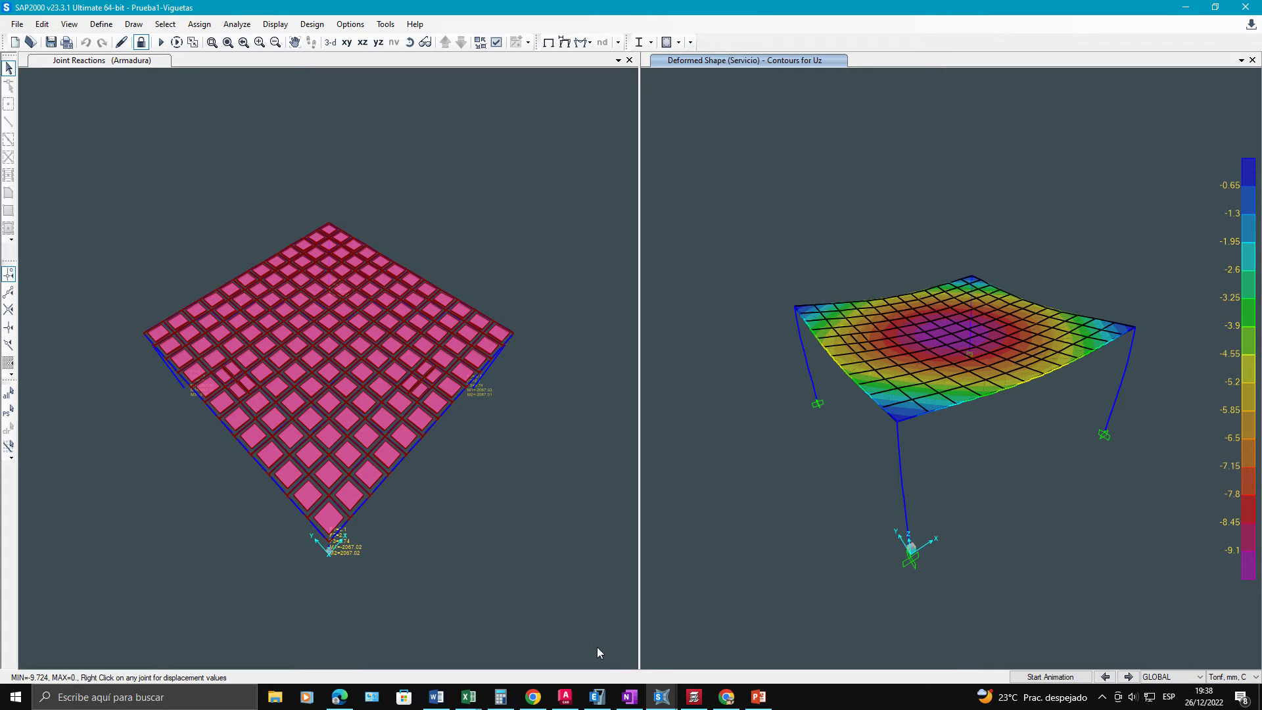
click(663, 697)
click(473, 640)
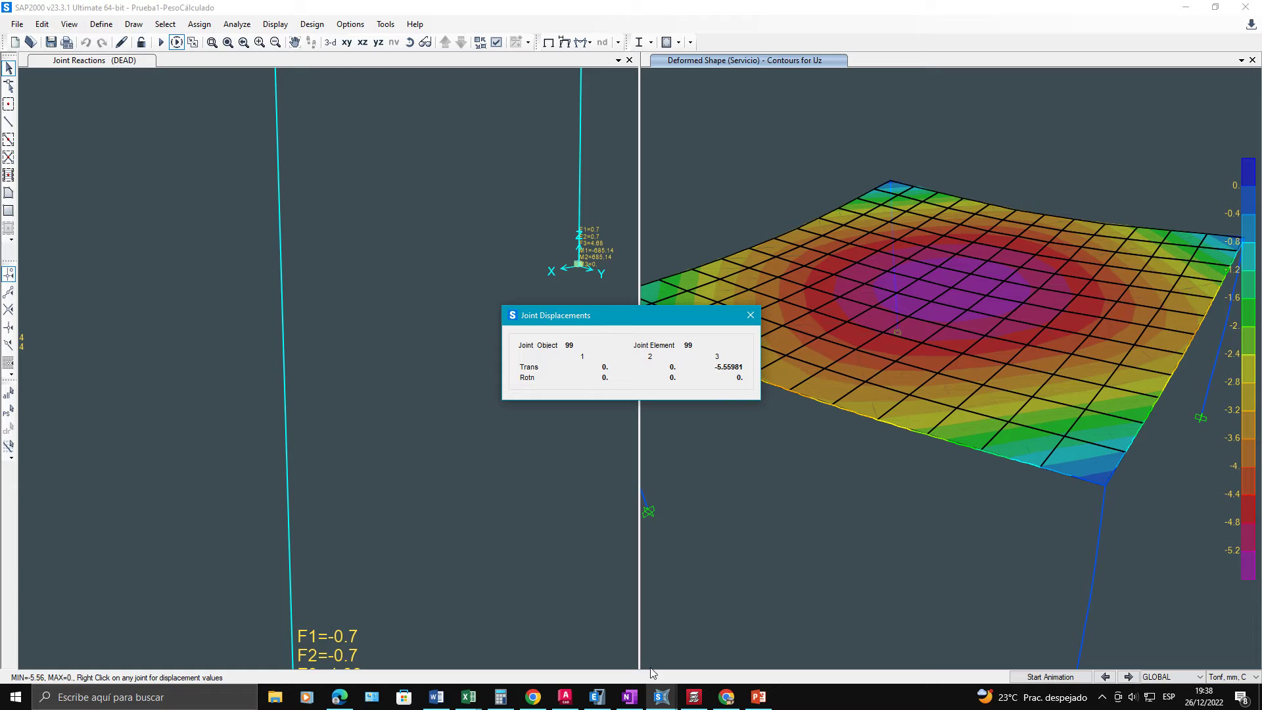
mouse_move(669, 700)
click(872, 654)
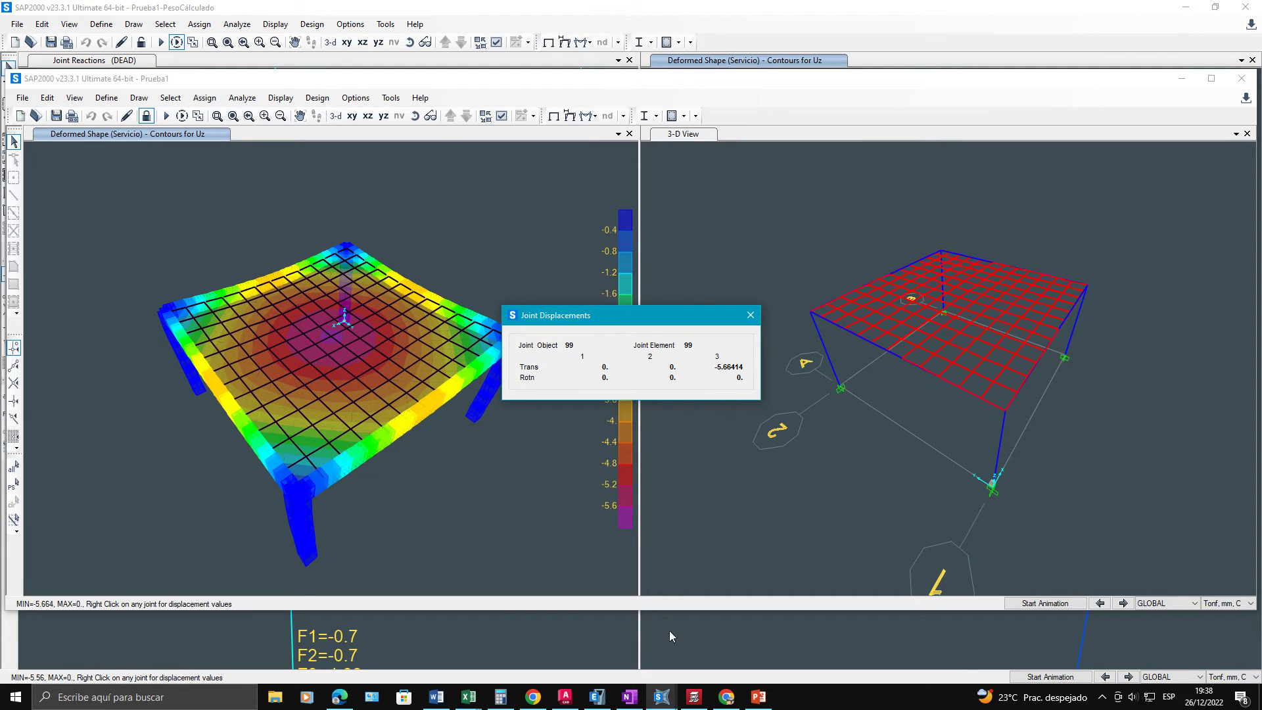
Step: Switch to CYPECAD, display the slab's Z-displacement isovalues, and return to the Inercias.xlsx comparison workbook
click(694, 696)
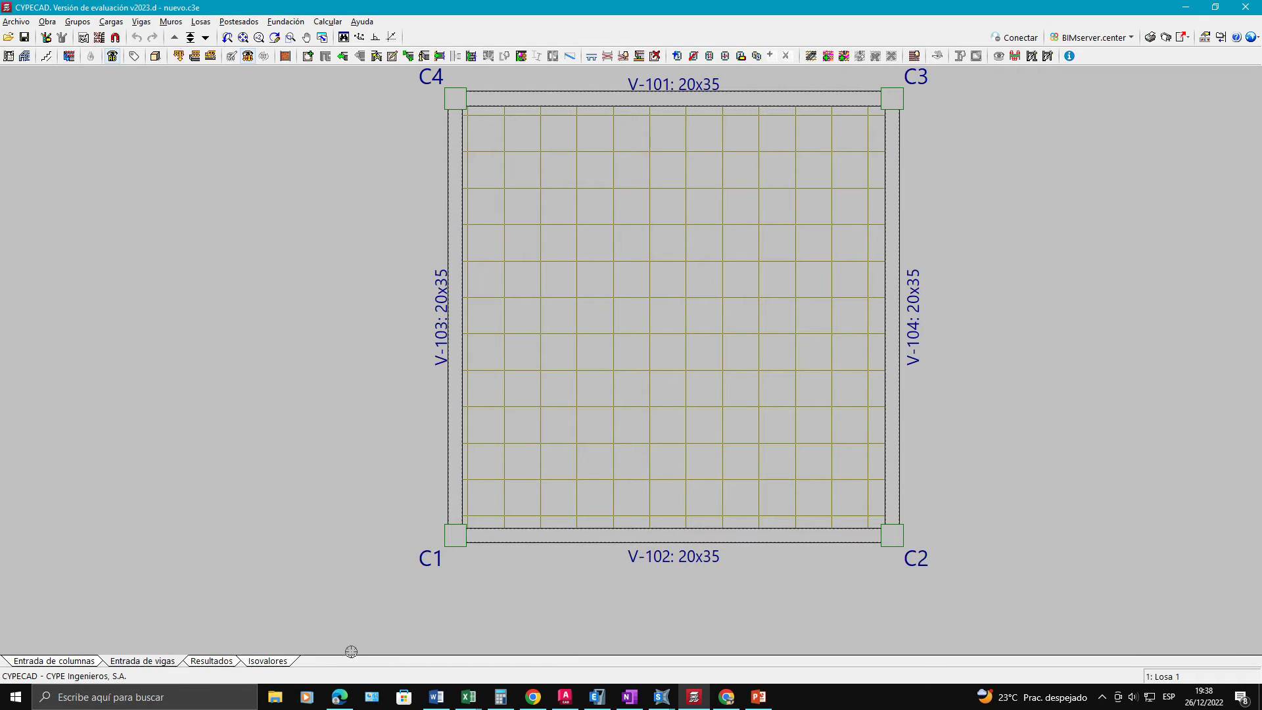
click(251, 661)
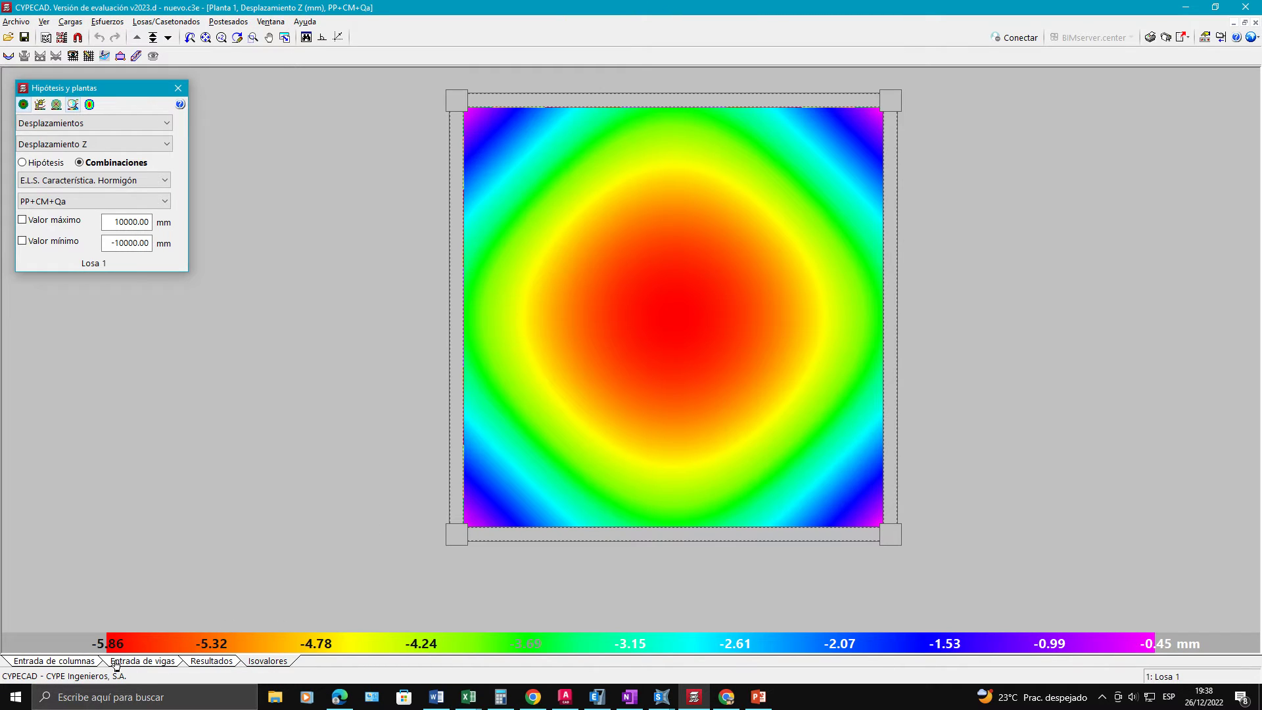
click(468, 696)
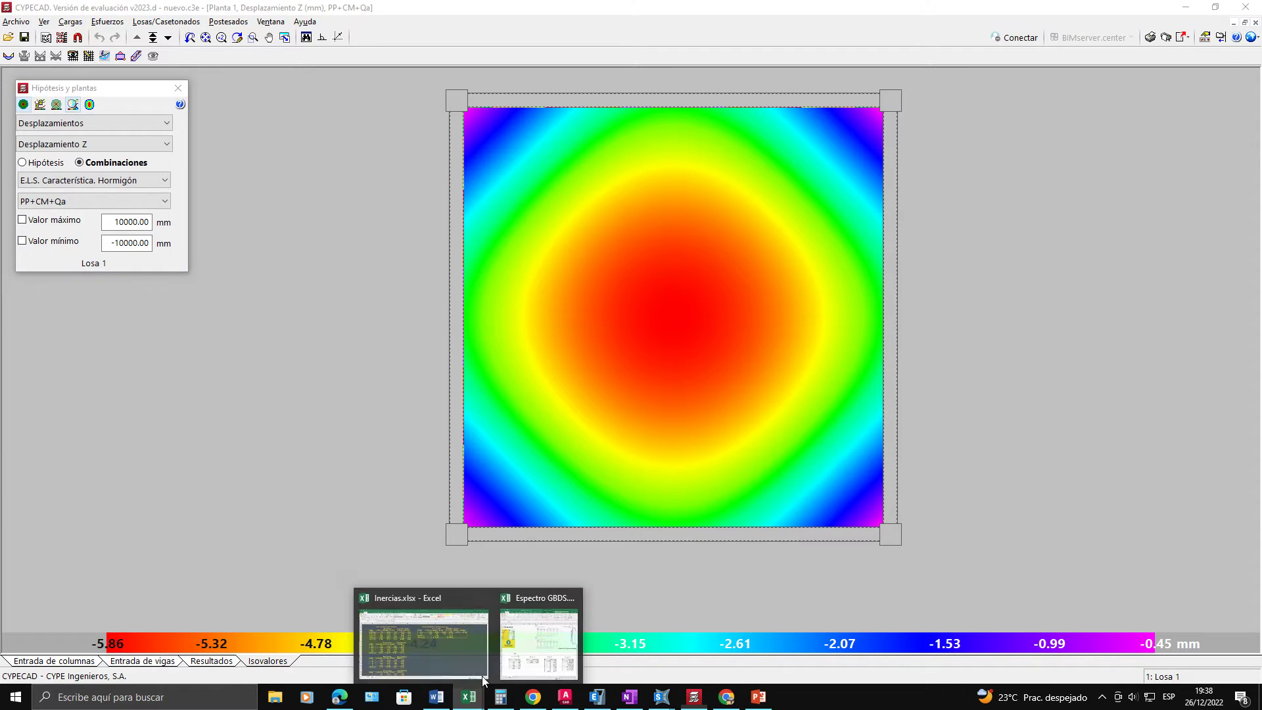
click(465, 649)
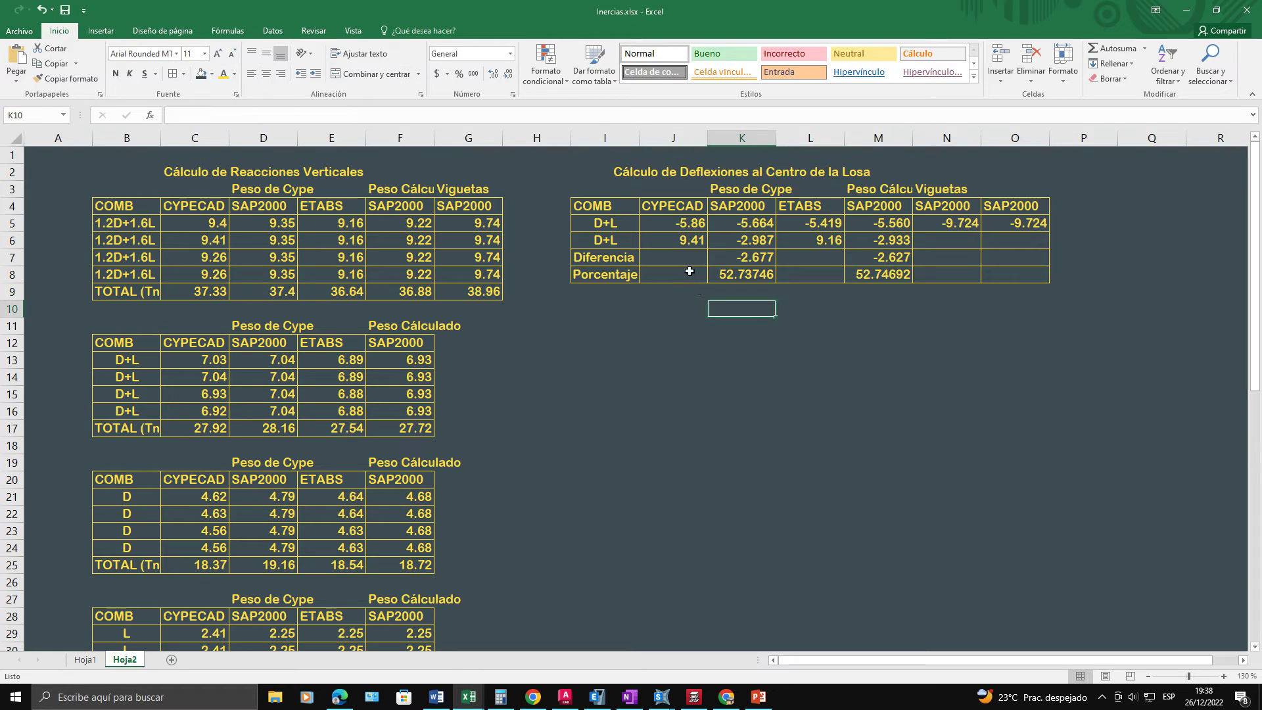
Step: Examine the CYPECAD value in the first D+L row of the slab-centre deflection table
click(677, 241)
key(Up)
key(Up)
key(Up)
key(Up)
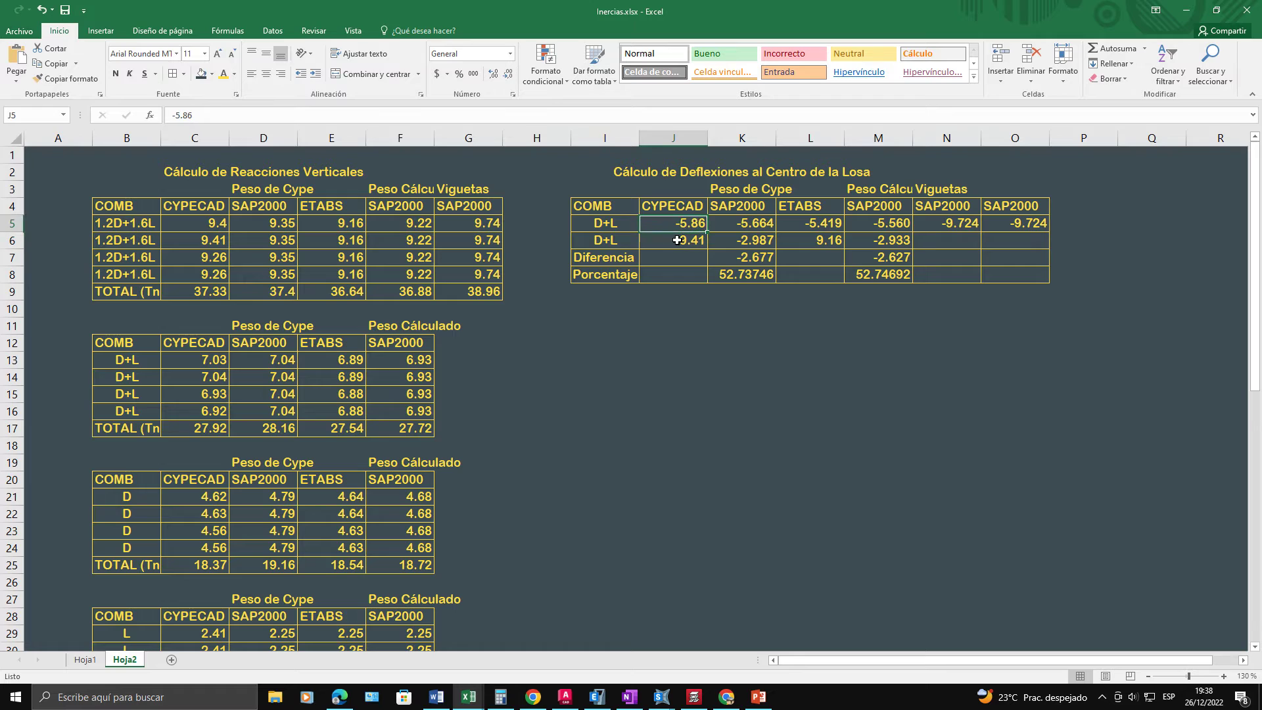
key(Down)
key(Down)
key(Down)
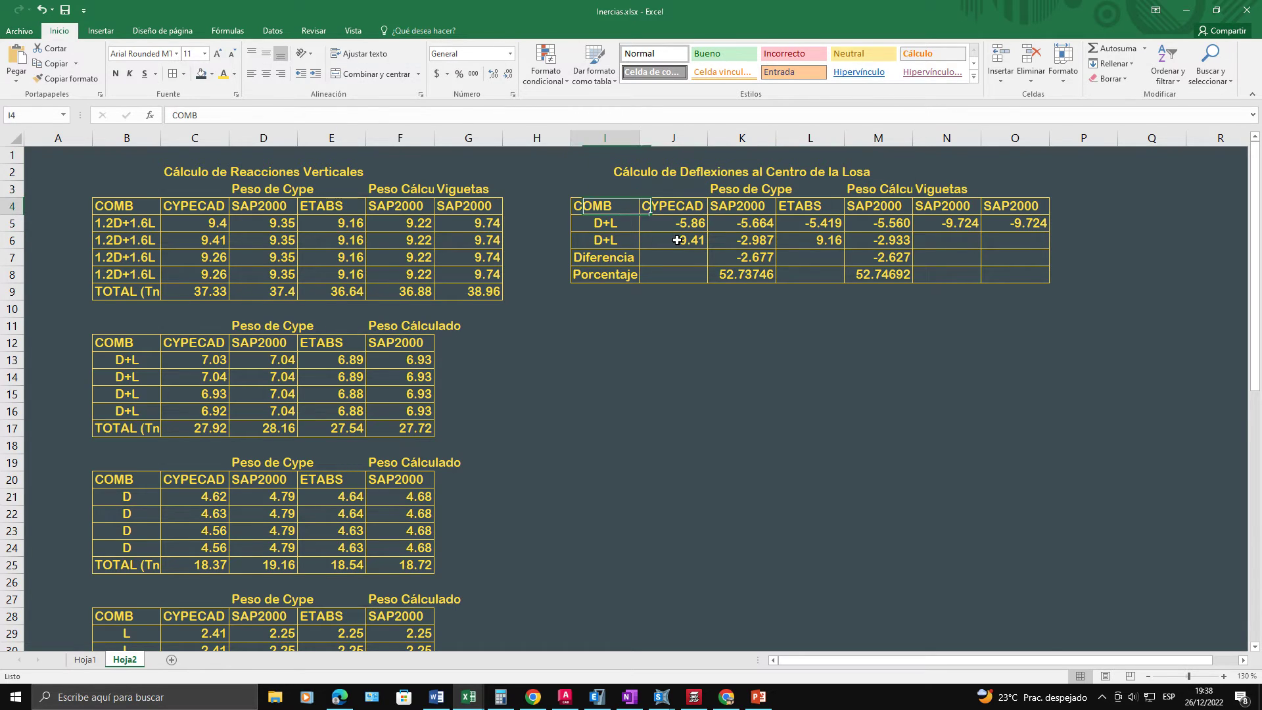
key(Left)
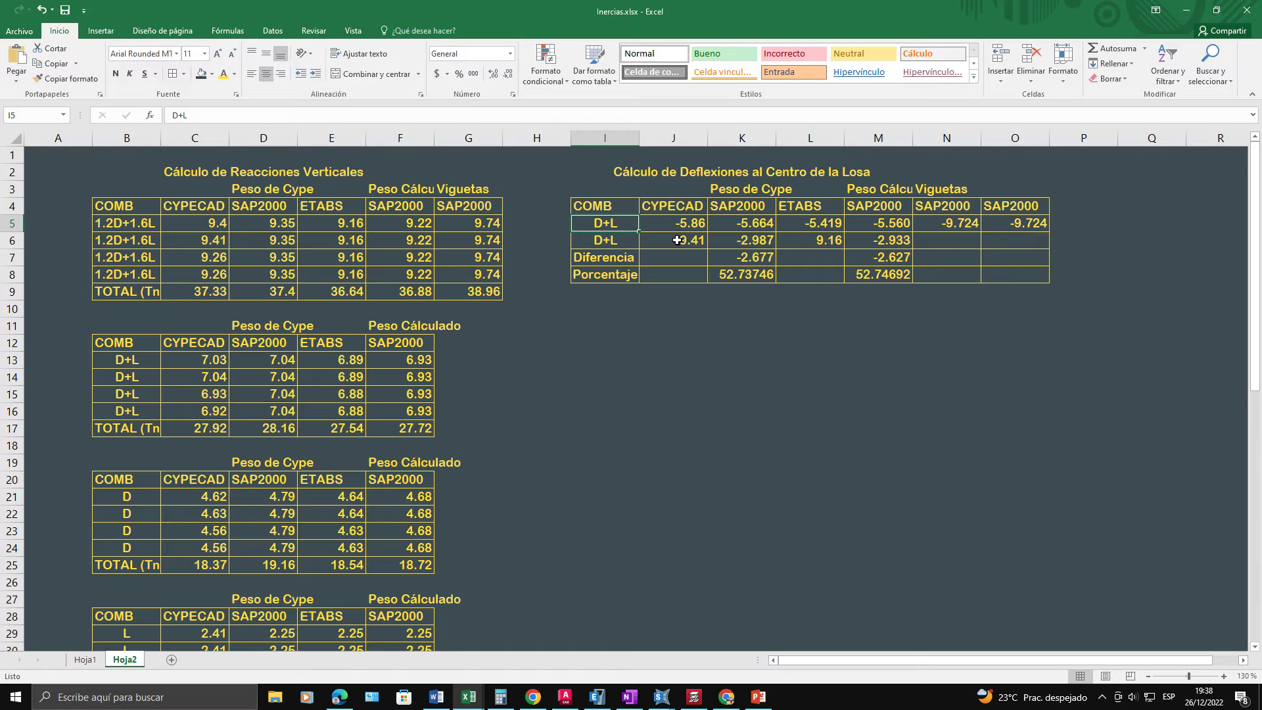
key(Down)
key(Up)
key(Right)
key(Right)
key(Left)
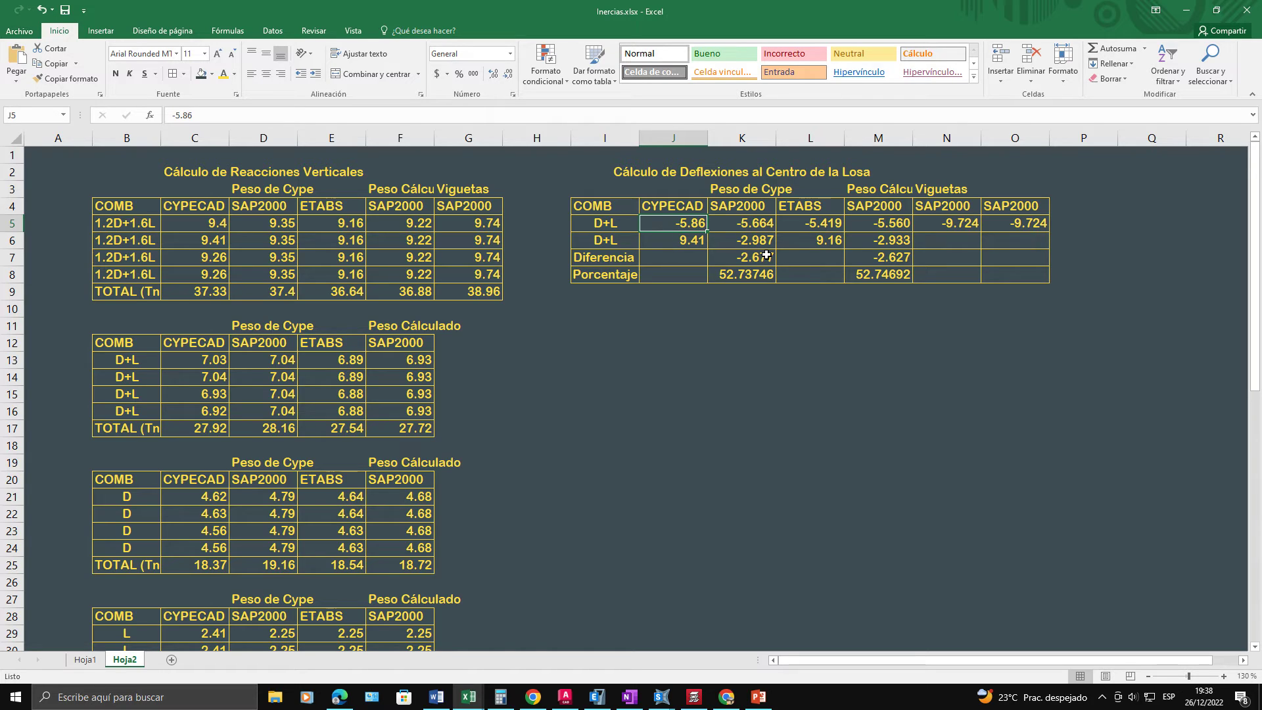
Step: Clear the CYPECAD and ETABS values in the second D+L row of the deflection table (J6 and L6)
key(Down)
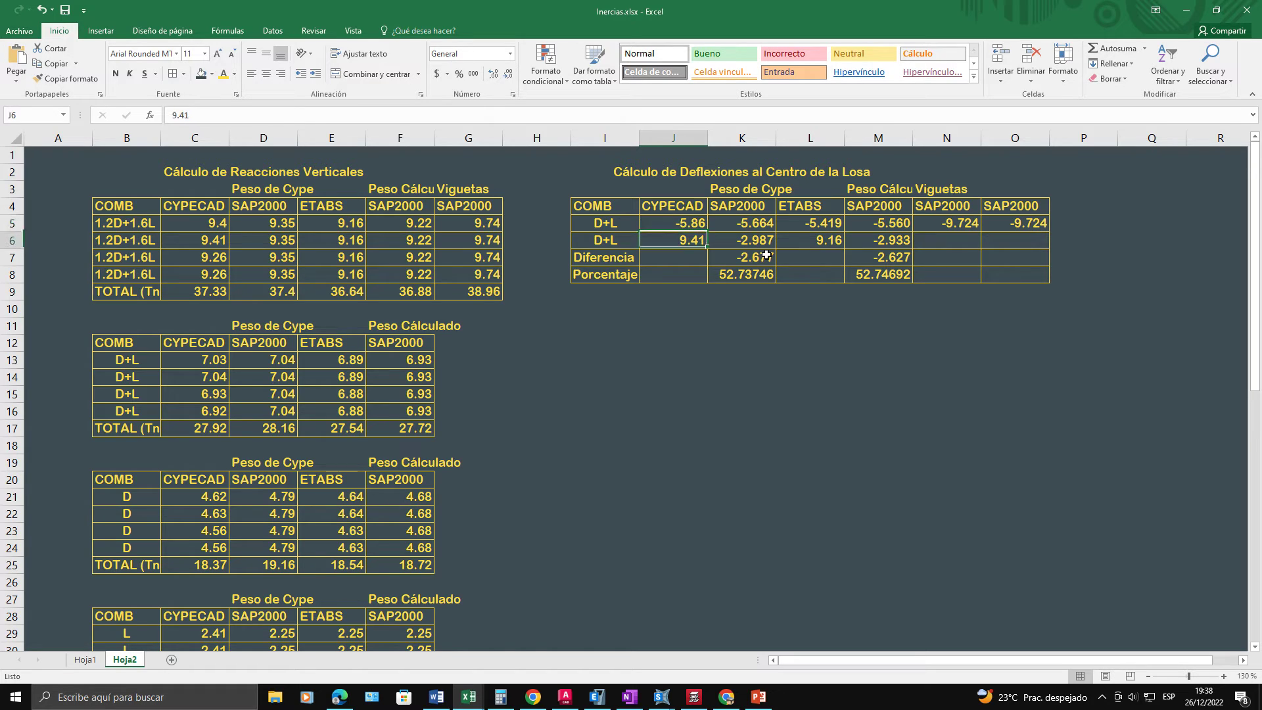
key(Delete)
key(Right)
key(Right)
key(Right)
key(Left)
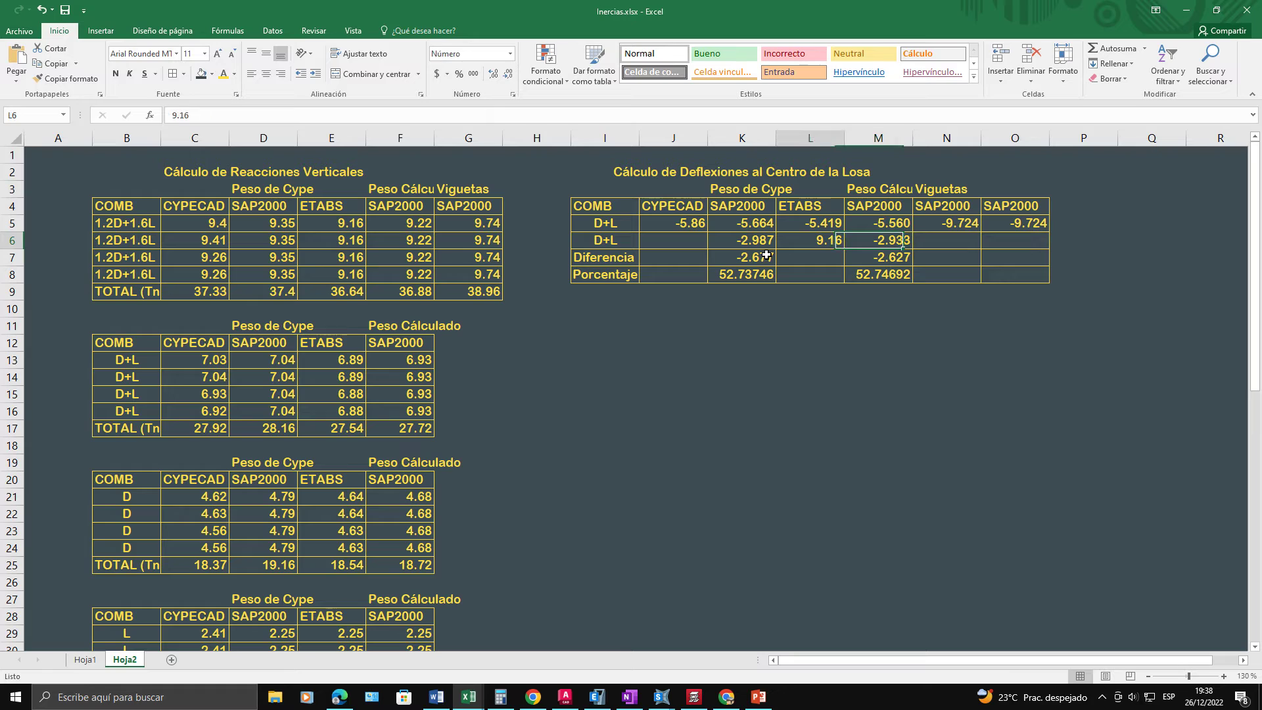
key(Delete)
Step: Review the first D+L row of slab-centre deflections from CYPECAD across SAP2000 and ETABS to the Viguetas columns, checking their headings
key(Left)
key(Left)
key(Up)
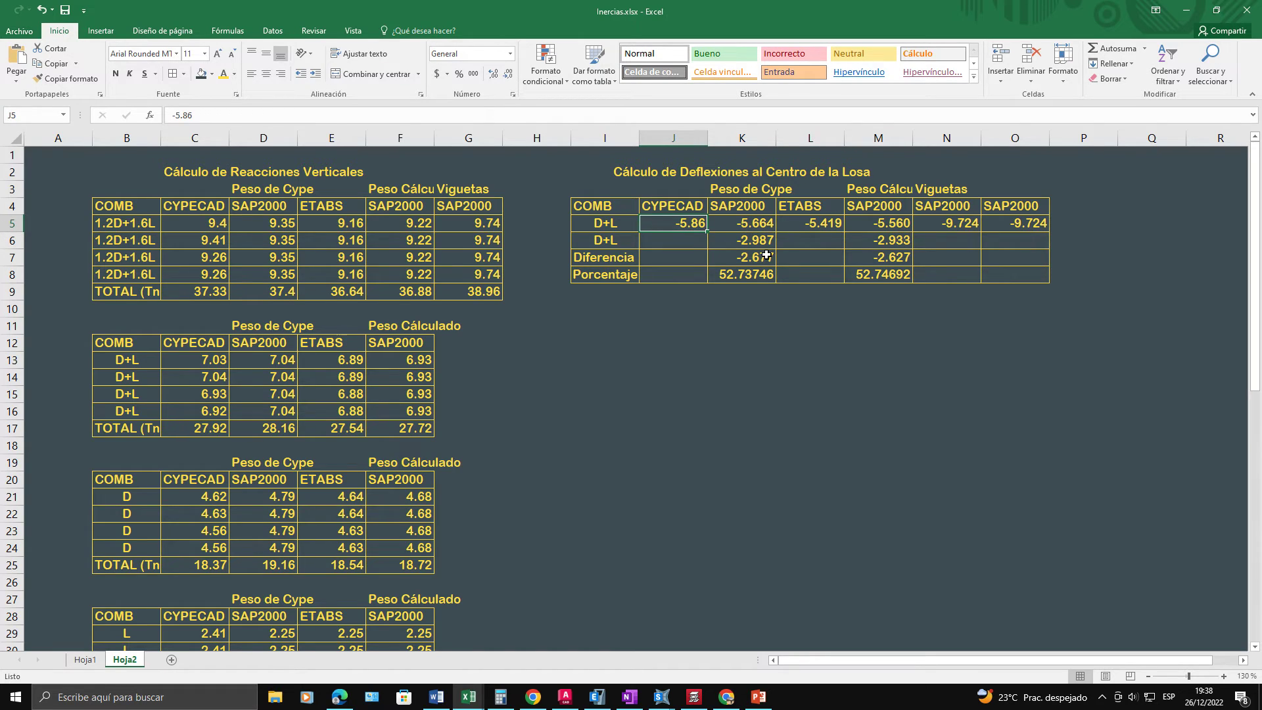
key(Right)
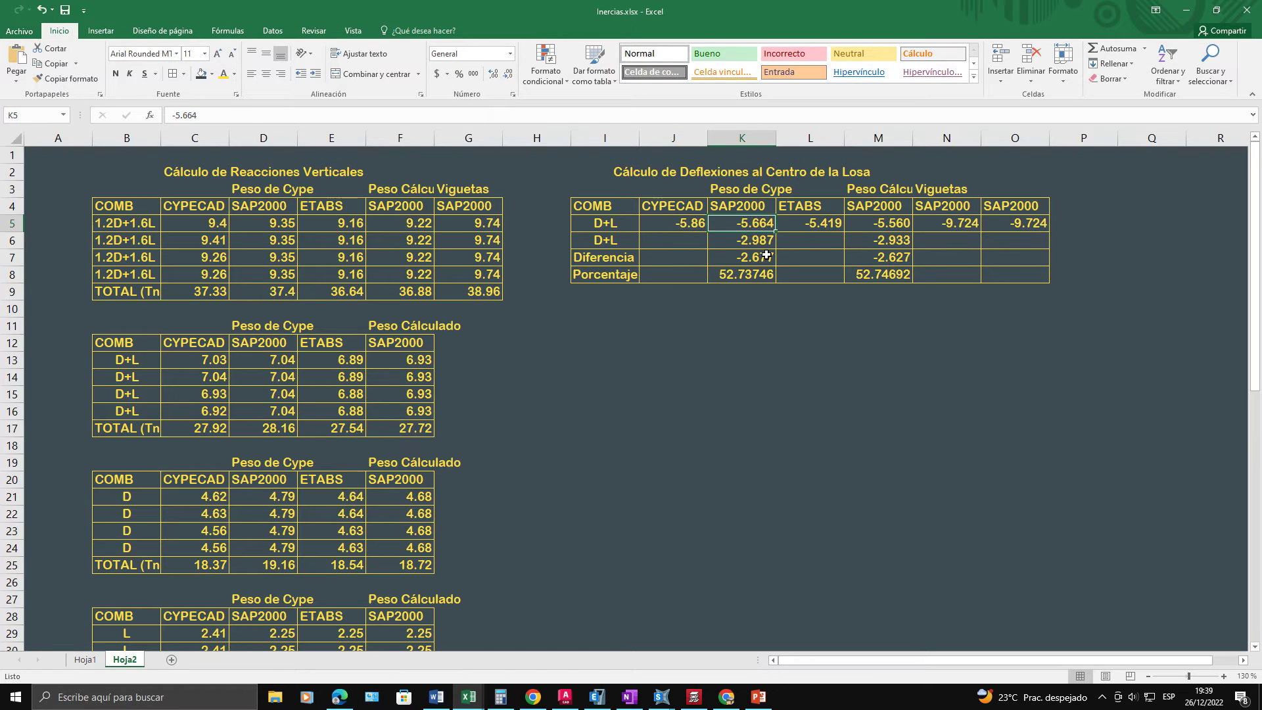
key(Up)
key(Up)
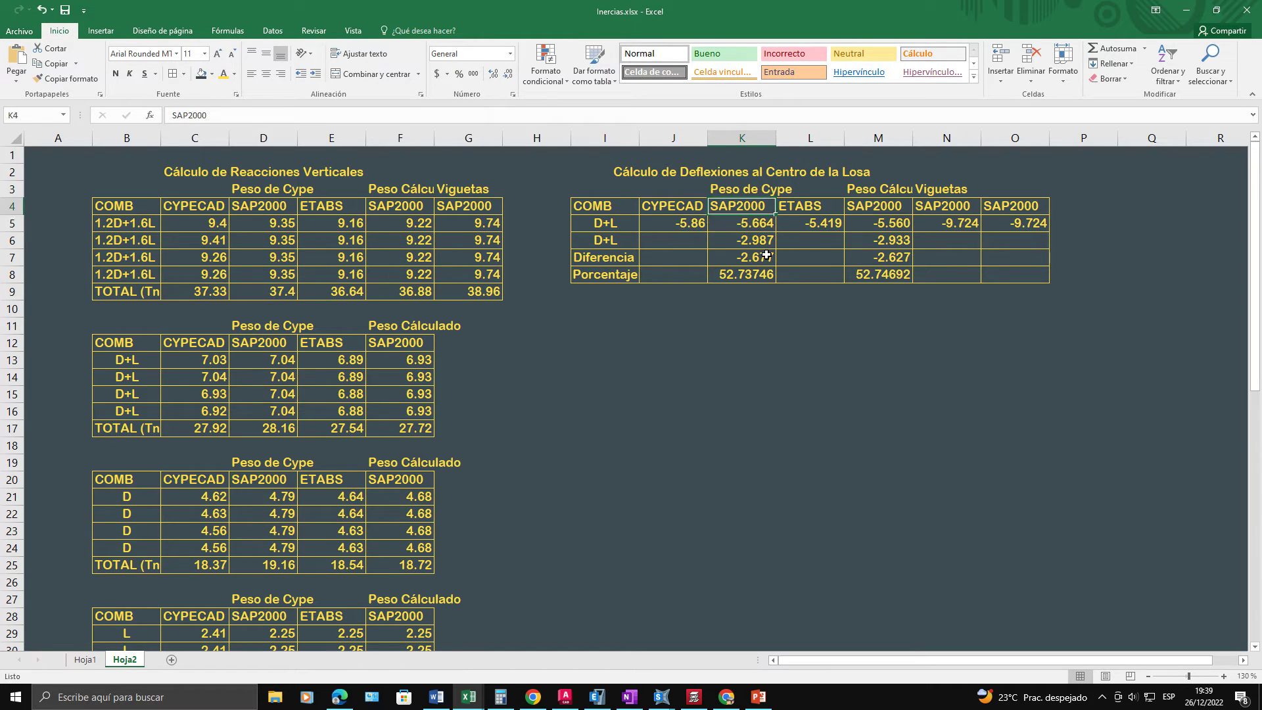
key(Down)
key(Down)
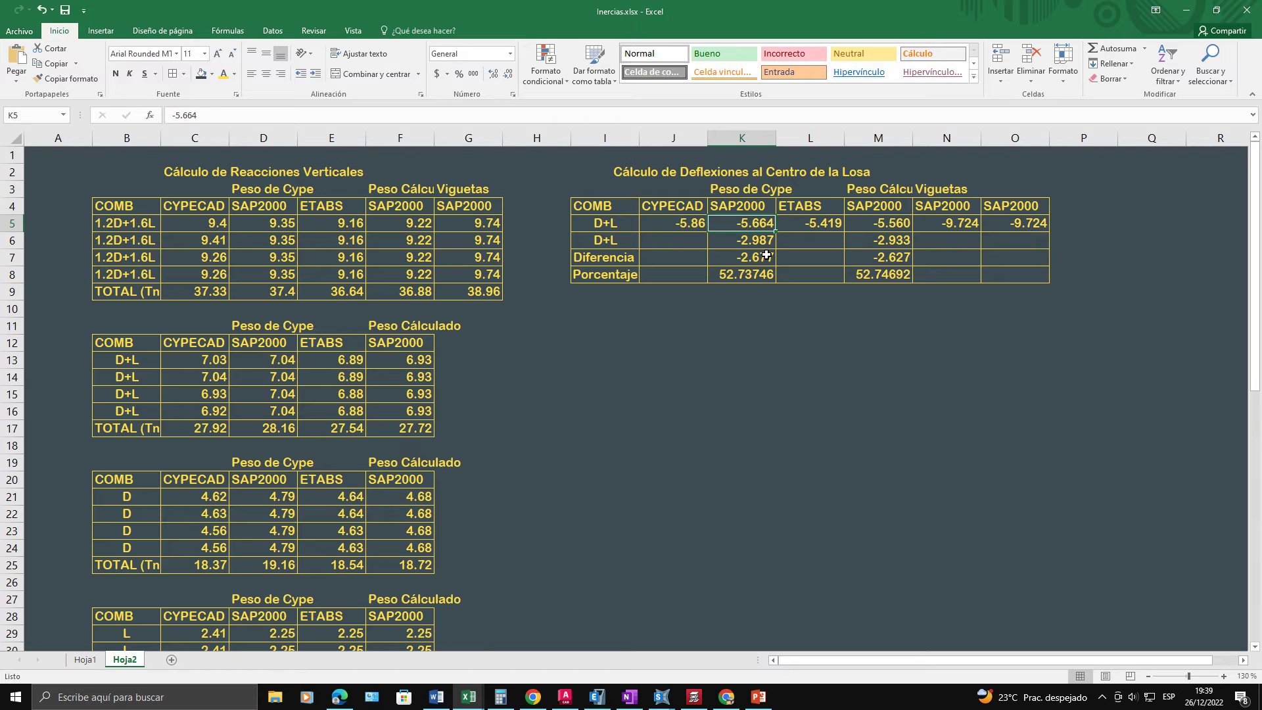
key(Right)
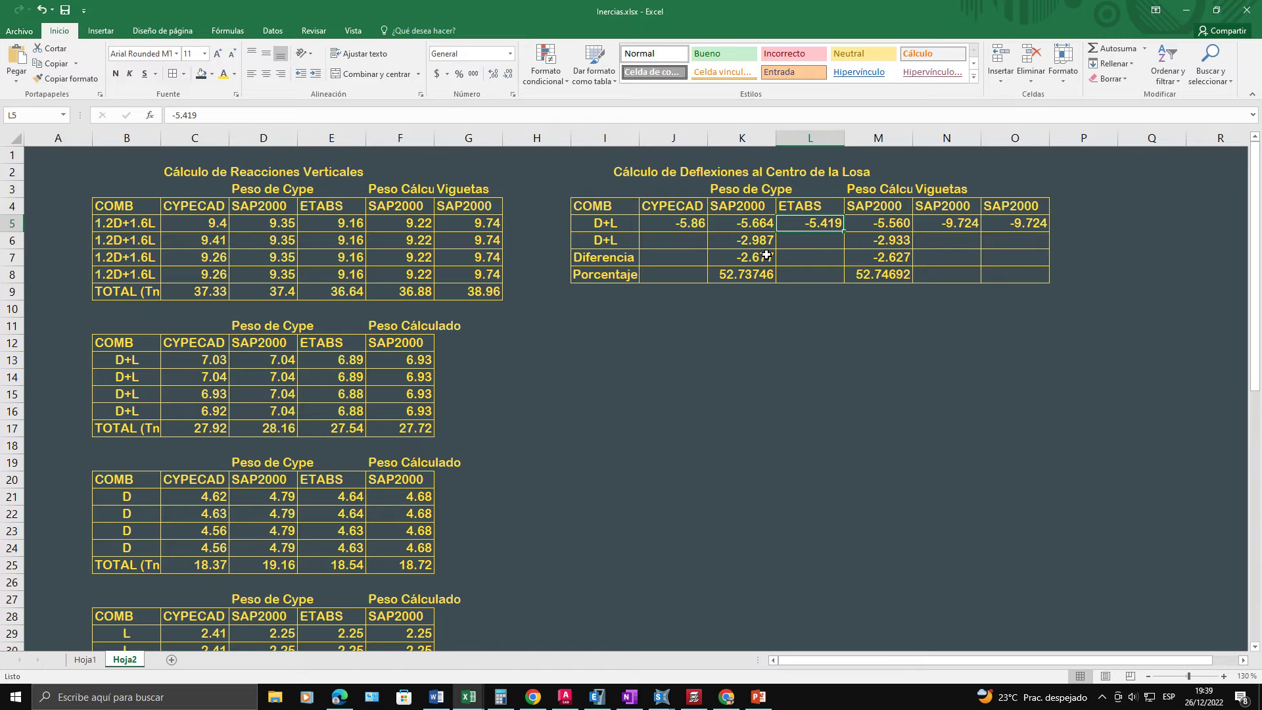
key(Right)
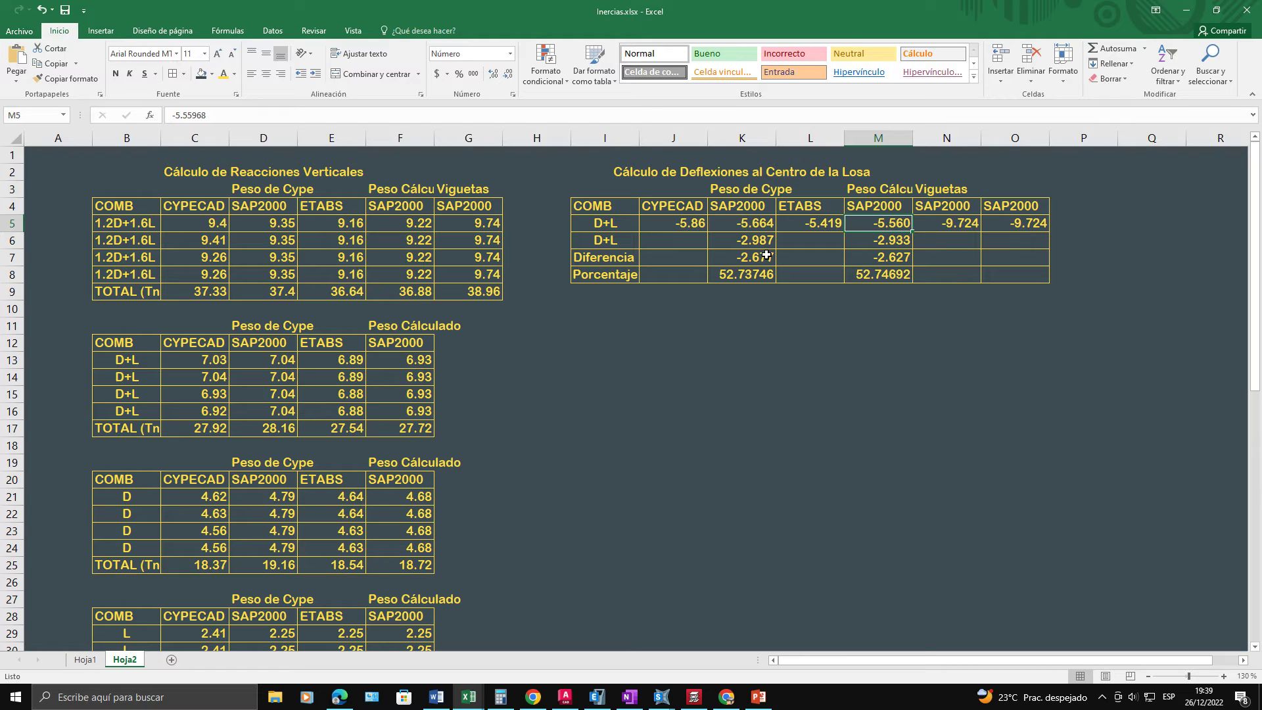
key(Up)
key(Up)
key(Down)
key(Down)
key(Right)
key(Right)
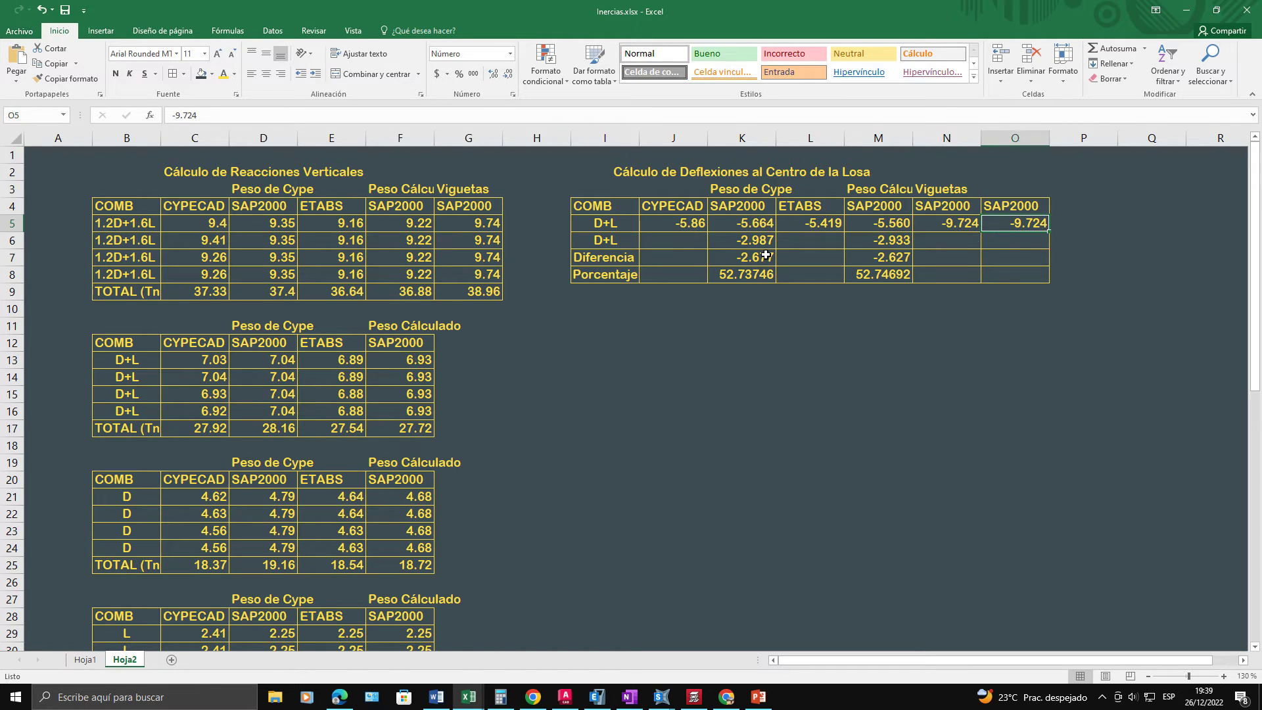
Step: Delete the cells O3:P10 containing the duplicate SAP2000 column beside the Viguetas results, shifting the remaining cells to the left
drag(1094, 186, 1025, 301)
right_click(1027, 271)
click(1062, 400)
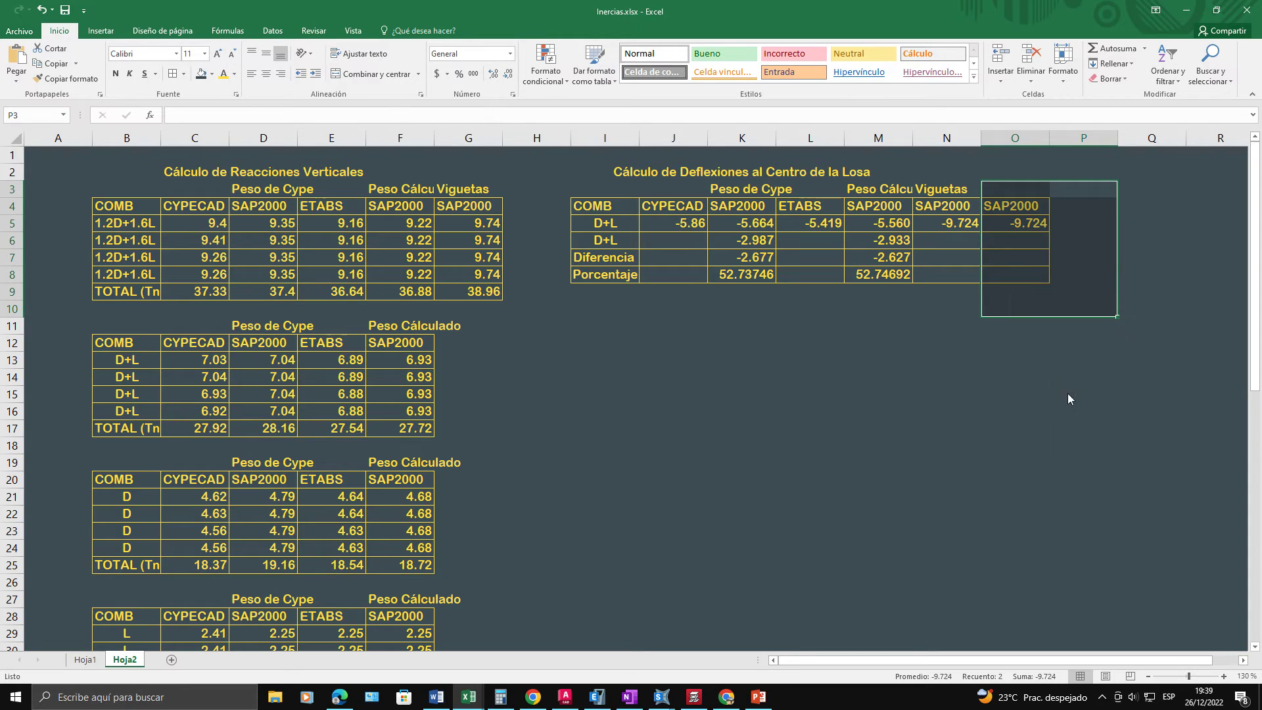
click(1054, 433)
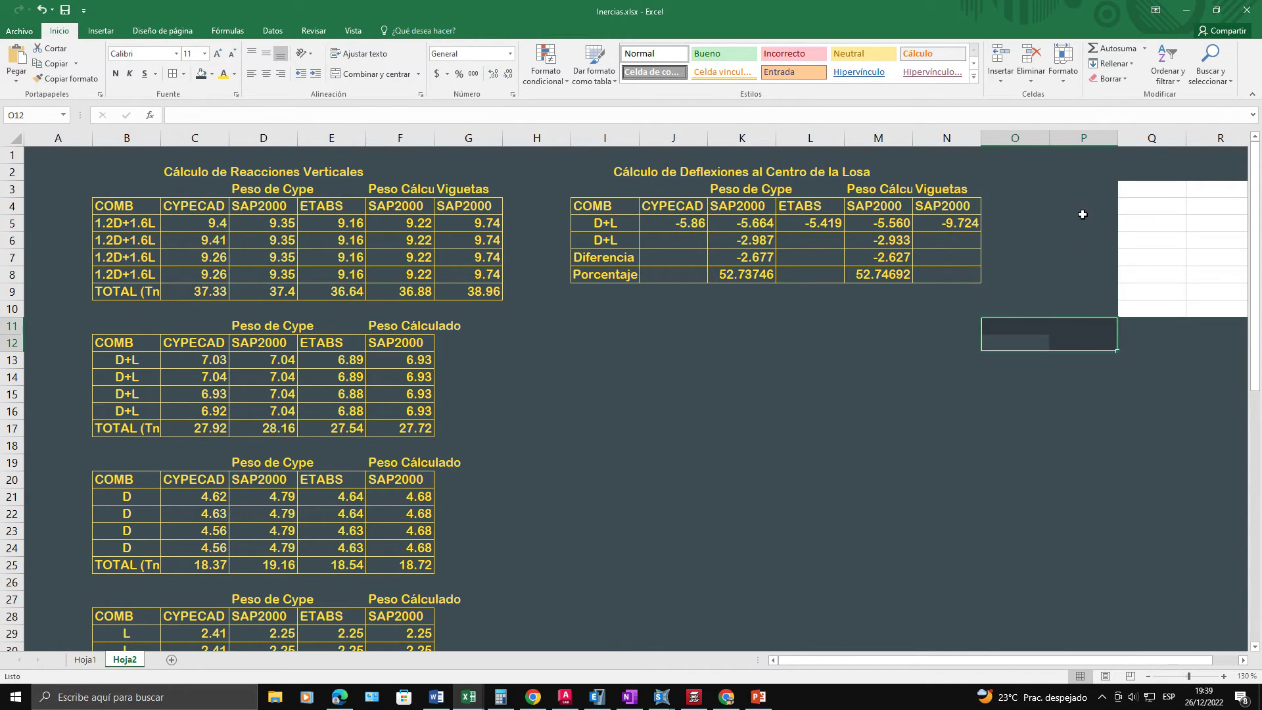
Step: Fill the white cells left in columns Q and R, down to row 10, with the sheet's dark background colour
drag(1259, 339, 1026, 343)
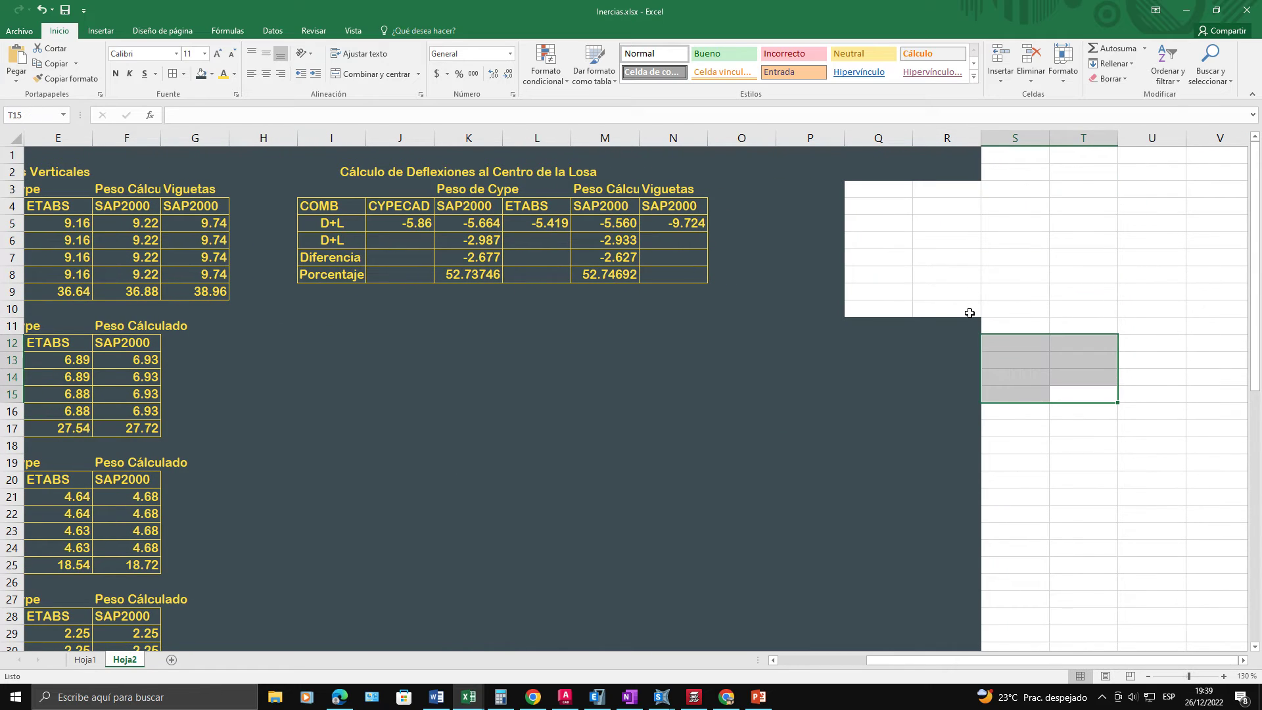
drag(970, 311, 848, 177)
click(201, 74)
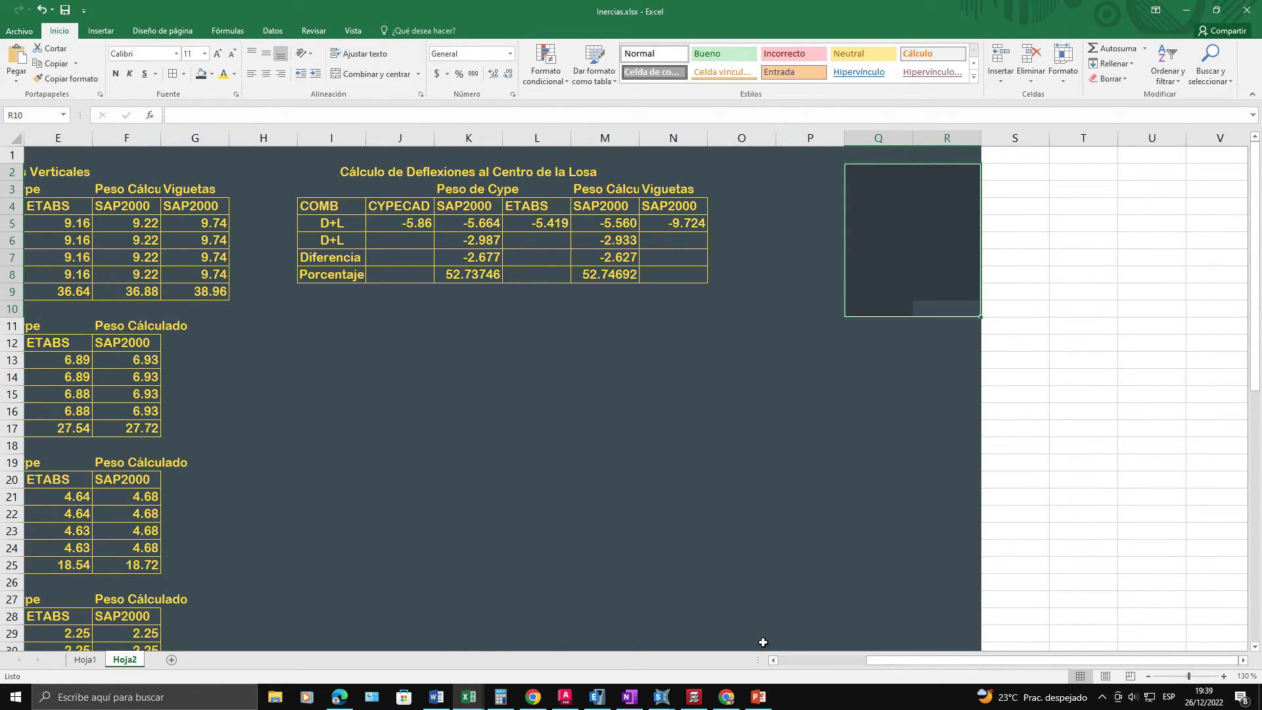
Step: Return to the deflection table and examine the Viguetas column's headings and D+L deflection
drag(886, 667, 754, 669)
click(363, 285)
click(959, 226)
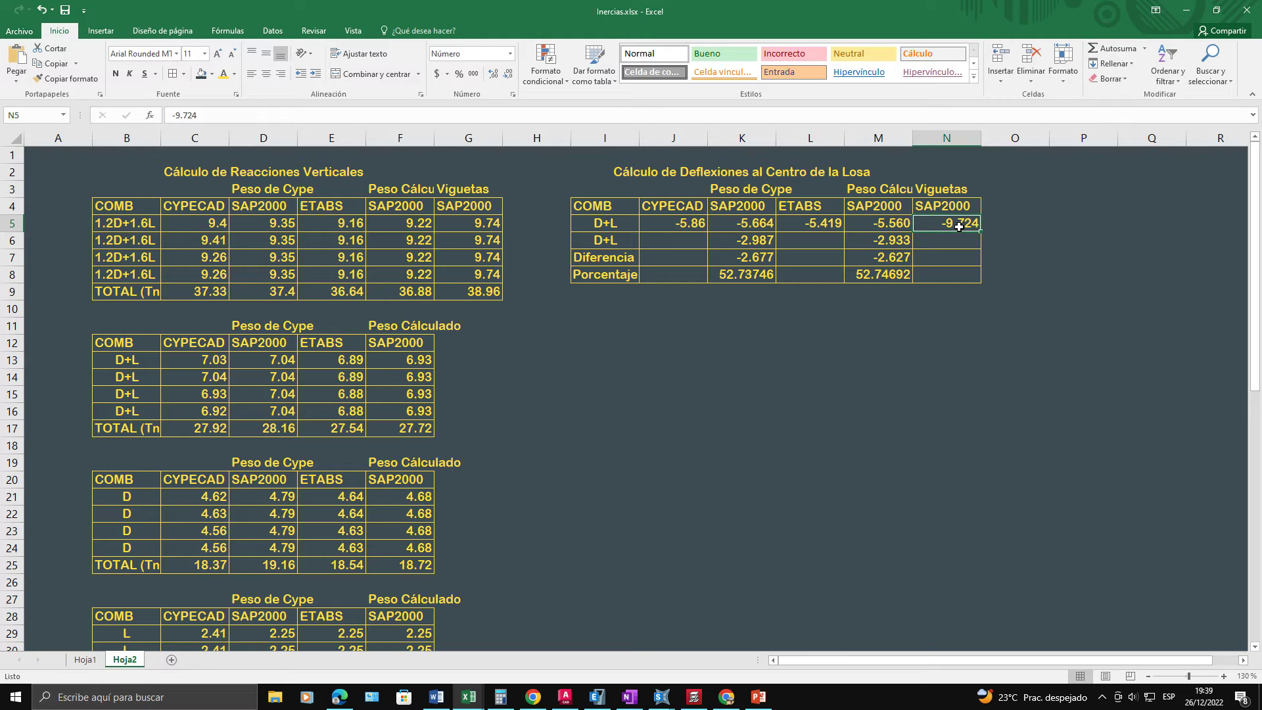
key(Up)
key(Up)
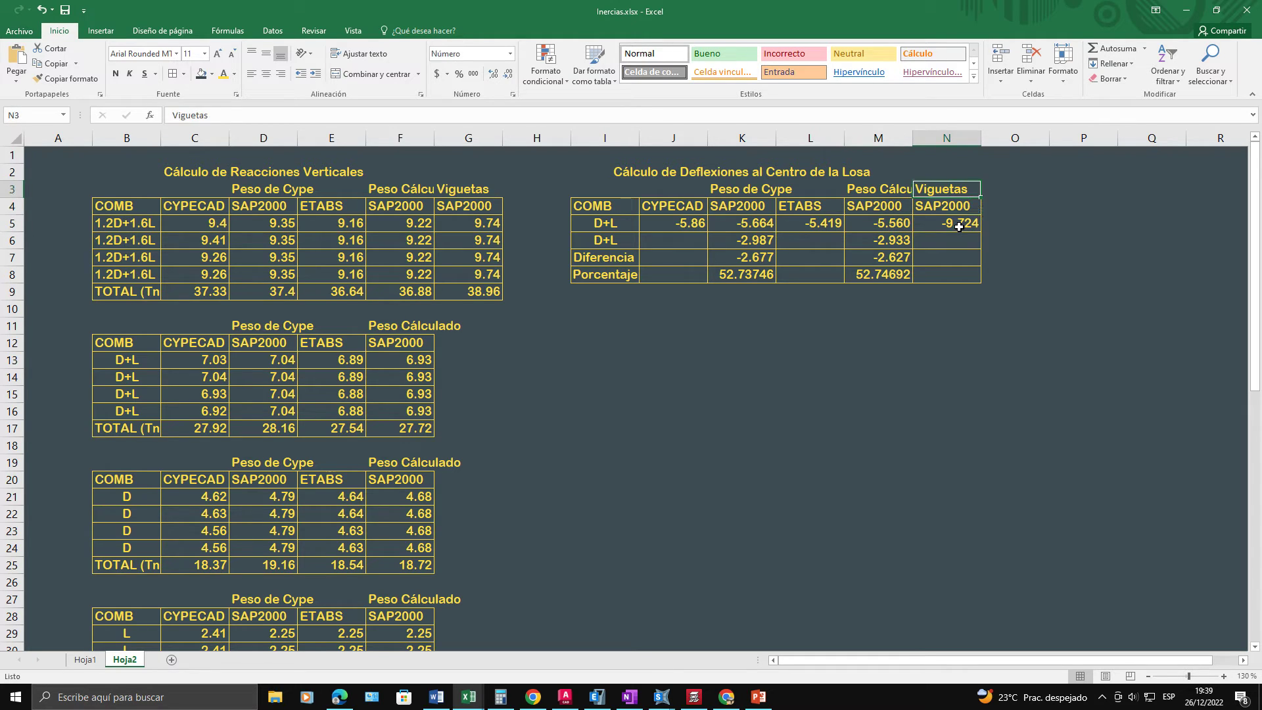
key(Left)
key(Down)
key(Right)
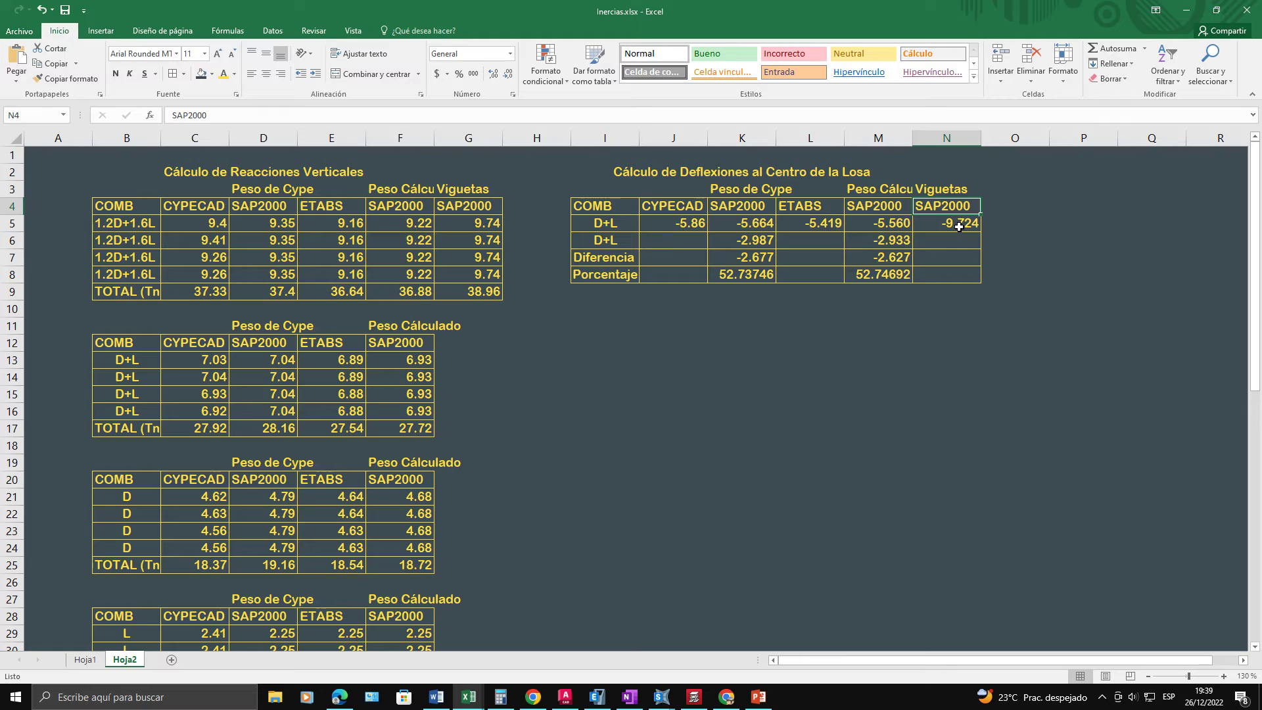
Step: Set the font colour of the Viguetas block N3:O10 to black
drag(1002, 184, 937, 301)
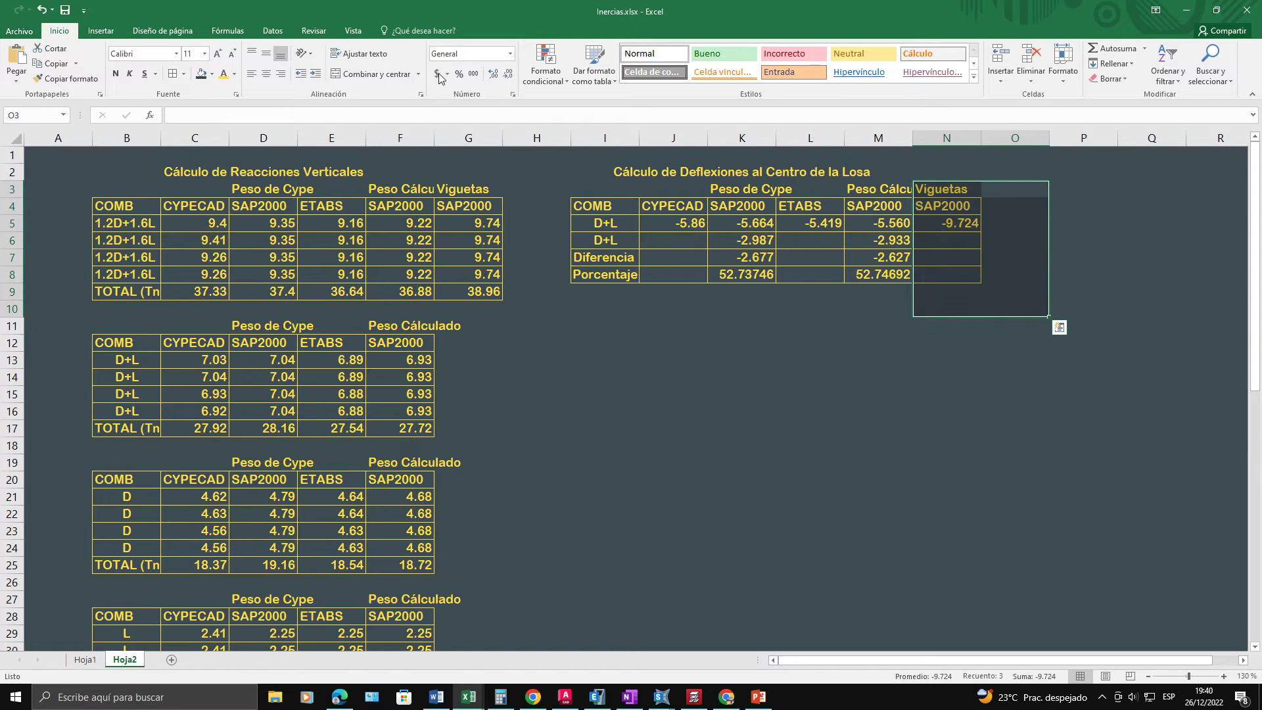
click(234, 73)
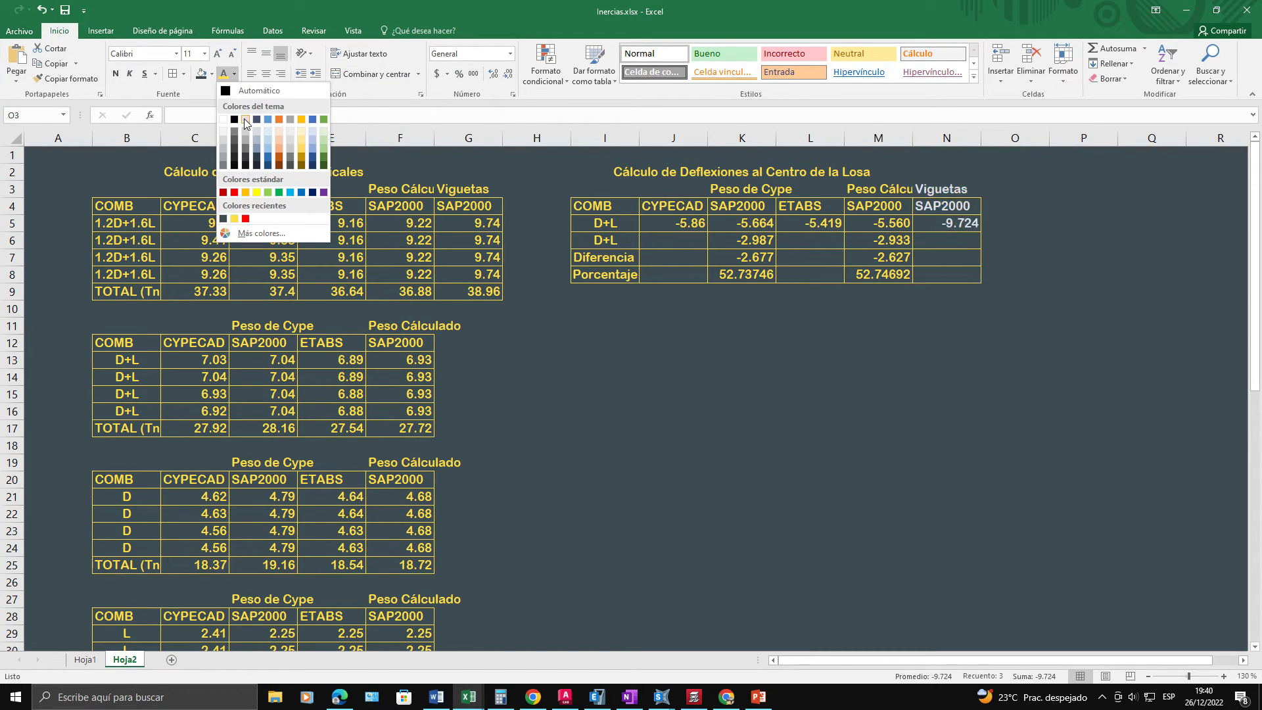
click(234, 119)
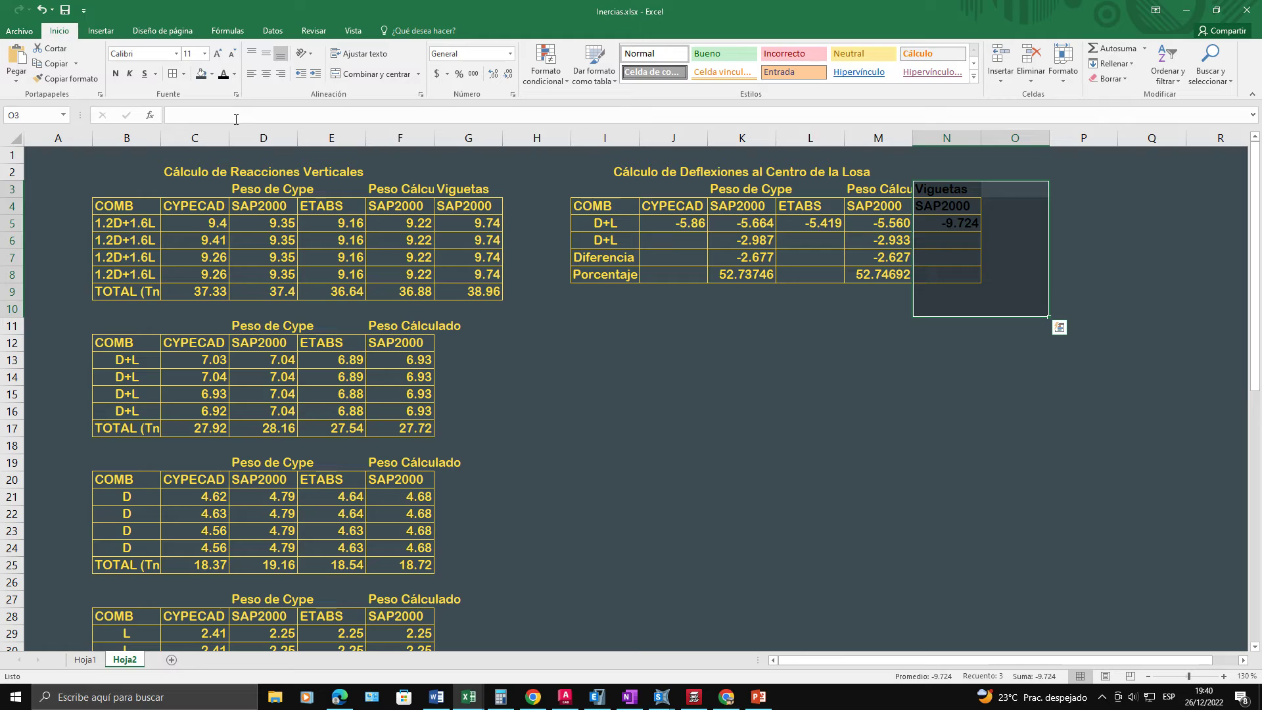
Step: Highlight the Viguetas column cells N3:N8 with a red fill
click(212, 73)
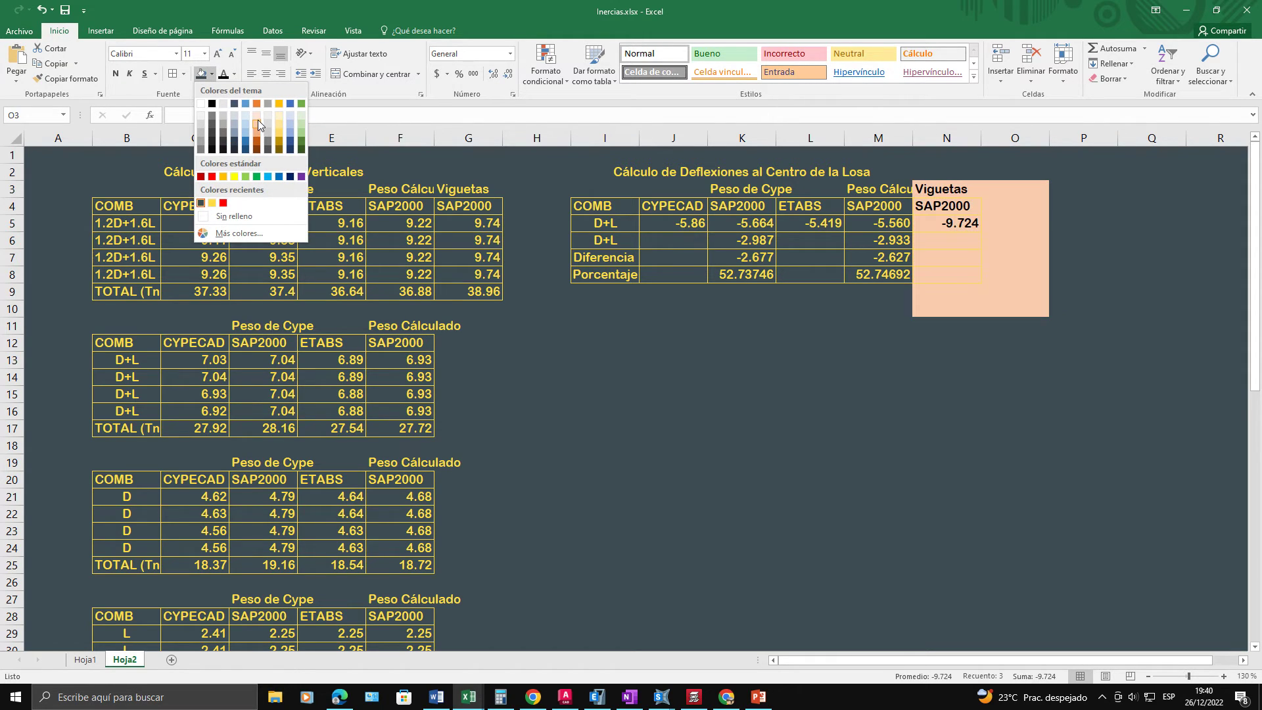
click(716, 309)
click(949, 207)
drag(932, 190, 927, 276)
click(212, 74)
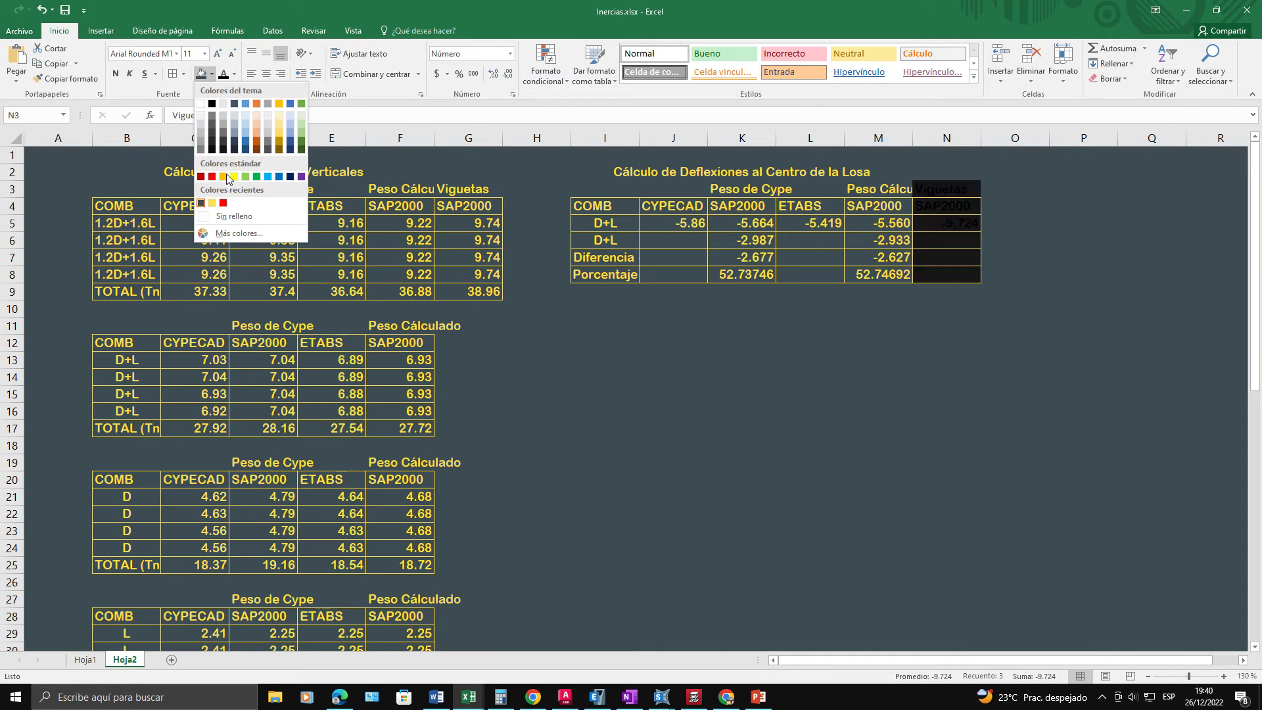
click(212, 176)
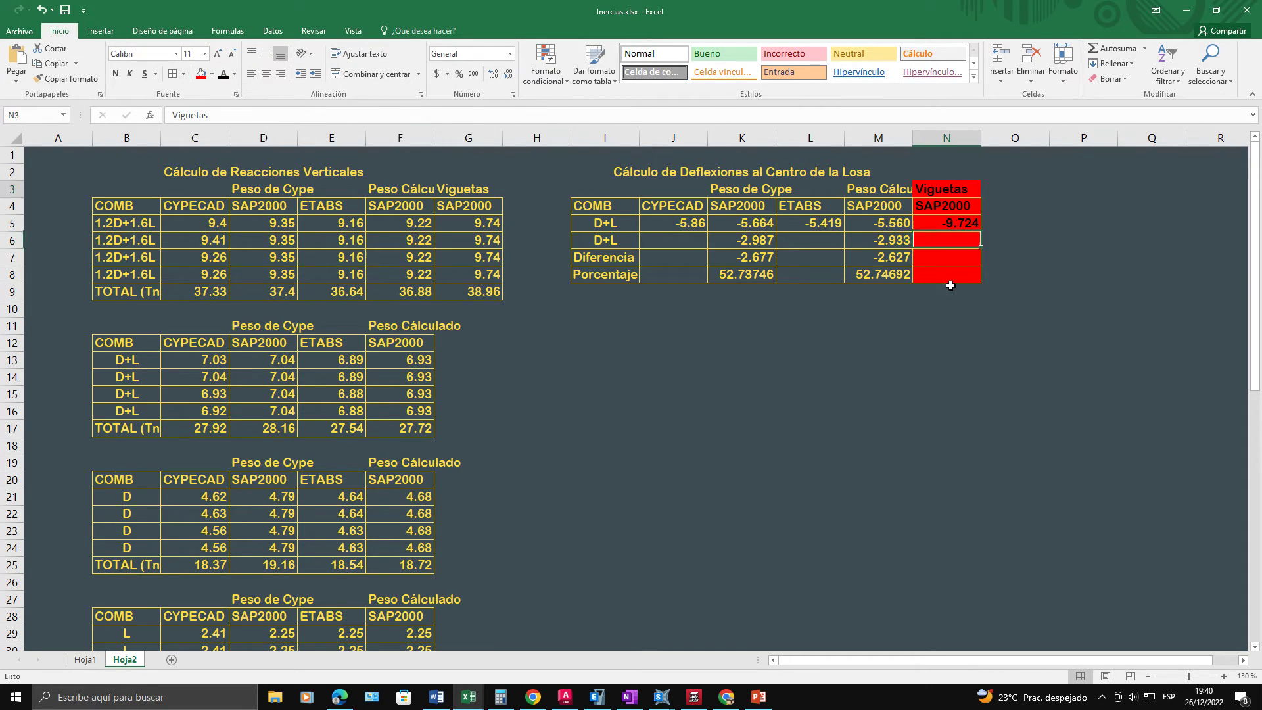
Step: Set the text of the red Viguetas column cells N3:N8 to the recently used yellow
click(233, 76)
click(237, 211)
click(815, 353)
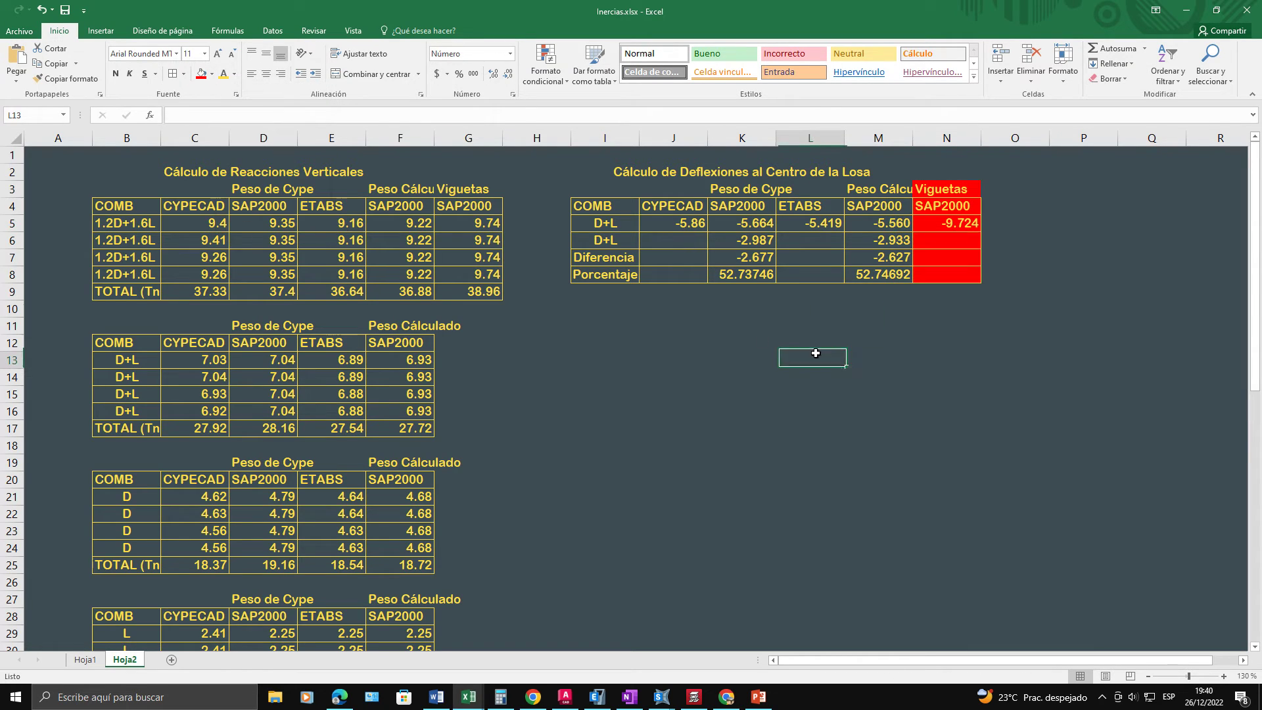
Step: Review the second D+L row of the deflection table, comparing the SAP2000 values for Peso de Cype and Peso Calculado
click(871, 269)
key(Up)
key(Up)
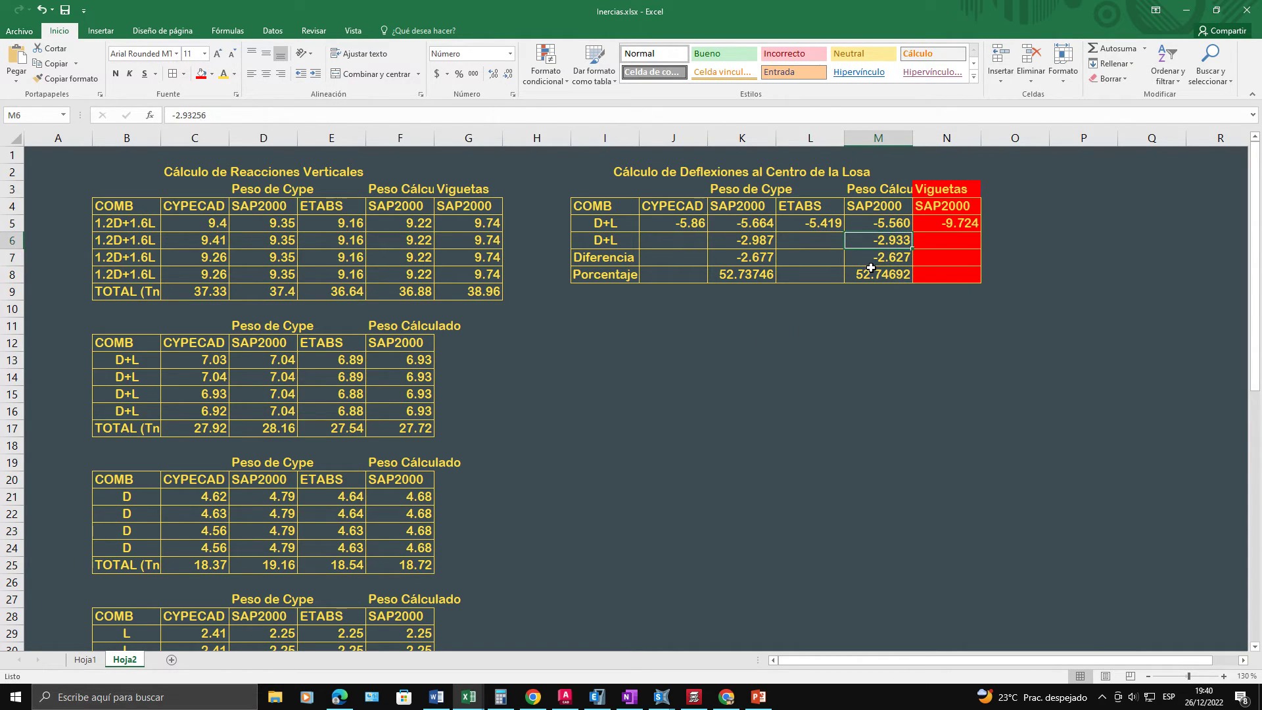
key(Up)
key(Down)
key(Down)
key(Left)
key(Up)
key(Left)
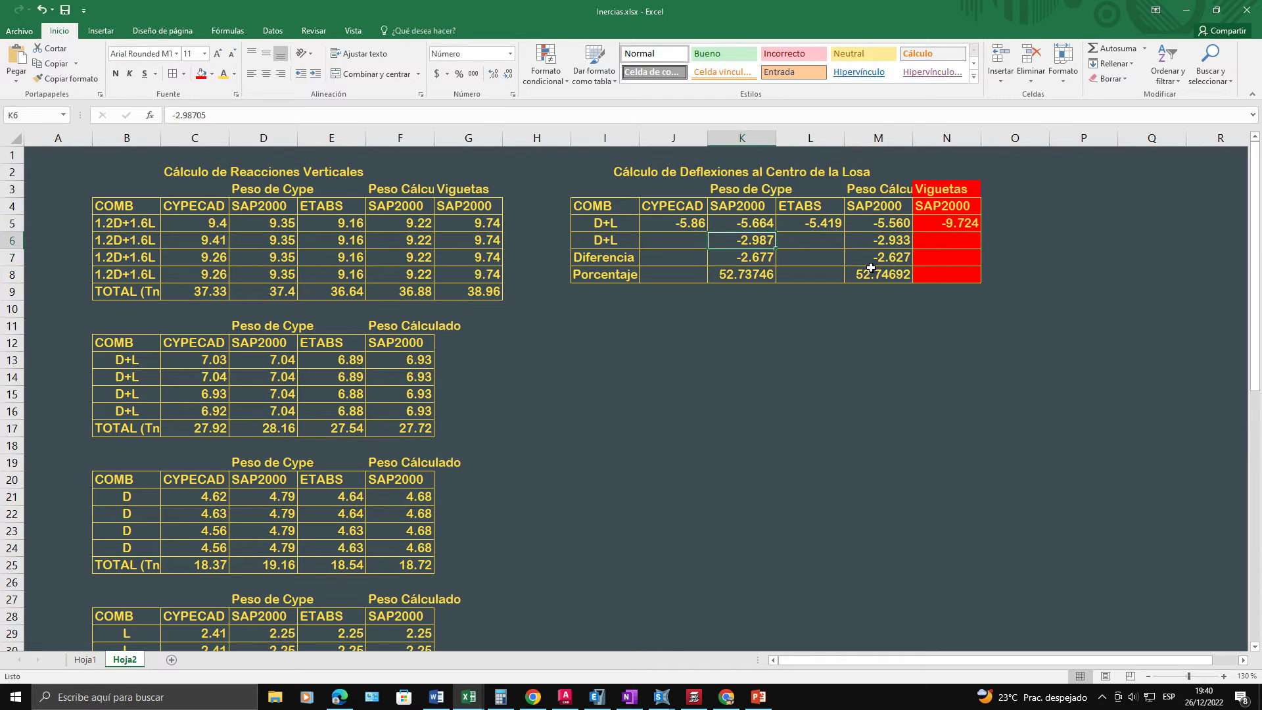
key(Down)
key(Up)
key(Right)
key(Right)
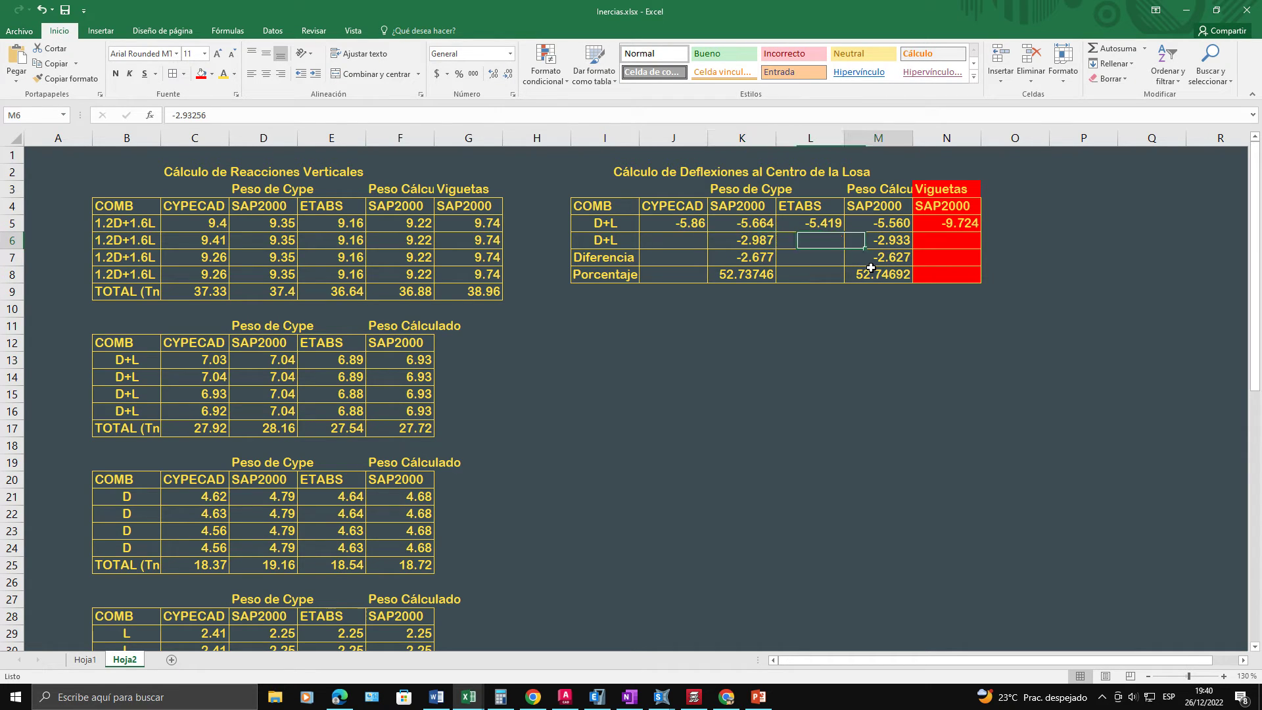
key(Right)
key(Left)
key(Left)
key(Left)
key(Left)
key(Right)
key(Right)
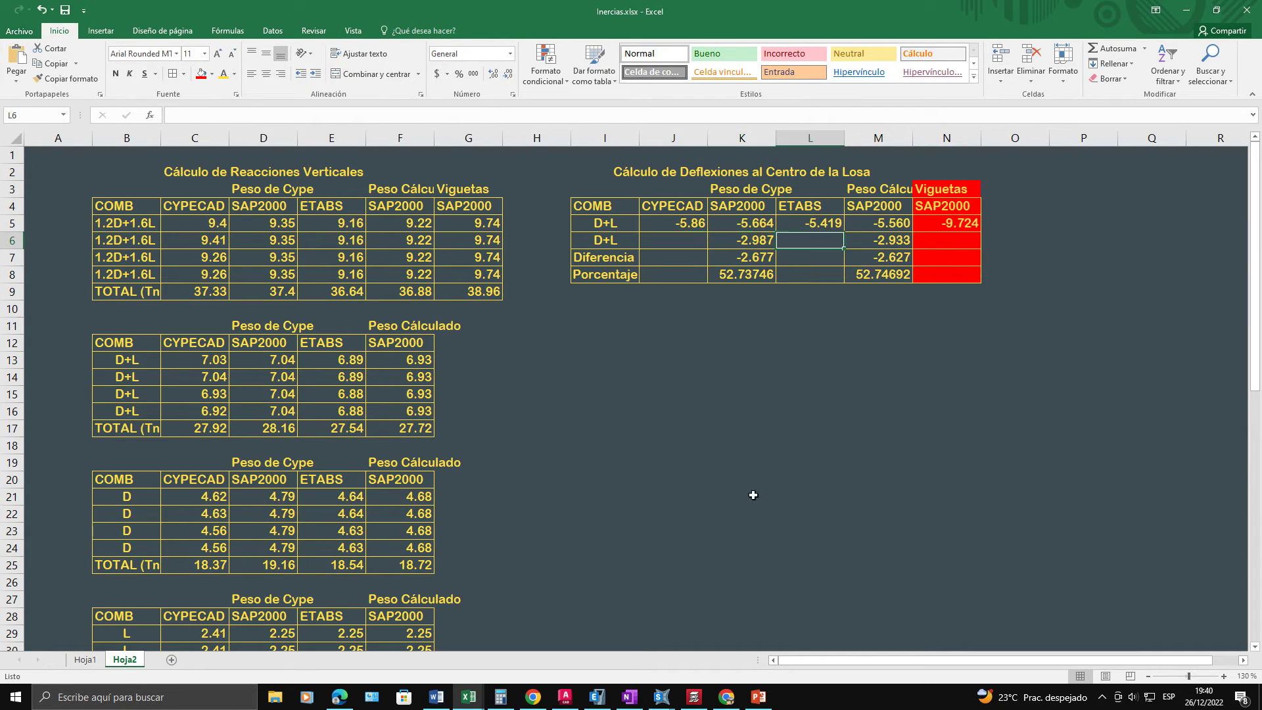
Step: Switch to the OneNote page on lightened slabs and examine the solid 1 m × 0.3 m section sketch beside the ribbed one
key(Left)
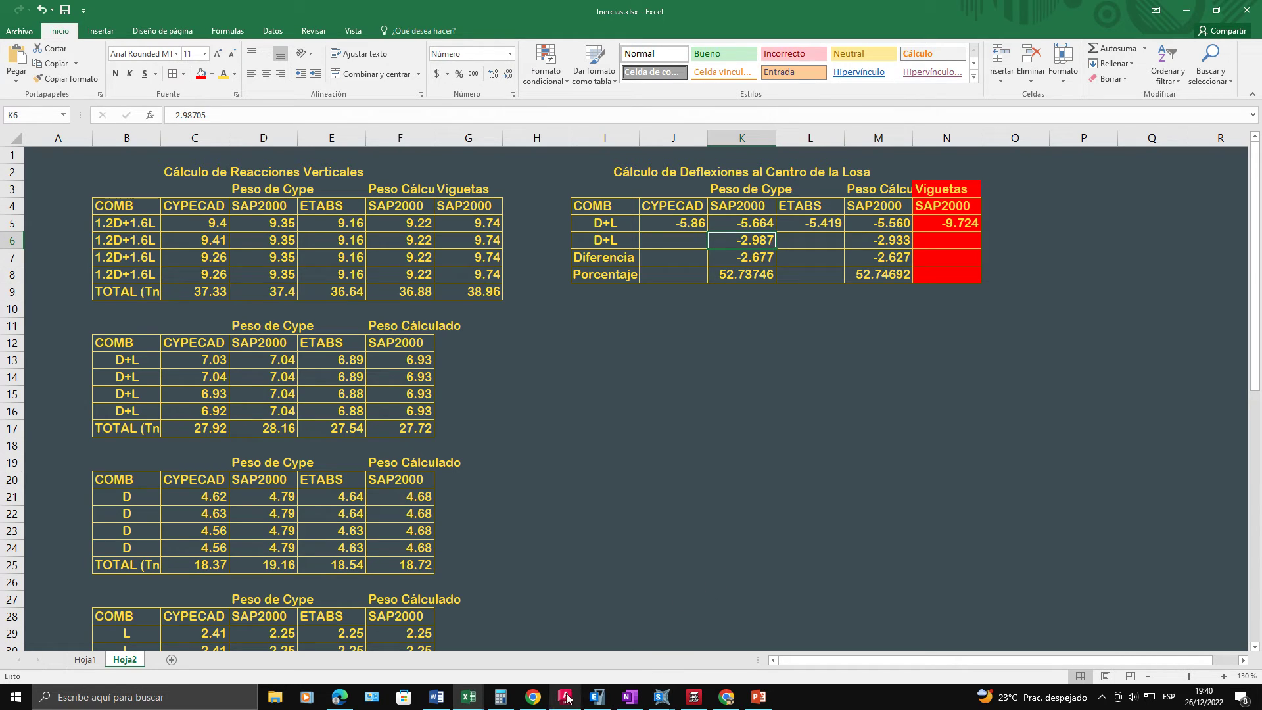
click(661, 696)
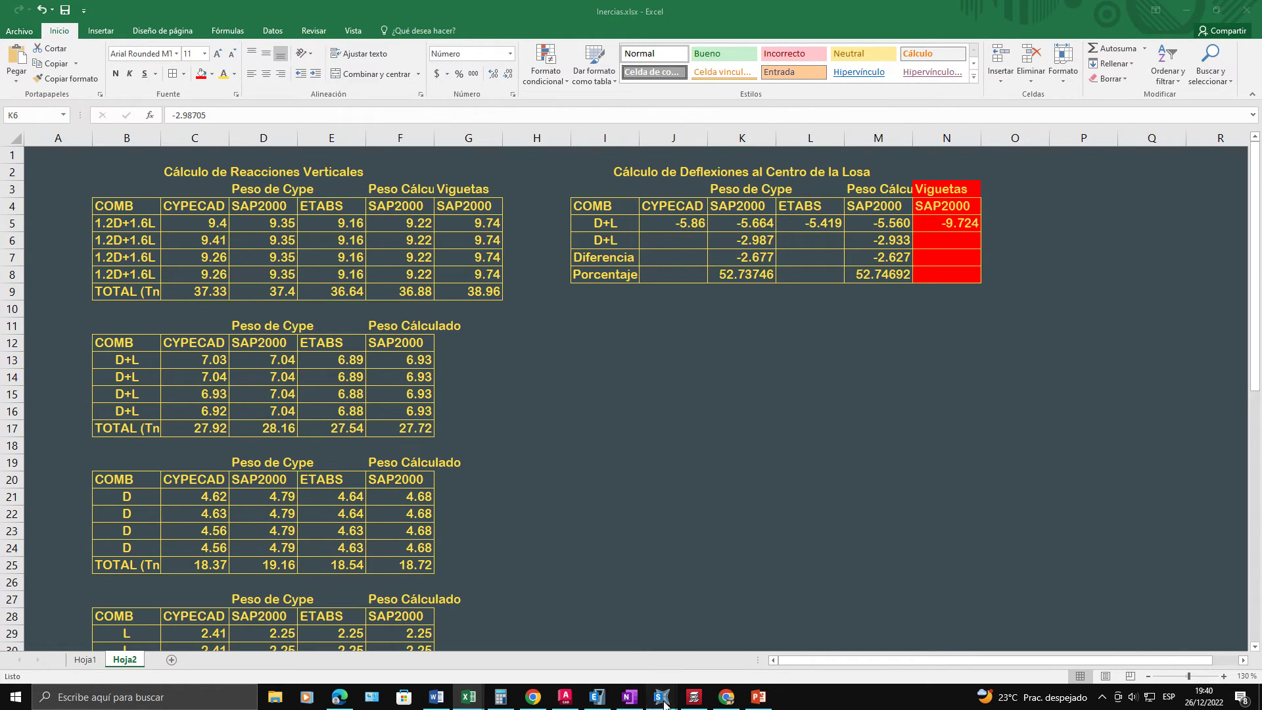
click(629, 696)
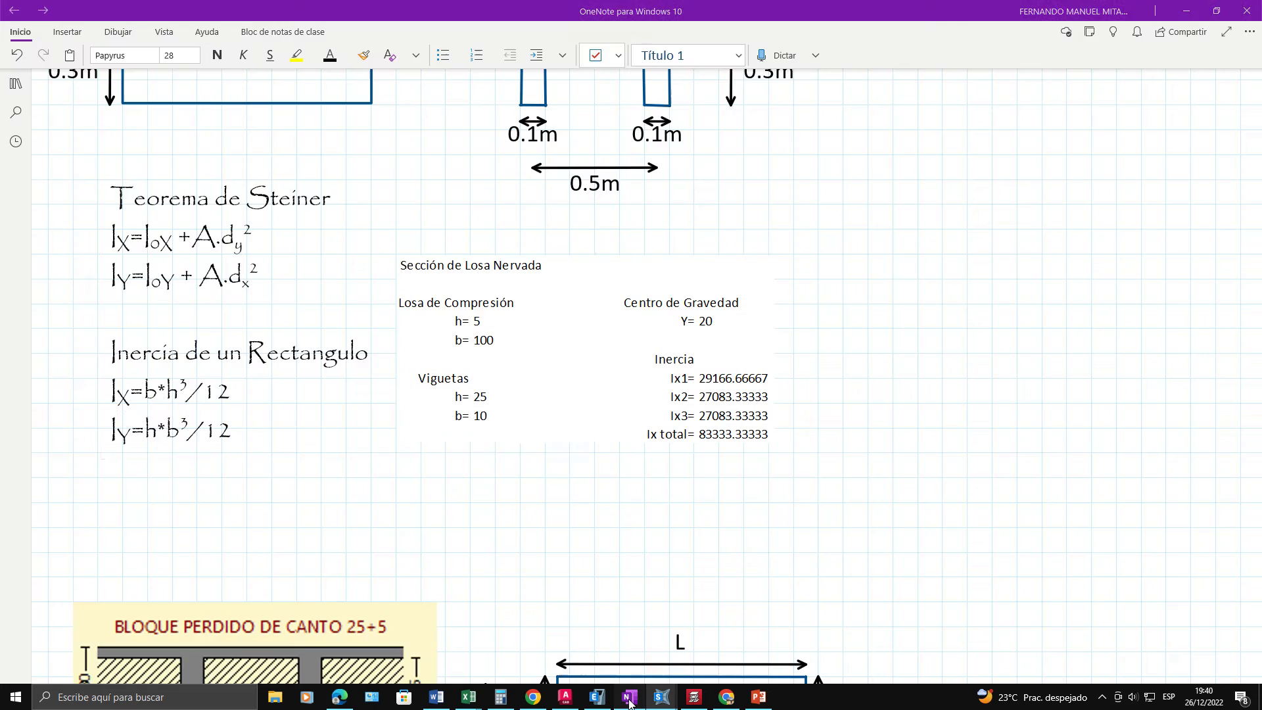
scroll(519, 533, up, 4)
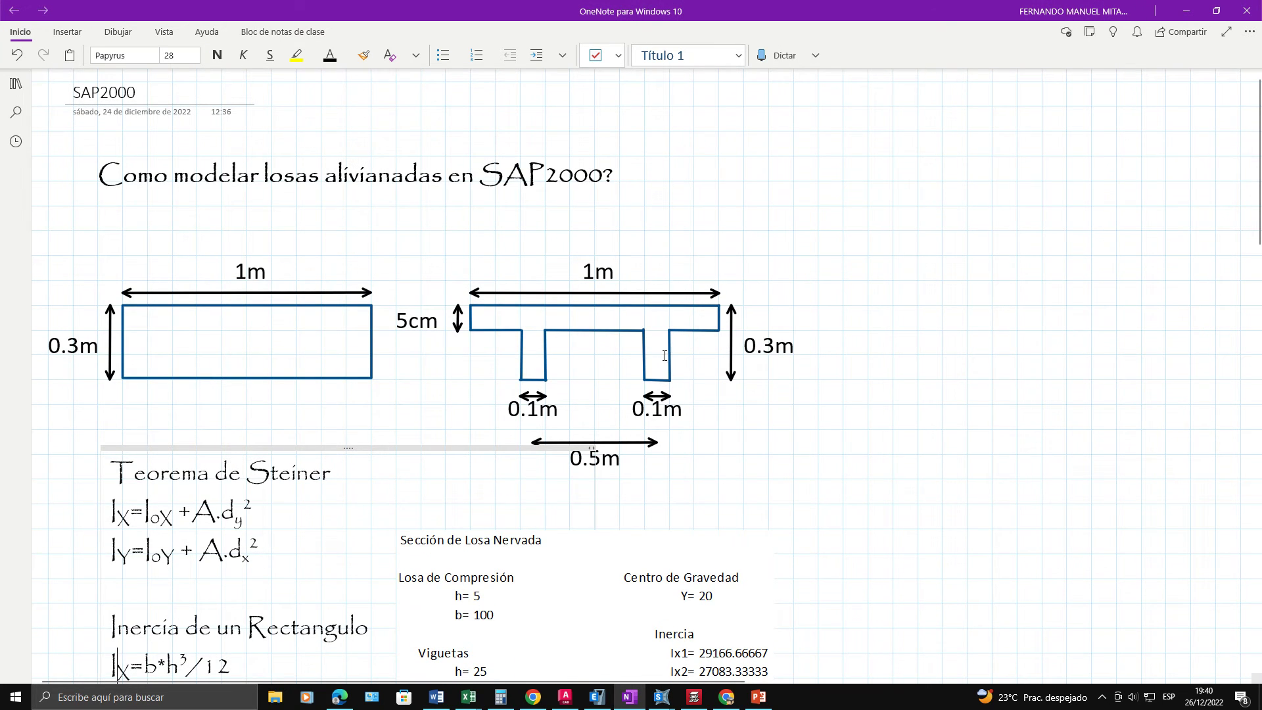
click(606, 367)
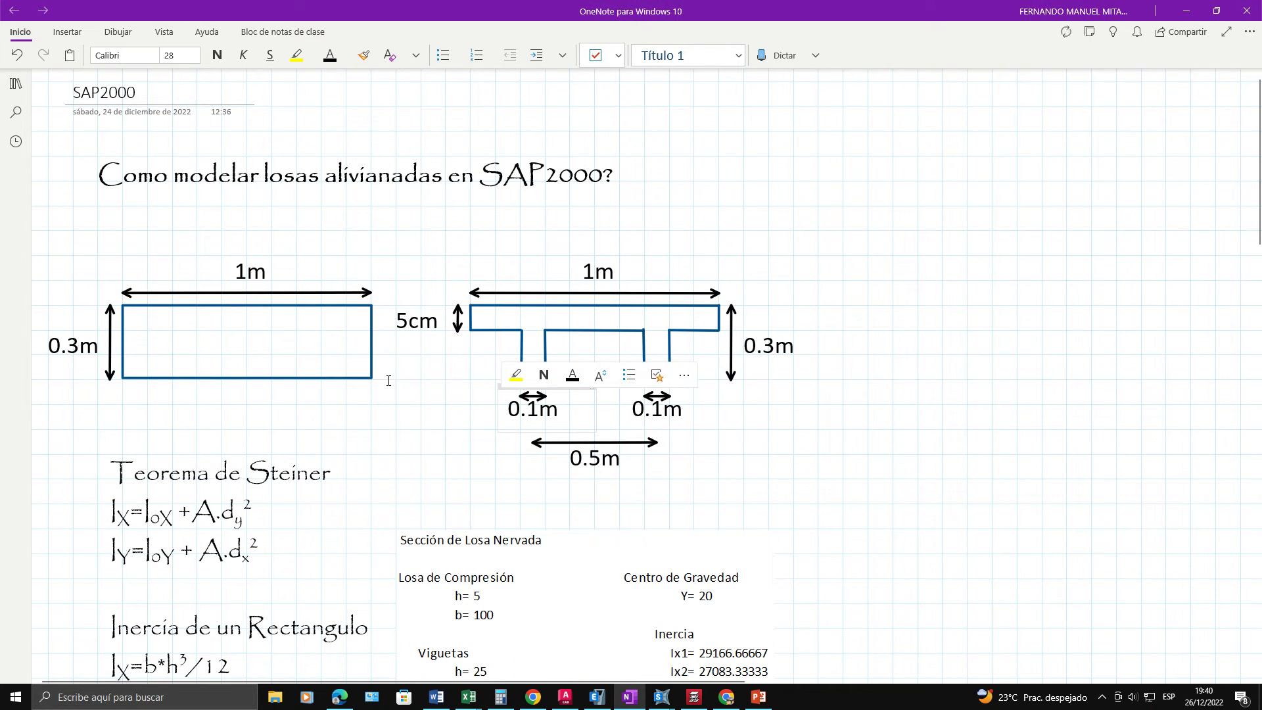
mouse_move(388, 380)
mouse_down()
mouse_move(207, 310)
mouse_move(84, 294)
mouse_up()
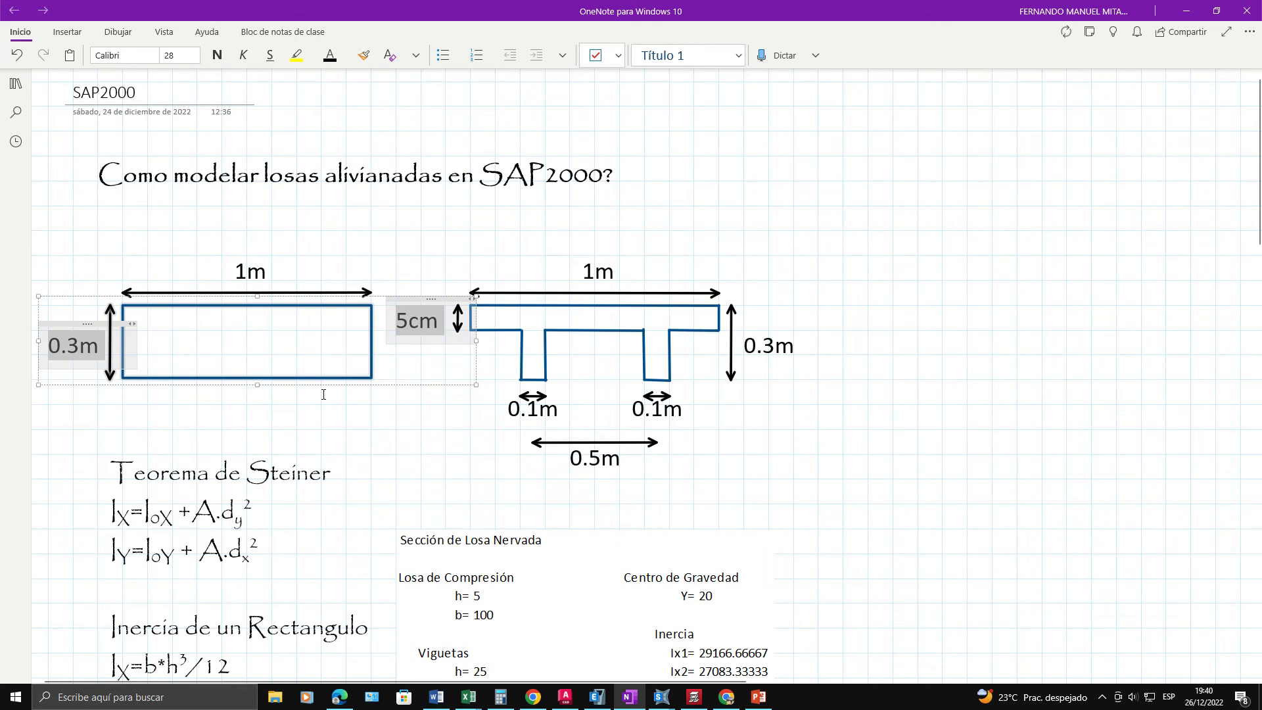
drag(392, 416, 117, 297)
key(Escape)
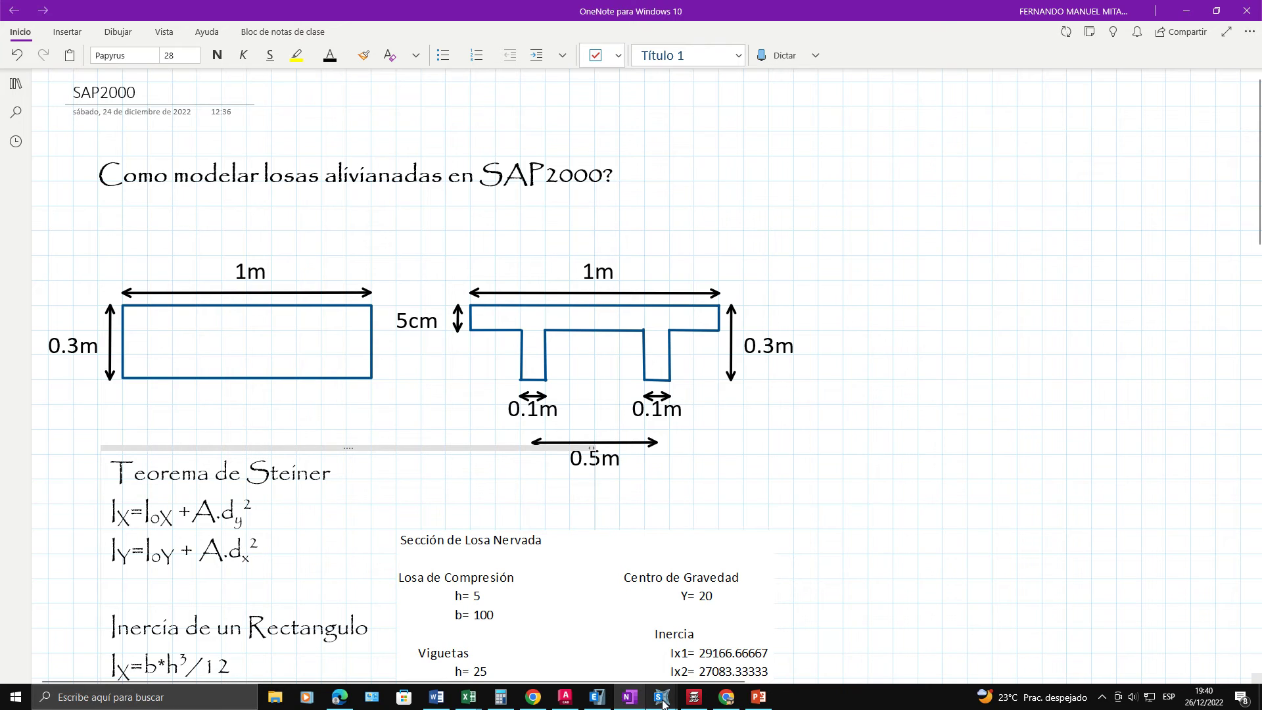
Step: Switch to the Prueba1-PesoCálculado model in SAP2000, dismiss the joint displacement results and activate the joint reactions view
mouse_move(661, 696)
click(571, 652)
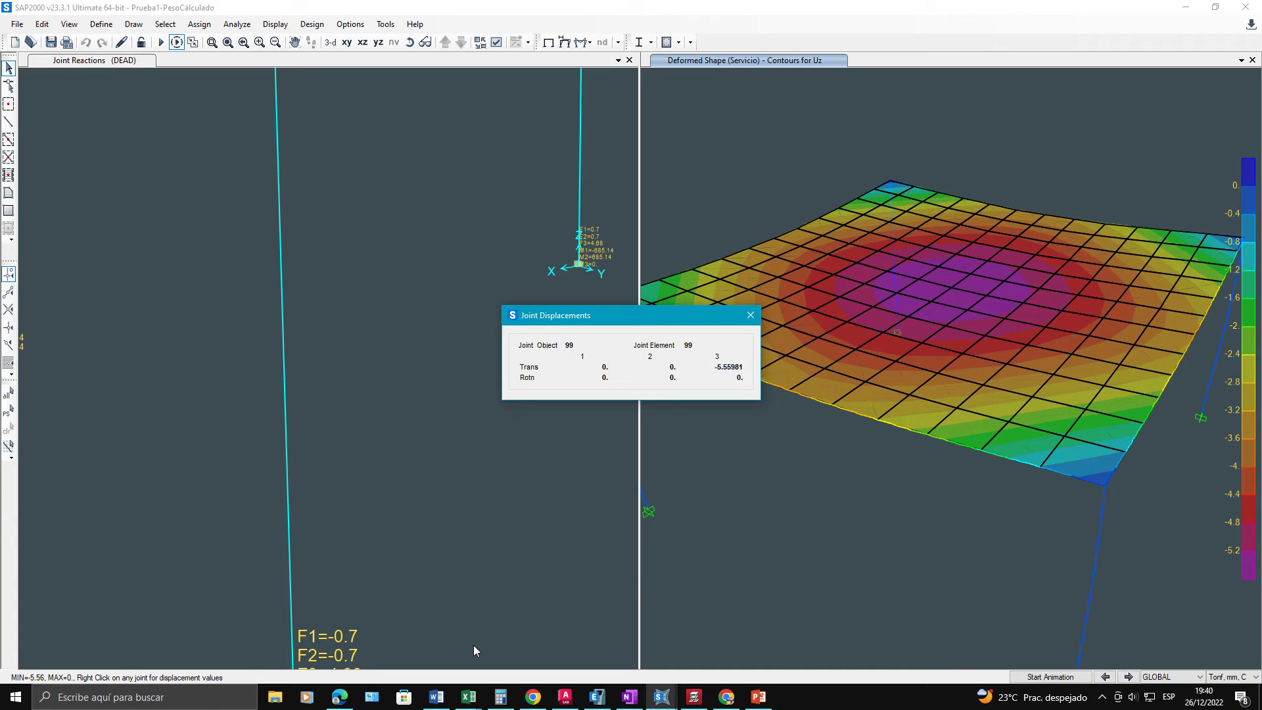
click(749, 318)
click(431, 262)
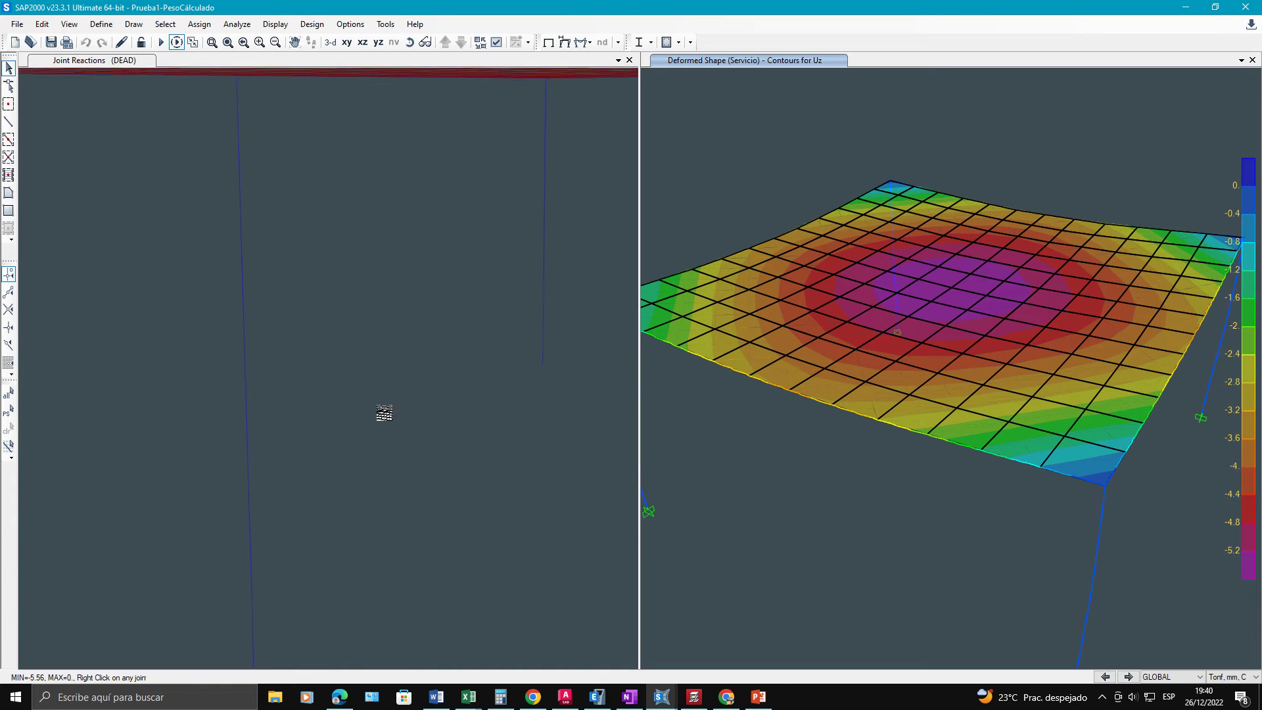
Step: Set the membrane and bending thickness of the Losa shell section to 300 mm and rerun the analysis
click(102, 26)
mouse_move(167, 76)
click(317, 115)
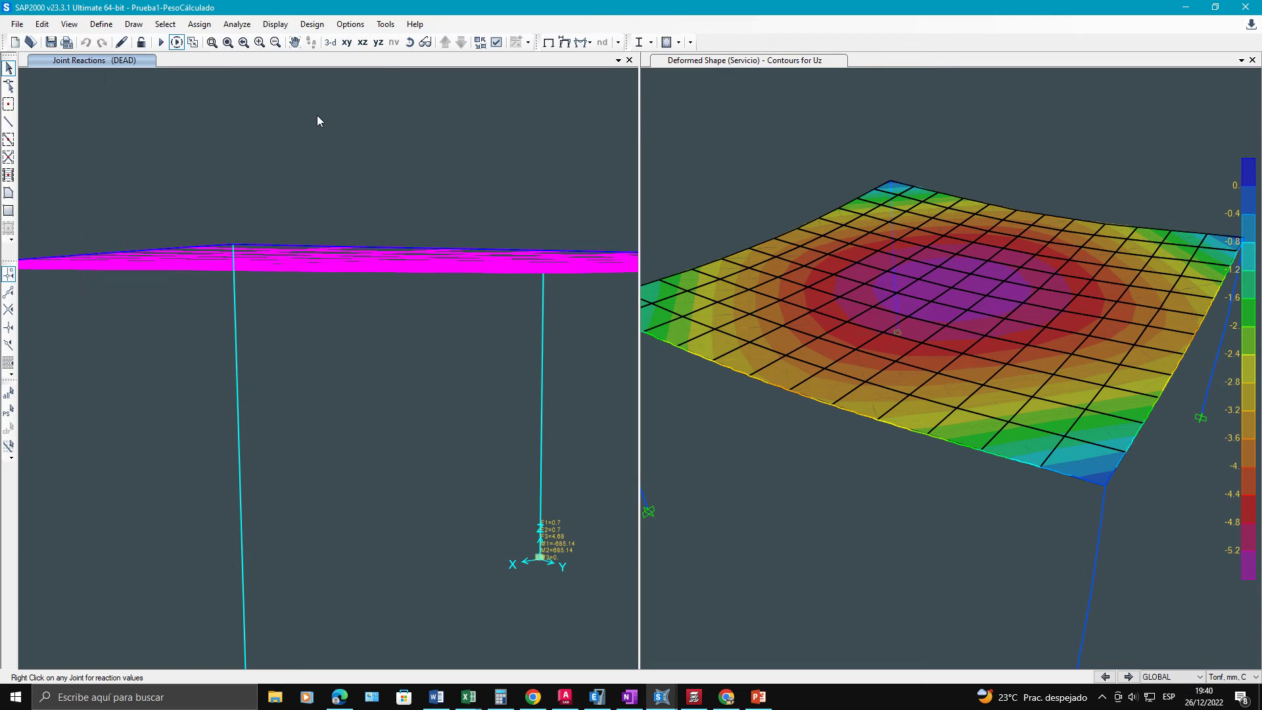
click(664, 376)
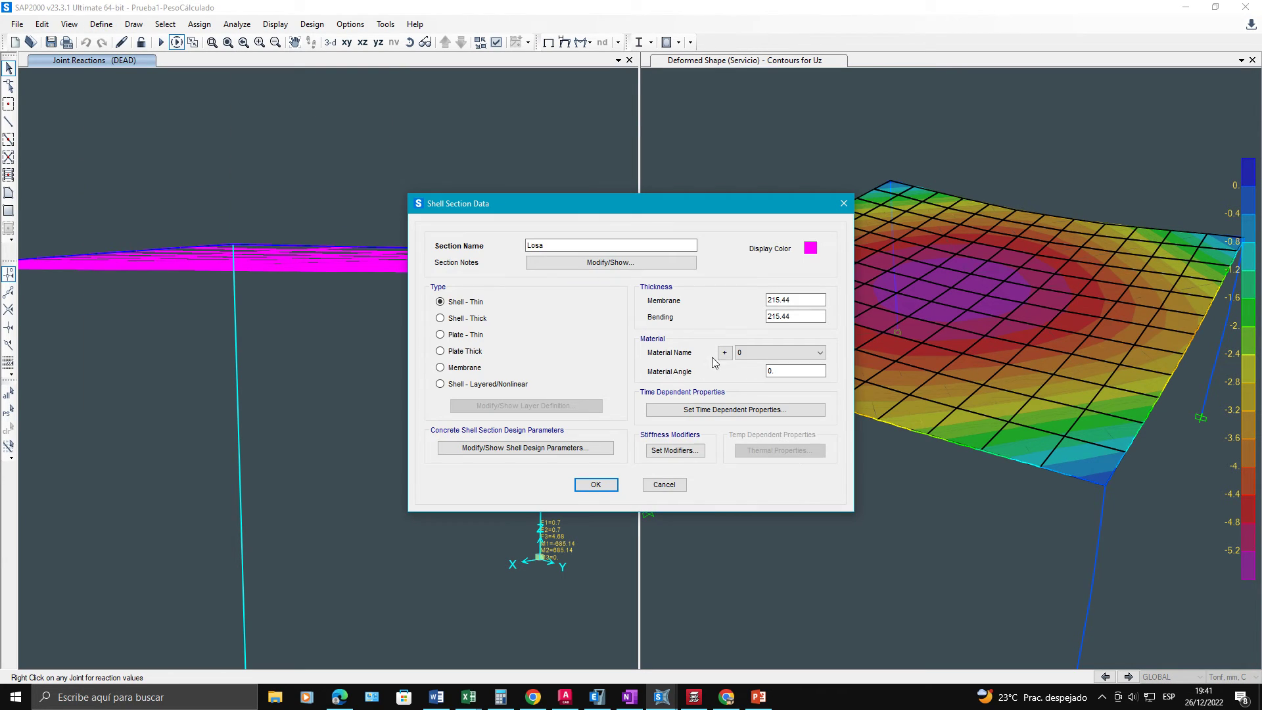
double_click(810, 301)
text(300)
key(Tab)
text(3)
key(Return)
click(750, 354)
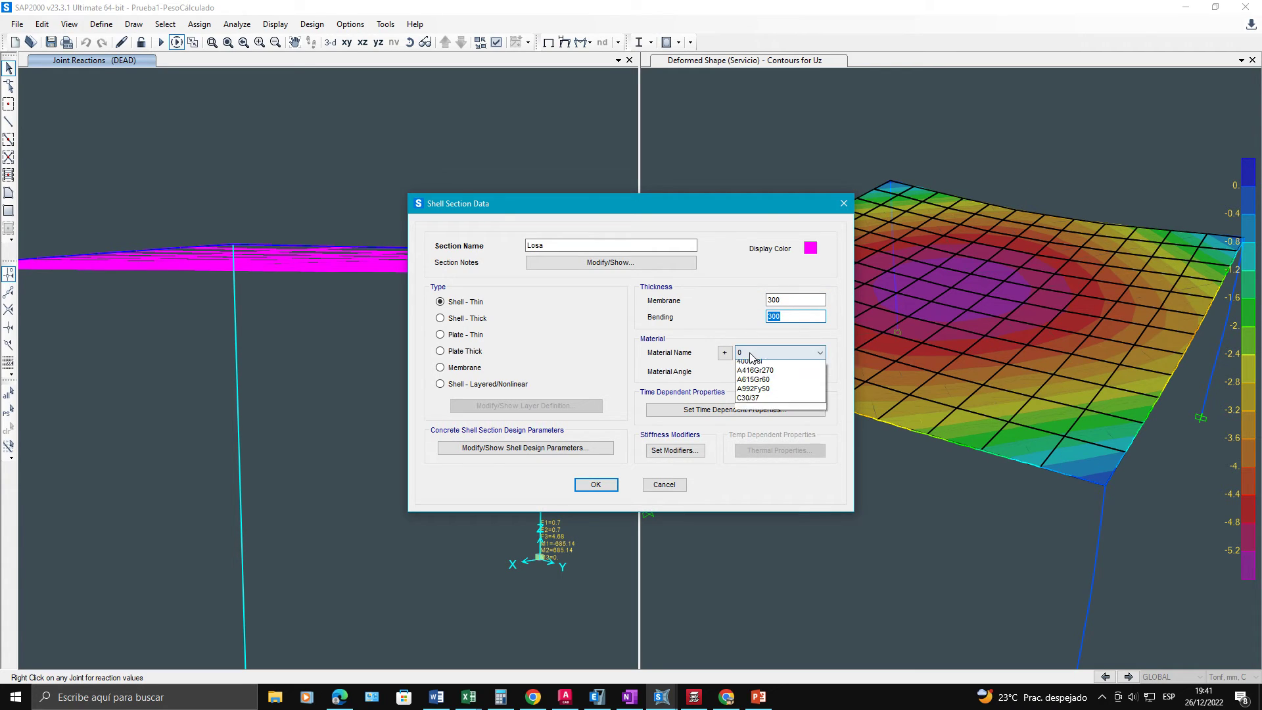
click(750, 356)
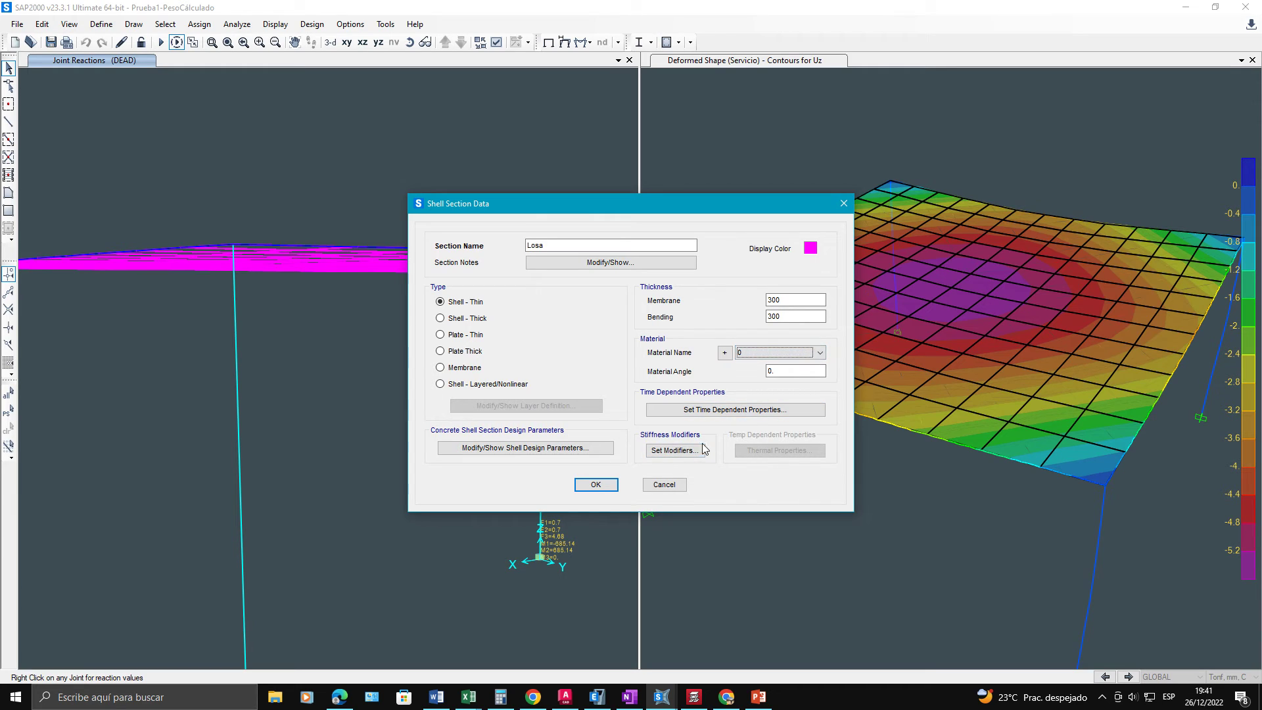
click(604, 491)
click(595, 486)
click(681, 424)
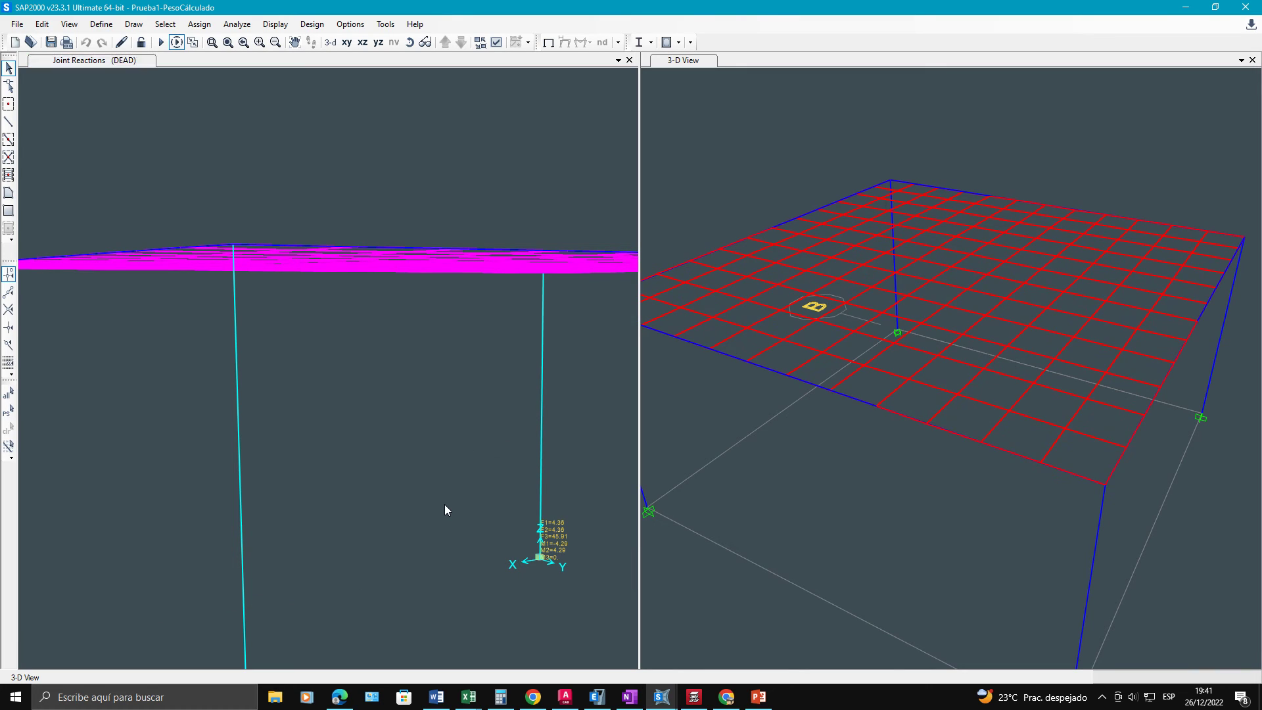
click(446, 419)
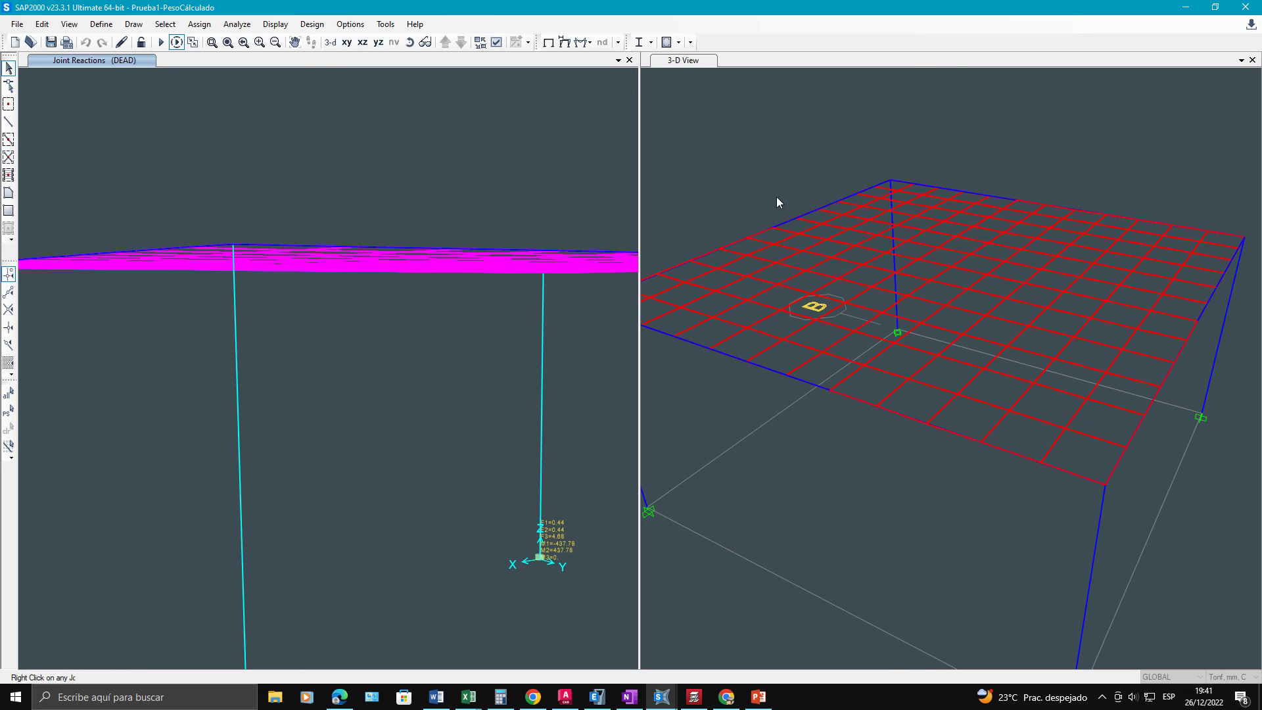
Step: Display the Servicio deformed shape with Uz contours in both views and query the displacement of the slab's centre joint
click(739, 151)
click(582, 65)
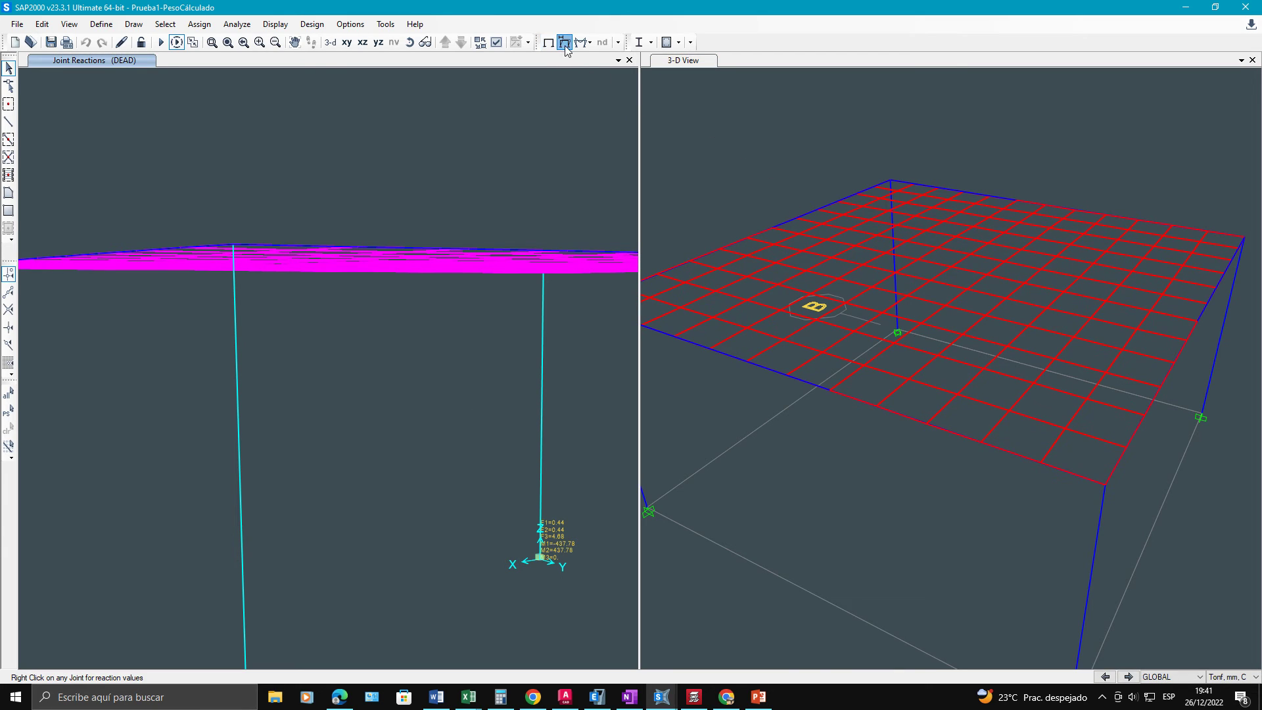
click(564, 43)
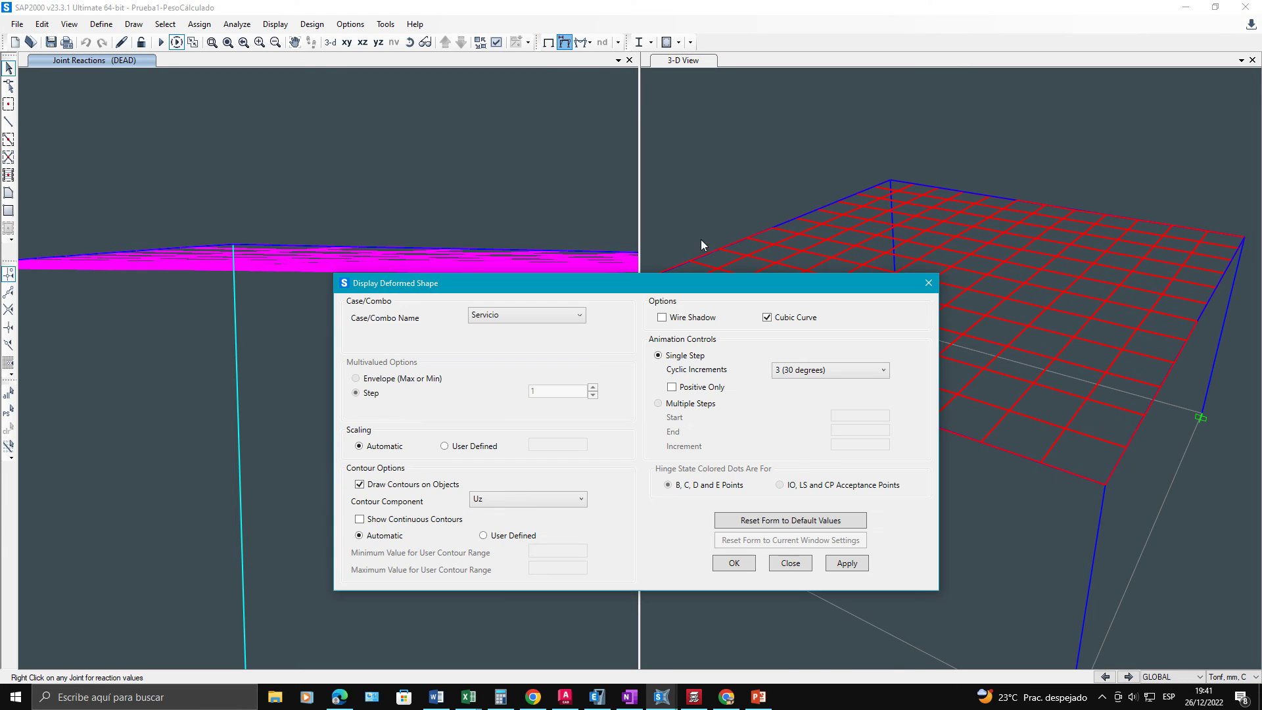
click(846, 563)
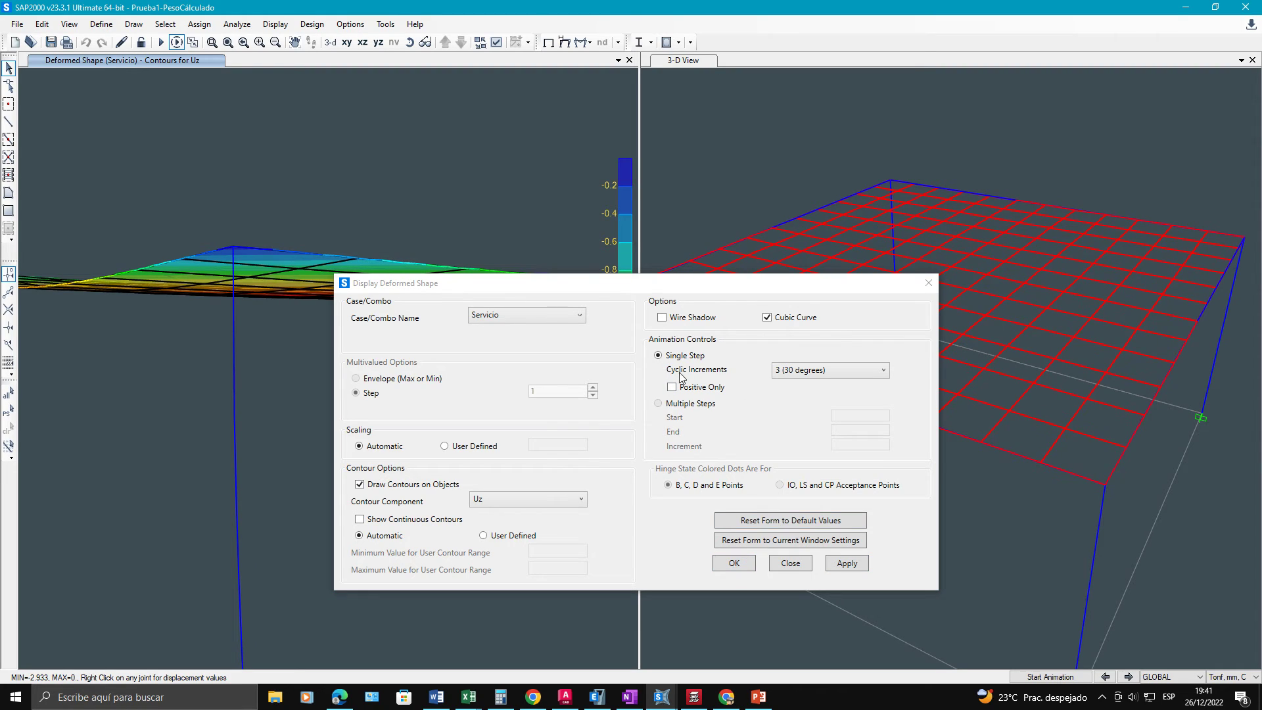
click(791, 208)
click(832, 567)
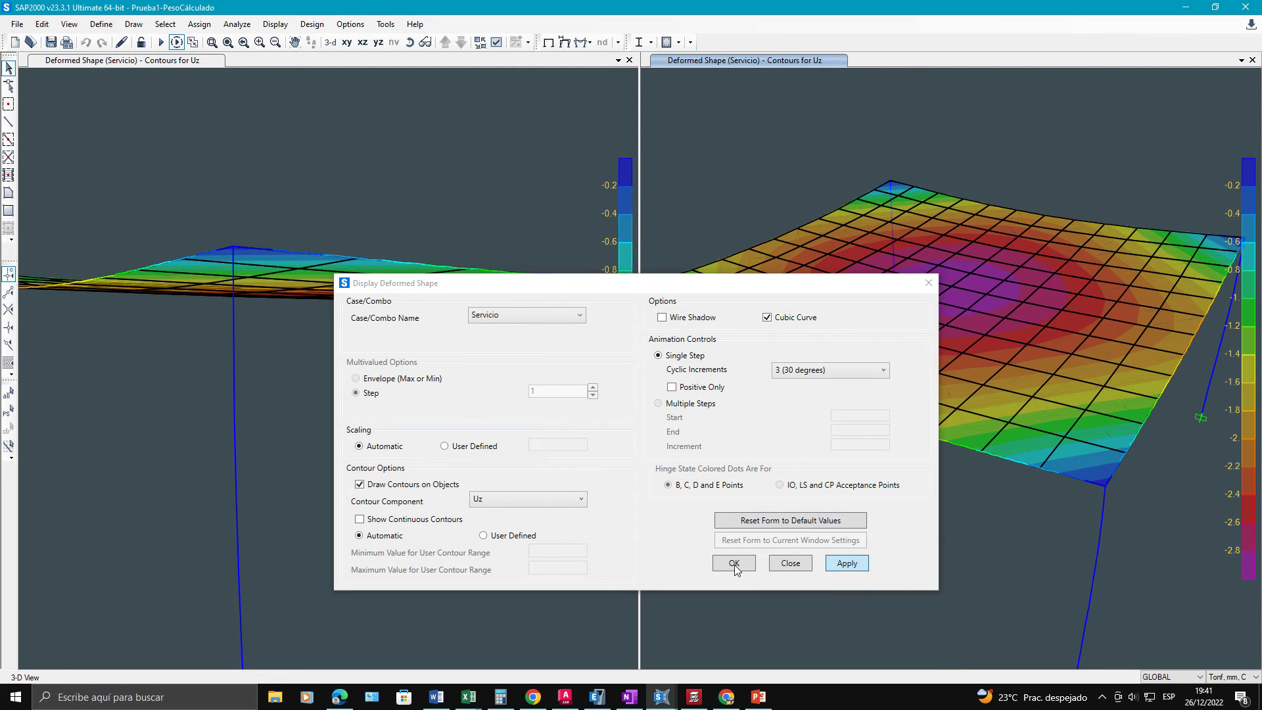
click(734, 563)
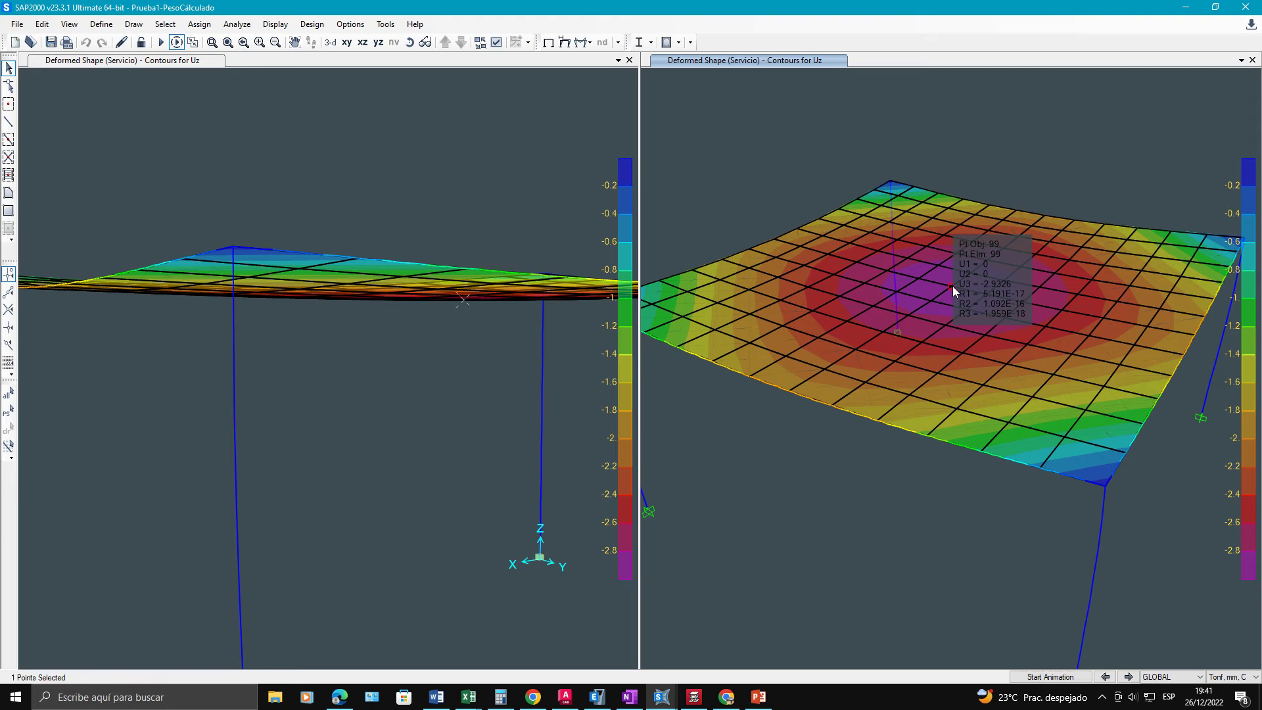
right_click(953, 286)
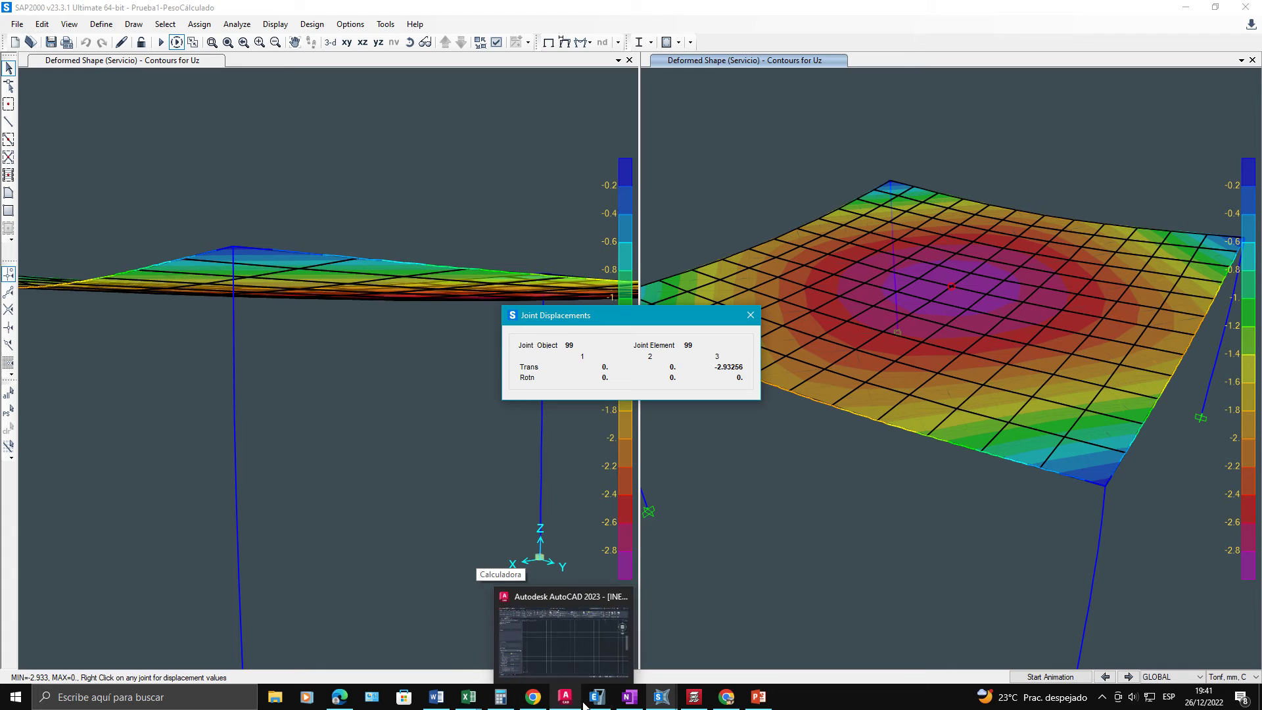
Step: Switch to Inercias.xlsx in Excel and check the equivalent height and equivalent weight on sheet Hoja1
mouse_move(583, 705)
click(469, 697)
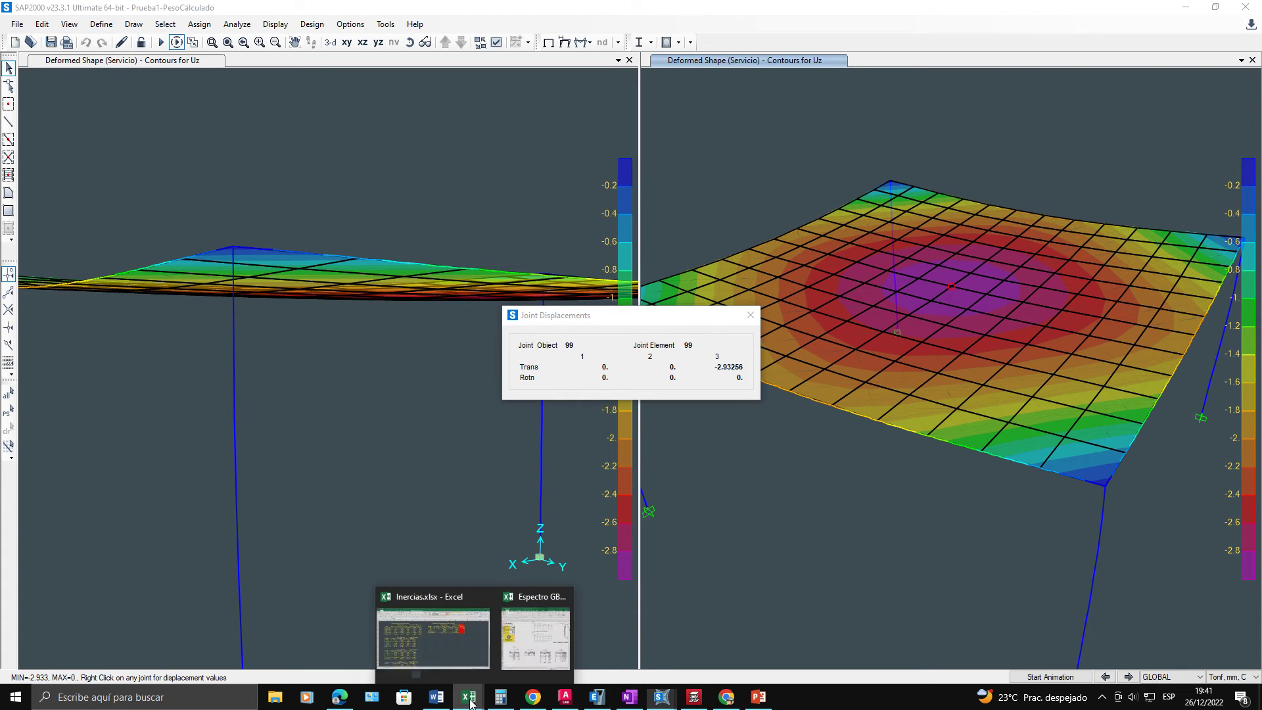
click(437, 657)
click(84, 660)
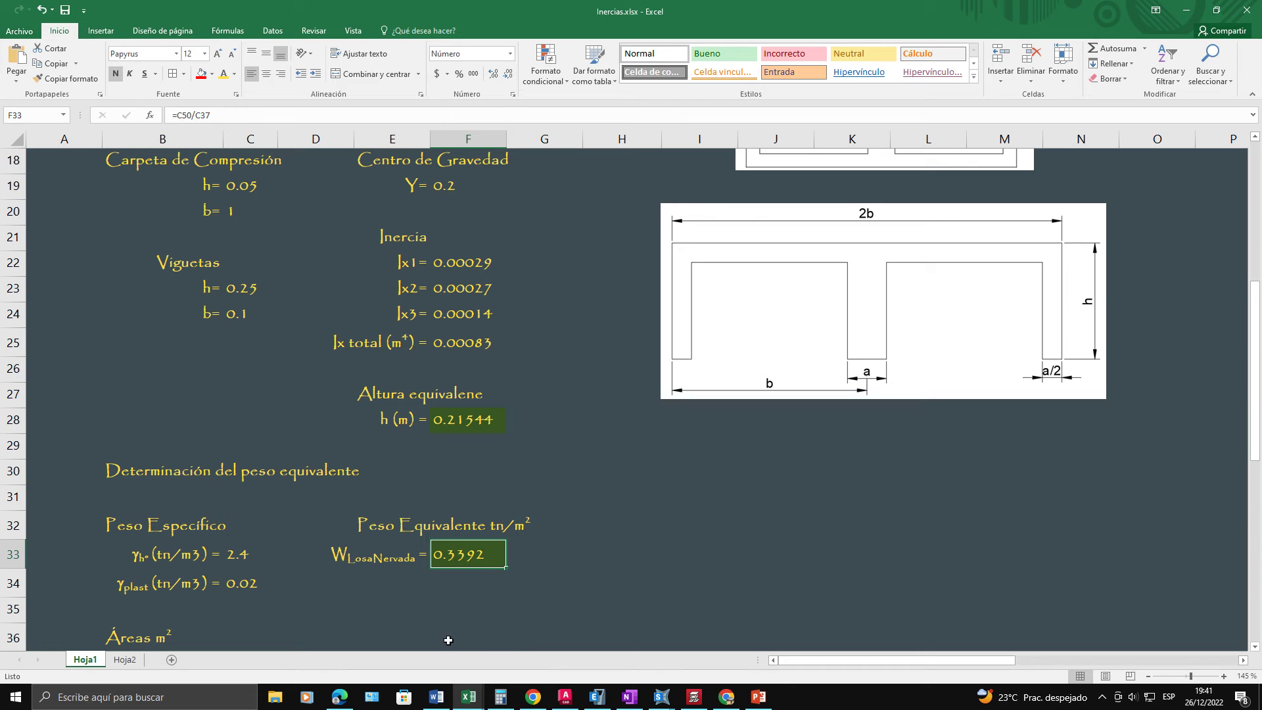
Step: Return to OneNote and compare the solid rectangular section sketch with the ribbed section sketch
click(629, 697)
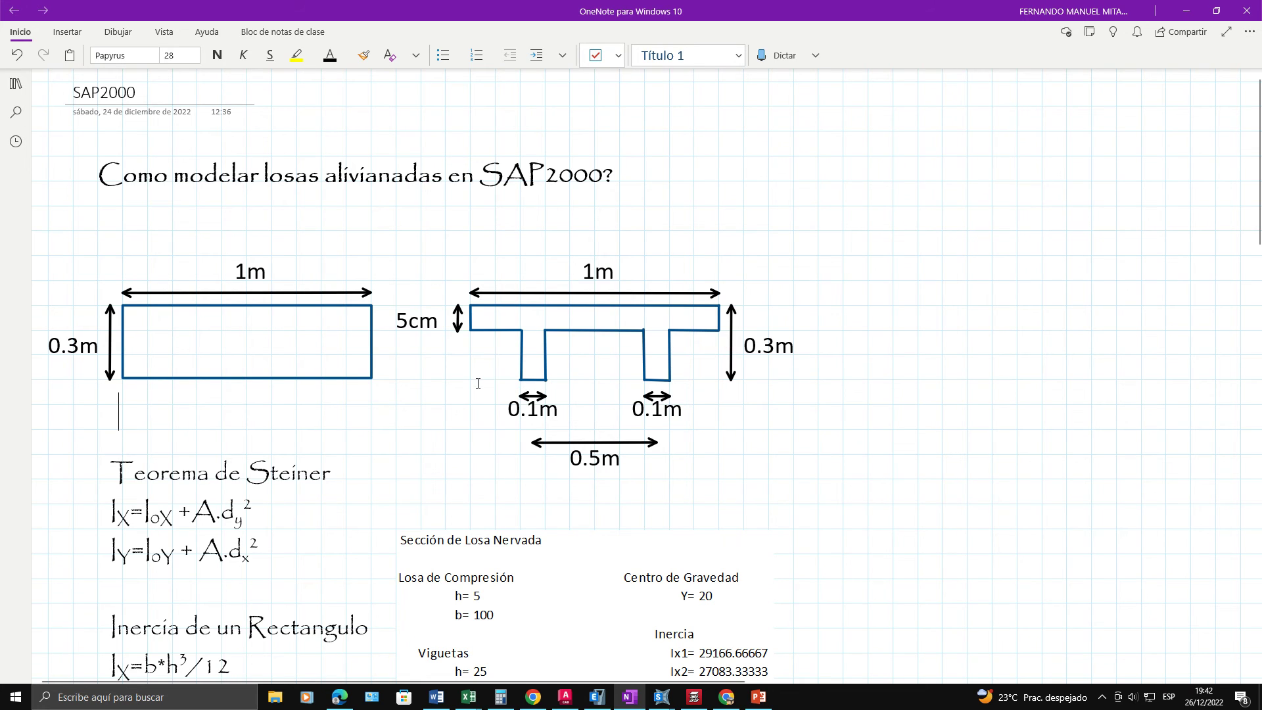
mouse_move(437, 389)
mouse_down()
mouse_move(197, 341)
mouse_move(96, 266)
mouse_up()
click(359, 434)
mouse_move(835, 453)
mouse_down()
mouse_move(782, 460)
mouse_move(446, 261)
mouse_up()
click(814, 349)
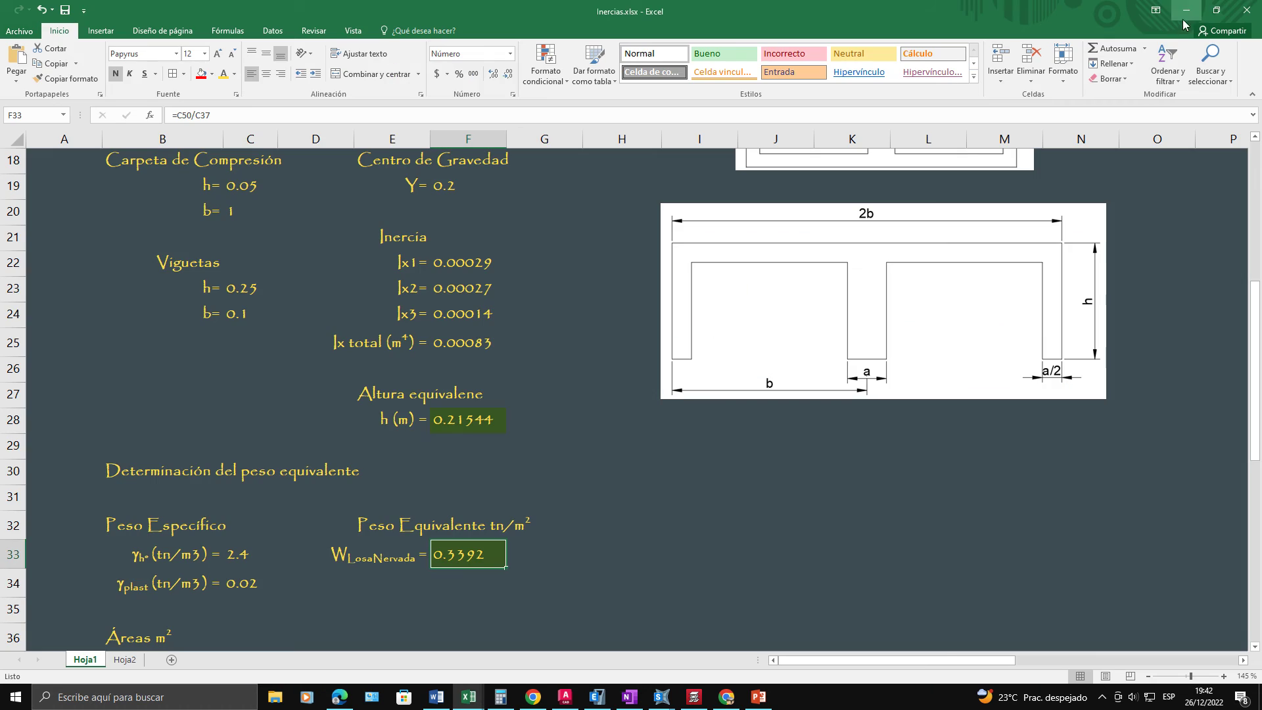
Step: Go back to sheet Hoja2 in Excel and compare the second D+L row's SAP2000 deflections for Peso de Cype and Peso Calculado
click(1186, 11)
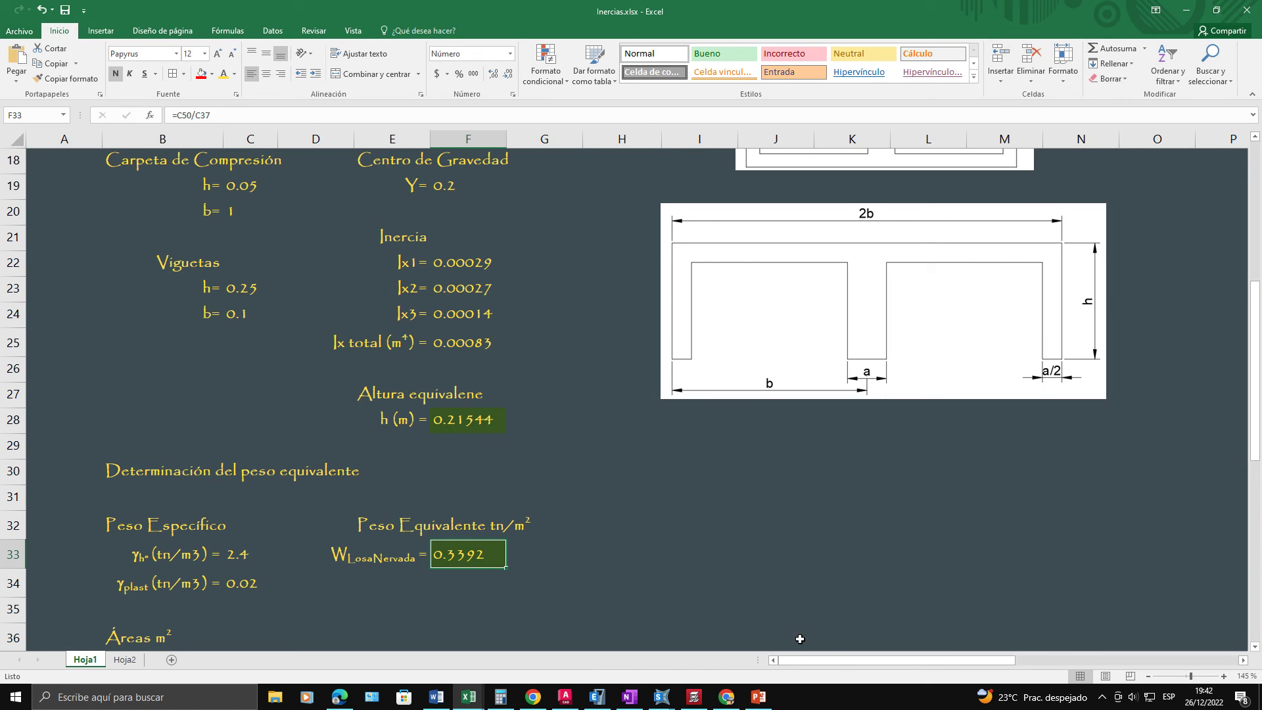
click(469, 696)
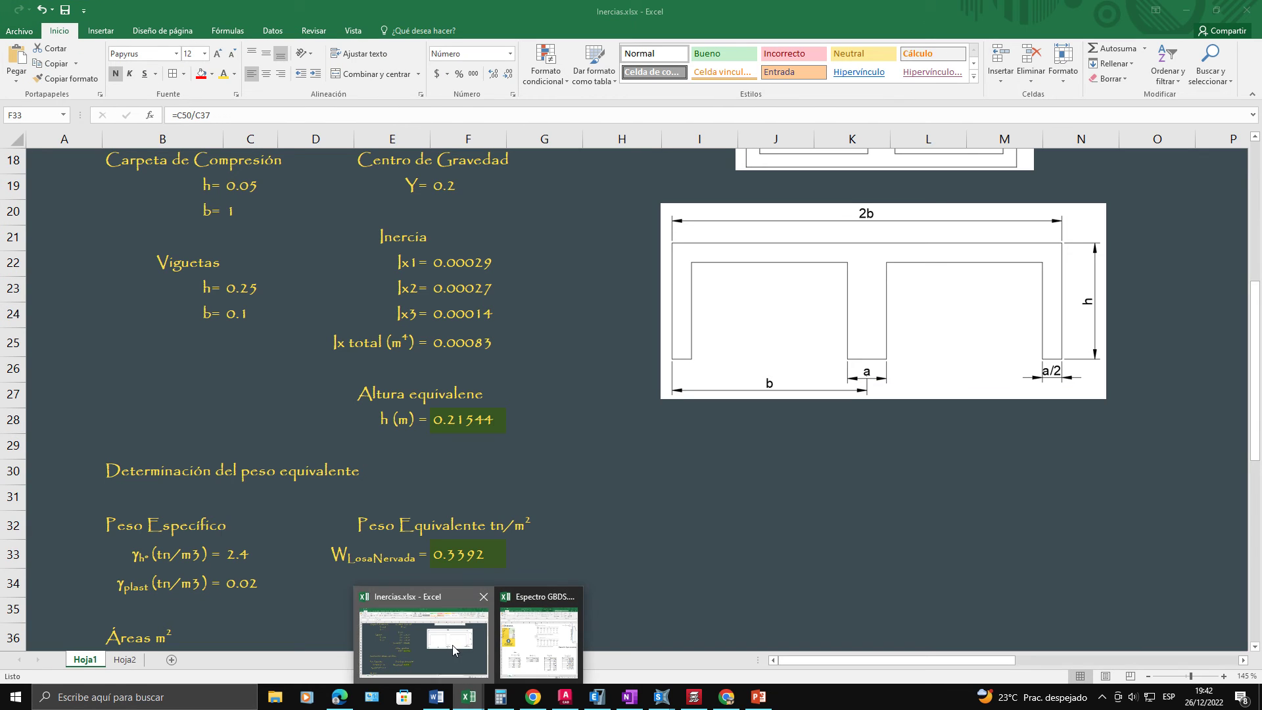
click(433, 641)
click(124, 663)
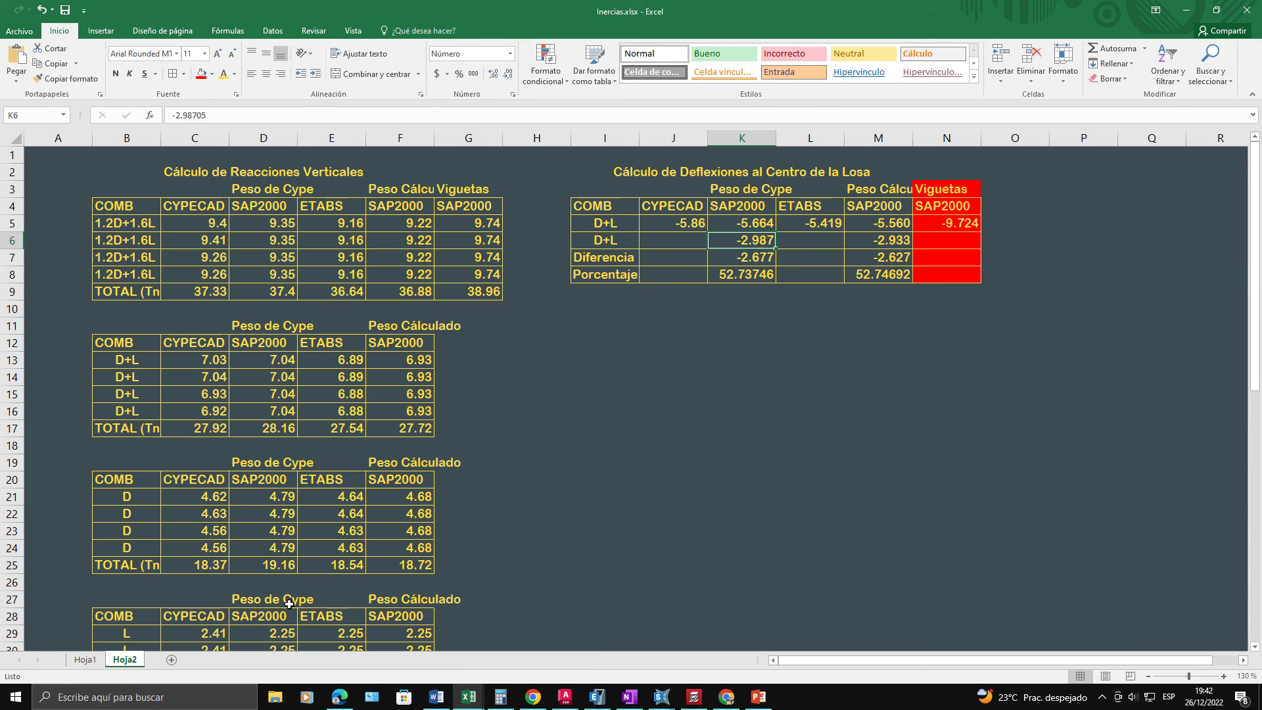
click(854, 244)
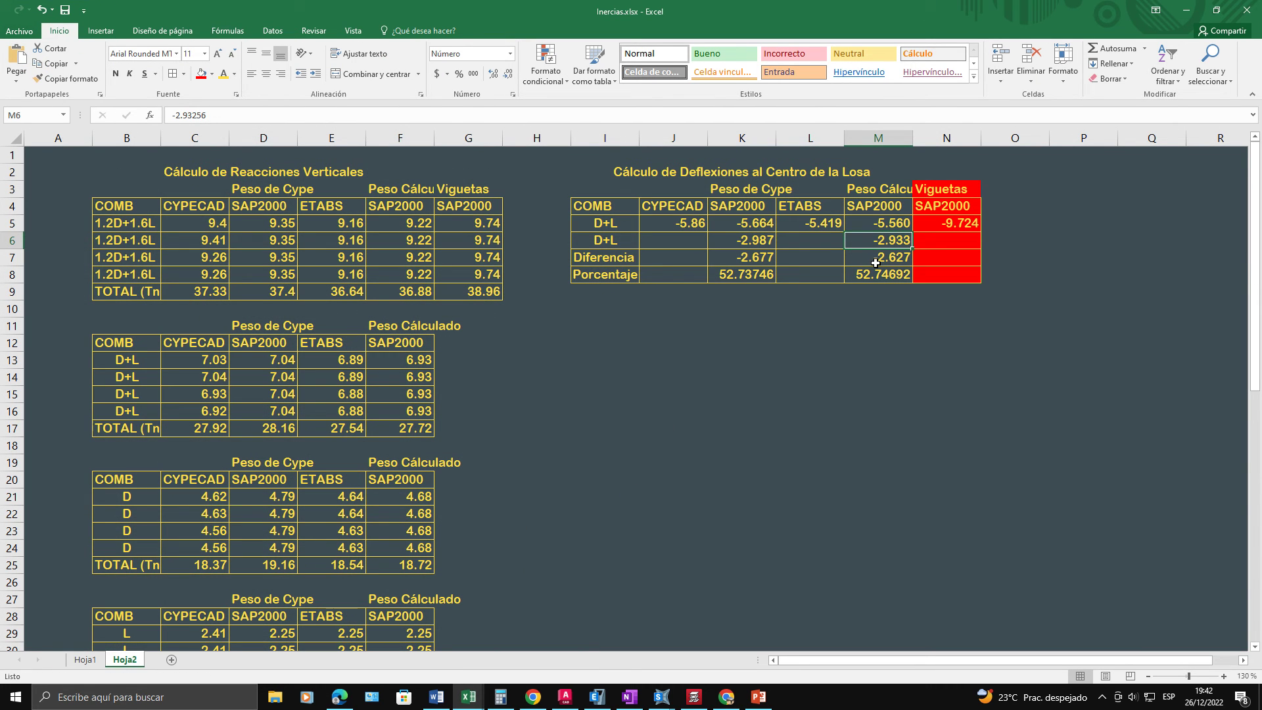
key(Left)
key(Down)
key(Left)
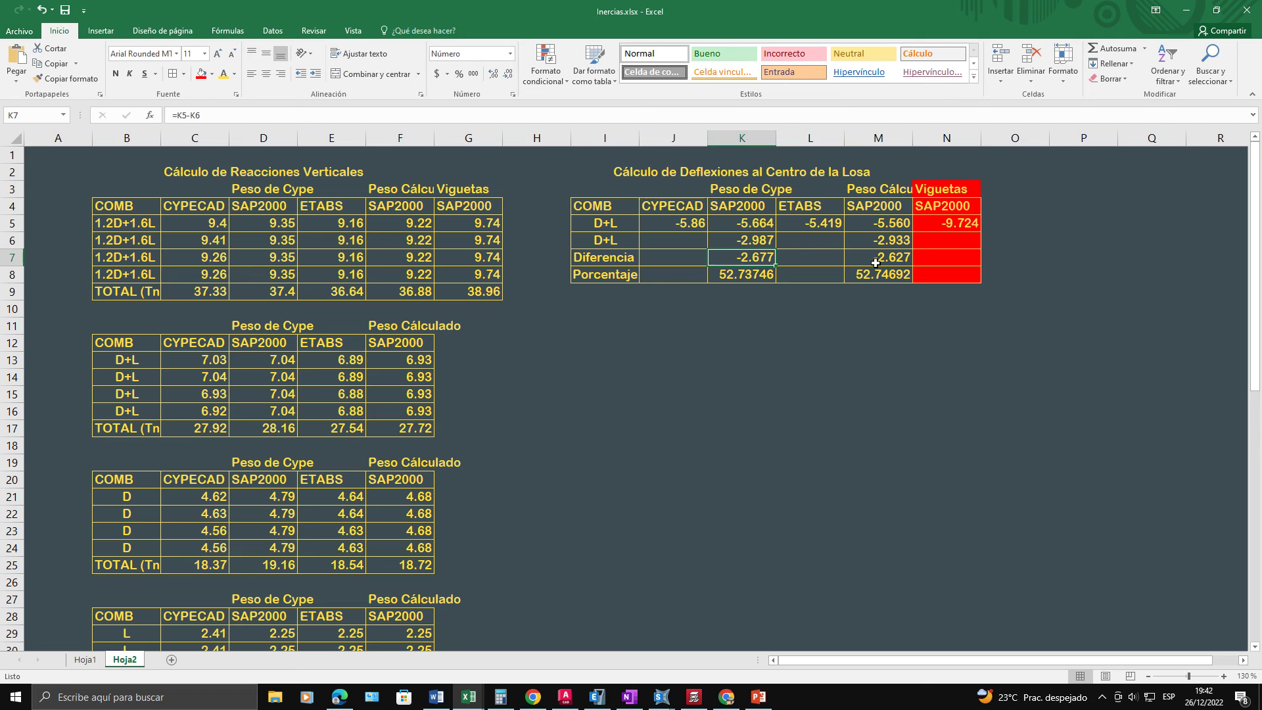
key(Up)
key(Right)
key(Right)
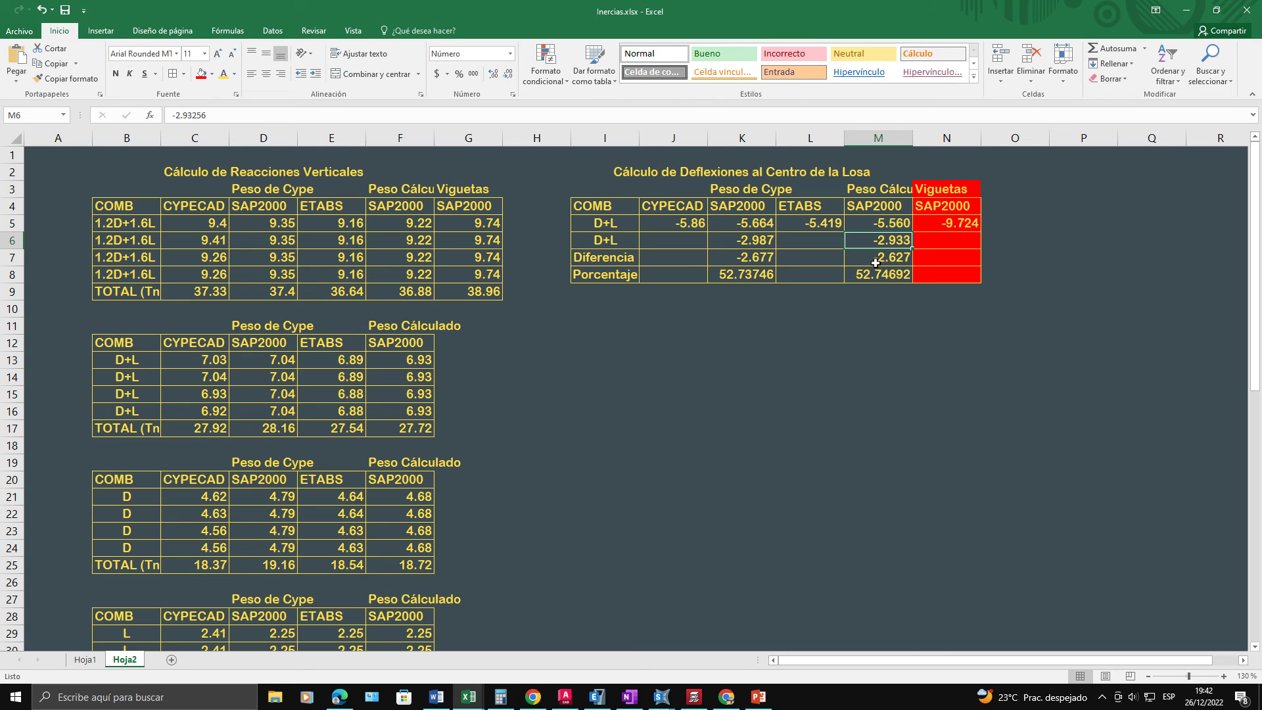
Step: Examine the Diferencia and Porcentaje rows of the deflection table for both SAP2000 columns
key(Up)
key(Left)
key(Down)
key(Down)
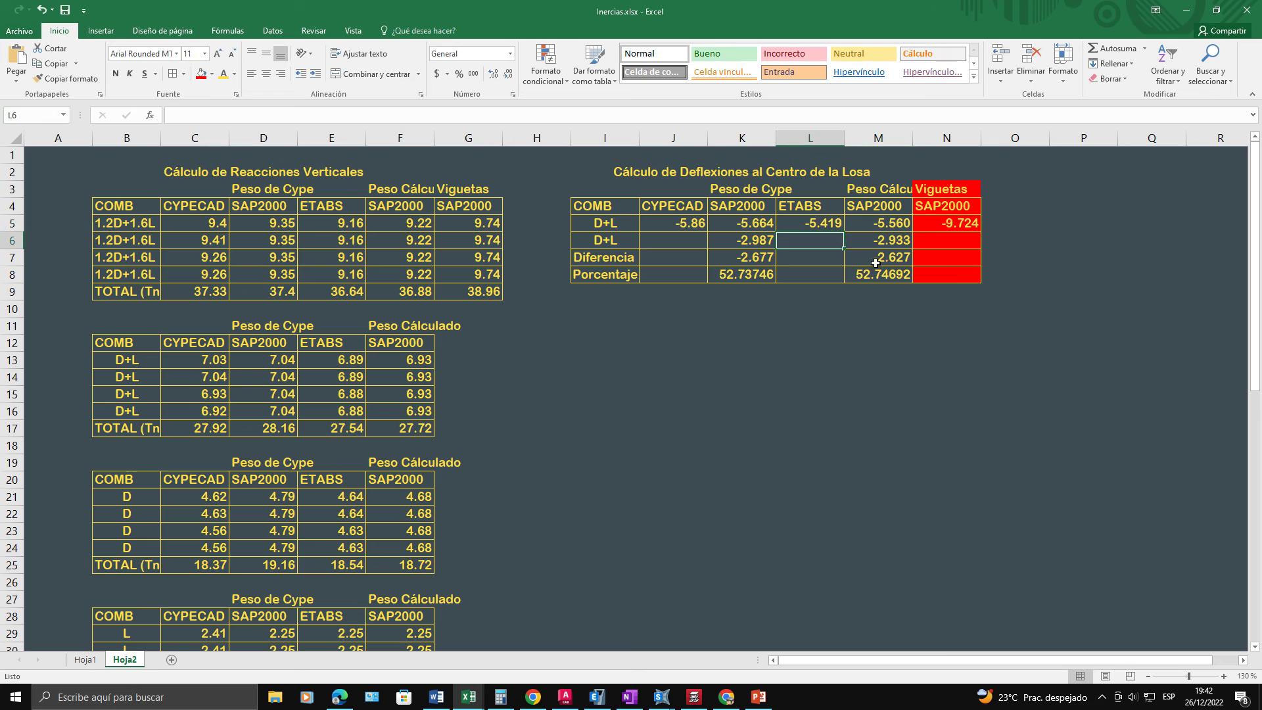
key(Left)
key(Right)
key(Left)
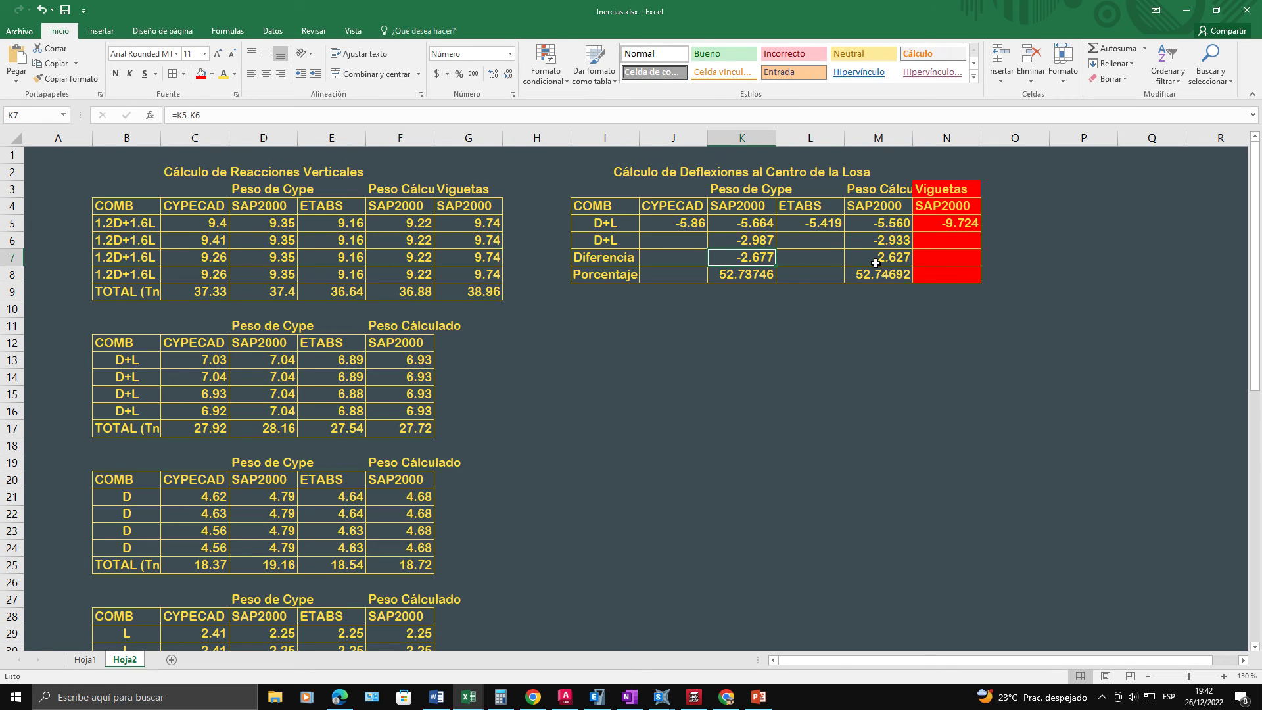
key(Right)
key(Right)
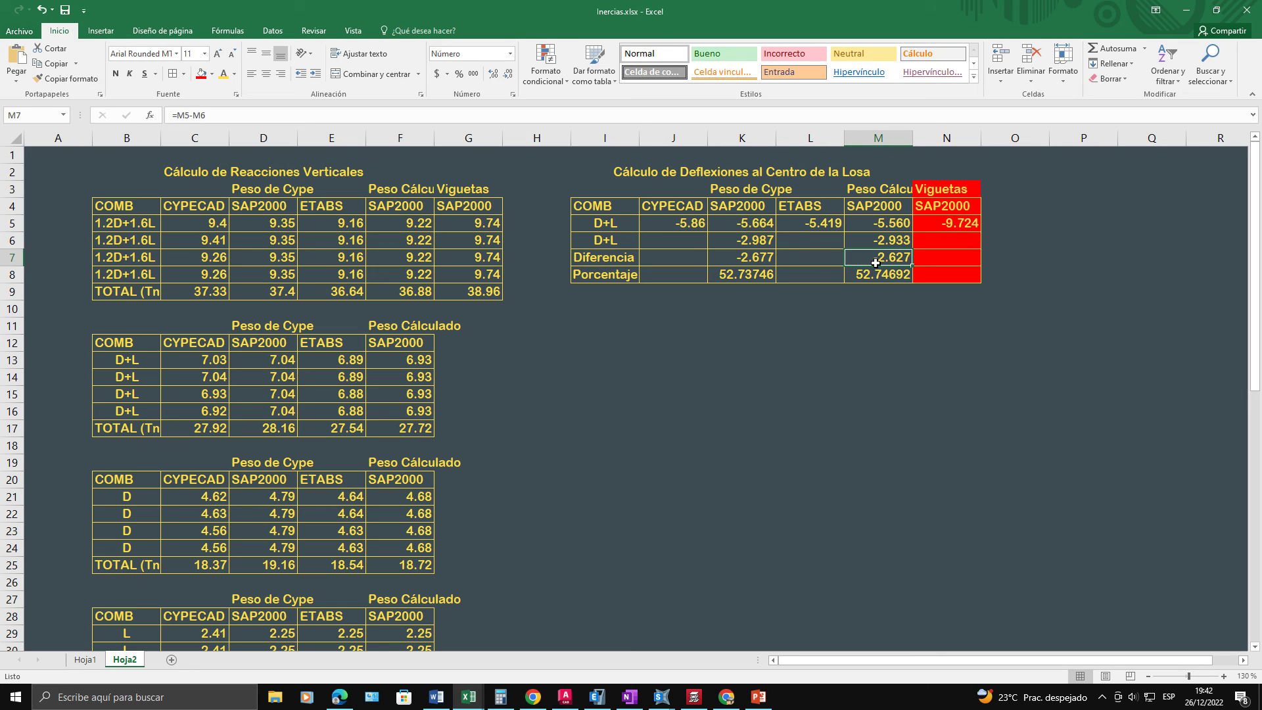
key(Down)
key(Left)
key(Left)
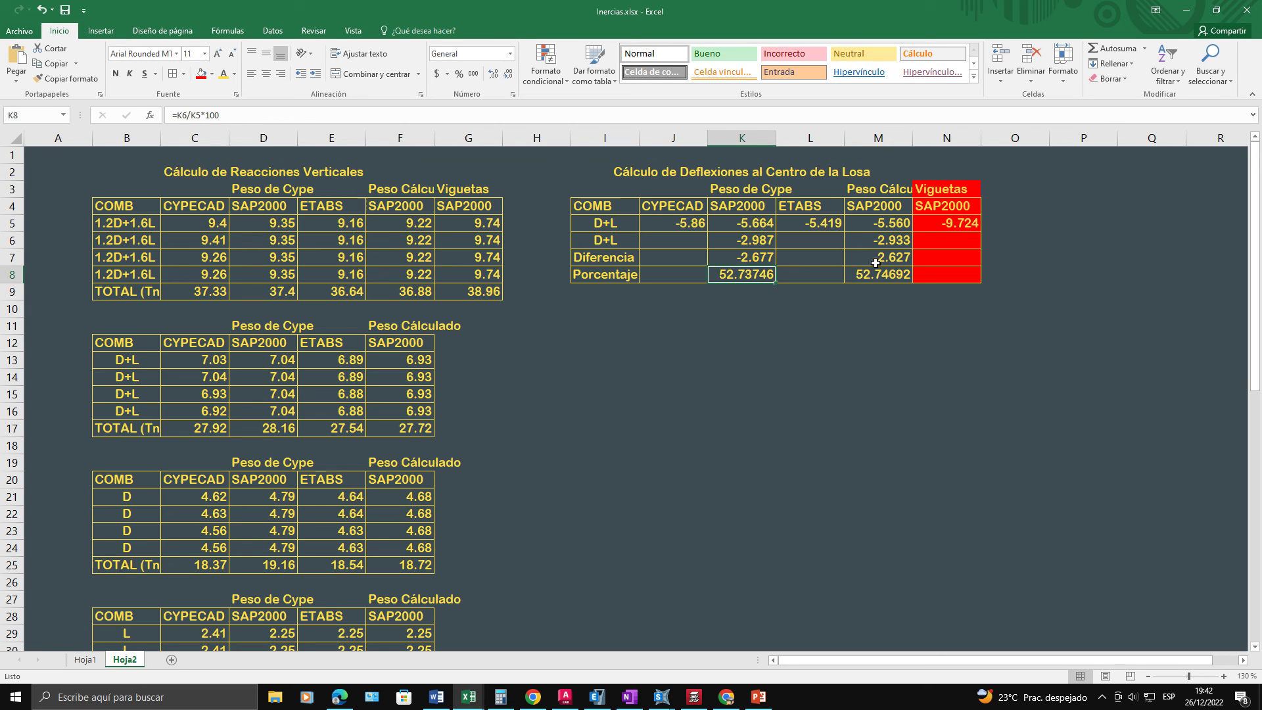
key(Down)
key(Right)
key(Up)
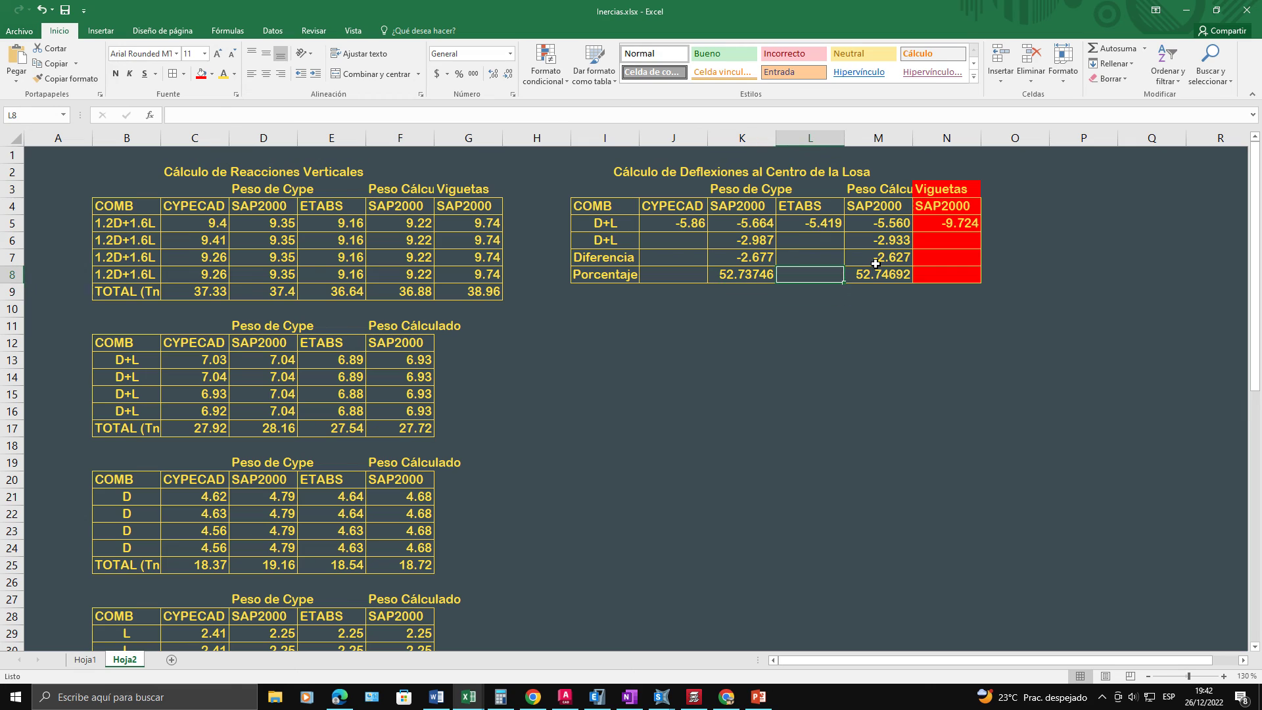
key(Right)
key(Left)
key(Up)
key(Left)
key(Down)
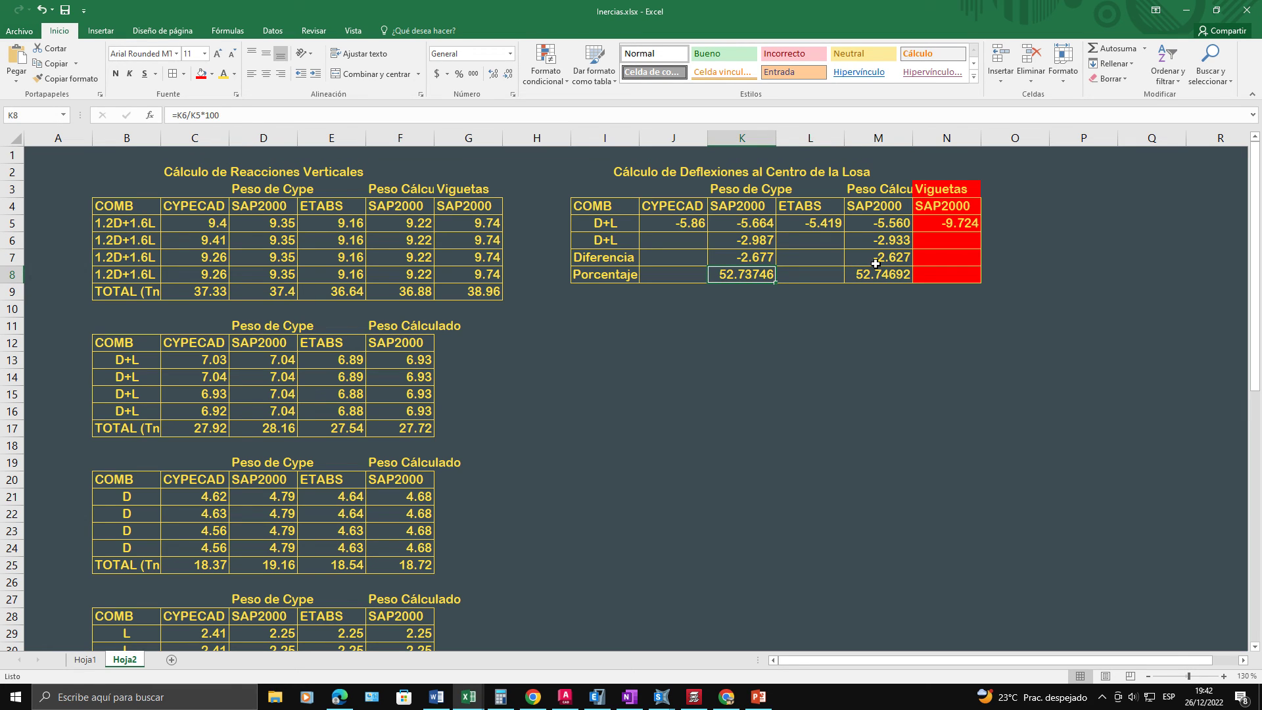
key(Left)
key(Up)
key(Right)
key(Down)
Step: Switch to OneNote and review the dimensions of the solid rectangular and ribbed section sketches
mouse_move(749, 703)
click(629, 697)
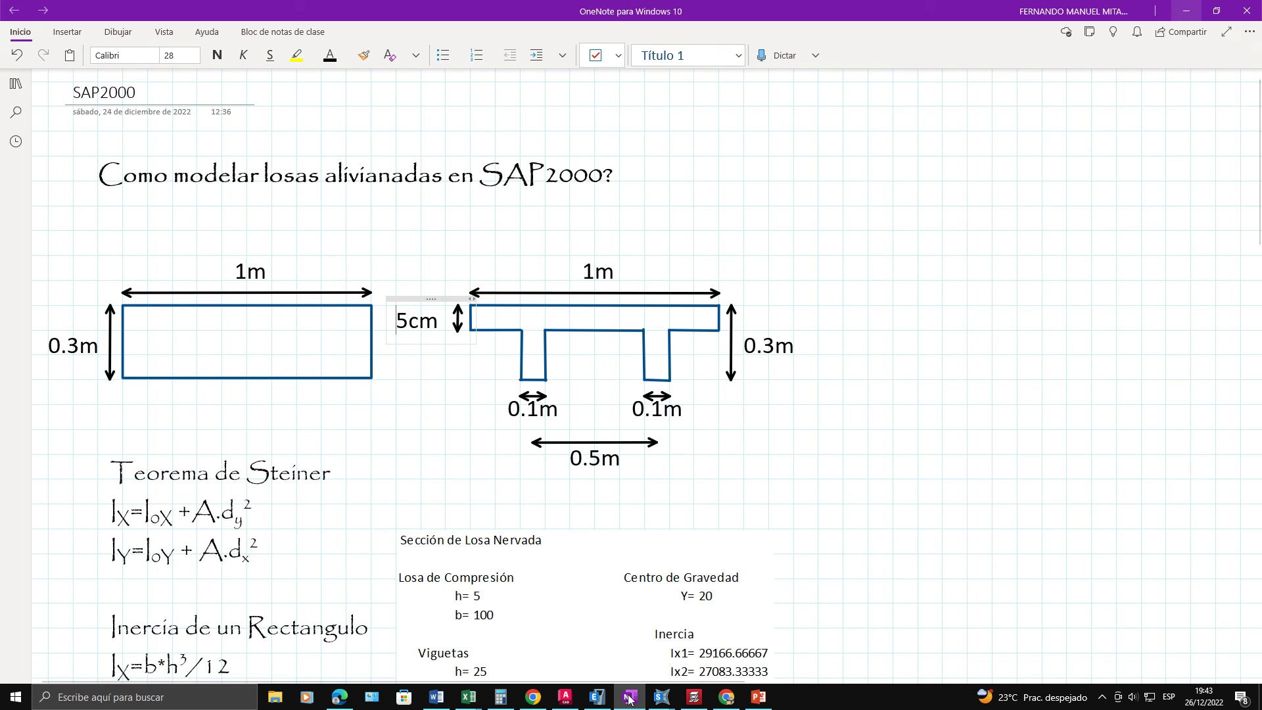
click(823, 453)
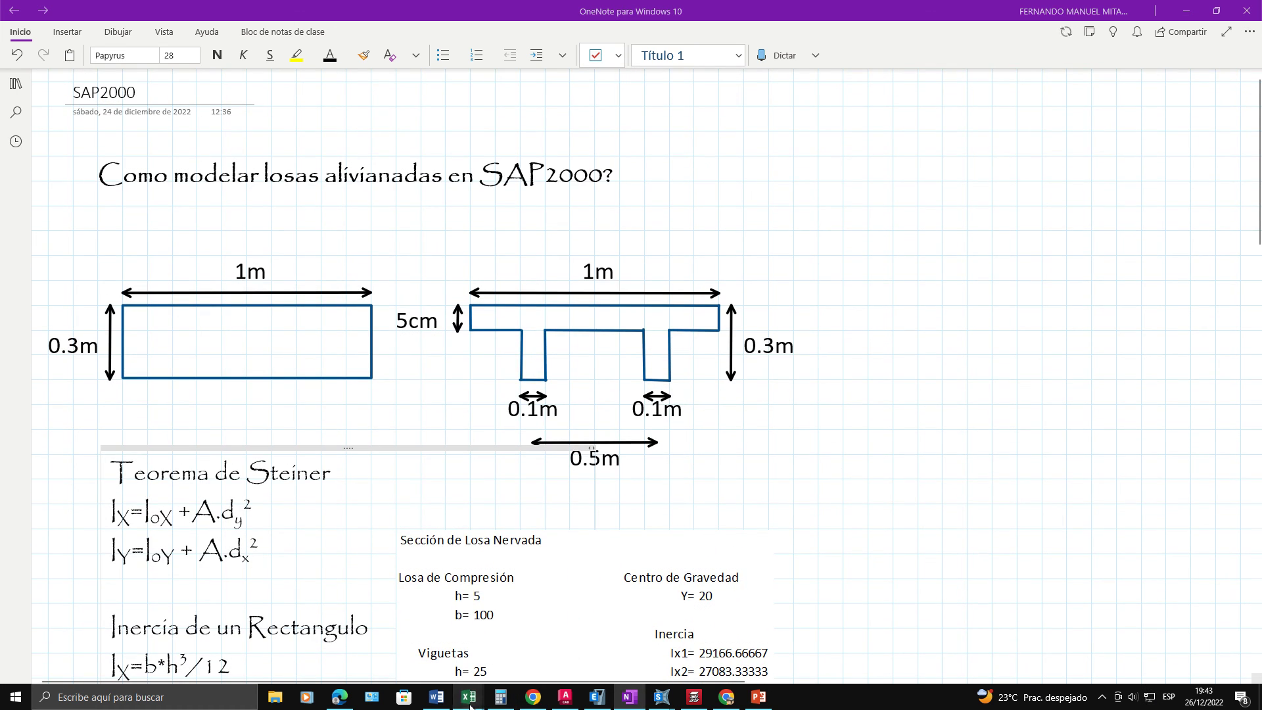
Step: Return to sheet Hoja1 of Inercias.xlsx in Excel and highlight the whole equivalent height calculation, cells B14:F28
mouse_move(470, 705)
click(425, 643)
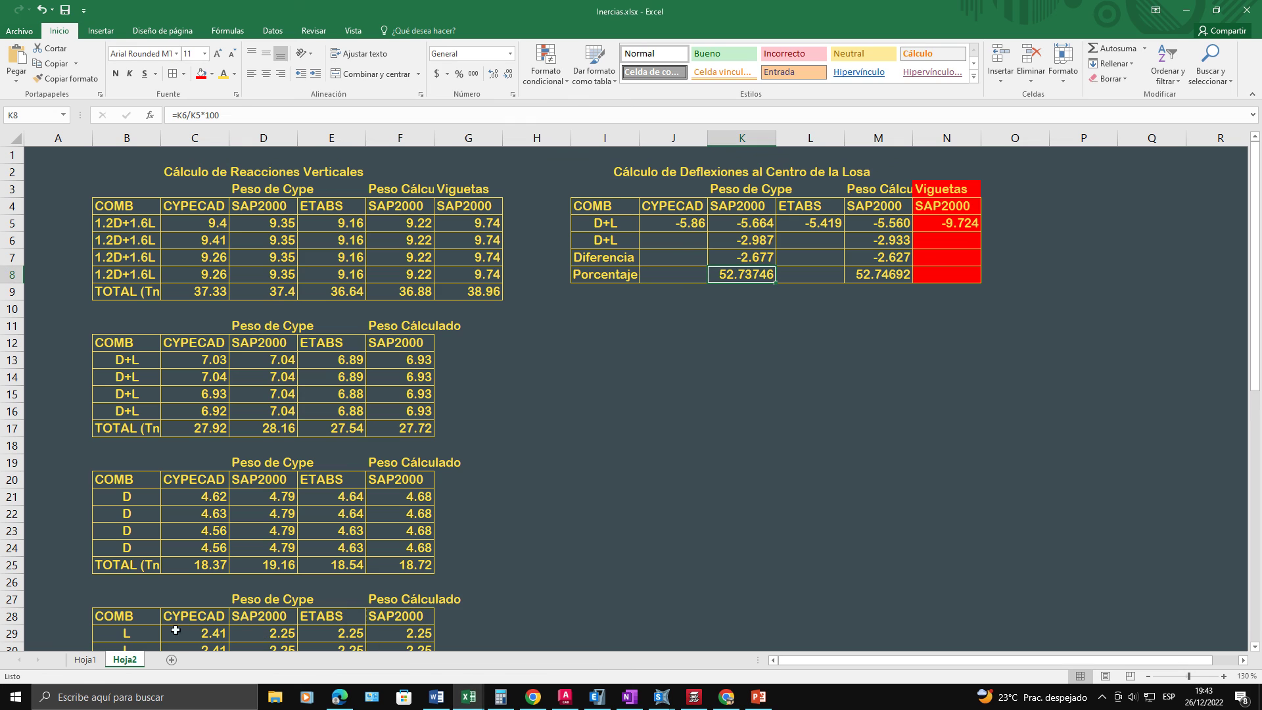
click(85, 659)
click(396, 524)
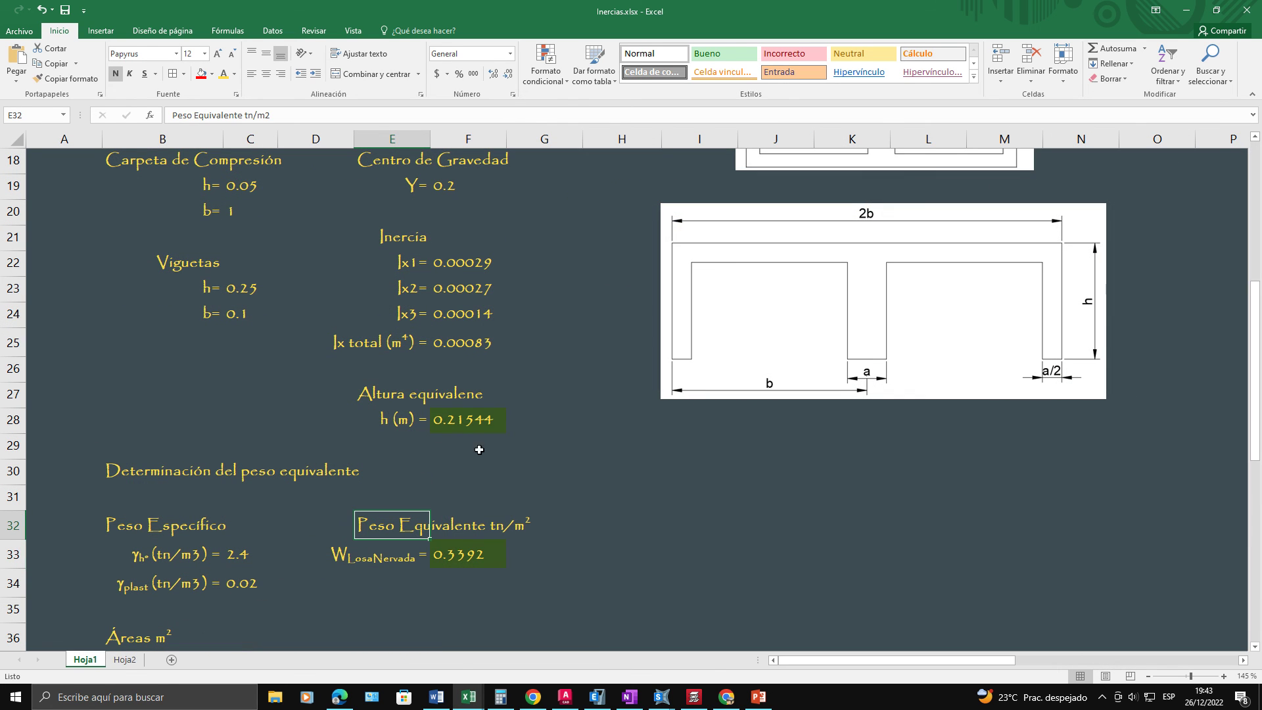
drag(1256, 379, 1255, 322)
click(534, 611)
drag(534, 612, 414, 593)
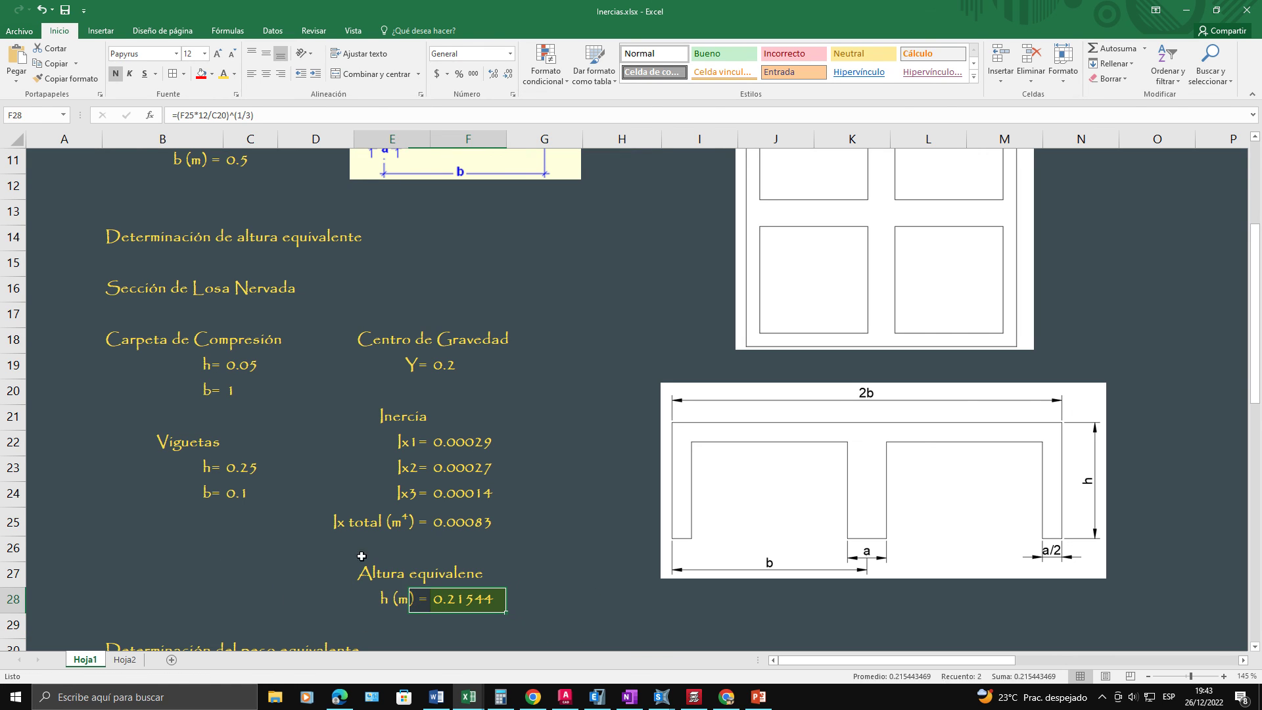
drag(361, 556, 178, 239)
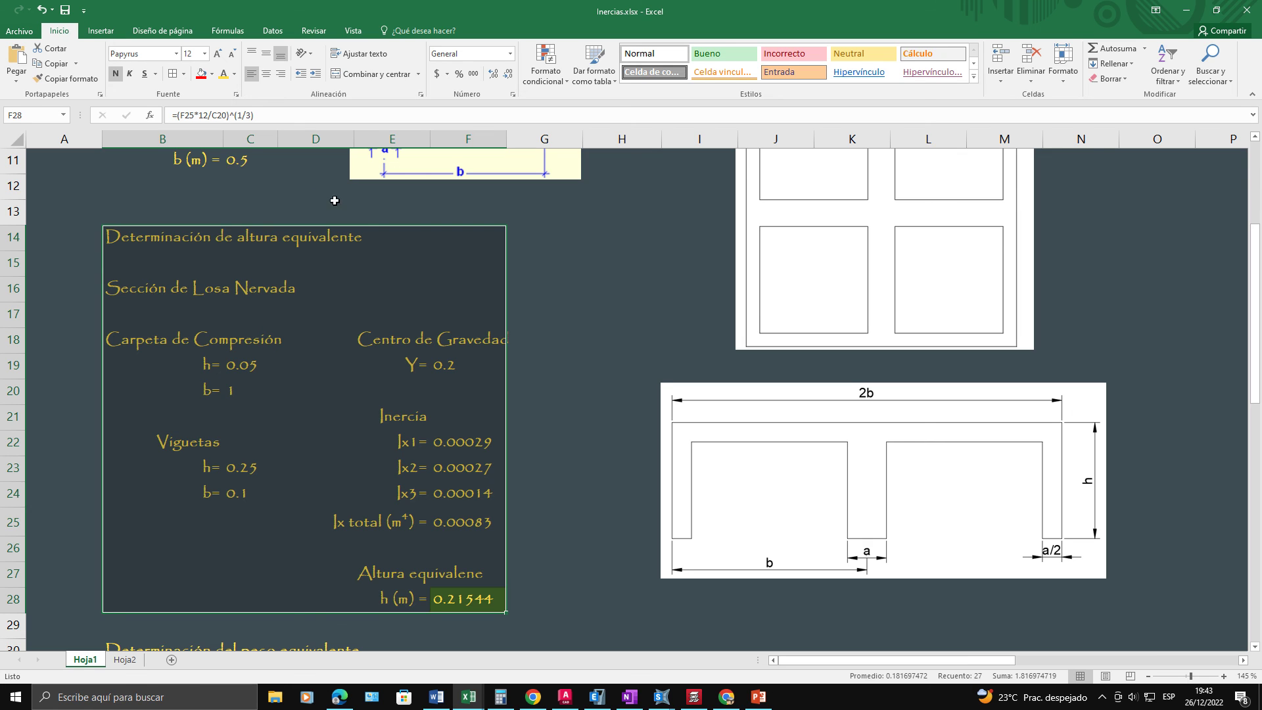
Step: Review the ribbed slab dimensions and section diagram above the equivalent height calculation on Hoja1
click(487, 361)
scroll(469, 354, up, 4)
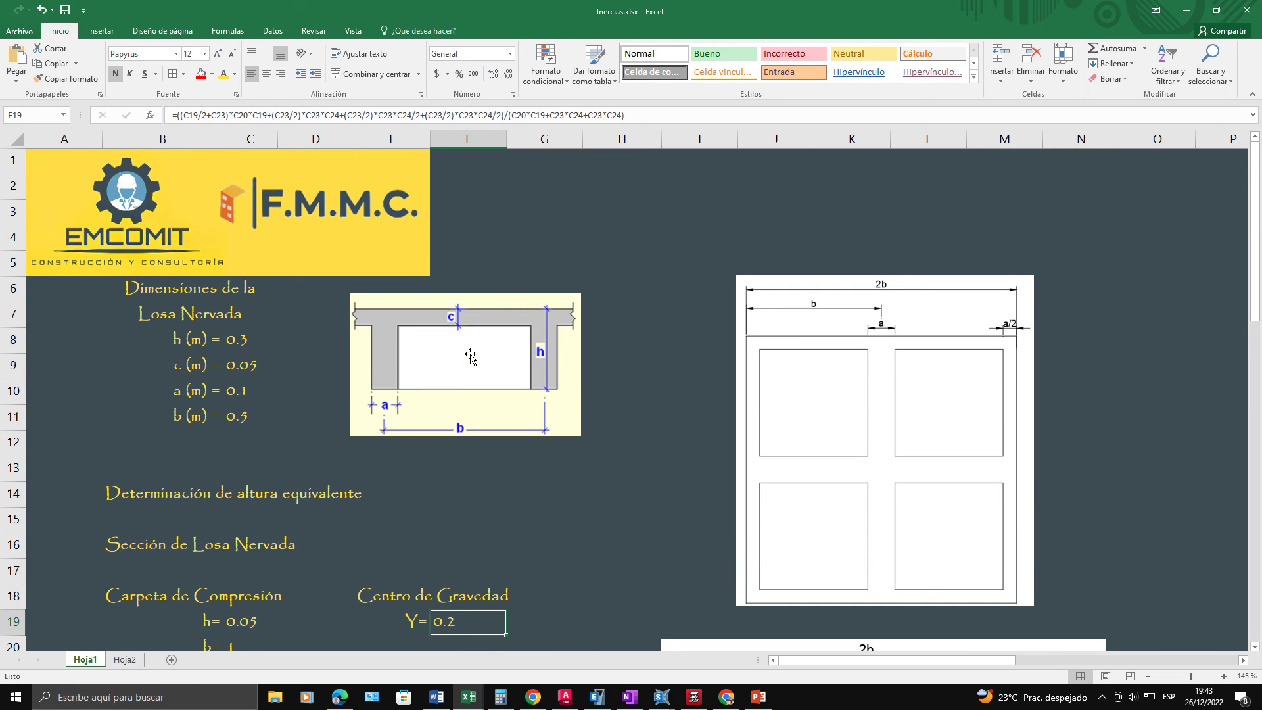
scroll(470, 355, down, 6)
scroll(471, 354, up, 6)
drag(1253, 303, 1253, 385)
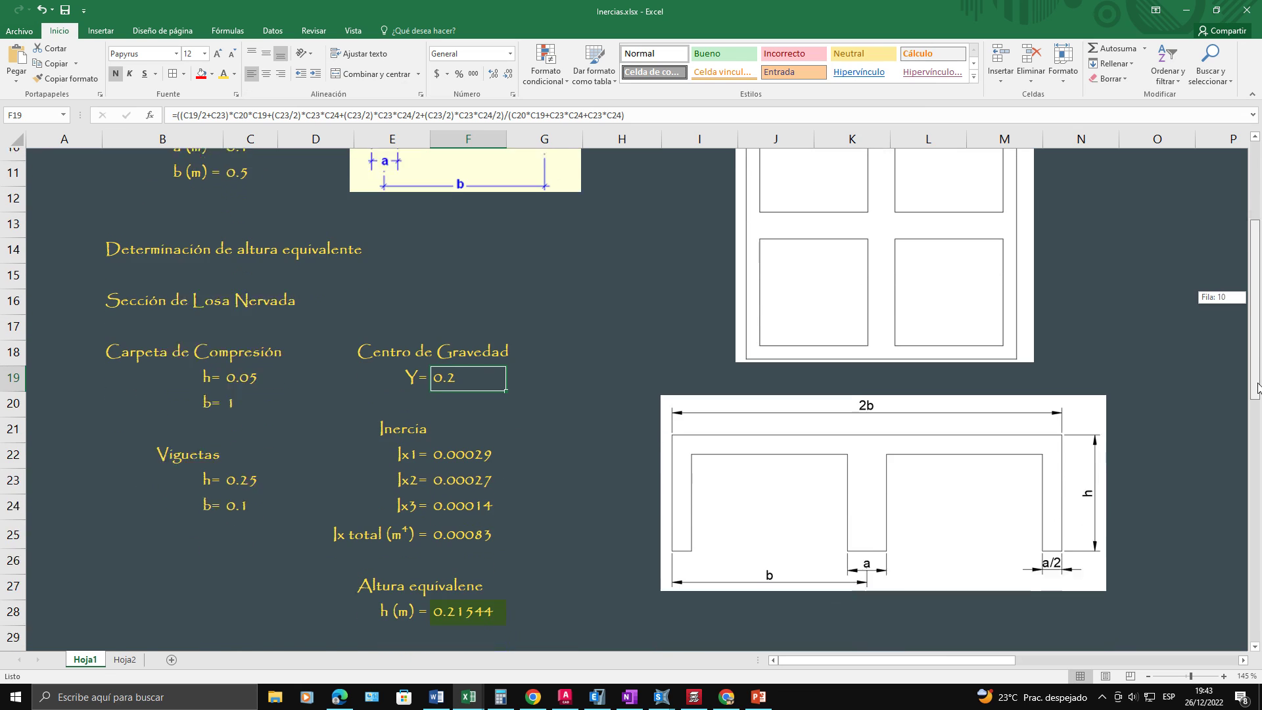
Step: Highlight the equivalent height result together with the inertia values above it, cells E23:F28
click(477, 596)
key(shift+Left)
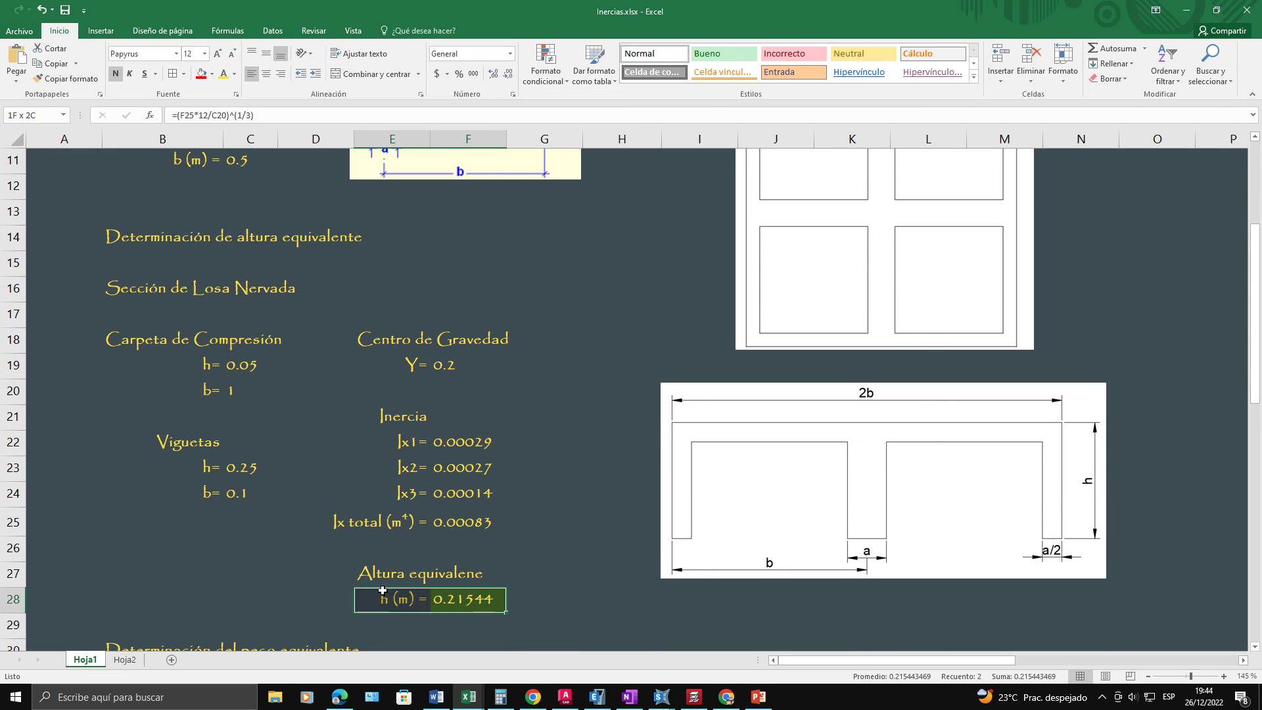
key(shift+Up)
key(shift+Up)
key(shift+Up)
key(shift+Up)
key(shift+Up)
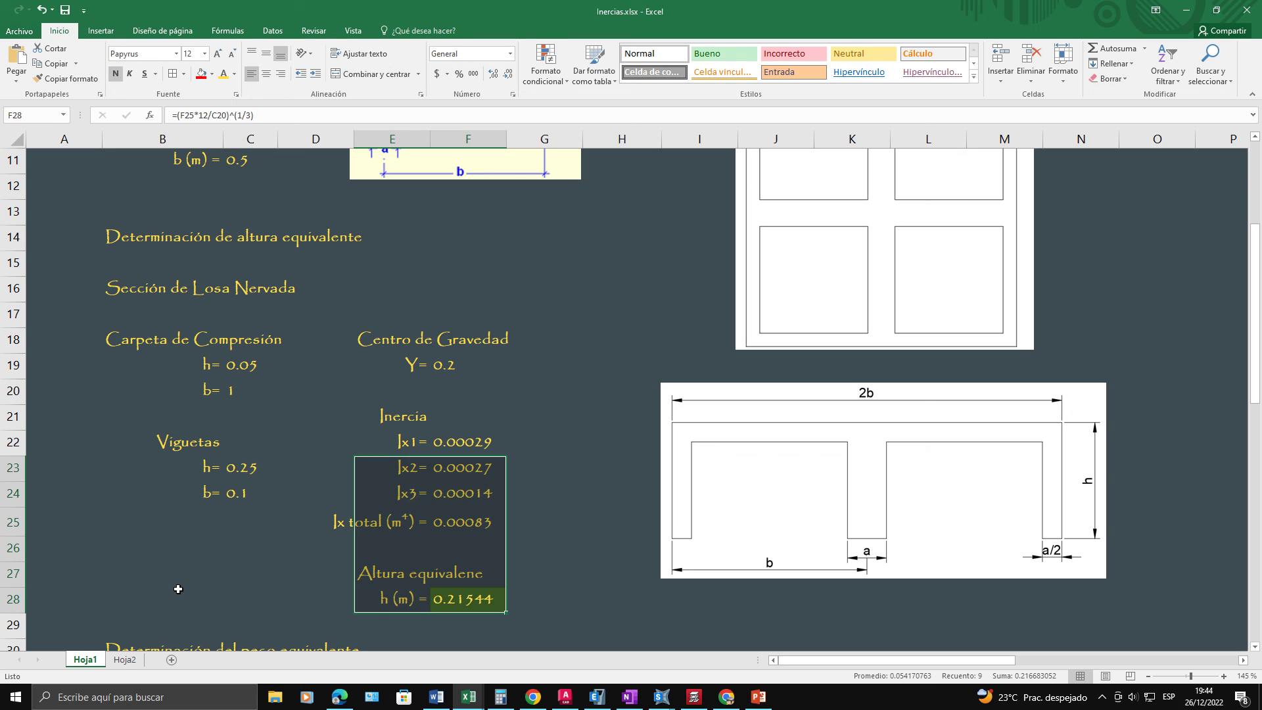
key(alt)
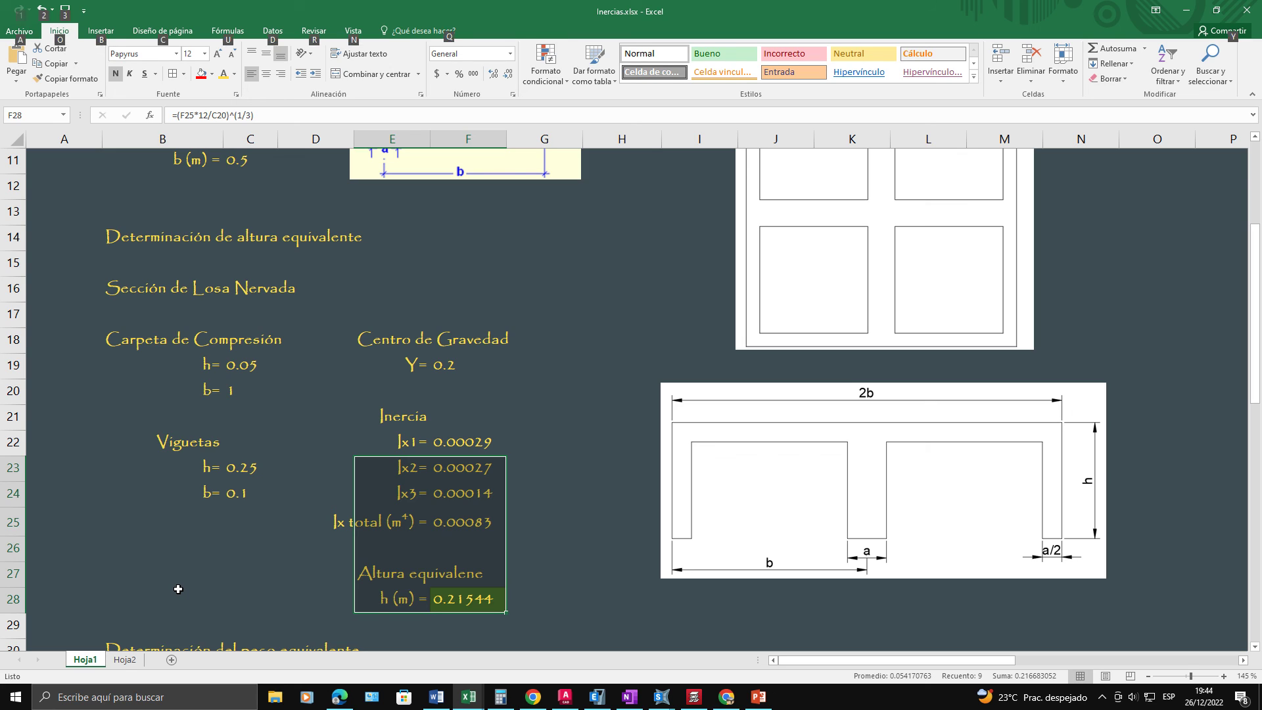